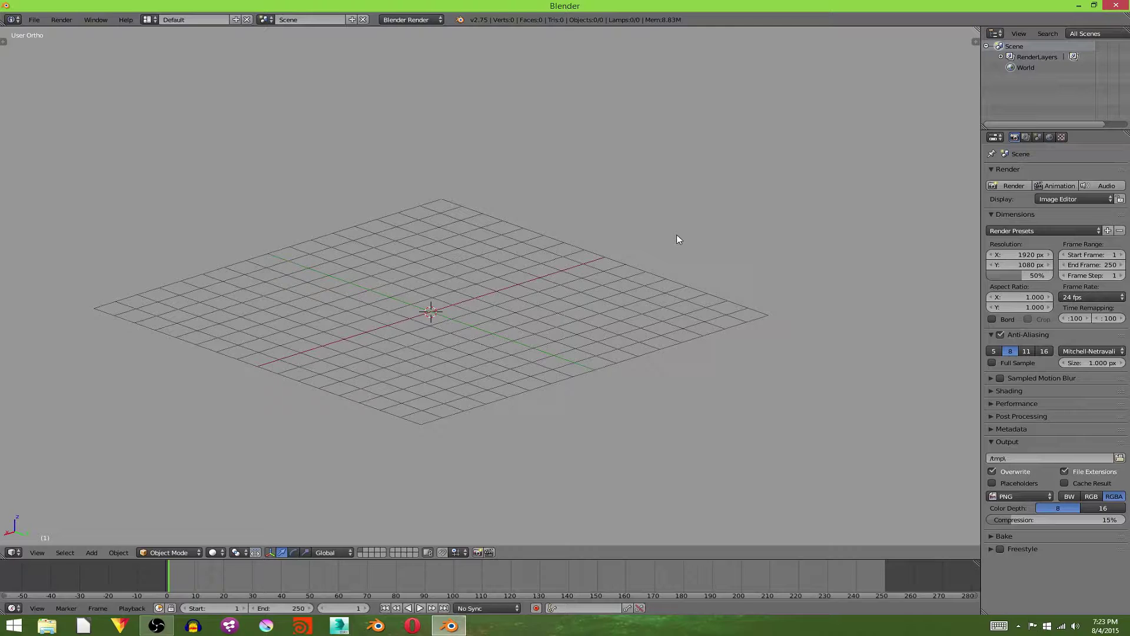
Turn on the Screencast Keys display for the 3D viewport
key("n")
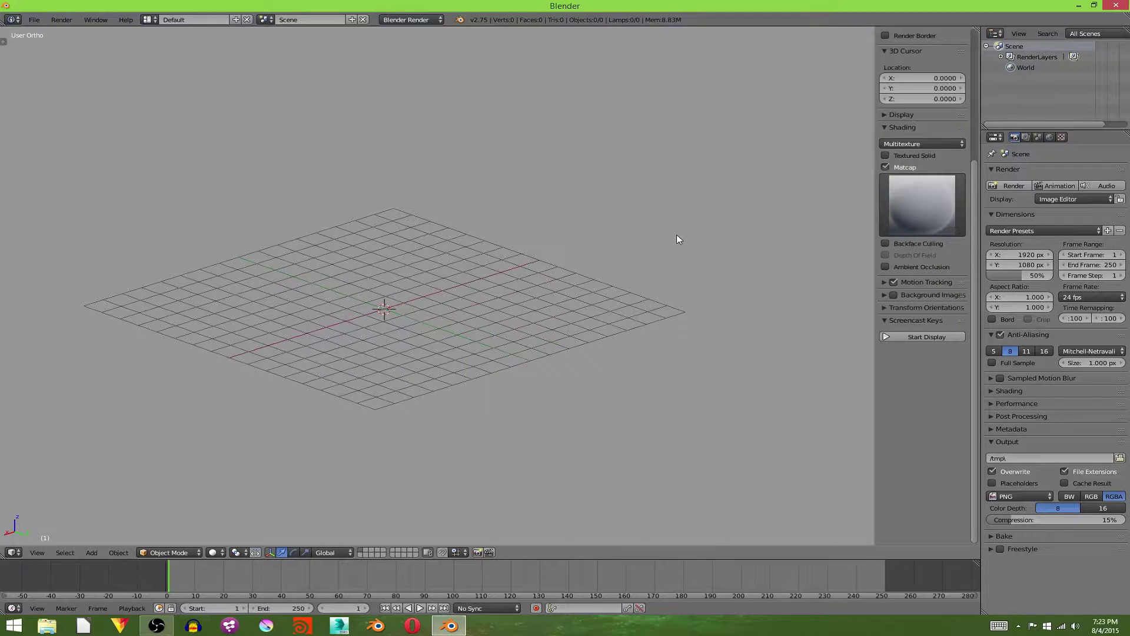
left_click(919, 336)
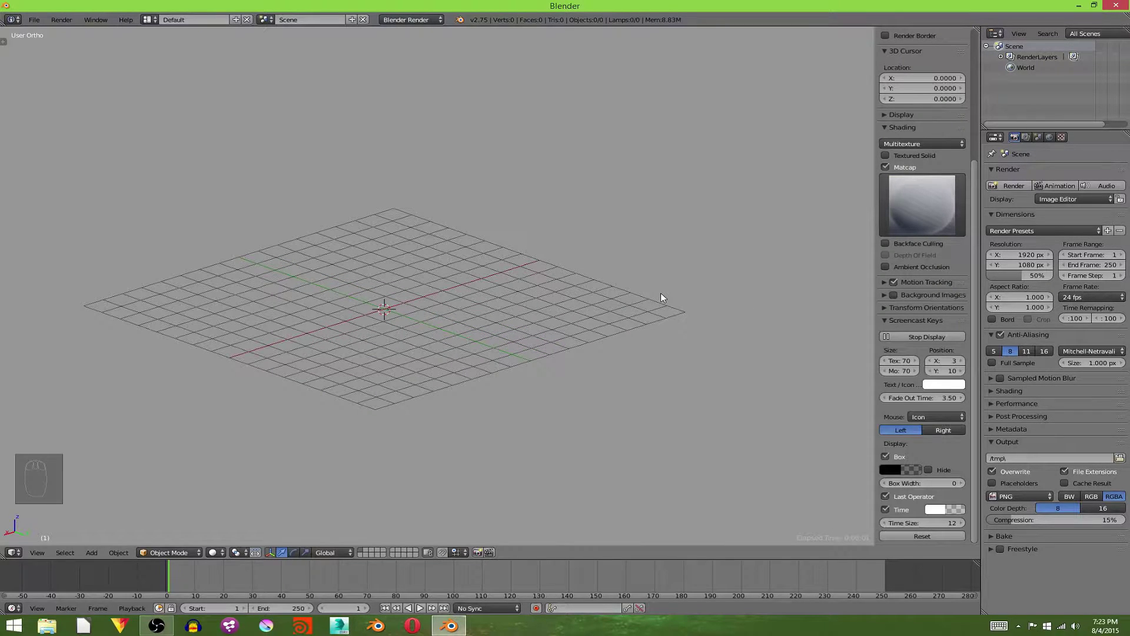
key("n")
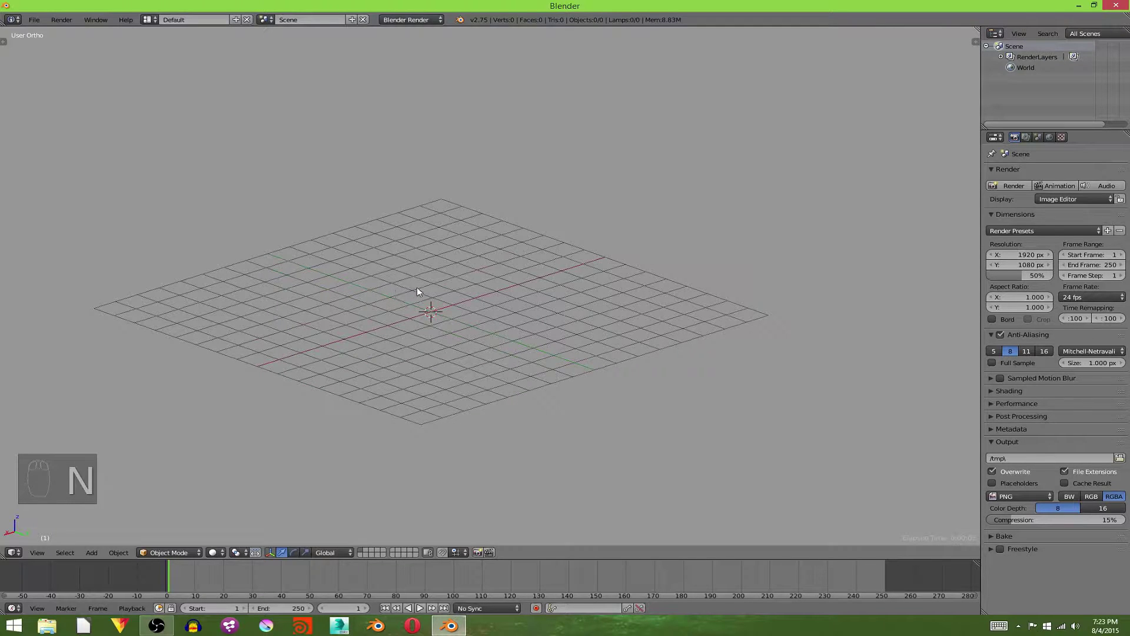
Add a Bezier curve at the scene origin in the top orthographic view
scroll(449, 281, "up", 1)
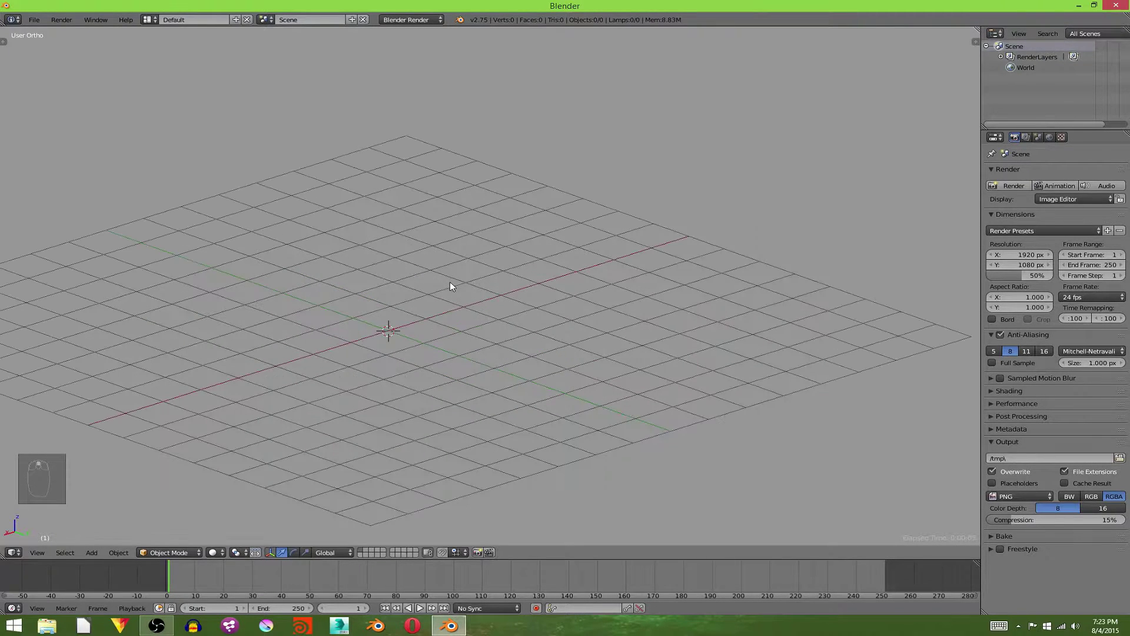
key("KP_7")
middle_click_drag(637, 337, 535, 278, "shift")
scroll(557, 249, "up", 3)
key("shift+a")
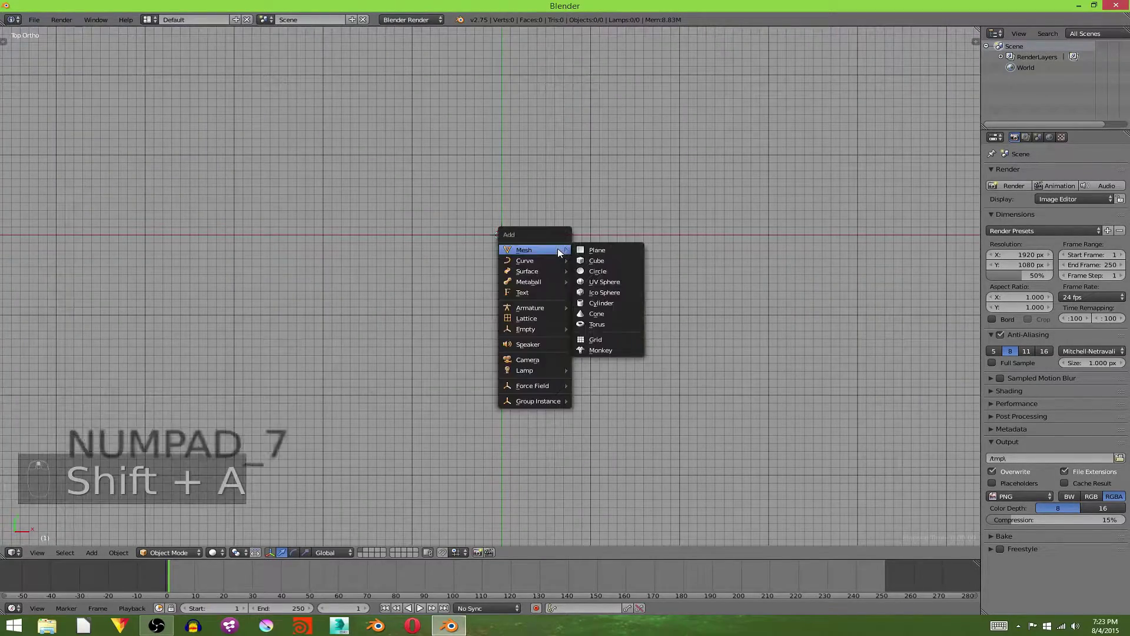
mouse_move(553, 261)
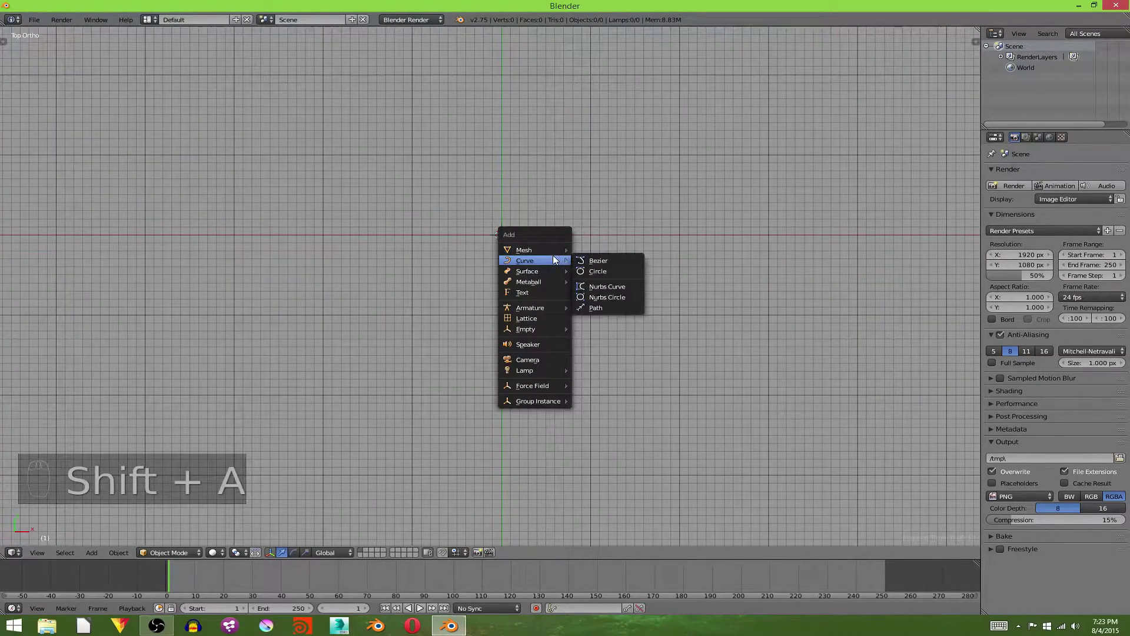
left_click(604, 260)
In Edit Mode, rotate all the curve's points by 90° and mirror them along X with a scale of -1
key("Tab")
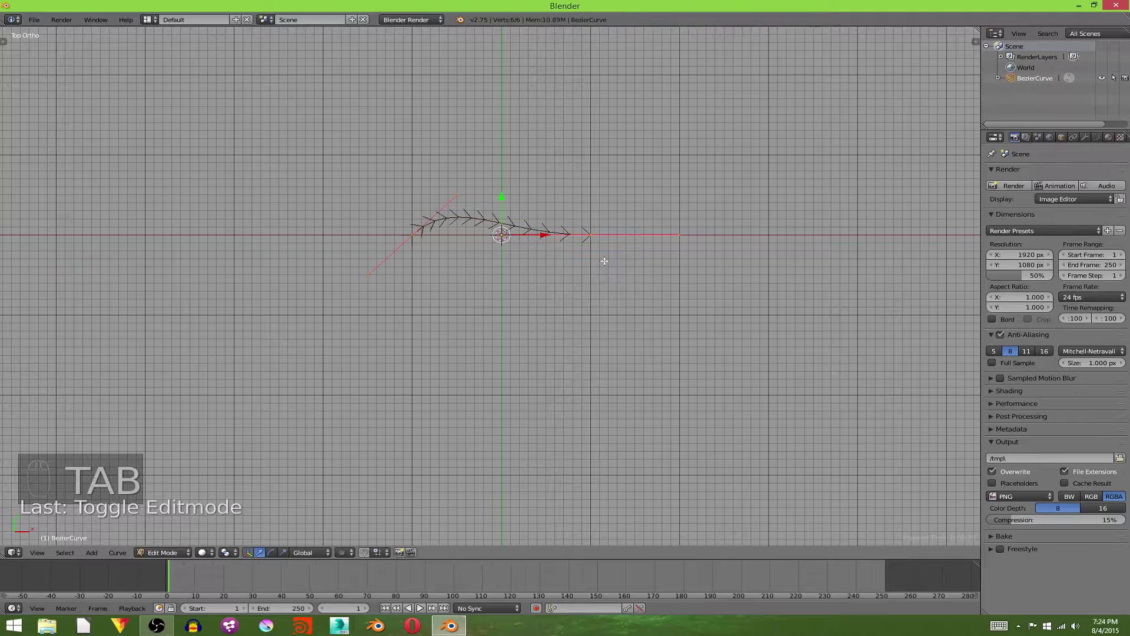
key("a")
key("a")
key("a")
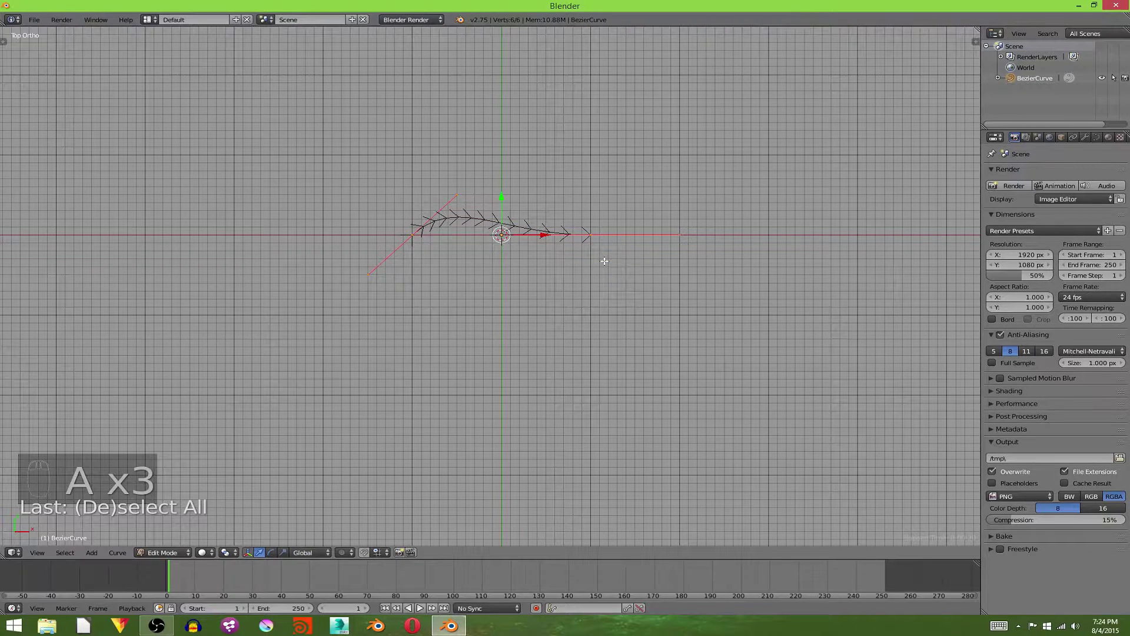
type("r90")
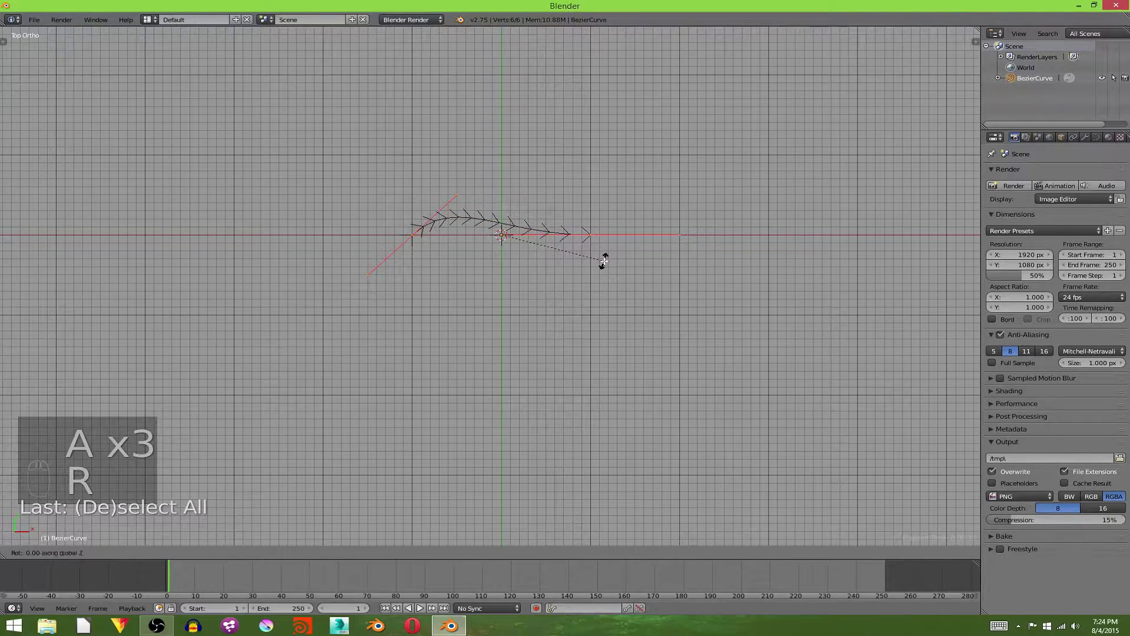
key("Return")
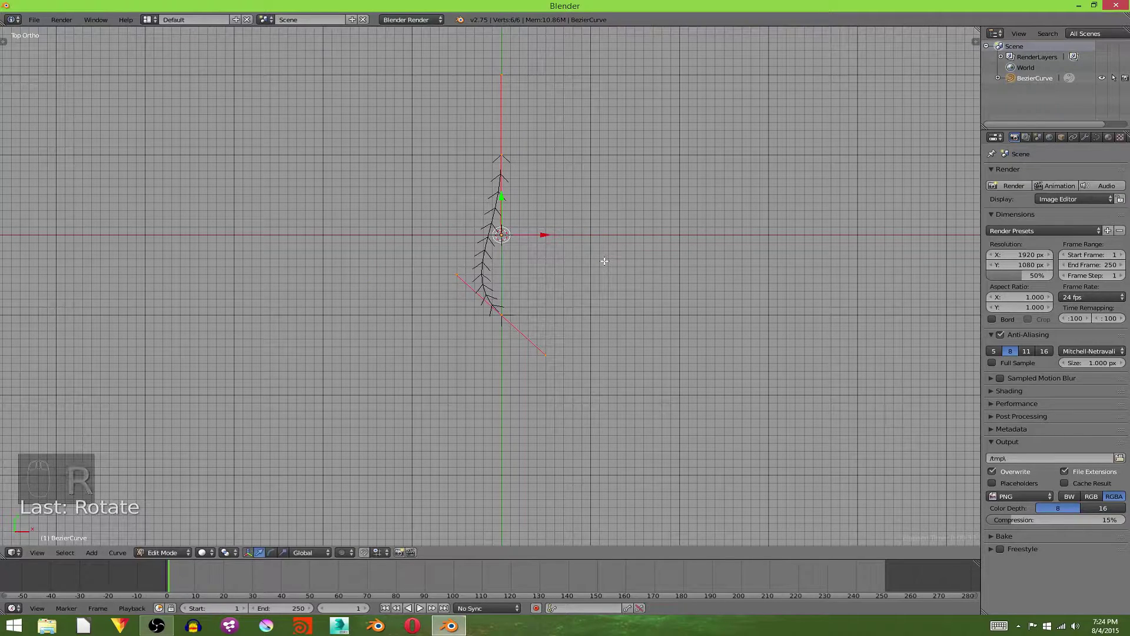
type("sx")
type("-1")
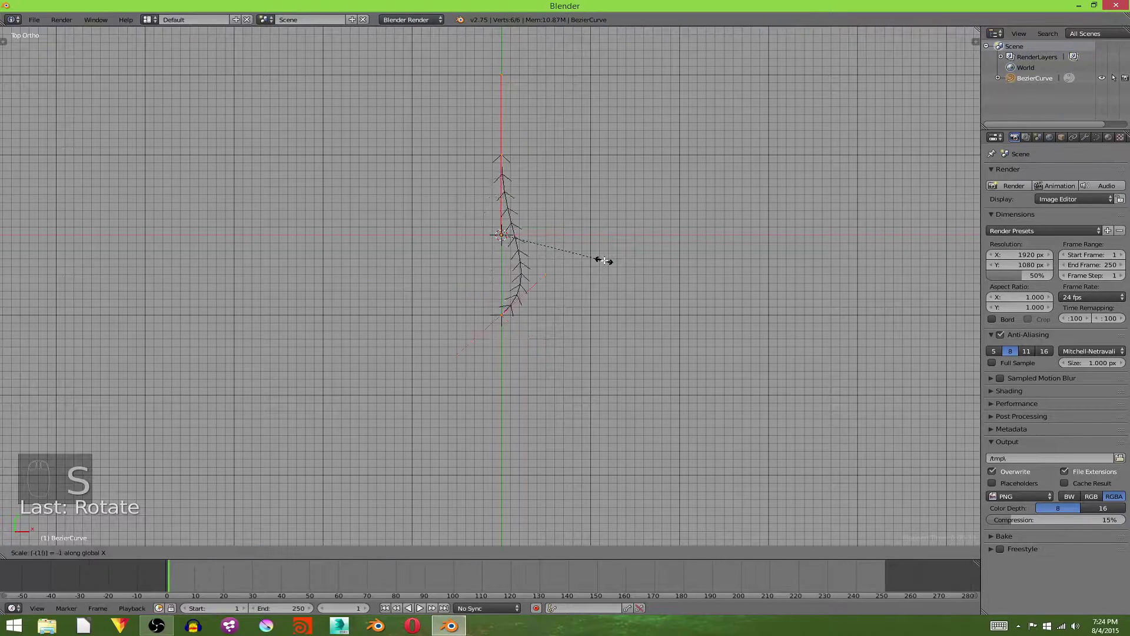
key("Return")
Move the curve's lower control point about 1.08 units in the positive X direction
right_click(528, 315)
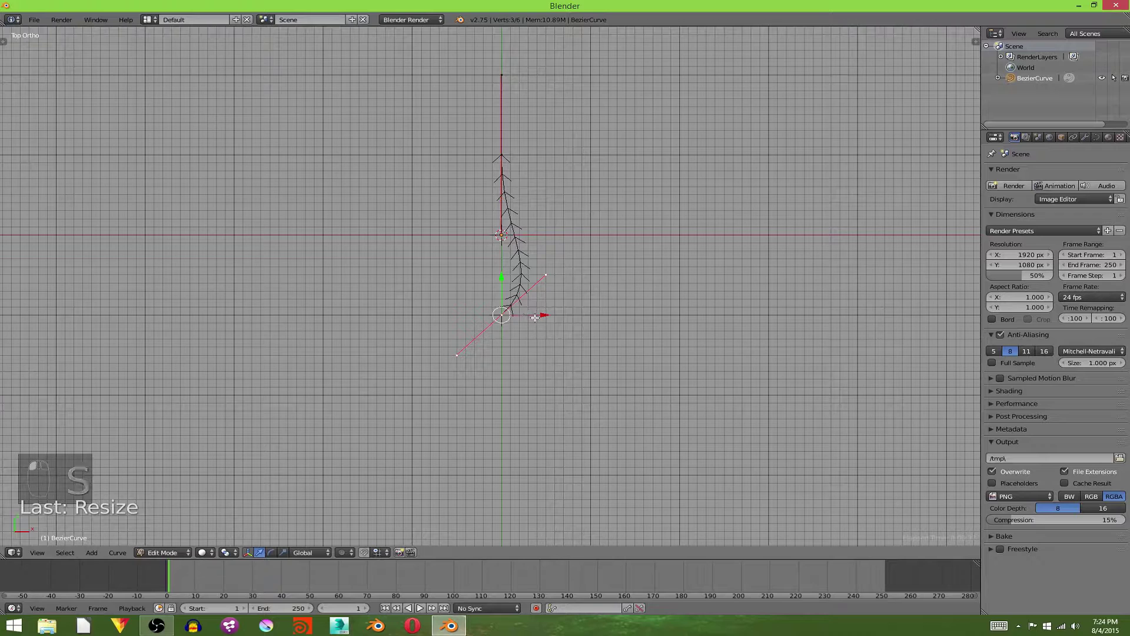
right_click(533, 167)
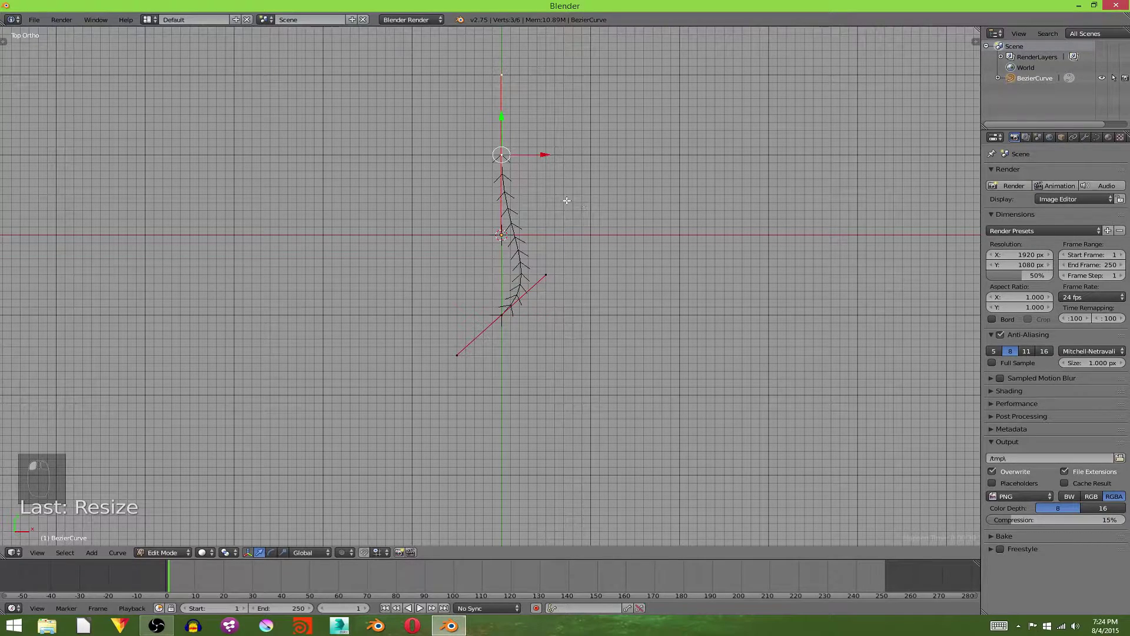
right_click(502, 315)
key("g")
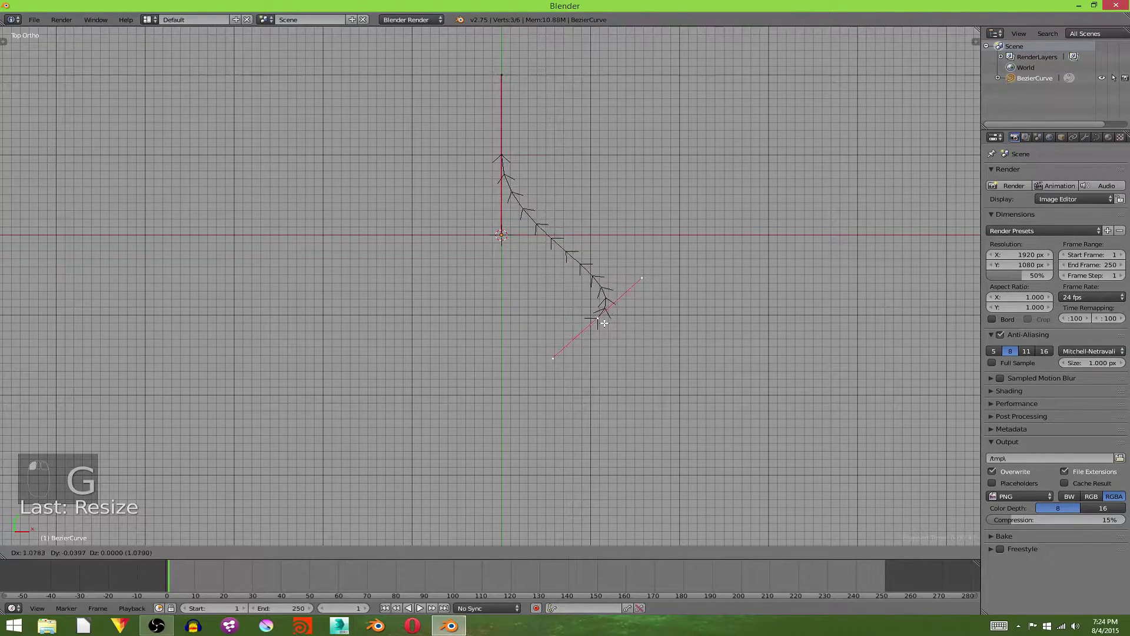
left_click(605, 323)
right_click(493, 153)
right_click(599, 318)
key("g")
left_click(598, 318)
right_click(502, 74)
key("g")
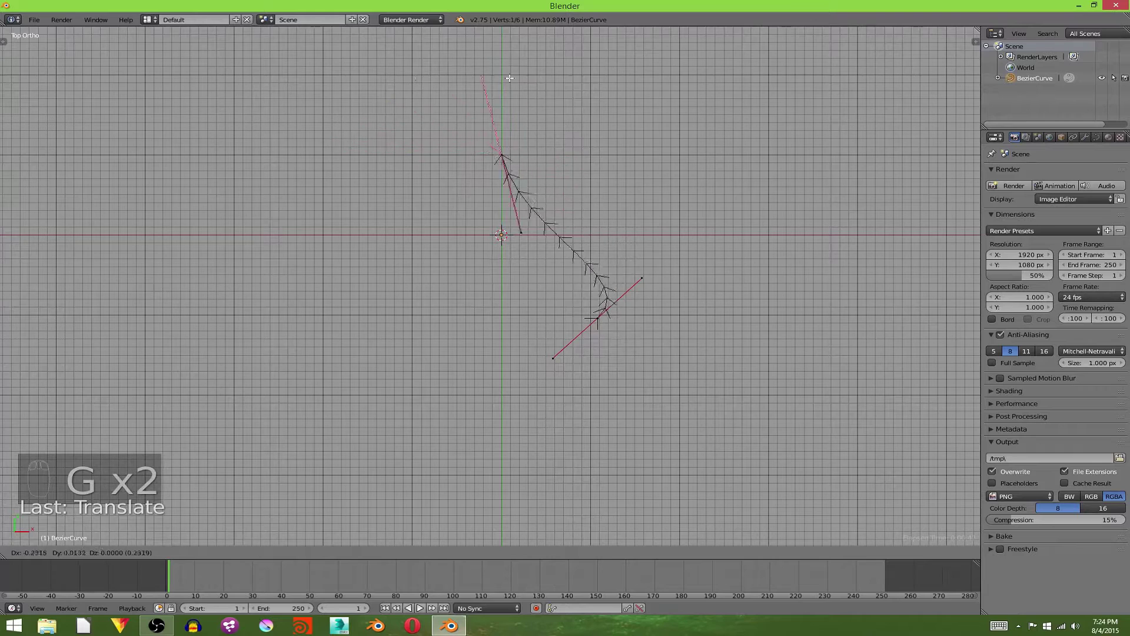
right_click(612, 192)
right_click(509, 157)
right_click(501, 237)
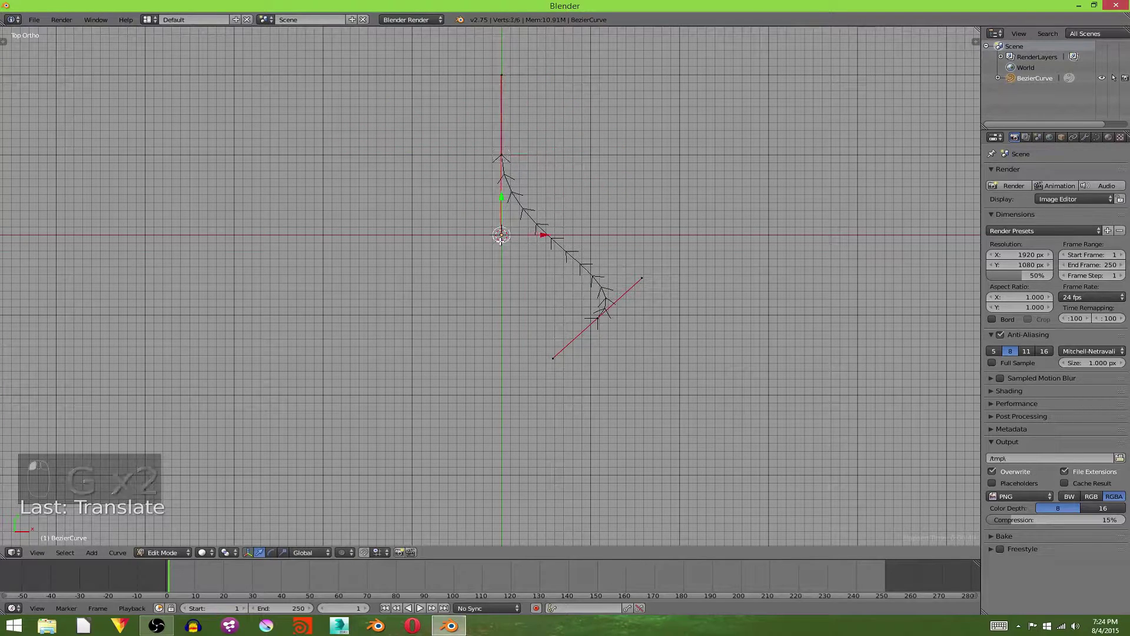
key("g")
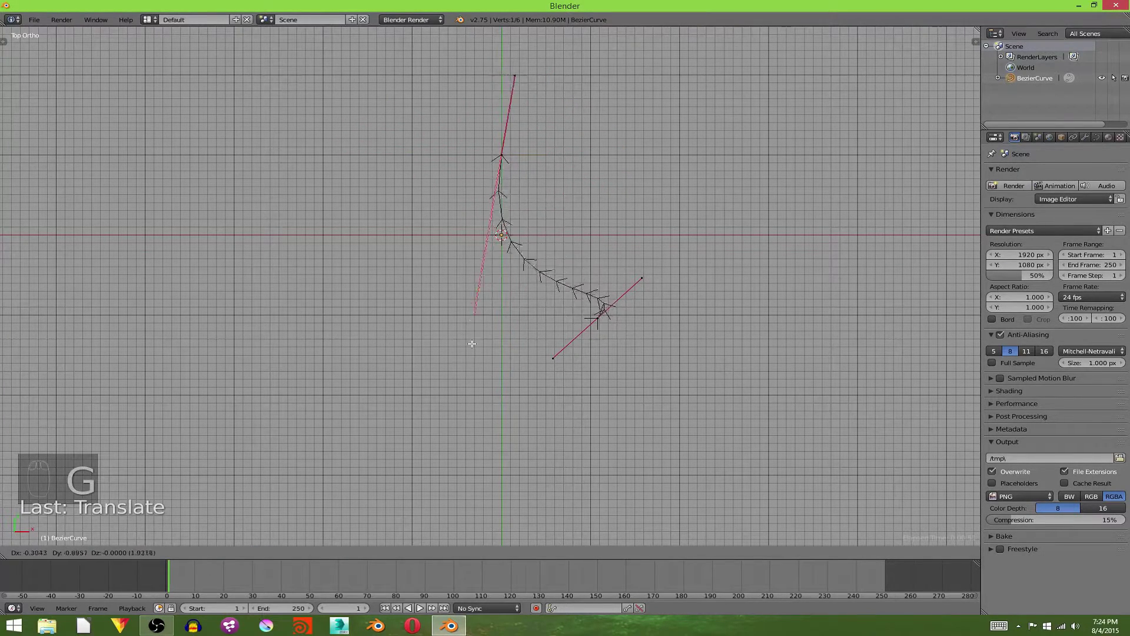
right_click(541, 216)
Move the curve's upper control point about 1 unit down to the origin and rotate it 90° so its handles lie along X
right_click(507, 158)
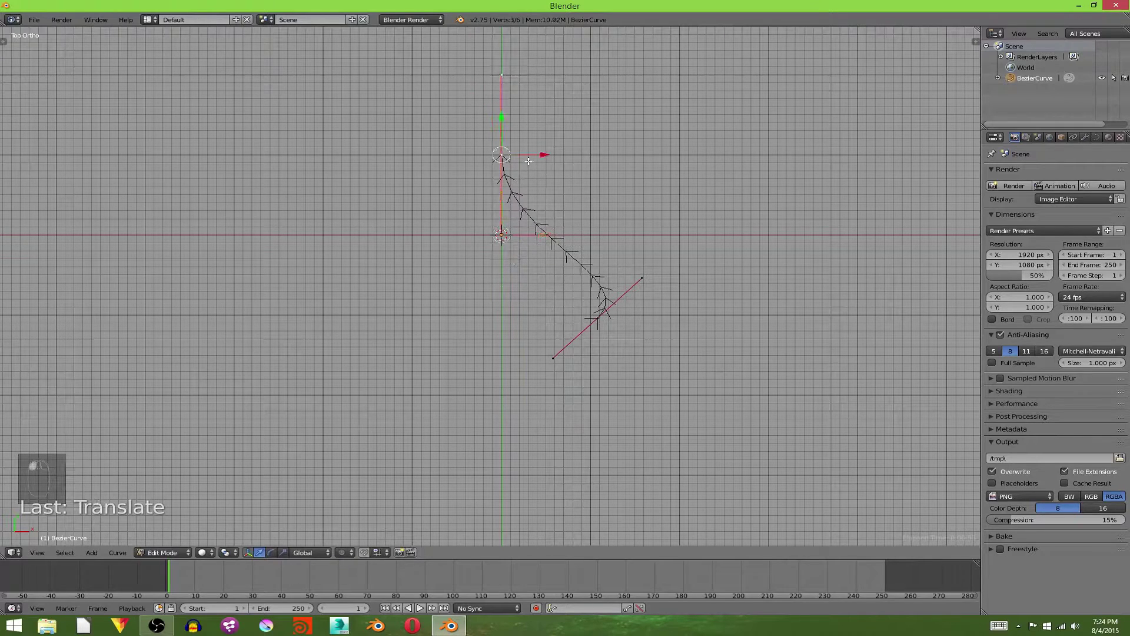
key("g")
left_click(523, 243)
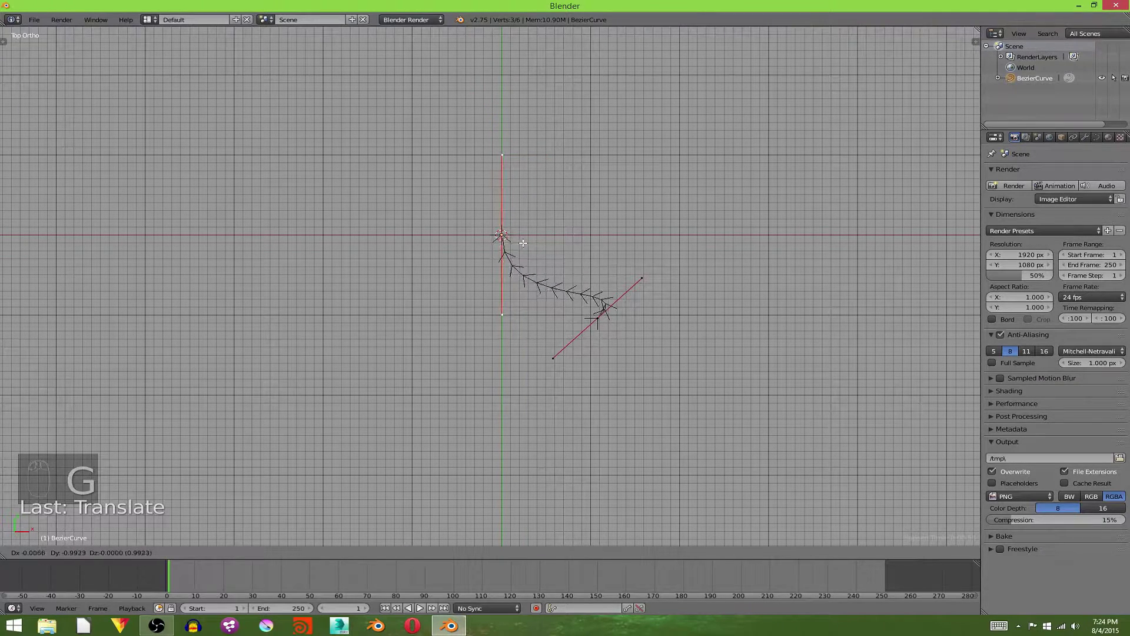
type("r-90r")
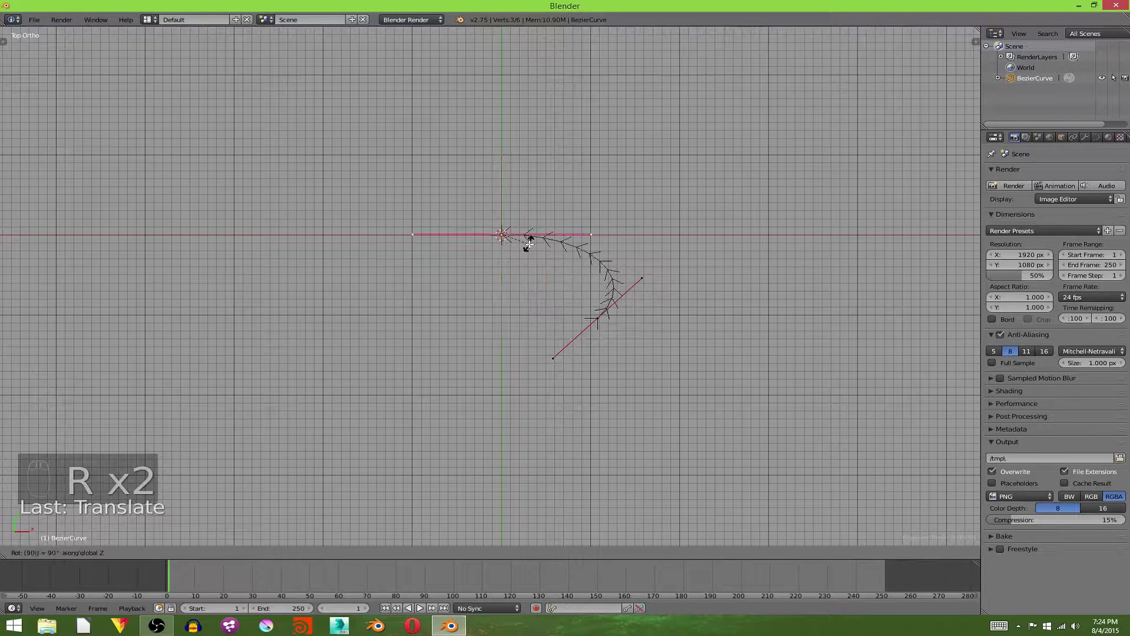
left_click(530, 244)
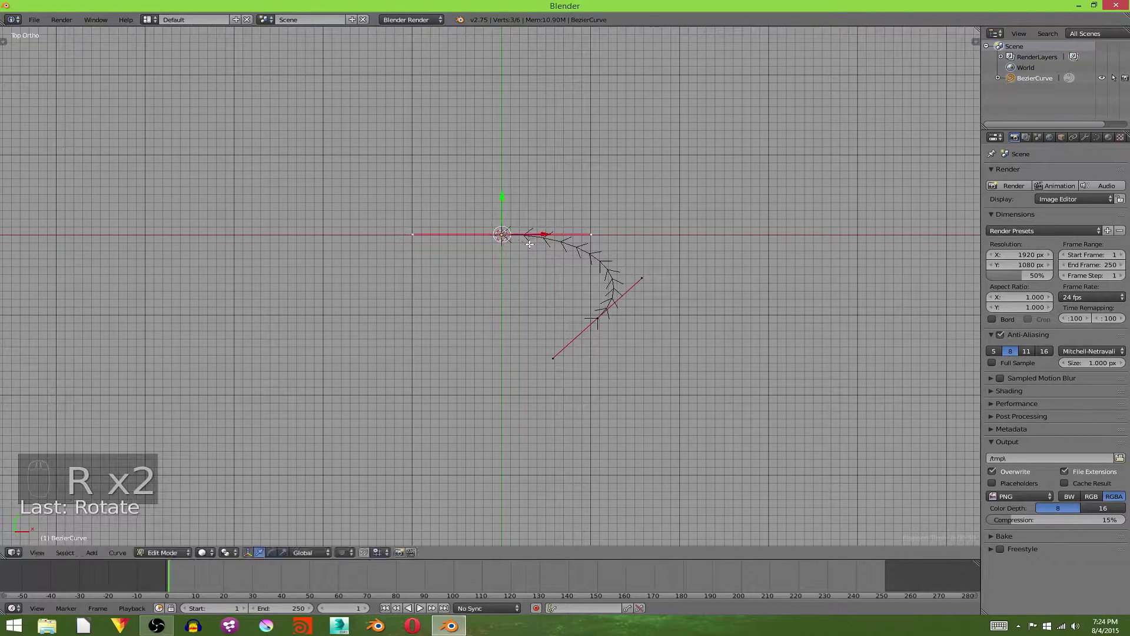
Select all the curve's points and subdivide the curve once
left_click(598, 318)
left_click(504, 235)
left_click(606, 317)
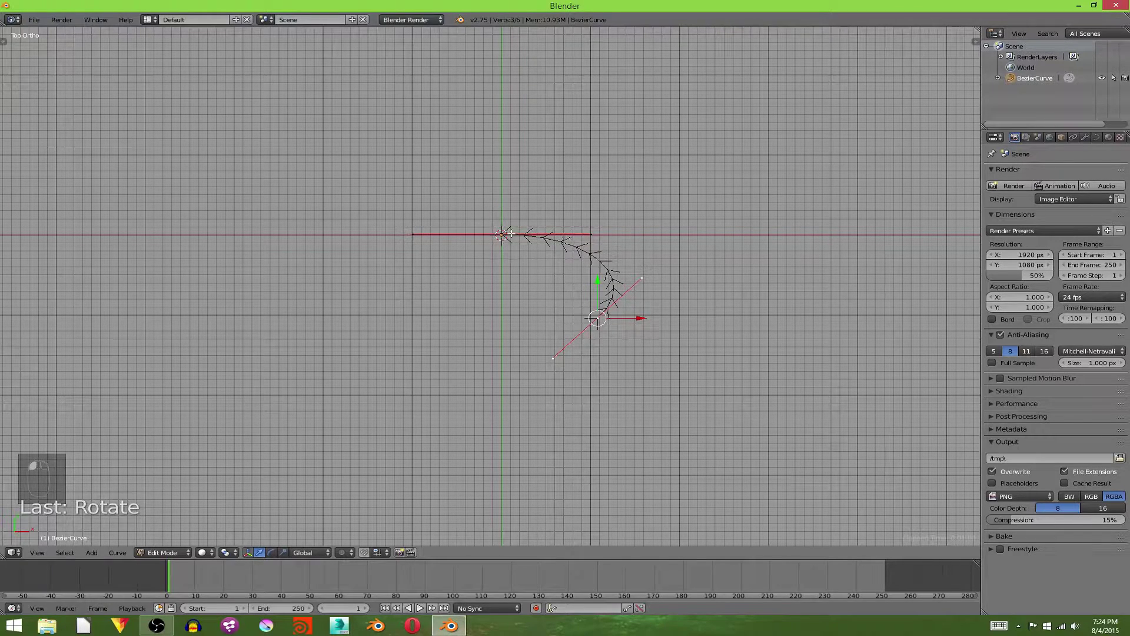
key("a")
key("a")
key("w")
left_click(589, 231)
Move the curve's middle control point about 0.18 units, mostly along positive Y, to square off the upper bend
key("a")
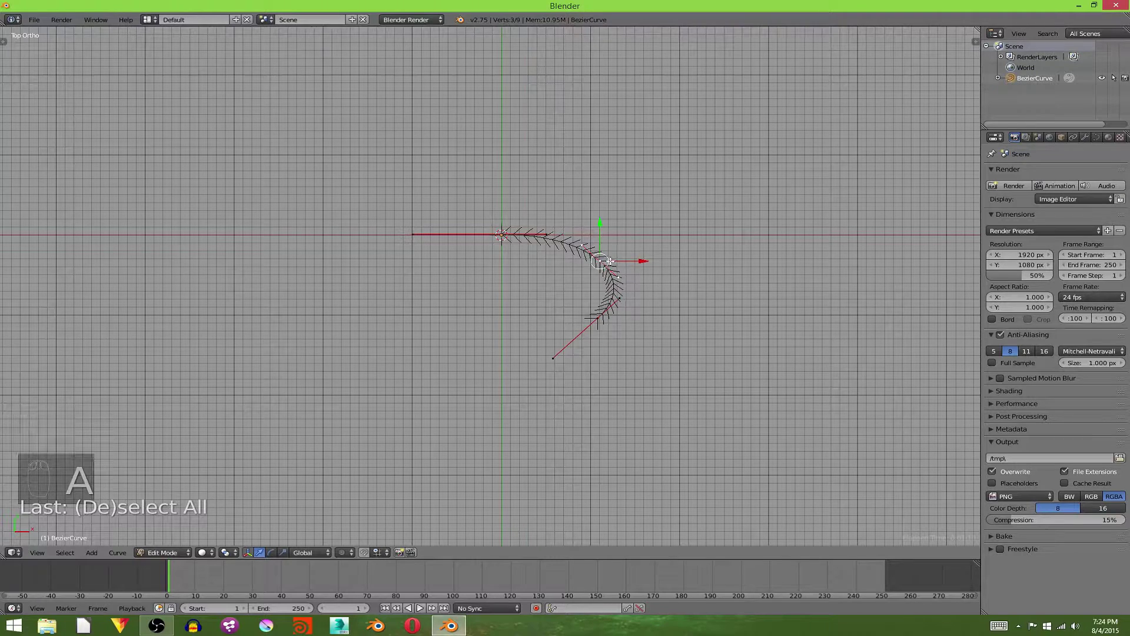
key("g")
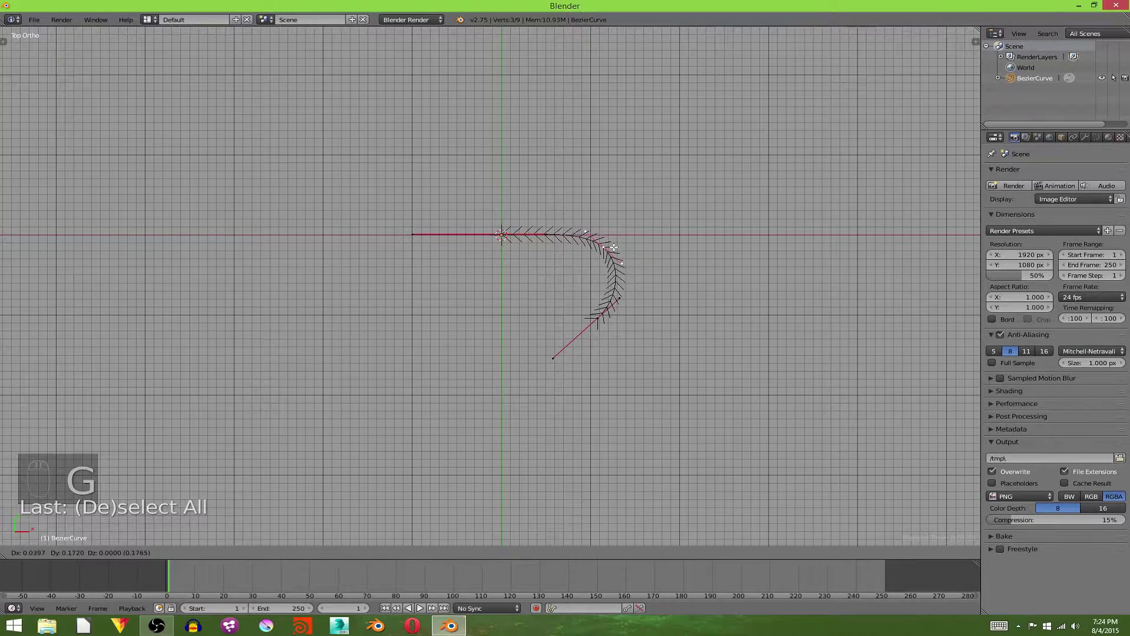
left_click(596, 233)
Move the lower end point about 0.17 units down and inward, and pull its upper handle about 0.13 units outward along X
key("a")
left_click(599, 318)
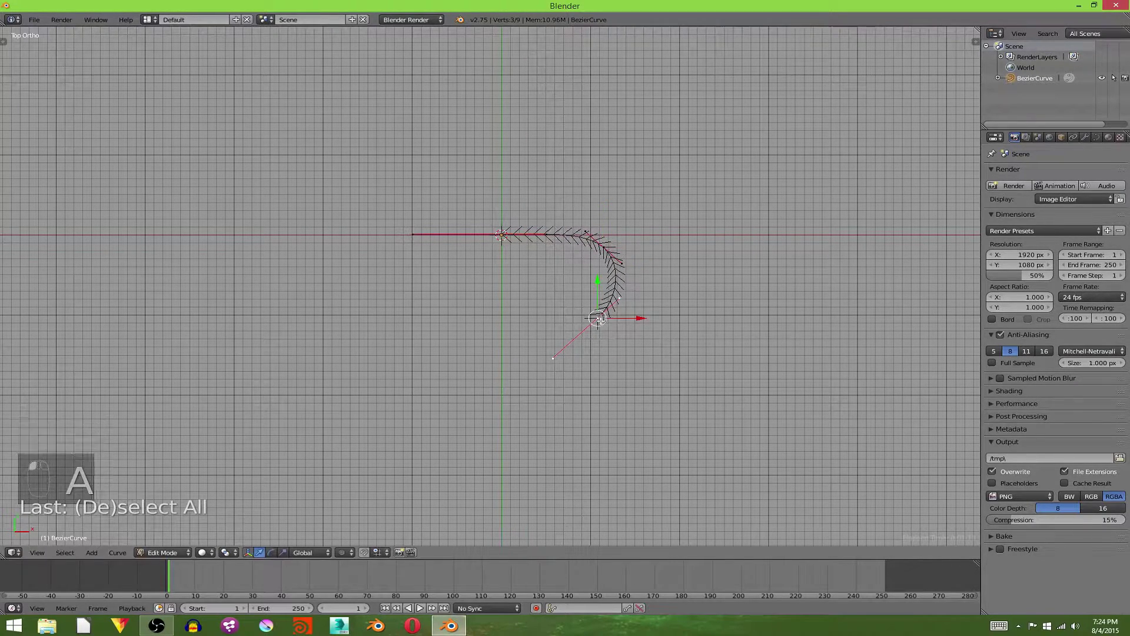
key("g")
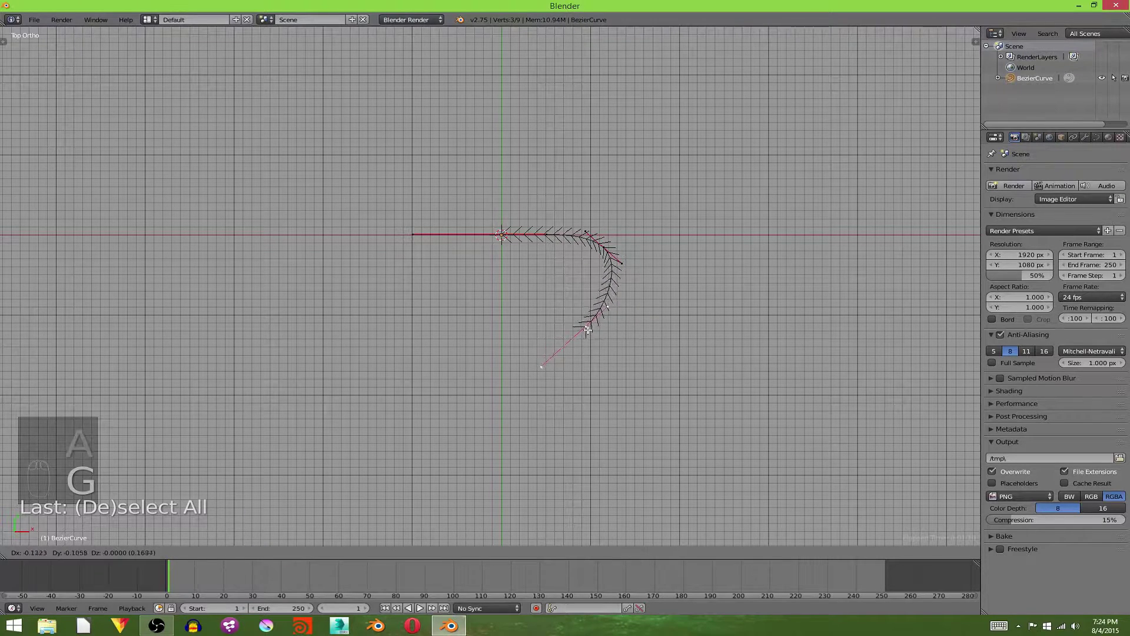
left_click(586, 326)
key("g")
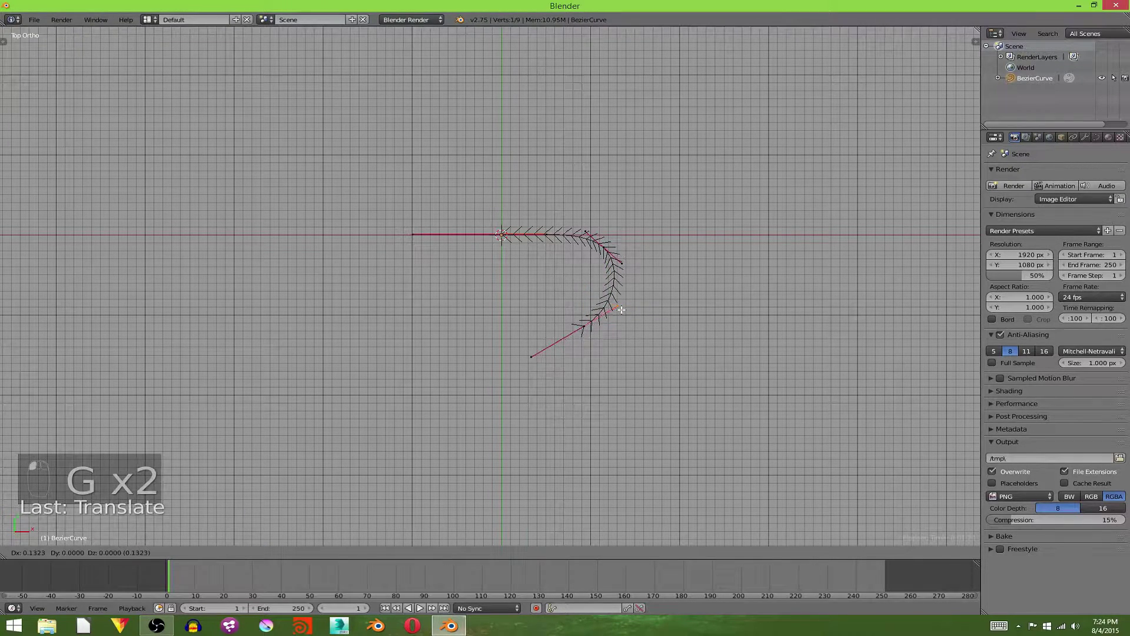
left_click(596, 324)
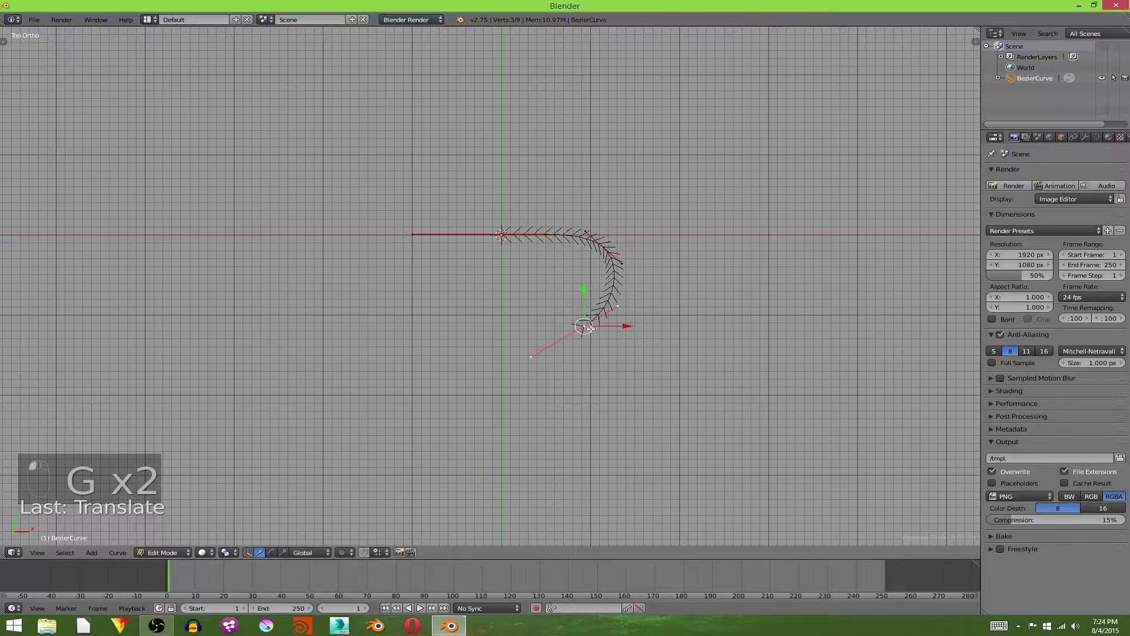
Extrude the lower end point down and inward, rotate the new point about 56° to stand its handles upright, and scale them to about 0.26
key("e")
left_click(538, 372)
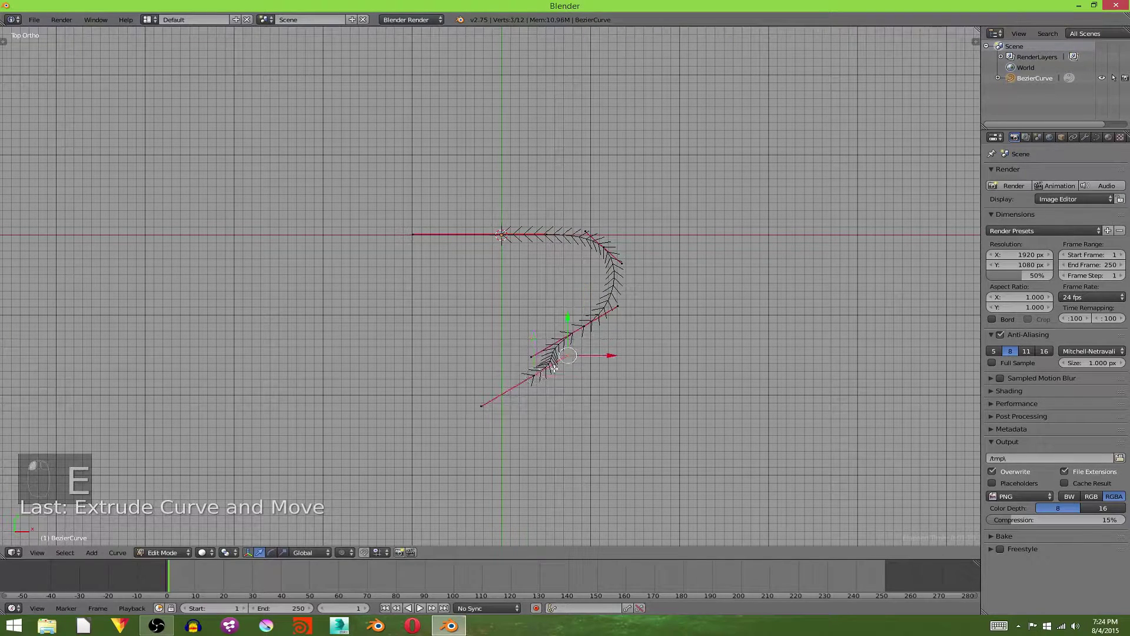
key("r")
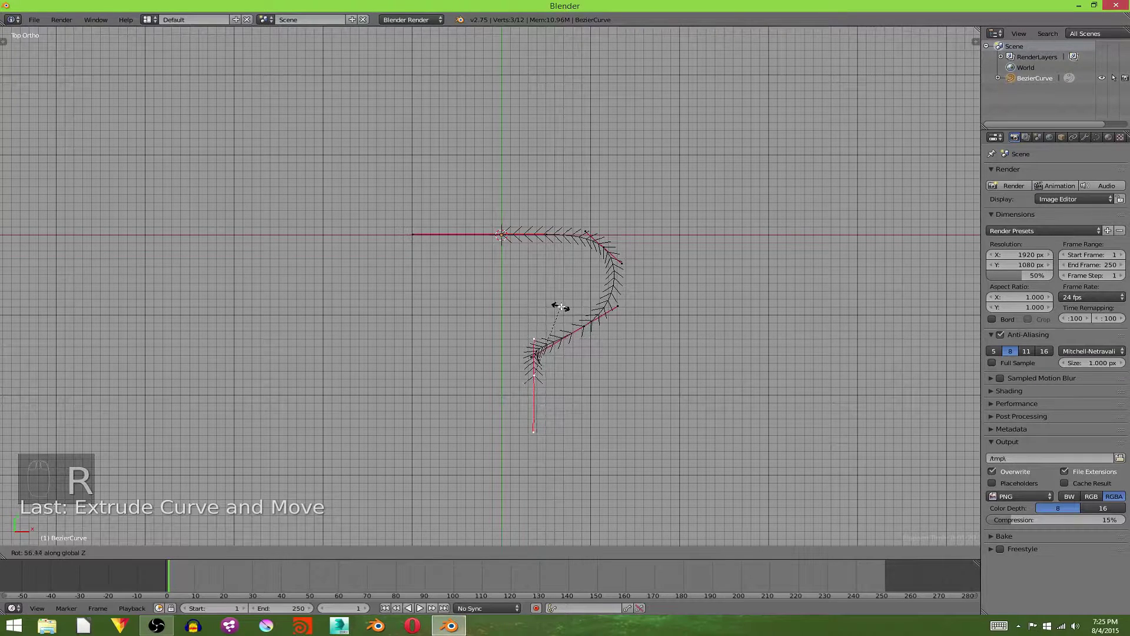
left_click(558, 306)
key("s")
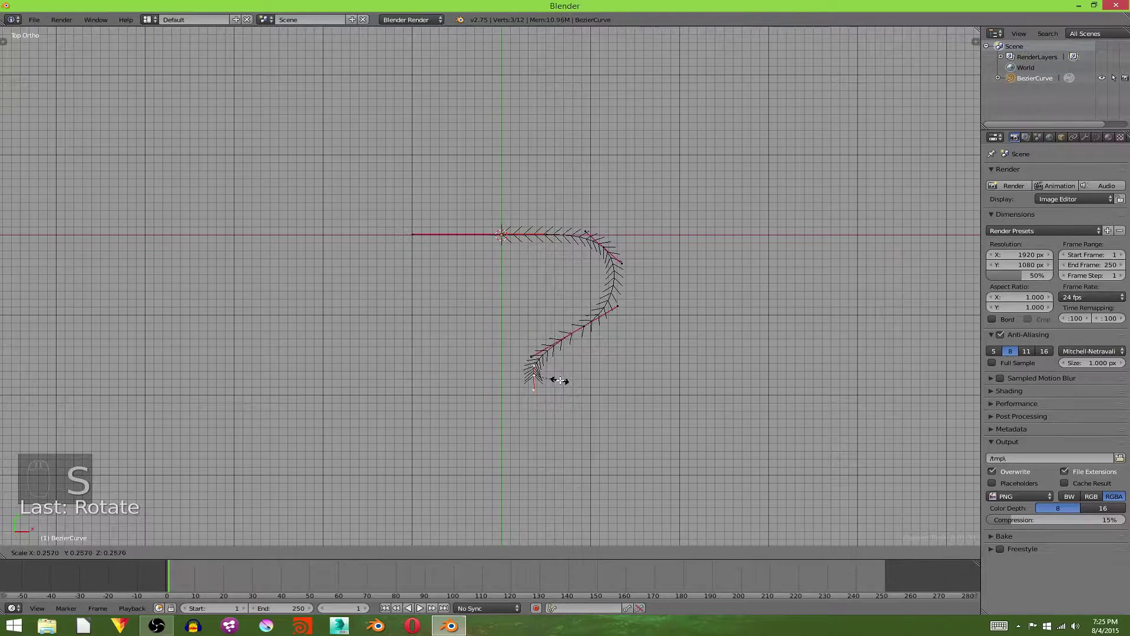
left_click(562, 381)
Extrude two more points below the end point in a zigzag, first outward and then inward, each about 0.45 units away
key("e")
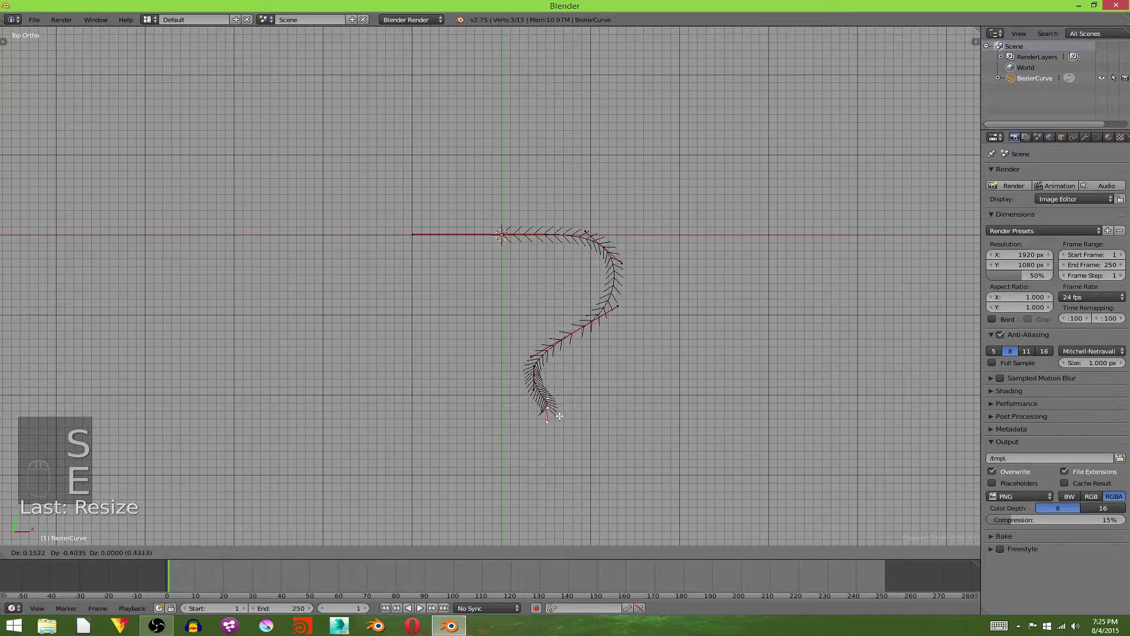
left_click(563, 414)
key("e")
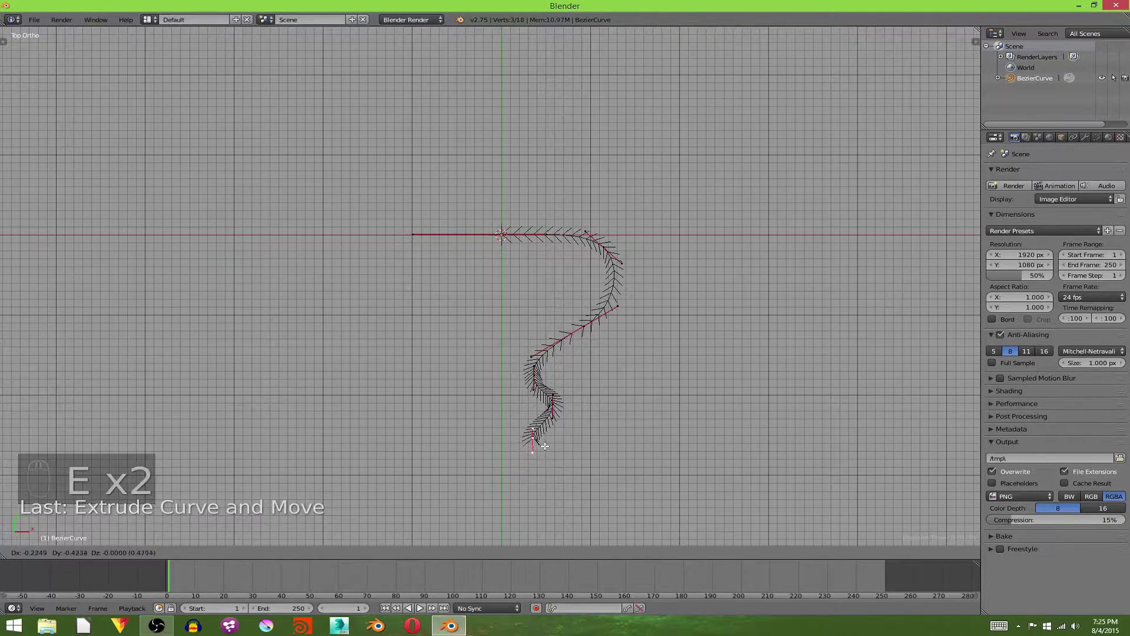
left_click(544, 446)
Shift the lower handles of the last two curve points slightly along the Y axis
right_click(537, 450)
left_click_drag(532, 437, 532, 433)
right_click(551, 420)
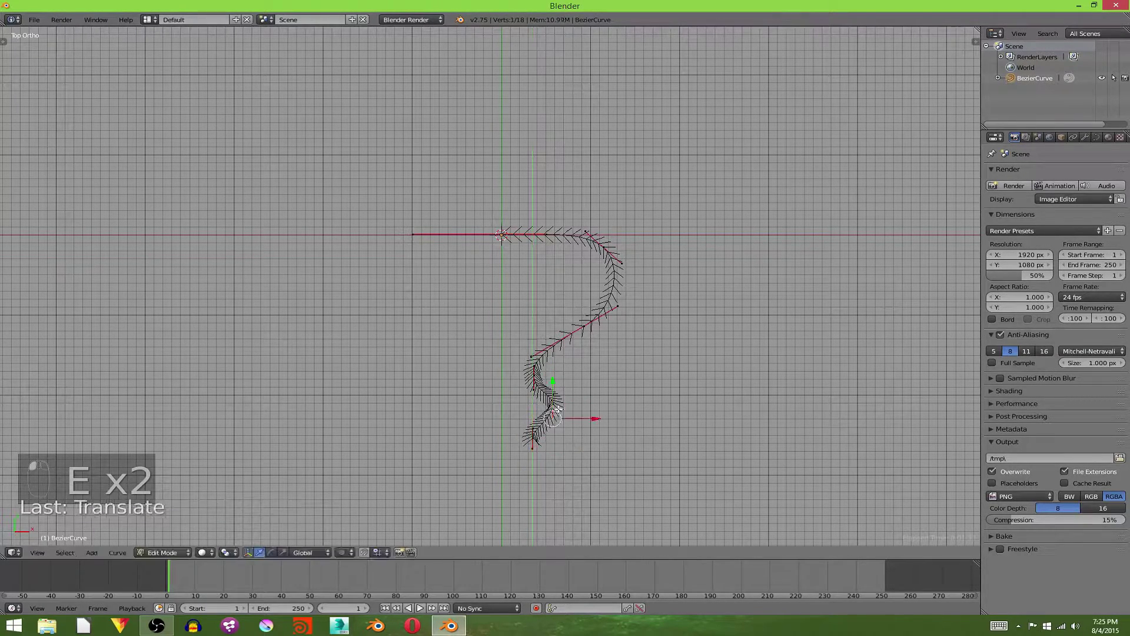
left_click_drag(556, 393, 556, 391)
left_click(557, 393)
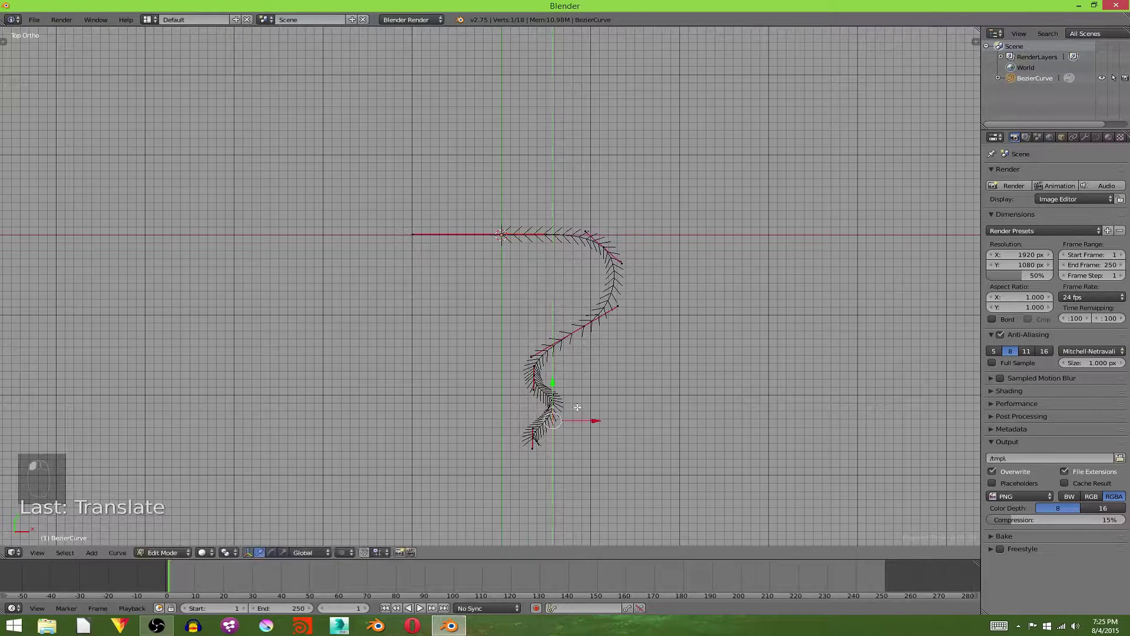
Extrude two more points from the curve's lower end in a zigzag, first about 0.48 units down and outward, and then about 0.39 down and inward
key("a")
right_click(535, 440)
key("e")
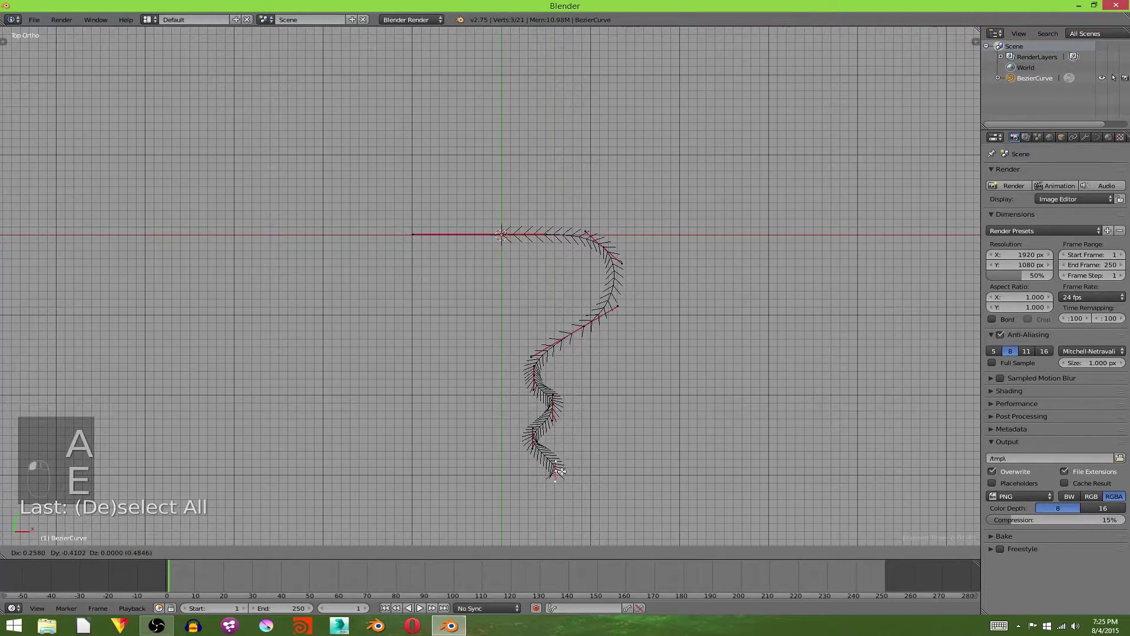
left_click(555, 469)
key("e")
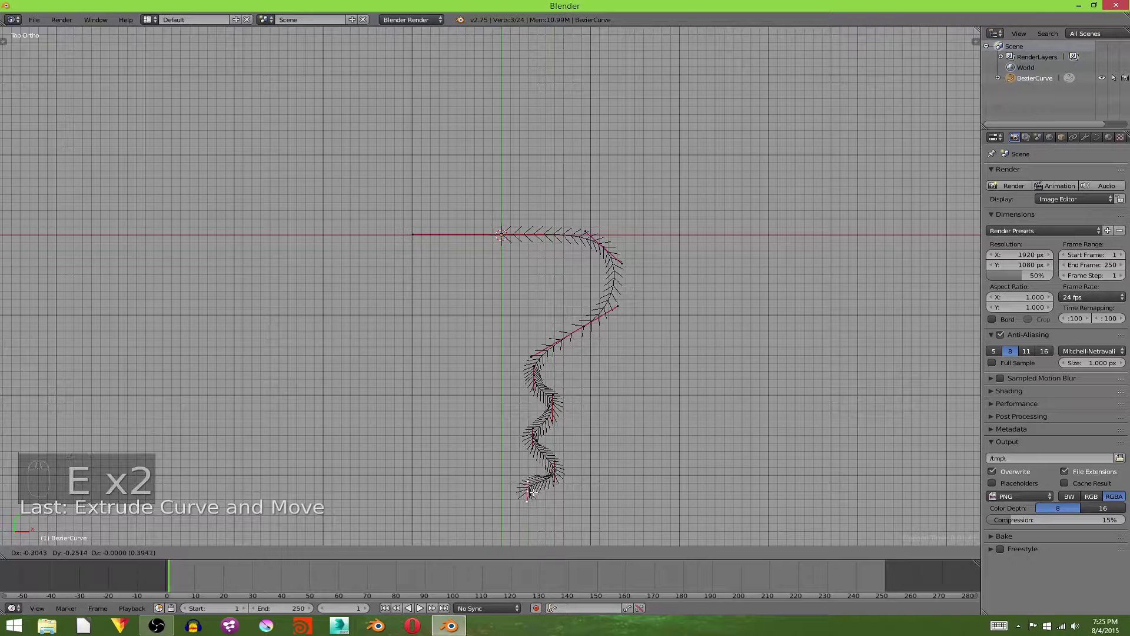
left_click(528, 497)
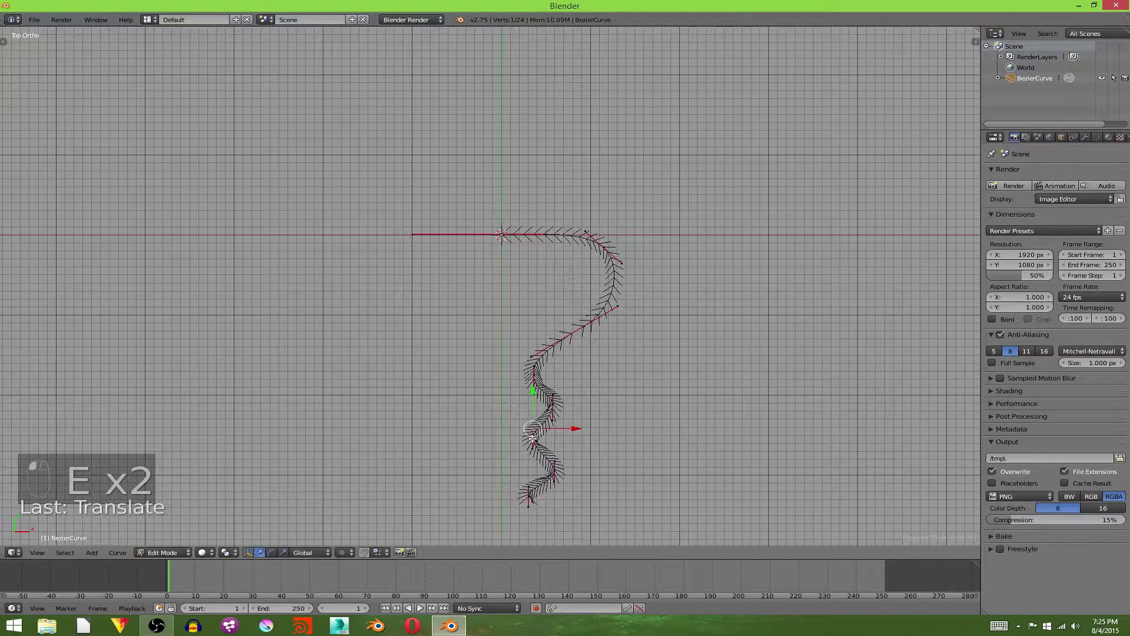
Shift the two inner points between the ridges outward along the X axis, the upper one by about 0.07 units
key("a")
left_click_drag(562, 437, 569, 437)
right_click(538, 378)
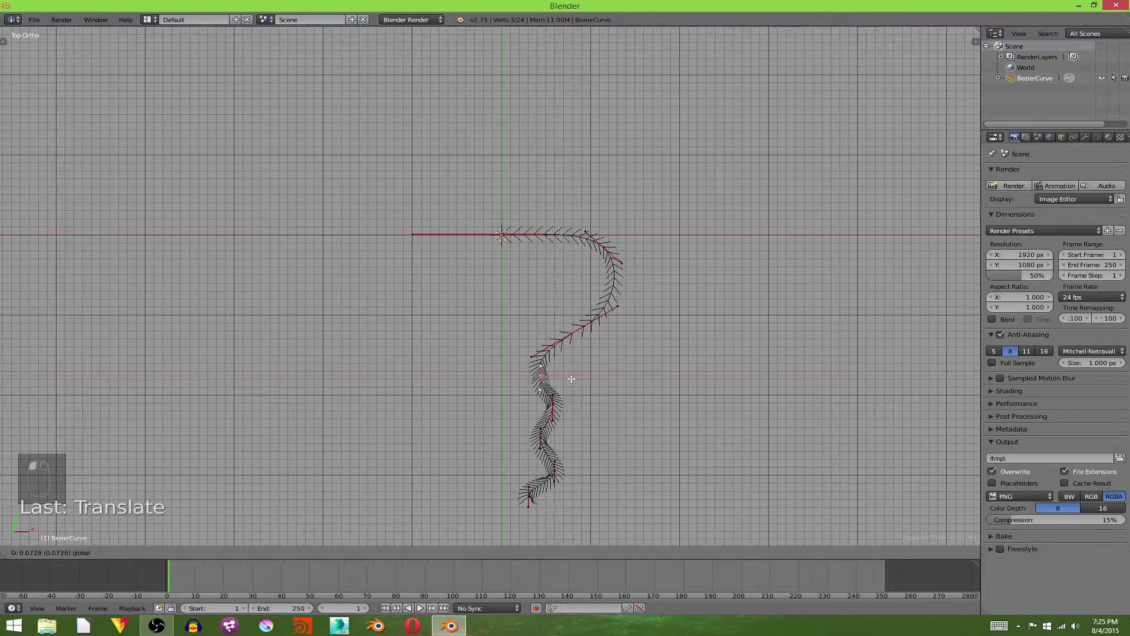
Extrude two further points from the lower end, one down and outward for a wide bulge and one down and back inward
middle_click_drag(556, 398, 480, 236, "shift")
right_click(455, 338)
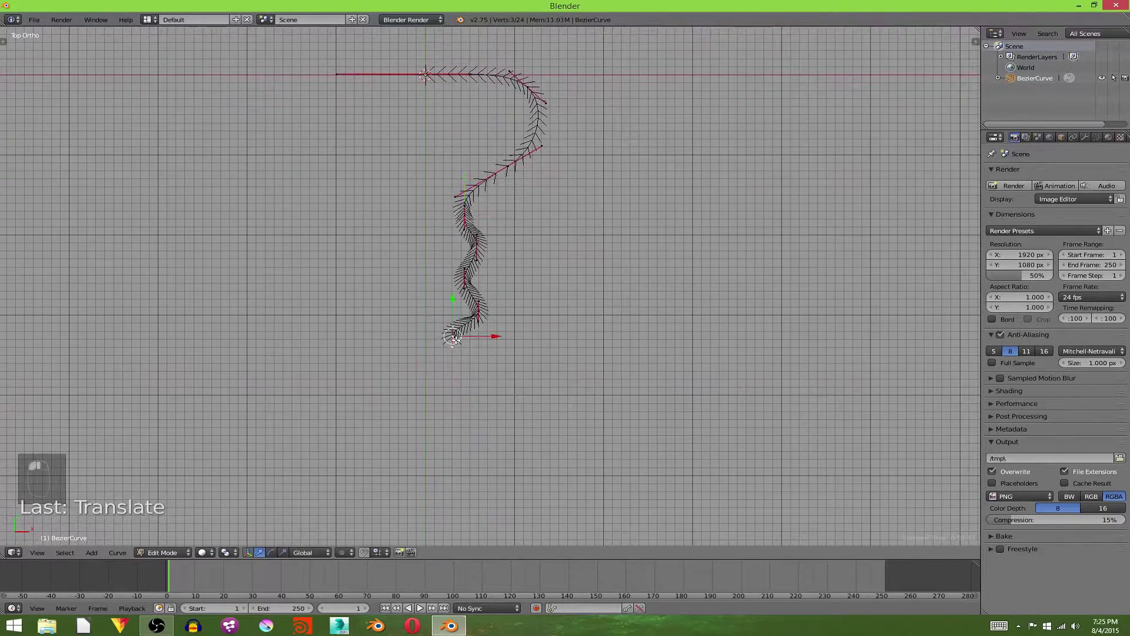
key("e")
left_click(502, 373)
key("e")
left_click(446, 433)
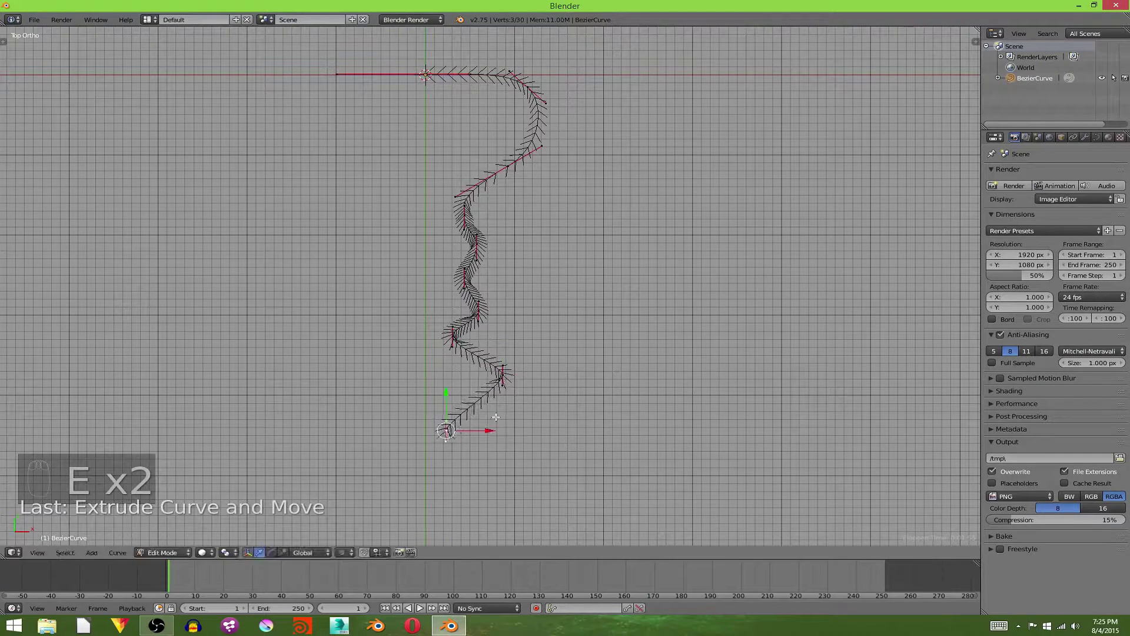
Rotate the lowest end point until its handles lie nearly horizontal, and check the outline in Object Mode
key("r")
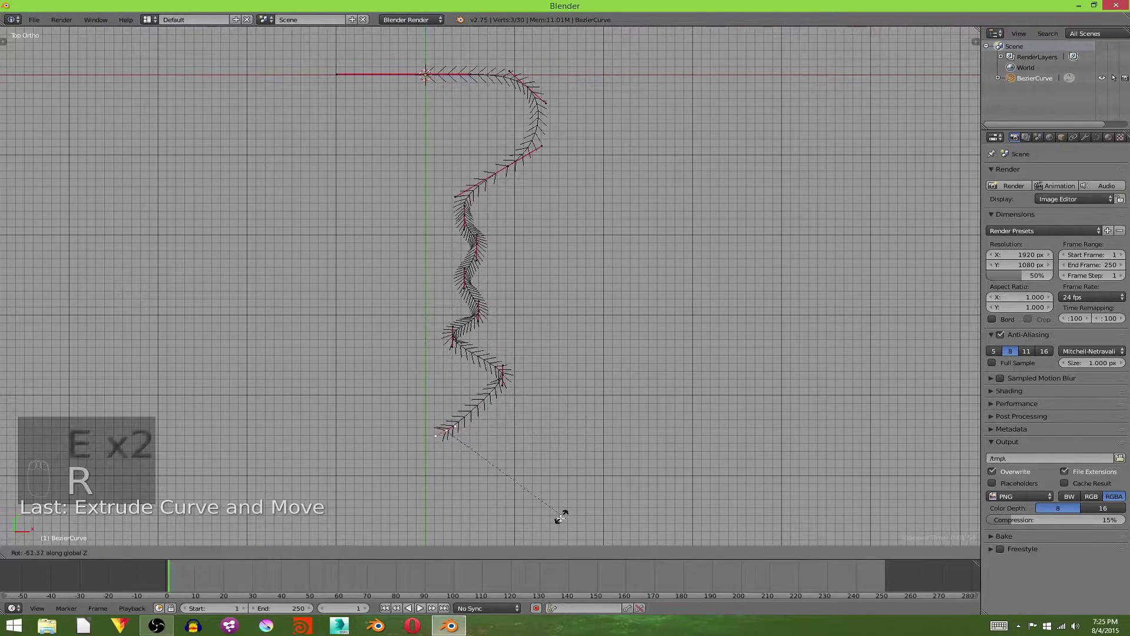
left_click(522, 543)
key("Tab")
key("Tab")
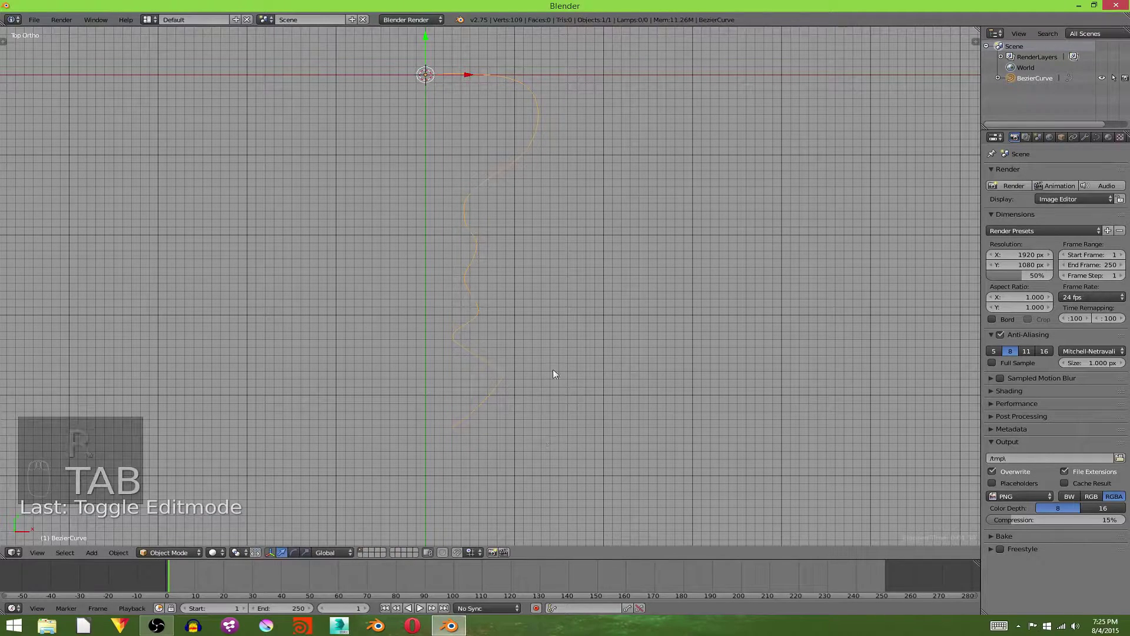
Move the inner point just above the wide lower bulge slightly outward along the X axis, and return to Object Mode
left_click(454, 335)
left_click_drag(480, 323, 489, 336)
right_click(481, 332)
left_click(456, 337)
key("Tab")
middle_click_drag(535, 174, 523, 346, "shift")
scroll(509, 252, "up", 2)
key("Tab")
key("Tab")
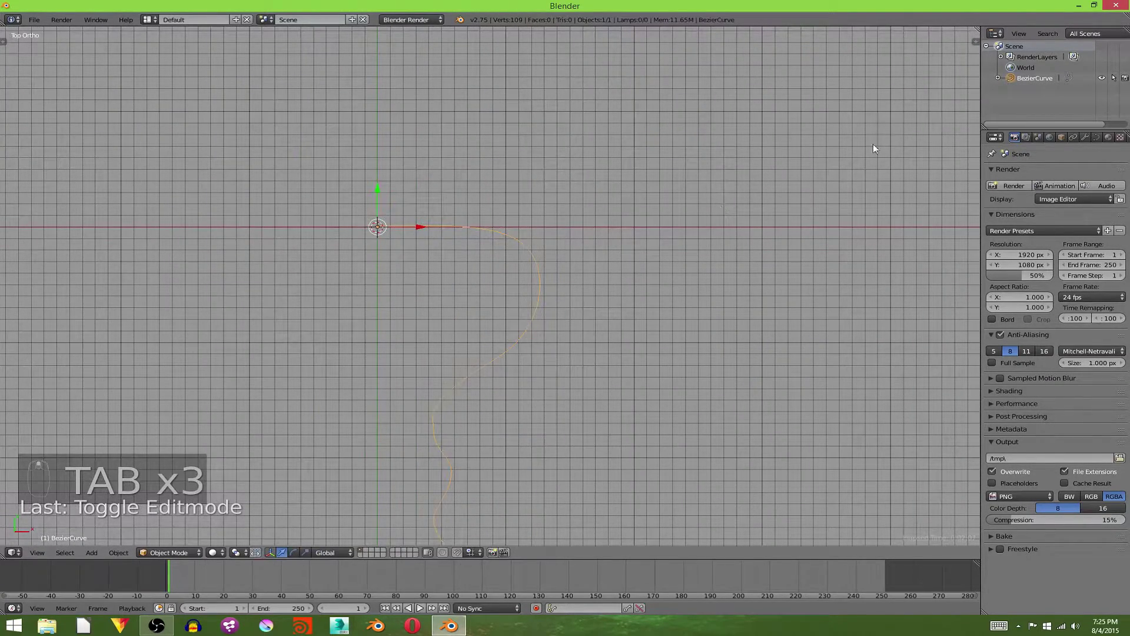
Add a Screw modifier to the Bezier curve and set its axis to Y
left_click(1085, 137)
left_click(1038, 172)
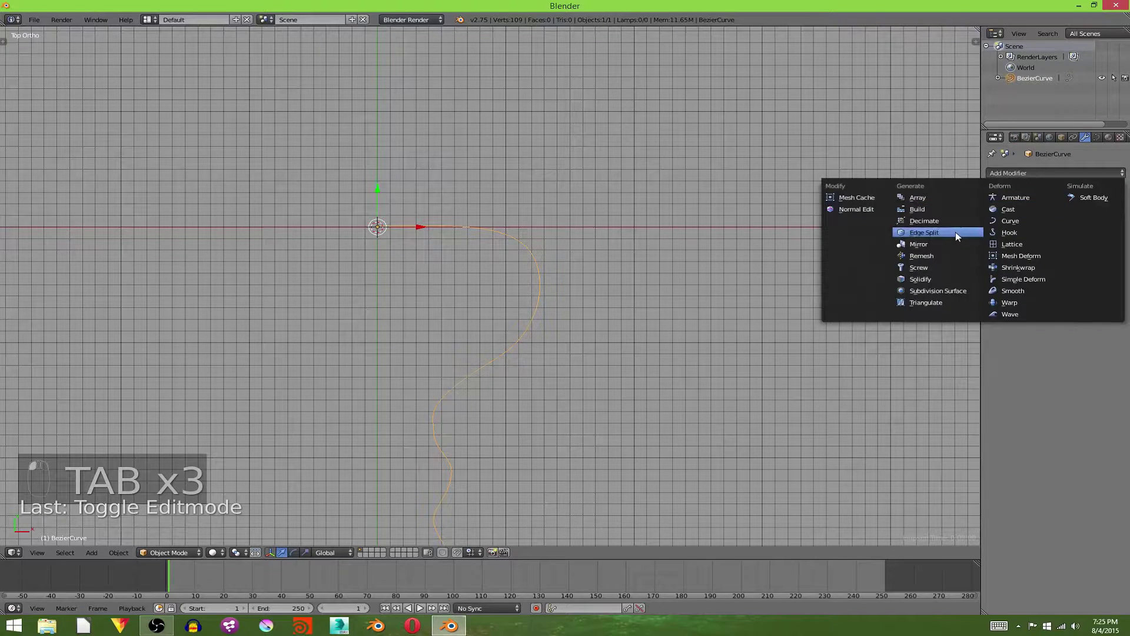
left_click(910, 255)
scroll(941, 263, "down", 5)
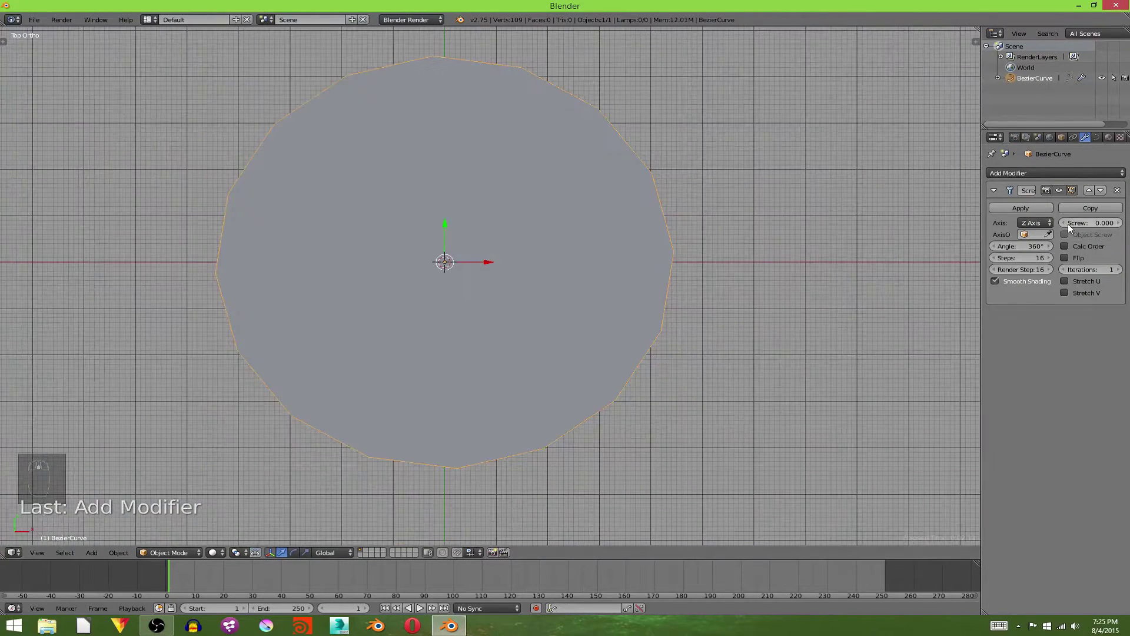
left_click(1041, 224)
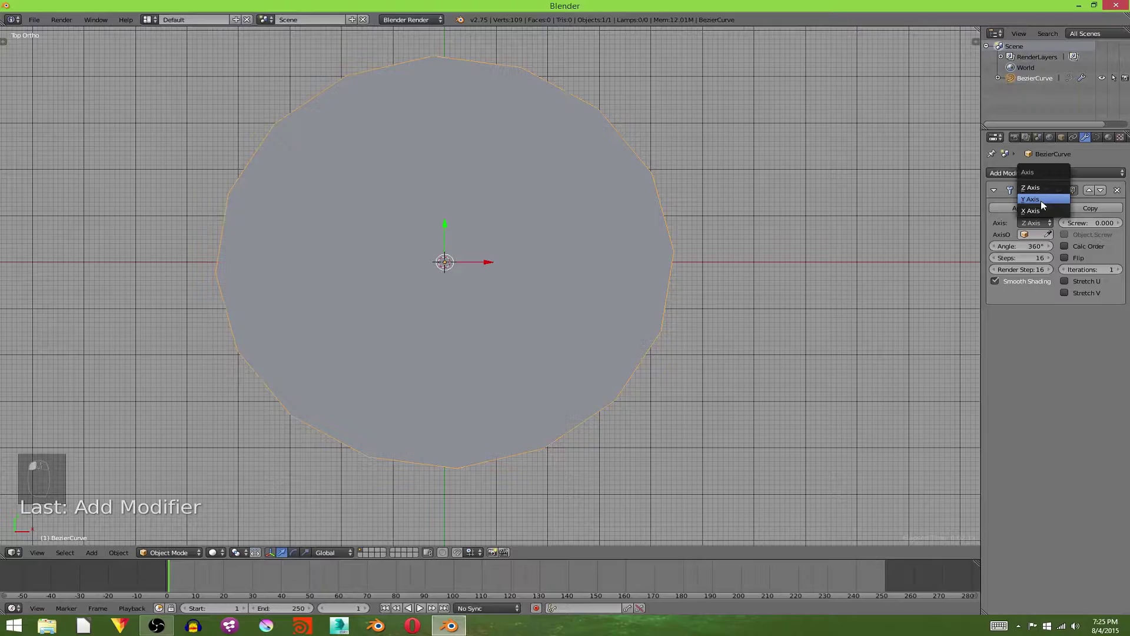
left_click(1041, 200)
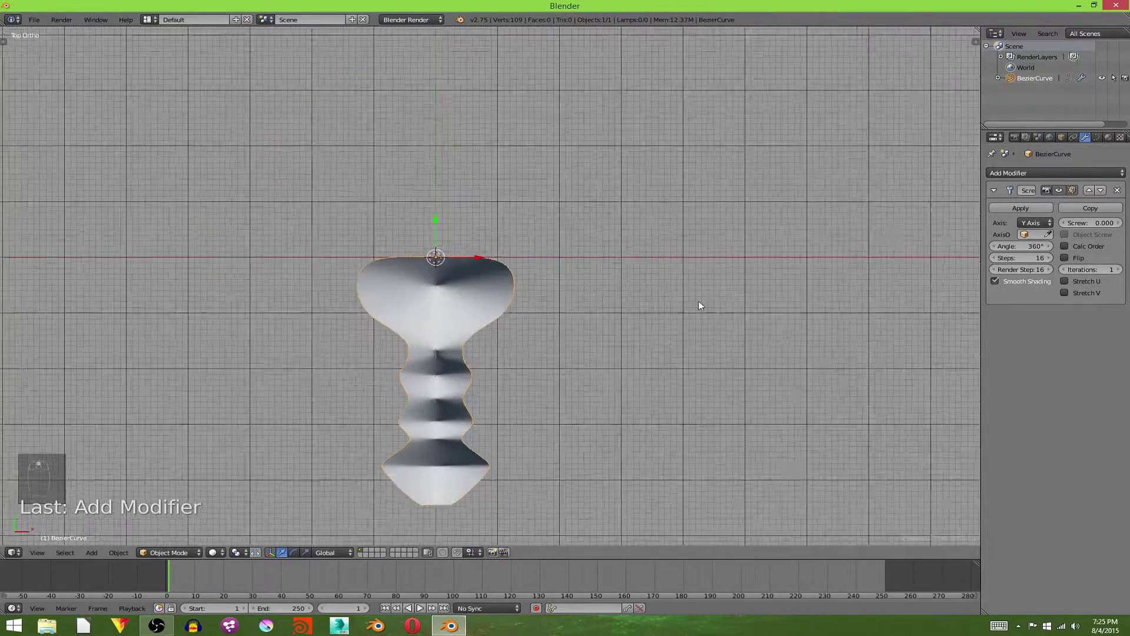
Examine the revolved surface's shading in wireframe, from an angled view, and with Matcap turned off and on
key("z")
mouse_move(700, 306)
middle_mouse_down()
mouse_move(600, 306)
mouse_move(585, 236)
mouse_move(567, 291)
mouse_move(559, 186)
middle_mouse_up()
key("z")
key("KP_7")
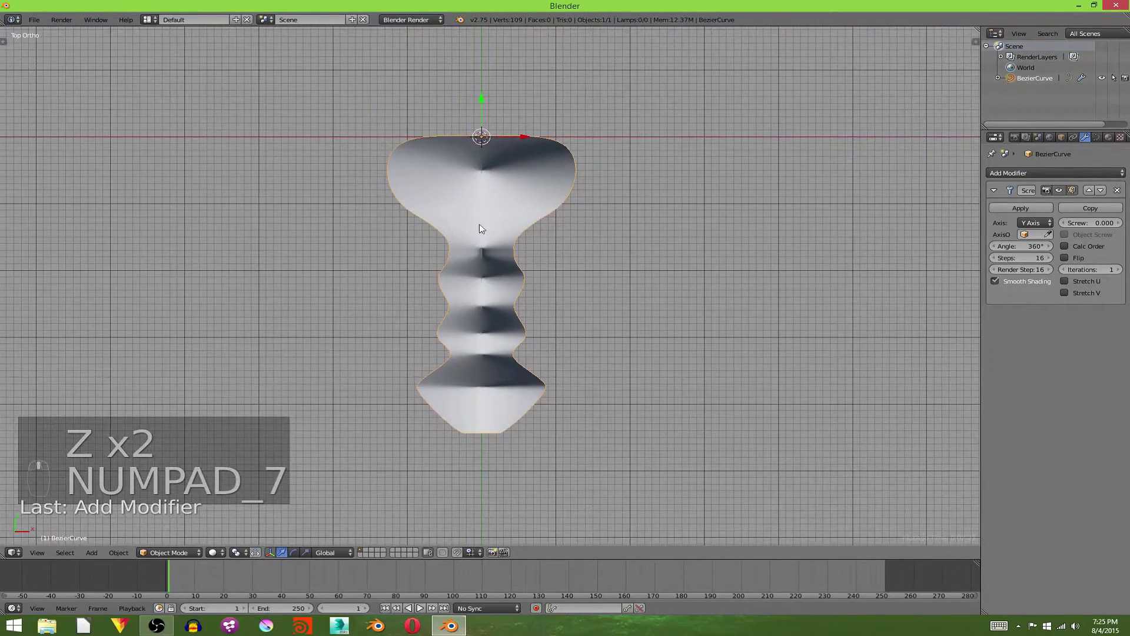
key("n")
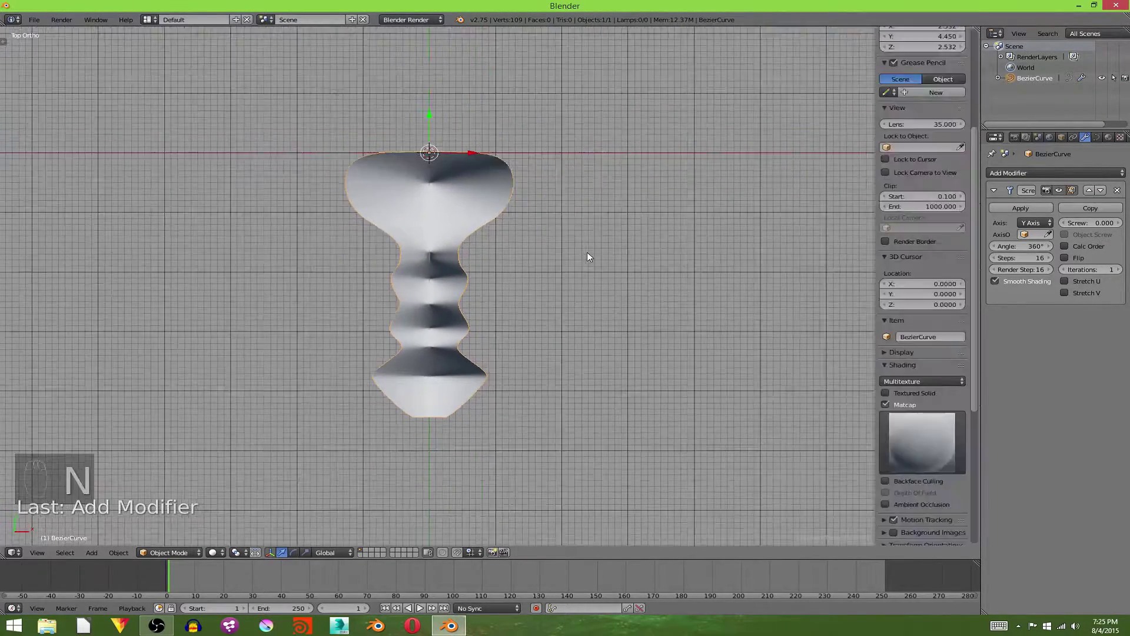
scroll(919, 297, "down", 4)
left_click(888, 320)
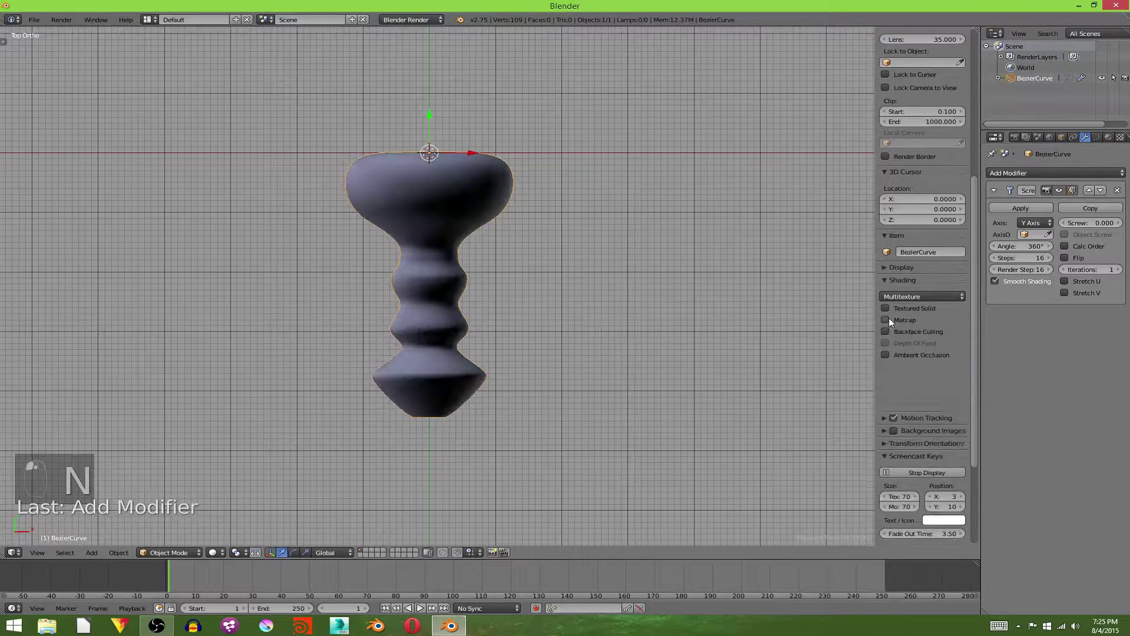
left_click(888, 320)
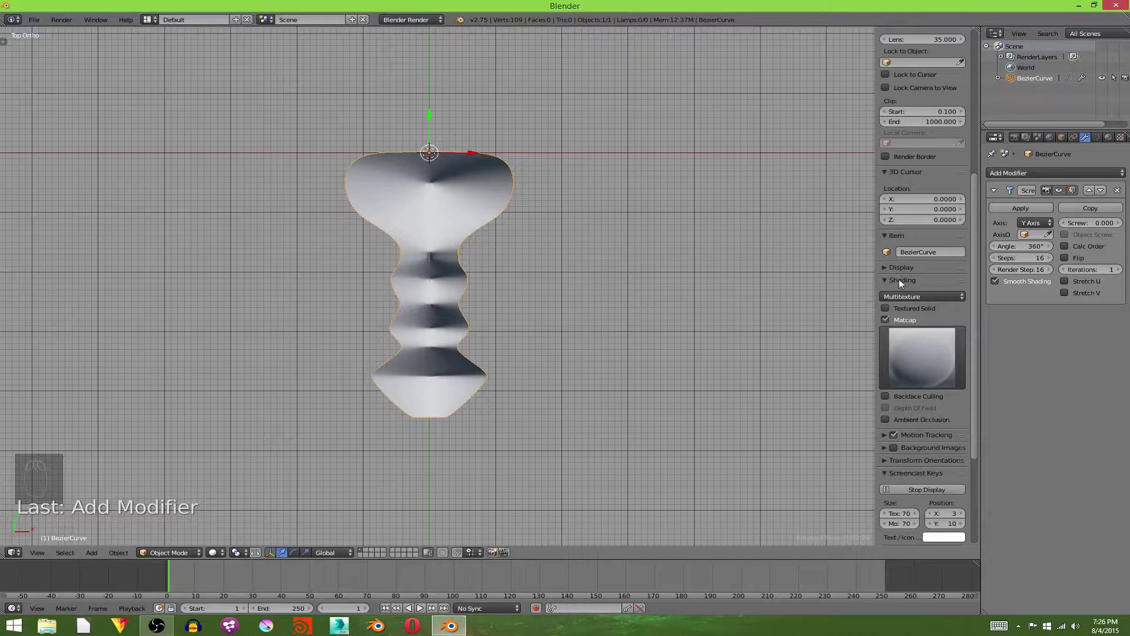
Switch the viewport matcap to the dark sphere with a bright centre
left_click(927, 355)
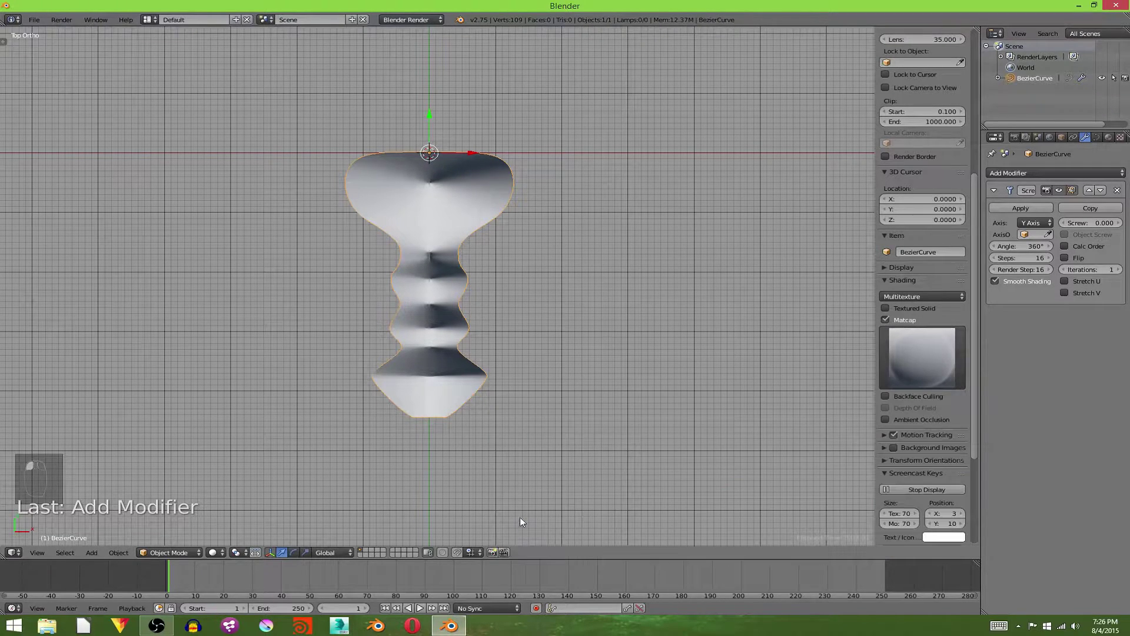
left_click(910, 340)
left_click(514, 473)
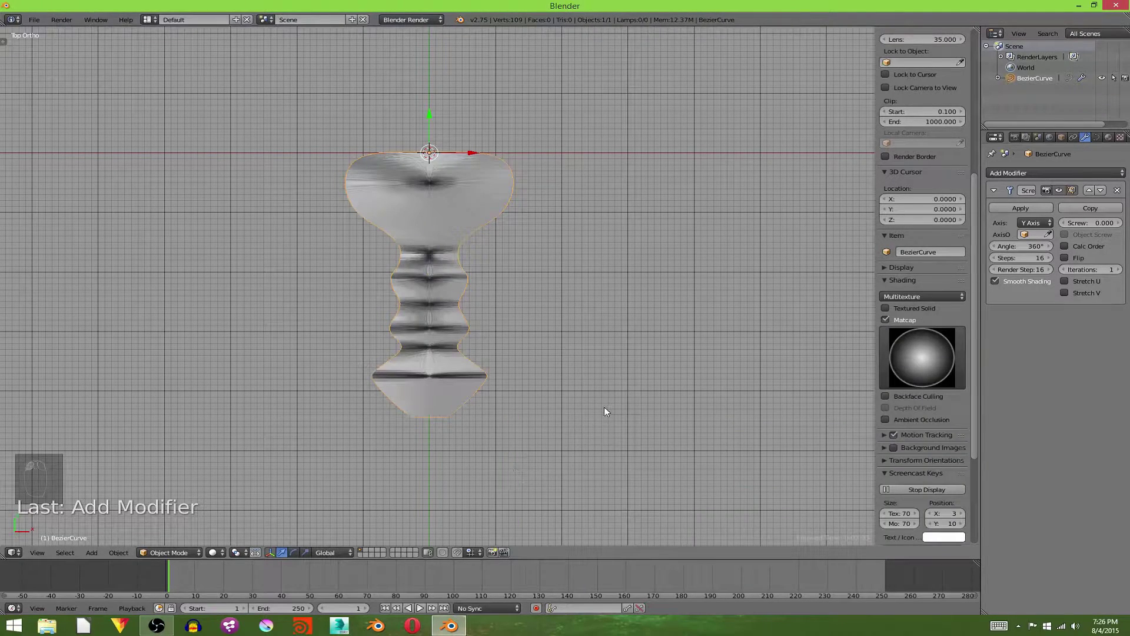
Try a Screw modifier angle of -360°, and set it back to 360°
left_click(1001, 246)
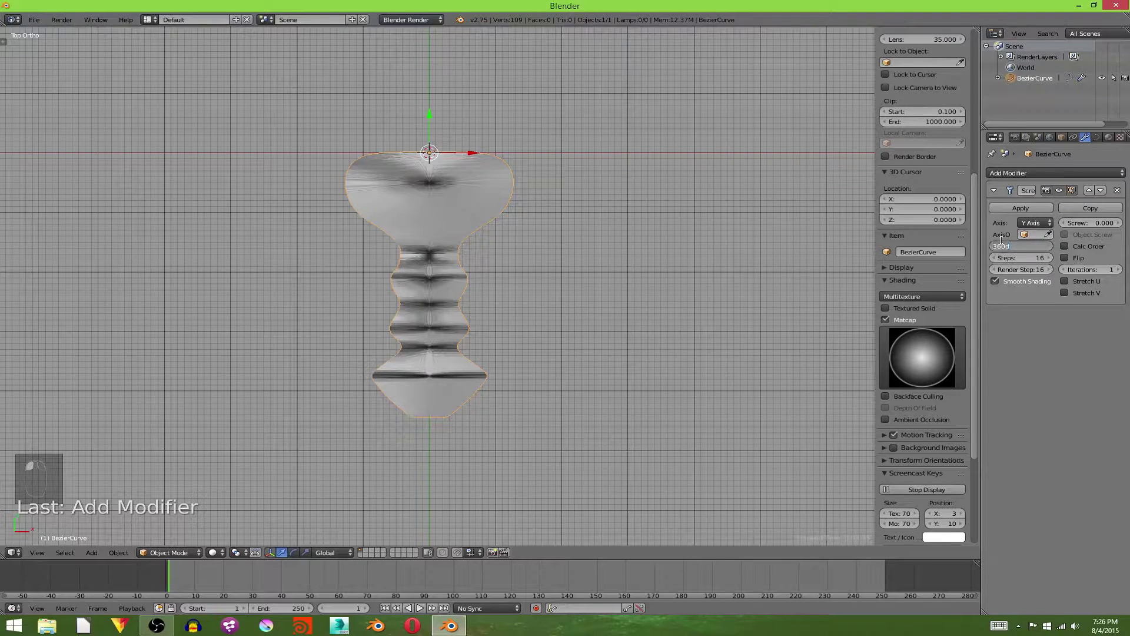
key("Return")
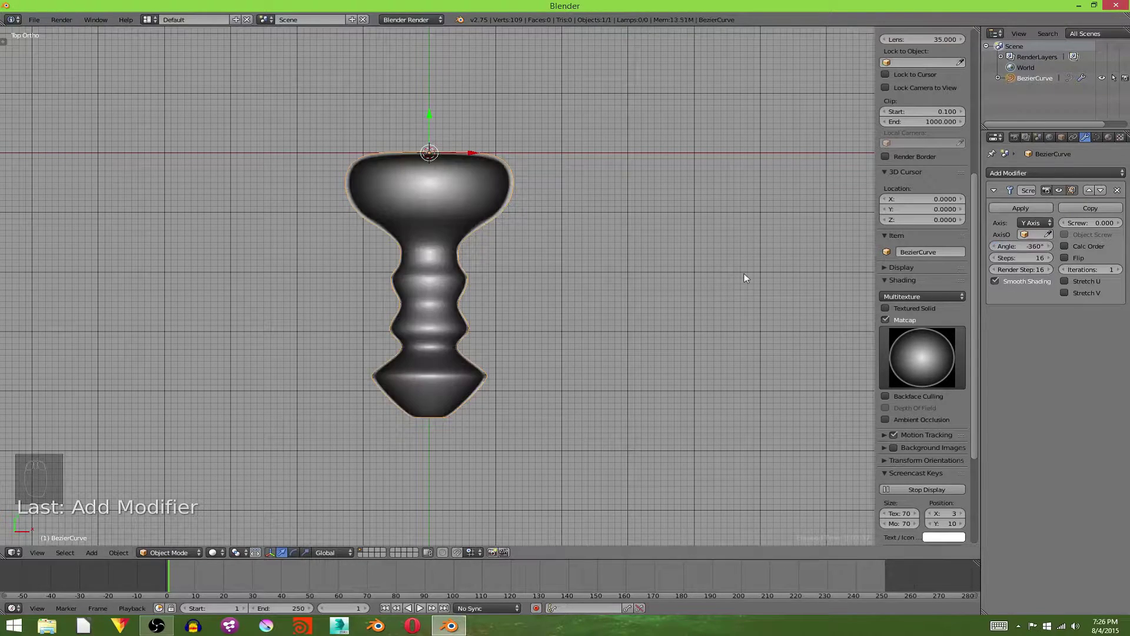
left_click(1028, 246)
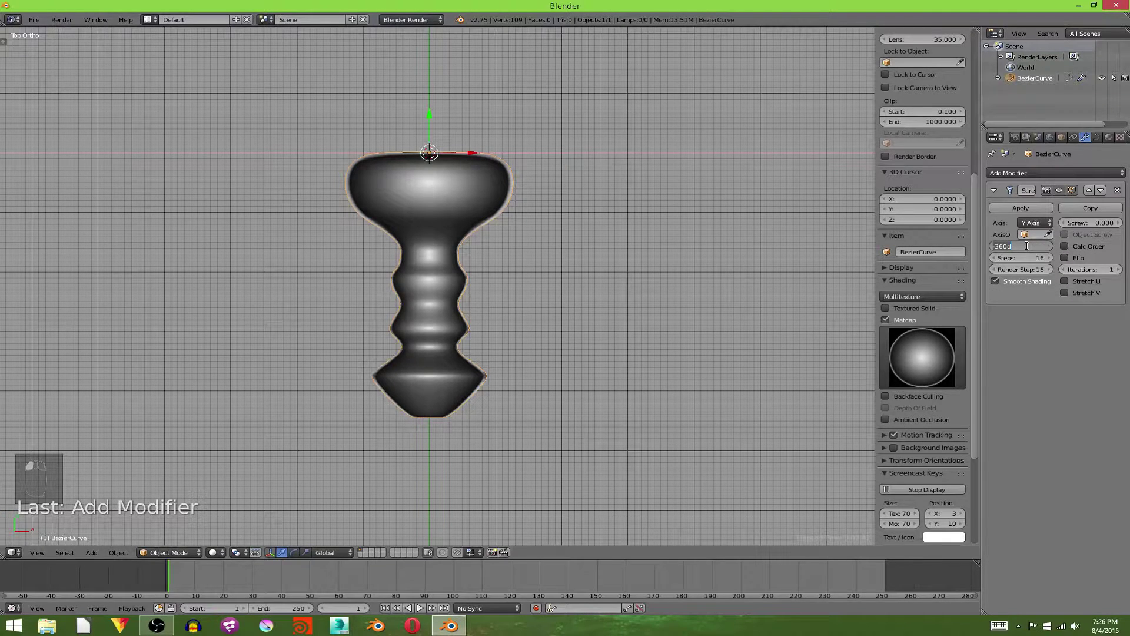
key("Return")
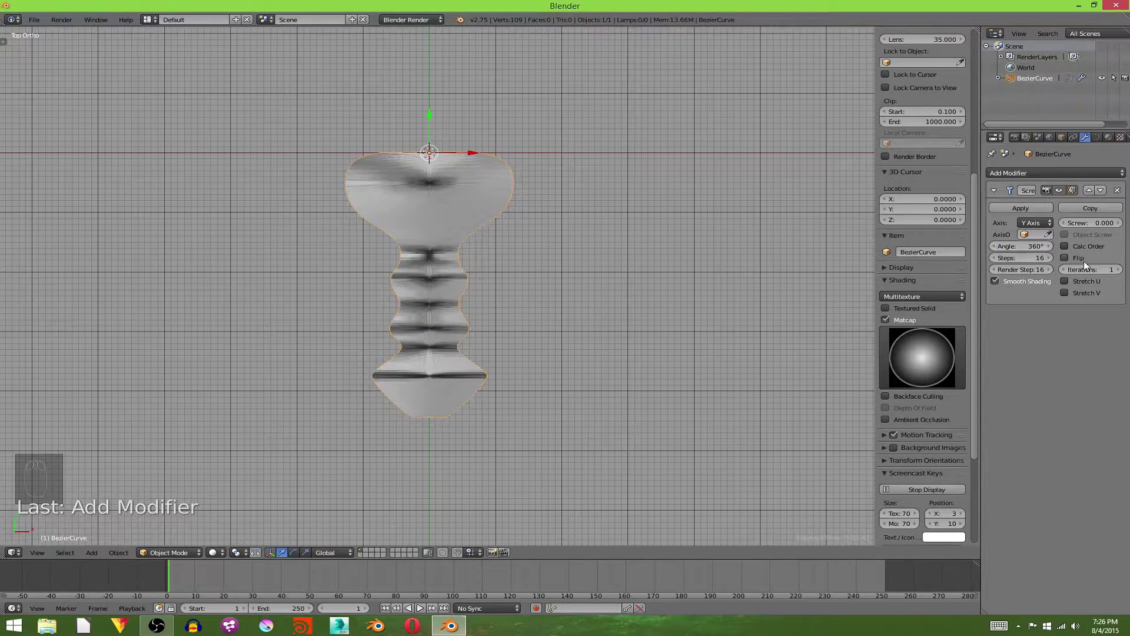
Switch the viewport matcap back to the light grey one and hide the 3D view's properties sidebar
left_click(922, 357)
left_click(528, 524)
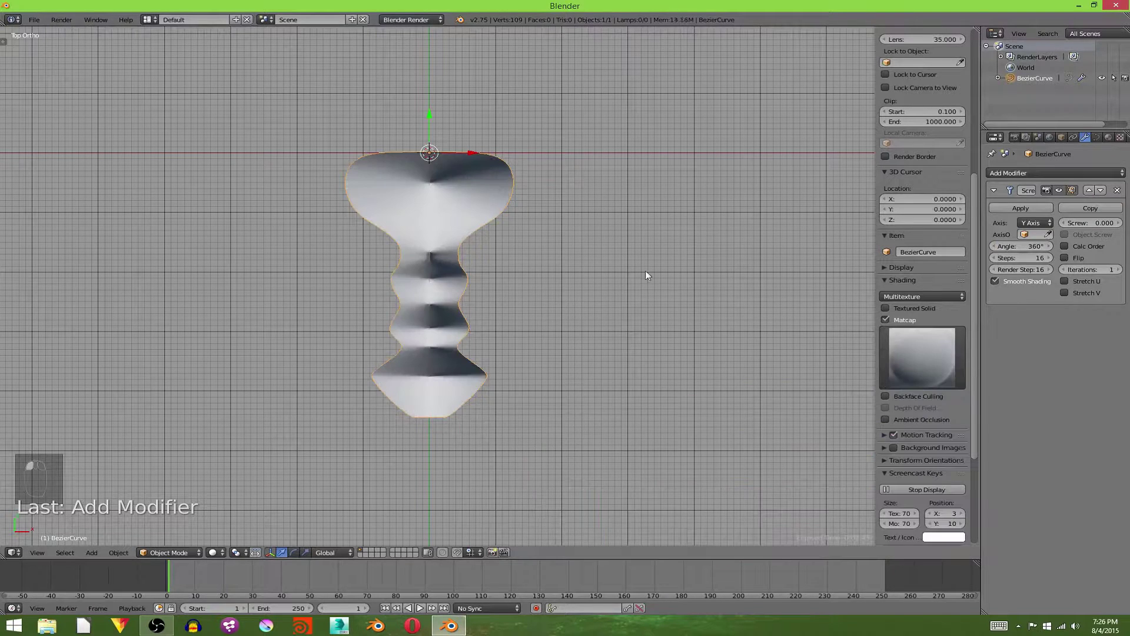
key("n")
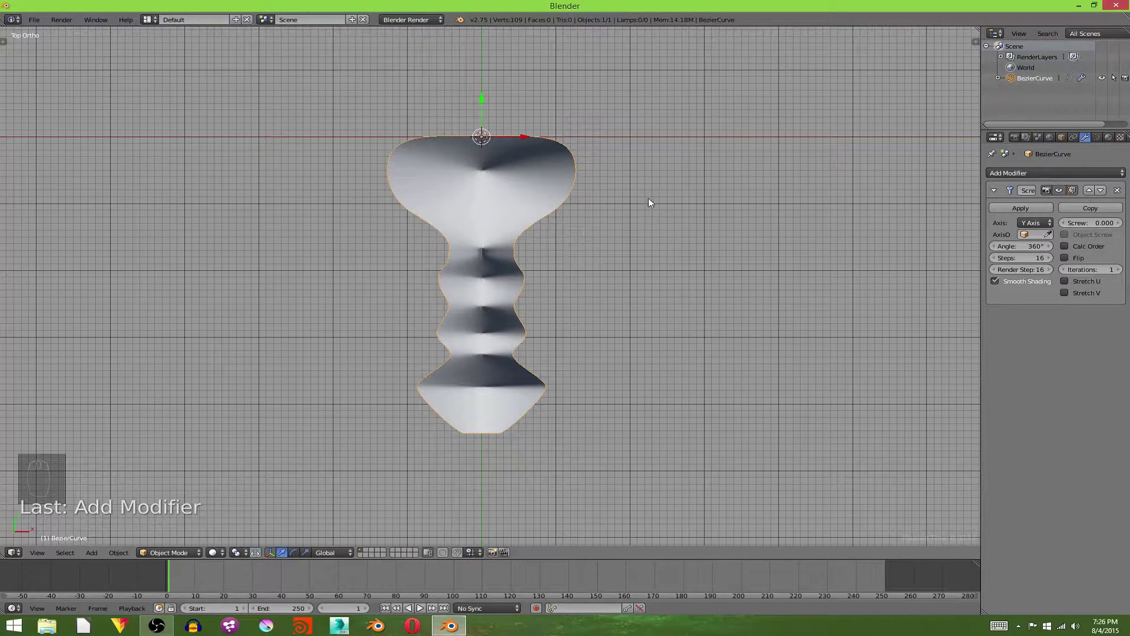
Set the Screw modifier's angle to -360°, and enter Edit Mode on the curve in top view
left_click(1023, 245)
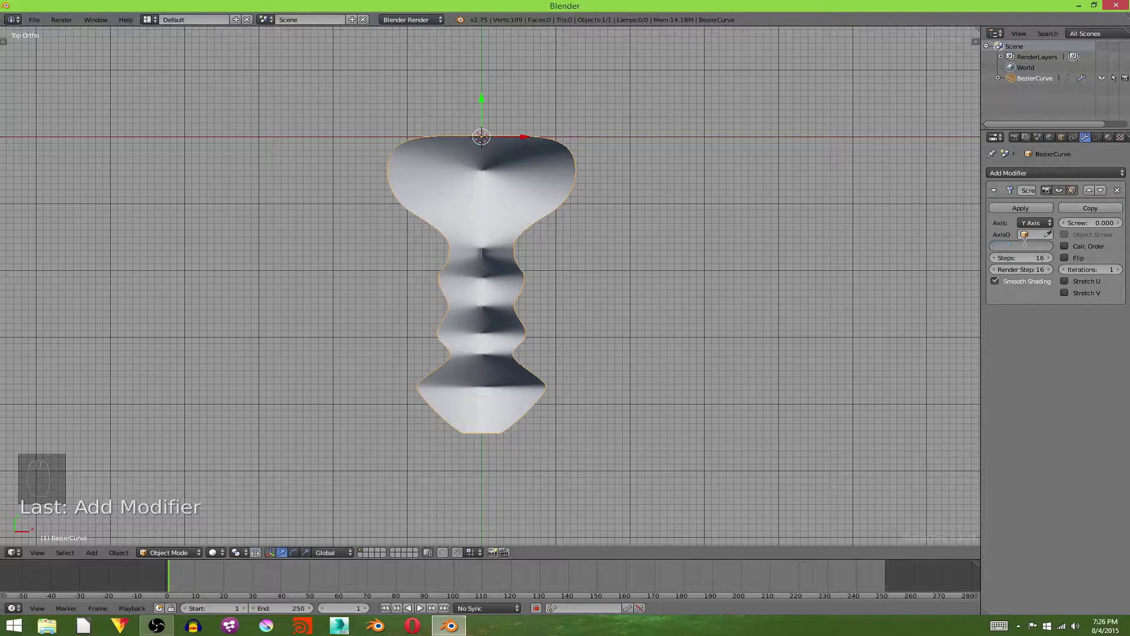
key("Return")
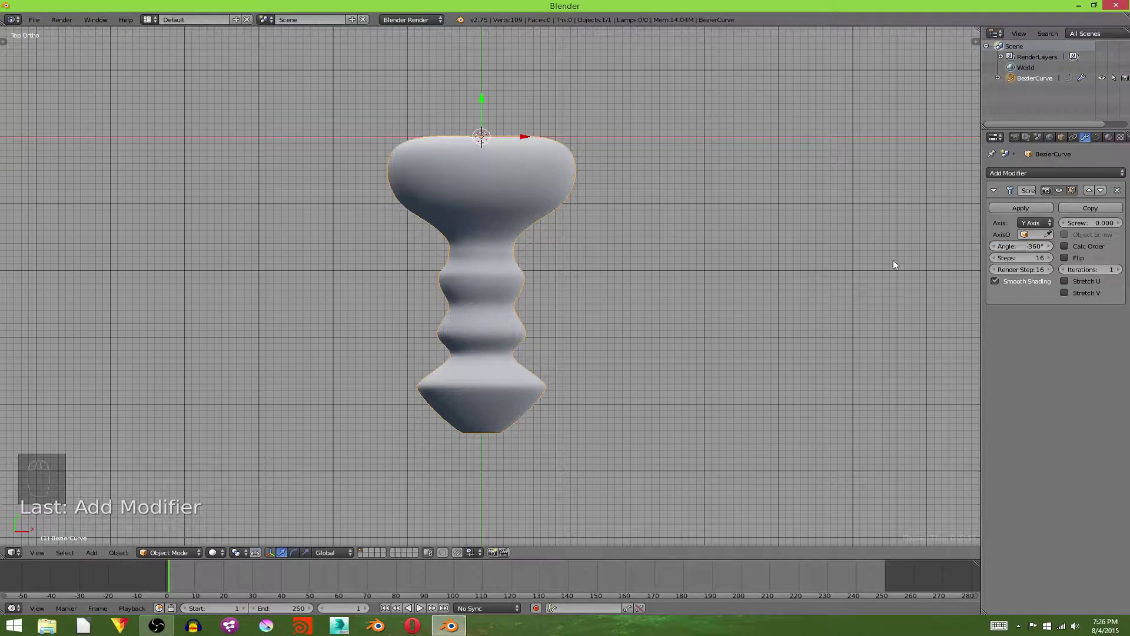
scroll(570, 163, "up", 4)
scroll(569, 168, "down", 3)
mouse_move(576, 172)
middle_mouse_down()
mouse_move(585, 207)
mouse_move(570, 288)
mouse_move(594, 179)
middle_mouse_up()
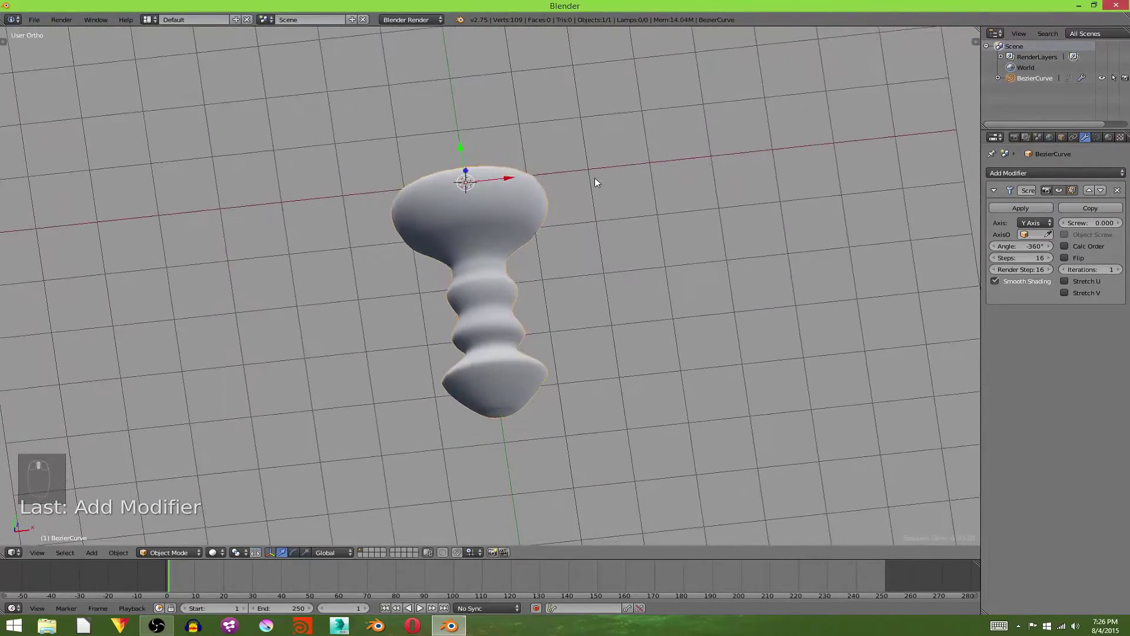
key("KP_7")
key("Tab")
scroll(594, 178, "up", 3)
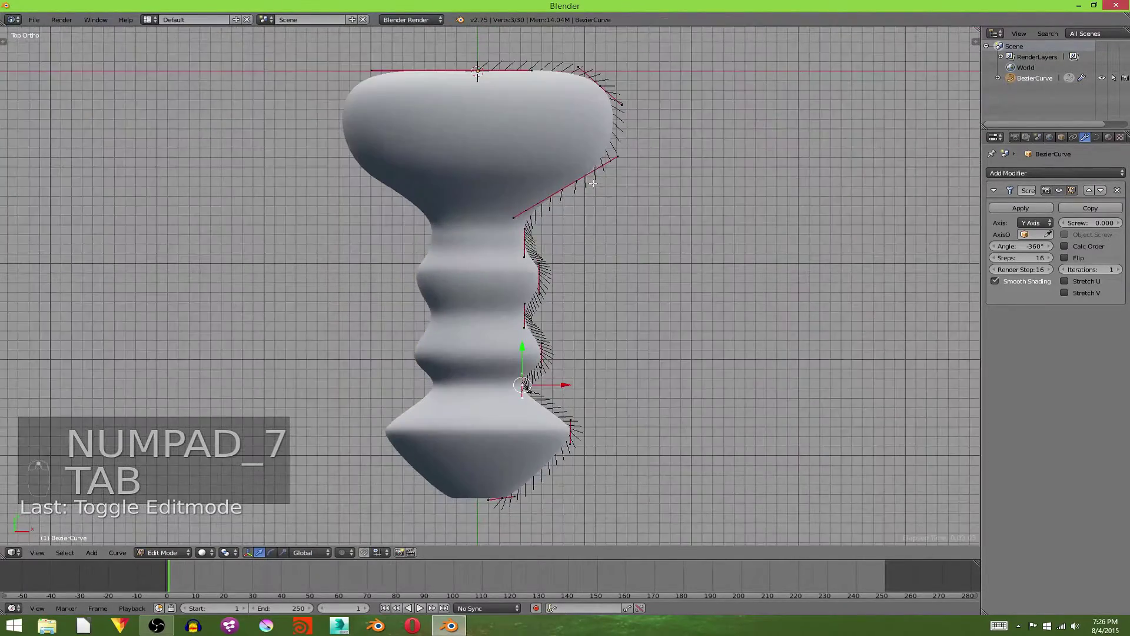
right_click(583, 182)
key("g")
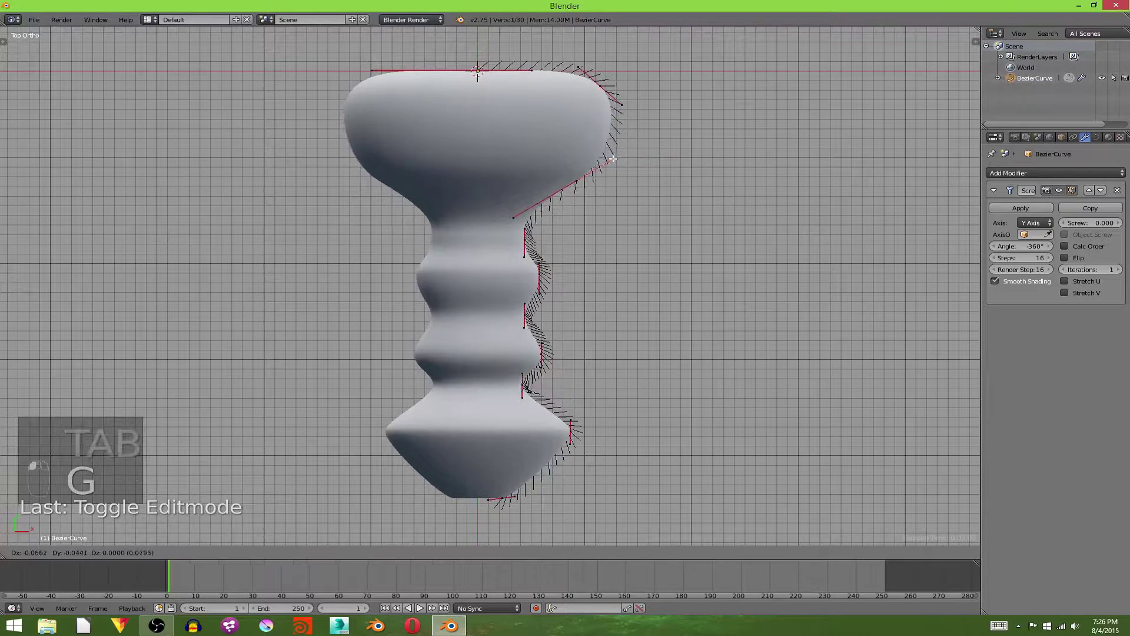
left_click(586, 178)
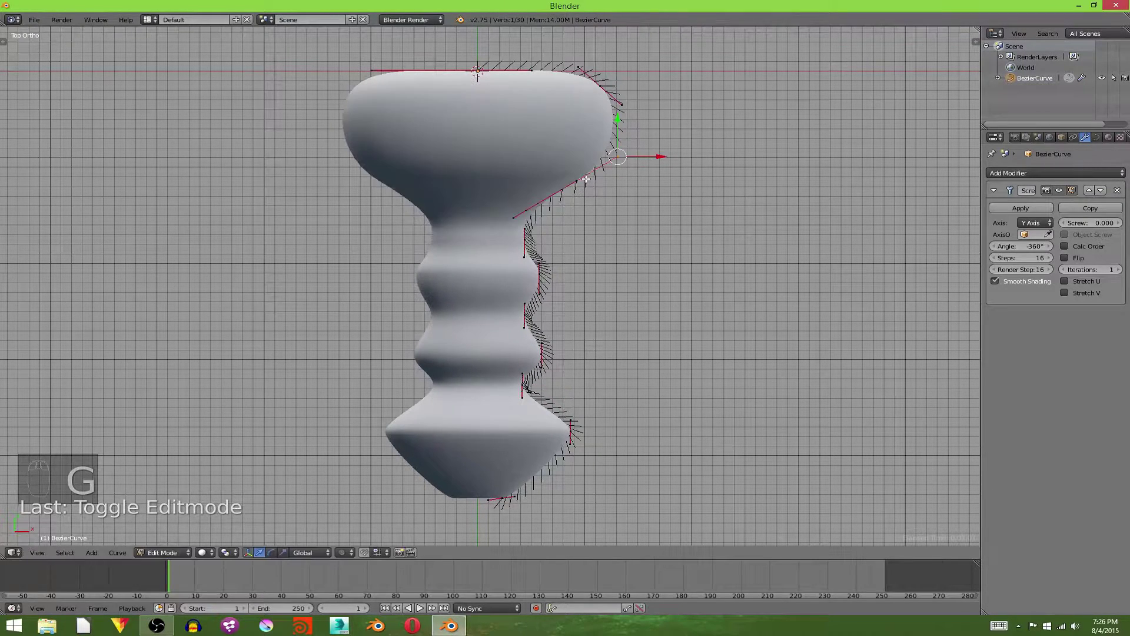
Move the head's upper corner point about 0.33 units inward, and scale down the handles of the curve point below it
right_click(612, 96)
key("g")
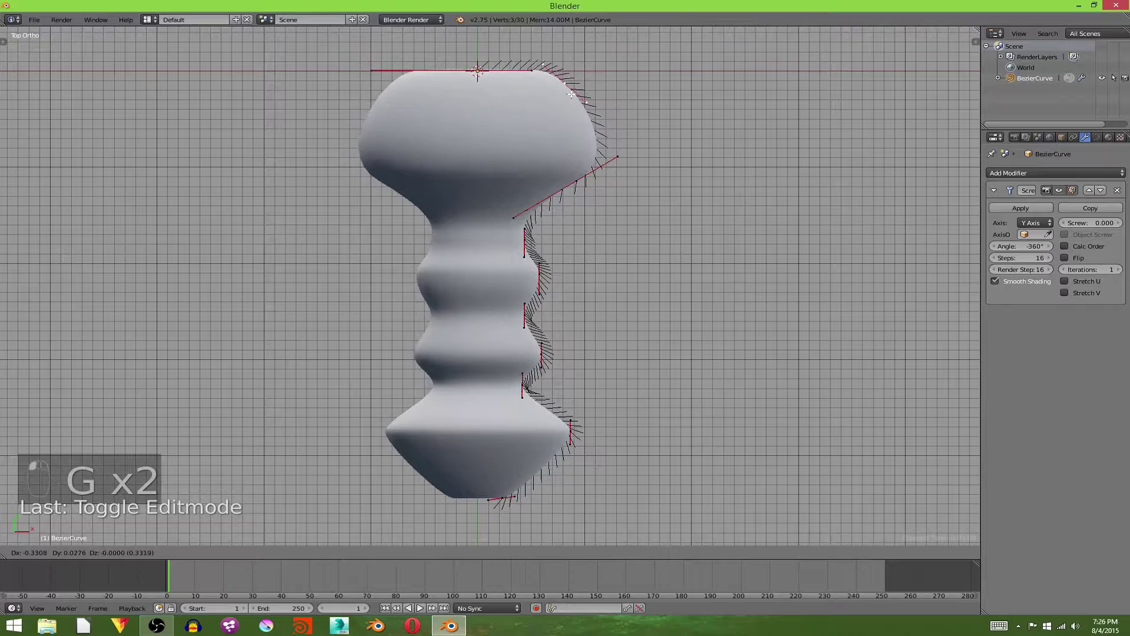
left_click(571, 94)
right_click(574, 181)
key("s")
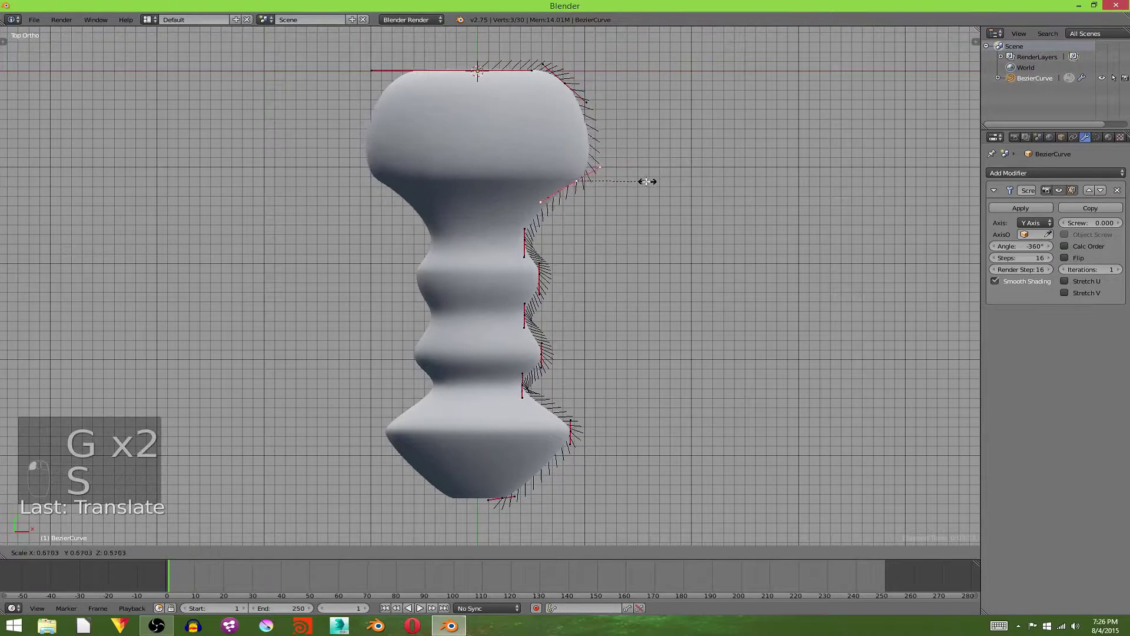
left_click(621, 182)
Move the neck point below the head slightly upward, and pull the upper handle of the first ridge's point up along the Y axis
right_click(524, 237)
key("g")
left_click(525, 224)
right_click(540, 272)
left_click_drag(540, 272, 538, 233)
key("a")
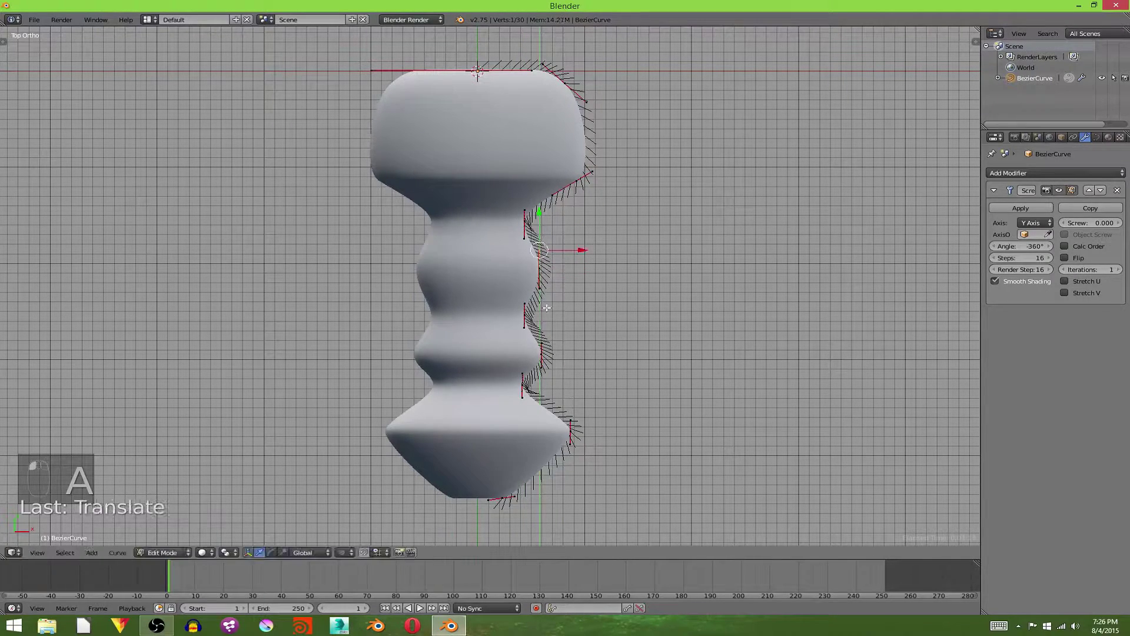
Pull the lower handle of the second ridge's point slightly down along the Y axis, and deselect everything
key("a")
left_click(524, 315)
right_click(539, 368)
left_click_drag(543, 343, 548, 354)
key("a")
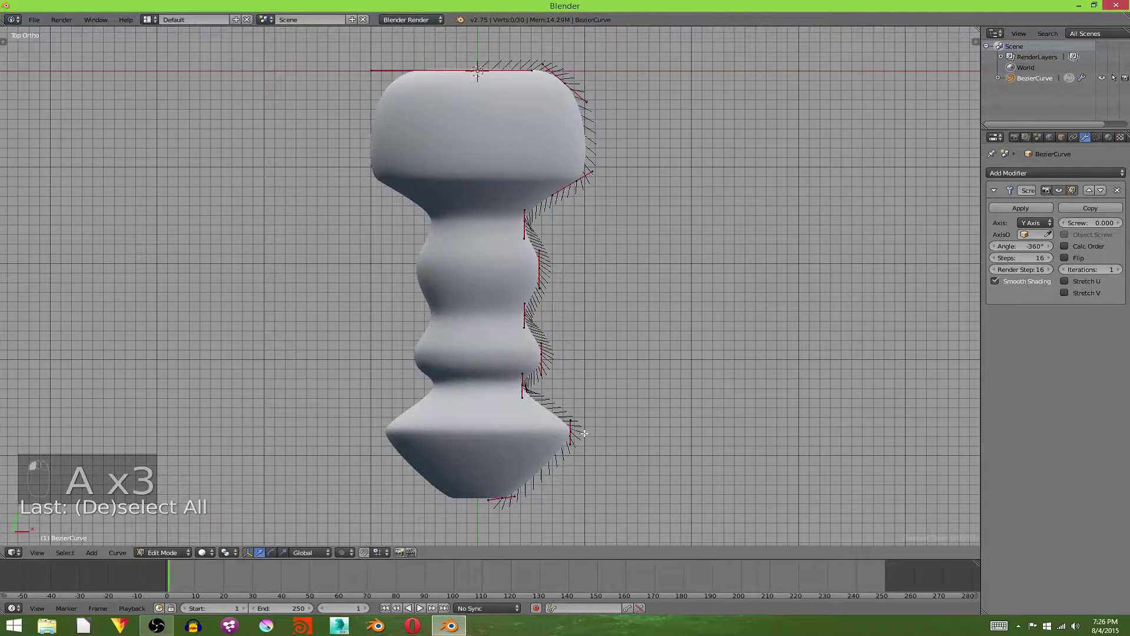
Move the bottom bulge's widest curve point inward along the X axis and deselect it
left_click_drag(602, 432, 579, 432)
key("a")
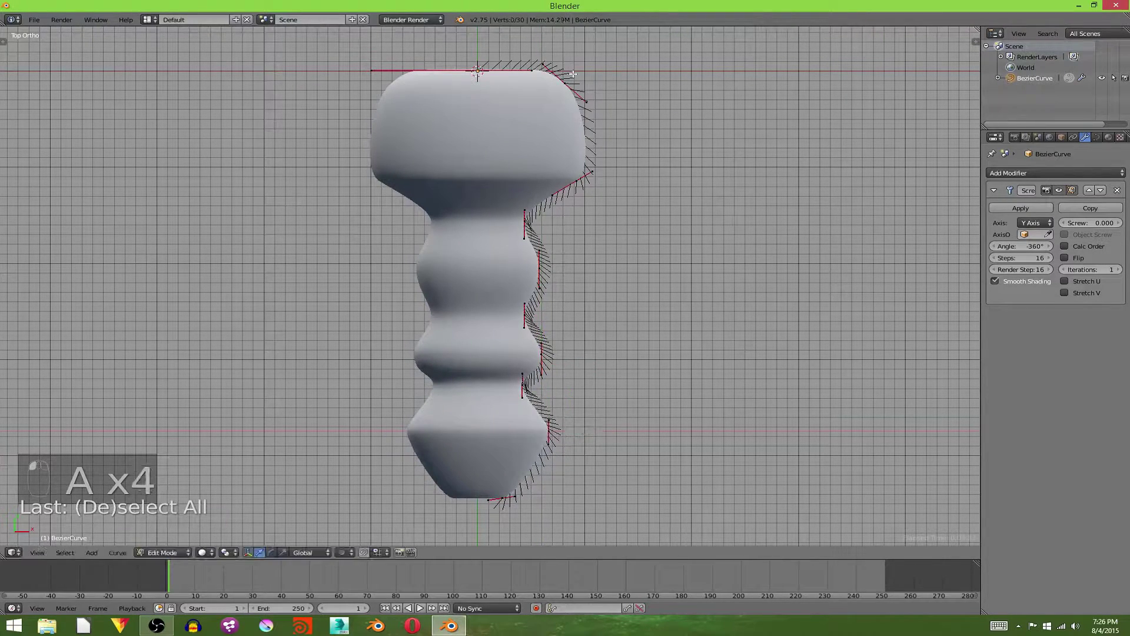
Rotate the head's upper corner point about 44° and position it level with the head's top edge
key("g")
left_click(579, 83)
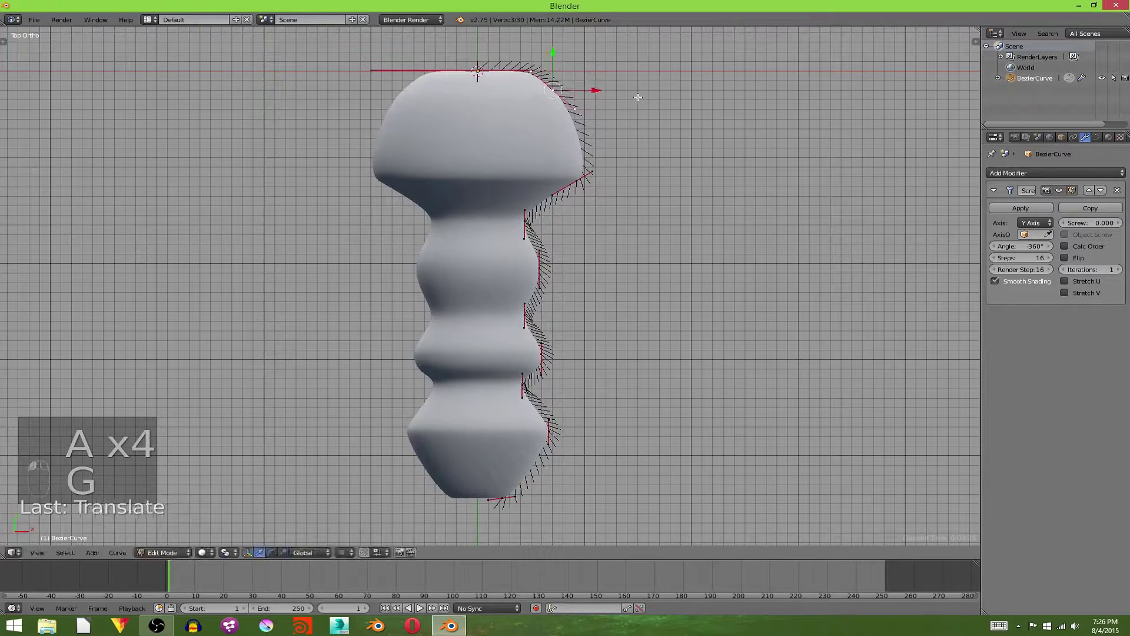
key("r")
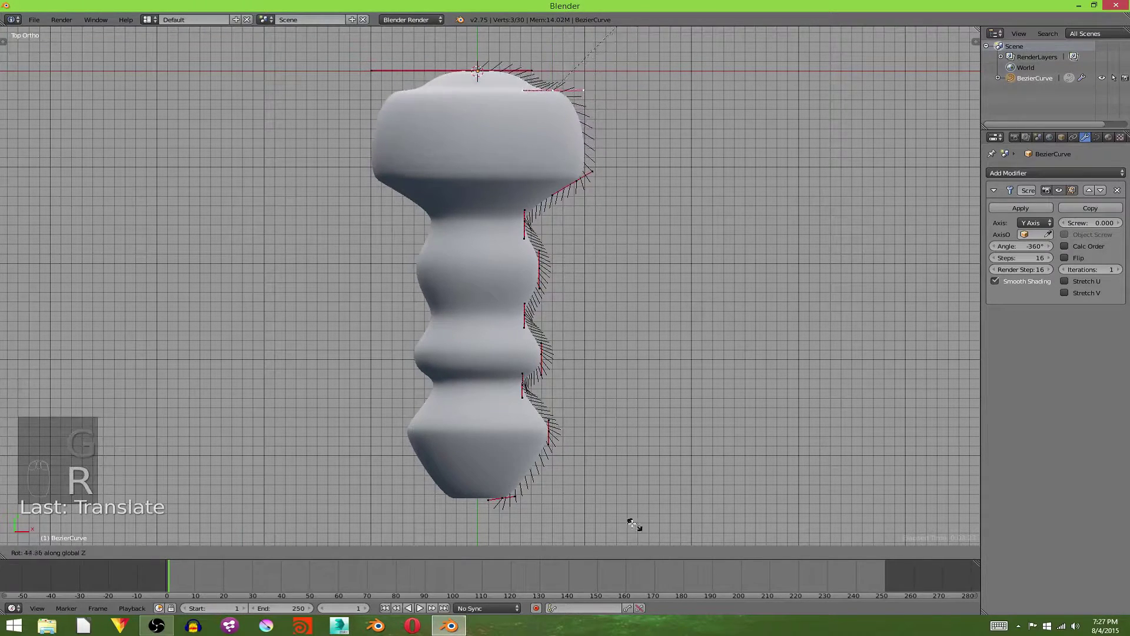
left_click(630, 520)
key("g")
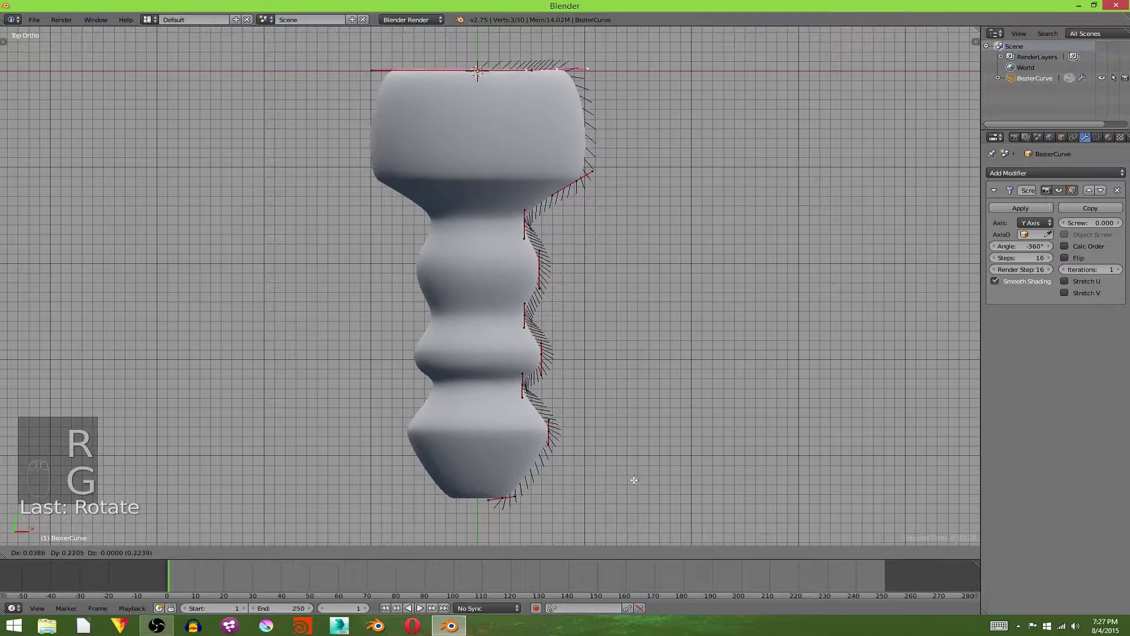
left_click(632, 480)
Select the control points along the head's top edge and move them down along the Y axis
right_click(570, 190)
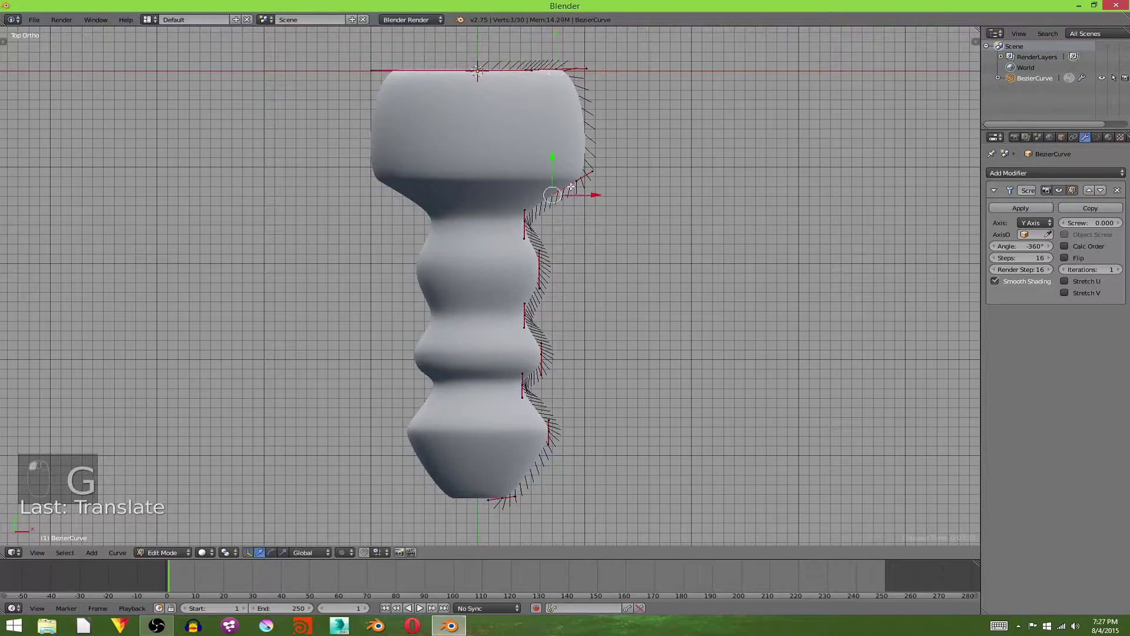
left_click(543, 66)
left_click(477, 70, "shift")
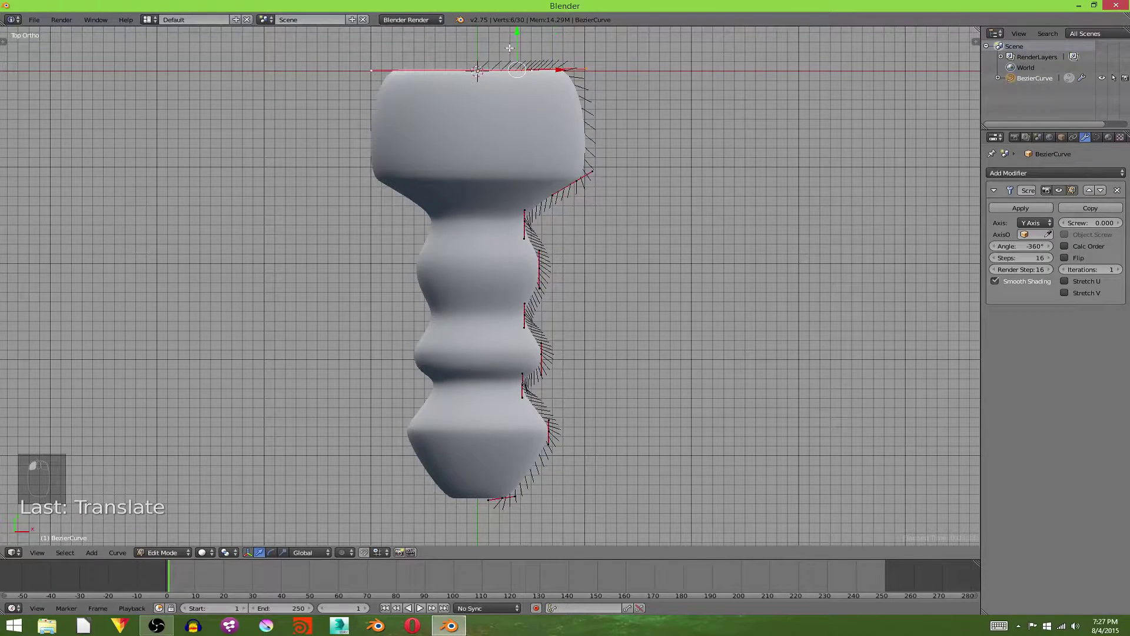
right_click(506, 72)
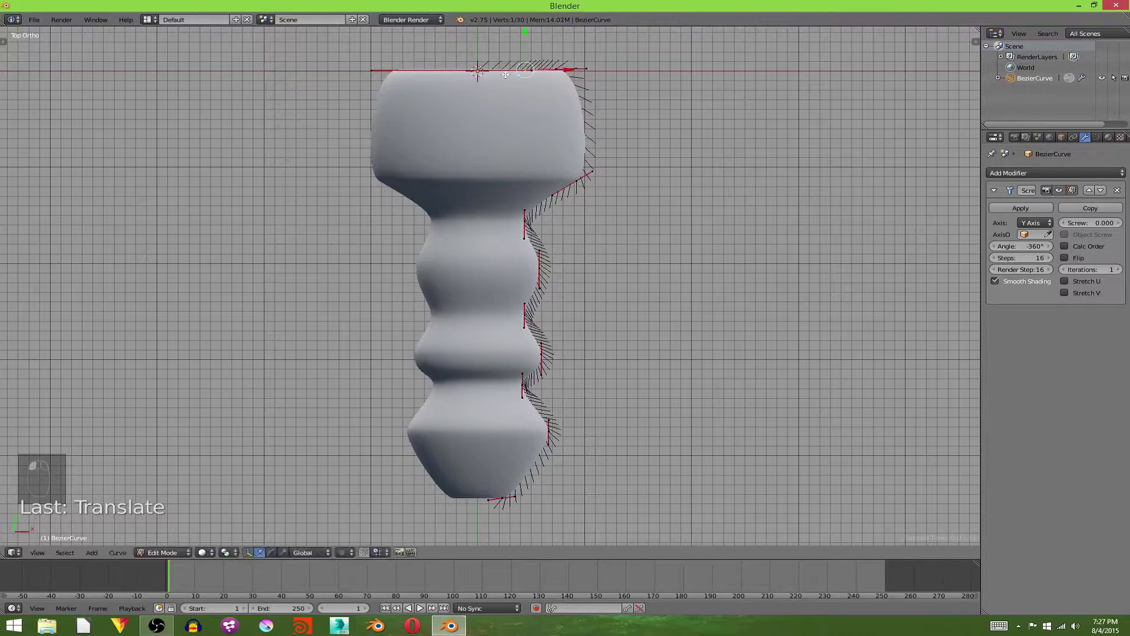
key("c")
left_click(551, 62)
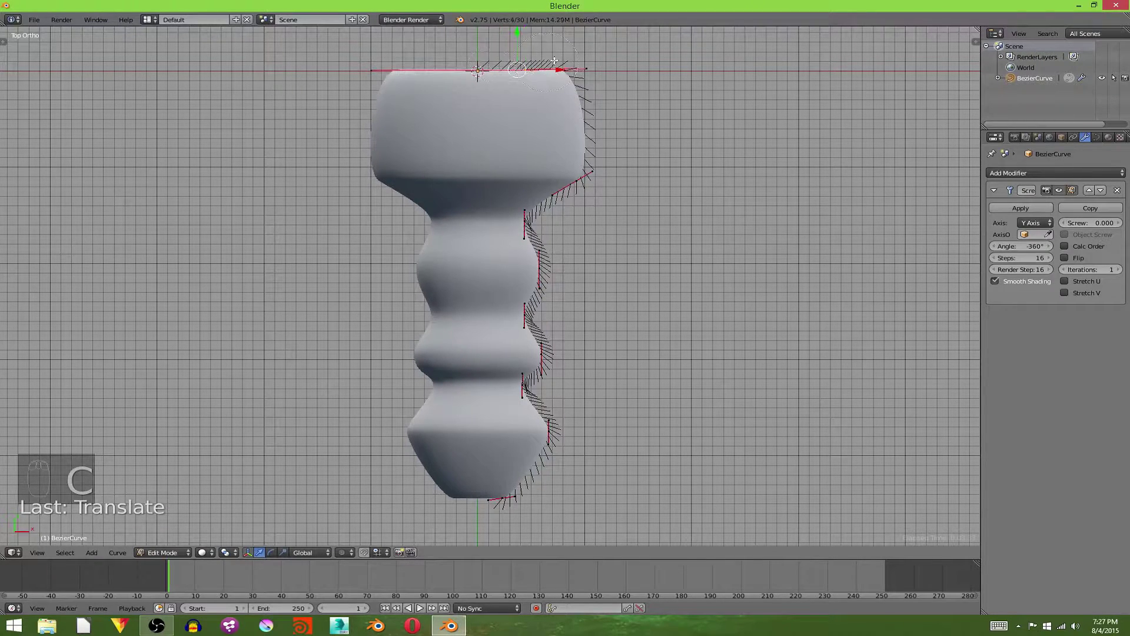
scroll(515, 36, "down", 1)
left_click_drag(519, 35, 617, 161)
right_click(617, 161)
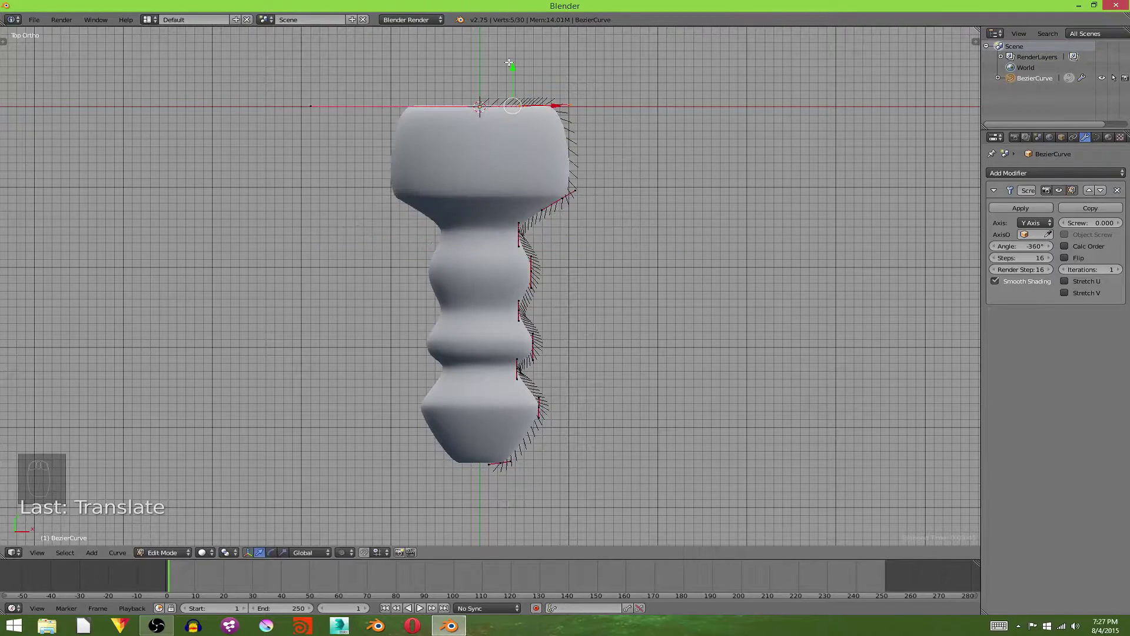
left_click_drag(513, 67, 514, 101)
Move the upper handle of the head's lower corner point about 0.13 units inward and 0.06 units down
scroll(577, 118, "up", 4)
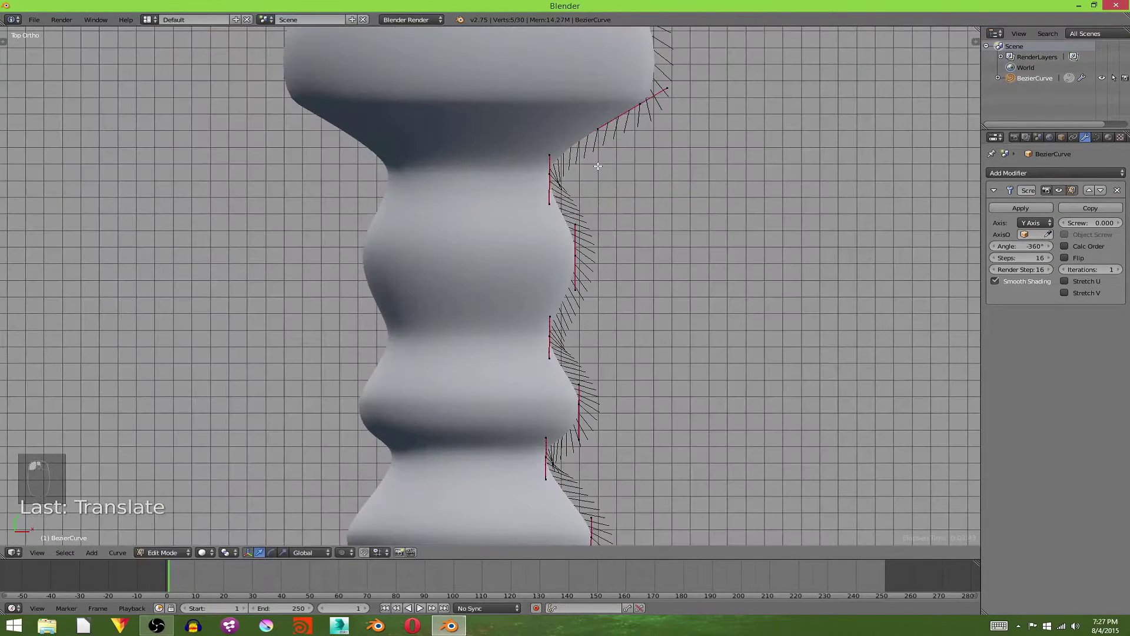
middle_click_drag(620, 147, 615, 259, "shift")
right_click(661, 201)
key("g")
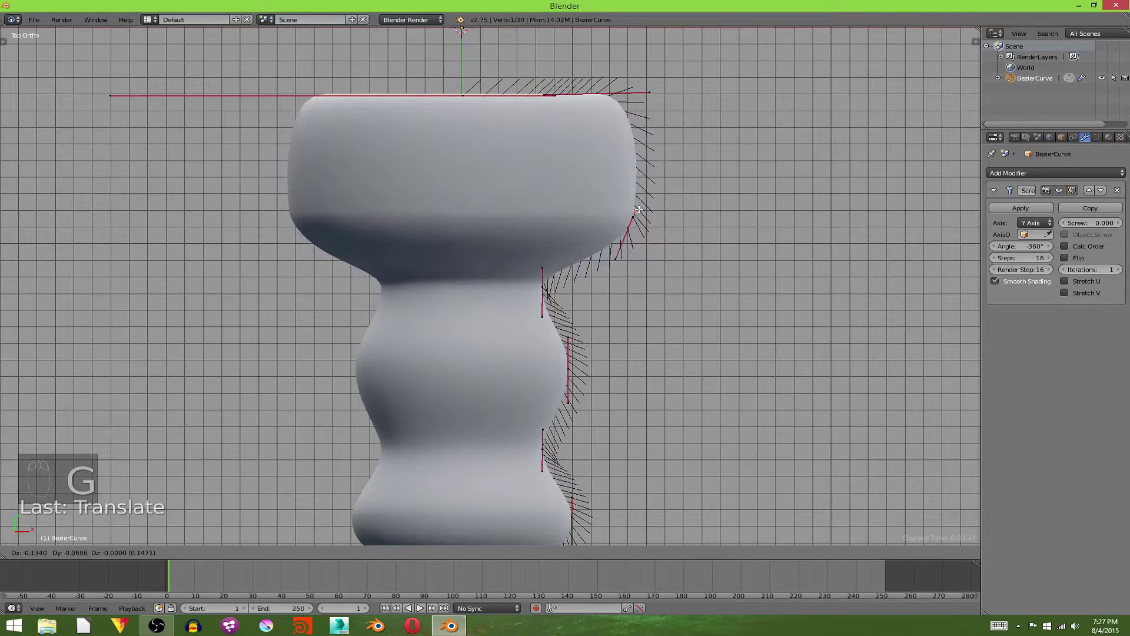
left_click(637, 210)
key("a")
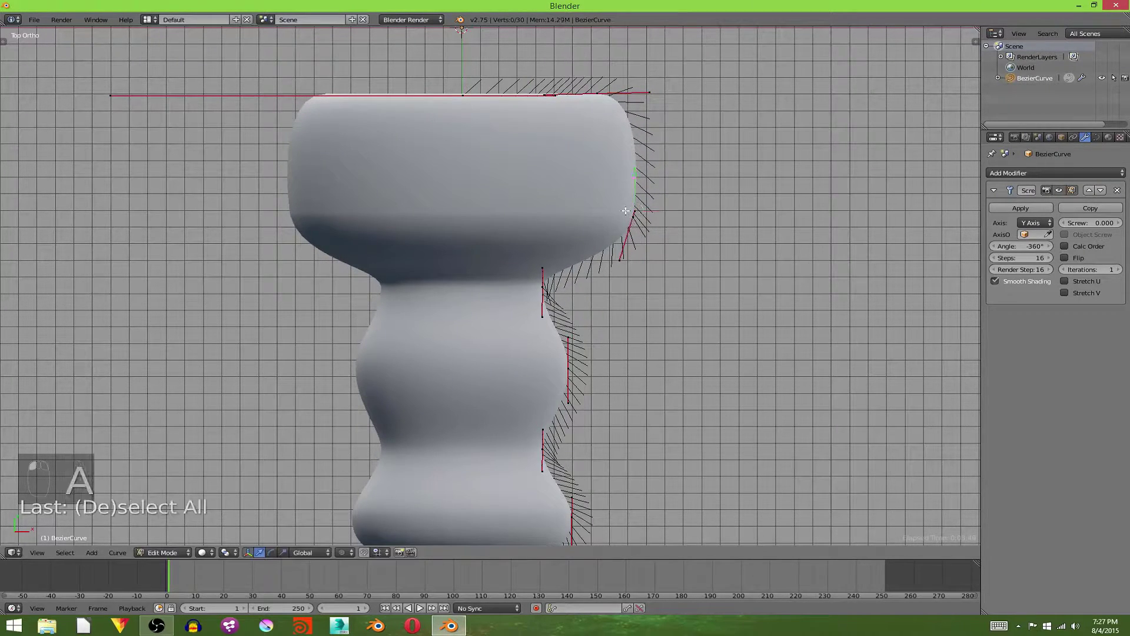
Pull the lower handle of the head's lower corner point inward, reposition the whole point, and return to Object Mode
right_click(624, 257)
key("g")
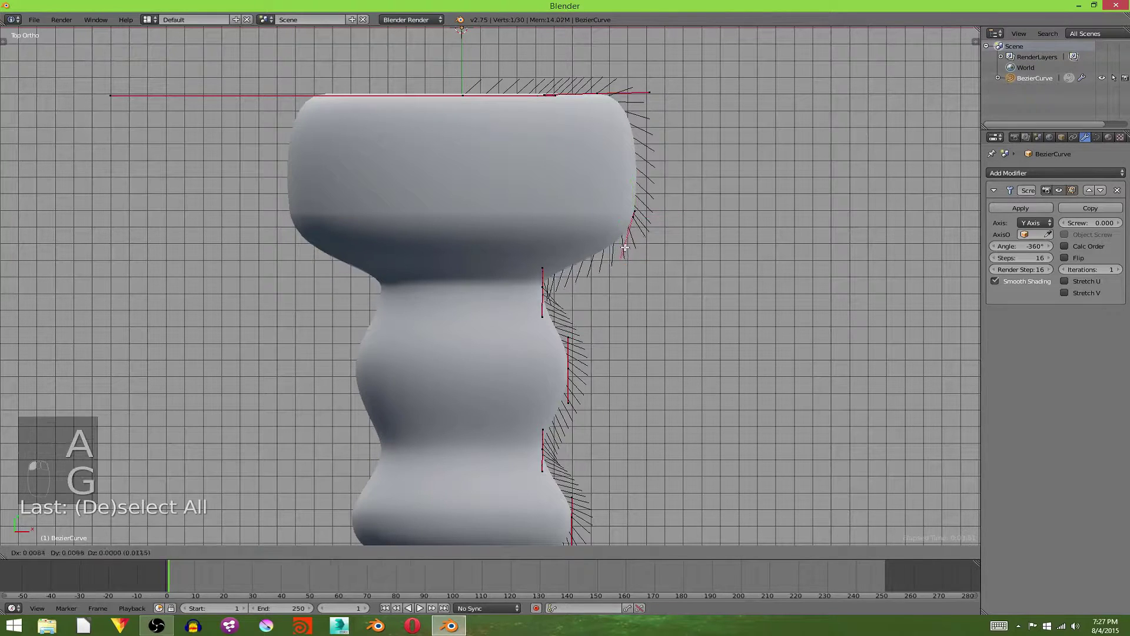
left_click(603, 246)
right_click(625, 213)
key("g")
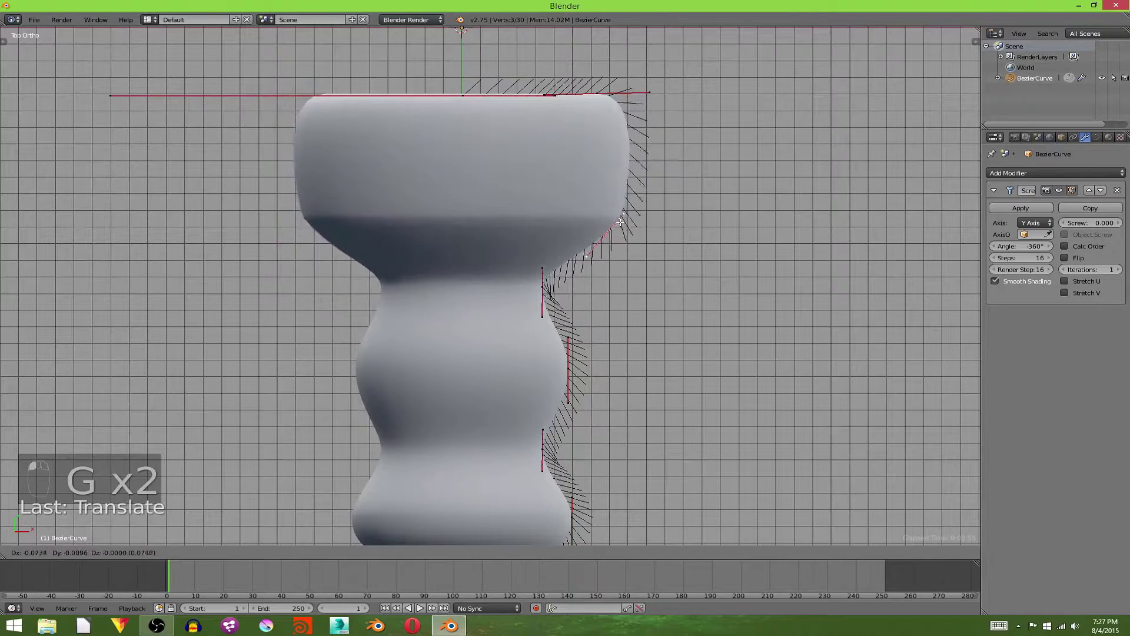
left_click(654, 216)
key("a")
scroll(650, 213, "down", 5)
key("Tab")
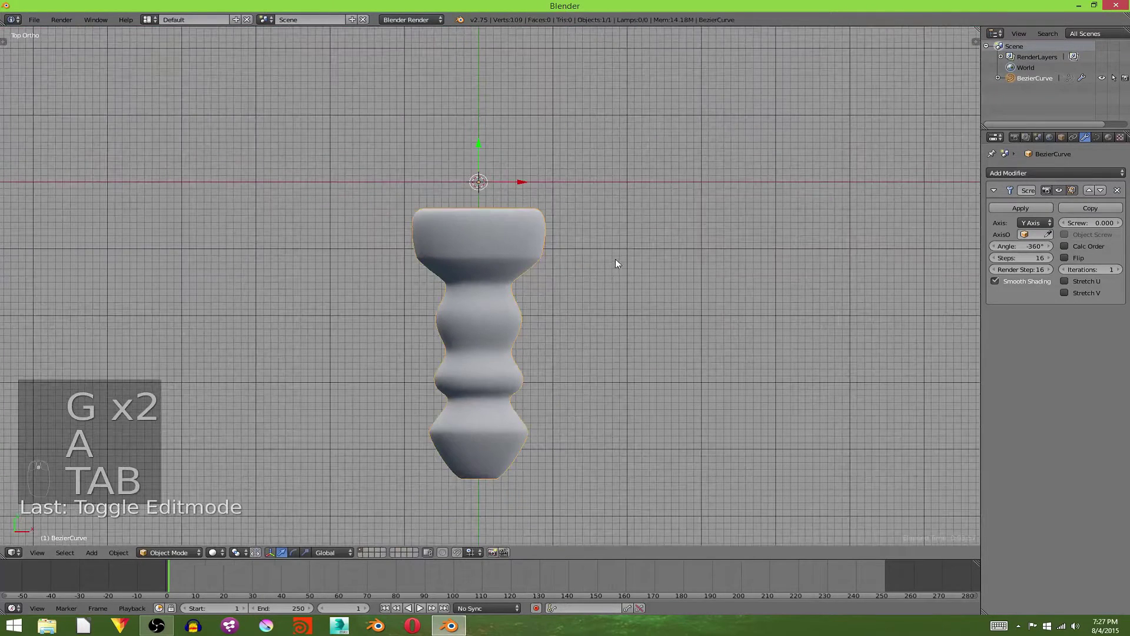
In Edit Mode, select the neck and ridge points of the grip and move them slightly inward along the X axis
key("Tab")
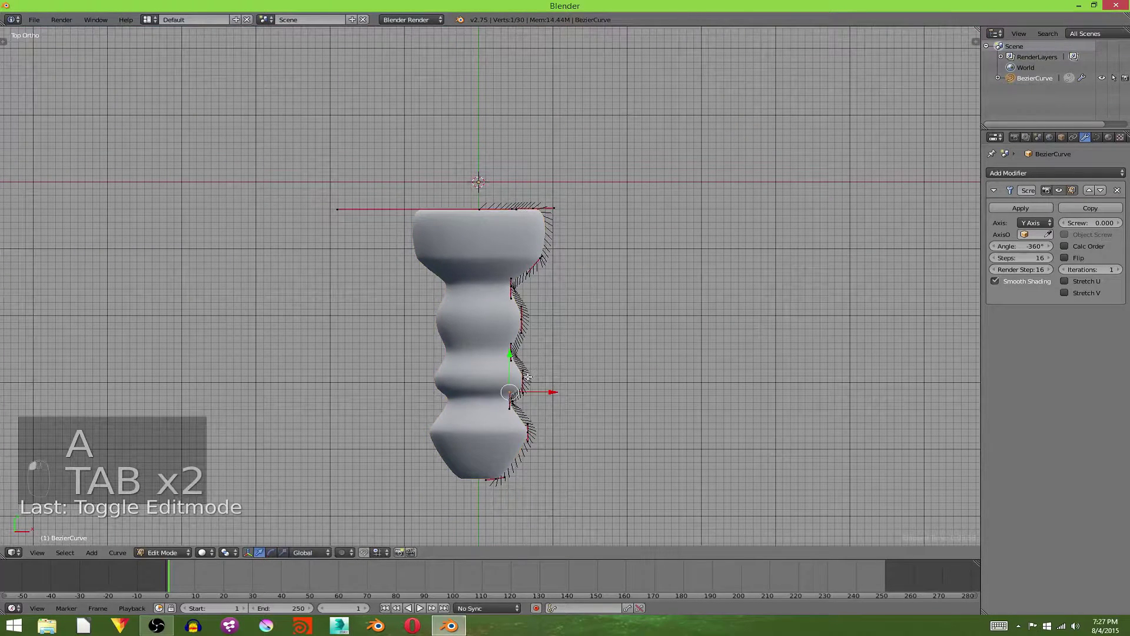
right_click(527, 310)
key("a")
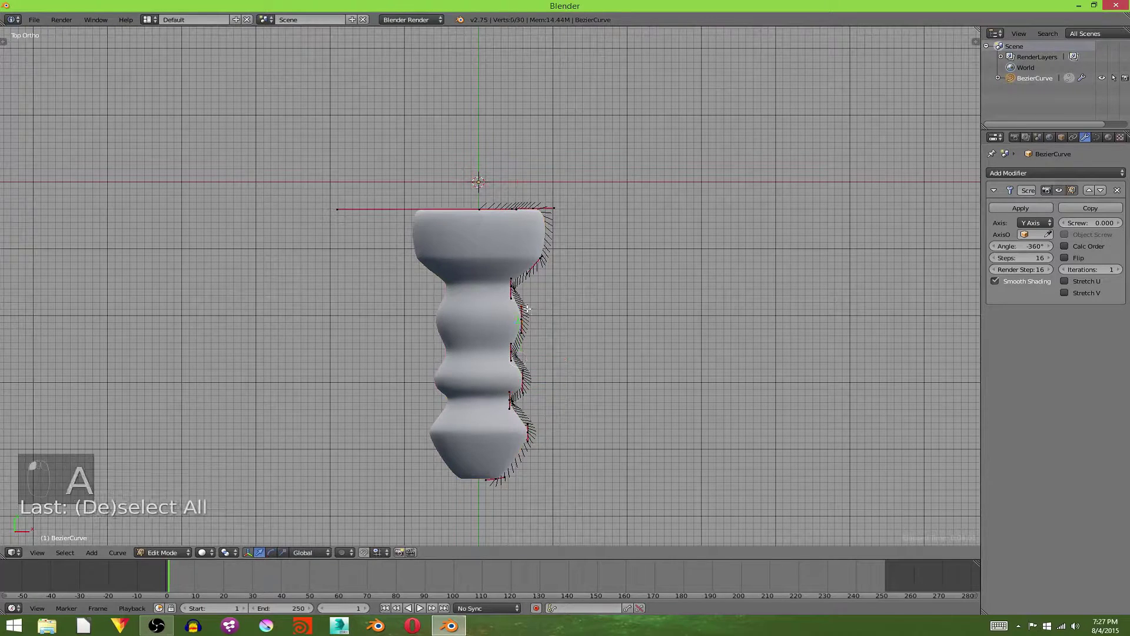
key("c")
left_click(503, 346)
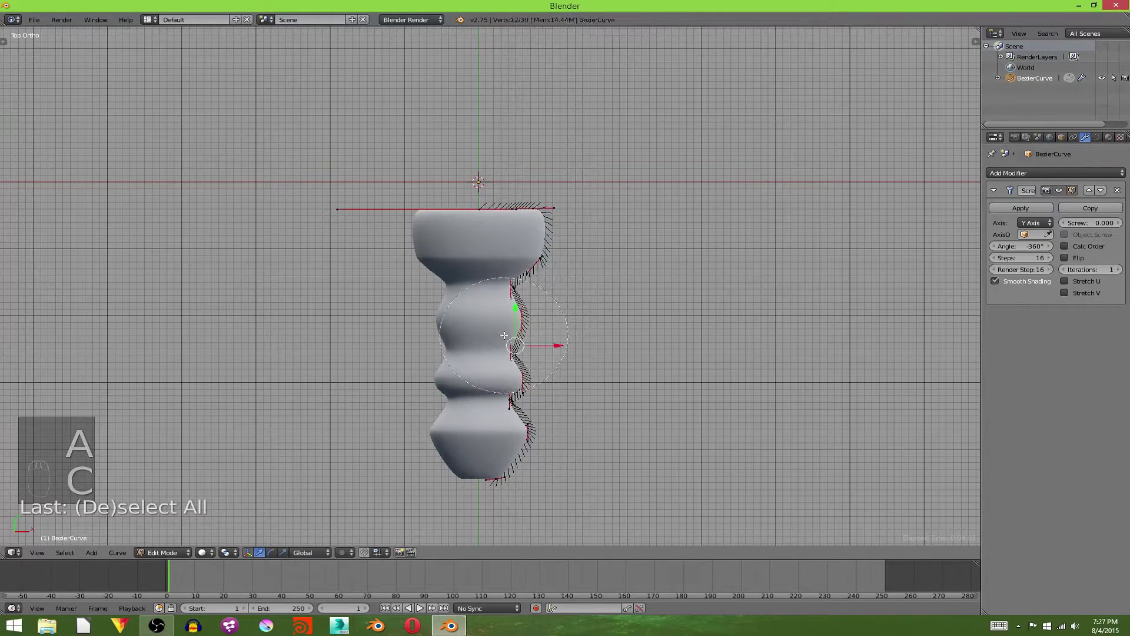
key("a")
right_click(528, 380, "shift")
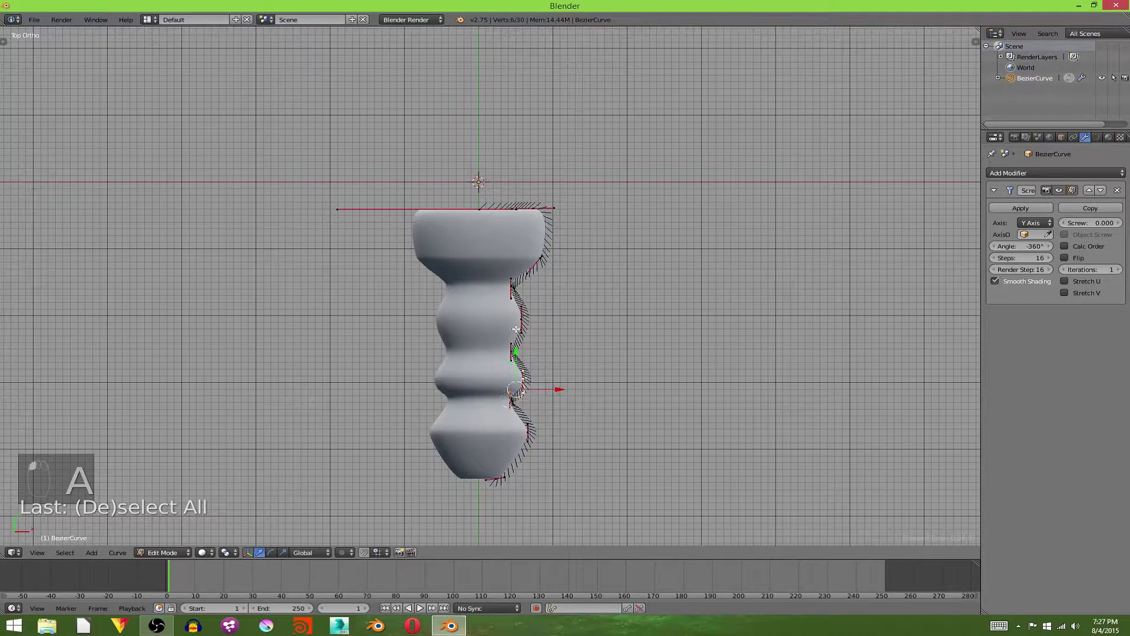
left_click(505, 349, "shift")
left_click(526, 316, "shift")
left_click(508, 302, "shift")
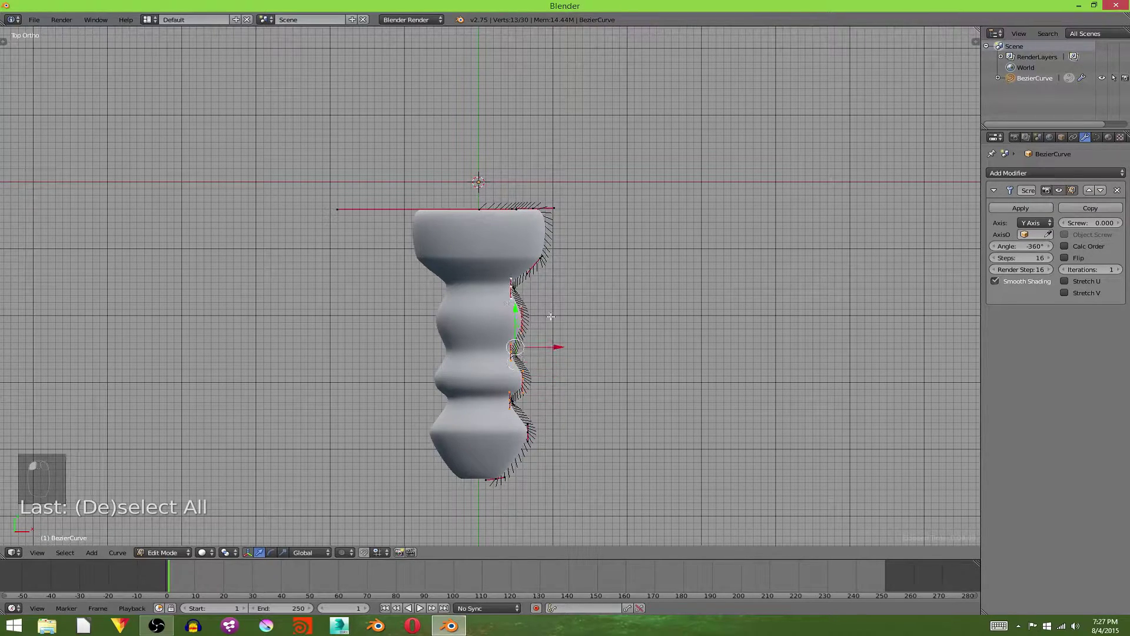
left_click_drag(552, 346, 545, 347)
Adjust the second ridge's lower handle, and pull the lower handle of the neck point beneath it slightly up along the Y axis
scroll(550, 347, "up", 2)
right_click(533, 419)
right_click(528, 412)
key("g")
left_click(528, 412)
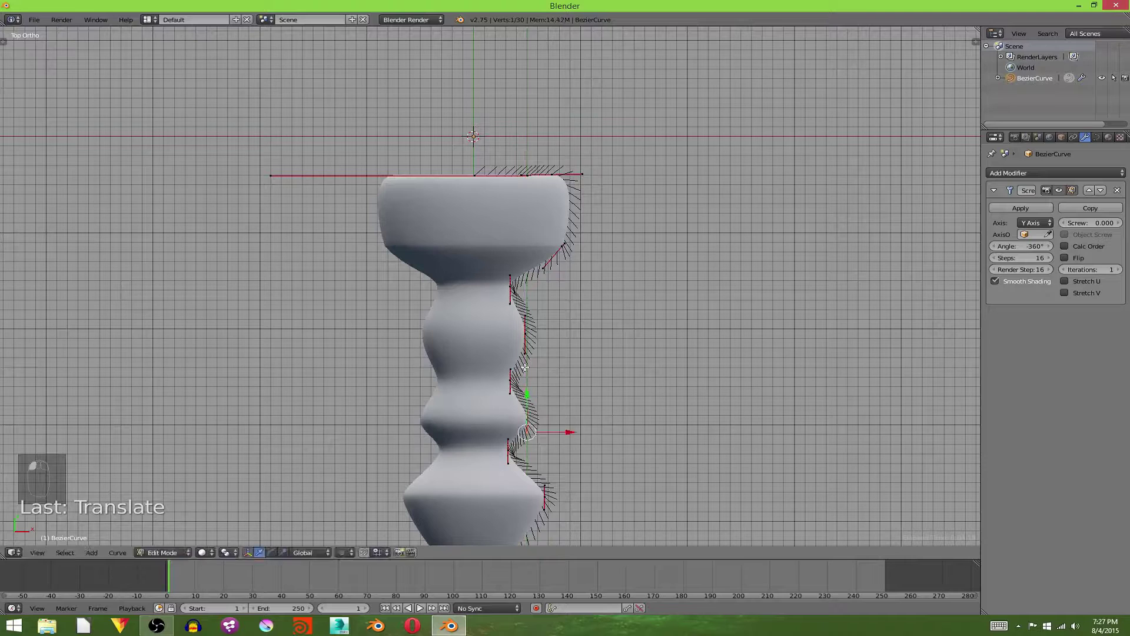
key("a")
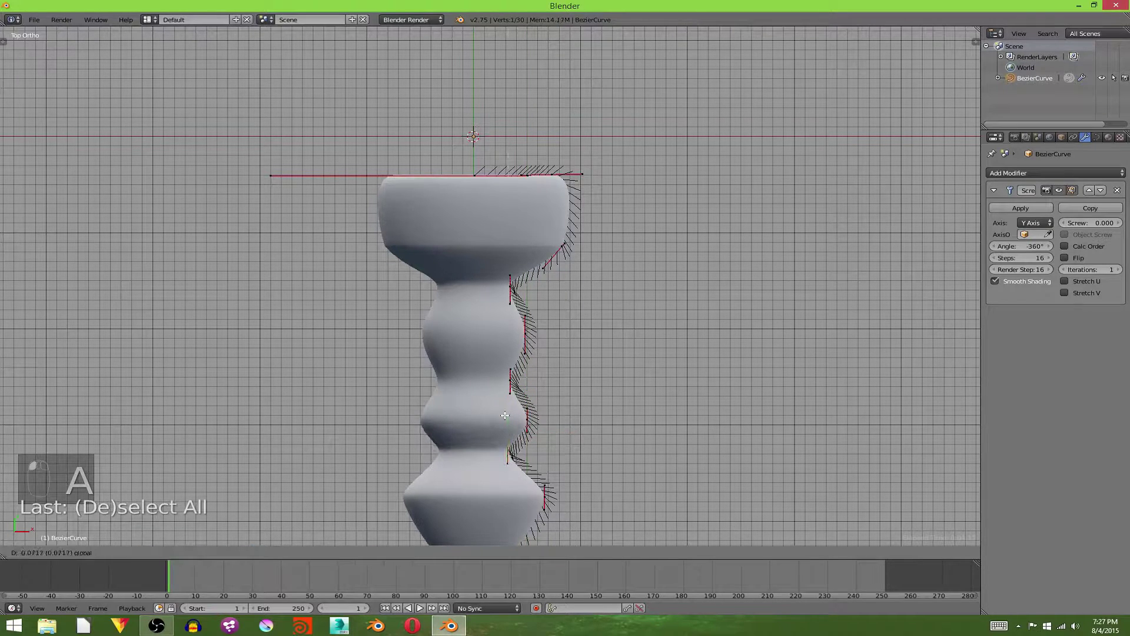
key("a")
key("Tab")
scroll(646, 398, "down", 1)
key("Tab")
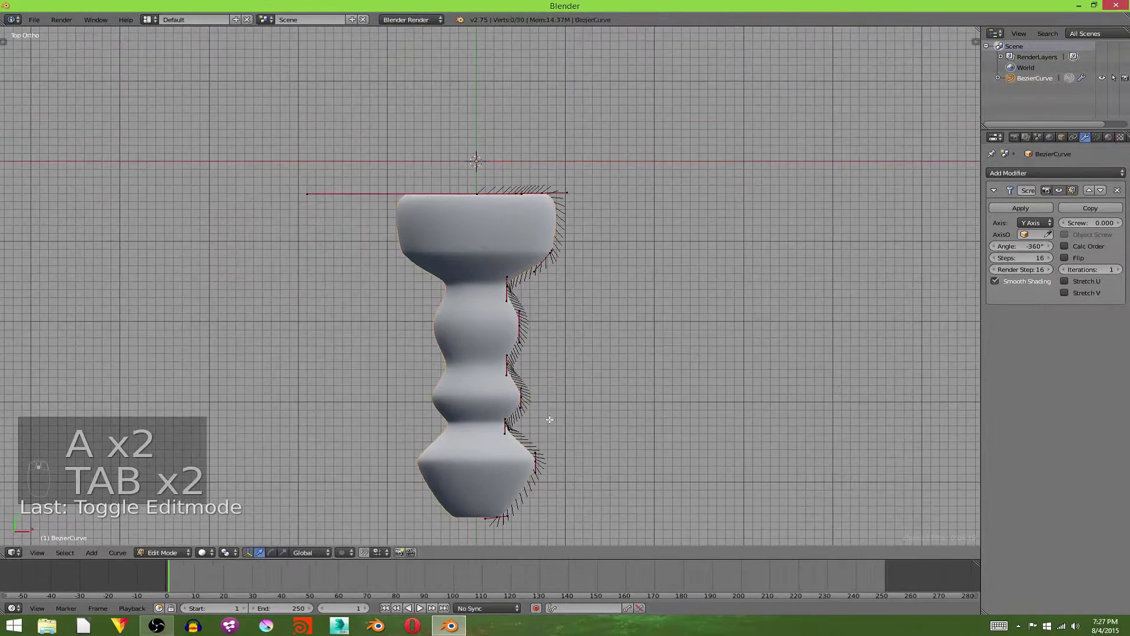
Move the neck point above the bottom bulge about 0.06 units down, and shift the second ridge's point inward along the X axis
key("f")
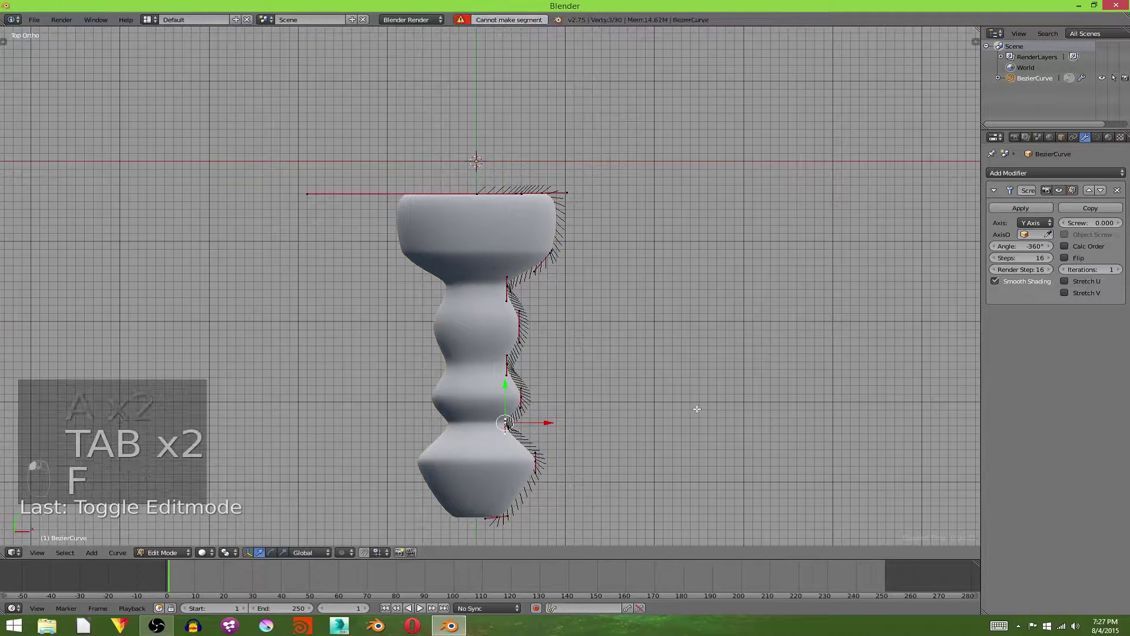
key("g")
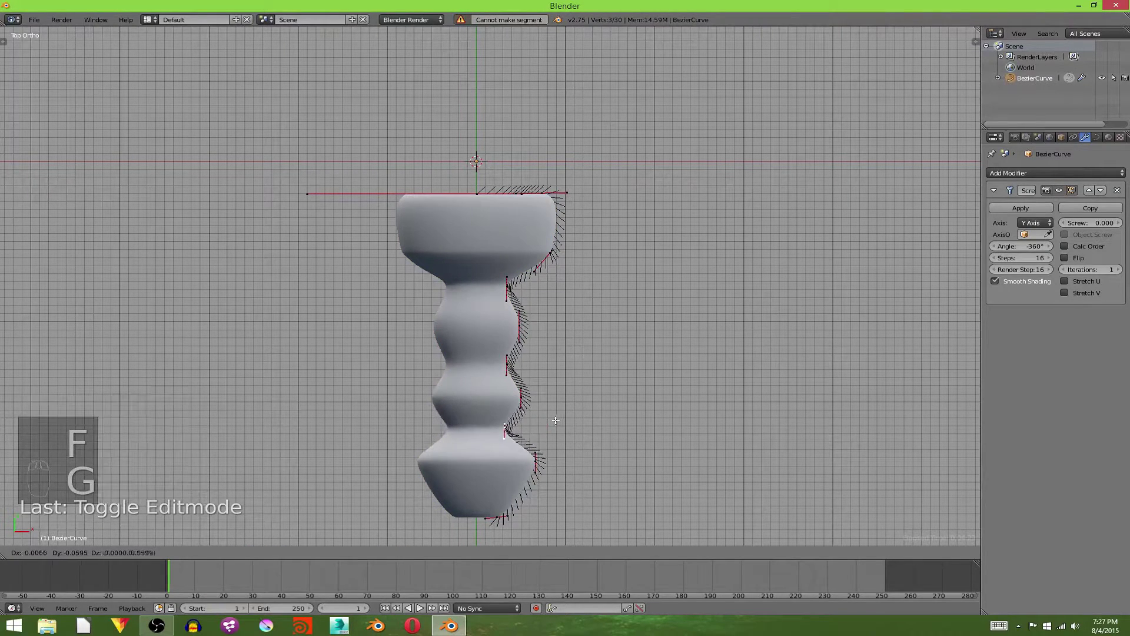
left_click(556, 419)
left_click_drag(560, 398, 552, 393)
key("a")
In top view, move the curve's bottom end point inward along the X axis to the revolve axis
key("Tab")
middle_click_drag(595, 439, 589, 464)
key("Tab")
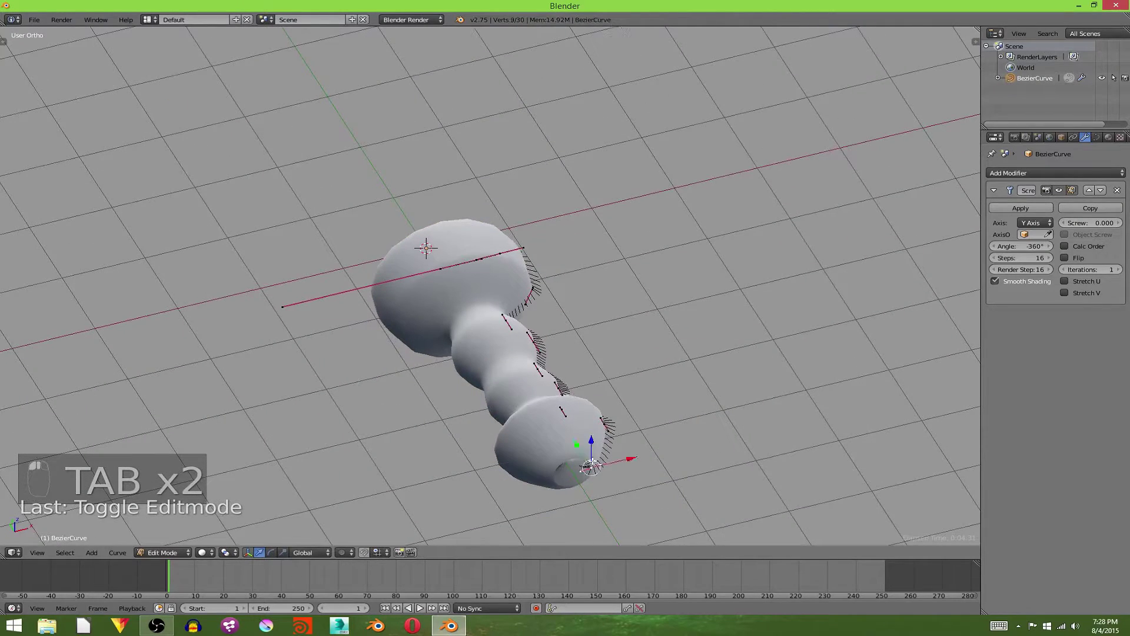
key("KP_7")
left_click_drag(535, 516, 520, 517)
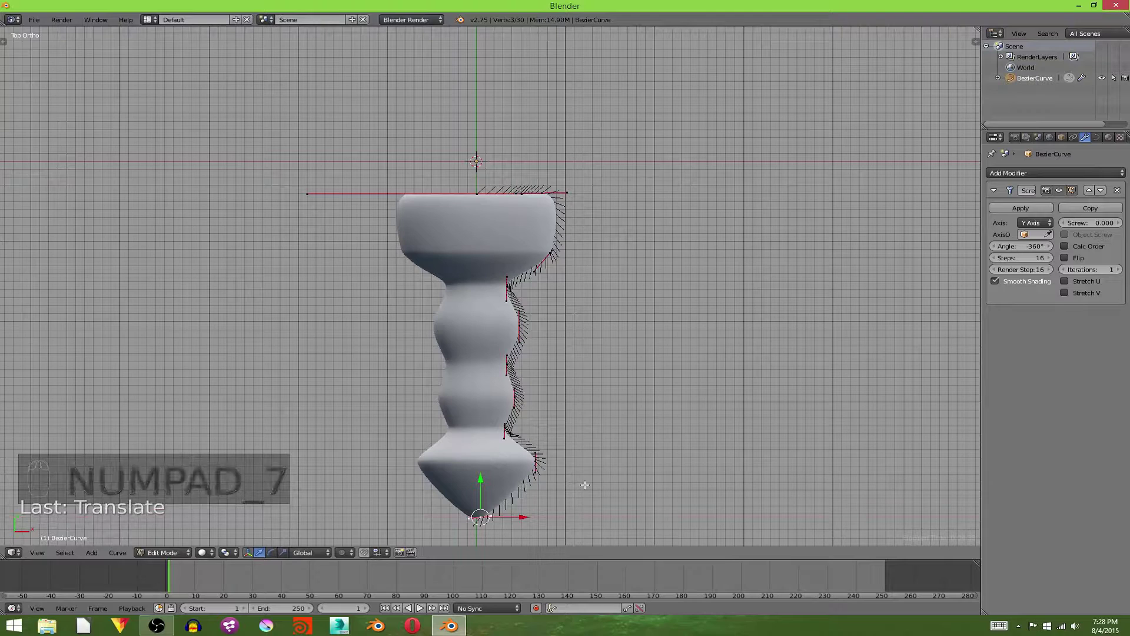
Rotate the bottom end point's handles to flatten the tip, scale them up, and return to Object Mode
key("r")
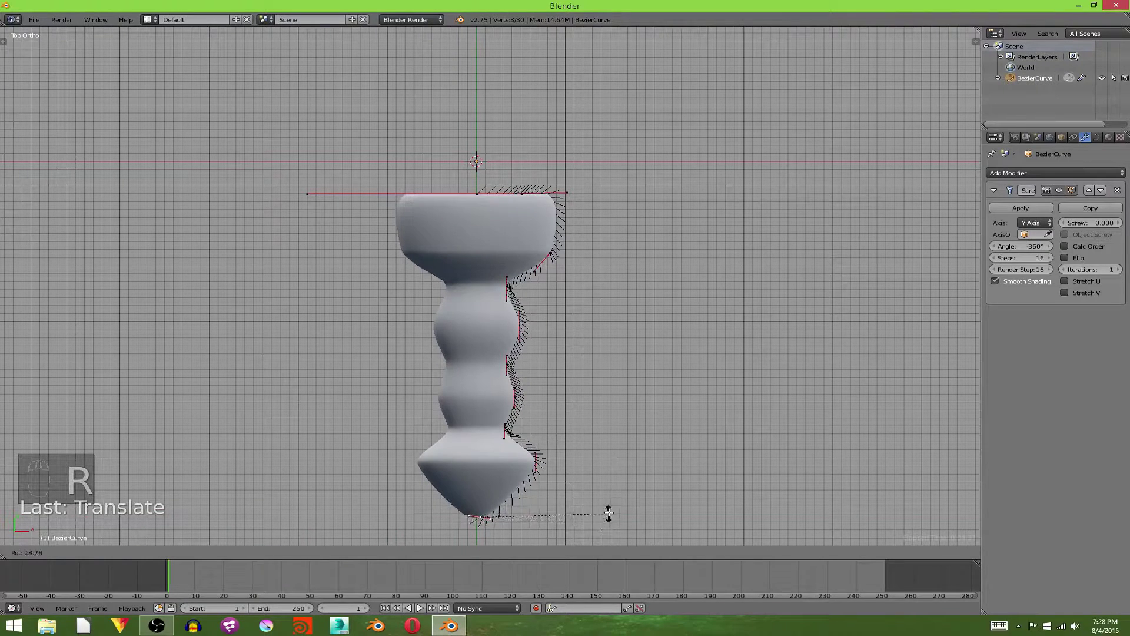
left_click(604, 493)
key("s")
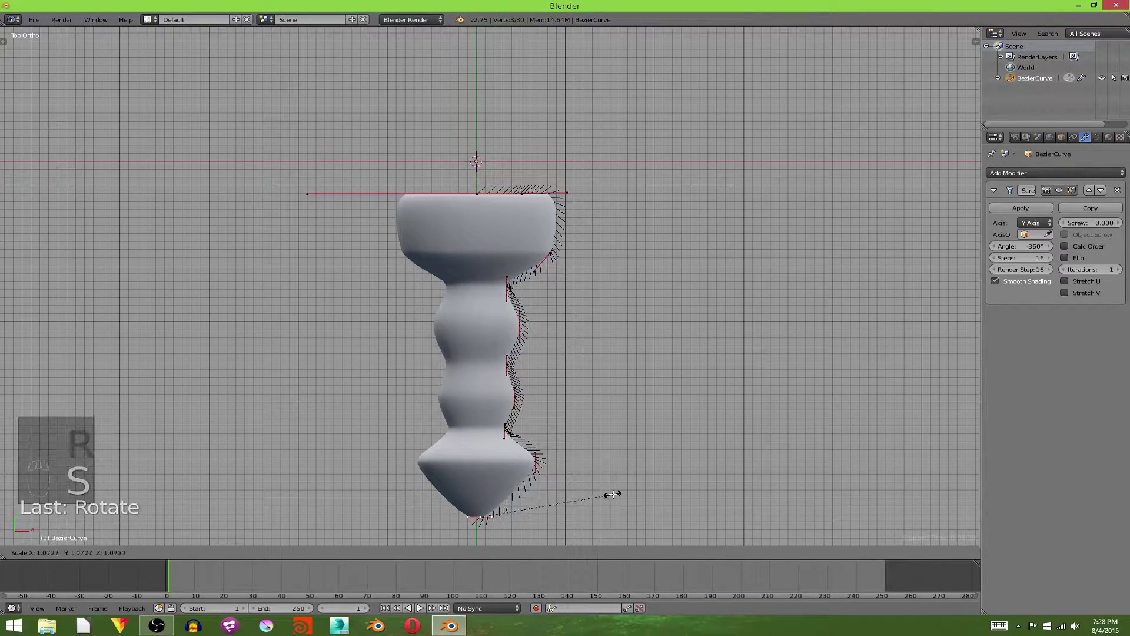
left_click(704, 478)
key("Tab")
Examine the revolved mesh in wireframe shading from the top view
middle_click_drag(580, 194, 593, 247)
key("z")
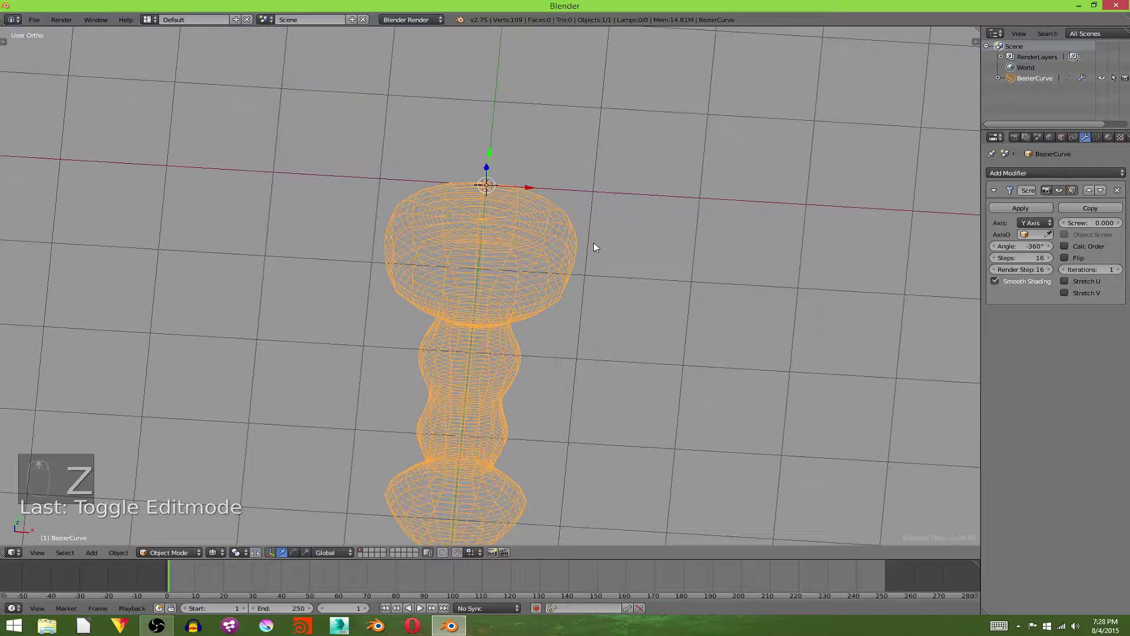
key("KP_7")
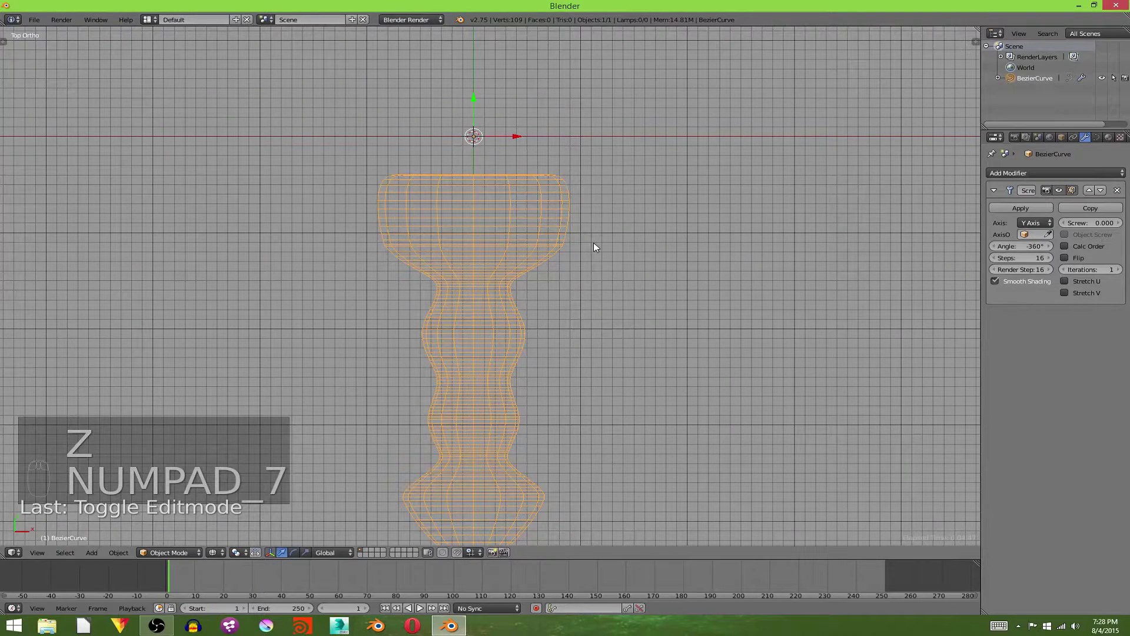
middle_click_drag(560, 315, 575, 235, "shift")
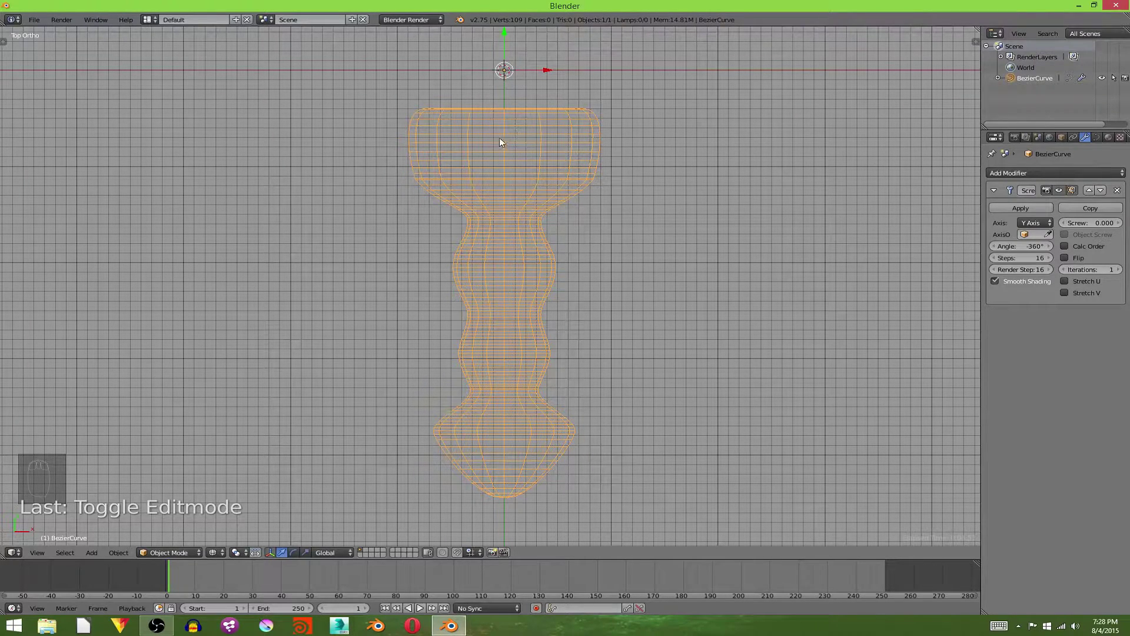
Try reducing the Screw modifier's viewport steps to 10, and restore them to 16
left_click(994, 258)
left_click(994, 258)
left_click(994, 258)
left_click(994, 257)
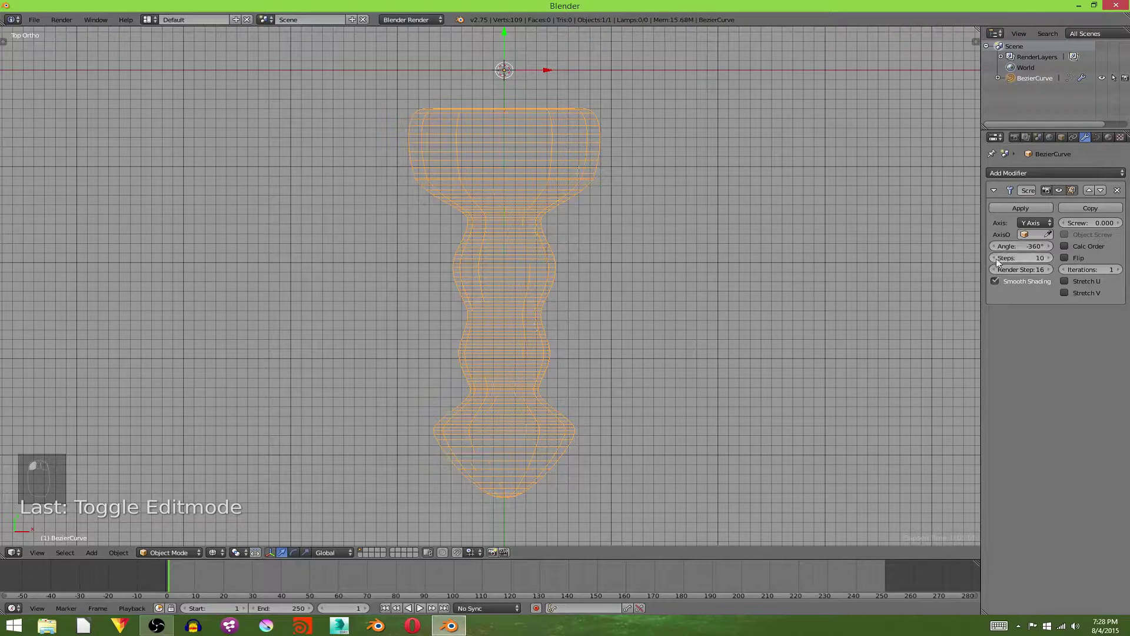
left_click(1049, 258)
left_click(1049, 258)
left_click(1049, 257)
left_click(1049, 258)
left_click(1049, 257)
Return the viewport to solid shading and inspect the finished model from an angle in Object Mode
key("z")
key("z")
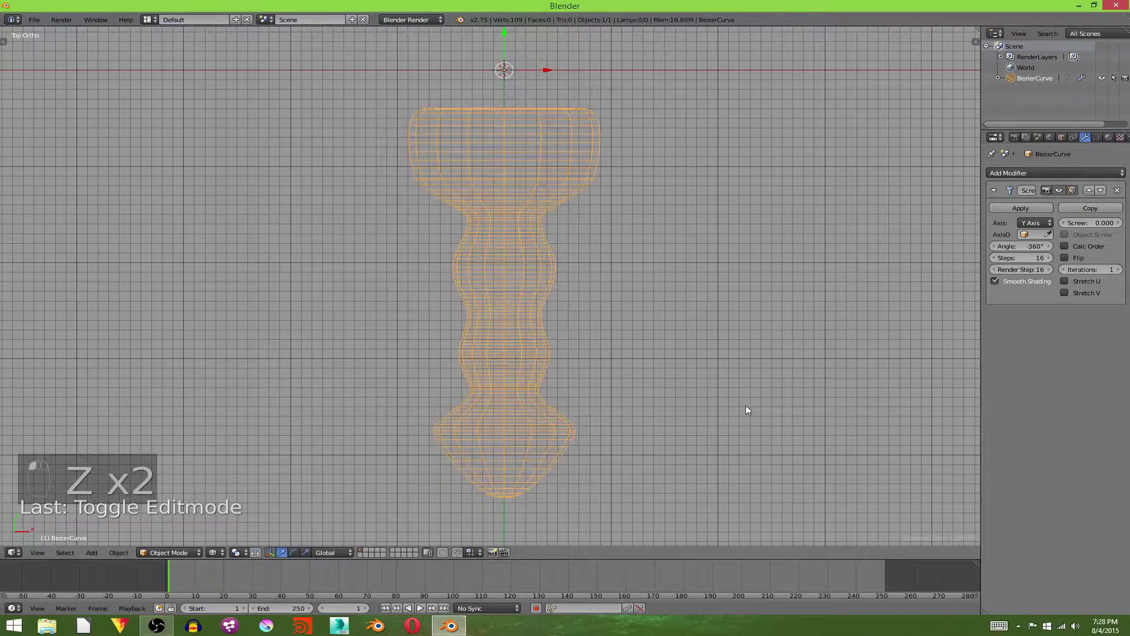
mouse_move(624, 167)
middle_mouse_down()
mouse_move(559, 309)
mouse_move(535, 189)
mouse_move(582, 235)
mouse_move(577, 268)
mouse_move(672, 289)
middle_mouse_up()
key("Tab")
key("z")
key("Tab")
middle_click_drag(585, 235, 600, 245)
key("Tab")
key("Tab")
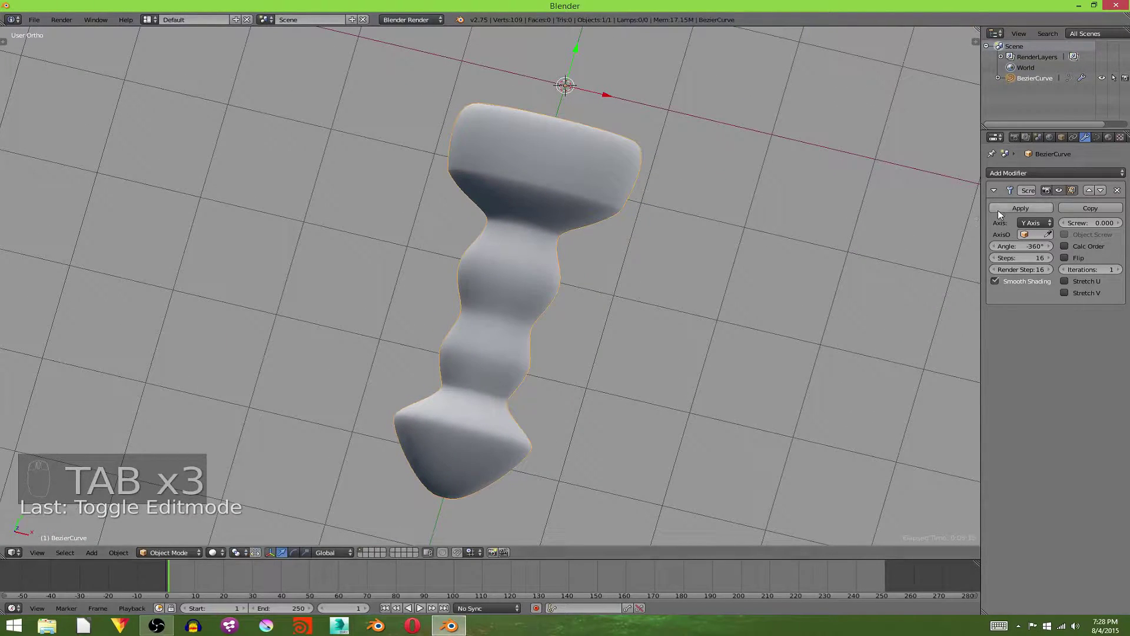
Try to apply the Screw modifier, and convert the curve object to a mesh
left_click(1001, 208)
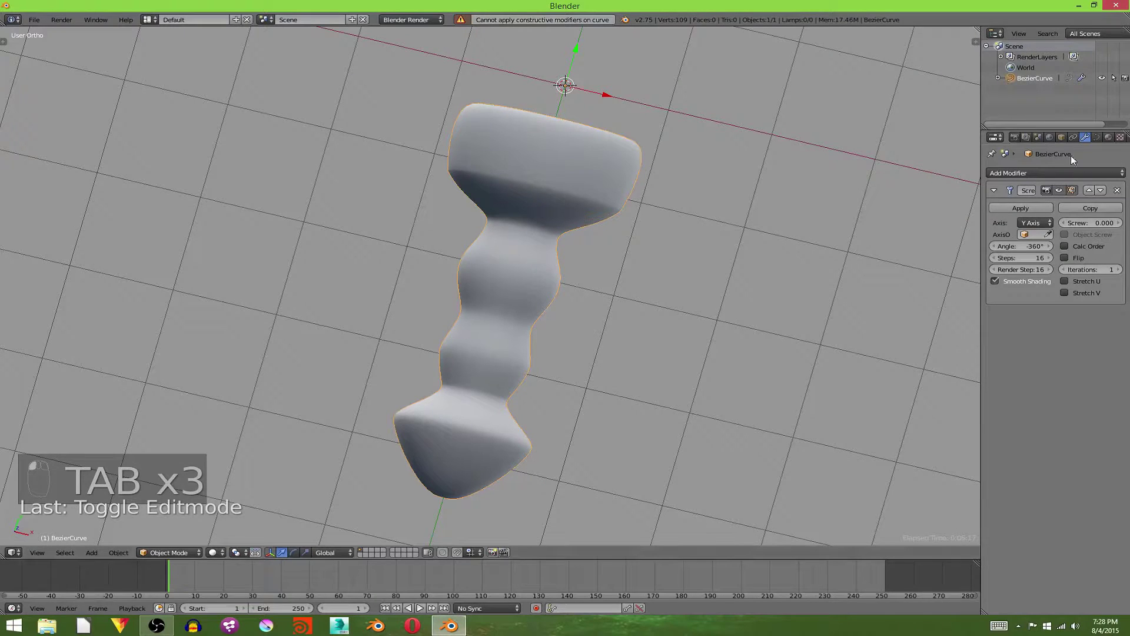
left_click(993, 190)
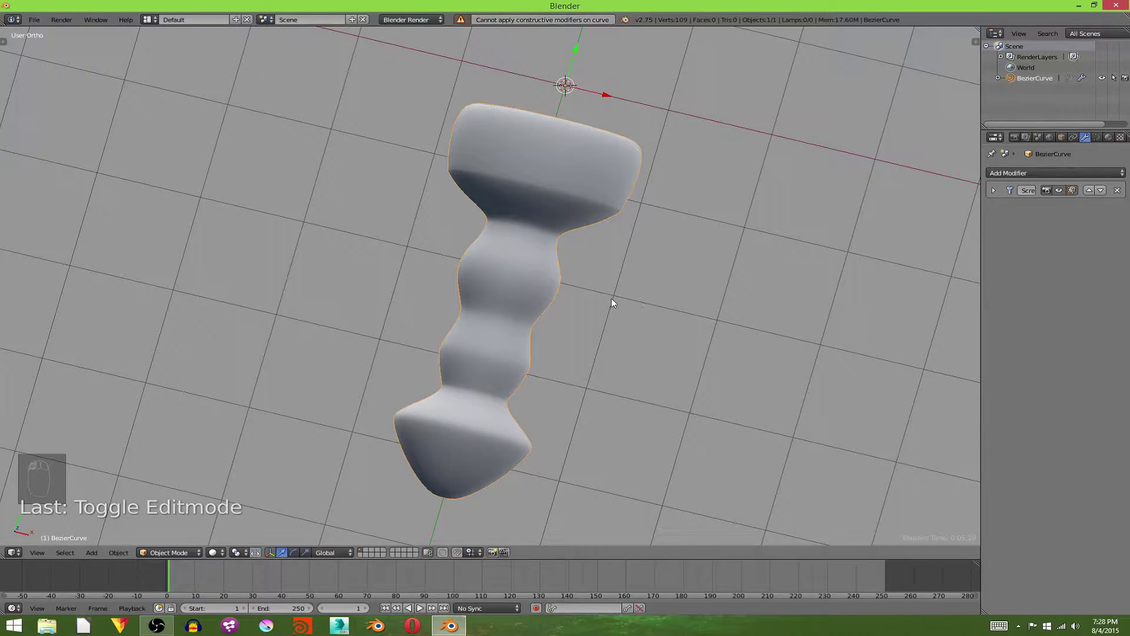
key("alt+c")
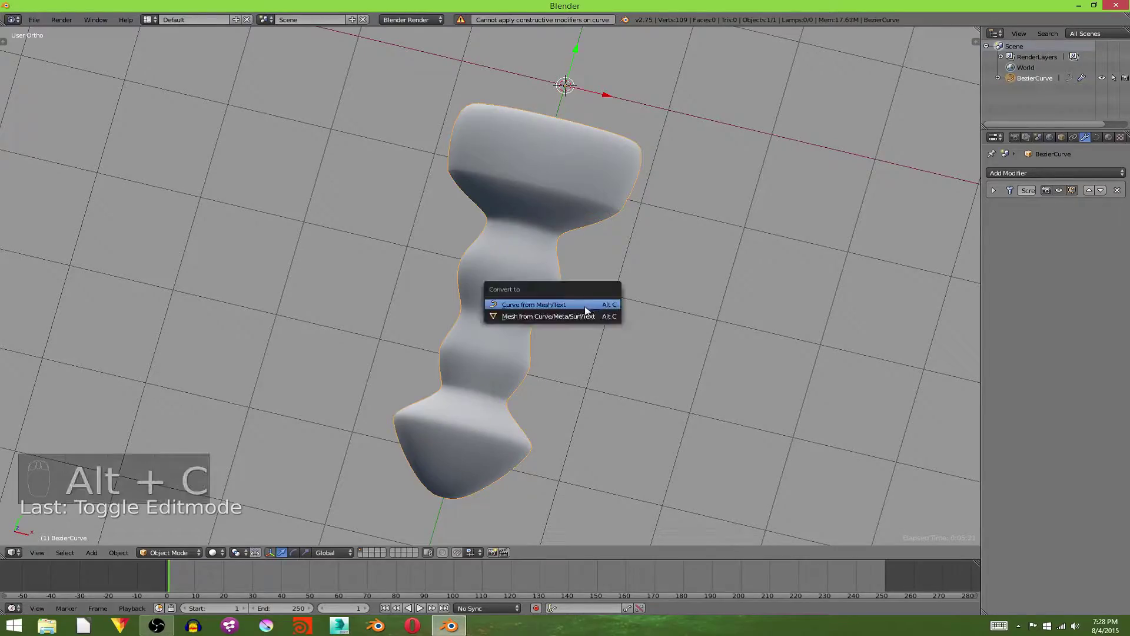
left_click(564, 318)
key("Tab")
middle_click_drag(566, 318, 404, 243)
key("Tab")
Fill the small open edge loop at the centre of the wide end with a face
scroll(561, 397, "up", 3)
middle_click_drag(560, 395, 411, 61, "shift")
scroll(525, 150, "up", 6)
middle_click_drag(543, 169, 598, 431)
key("Tab")
scroll(515, 166, "up", 5)
middle_click_drag(514, 179, 545, 455, "shift")
scroll(601, 366, "up", 4)
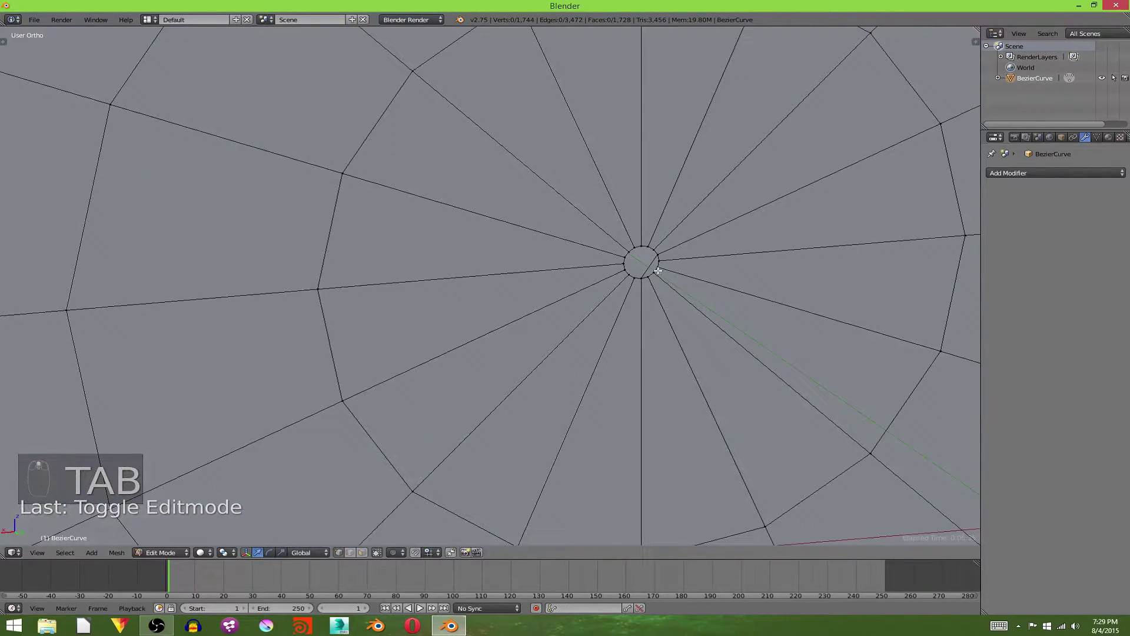
right_click(657, 271, "alt")
scroll(658, 270, "up", 5)
middle_click_drag(696, 245, 380, 277, "shift")
key("a")
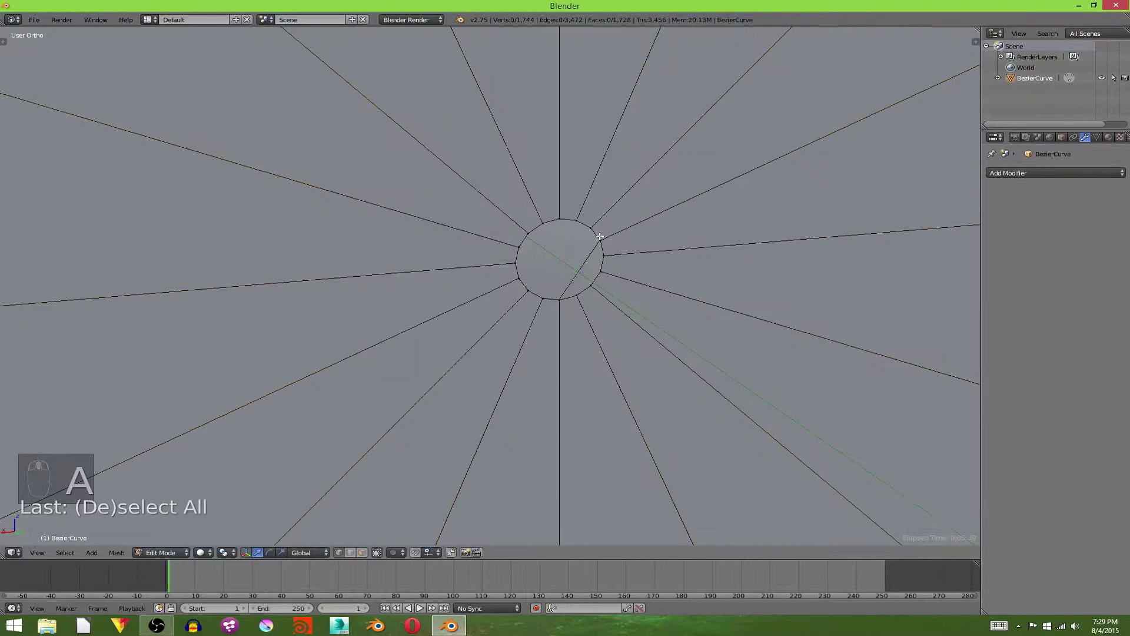
right_click(595, 234, "alt")
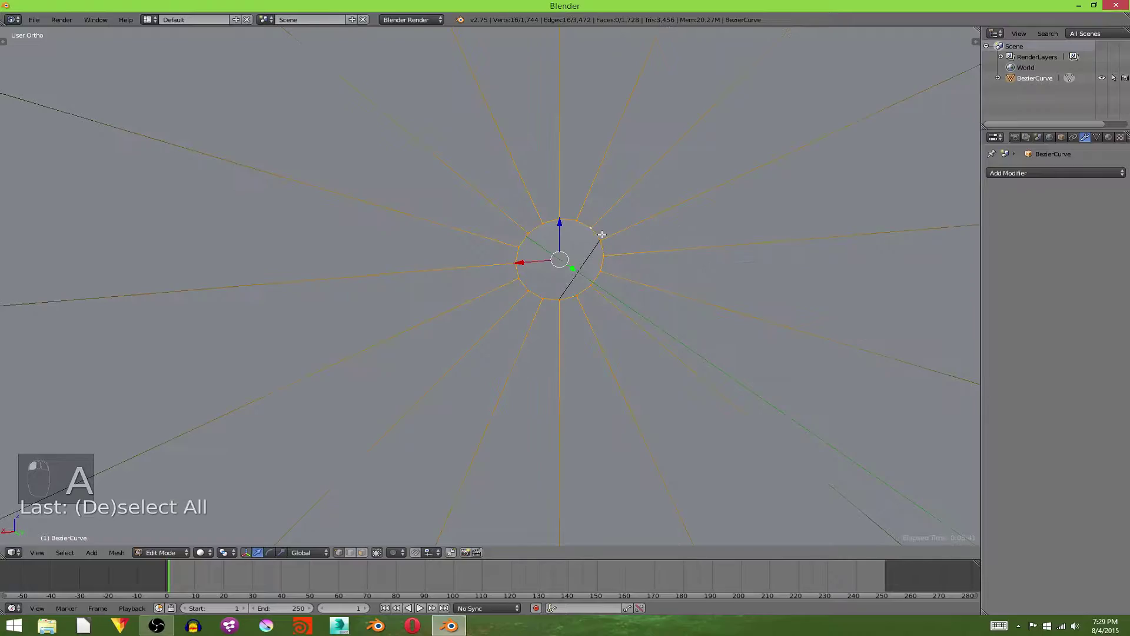
key("f")
key("a")
Fill the open edge loop at the pointed tip with a face and return to Object Mode
scroll(507, 245, "down", 5)
scroll(507, 245, "down", 4)
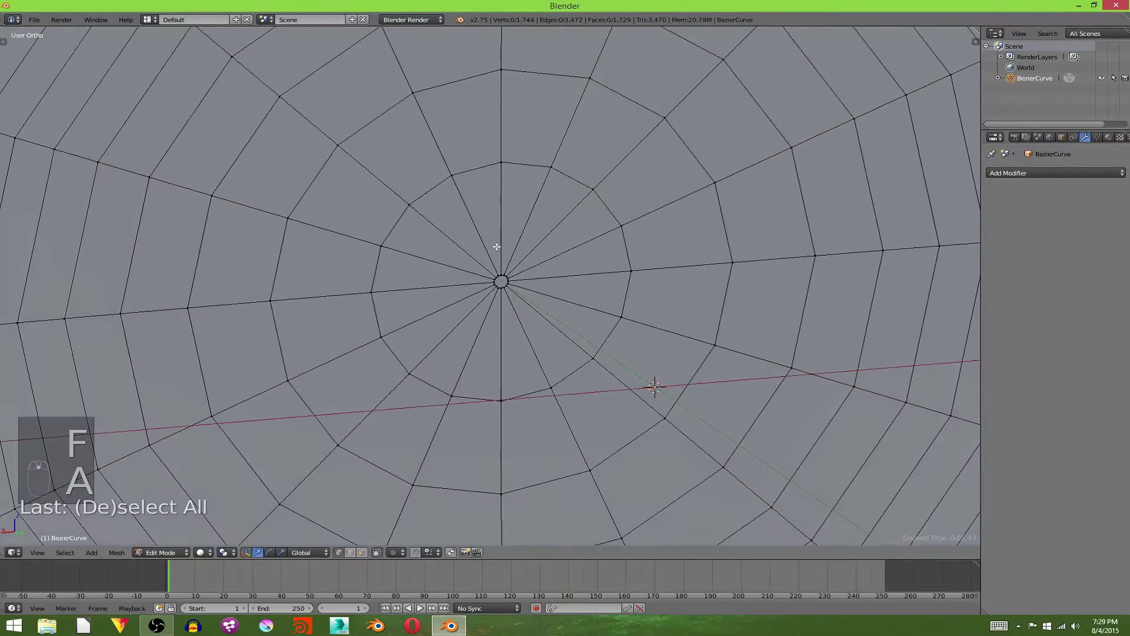
key("ctrl+KP_1")
scroll(502, 206, "down", 4)
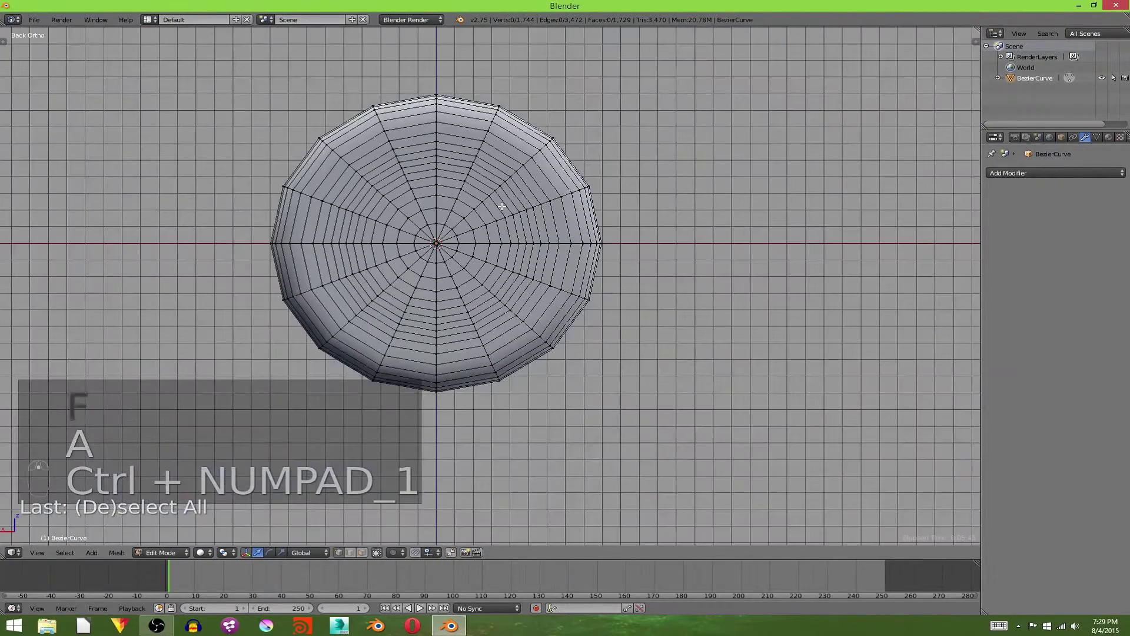
key("KP_1")
scroll(502, 206, "up", 2)
scroll(513, 207, "up", 6)
right_click(677, 157, "alt")
middle_click_drag(678, 159, 643, 202, "shift")
key("f")
key("a")
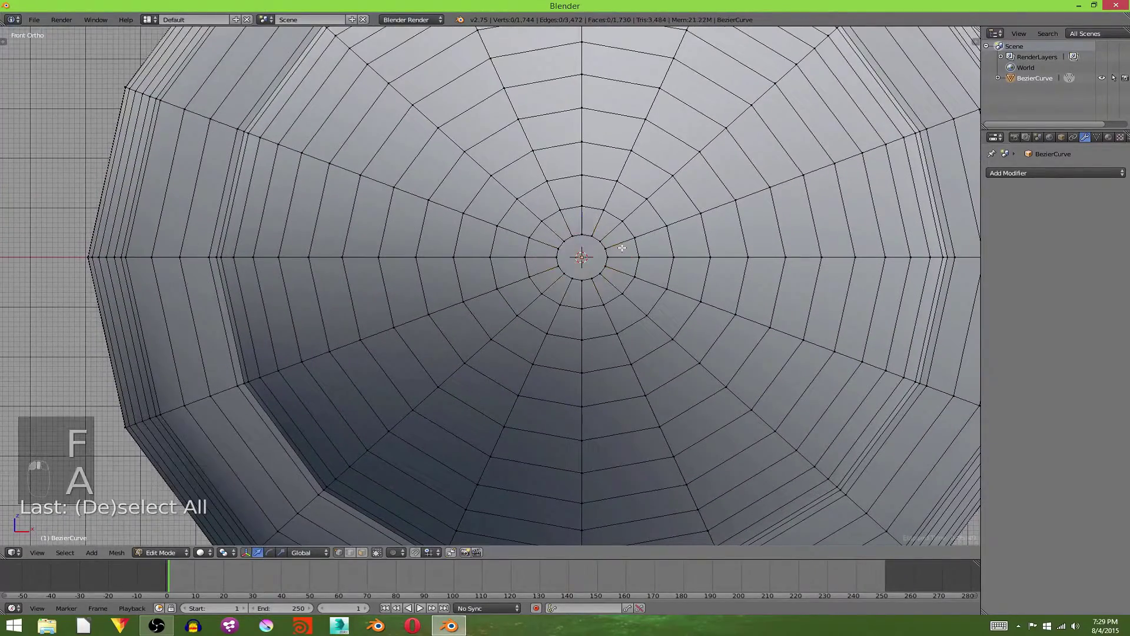
key("Tab")
scroll(647, 221, "down", 8)
middle_click_drag(597, 284, 538, 311)
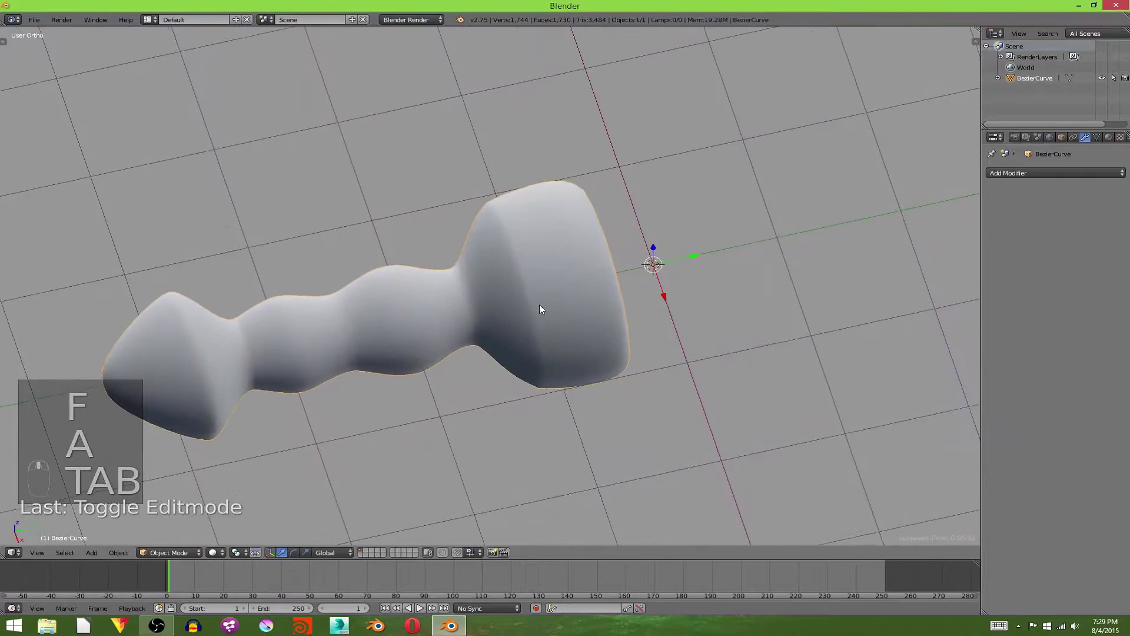
Scale down the edge loop around the pointed head's widest part using smooth proportional editing, and return to Object Mode
key("Tab")
right_click(223, 364, "alt")
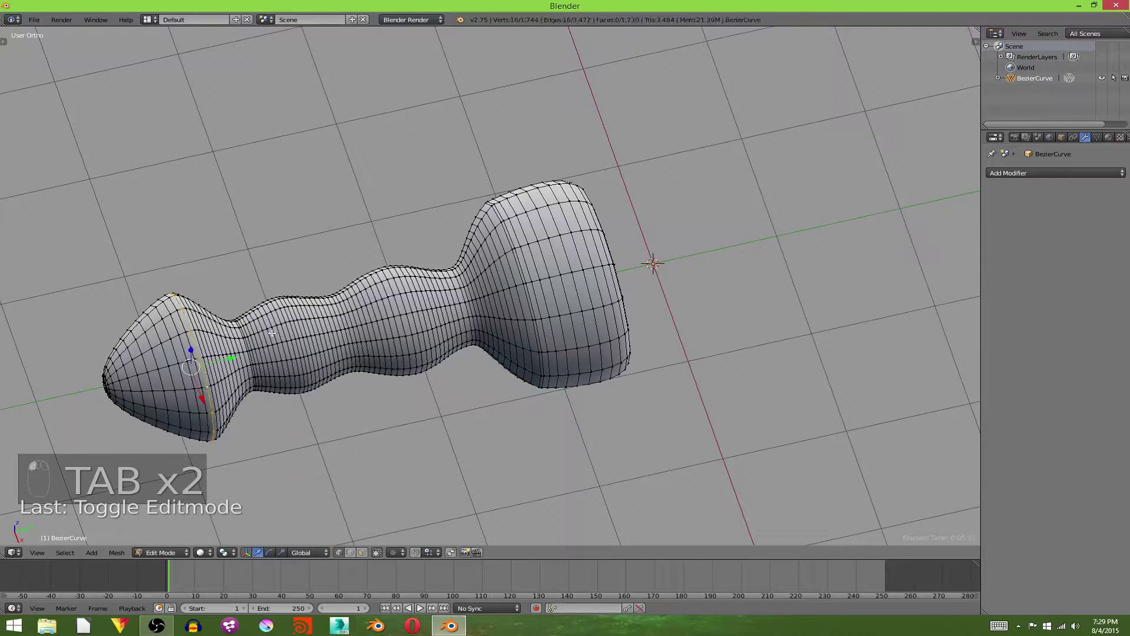
key("alt+o")
key("s")
scroll(559, 371, "up", 20)
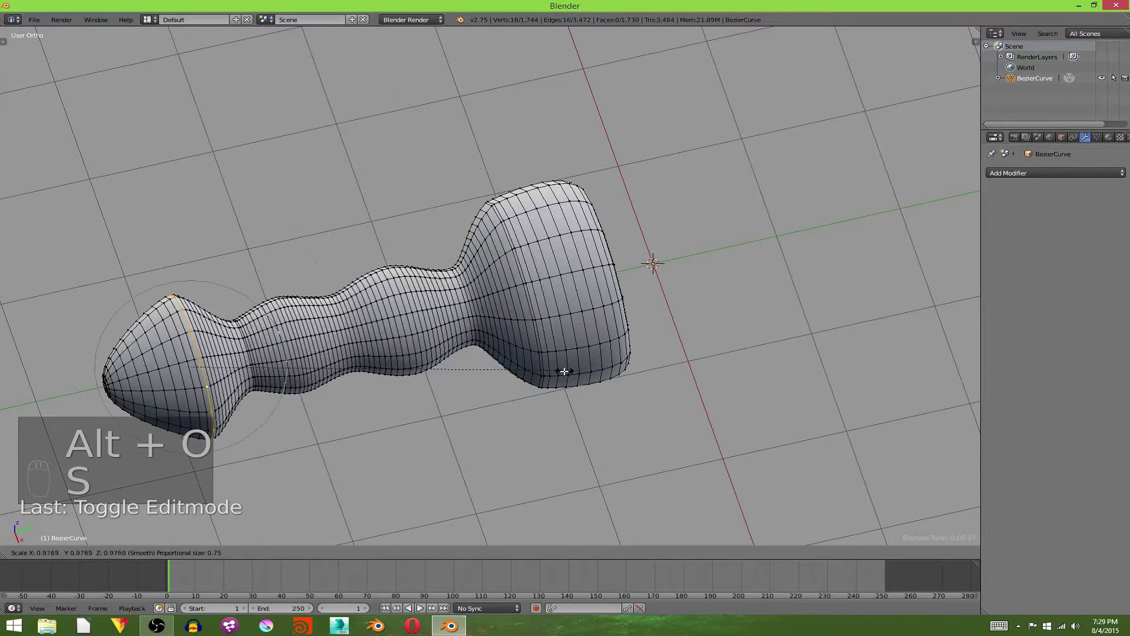
left_click(504, 377)
key("Tab")
middle_click_drag(464, 318, 462, 244)
key("KP_3")
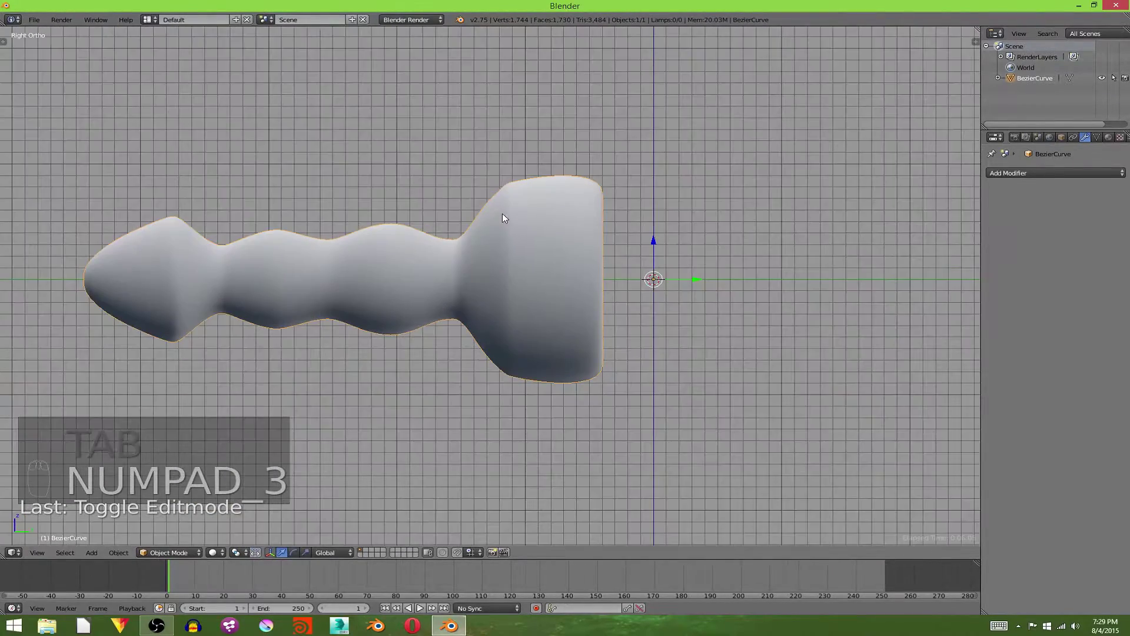
Turn off proportional editing and box-select the whole wide end section through the wireframe in the right view
key("Tab")
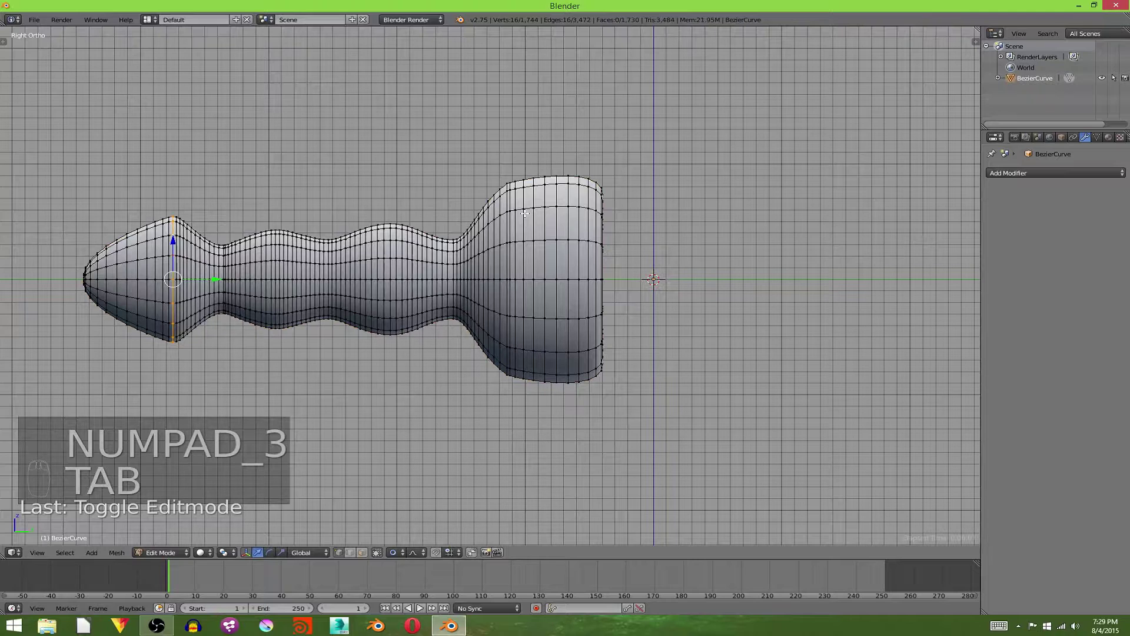
key("alt+o")
key("a")
key("z")
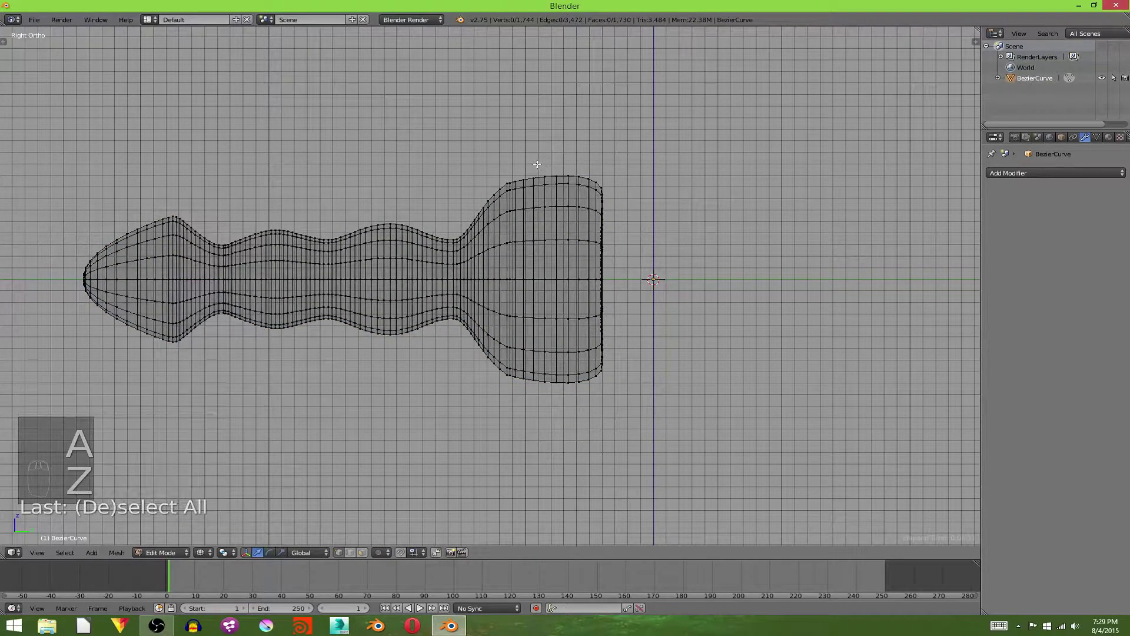
key("b")
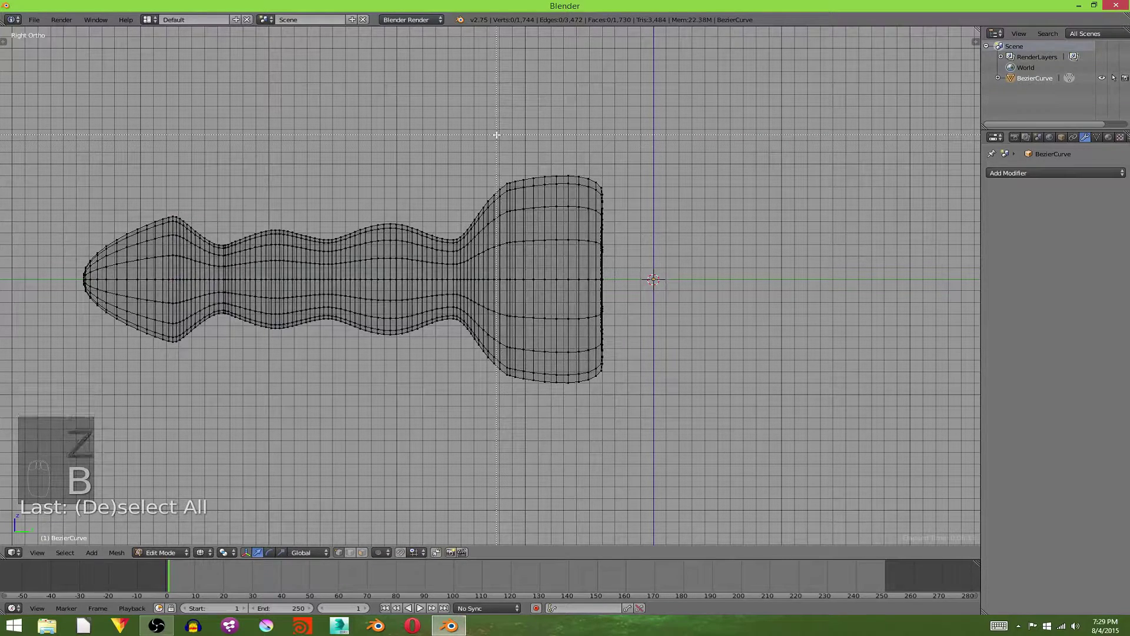
left_click_drag(698, 436, 696, 434)
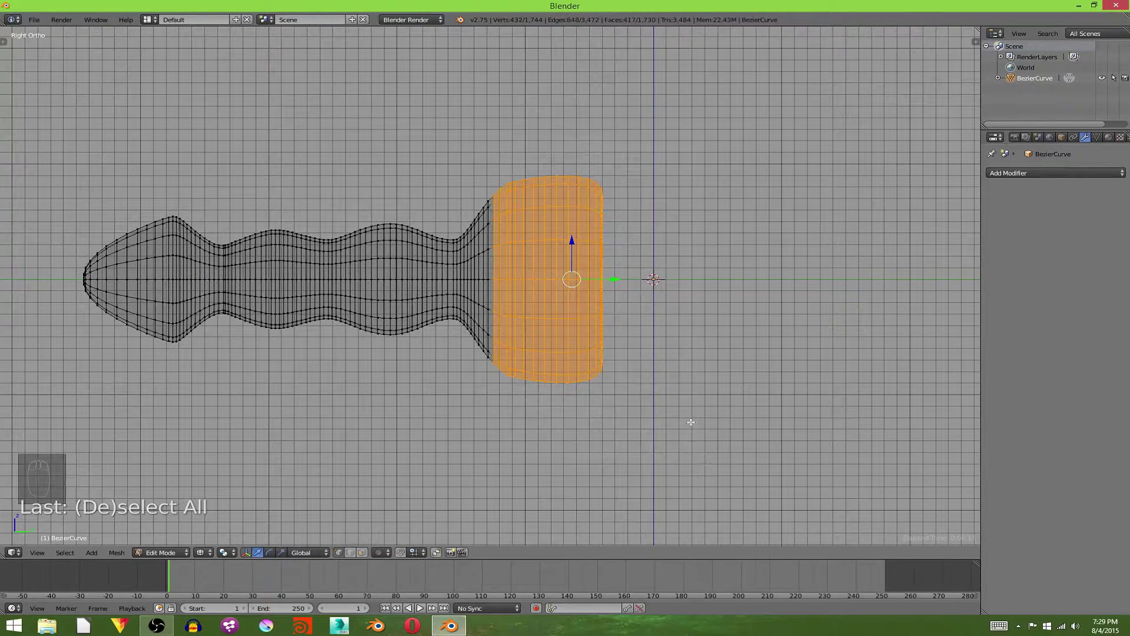
key("z")
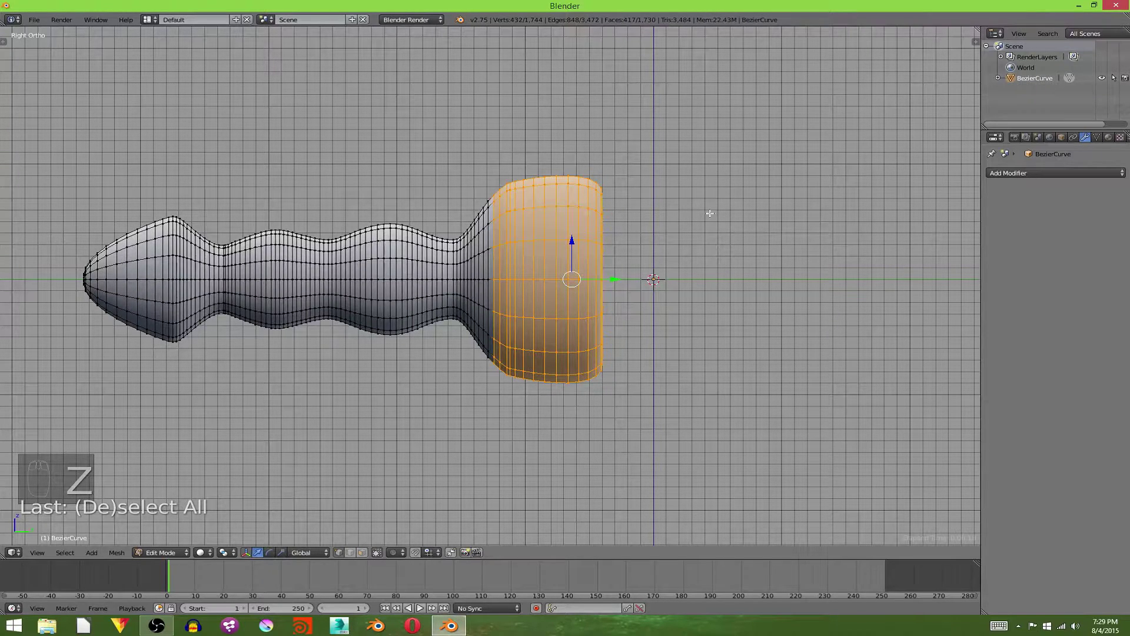
key("z")
key("z")
key("s")
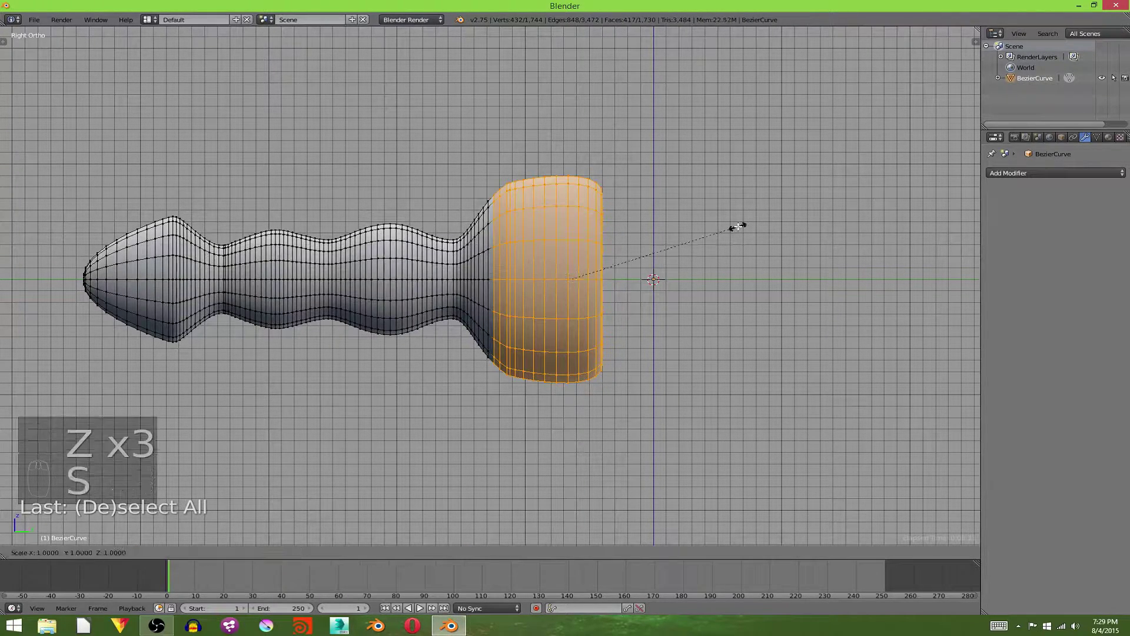
right_click(716, 231)
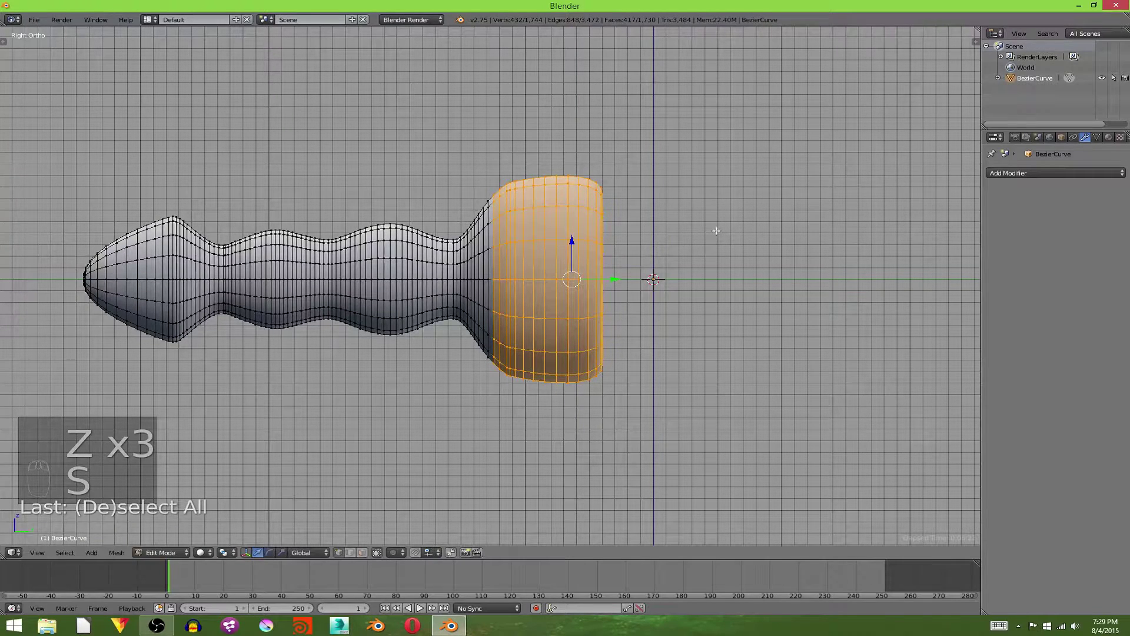
Scale the selected wide end down along Z with proportional editing to give it an oval cross-section
key("alt+o")
key("s")
key("z")
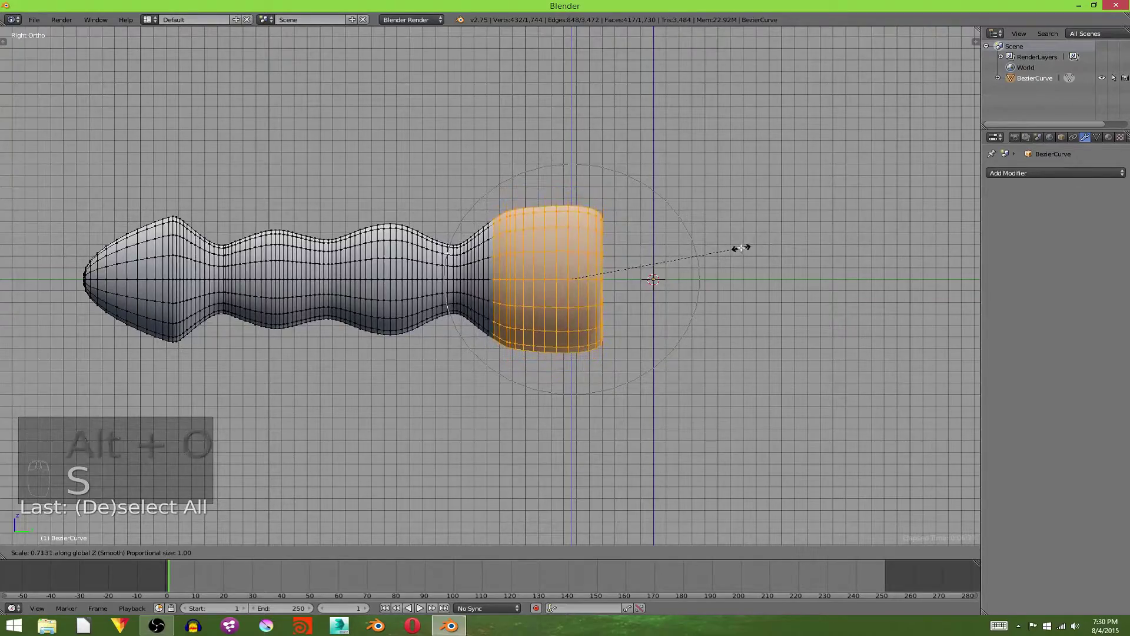
left_click(718, 250)
middle_click_drag(724, 252, 542, 283)
key("Tab")
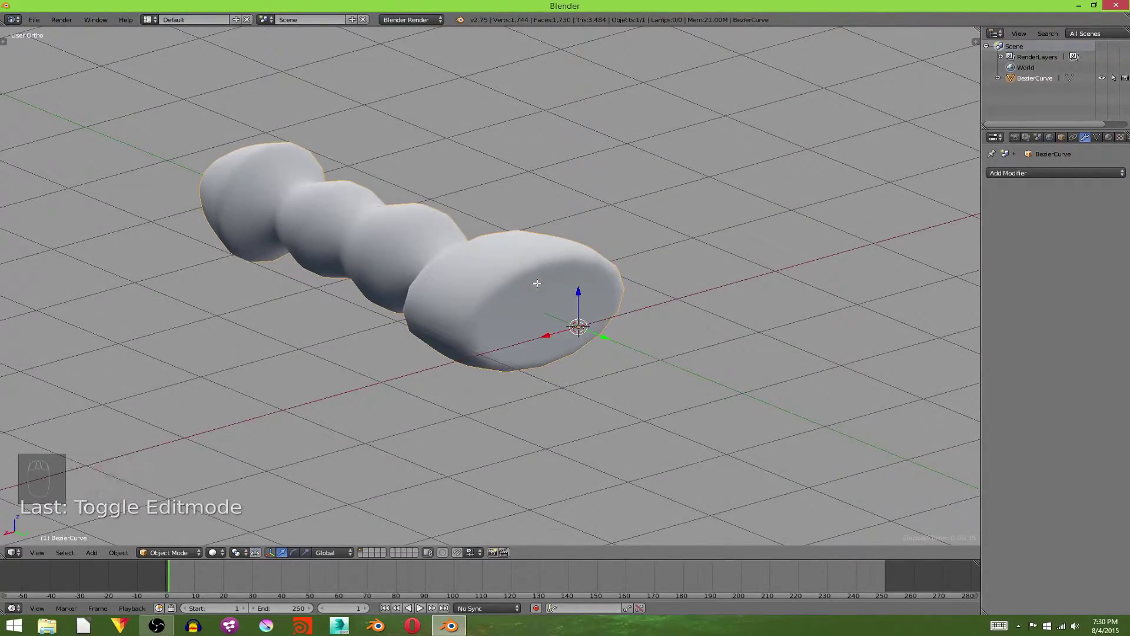
Select the wide end's inner cap faces in face select mode, flatten them along Y with proportional editing, and turn proportional editing off
key("Tab")
key("ctrl+KP_1")
scroll(538, 283, "up", 6)
key("a")
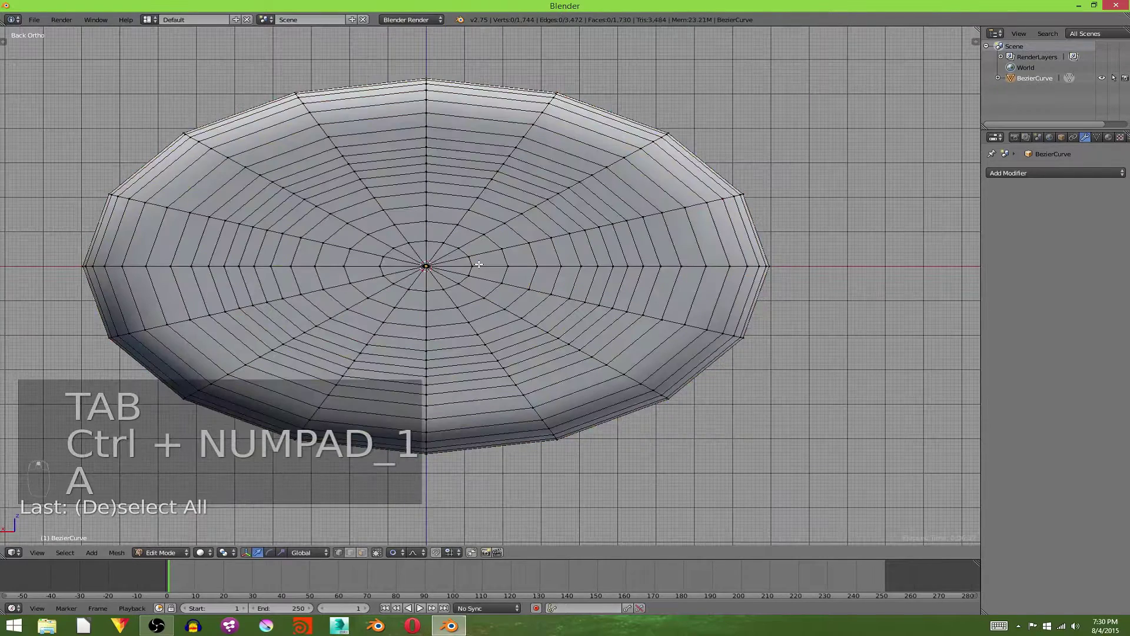
key("ctrl+Tab")
left_click(493, 277)
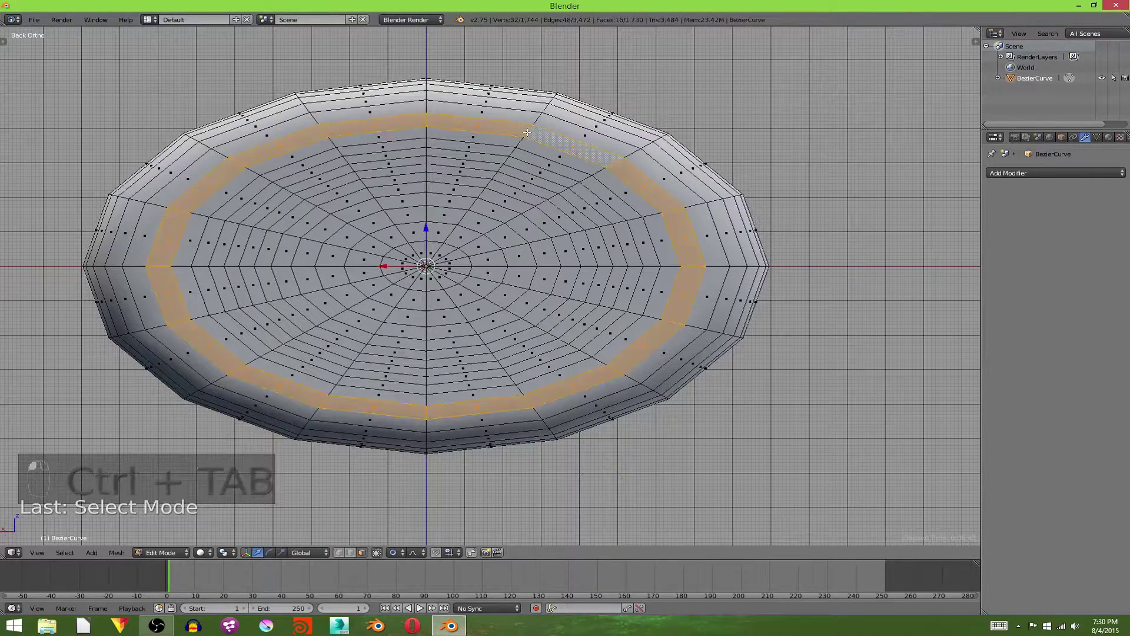
right_click(522, 139, "alt")
right_click(521, 142, "alt+shift")
right_click(513, 151, "alt+shift")
key("c")
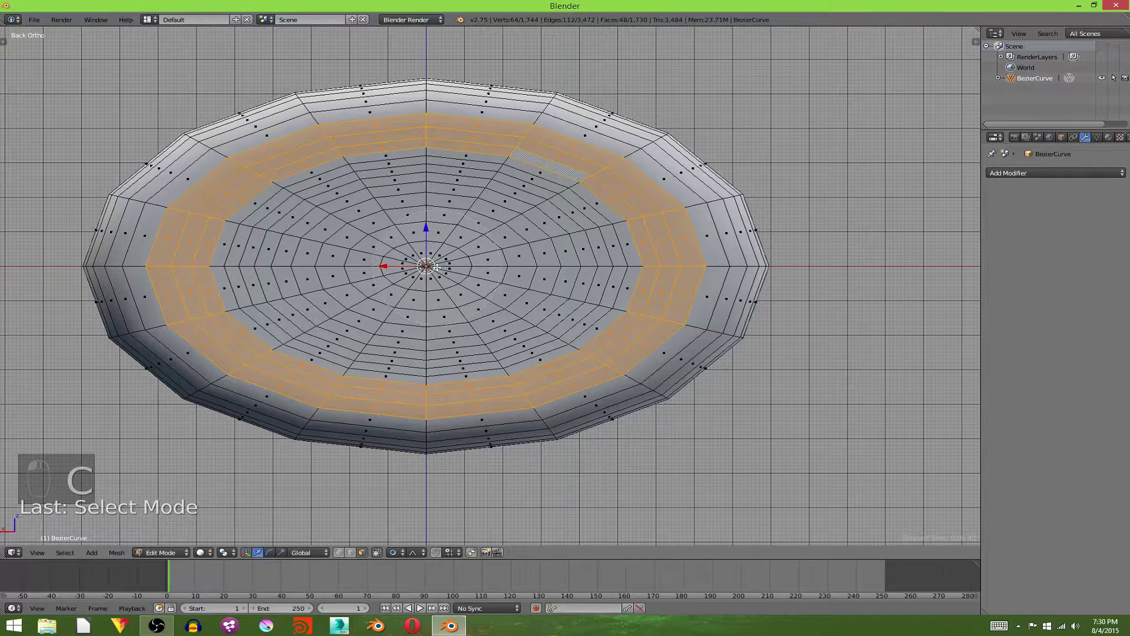
left_click_drag(408, 269, 492, 266)
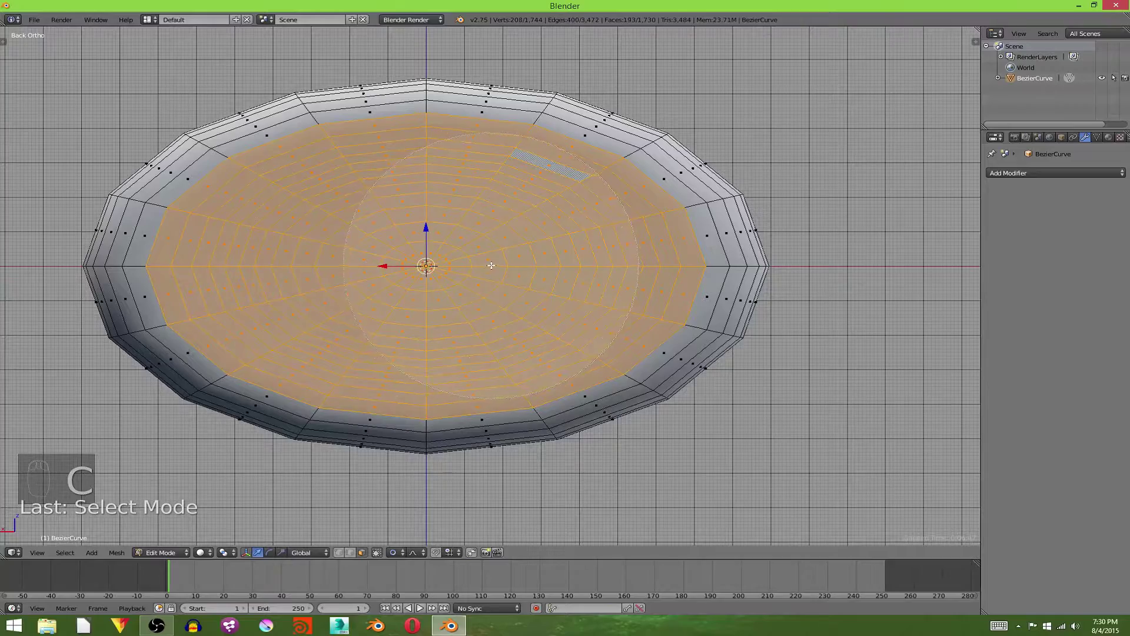
middle_click_drag(483, 260, 711, 282)
key("s")
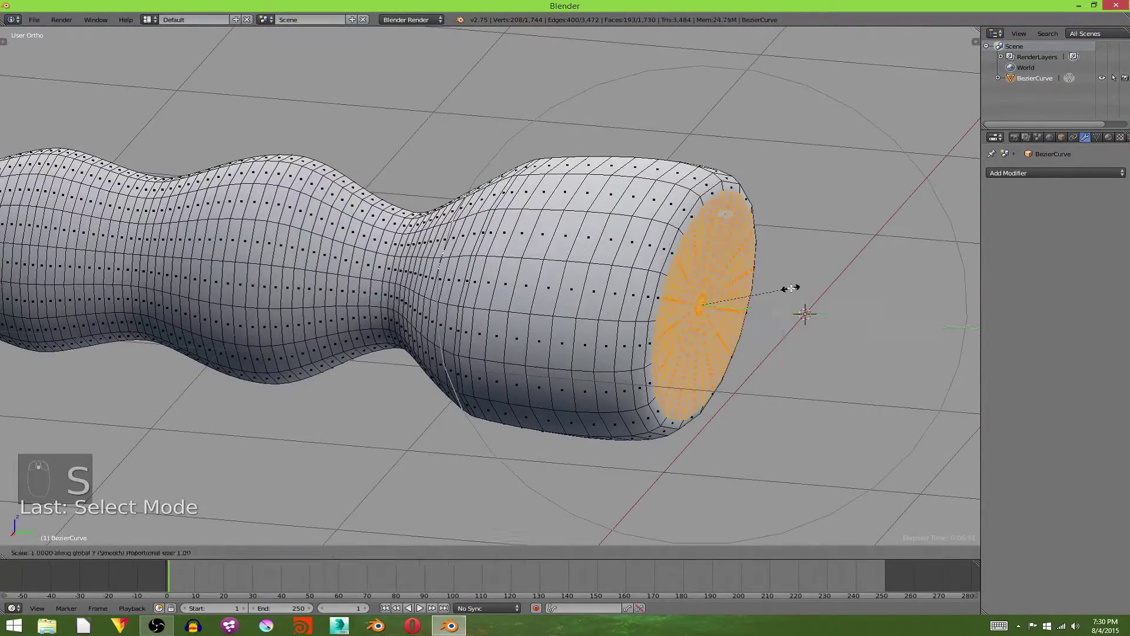
left_click(791, 288)
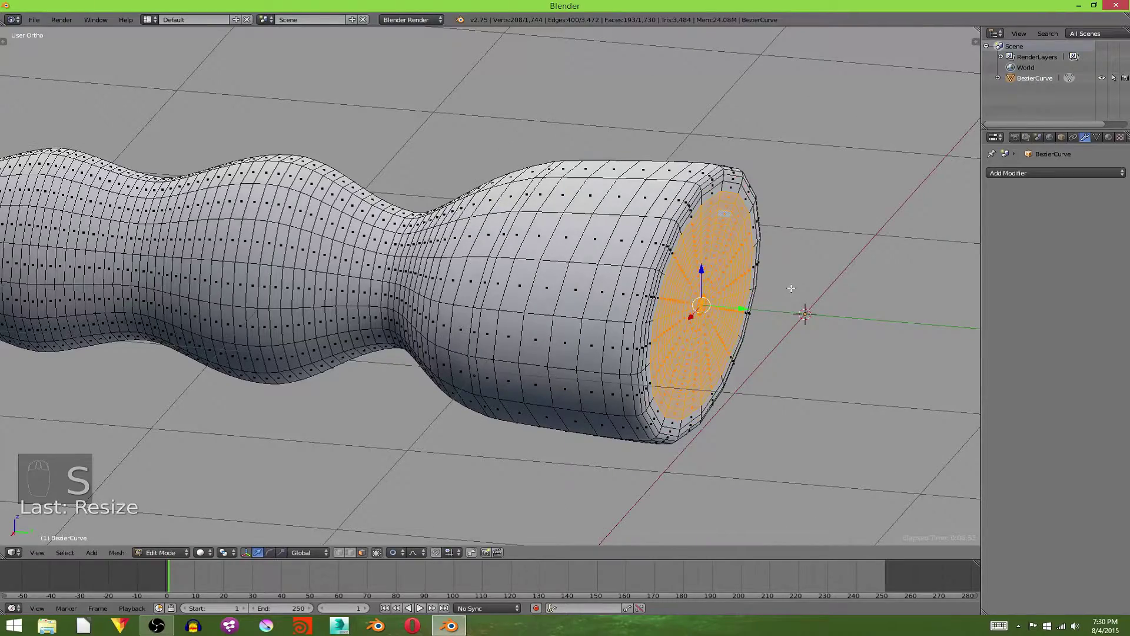
key("alt+o")
Grow the cap selection by one face ring, extrude it, and move it inward along Y to recess the wide end
middle_click_drag(791, 288, 671, 299)
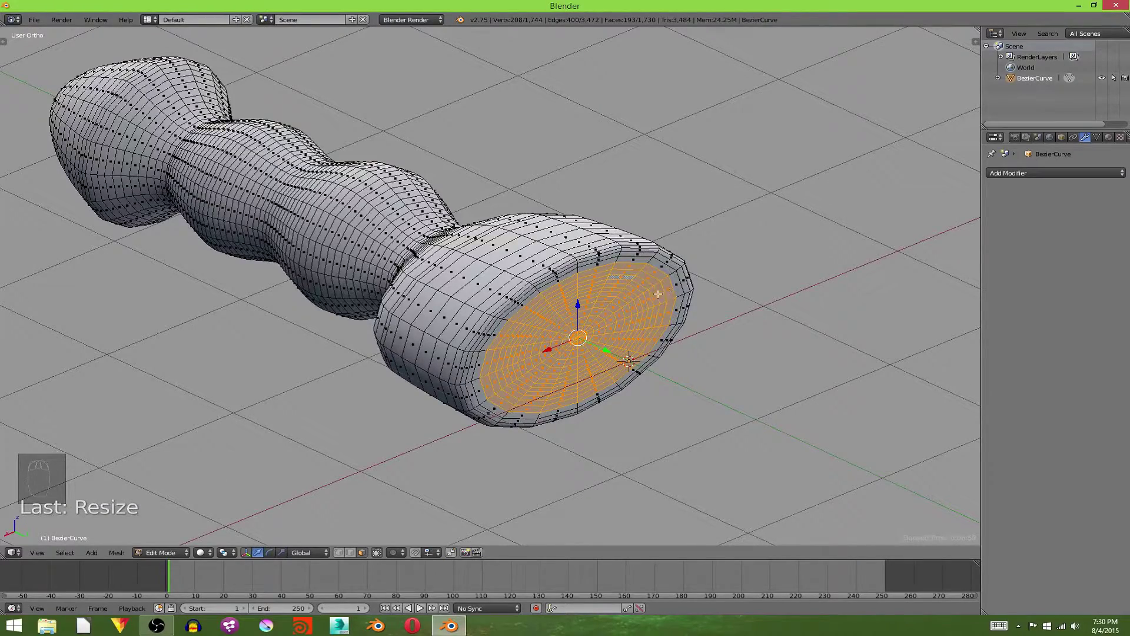
middle_click_drag(641, 361, 681, 334)
key("ctrl+KP_Add")
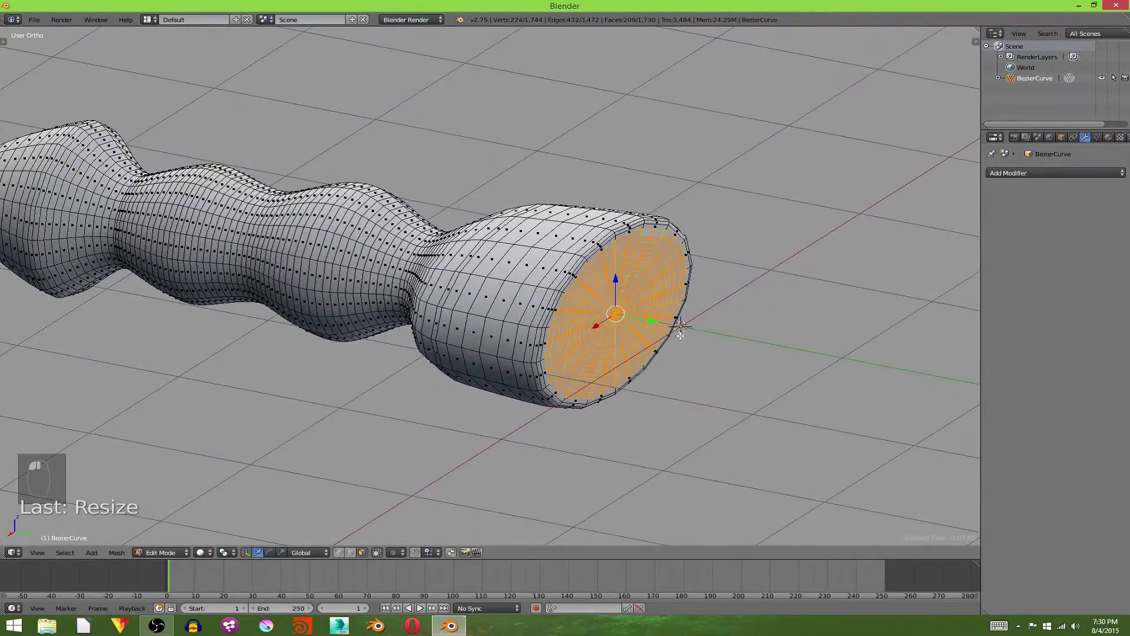
key("e")
right_click(678, 331)
mouse_move(651, 321)
left_mouse_down()
mouse_move(630, 318)
mouse_move(642, 321)
left_mouse_up()
key("Tab")
scroll(611, 322, "down", 2)
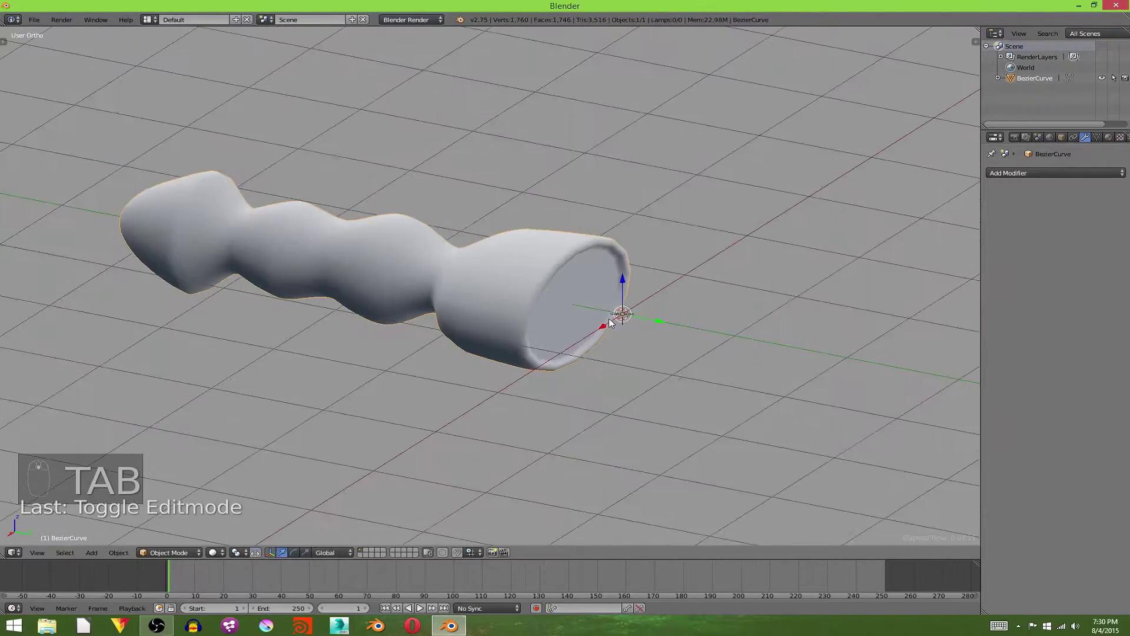
middle_click_drag(611, 322, 577, 306)
Select the two face loops around the recess rim, flatten them along Y, and check the shape in Object Mode
key("Tab")
scroll(562, 255, "up", 4)
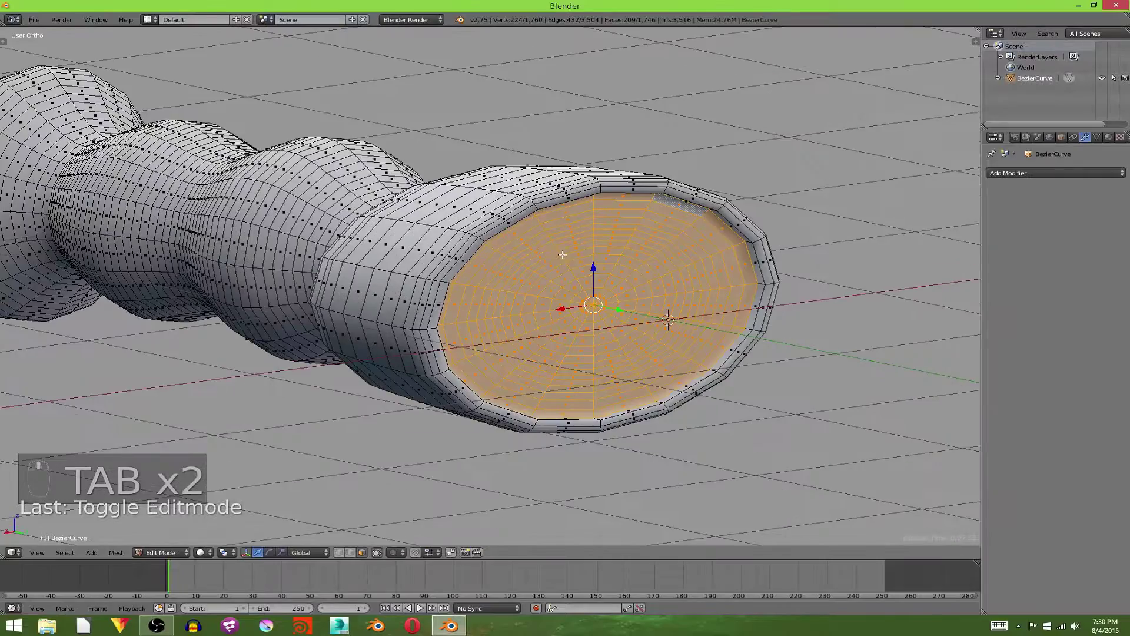
left_click(536, 203, "alt")
left_click(534, 202, "alt+shift")
middle_click_drag(574, 207, 634, 238)
key("s")
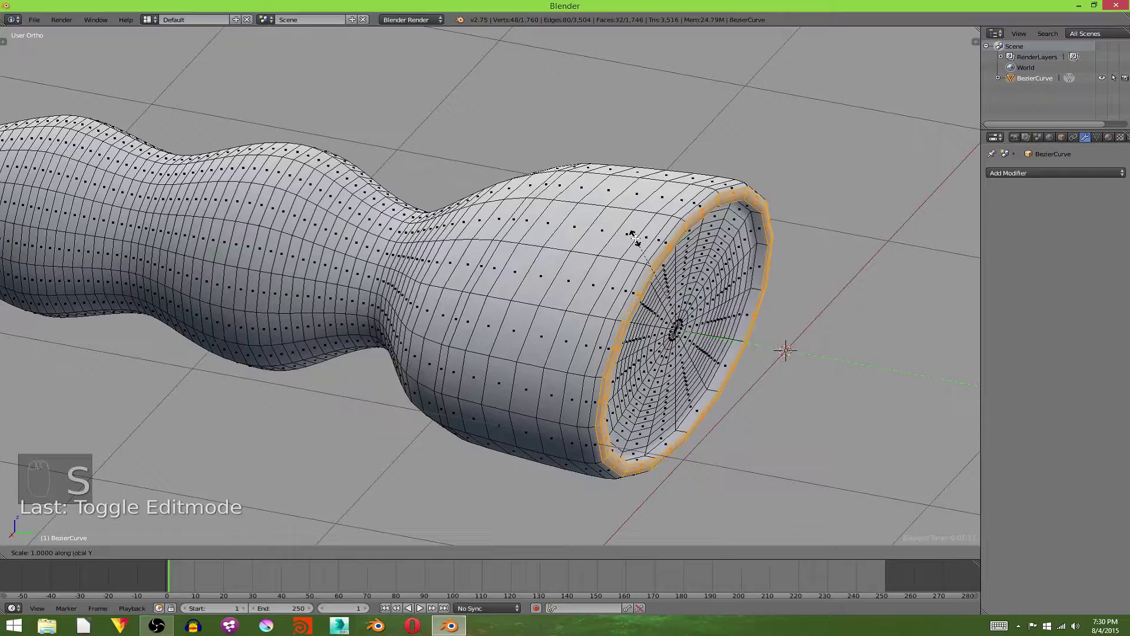
left_click(634, 238)
key("Tab")
key("Tab")
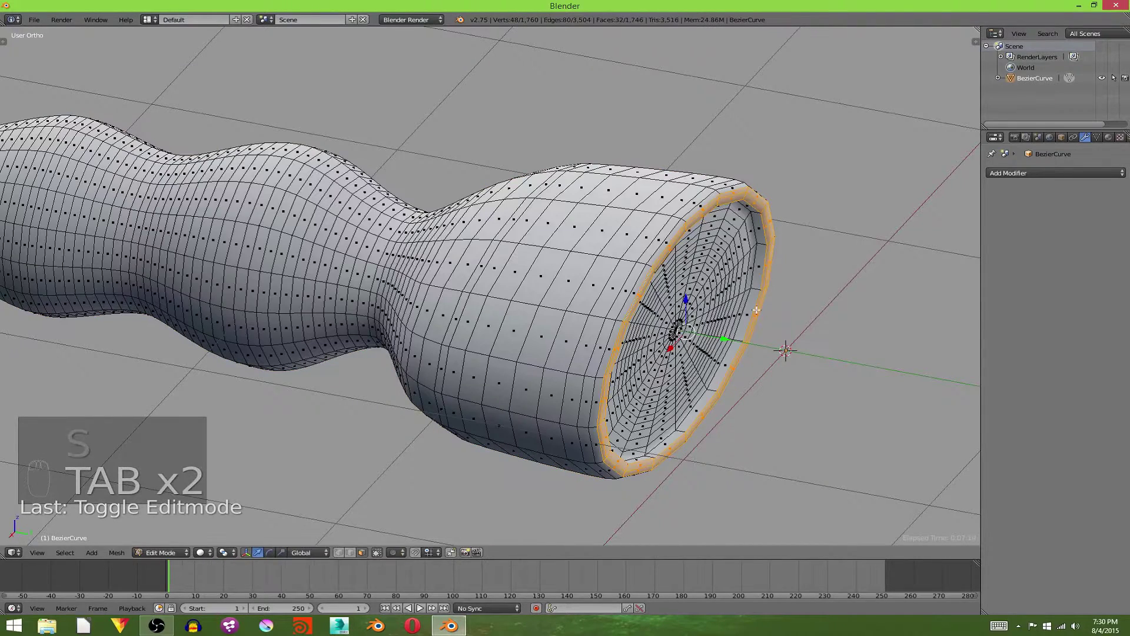
key("Tab")
middle_click_drag(728, 337, 476, 313)
scroll(724, 260, "down", 3)
key("Tab")
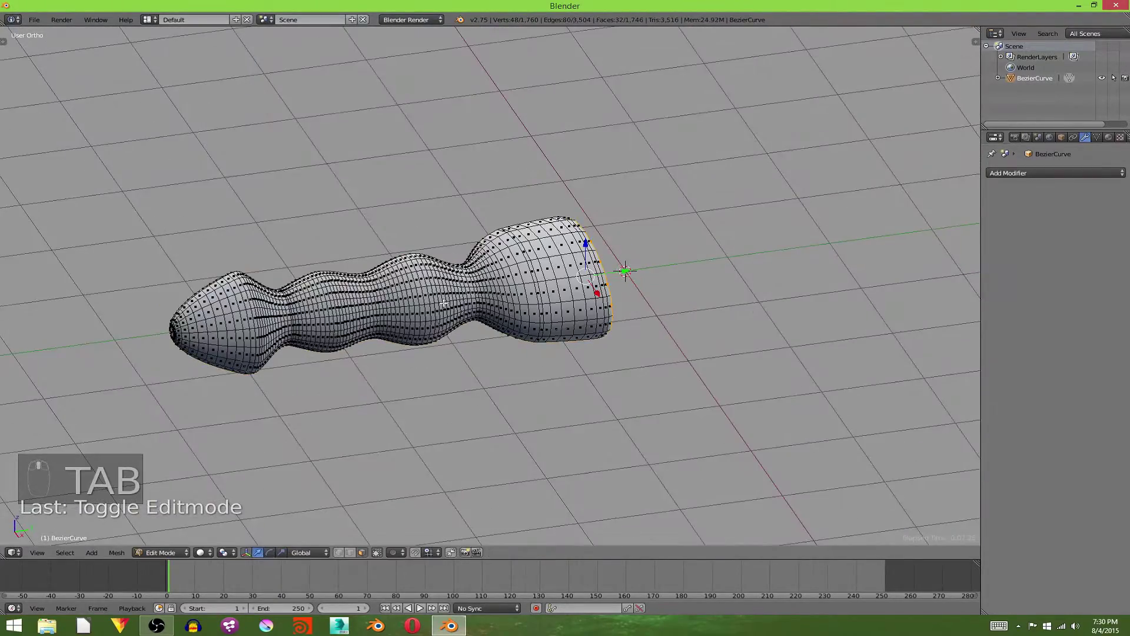
Select the face ring around the grip bulge nearest the wide end and scale it to about 0.92 with proportional editing
scroll(442, 304, "up", 4)
right_click(375, 283, "alt")
right_click(375, 286, "alt")
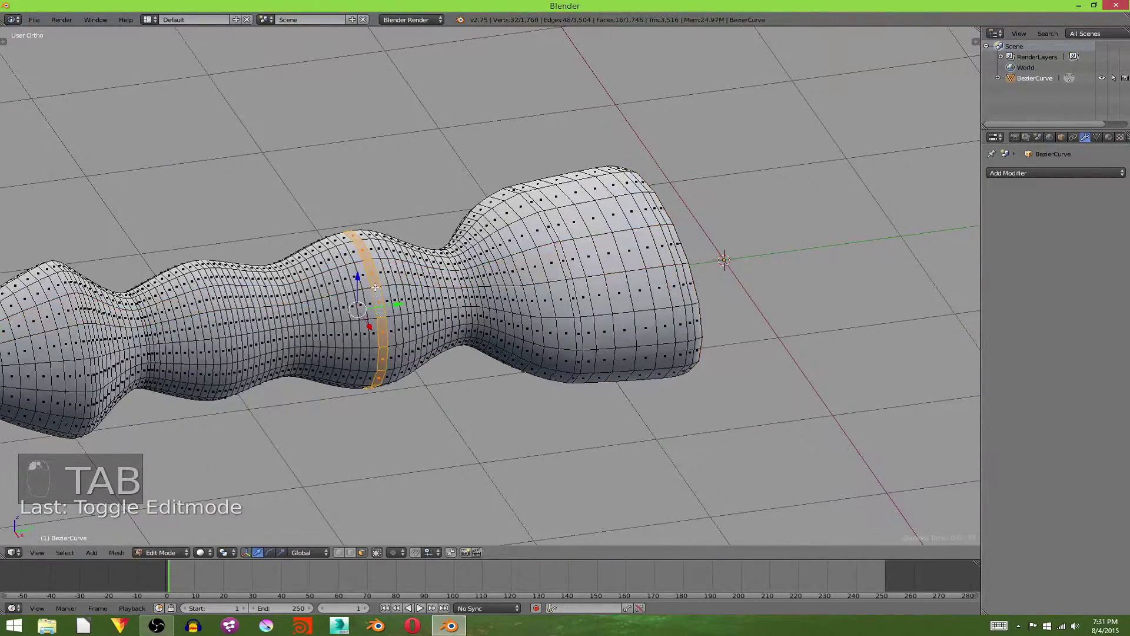
key("alt+o")
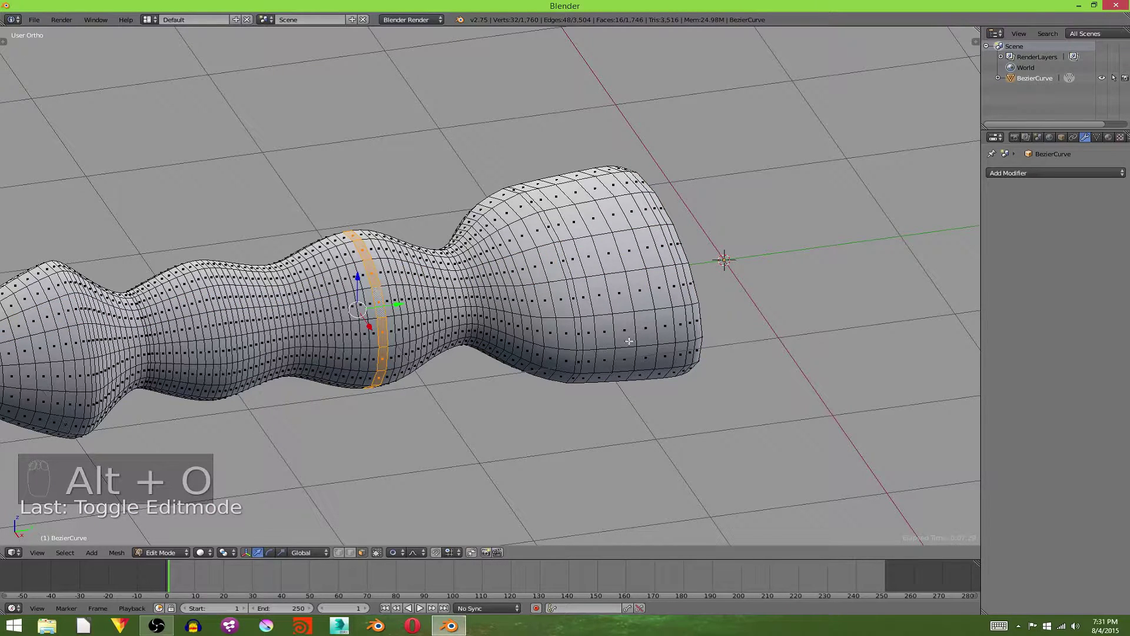
key("s")
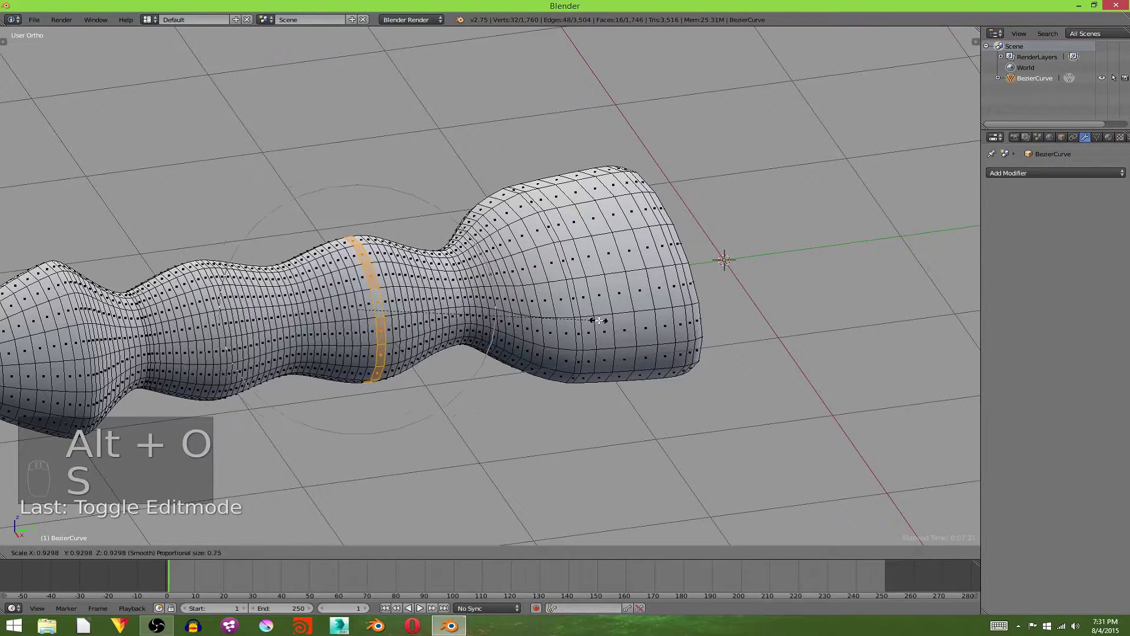
left_click(591, 321)
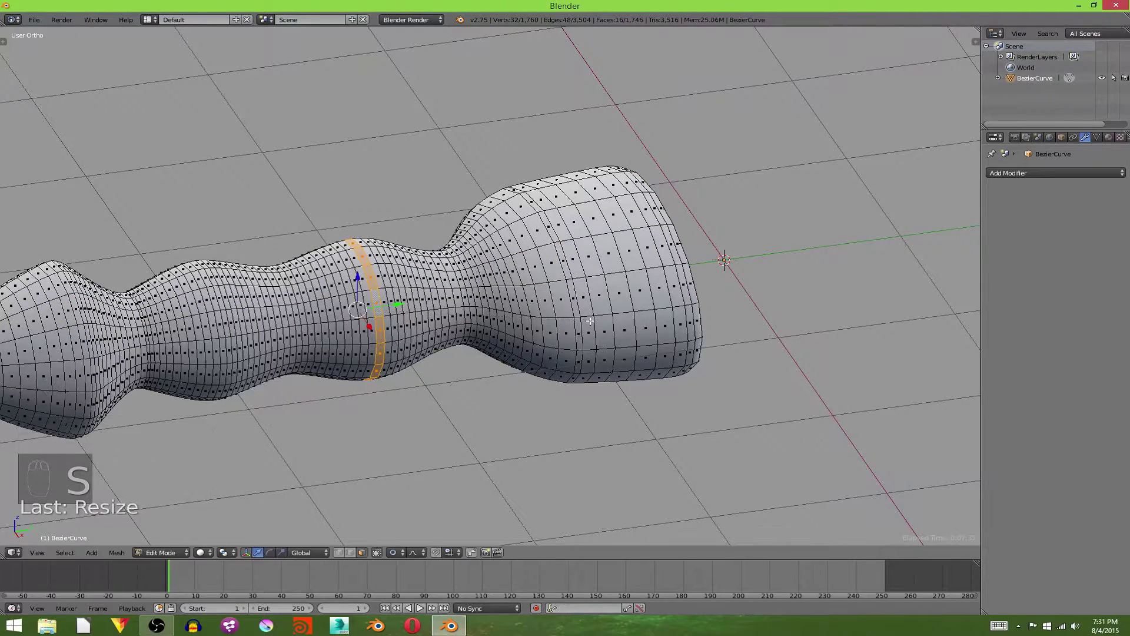
right_click(219, 310, "alt+shift")
key("ctrl+z")
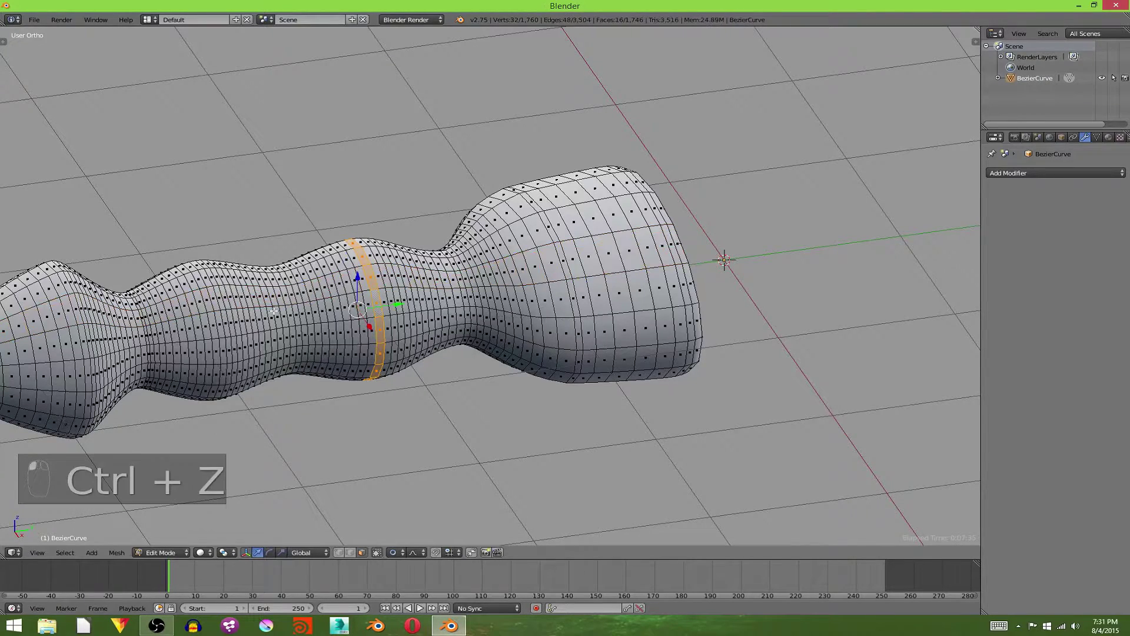
Clear the selection and box-select all faces of the wavy middle grip between the two necks in wireframe right view
key("KP_3")
middle_click_drag(196, 241, 436, 275, "shift")
scroll(435, 275, "up", 2)
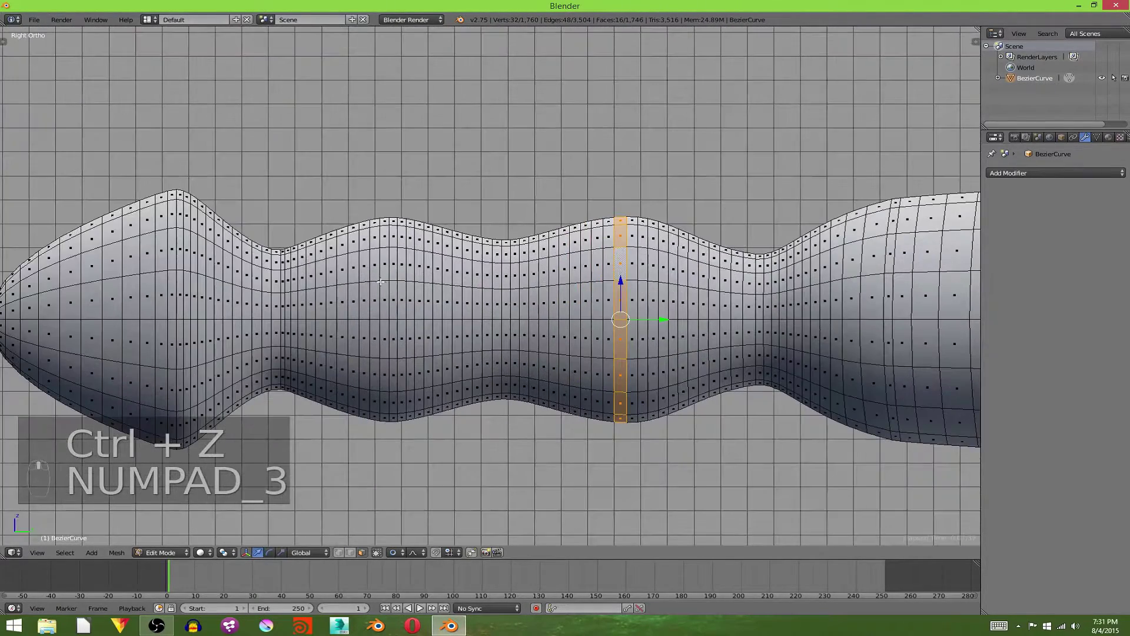
right_click(385, 279, "alt+shift")
key("a")
key("a")
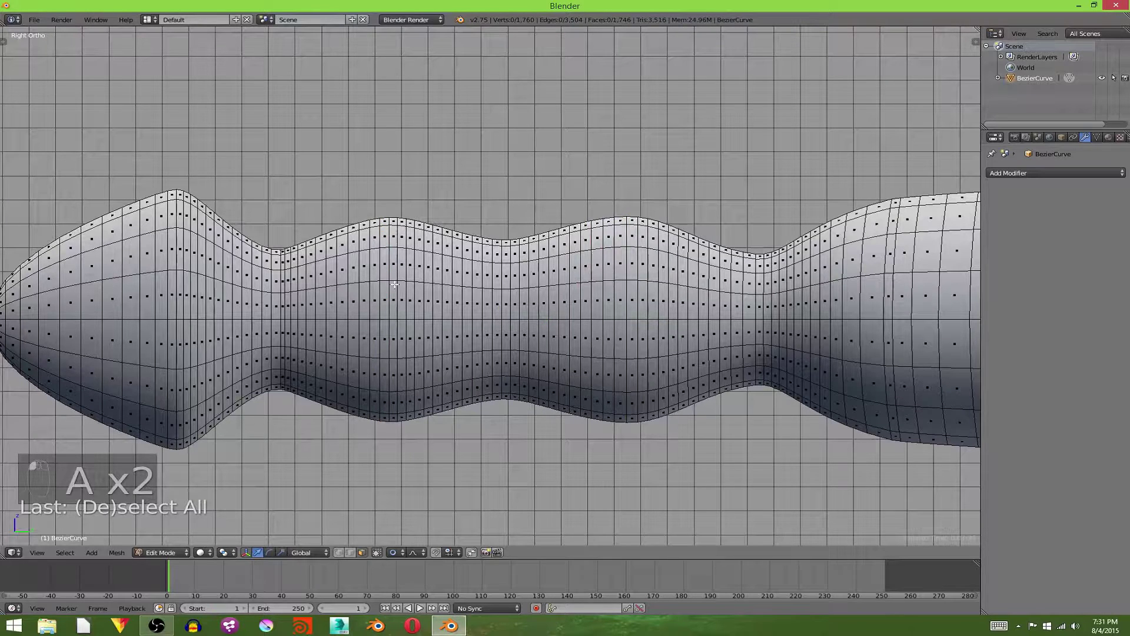
key("z")
key("z")
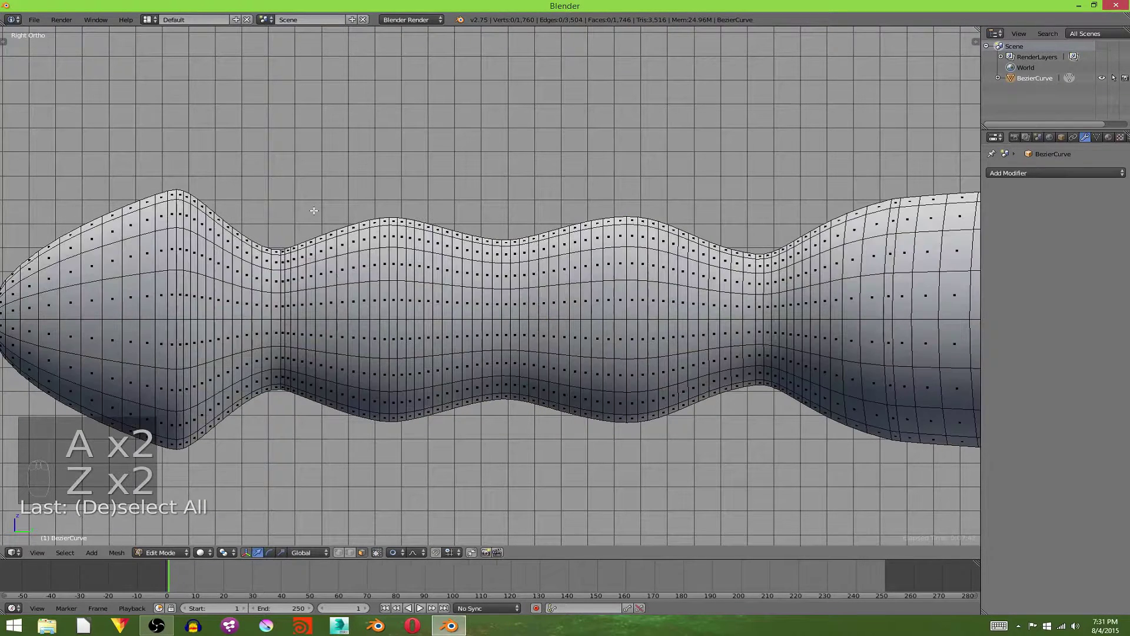
key("z")
key("b")
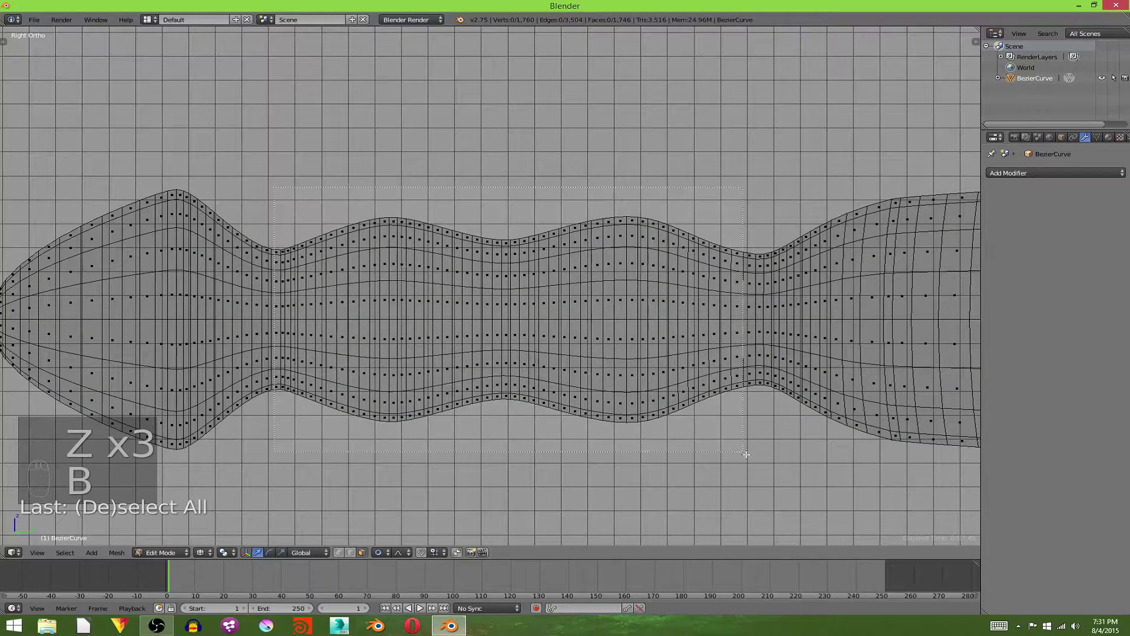
left_click_drag(765, 459, 763, 458)
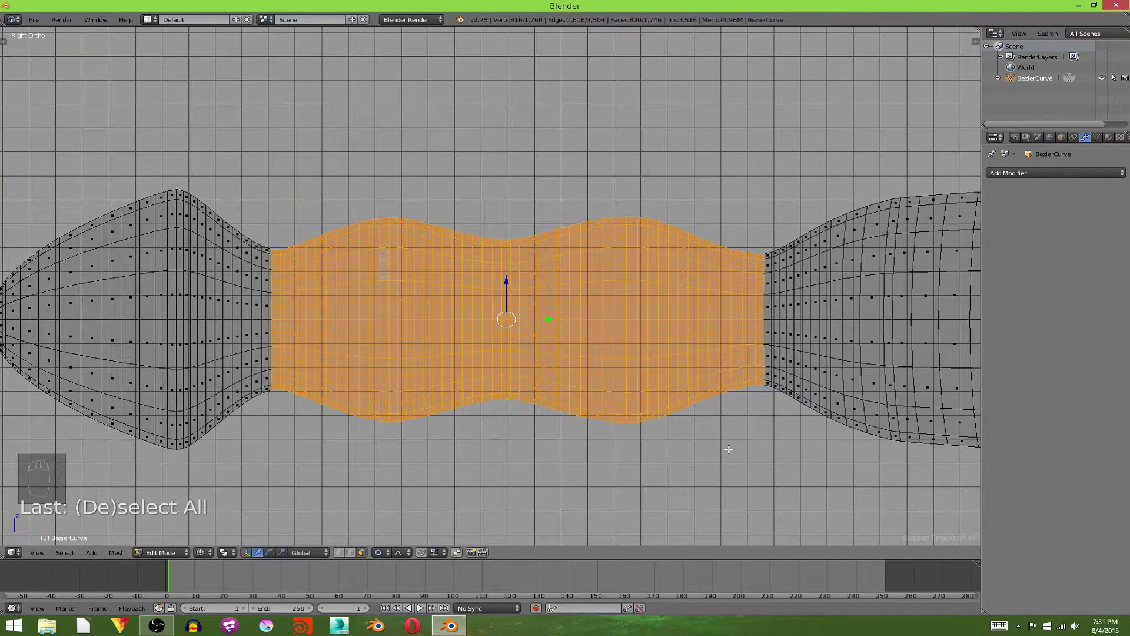
Duplicate the selected grip faces in place, separate the copy into its own object, and return to Object Mode
key("shift+d")
right_click(796, 395)
key("p")
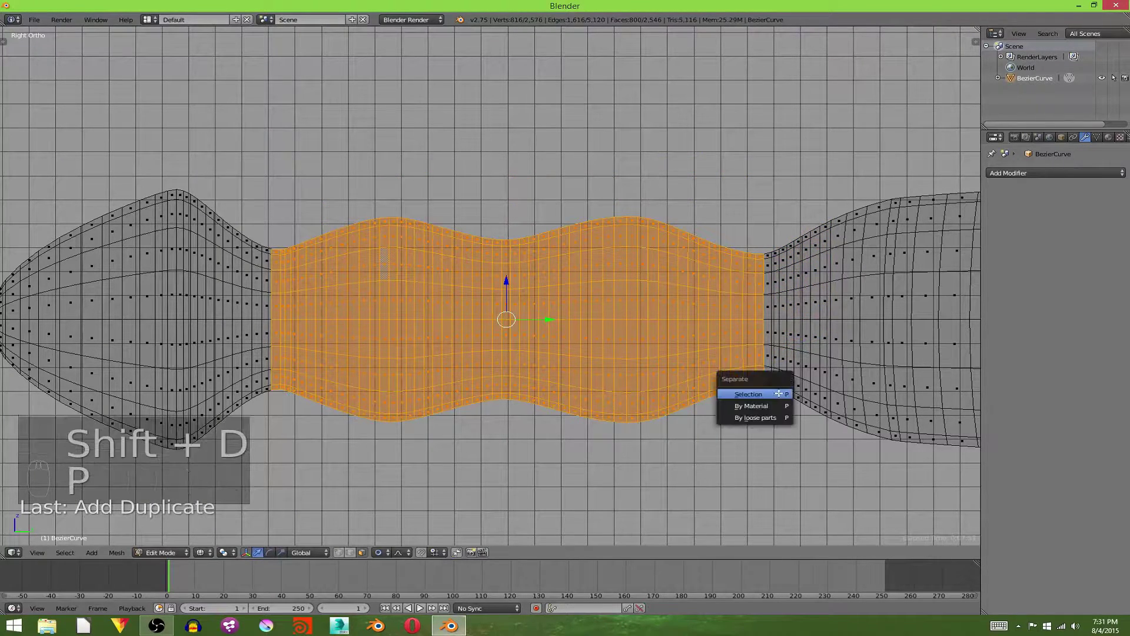
left_click(777, 392)
key("Tab")
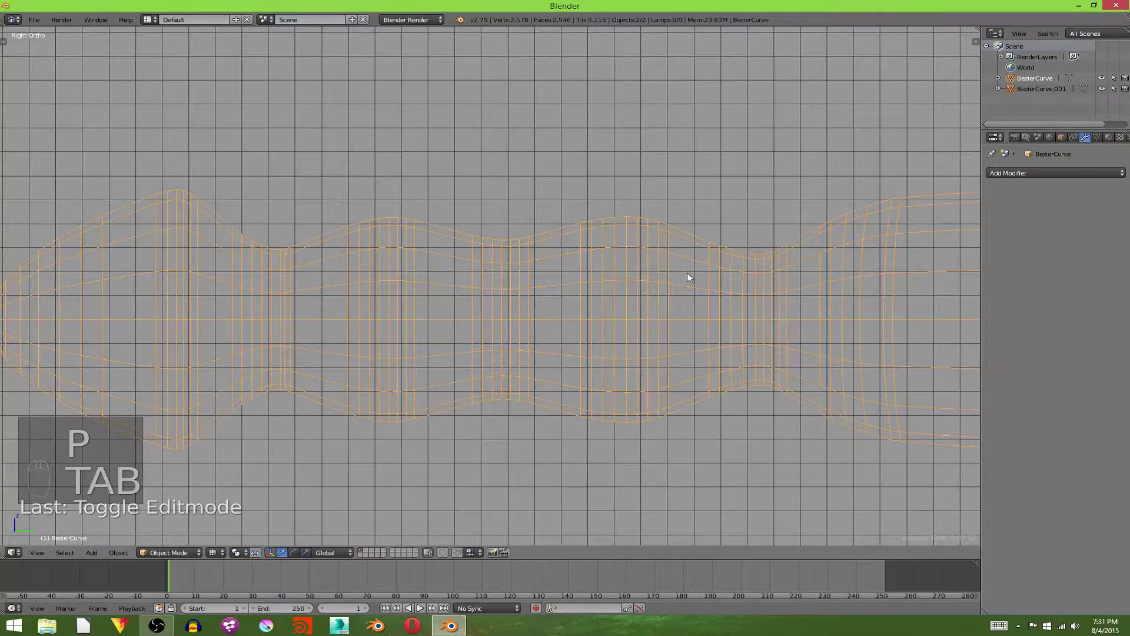
Return to solid shading, select the separated grip sleeve, and try moving it away from the handle
middle_click_drag(687, 273, 746, 337)
key("z")
right_click(671, 299)
scroll(659, 304, "down", 3)
key("g")
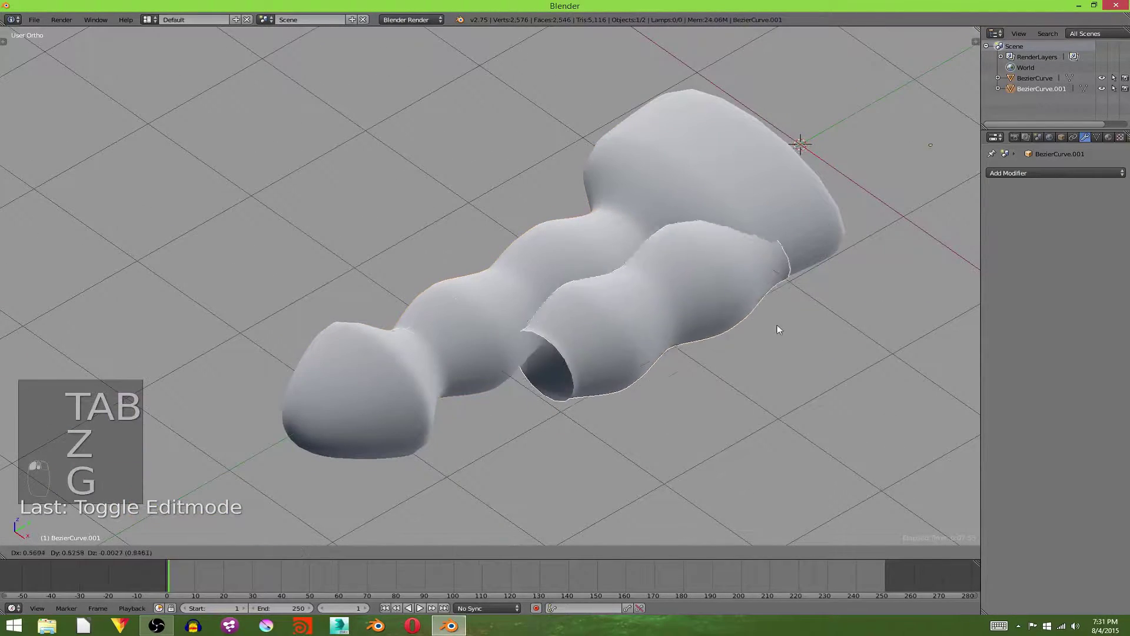
right_click(496, 122)
Select two adjacent face loops around the crest of each of the sleeve's two bulges in Edit Mode
middle_click_drag(557, 236, 585, 260)
key("Tab")
scroll(588, 268, "up", 3)
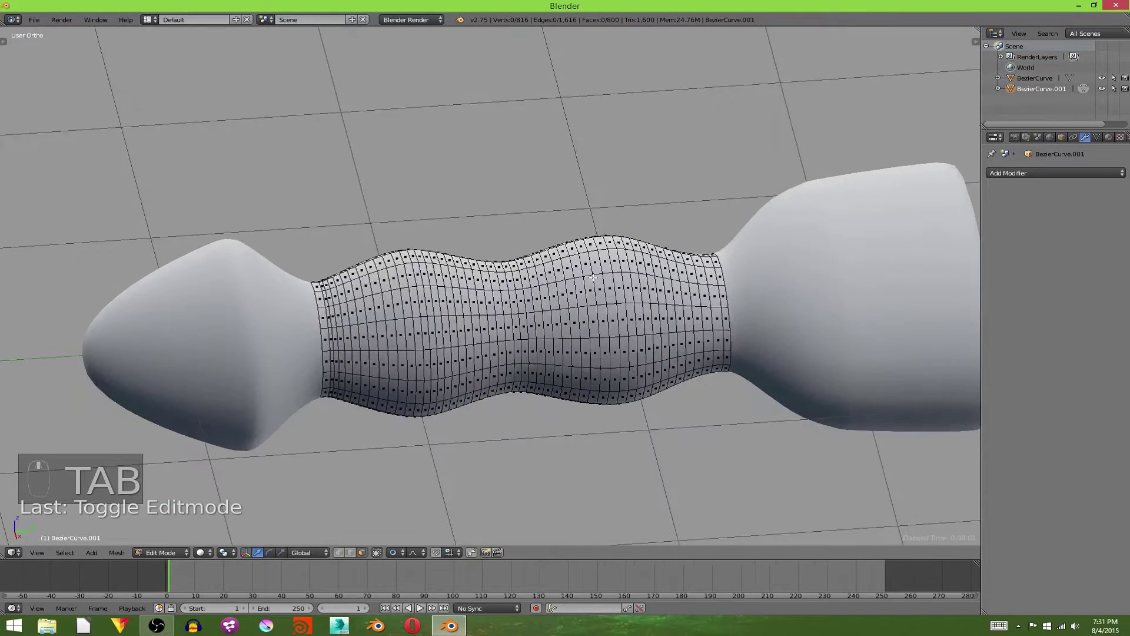
right_click(614, 271, "alt")
right_click(603, 271, "alt+shift")
key("ctrl+z")
right_click(606, 272, "alt+shift")
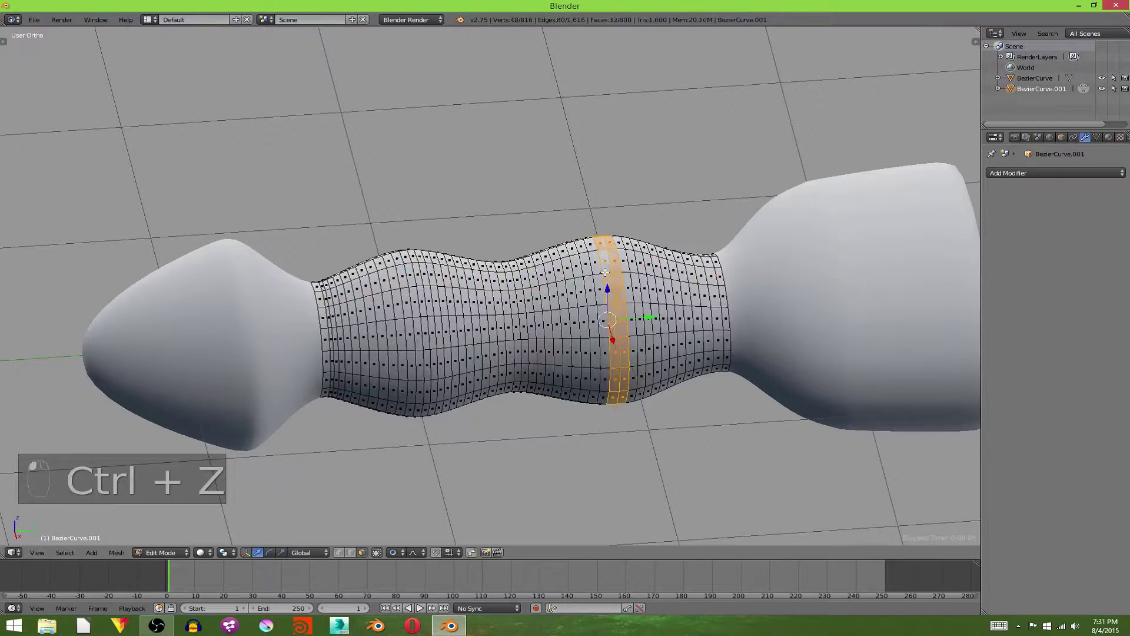
right_click(411, 288, "alt+shift")
right_click(416, 288, "alt+shift")
middle_click_drag(416, 288, 515, 283)
Extrude the selected bulge rings in place, try scaling them without the Y axis, and disable proportional editing
key("e")
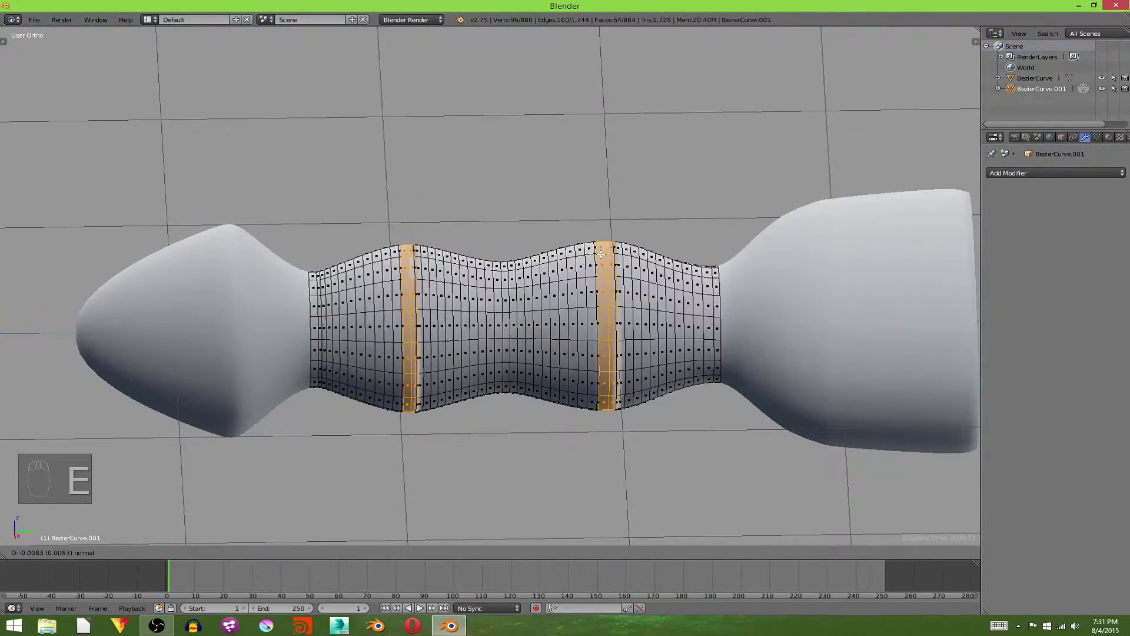
key("s")
key("shift+y")
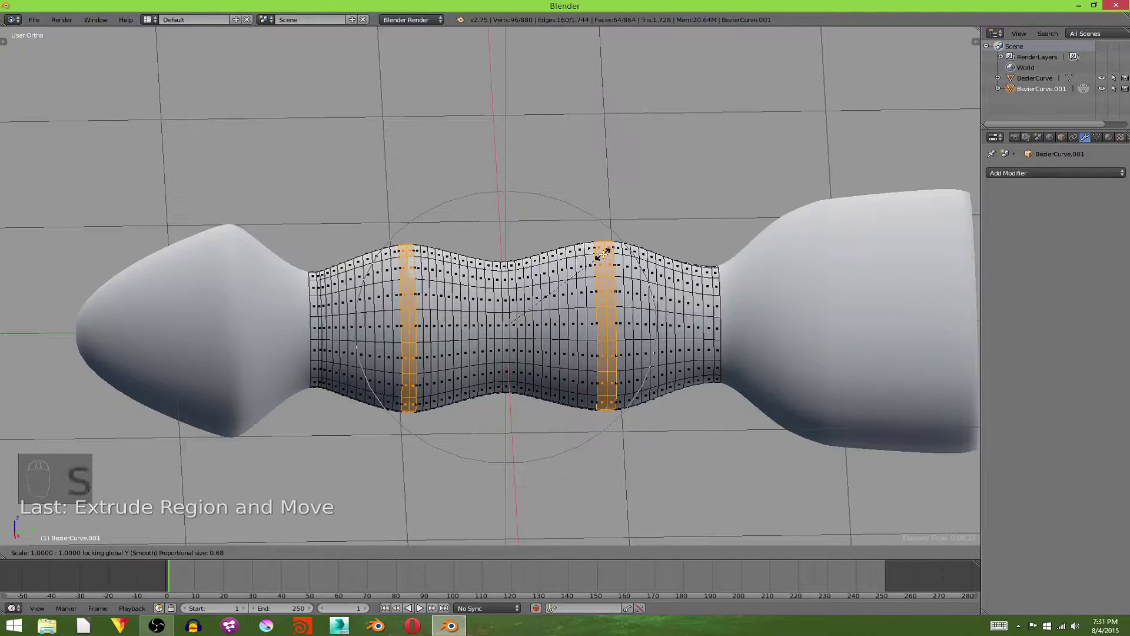
right_click(603, 253)
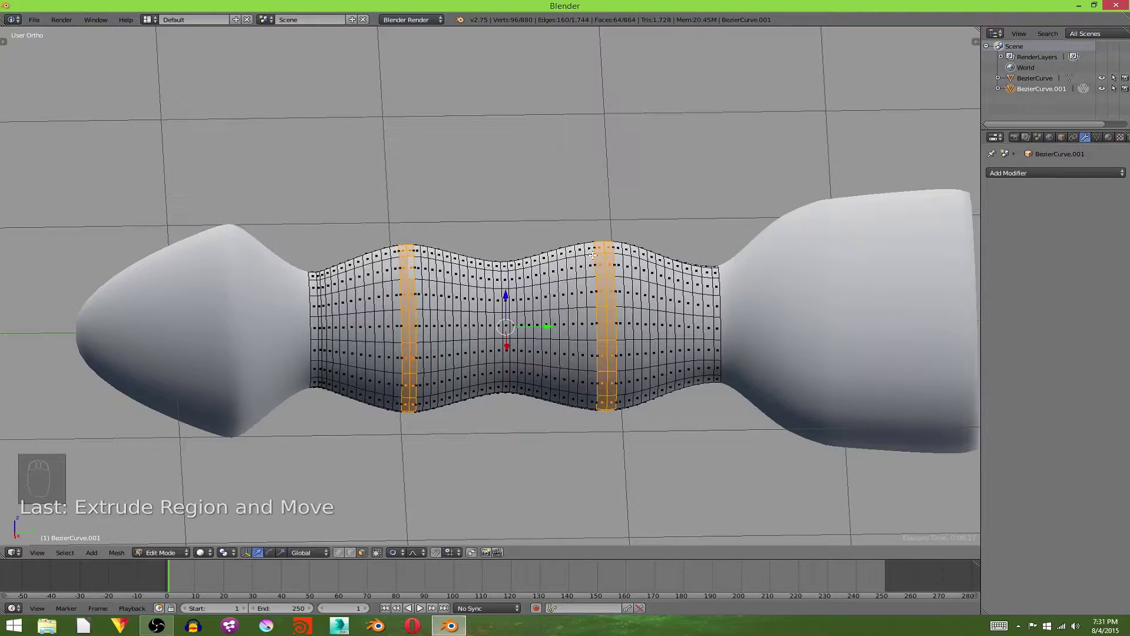
key("alt+o")
left_click(399, 553)
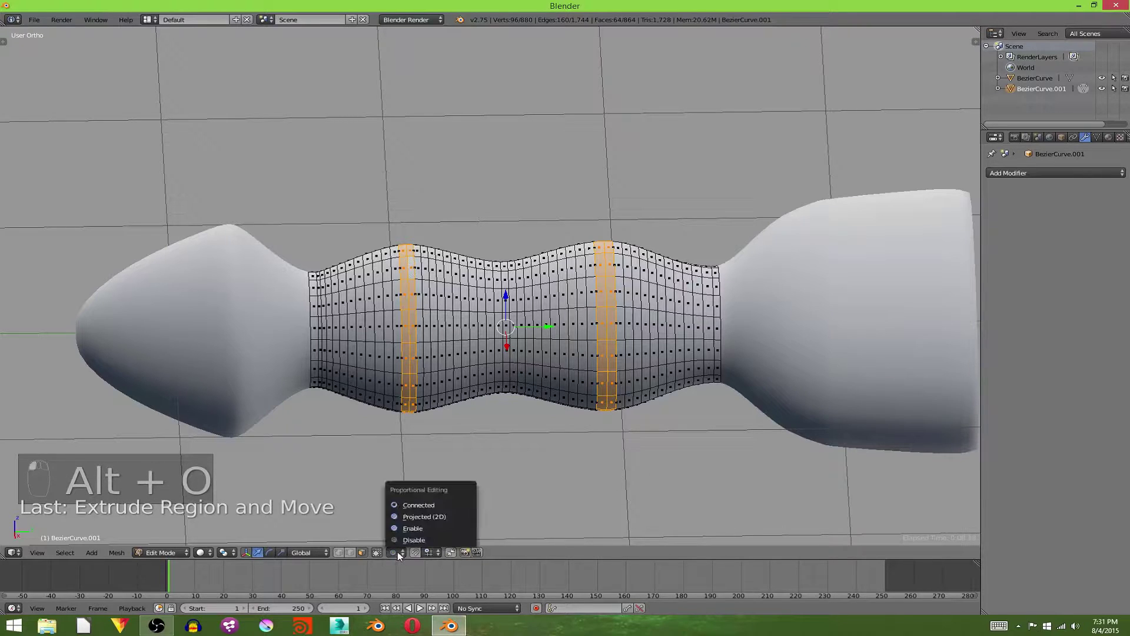
left_click(419, 505)
left_click(399, 552)
left_click(406, 540)
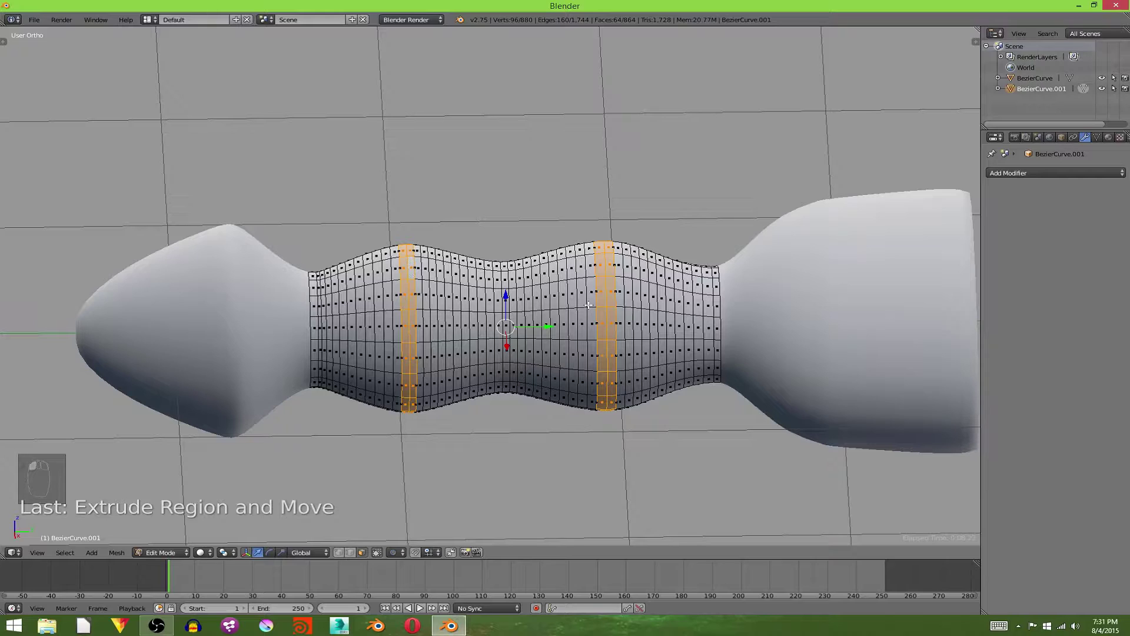
Extrude the bulge rings and scale them to about 1.04 excluding Y to form raised bands, then check them in Object Mode
key("e")
key("shift+y")
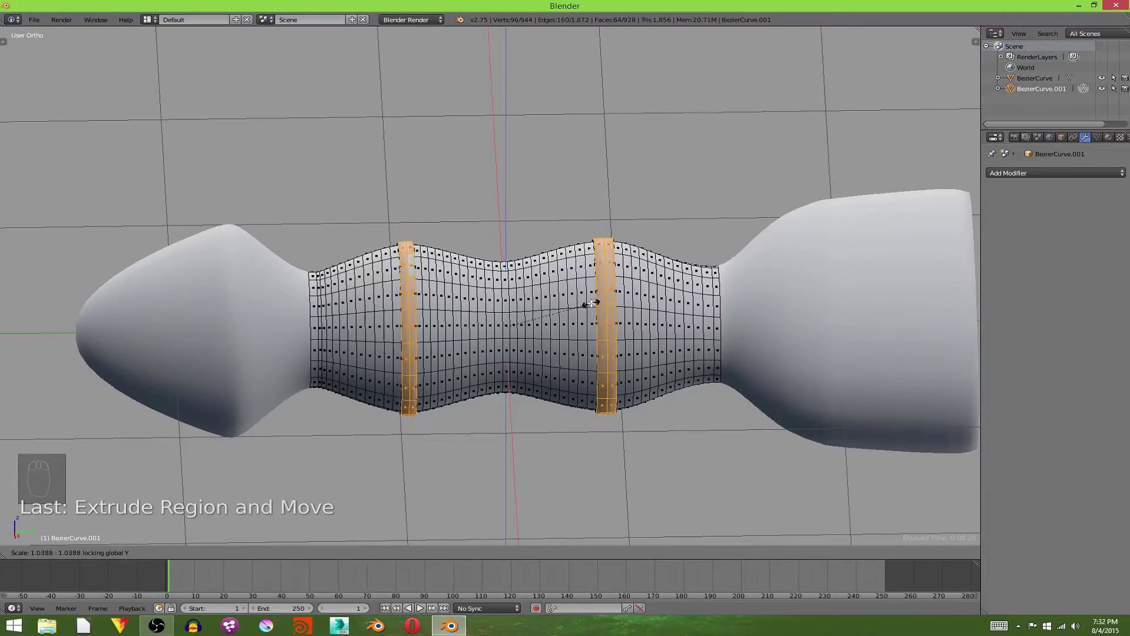
left_click(592, 304)
mouse_move(591, 304)
middle_mouse_down()
mouse_move(878, 203)
mouse_move(752, 193)
mouse_move(601, 332)
mouse_move(572, 300)
middle_mouse_up()
key("s")
right_click(618, 300)
key("a")
mouse_move(612, 300)
middle_mouse_down()
mouse_move(570, 269)
mouse_move(558, 292)
mouse_move(674, 299)
mouse_move(598, 301)
middle_mouse_up()
key("Tab")
key("Tab")
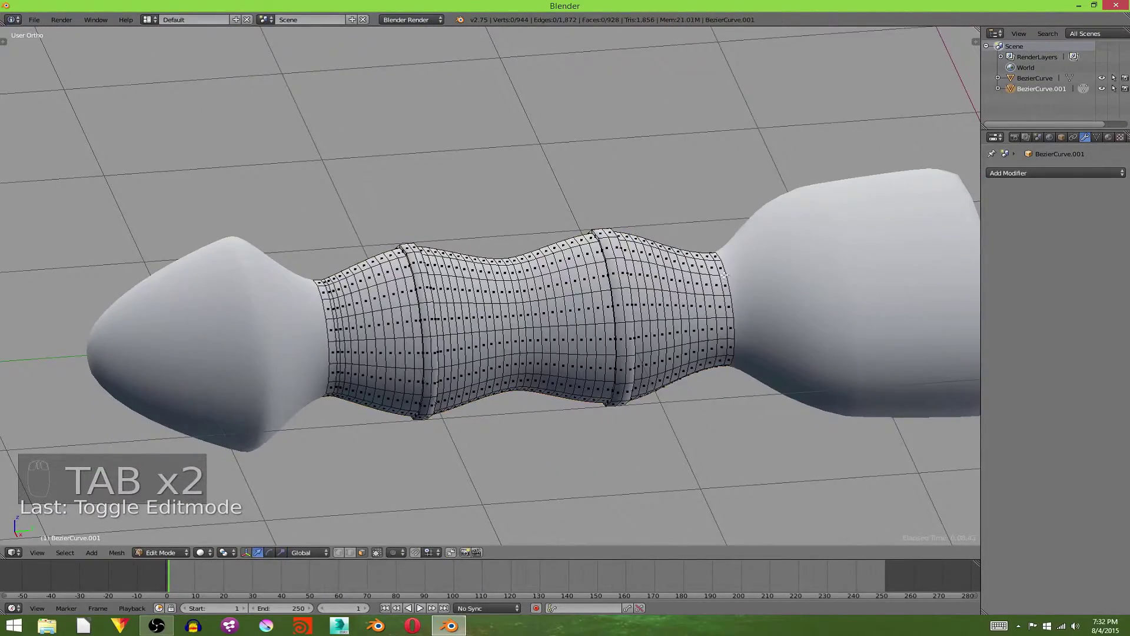
Select the face loop at each end of the sleeve, extrude both, and scale them to about 1.07 excluding Y
right_click(724, 275, "alt")
right_click(321, 297, "alt+shift")
middle_click_drag(357, 298, 486, 337)
key("e")
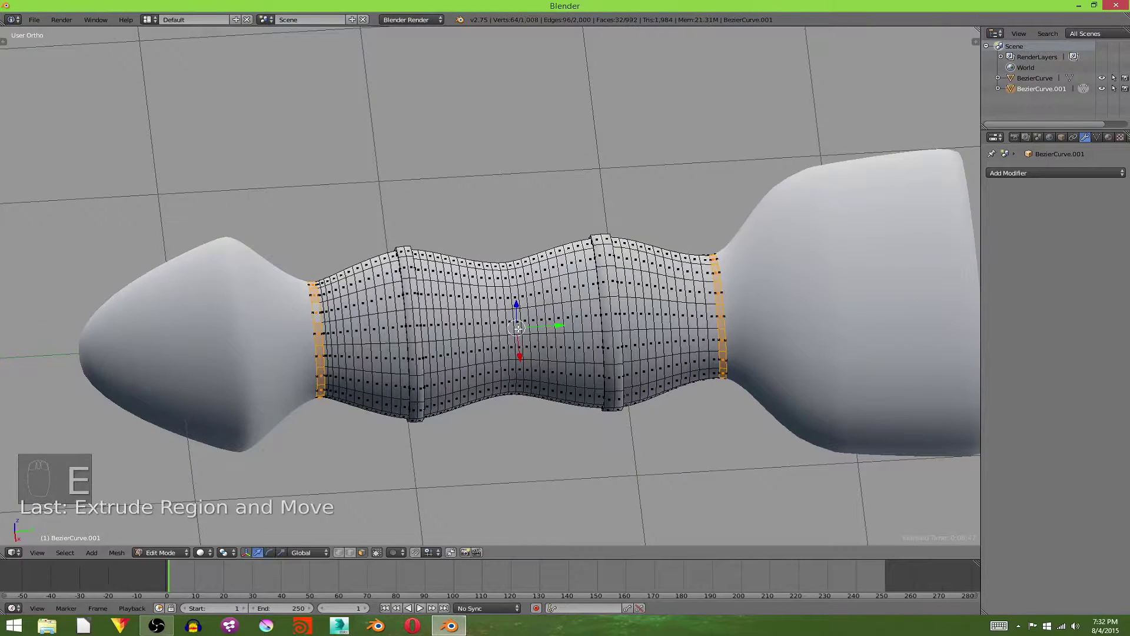
key("s")
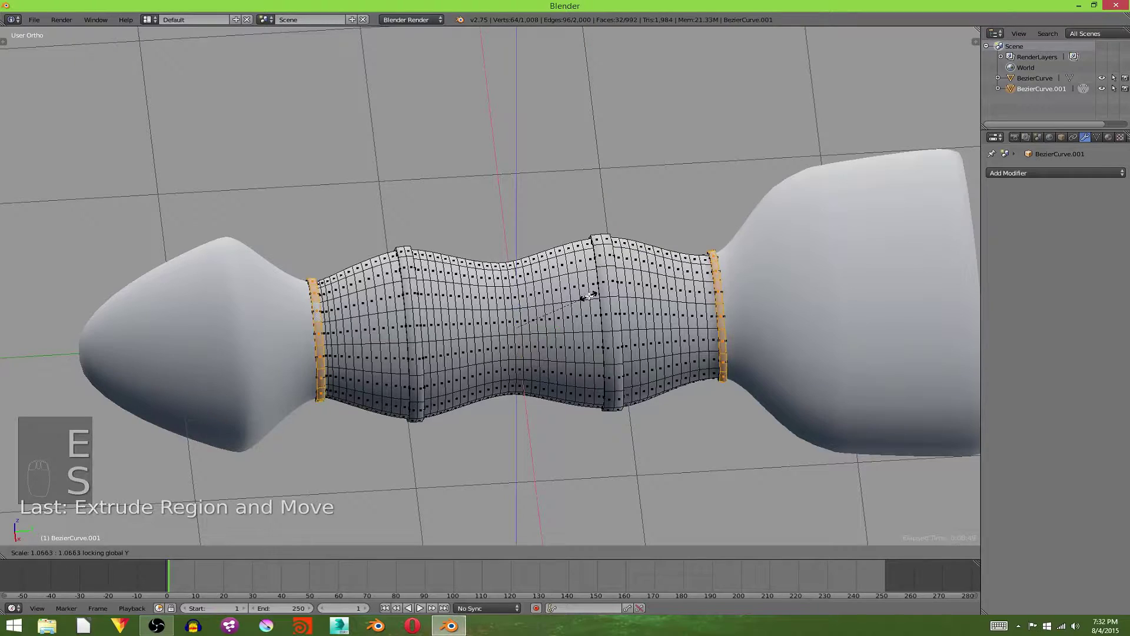
left_click(591, 297)
Examine the overall handle and its raised bands from several angles in Object Mode
key("Tab")
mouse_move(588, 321)
middle_mouse_down()
mouse_move(532, 299)
mouse_move(290, 320)
mouse_move(315, 255)
mouse_move(542, 310)
mouse_move(487, 363)
mouse_move(663, 285)
mouse_move(584, 340)
middle_mouse_up()
scroll(634, 306, "down", 4)
scroll(608, 271, "down", 4)
mouse_move(608, 271)
middle_mouse_down()
mouse_move(567, 282)
mouse_move(608, 295)
mouse_move(548, 320)
mouse_move(596, 275)
middle_mouse_up()
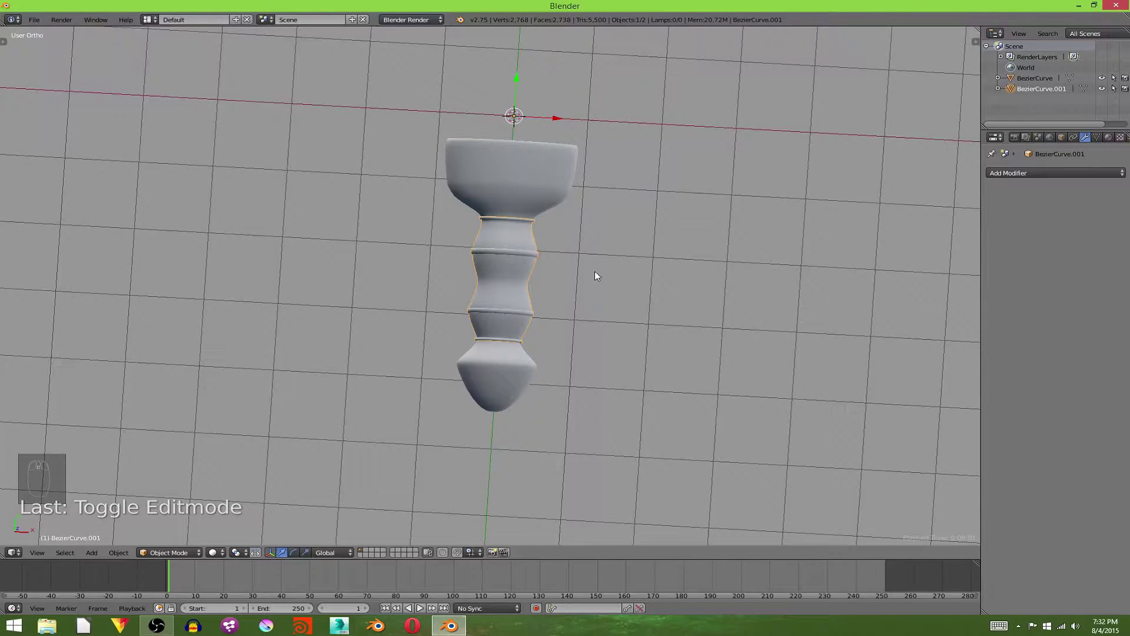
scroll(595, 274, "up", 4)
key("Tab")
key("Tab")
scroll(591, 270, "down", 4)
Select both the handle body and the sleeve and scale them along X to about 0.9
left_click(529, 173)
left_click(519, 238, "shift")
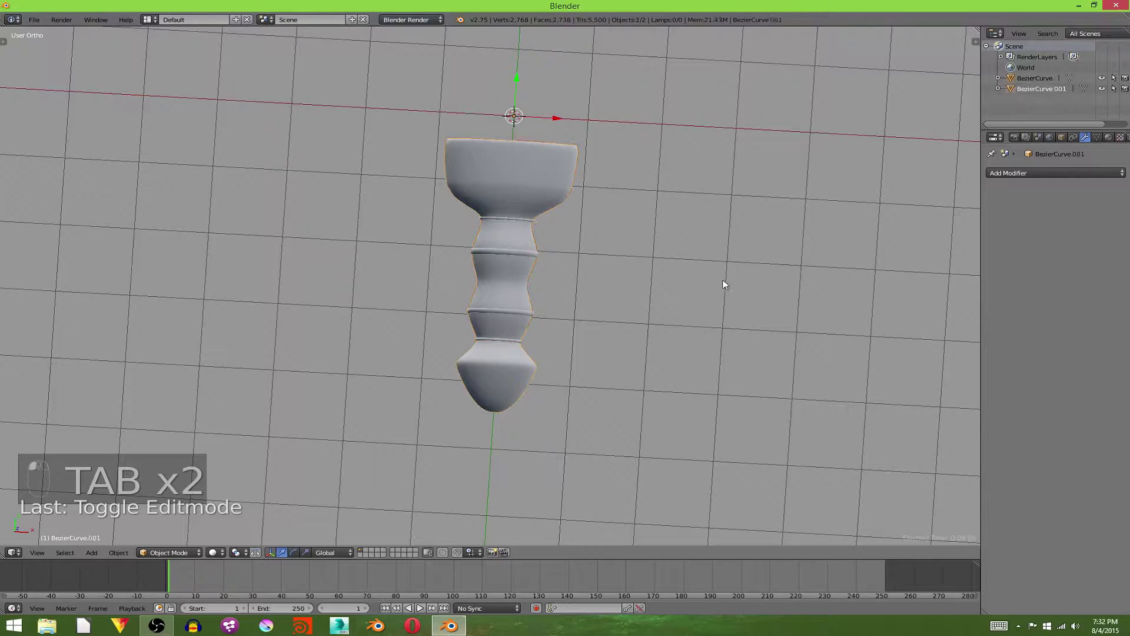
key("s")
key("x")
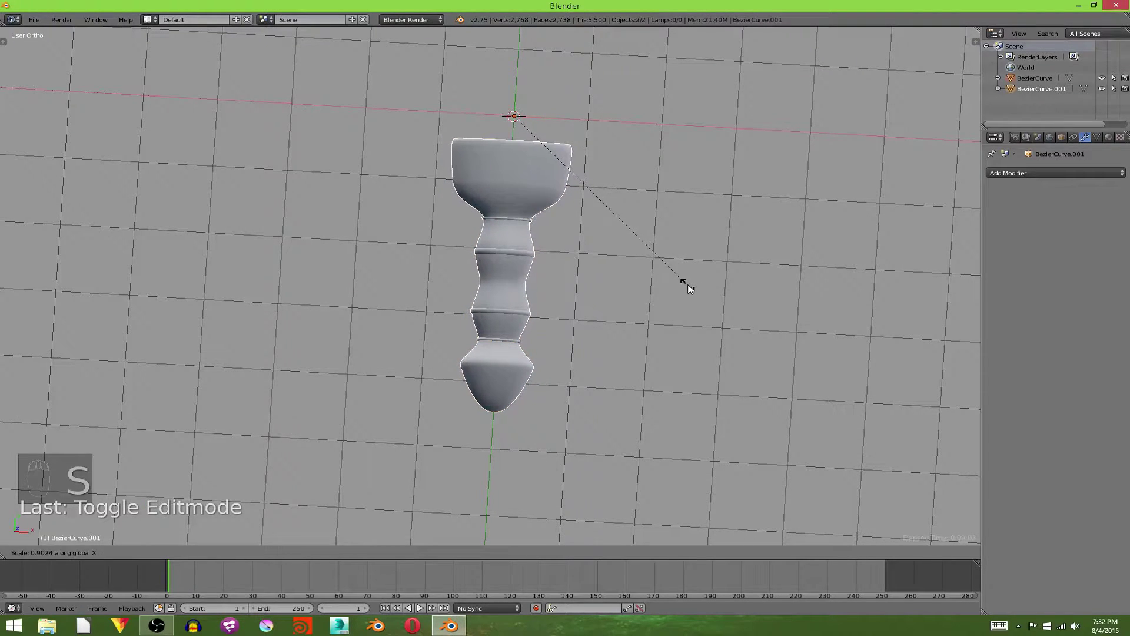
left_click(684, 282)
Deselect all objects in Object Mode and review the narrowed handle from different angles
middle_click_drag(701, 313, 593, 265)
key("Tab")
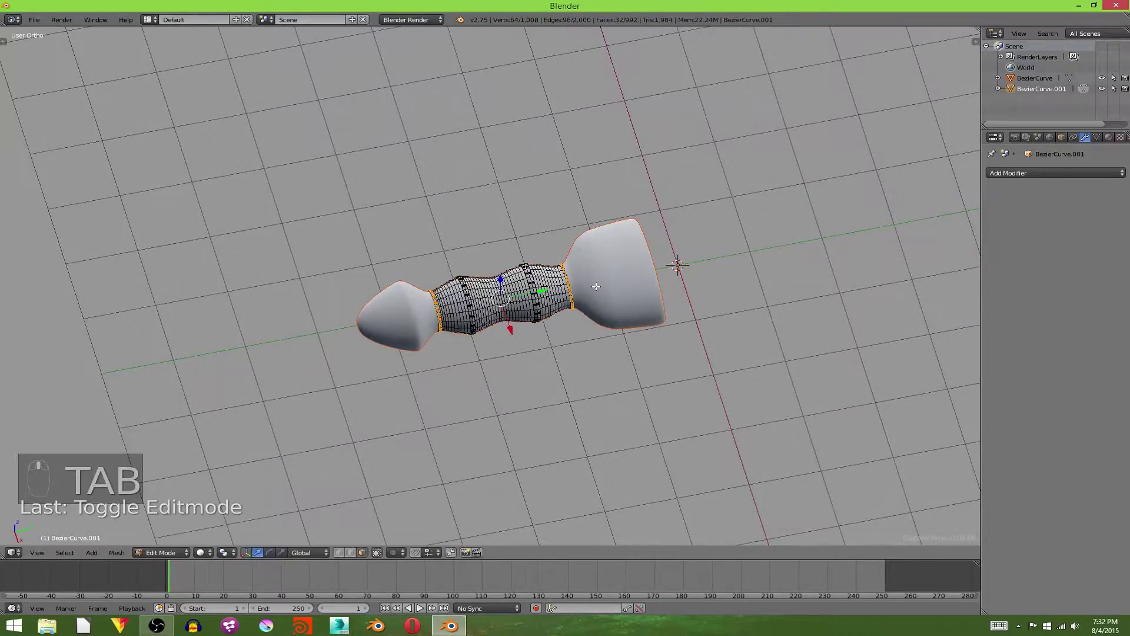
key("Tab")
key("a")
key("a")
key("a")
middle_click_drag(523, 257, 419, 504)
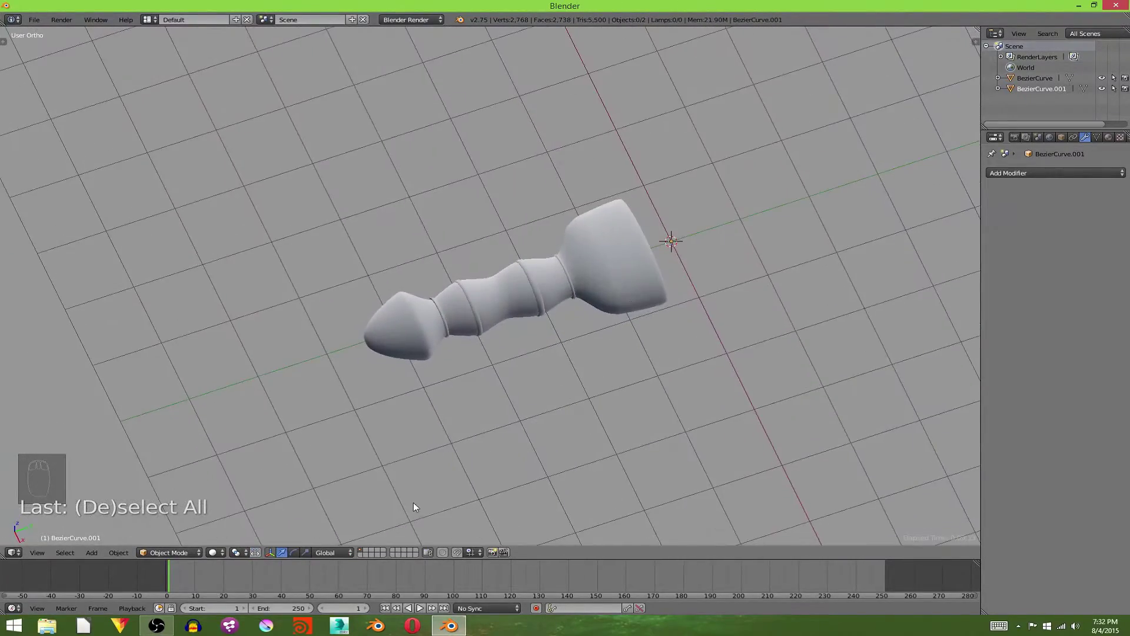
middle_click_drag(479, 346, 455, 532)
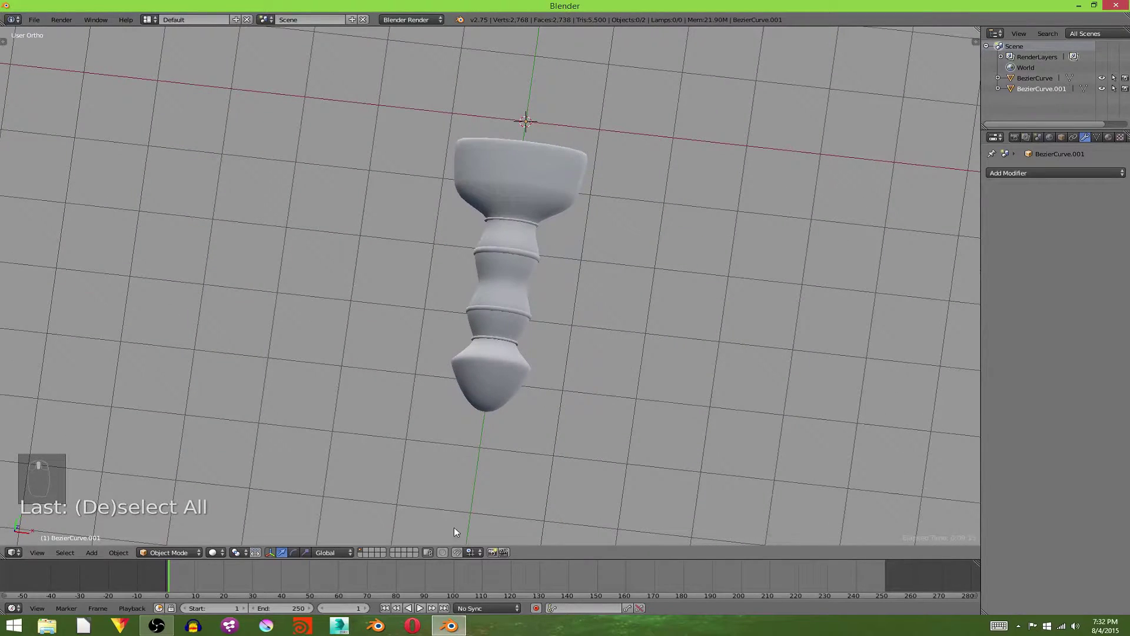
Switch to the empty second layer and add a mesh cube at the origin in front view
left_click(365, 552)
middle_click_drag(495, 377, 504, 323)
key("KP_7")
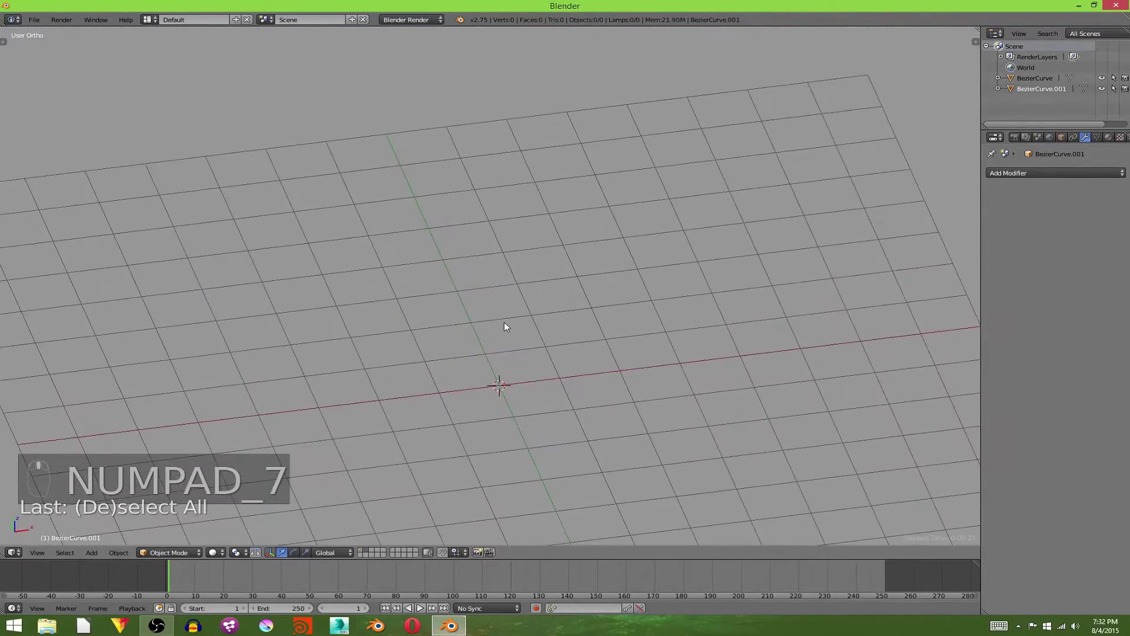
key("KP_1")
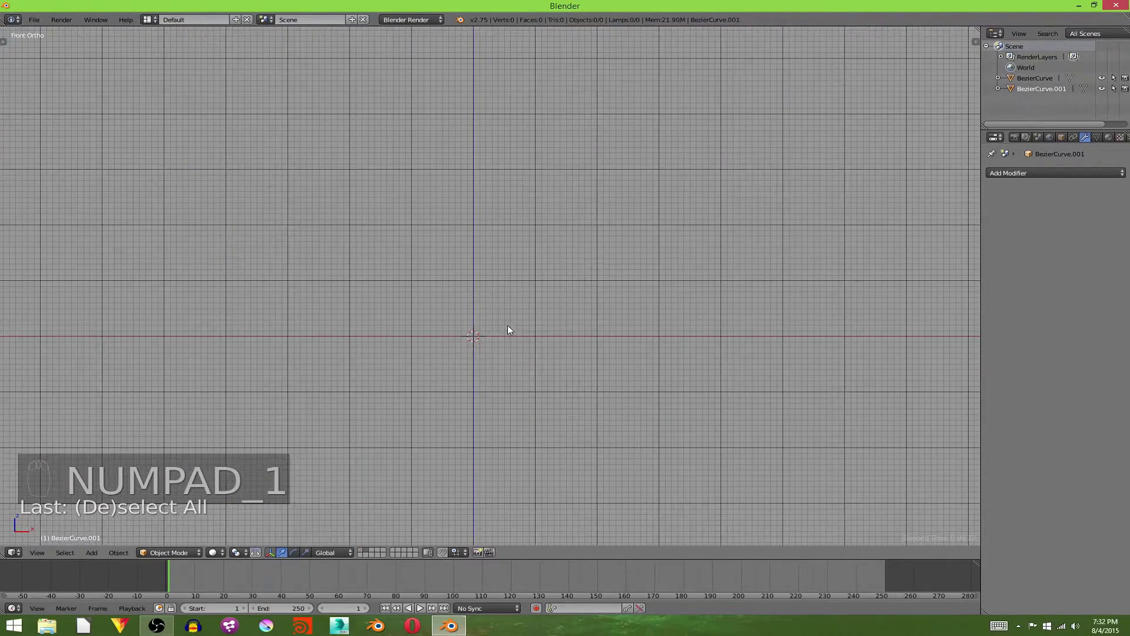
key("shift+a")
mouse_move(497, 315)
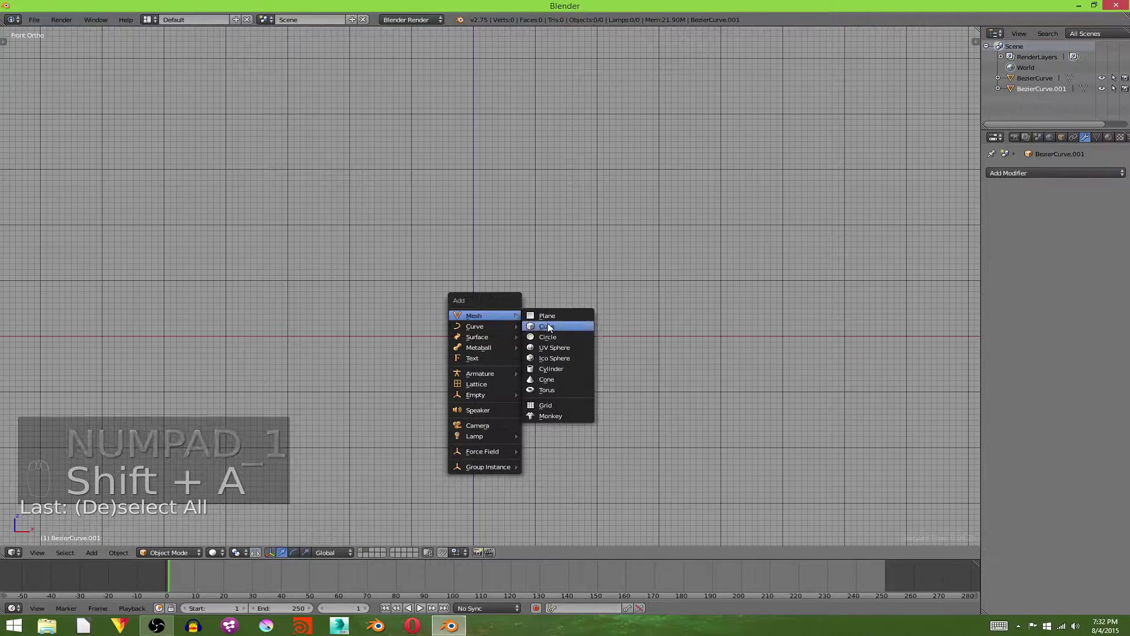
left_click(548, 328)
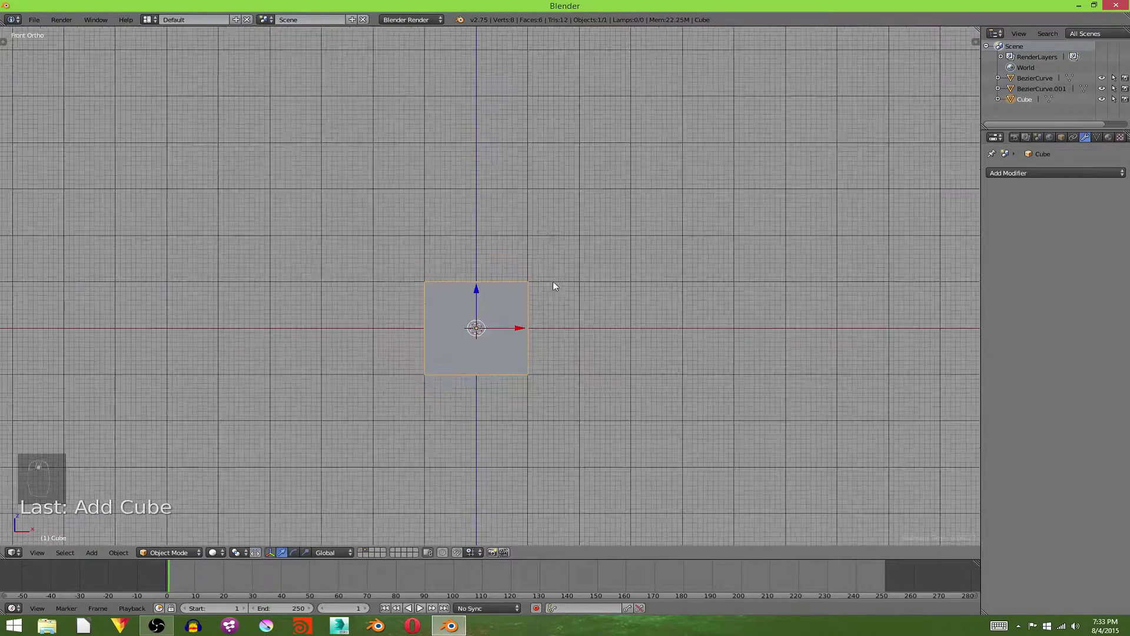
middle_click_drag(553, 298, 538, 271)
key("KP_1")
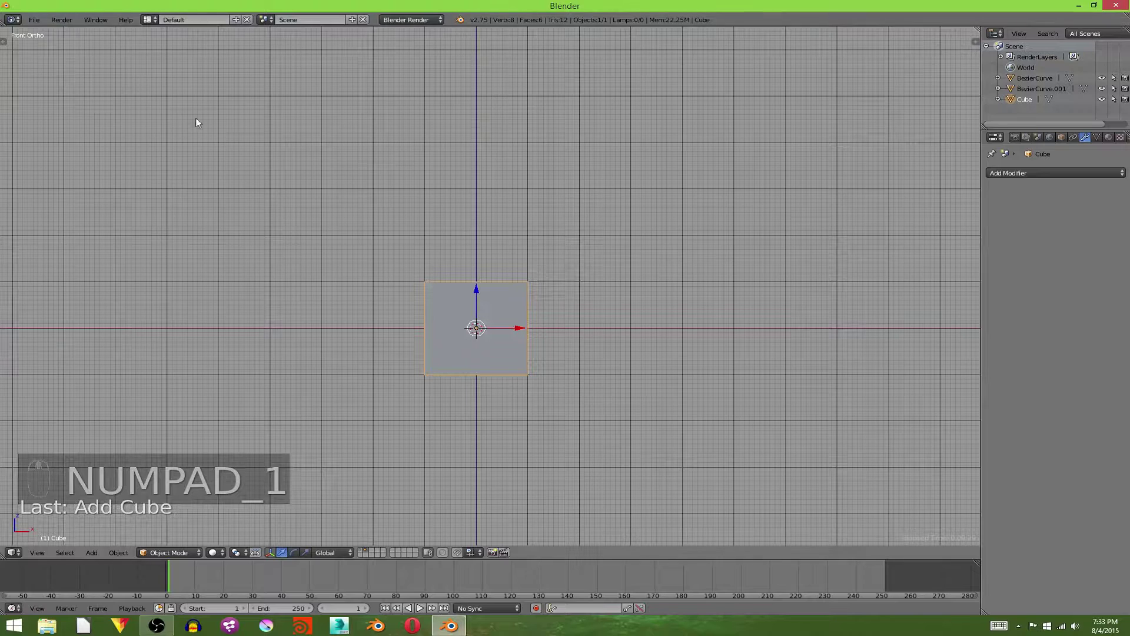
key("KP_7")
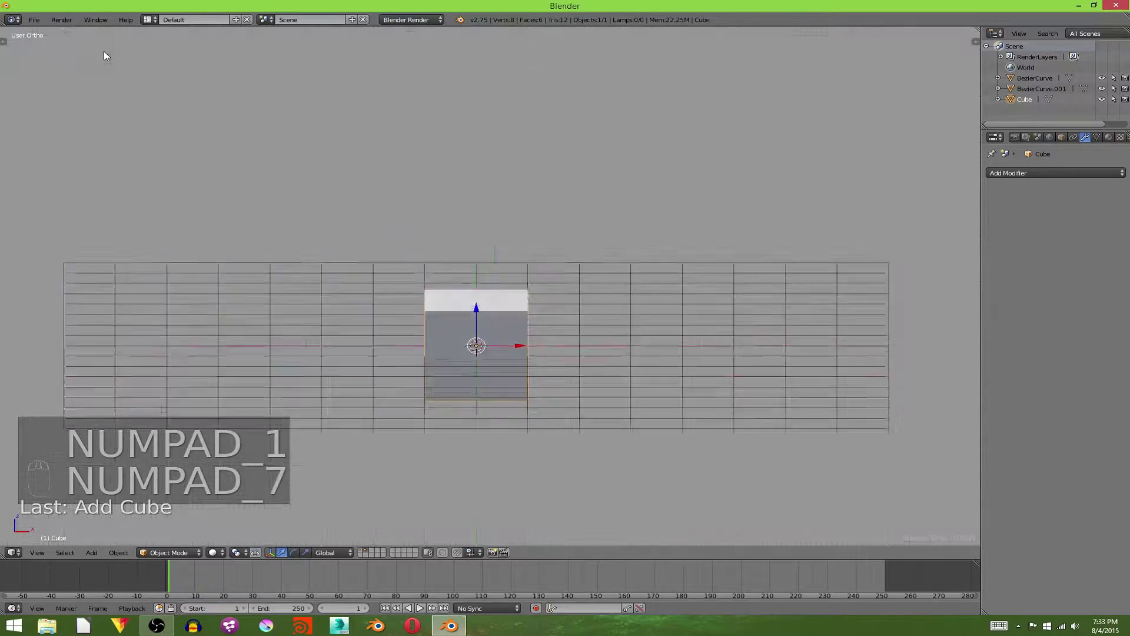
key("KP_1")
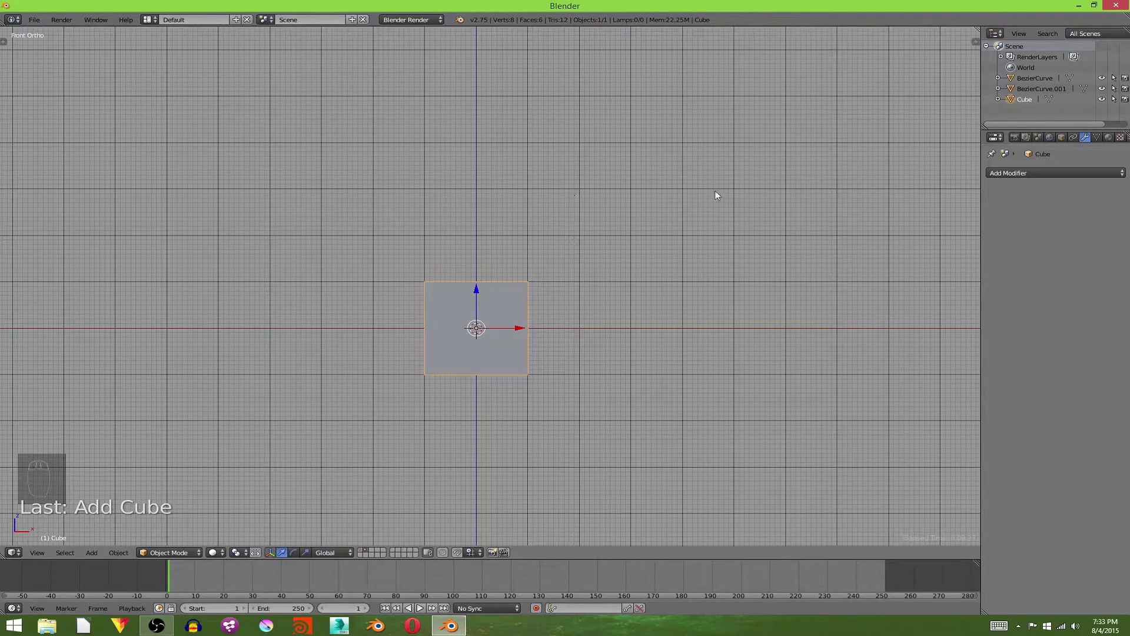
key("KP_5")
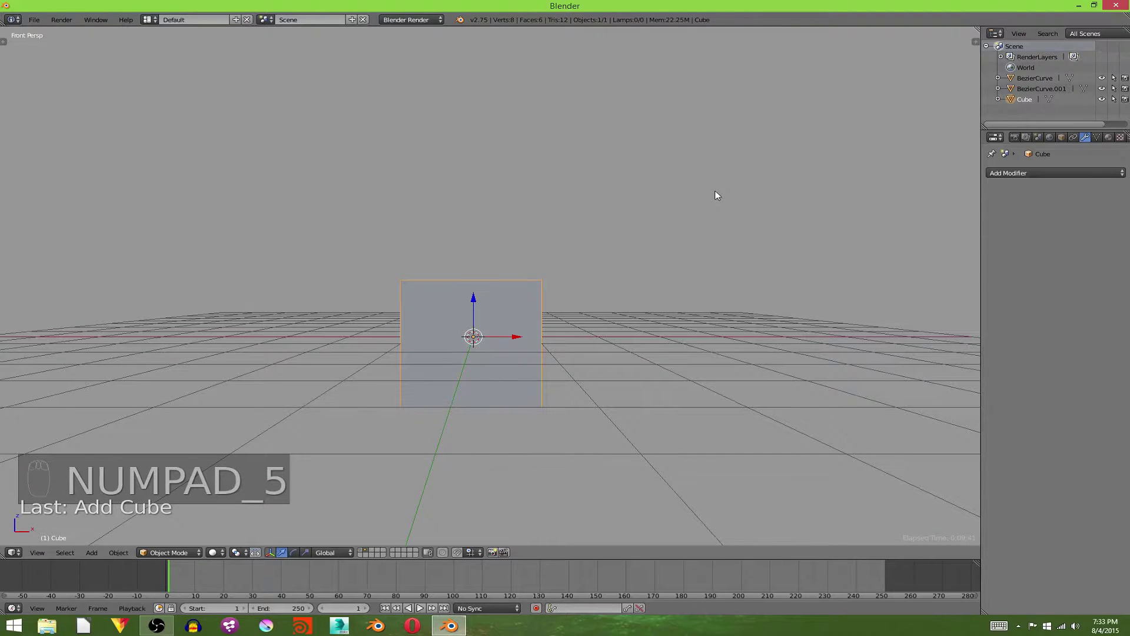
key("KP_5")
key("KP_5")
key("KP_5")
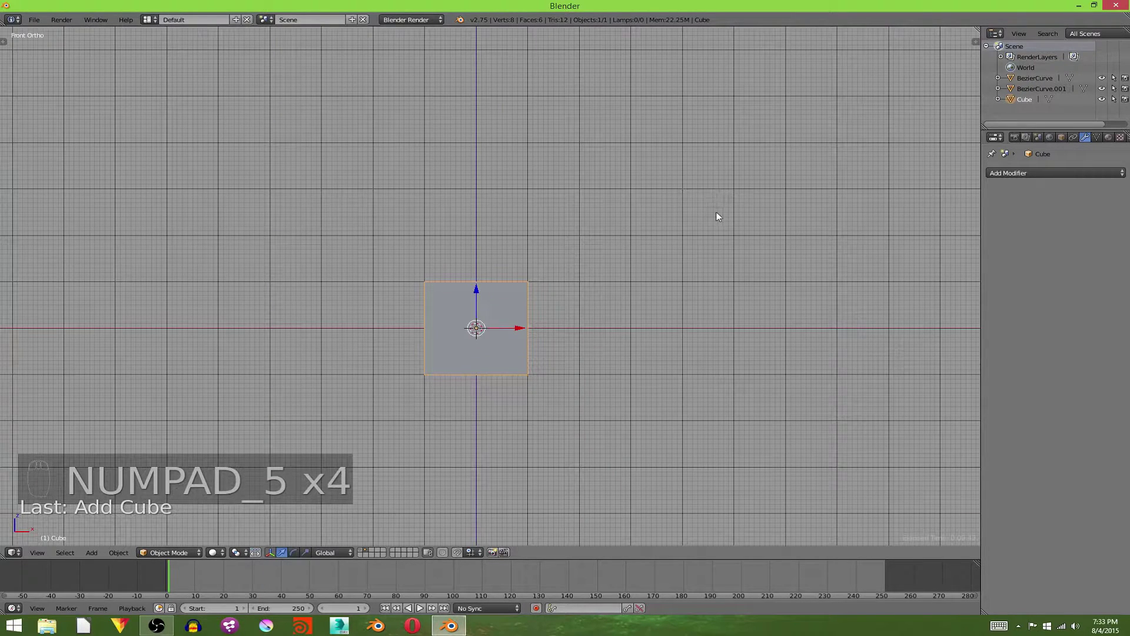
Scale the cube along Z into a thin slab about a tenth of its original height
scroll(685, 237, "up", 3)
middle_click_drag(675, 249, 717, 207, "shift")
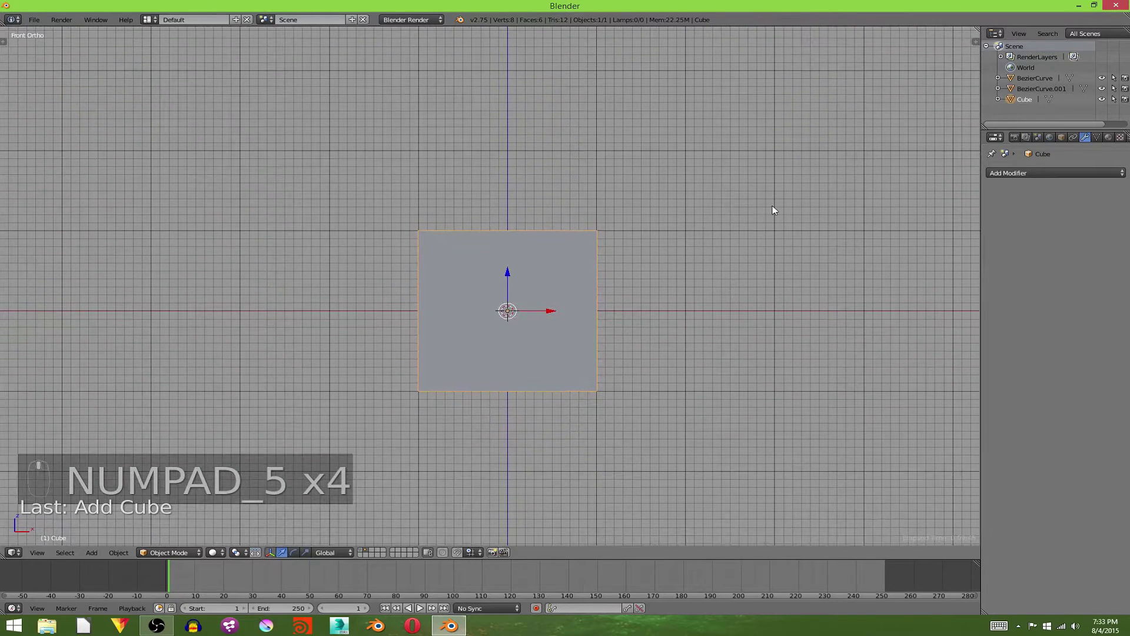
key("s")
key("z")
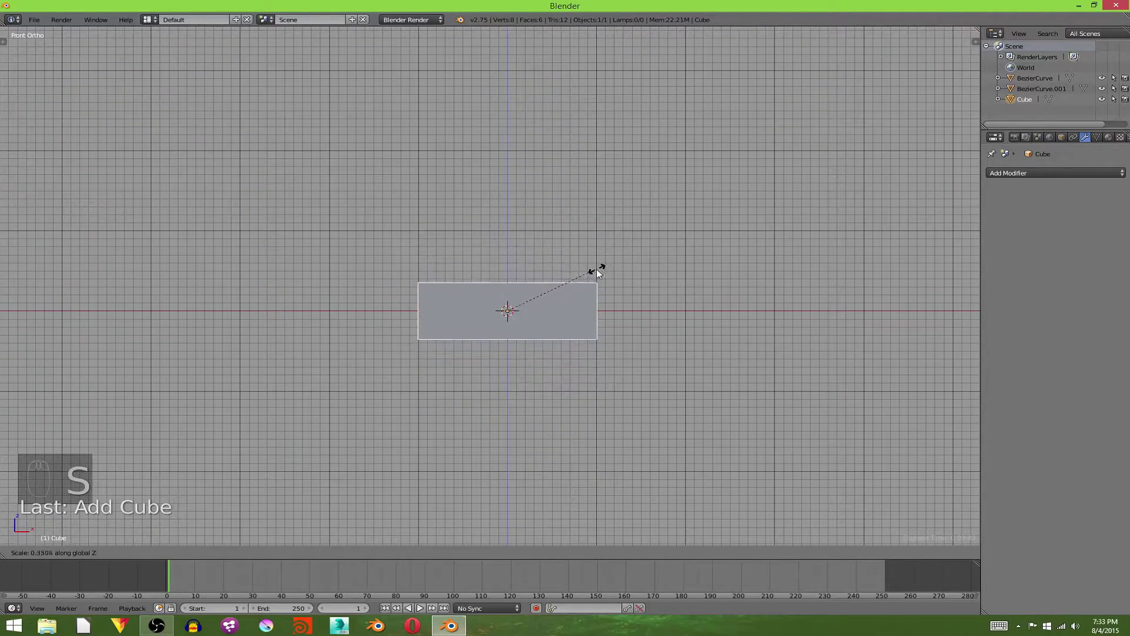
left_click(586, 305)
Add a centred lengthwise loop cut to the slab in Edit Mode without sliding it, and deselect everything
key("Tab")
key("a")
key("a")
scroll(583, 300, "up", 2)
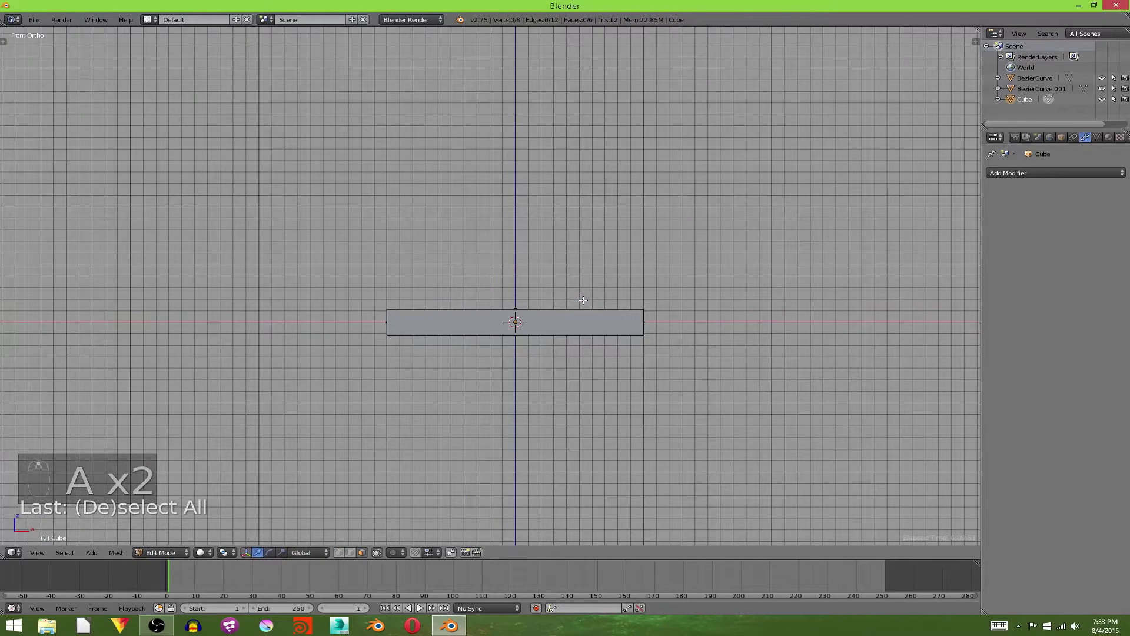
key("ctrl+r")
left_click(527, 310)
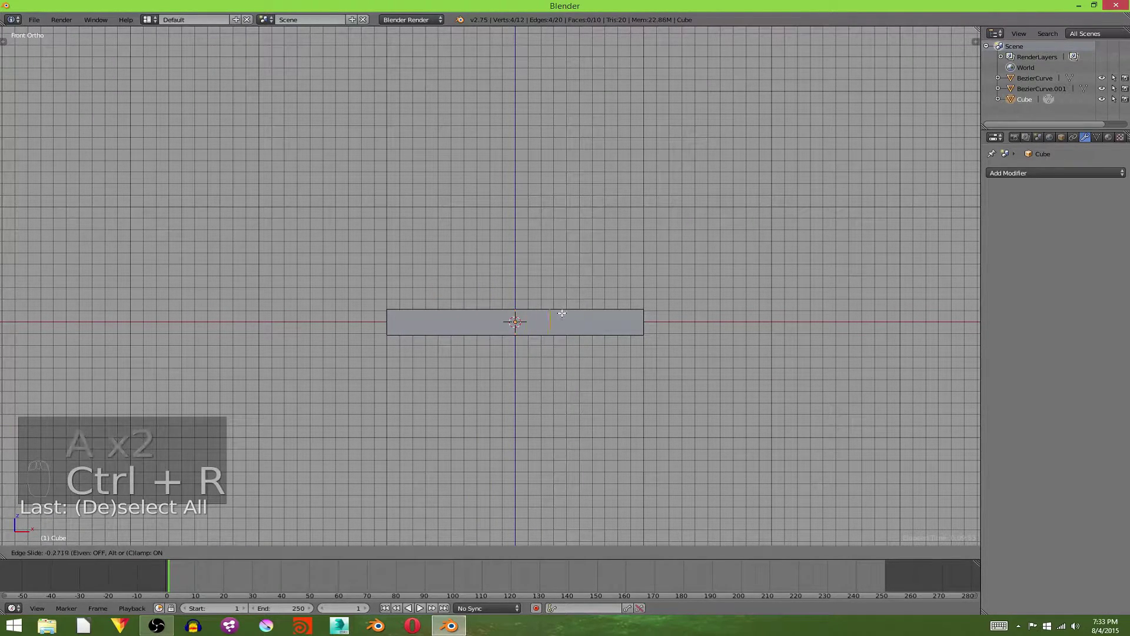
right_click(591, 323)
key("a")
middle_click_drag(613, 269, 561, 309)
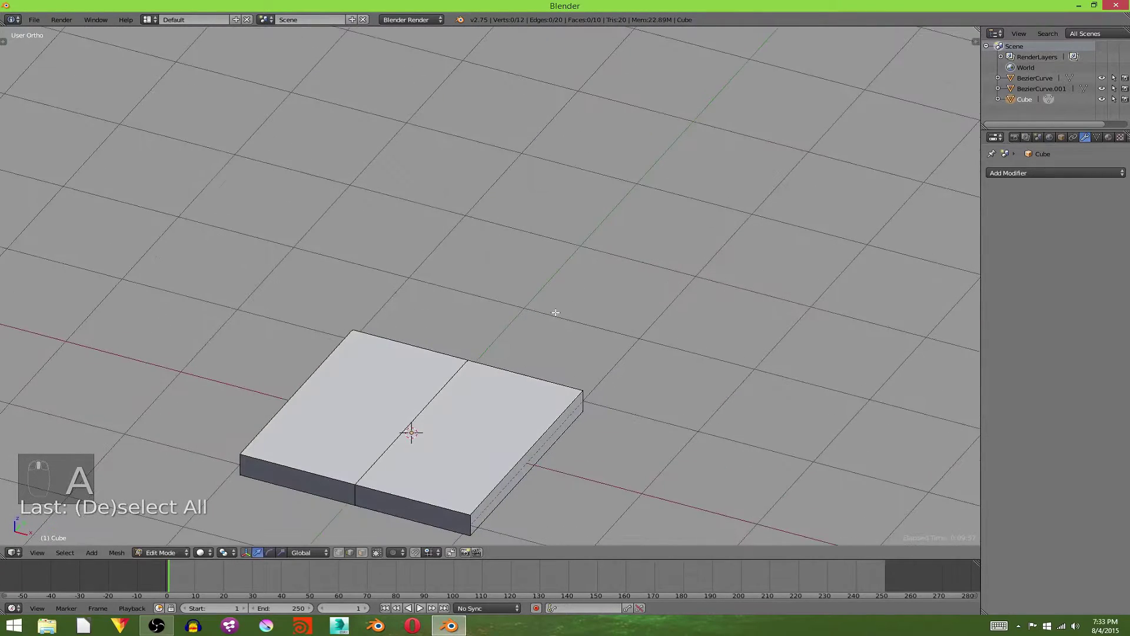
middle_click_drag(473, 353, 495, 338)
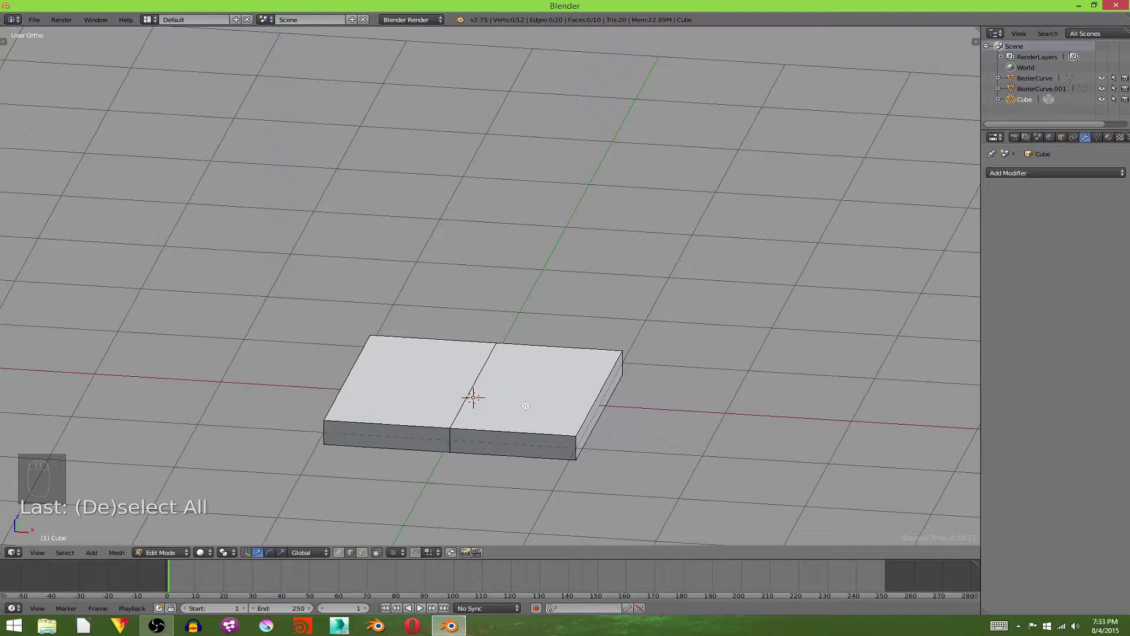
In face select mode, select the two opposite X side faces and scale them along Z to about a third of their height
left_click(35, 20)
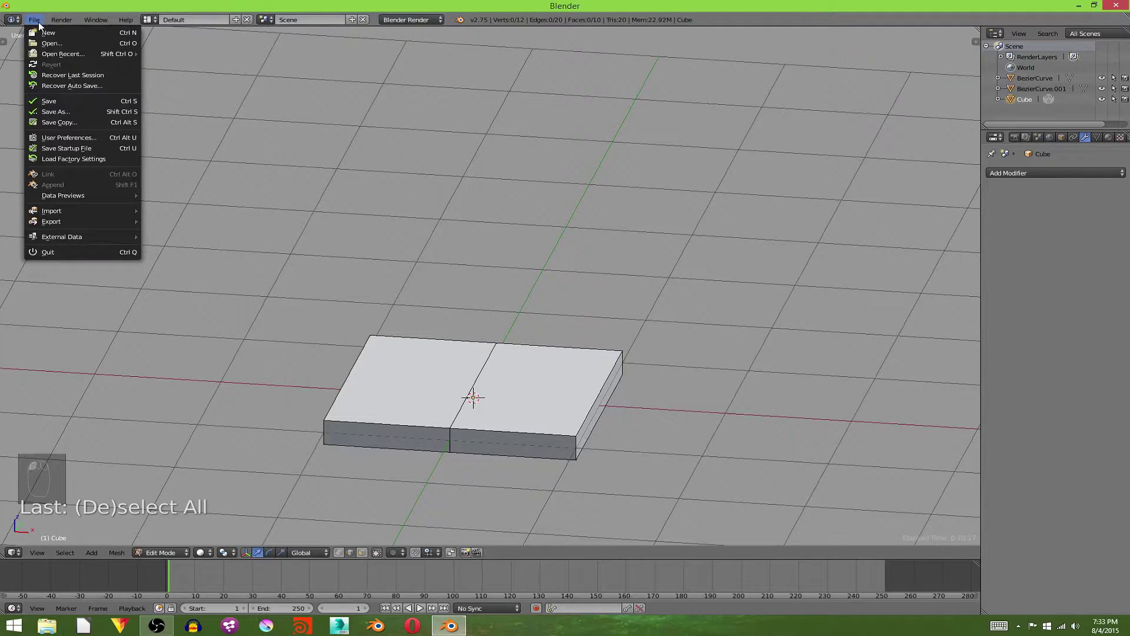
key("ctrl+Tab")
left_click(606, 269)
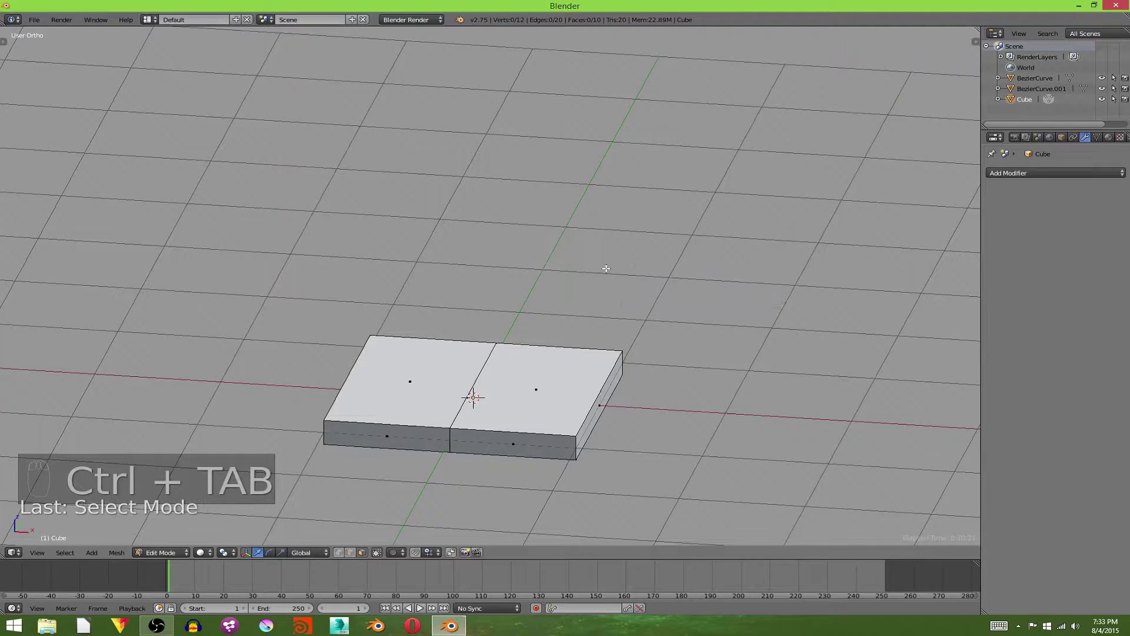
right_click(599, 419)
middle_click_drag(594, 416, 553, 381)
right_click(538, 355, "shift")
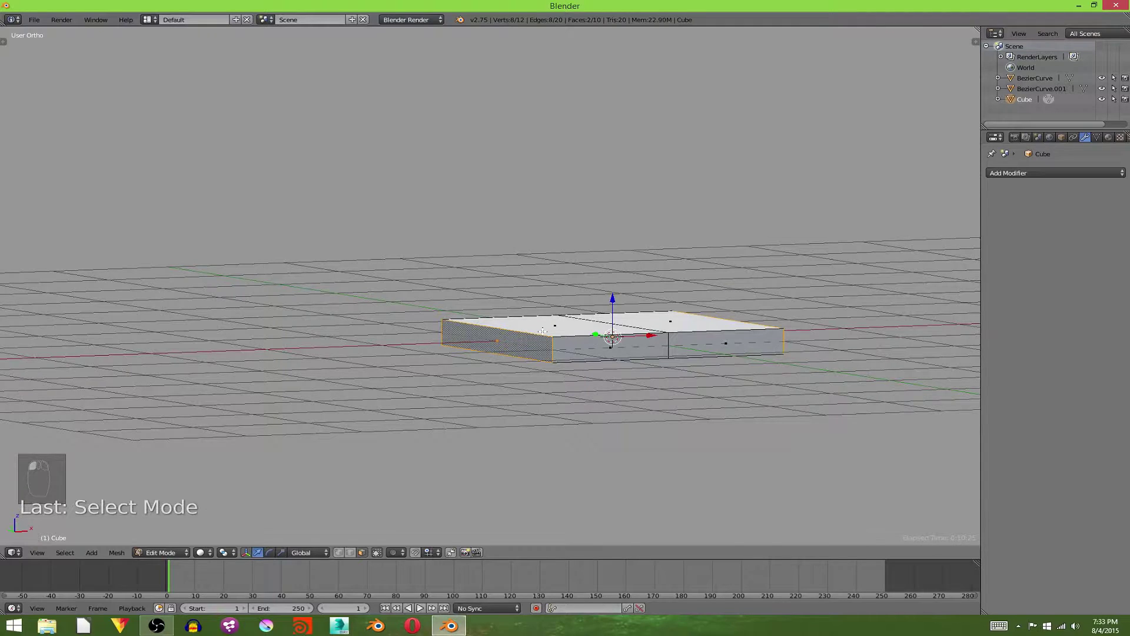
key("KP_1")
key("s")
key("z")
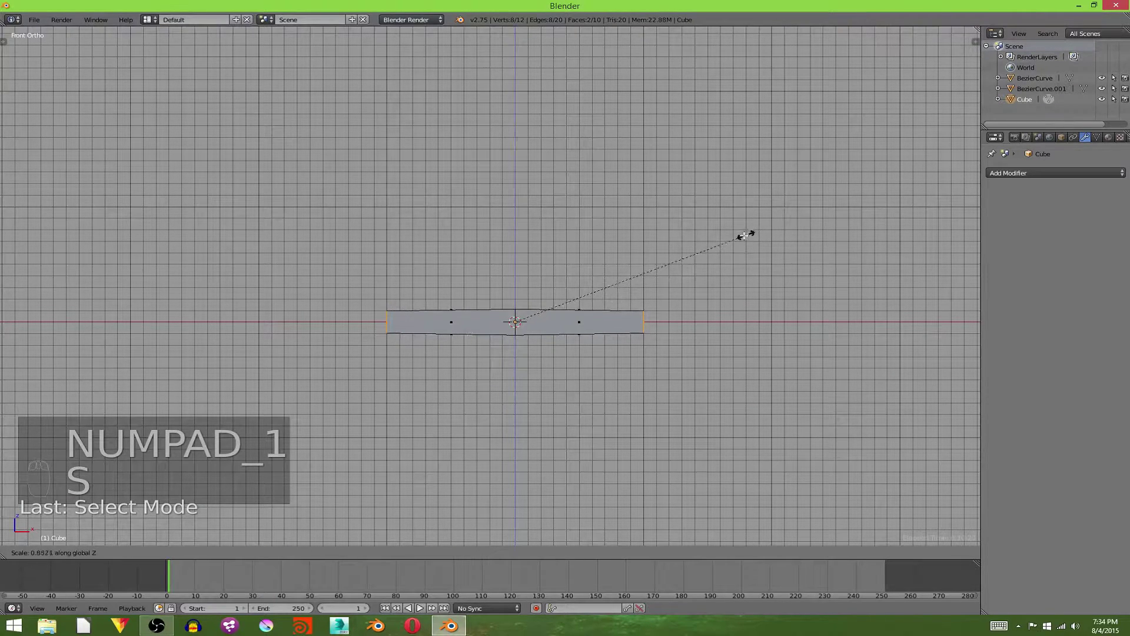
left_click(585, 277)
middle_click_drag(585, 277, 652, 274)
scroll(445, 364, "up", 3)
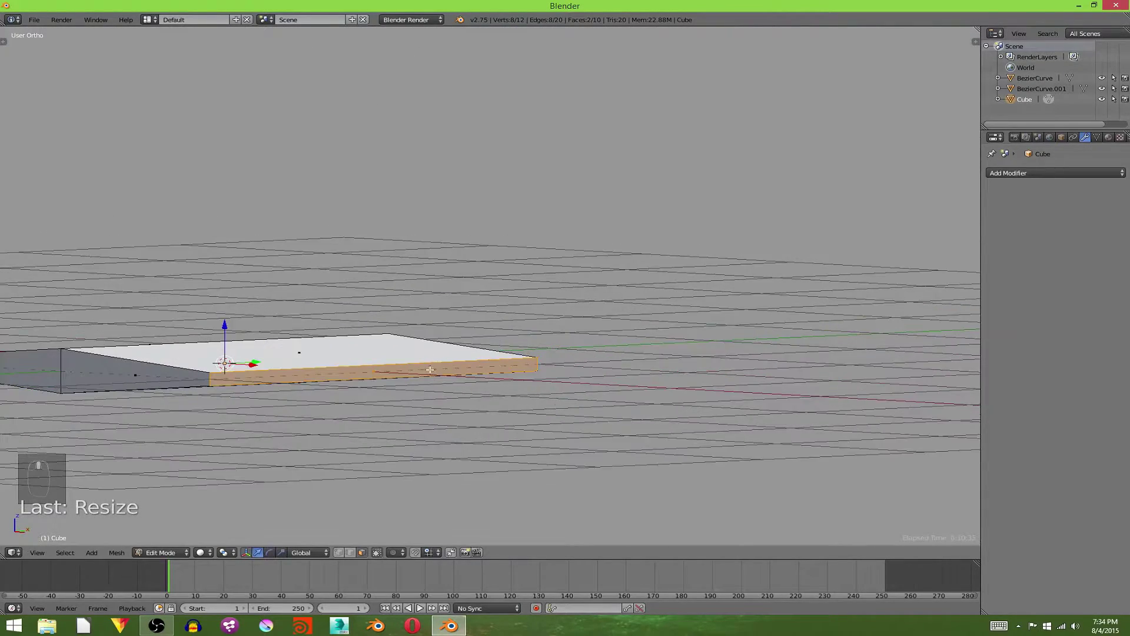
Select the two adjoining faces at the slab's negative Y end and delete them as faces
key("a")
middle_click_drag(497, 250, 593, 341)
right_click(613, 356)
right_click(683, 355, "shift")
key("Delete")
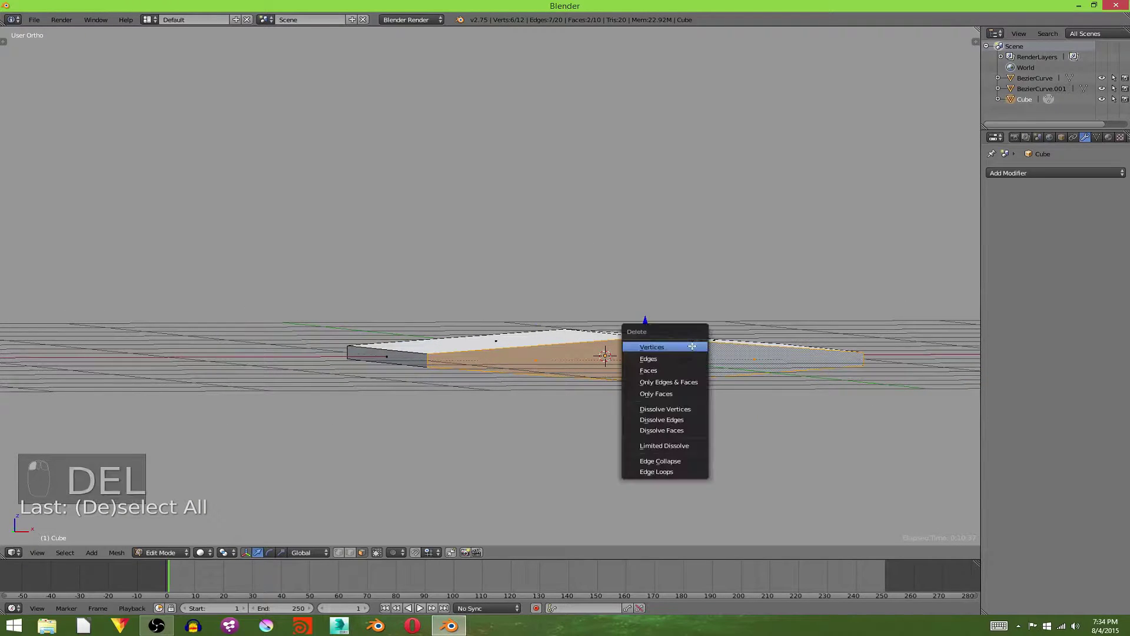
key("Down")
key("Down")
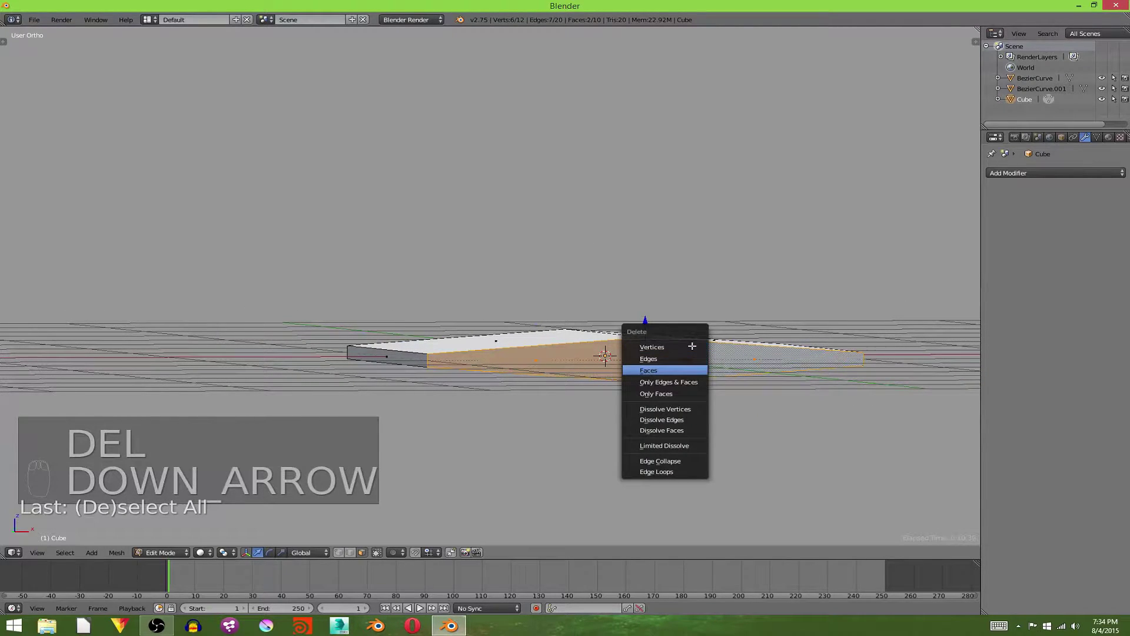
key("Return")
Select both faces at the opposite Y end and move them along Y to stretch the slab into a long blade
middle_click_drag(706, 275, 514, 305)
right_click(419, 298)
right_click(445, 288, "shift")
scroll(460, 282, "down", 3)
left_click_drag(488, 300, 836, 348)
Extrude the two end faces about 2 units further along Y in top view
key("KP_7")
scroll(595, 147, "down", 2)
middle_click_drag(595, 147, 588, 238, "shift")
scroll(588, 238, "up", 3)
key("e")
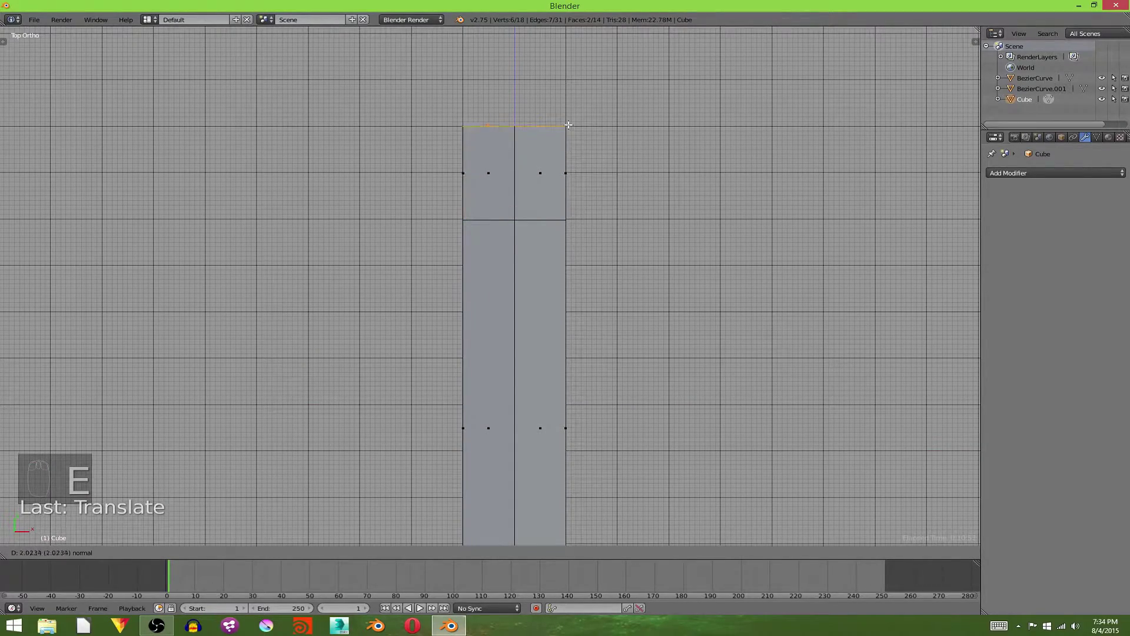
left_click(568, 126)
Scale the extruded end faces along X to about an eighth of their width to taper the tip
middle_click_drag(568, 122, 459, 87)
scroll(701, 270, "up", 4)
middle_click_drag(665, 292, 696, 274)
key("s")
key("x")
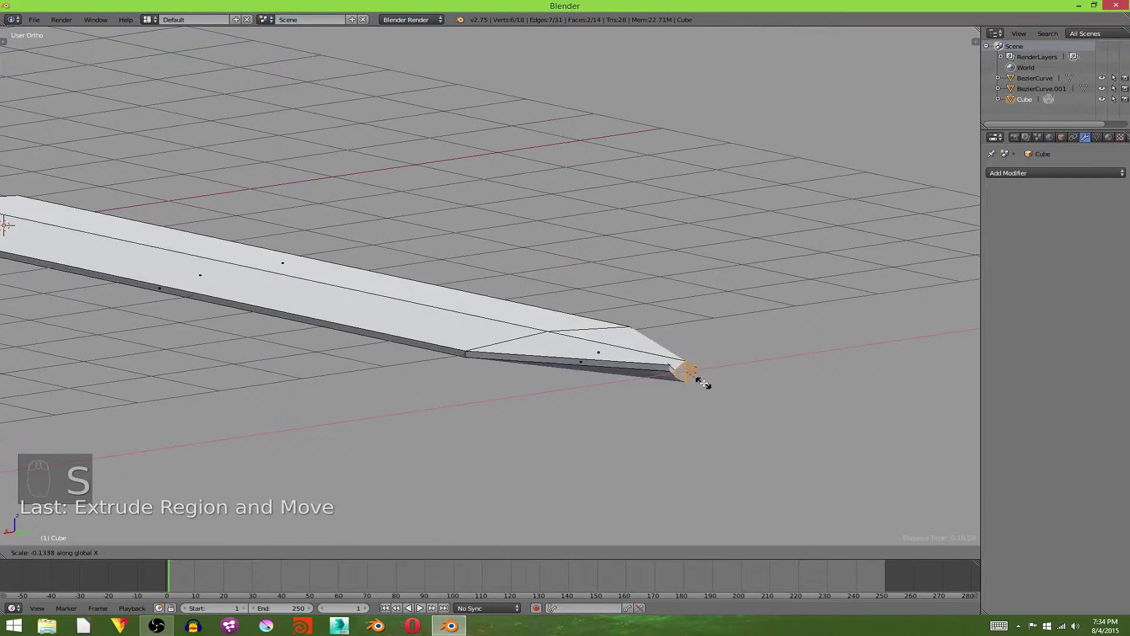
left_click(705, 380)
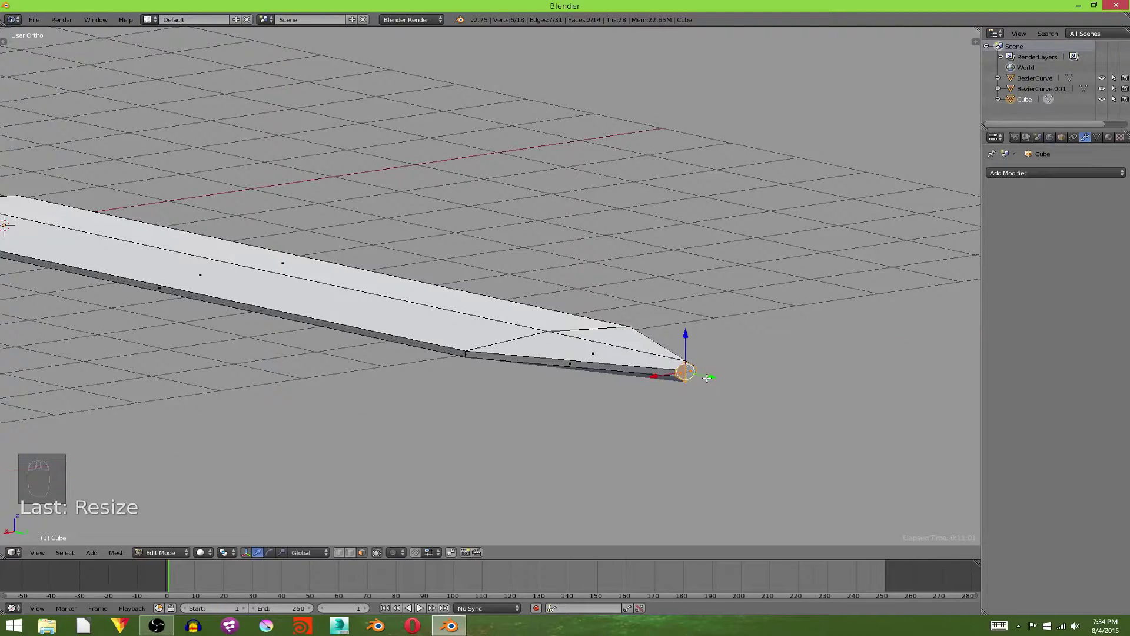
In edge select mode, select the vertical middle edge of the tip and scale it along Z to nearly match the side edges
key("ctrl+Tab")
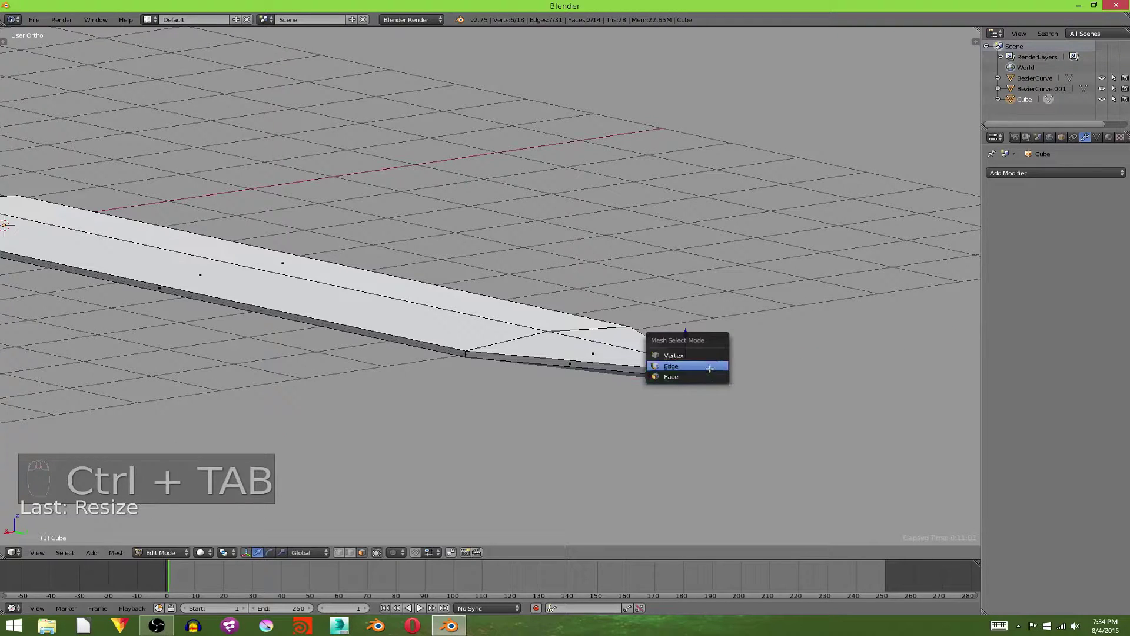
left_click(711, 368)
scroll(714, 370, "up", 4)
middle_click_drag(718, 372, 284, 159, "shift")
key("a")
scroll(588, 261, "up", 5)
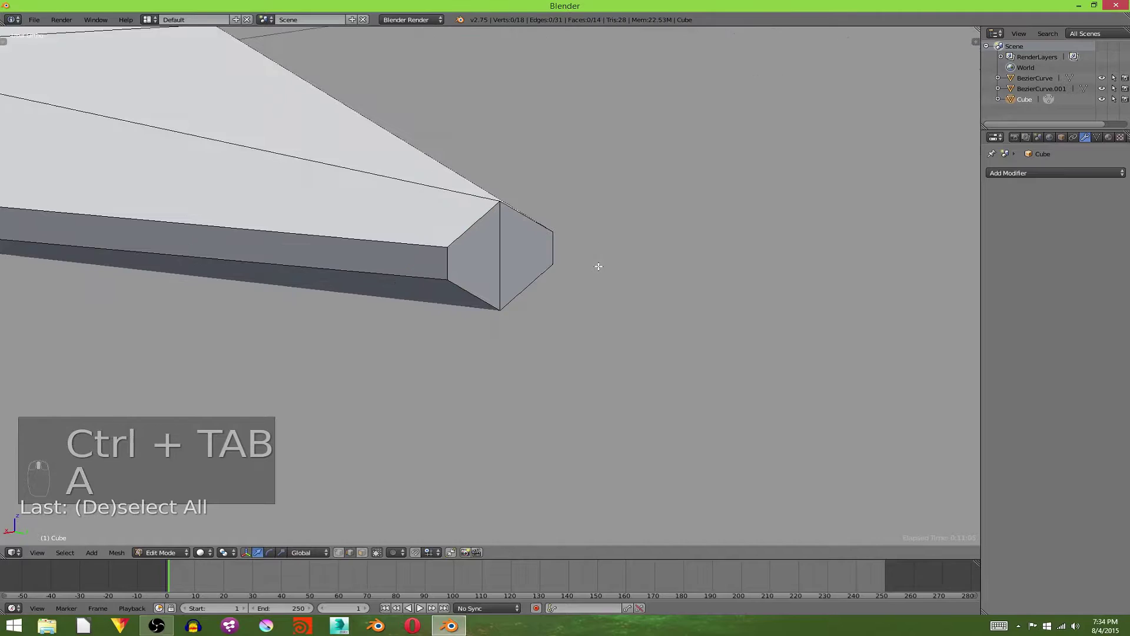
middle_click_drag(601, 265, 558, 267)
left_click(77, 255)
middle_click_drag(77, 255, 701, 197, "shift")
key("s")
key("z")
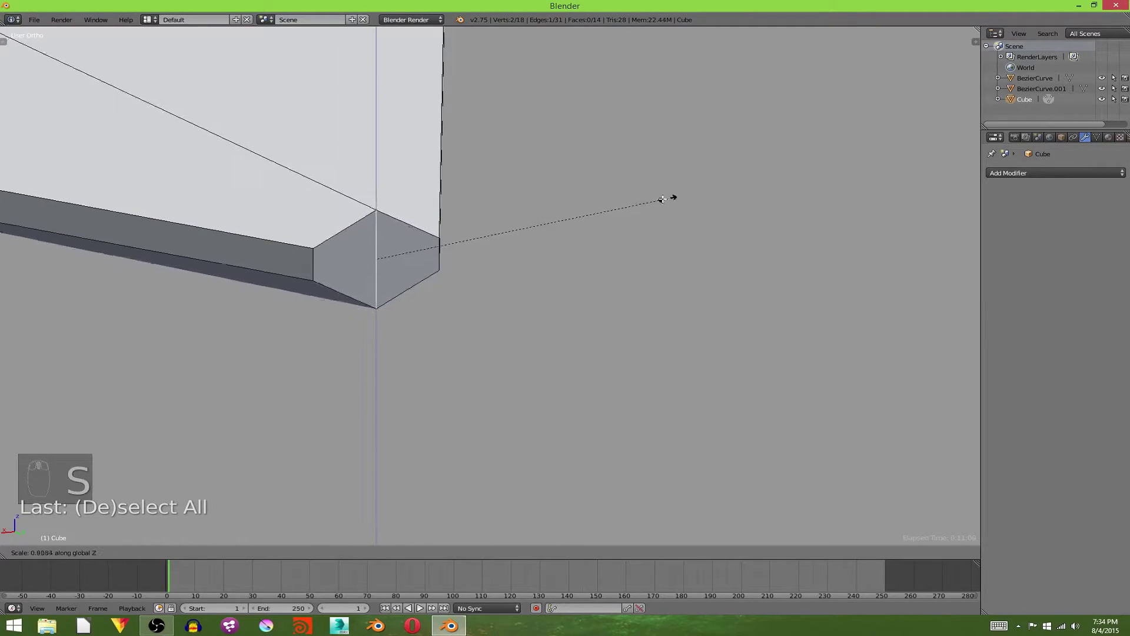
left_click(476, 207)
In vertex select mode, select the three upper tip vertices and level them by scaling to 0 along Z
key("ctrl+Tab")
left_click(475, 199)
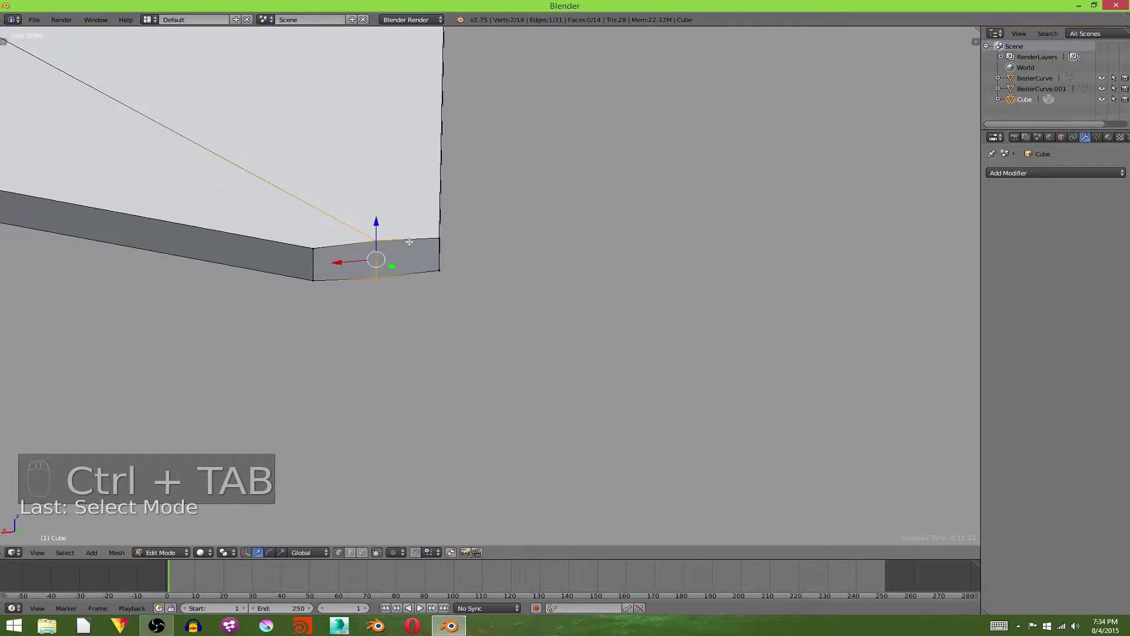
left_click(441, 237)
left_click(387, 241, "shift")
left_click(325, 243, "shift")
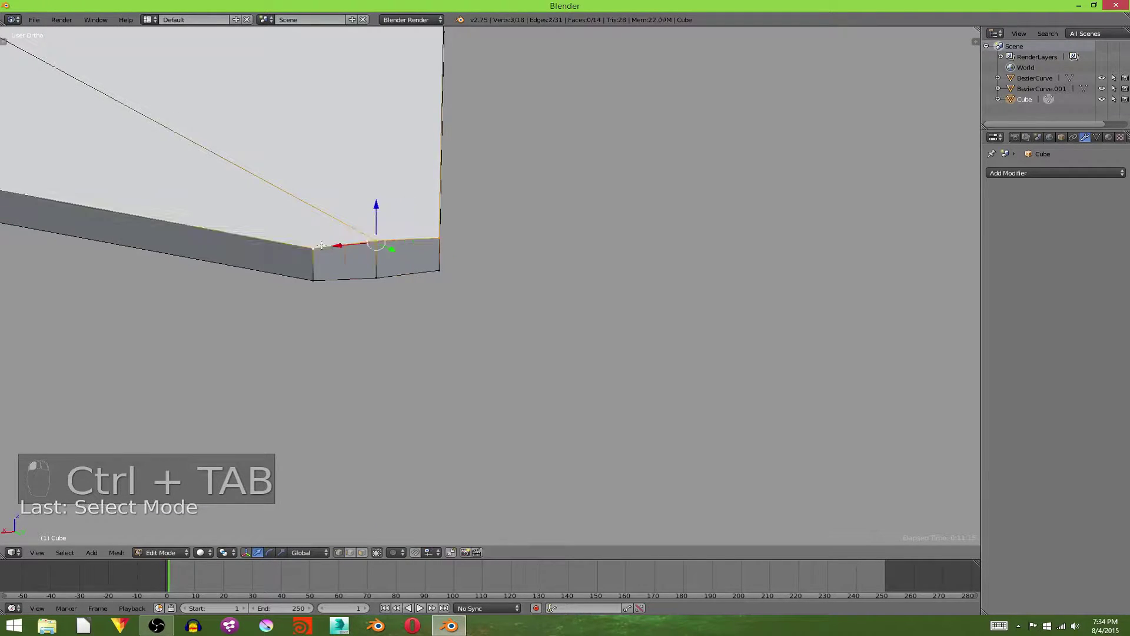
key("s")
key("z")
key("0")
left_click(337, 242)
Select the three lower tip vertices, level them by scaling to 0 along Z, and clear the selection
left_click(313, 280)
left_click(376, 277, "shift")
left_click(438, 270, "shift")
key("s")
key("z")
key("0")
left_click(436, 268)
key("a")
Select the tip's upper and lower middle vertices, move them outward along Y to form a sharp point, and deselect them
right_click(373, 238)
right_click(385, 286, "shift")
middle_click_drag(390, 274, 447, 306)
scroll(483, 295, "down", 4)
key("KP_7")
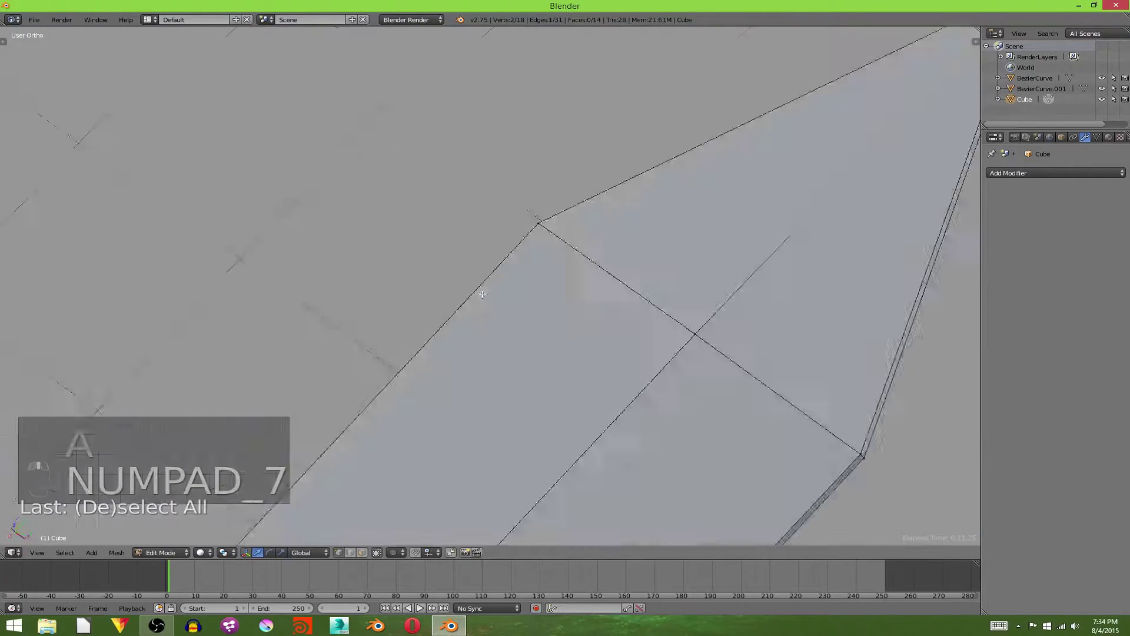
scroll(595, 242, "down", 3)
middle_click_drag(644, 209, 587, 315, "shift")
middle_click_drag(647, 179, 601, 320, "shift")
scroll(600, 320, "up", 6)
scroll(601, 319, "up", 1)
middle_click_drag(603, 219, 481, 298, "shift")
left_click_drag(538, 228, 542, 137)
key("a")
Examine the blade's pointed tip and its ridged cross-section from the side, the front and an angled view
scroll(610, 247, "down", 2)
scroll(568, 386, "down", 2)
middle_click_drag(567, 386, 376, 275)
scroll(365, 259, "up", 6)
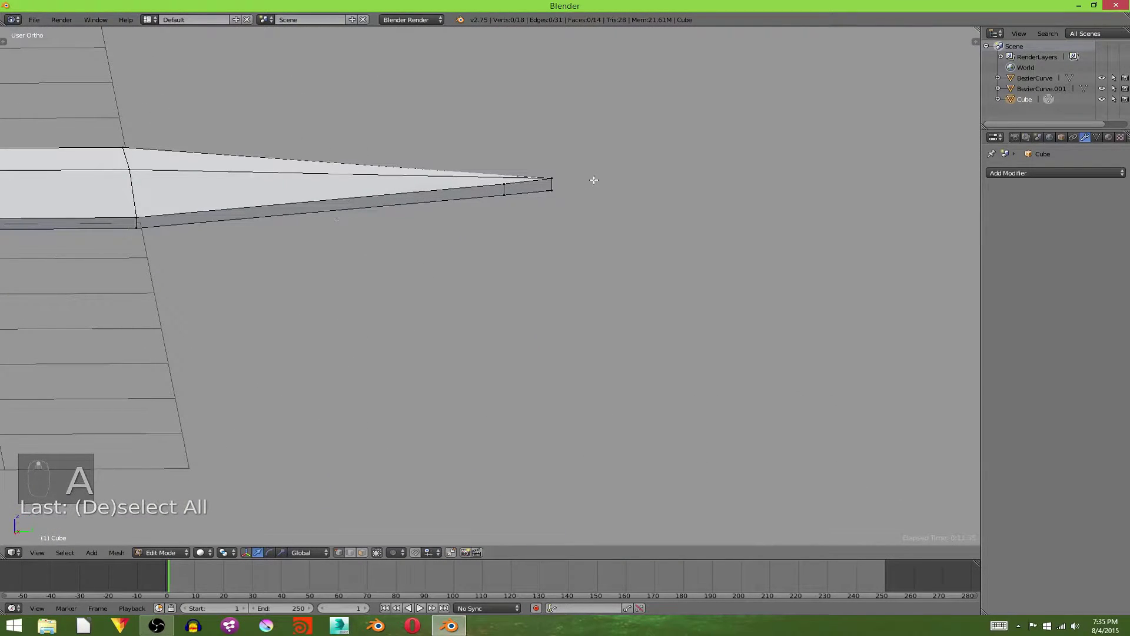
middle_click_drag(373, 202, 467, 186)
key("KP_1")
scroll(467, 185, "up", 4)
middle_click_drag(557, 159, 248, 269, "shift")
scroll(572, 219, "up", 3)
middle_click_drag(573, 212, 450, 290, "shift")
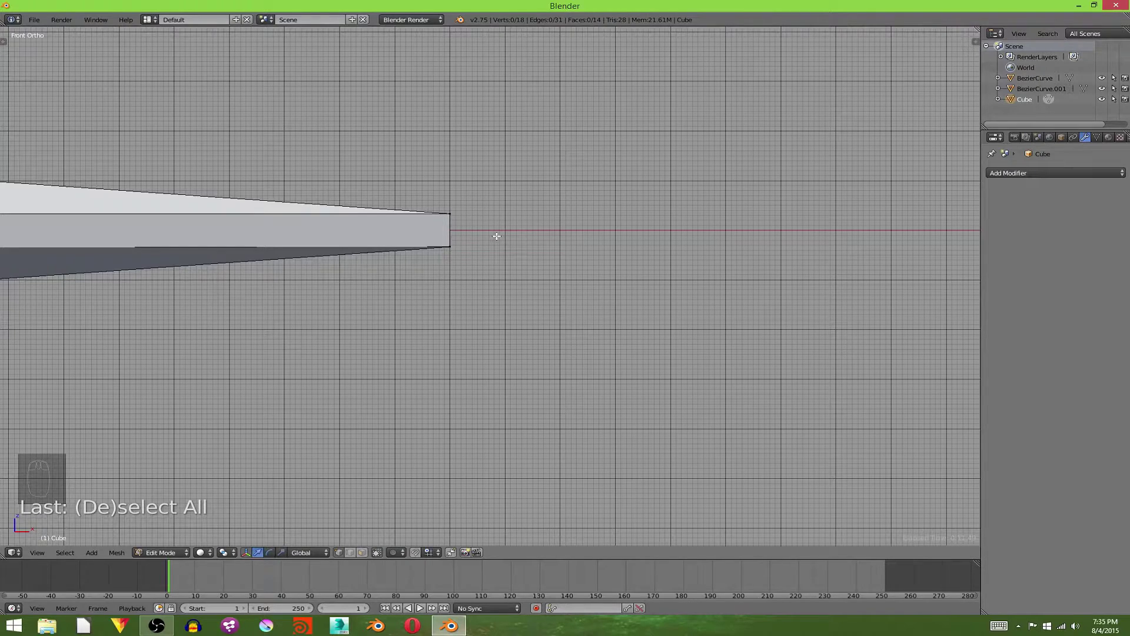
scroll(107, 190, "down", 2)
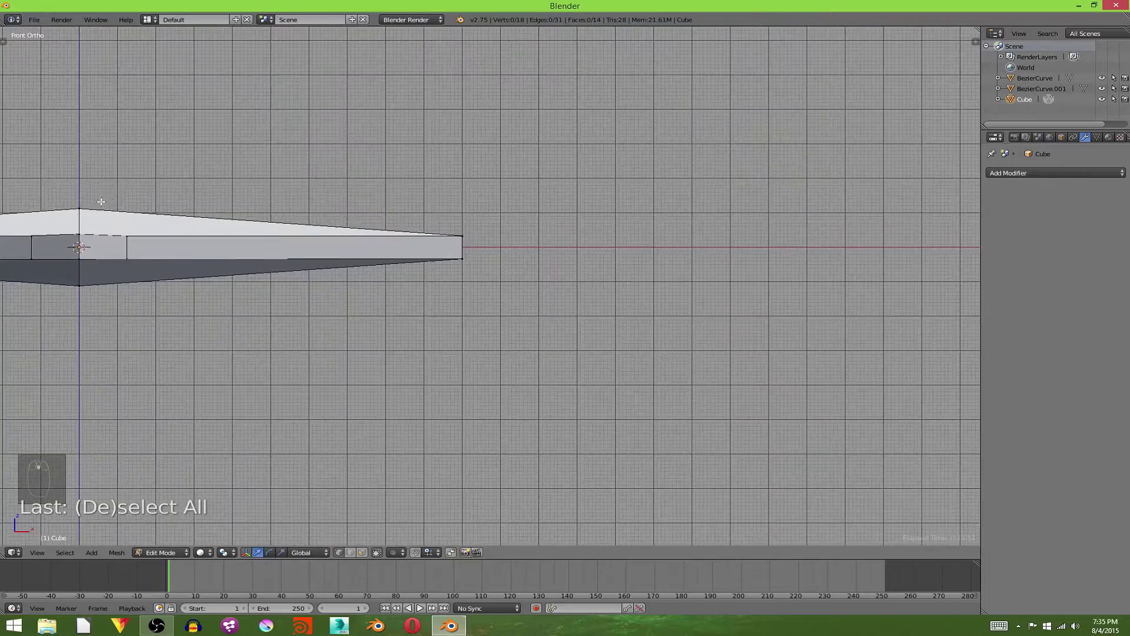
middle_click_drag(496, 199, 594, 139)
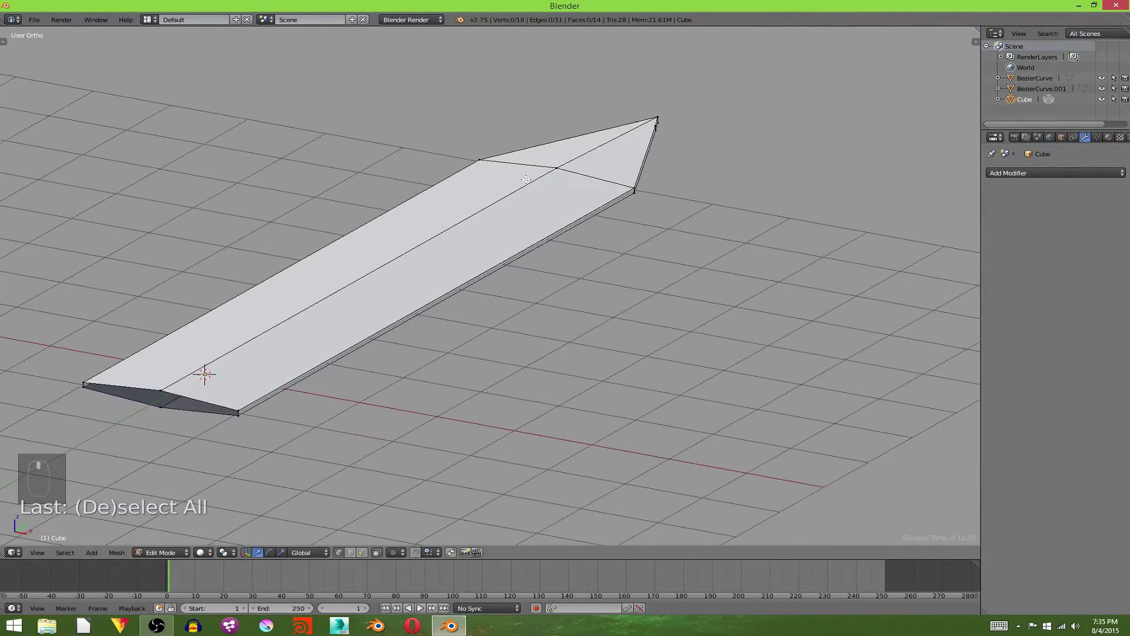
In face select mode, select the six narrow side faces running along both blade edges and around the tip
key("ctrl+Tab")
left_click(678, 196)
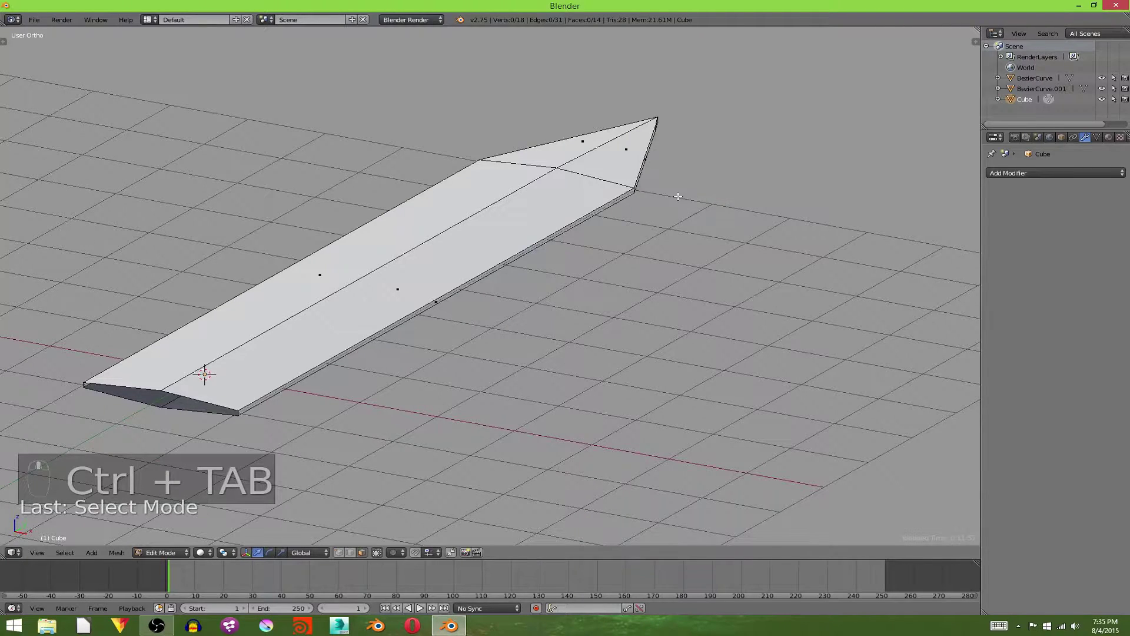
middle_click_drag(678, 195, 618, 193)
key("ctrl+Tab")
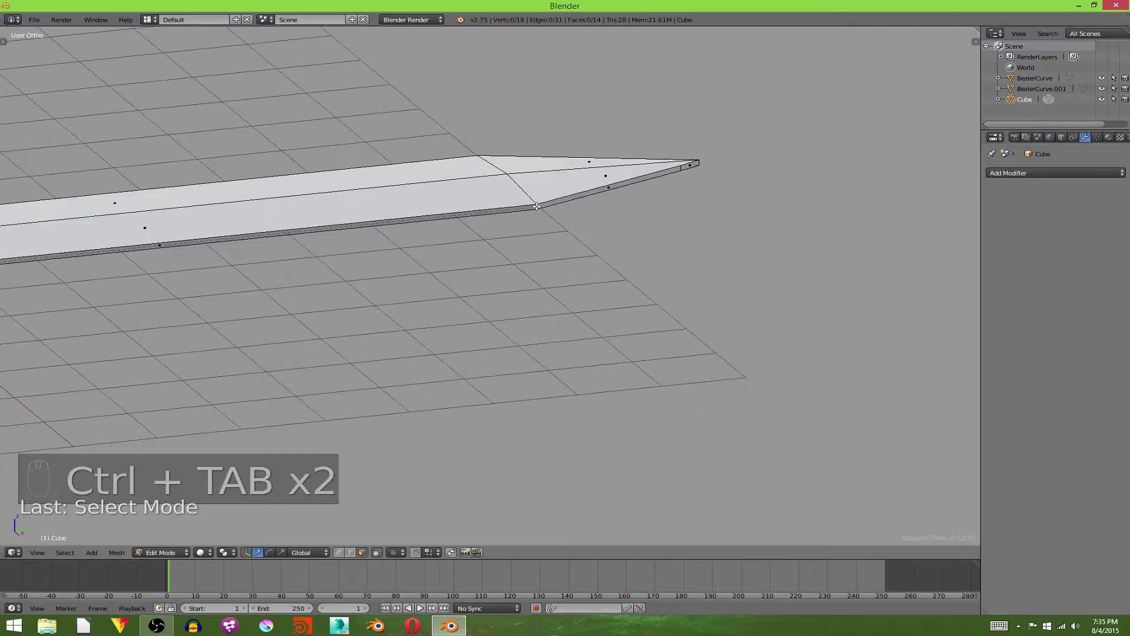
key("a")
middle_click_drag(759, 167, 519, 250)
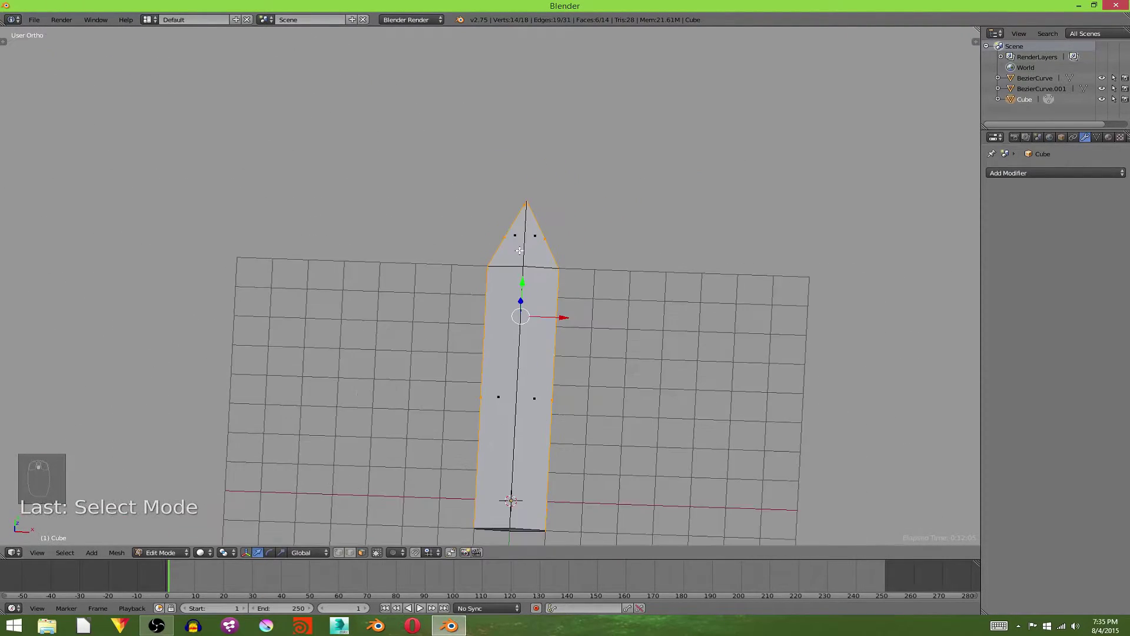
Extrude the selected side faces in place and scale the new faces outward along X to start the cutting edges
key("e")
right_click(575, 207)
key("s")
key("x")
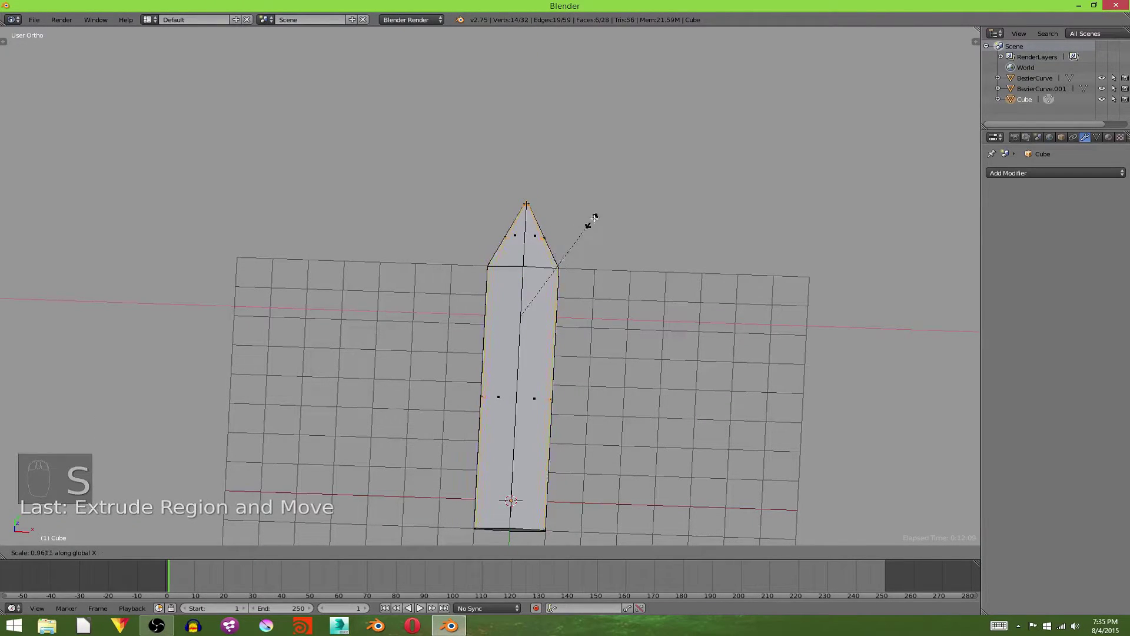
left_click(614, 193)
scroll(615, 194, "up", 6)
middle_click_drag(614, 193, 441, 485, "shift")
middle_click_drag(612, 337, 447, 365, "shift")
middle_click_drag(473, 376, 385, 279)
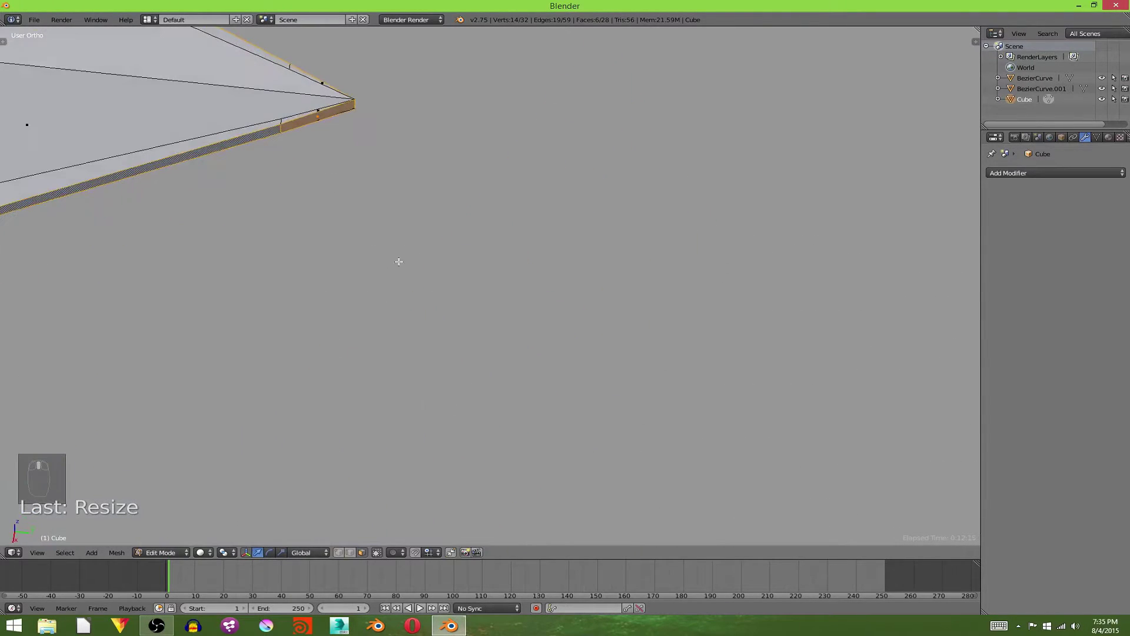
In edge select mode, select the short vertical edge at the very tip and move it outward along Y
key("ctrl+Tab")
left_click(421, 133)
right_click(350, 103)
right_click(360, 103)
left_click_drag(377, 107, 400, 107)
key("KP_7")
Select the two short outer edges on either side just behind the tip, scale them outward along X by about 1.1, and deselect
middle_click_drag(361, 280, 438, 96, "shift")
middle_click_drag(553, 280, 440, 244)
right_click(467, 202)
right_click(475, 250, "shift")
key("KP_7")
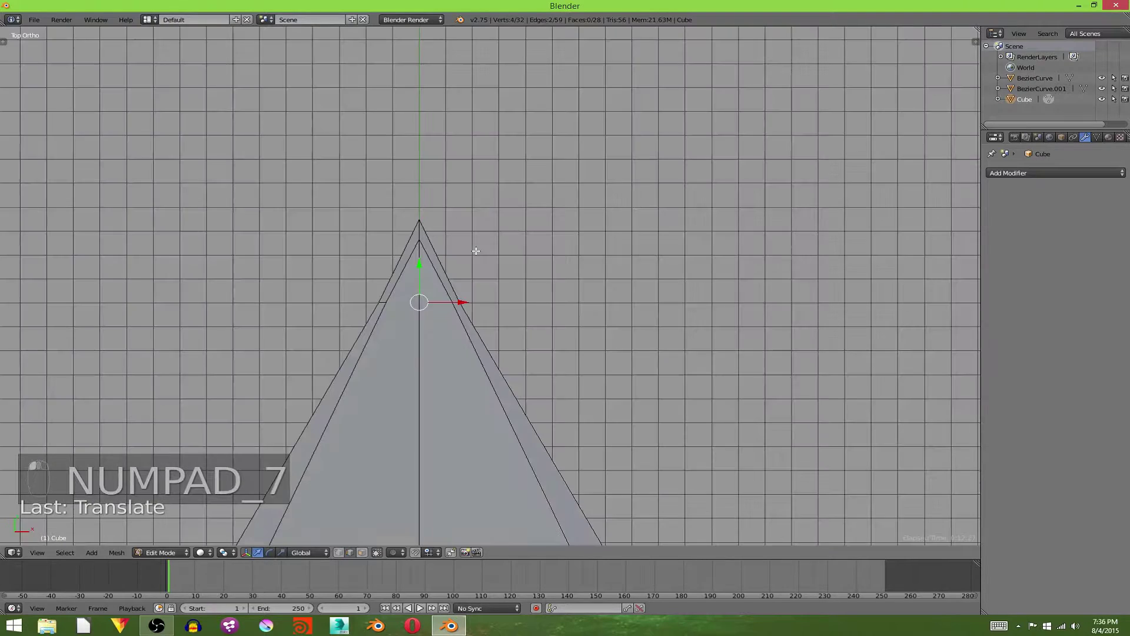
key("s")
key("x")
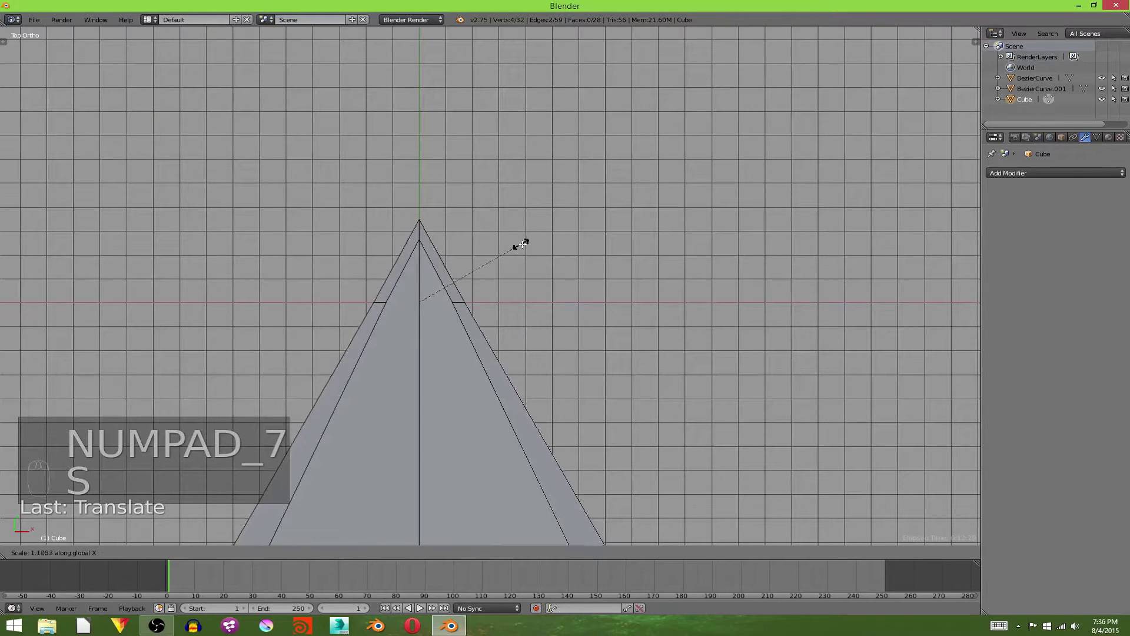
left_click(525, 243)
key("a")
key("Tab")
mouse_move(525, 243)
middle_mouse_down()
mouse_move(555, 443)
mouse_move(452, 370)
mouse_move(451, 353)
middle_mouse_up()
key("ctrl+Tab")
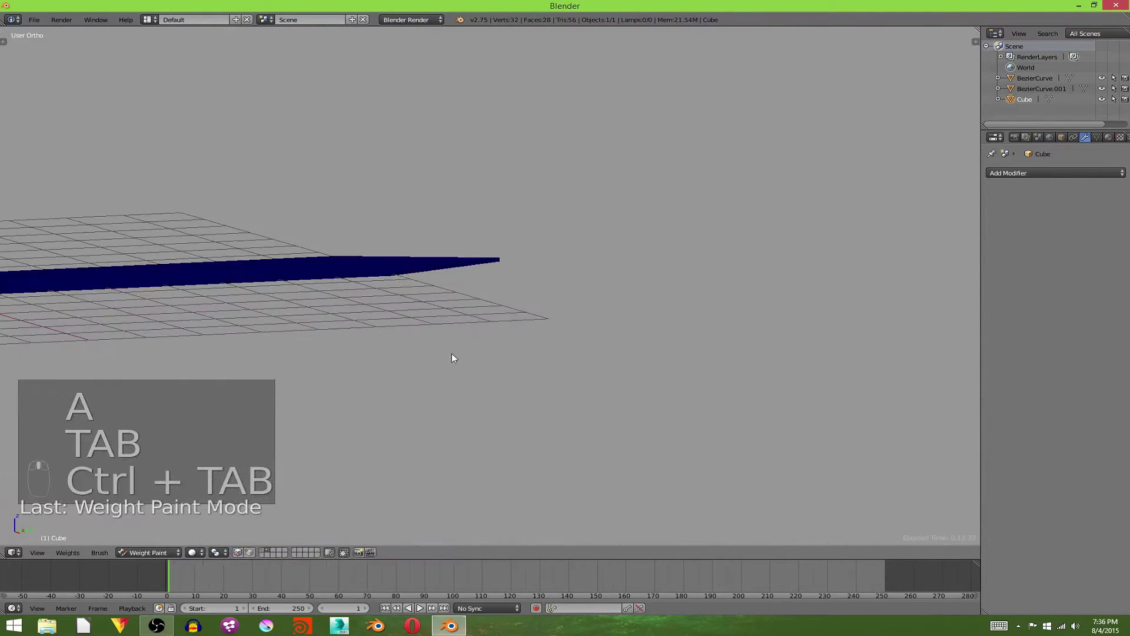
key("ctrl+Tab")
key("Tab")
In face select mode, select the loop of outer side faces around the blade and flatten it by scaling to 0 along Z
key("ctrl+Tab")
left_click(403, 277)
left_click(391, 273, "alt")
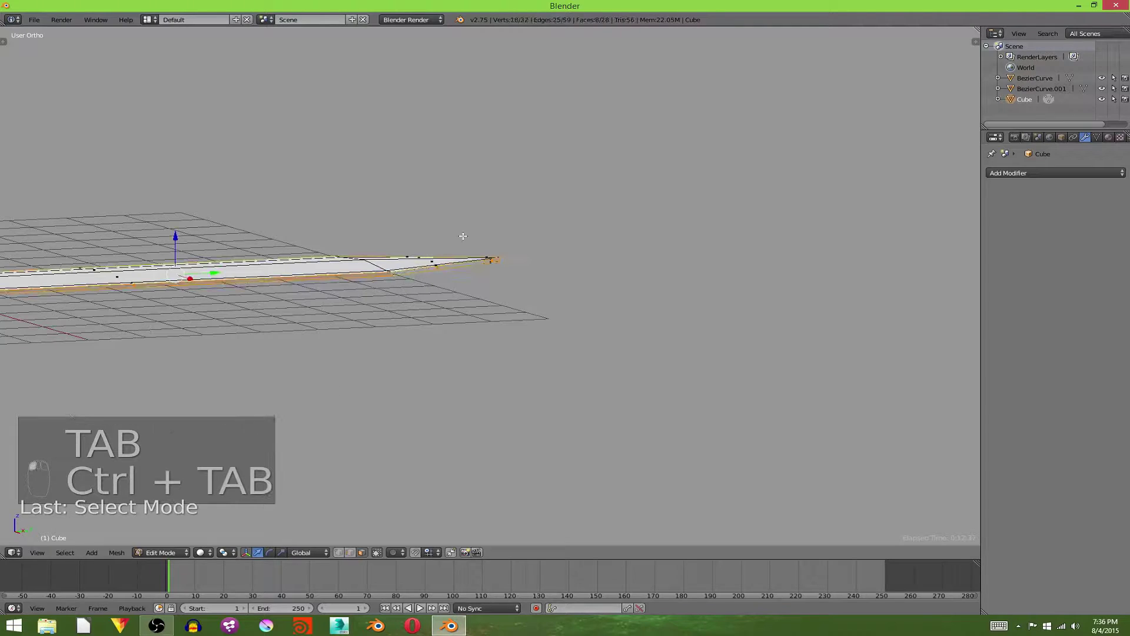
middle_click_drag(447, 246, 537, 234)
key("s")
key("z")
key("0")
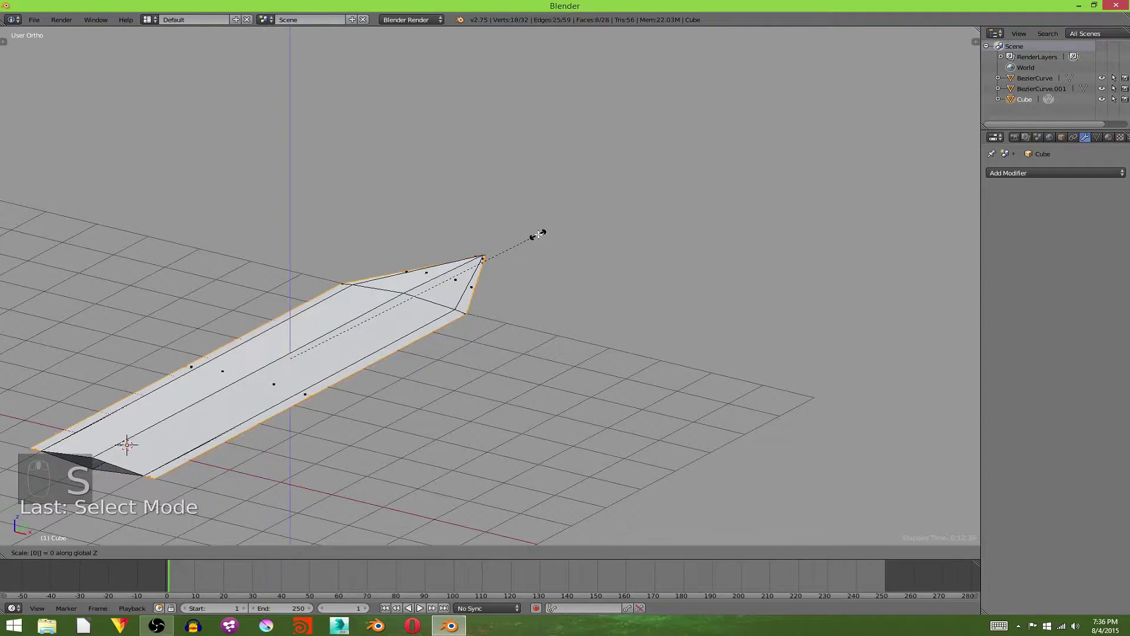
key("Return")
Examine the blade's sharpened cutting edge from the front and from an angled view
key("KP_1")
scroll(539, 235, "up", 10)
key("Tab")
middle_click_drag(545, 232, 532, 274, "shift")
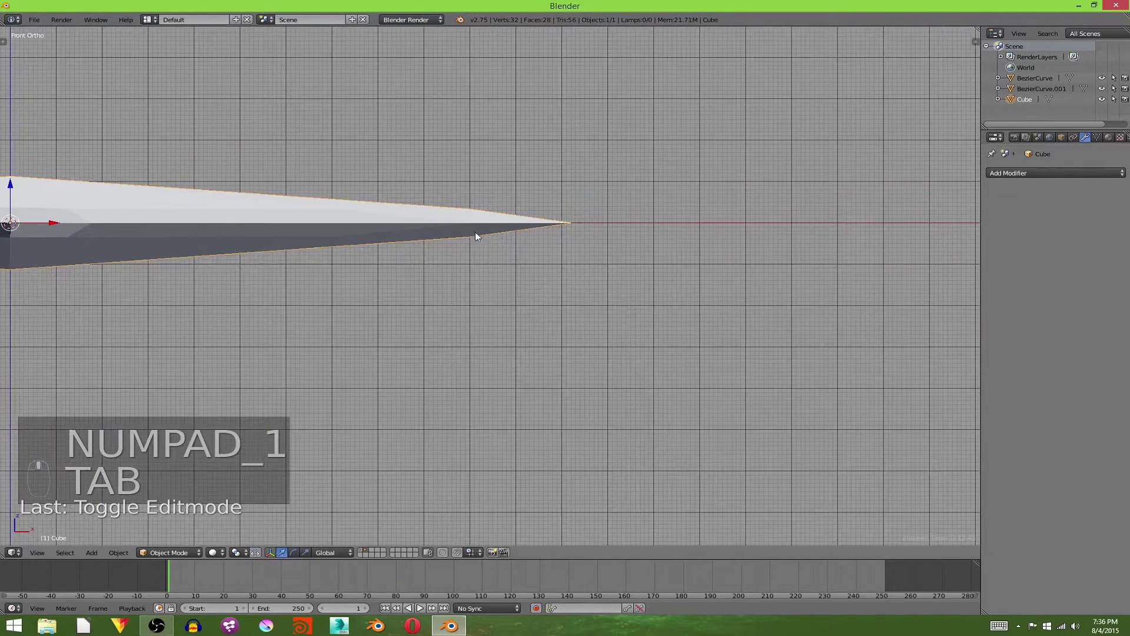
middle_click_drag(565, 223, 485, 292)
scroll(466, 300, "down", 4)
key("Tab")
scroll(462, 306, "up", 4)
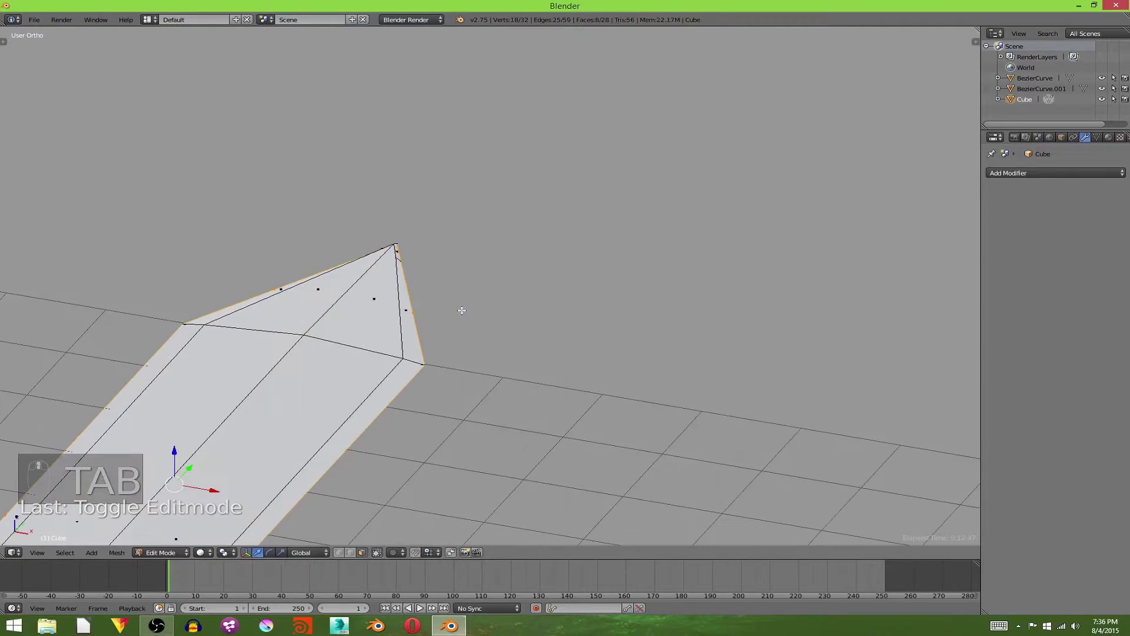
In vertex select mode, try moving the outer corner vertex where the tip meets the blade's straight side
key("ctrl+Tab")
left_click(448, 288)
right_click(403, 357)
key("g")
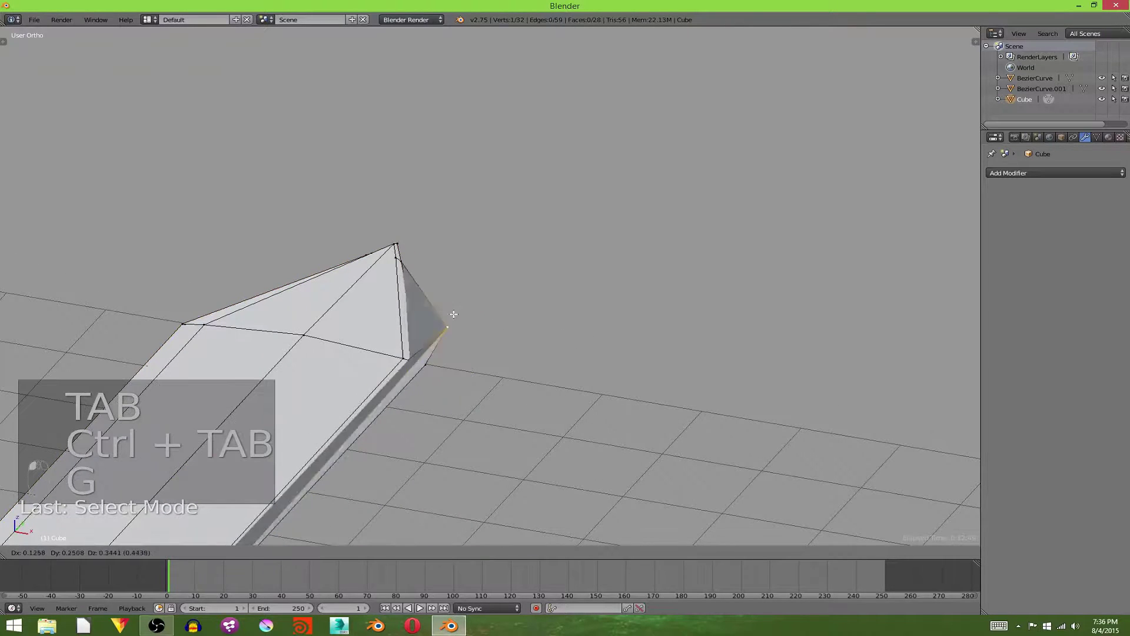
right_click(406, 319)
key("a")
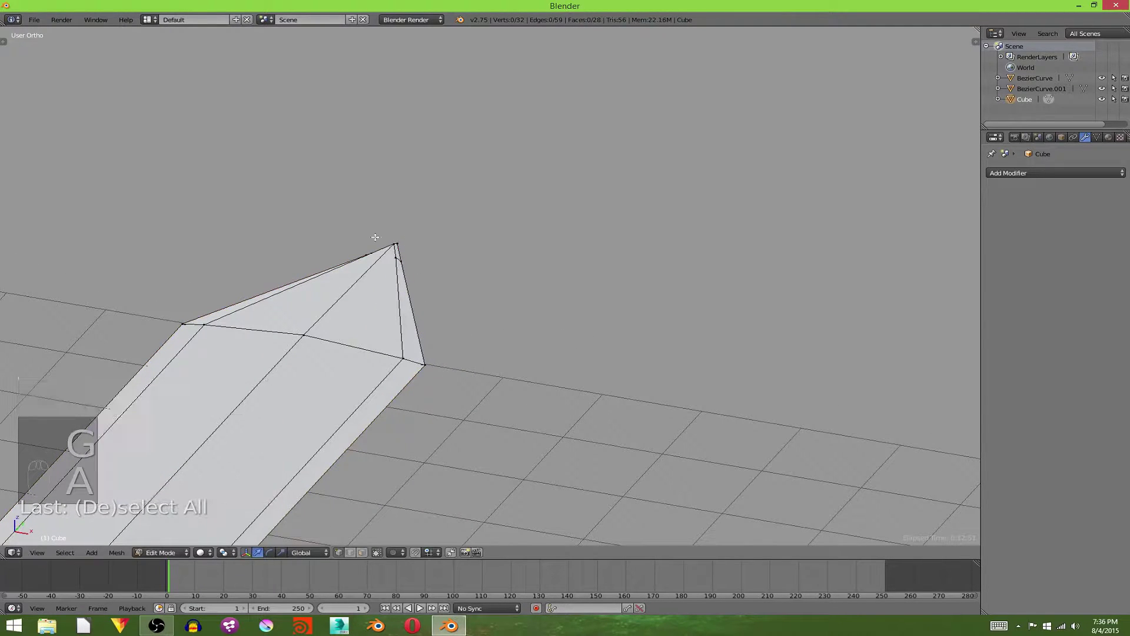
Select the whole blade mesh and merge its overlapping vertices with Remove Doubles
scroll(411, 314, "down", 3)
key("a")
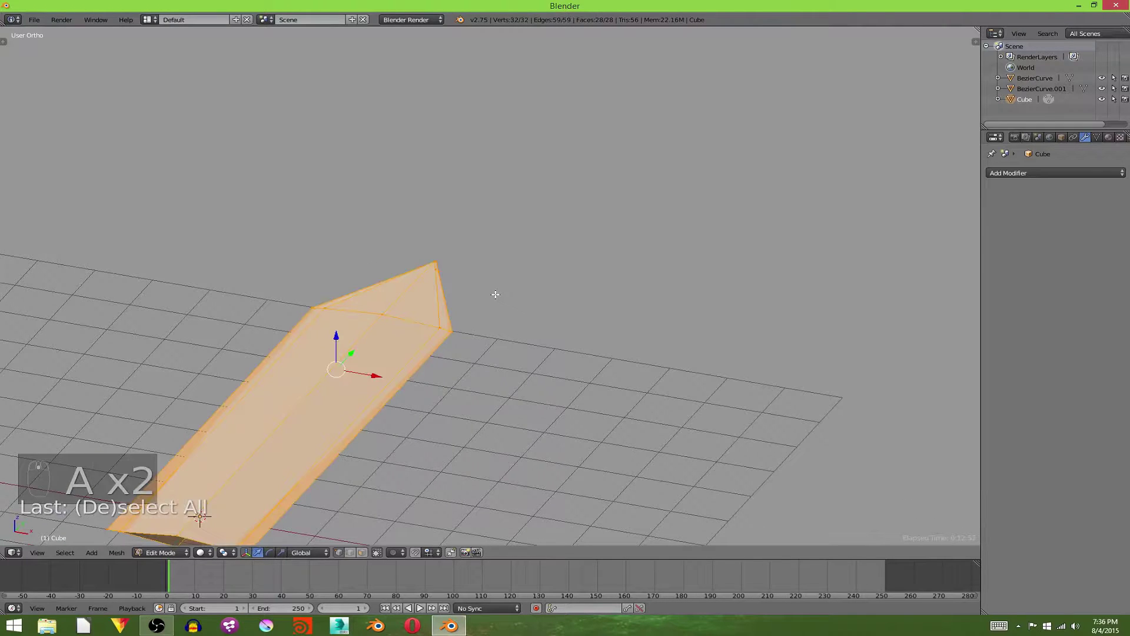
key("space")
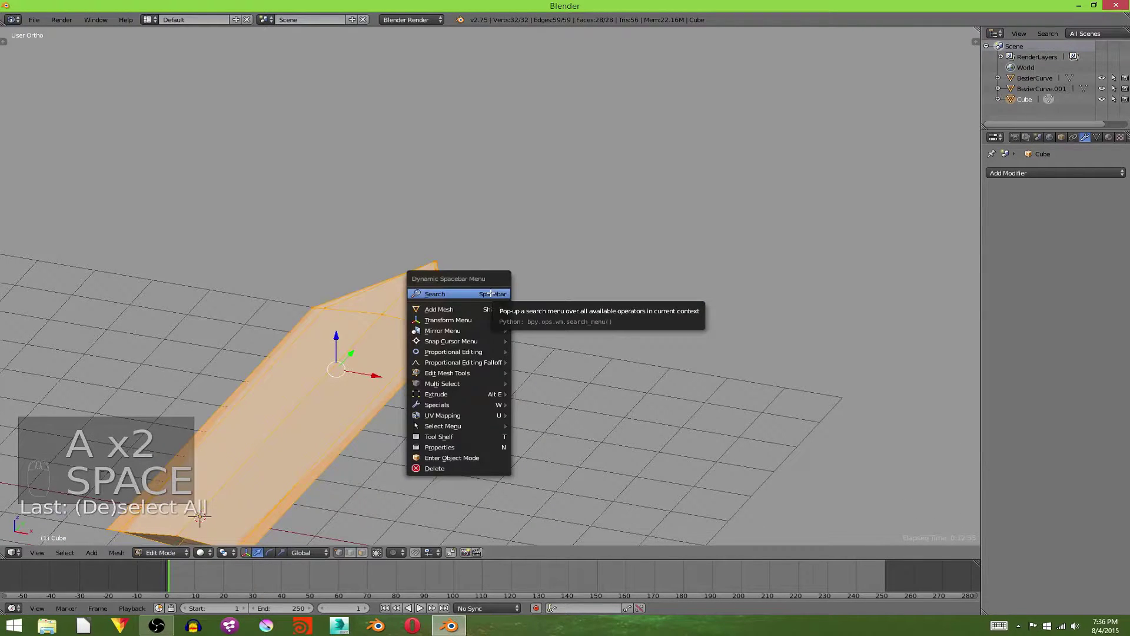
left_click(490, 293)
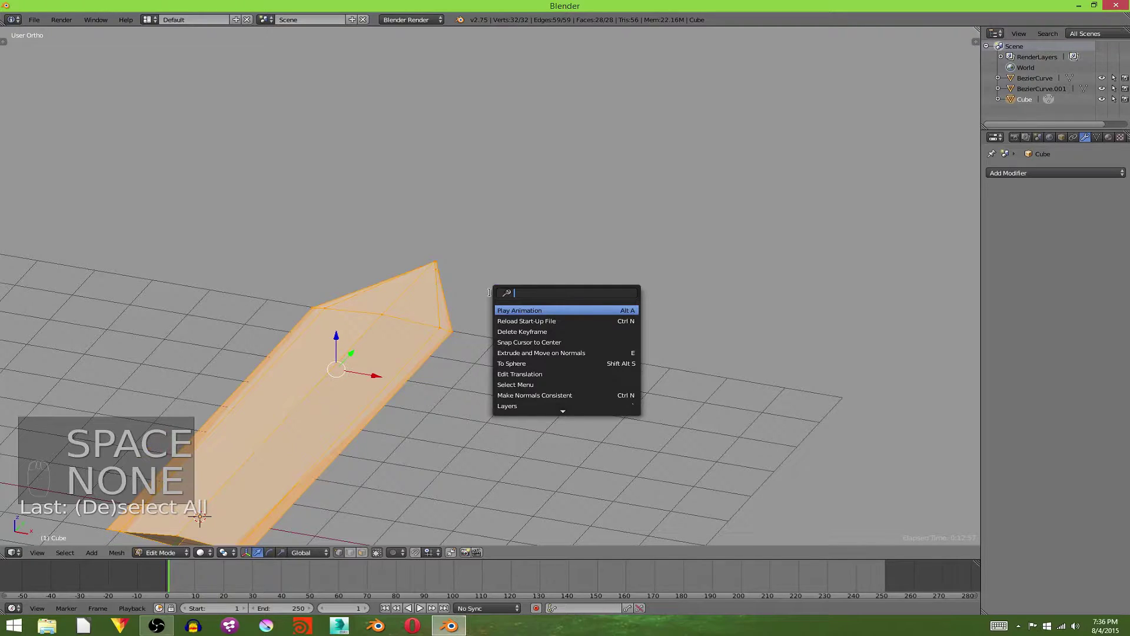
type("remove dou")
key("Return")
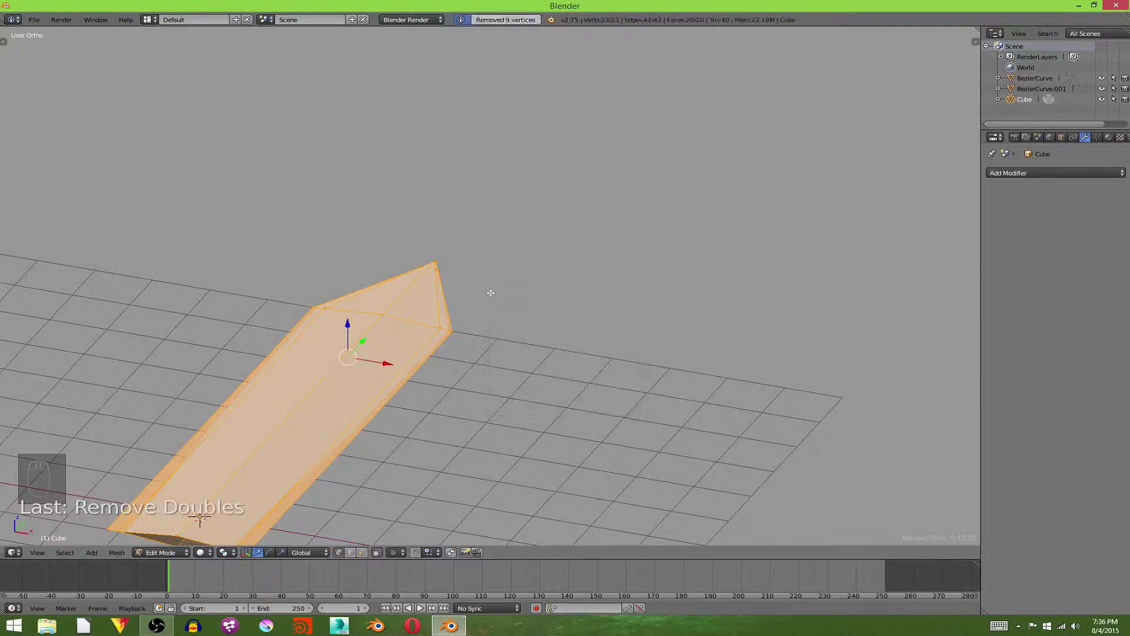
key("a")
scroll(479, 313, "down", 3)
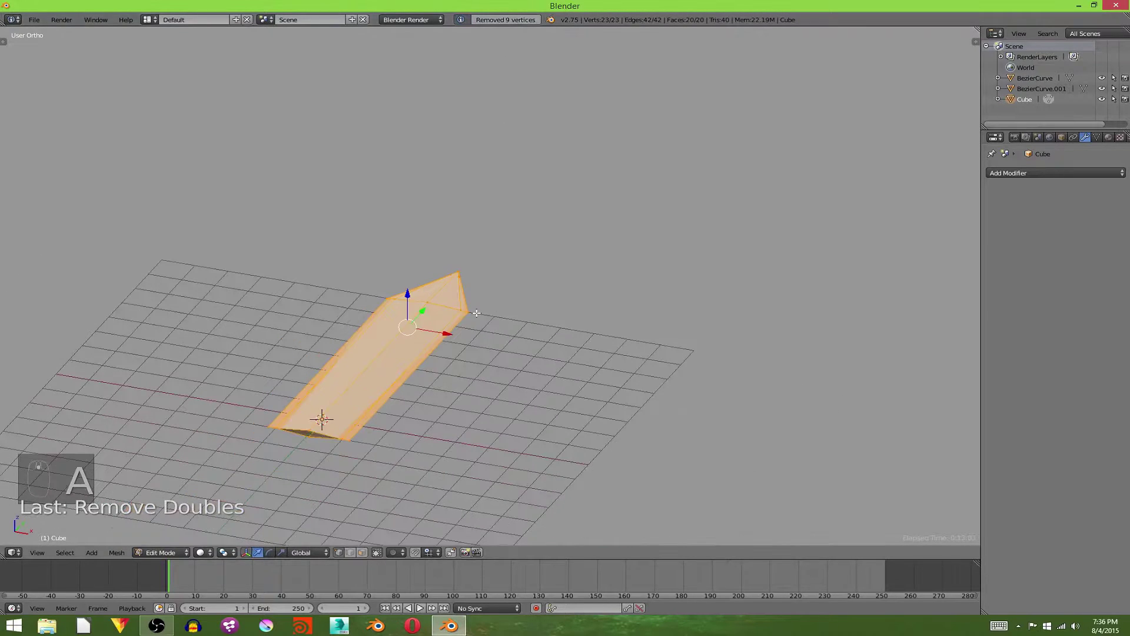
Try moving one outer corner vertex at the tip's shoulder and one at the blade's base to check that they are merged
scroll(465, 321, "up", 4)
right_click(436, 338)
key("a")
right_click(445, 342)
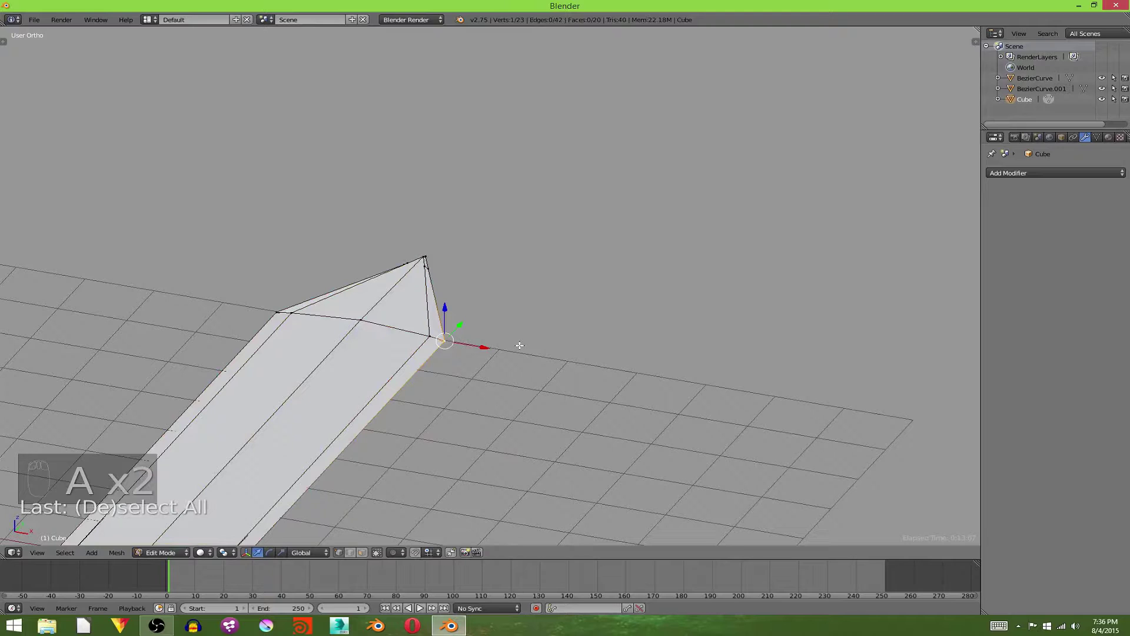
key("g")
right_click(498, 342)
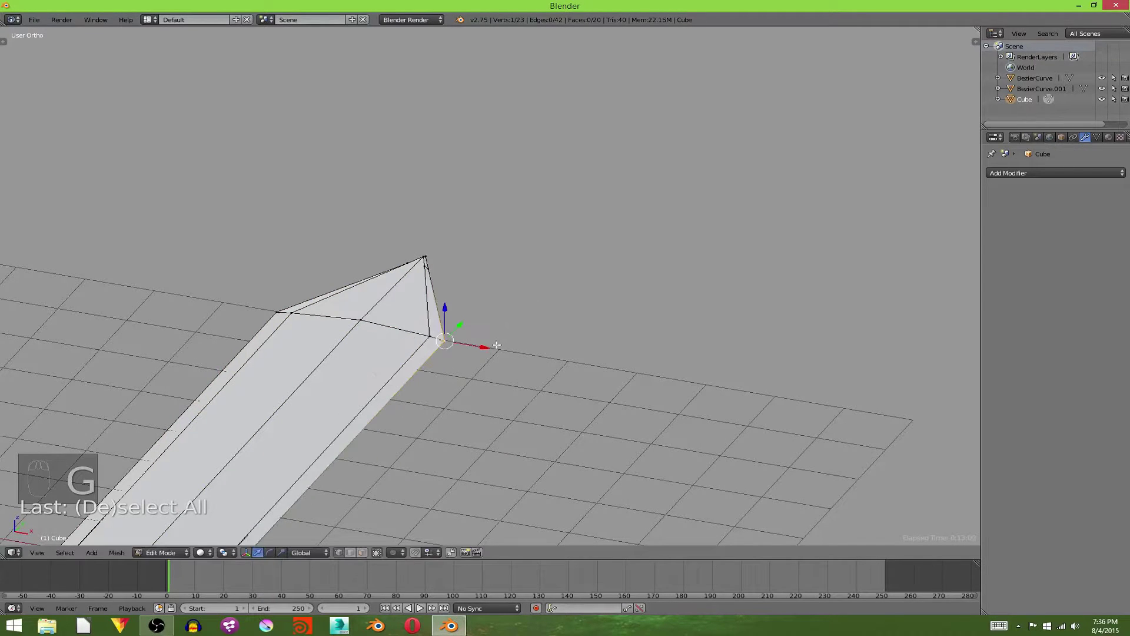
scroll(498, 342, "down", 5)
right_click(373, 414)
key("g")
right_click(456, 414)
key("a")
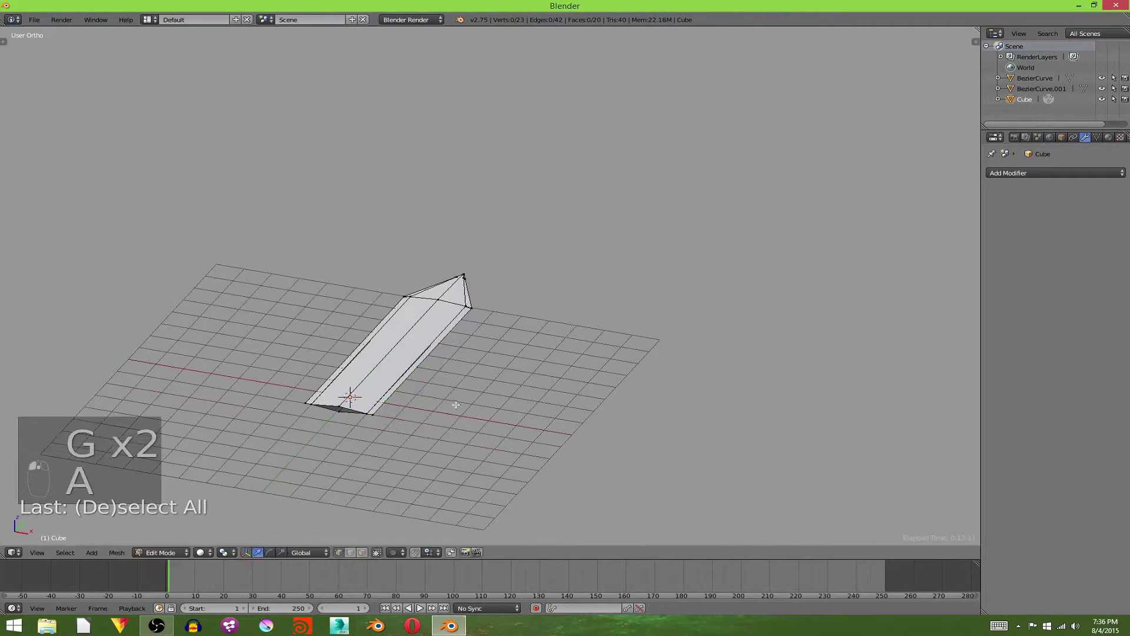
Inspect the blade's tip and overall outline from an angled view and from the top, with and without the mesh wires
scroll(595, 290, "up", 5)
key("a")
key("a")
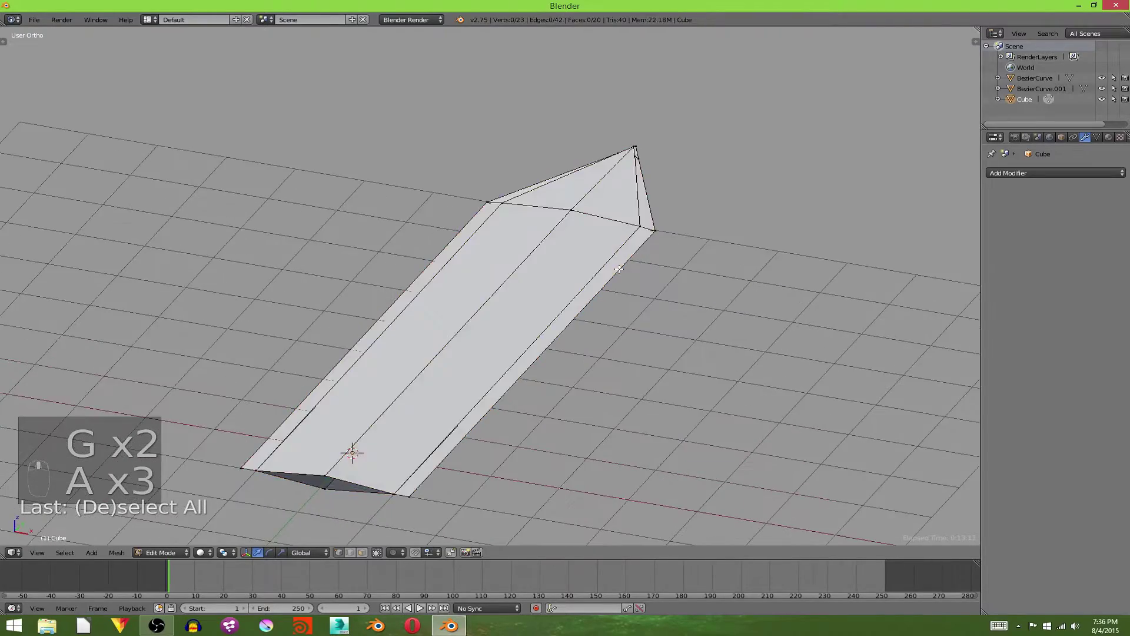
key("Tab")
middle_click_drag(620, 271, 598, 316)
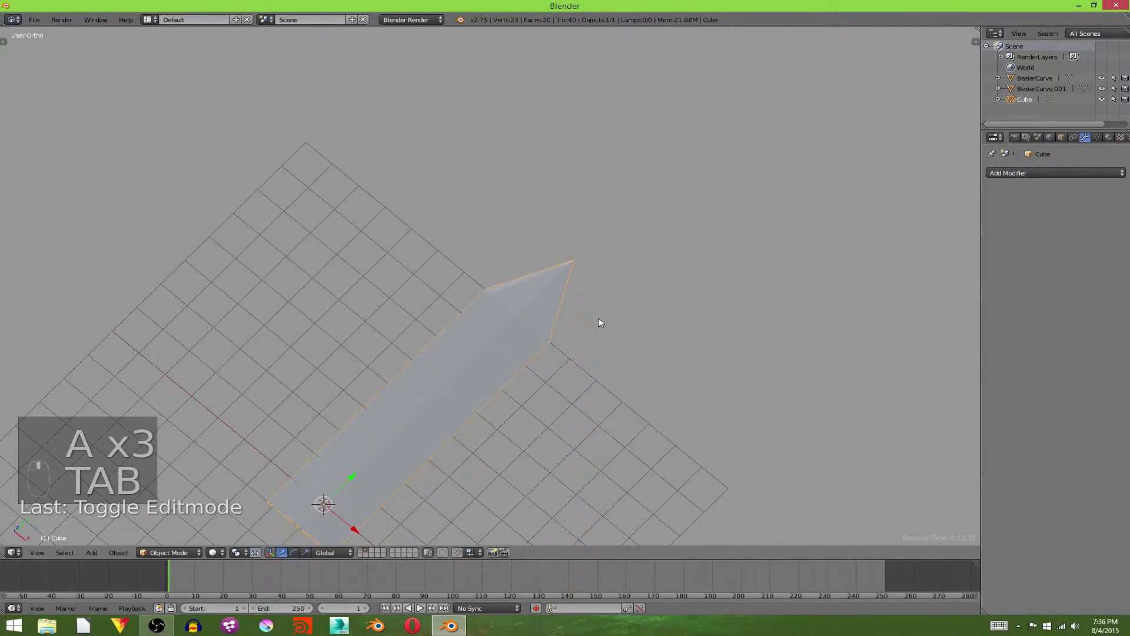
key("KP_7")
scroll(606, 300, "up", 7)
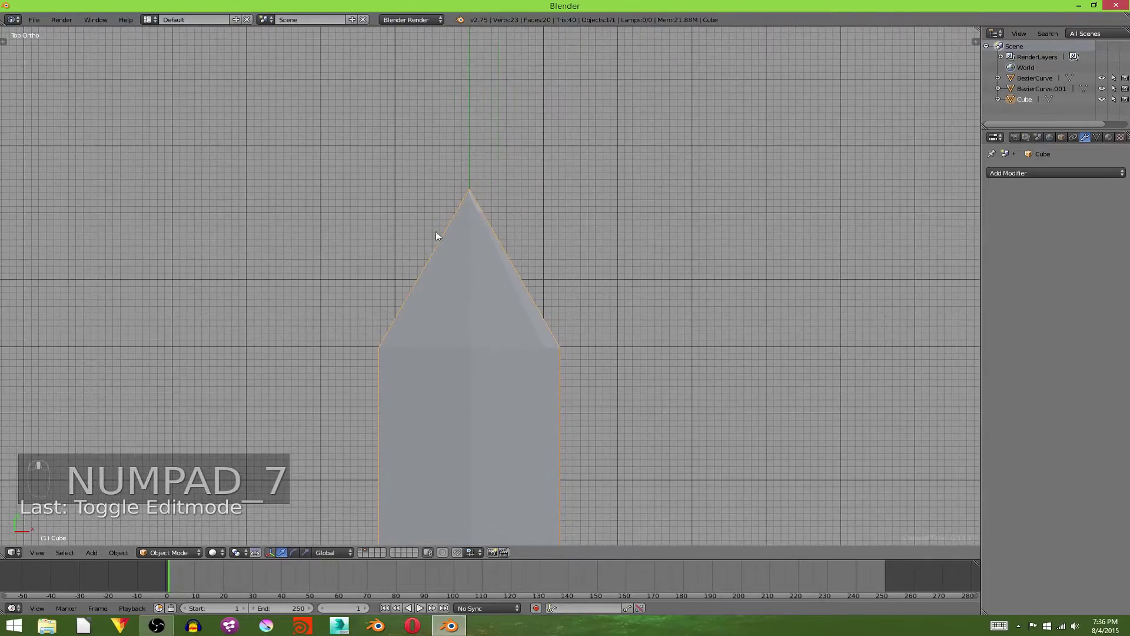
key("Tab")
scroll(532, 270, "down", 6)
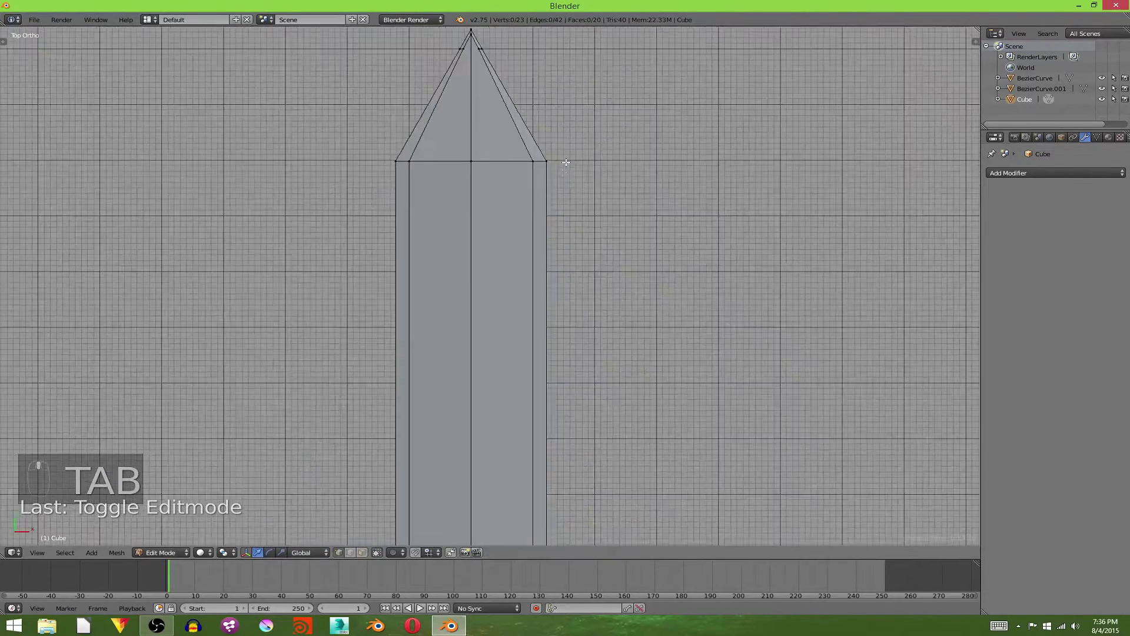
key("a")
key("a")
key("a")
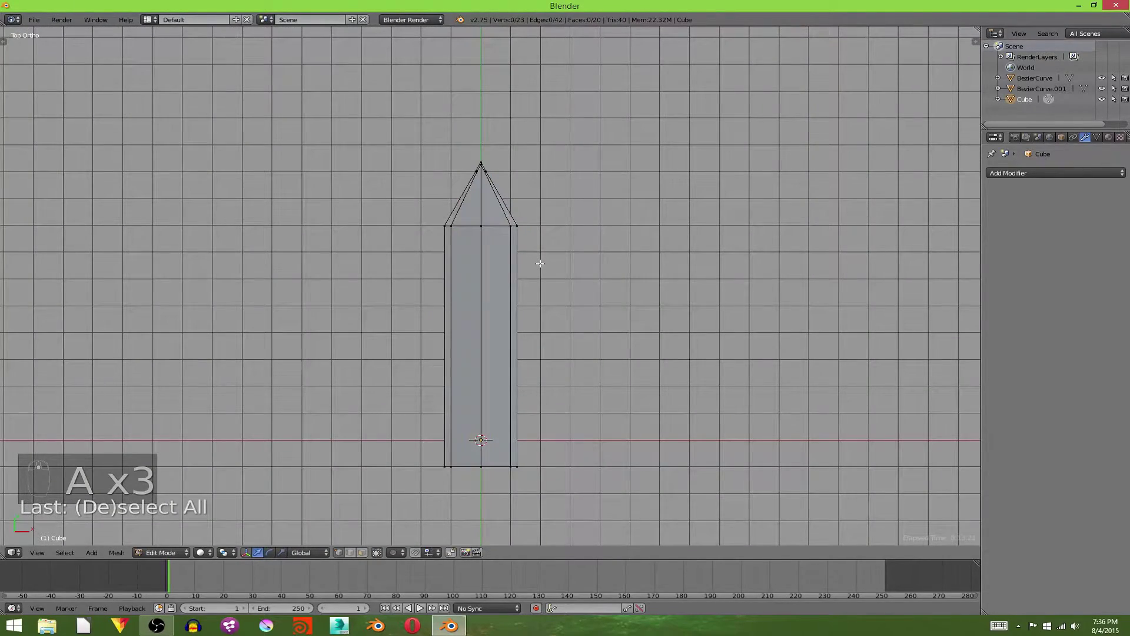
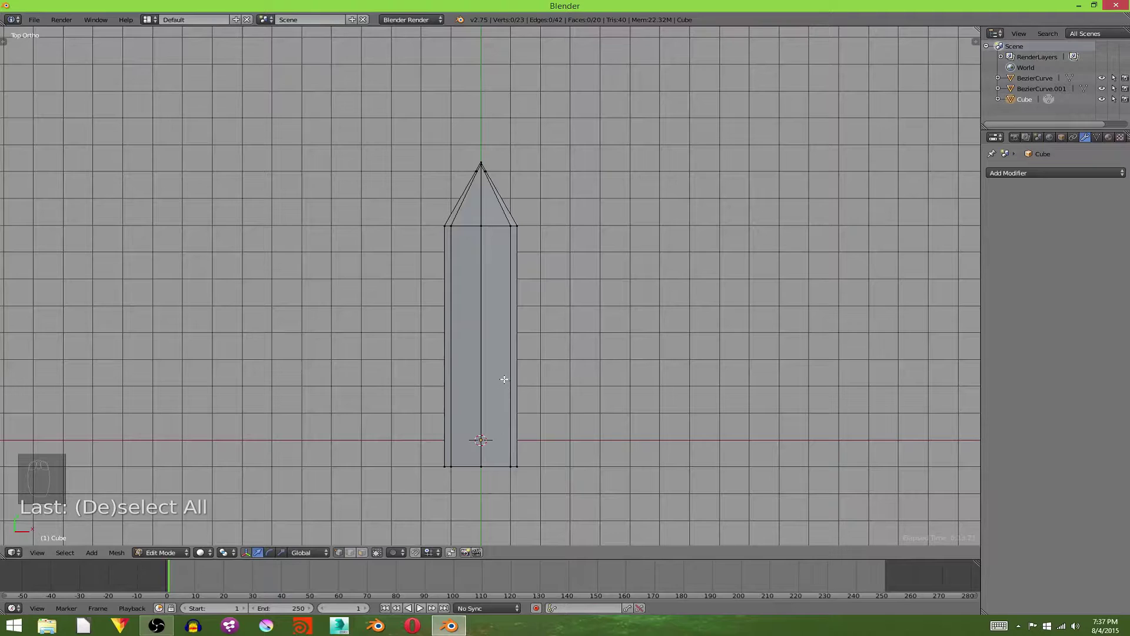
Add a centred loop cut across the blade's straight section and scale it inward along X to about 0.63
key("ctrl+r")
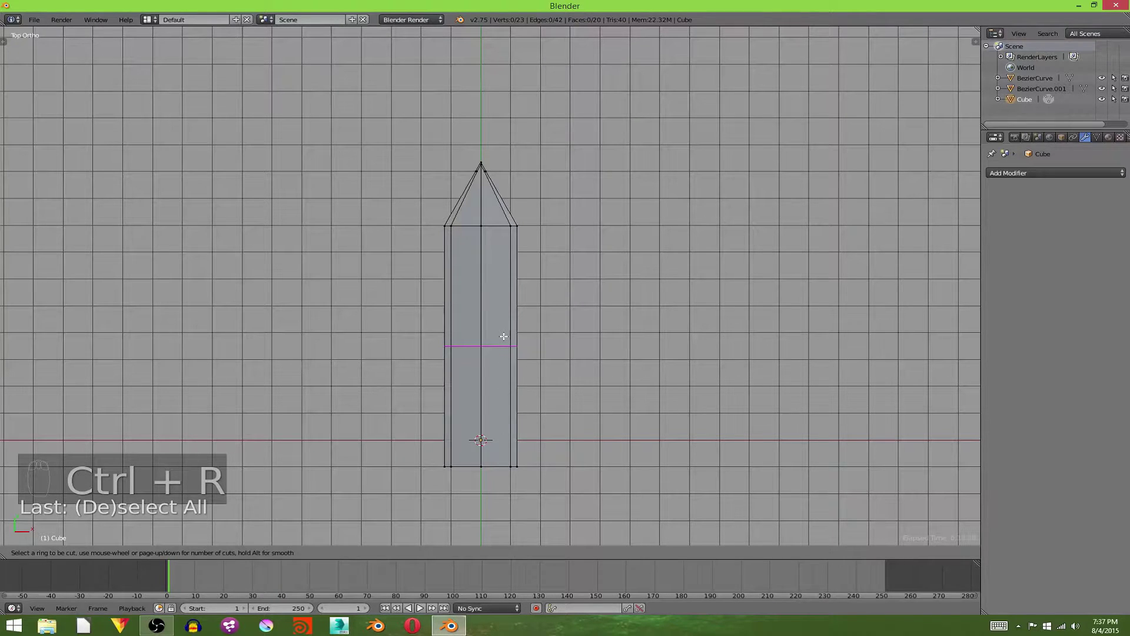
left_click(503, 336)
right_click(503, 336)
key("s")
key("x")
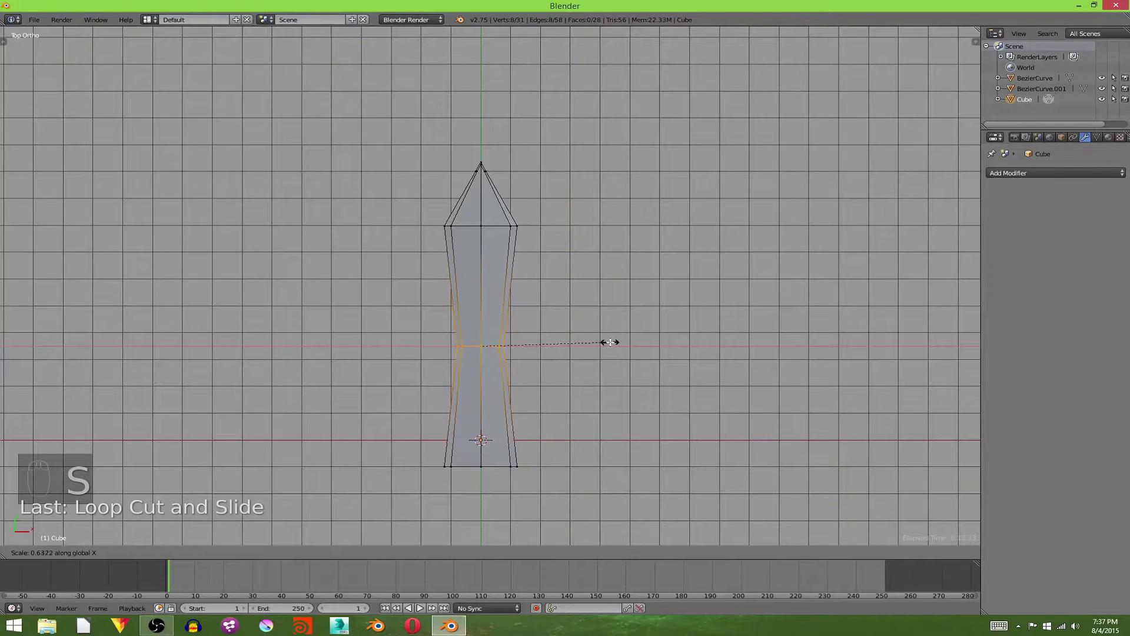
left_click(605, 342)
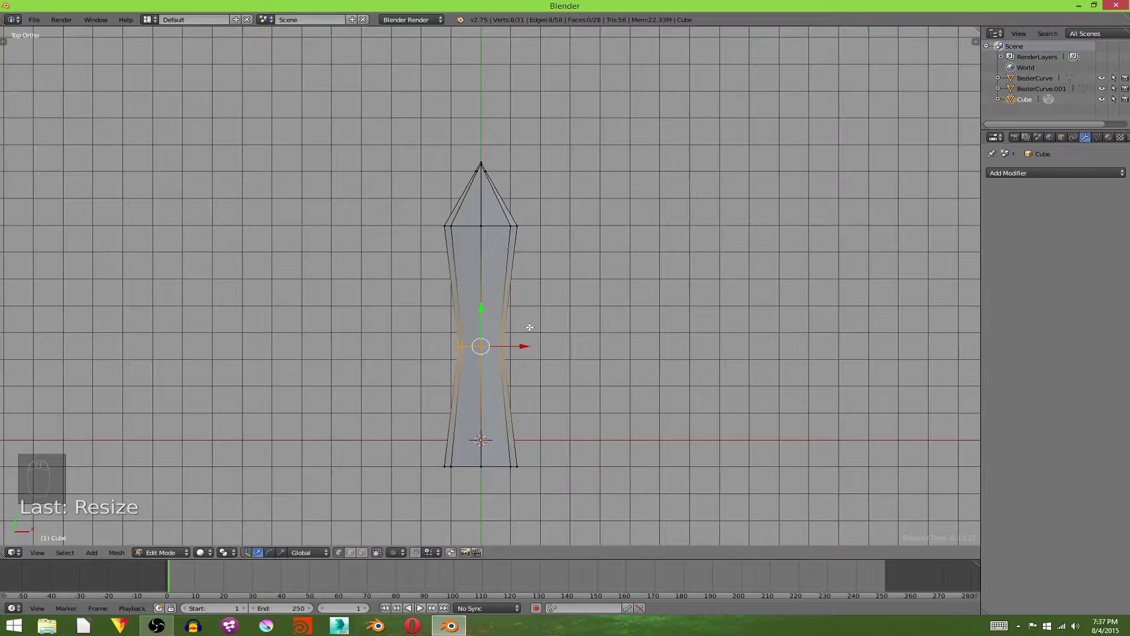
Bevel the middle edge loop with six segments along most of the straight section, giving the blade smoothly curved sides
key("ctrl+b")
scroll(618, 315, "up", 5)
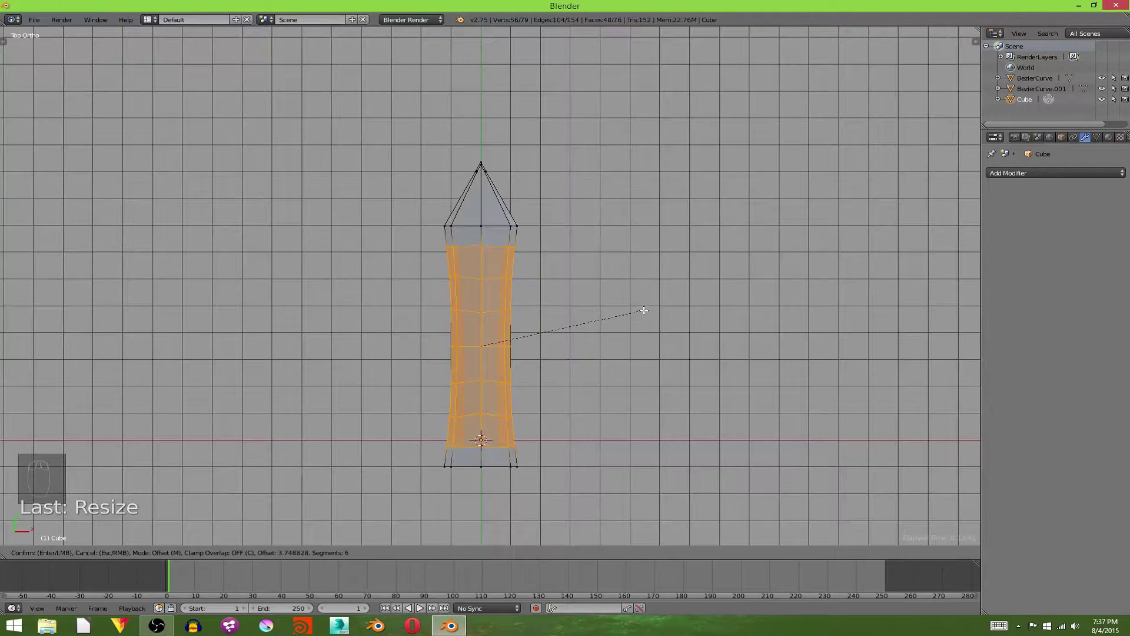
left_click(650, 310)
key("q")
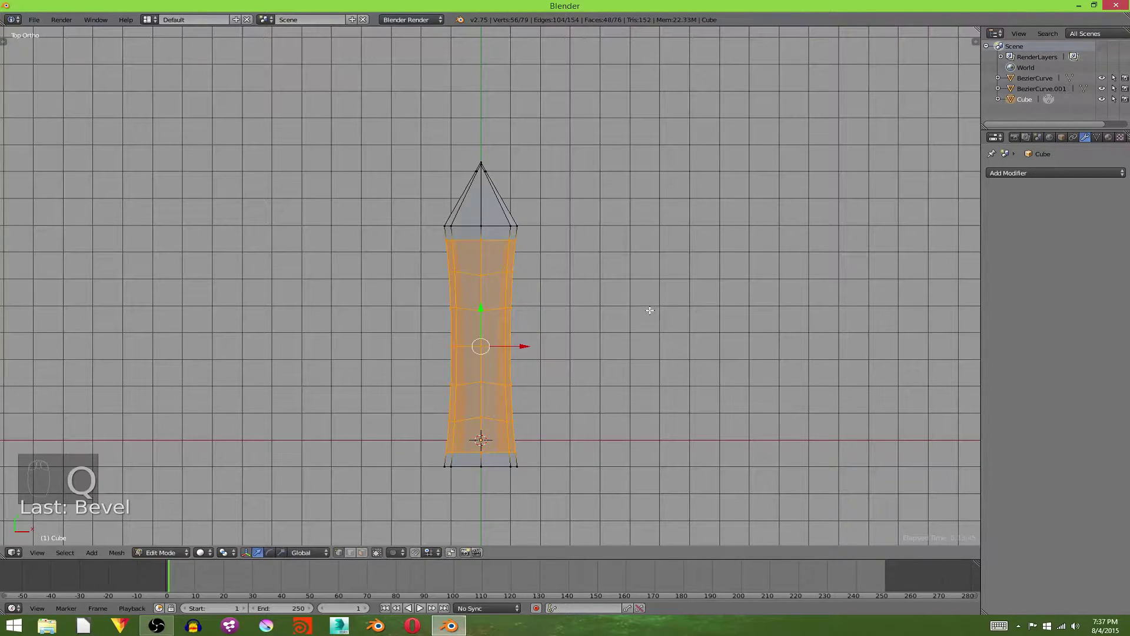
Examine the blade's curved sides and tip from the top and from an angled view
key("Tab")
scroll(518, 383, "up", 3)
key("Tab")
key("Tab")
scroll(529, 365, "down", 3)
middle_click_drag(531, 363, 570, 296)
scroll(525, 279, "up", 3)
key("Tab")
key("Tab")
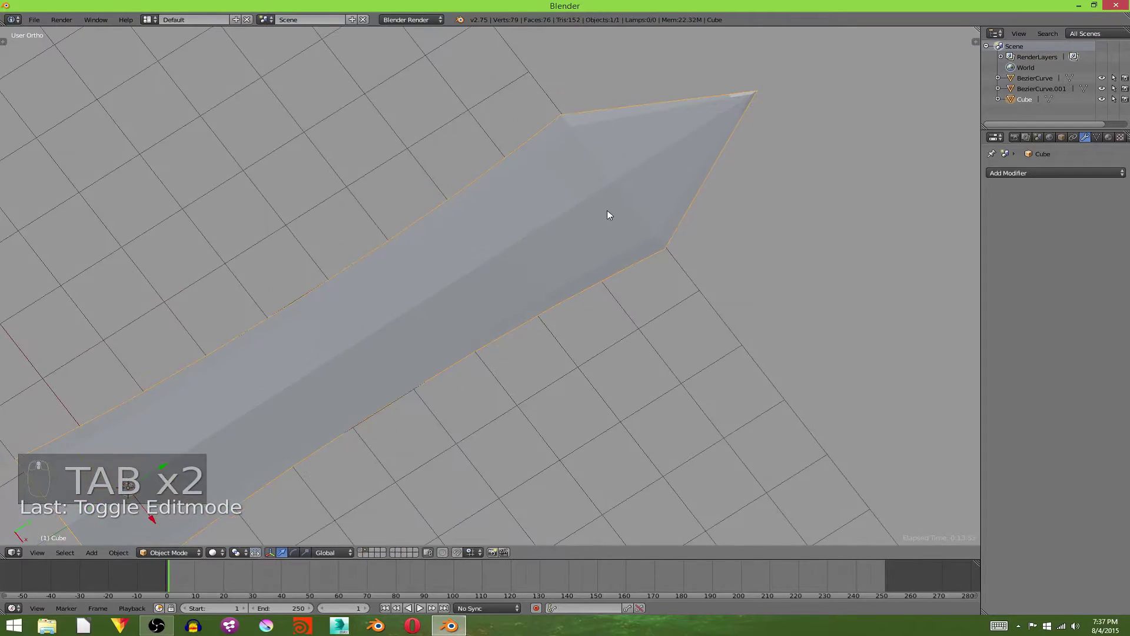
Select the edge loop where the pointed tip begins and bevel it with several segments to round the blade's shoulders
key("KP_7")
middle_click_drag(570, 192, 650, 358, "shift")
scroll(656, 260, "up", 3)
middle_click_drag(649, 270, 535, 275, "shift")
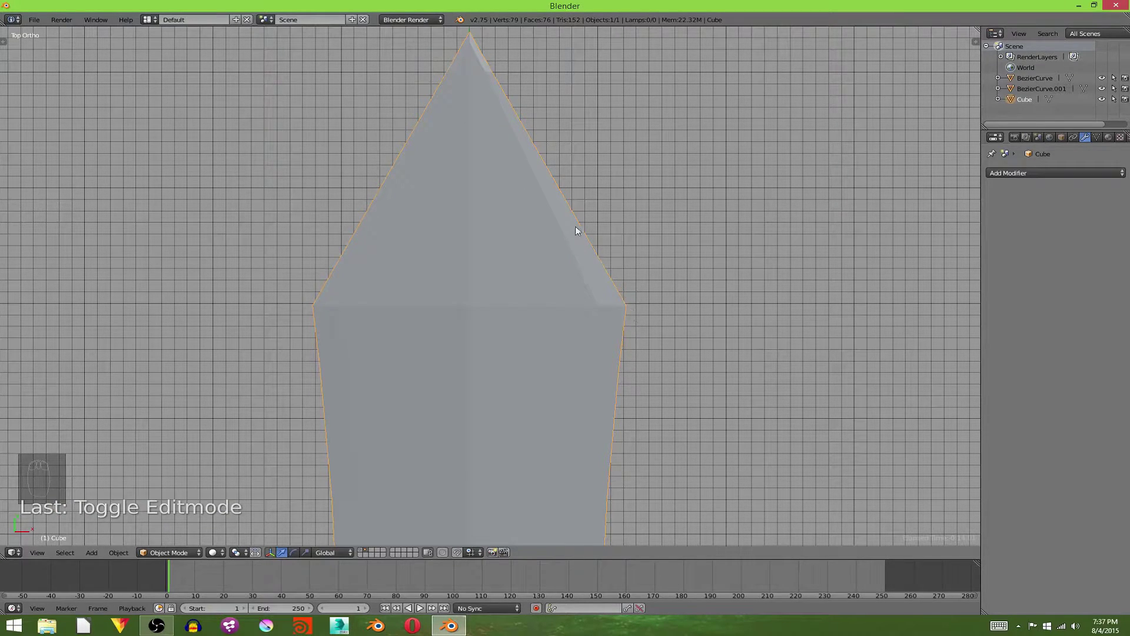
key("Tab")
key("a")
key("a")
right_click(572, 304, "alt")
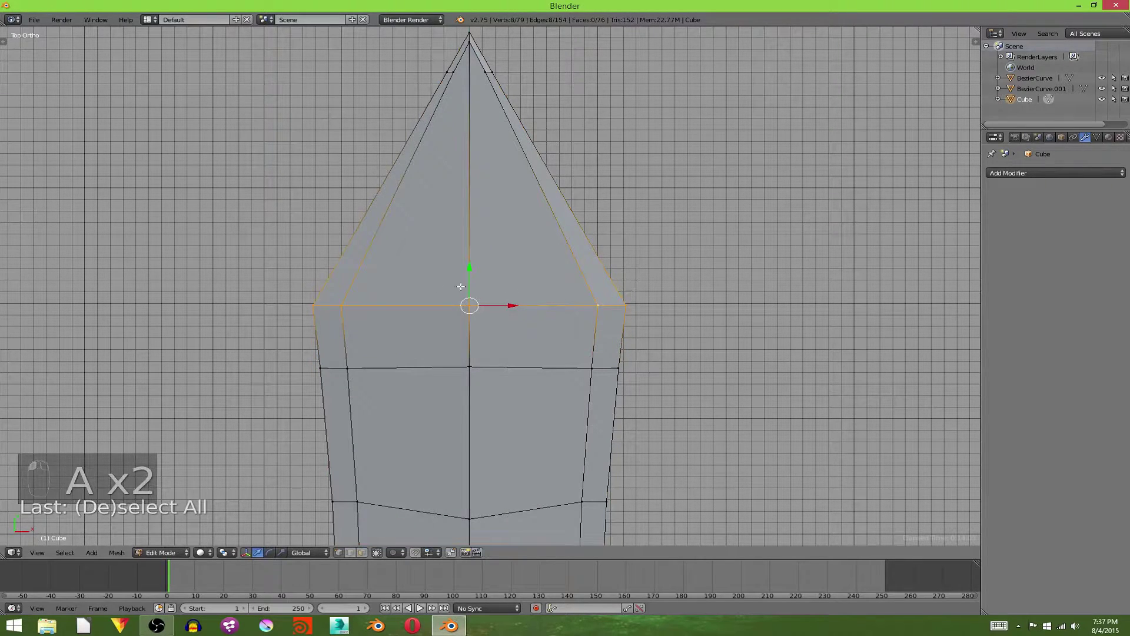
key("ctrl+b")
scroll(753, 285, "up", 4)
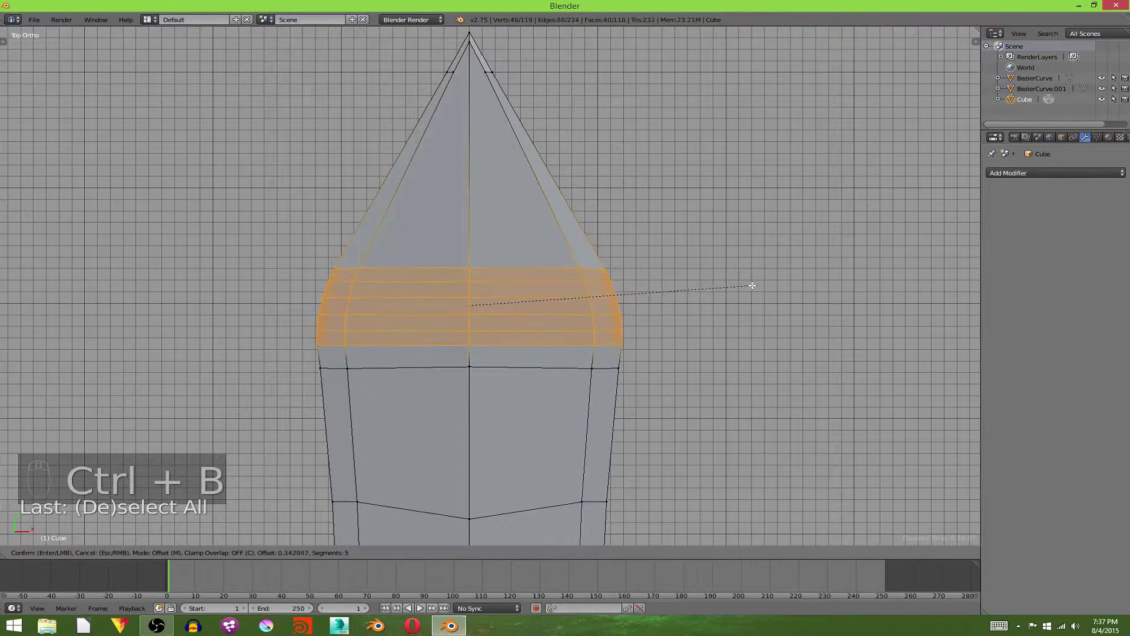
left_click(759, 285)
key("a")
key("Tab")
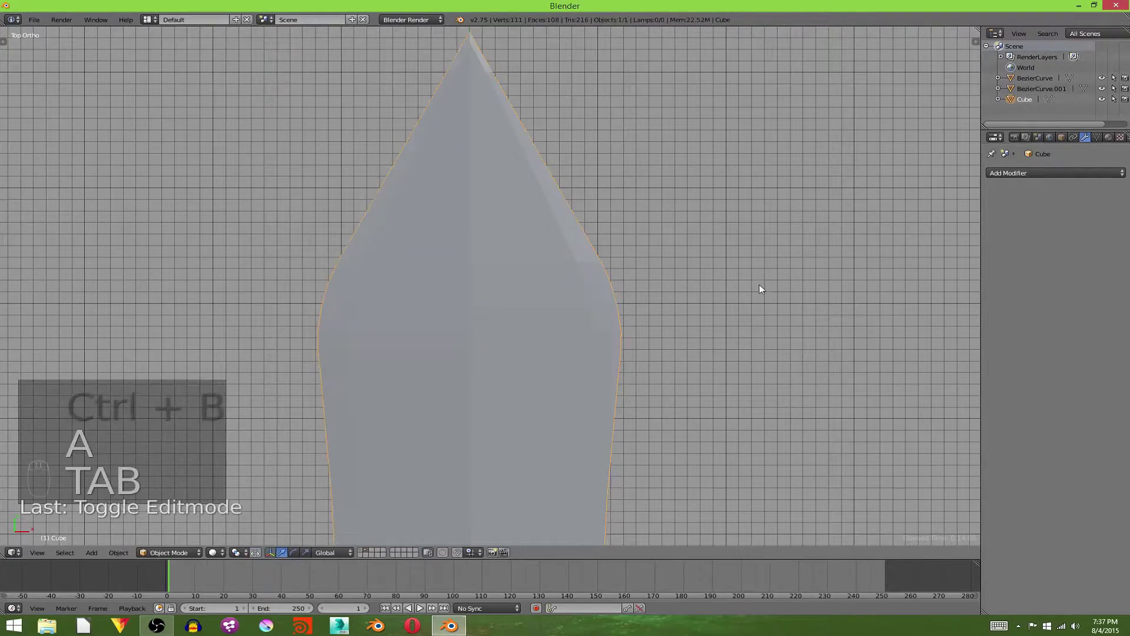
Select the two outer edge vertices just below the blade's tip and scale them inward along X to about 0.99
scroll(760, 287, "down", 5)
middle_click_drag(679, 309, 700, 384, "shift")
scroll(539, 220, "up", 6)
middle_click_drag(543, 228, 543, 267, "shift")
scroll(549, 276, "up", 5)
key("Tab")
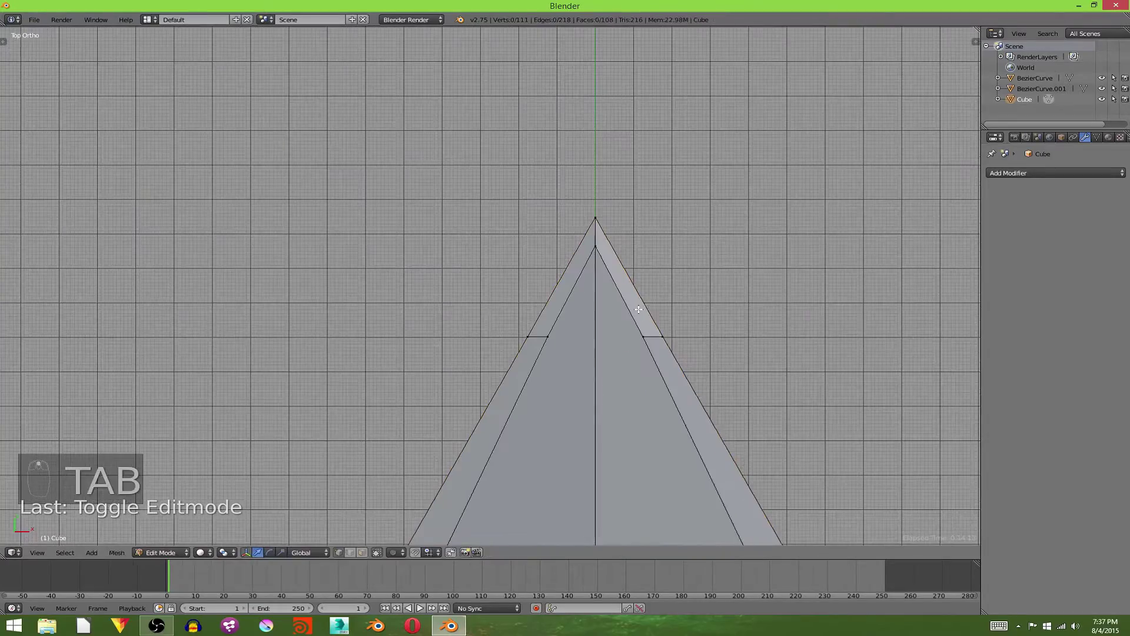
left_click(671, 327)
left_click(522, 331, "shift")
scroll(618, 348, "down", 9)
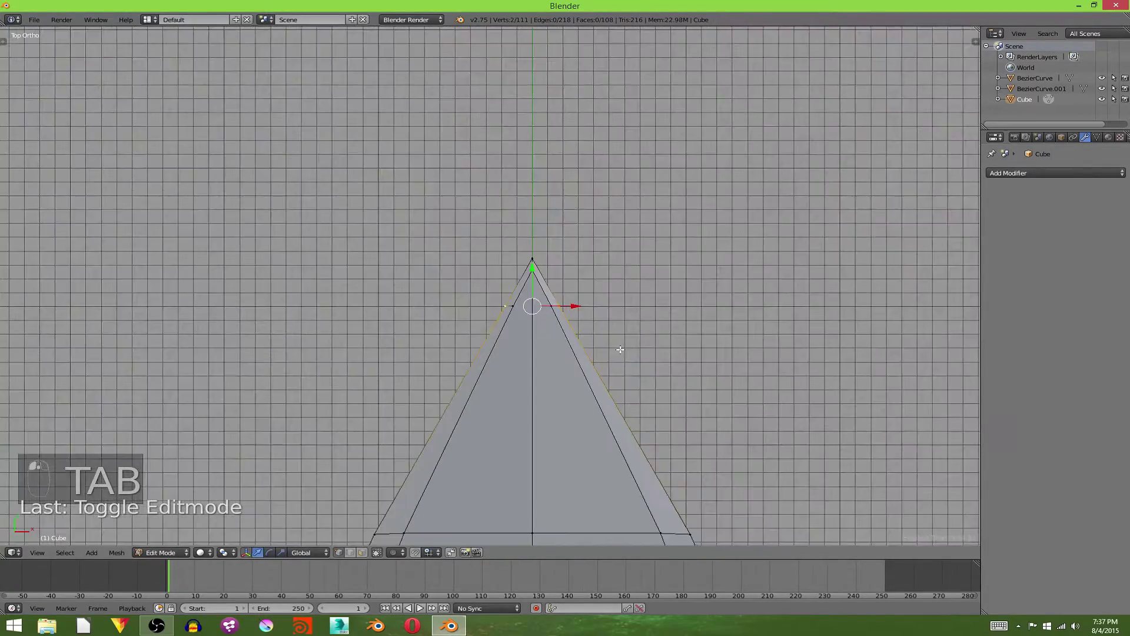
middle_click_drag(588, 405, 510, 43, "shift")
scroll(597, 382, "up", 10)
key("s")
key("x")
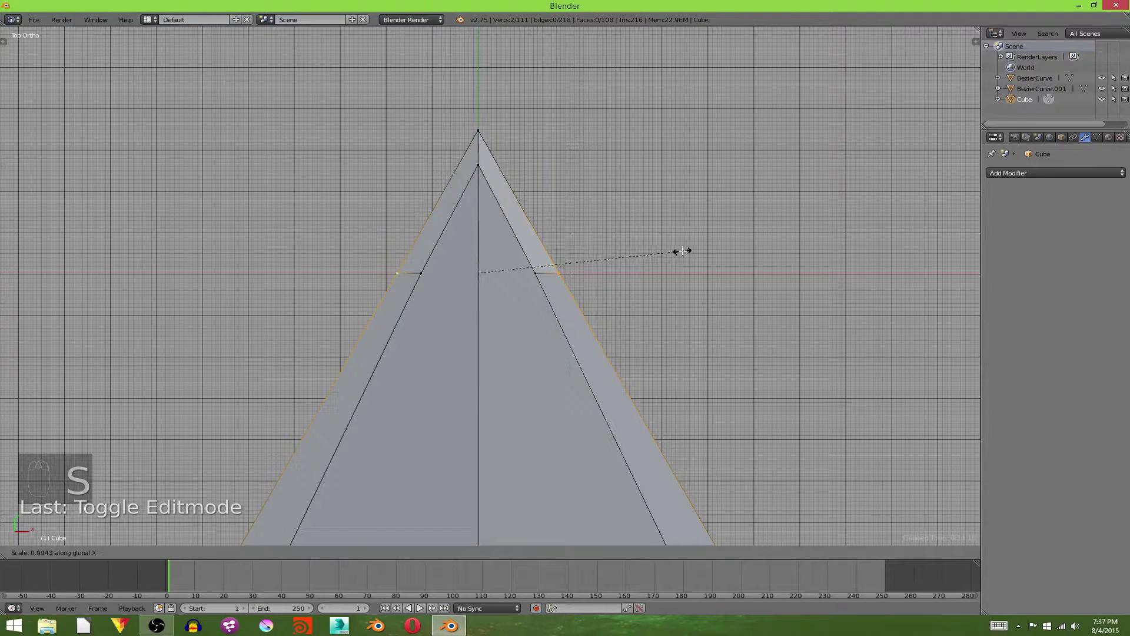
left_click(683, 252)
key("Tab")
scroll(682, 252, "down", 8)
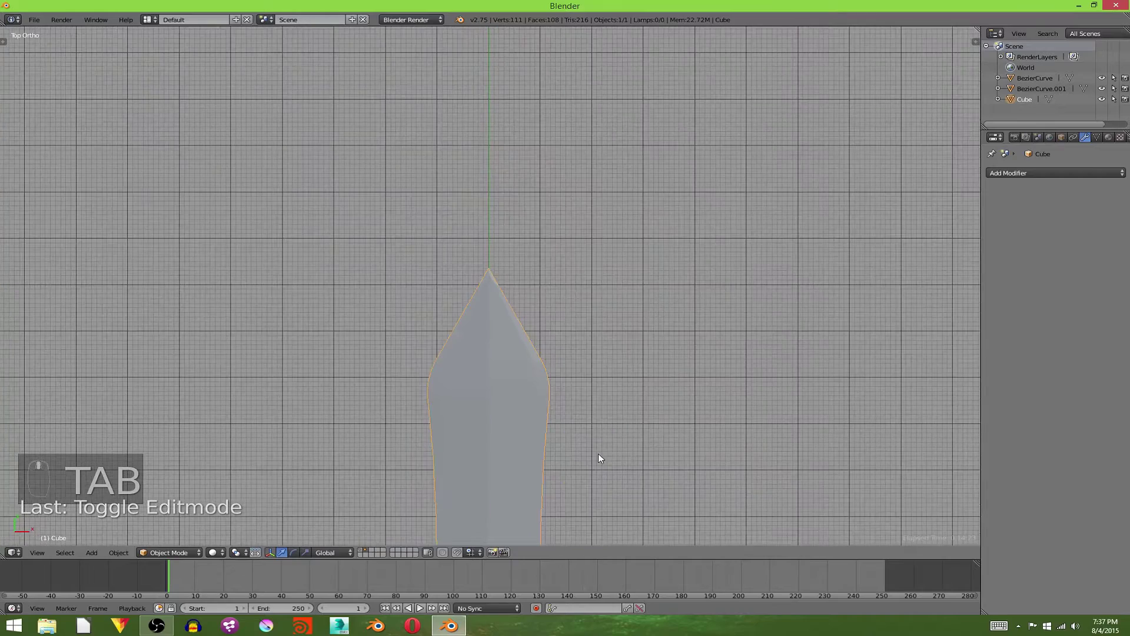
Leave the blade's isolated view and scale the blade down uniformly to fit inside the handle's cup
middle_click_drag(598, 453, 606, 298, "shift")
key("a")
key("a")
key("a")
scroll(482, 443, "up", 3)
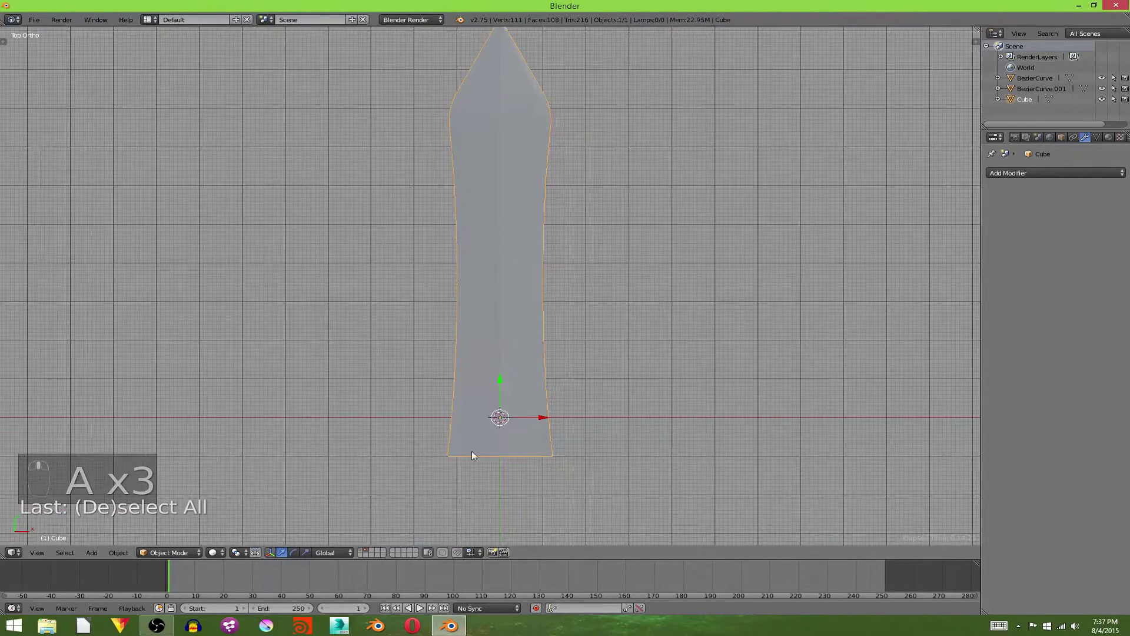
key("KP_Divide")
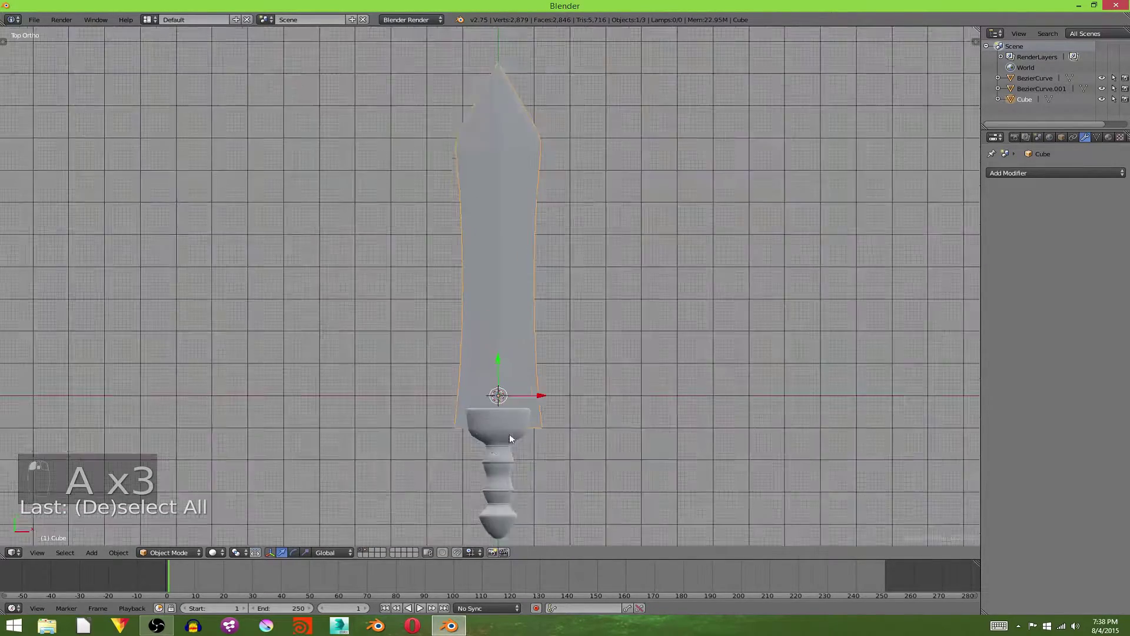
key("s")
left_click(591, 391)
middle_click_drag(591, 390, 435, 346)
scroll(432, 272, "up", 5)
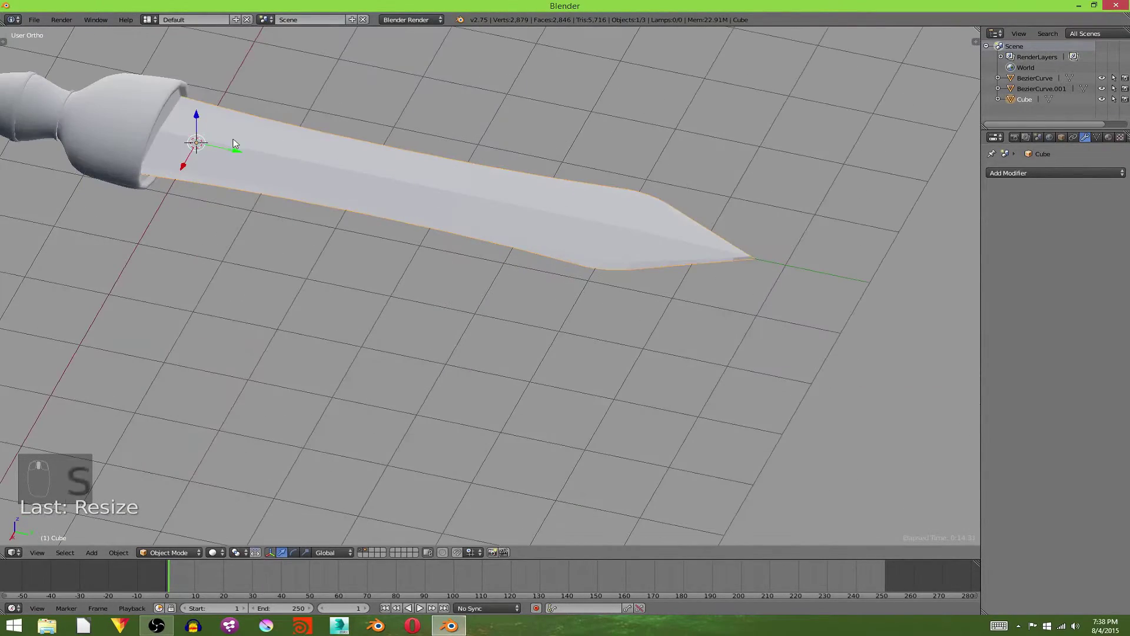
Move the blade into place in the cup and lengthen it by scaling along Y
key("g")
left_click(226, 153)
middle_click_drag(226, 153, 400, 229)
key("s")
key("y")
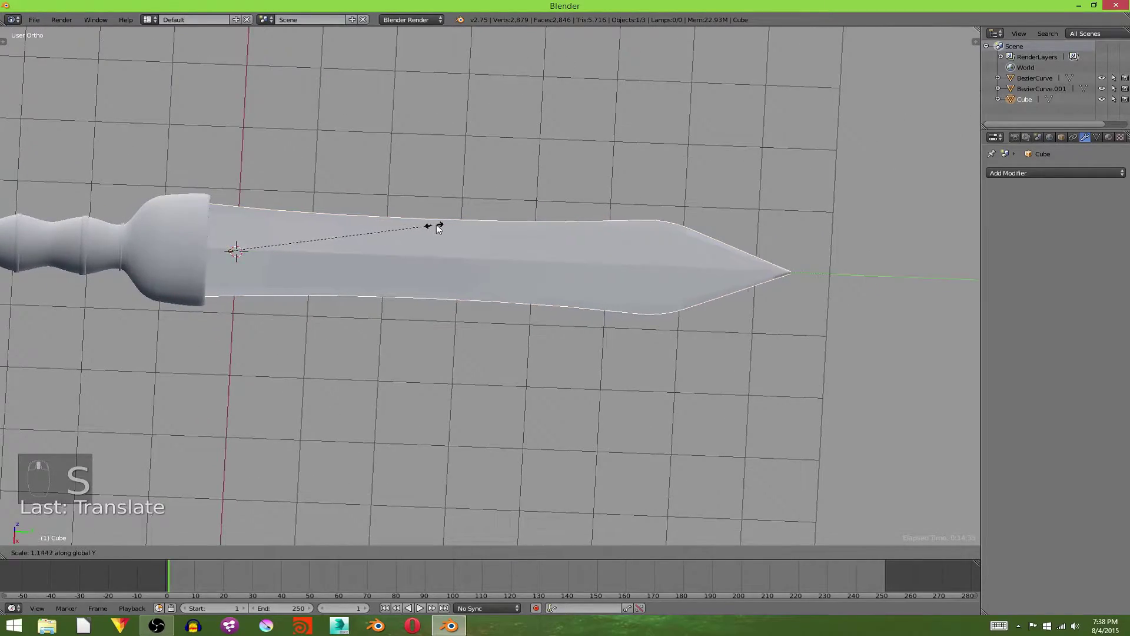
left_click(457, 224)
middle_click_drag(457, 224, 621, 258)
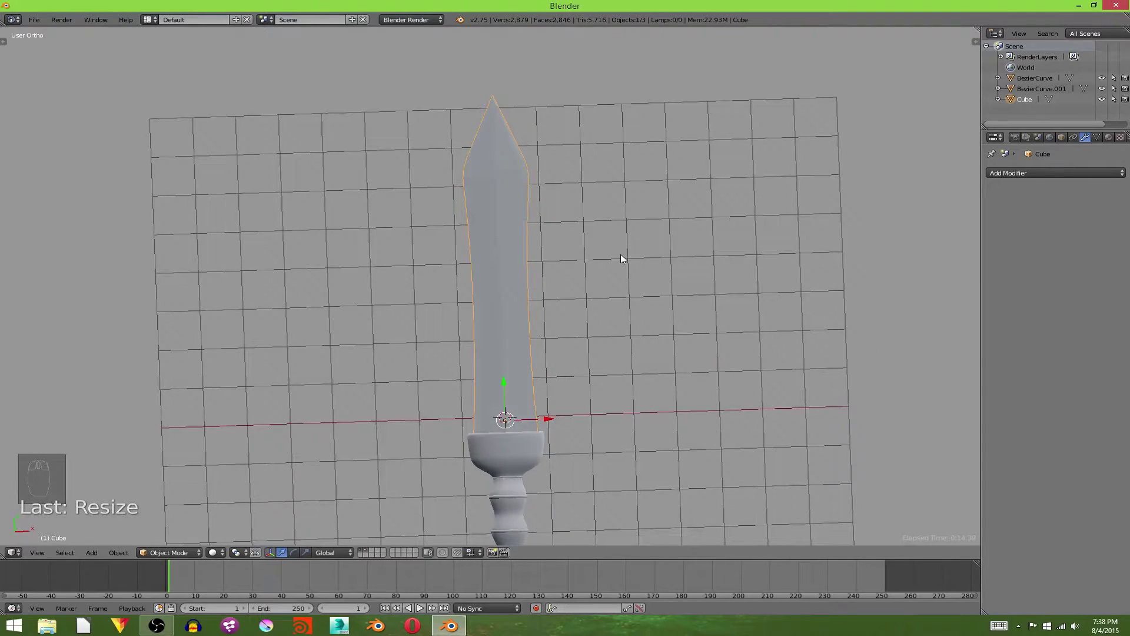
key("KP_7")
scroll(618, 242, "down", 6)
scroll(626, 232, "up", 6)
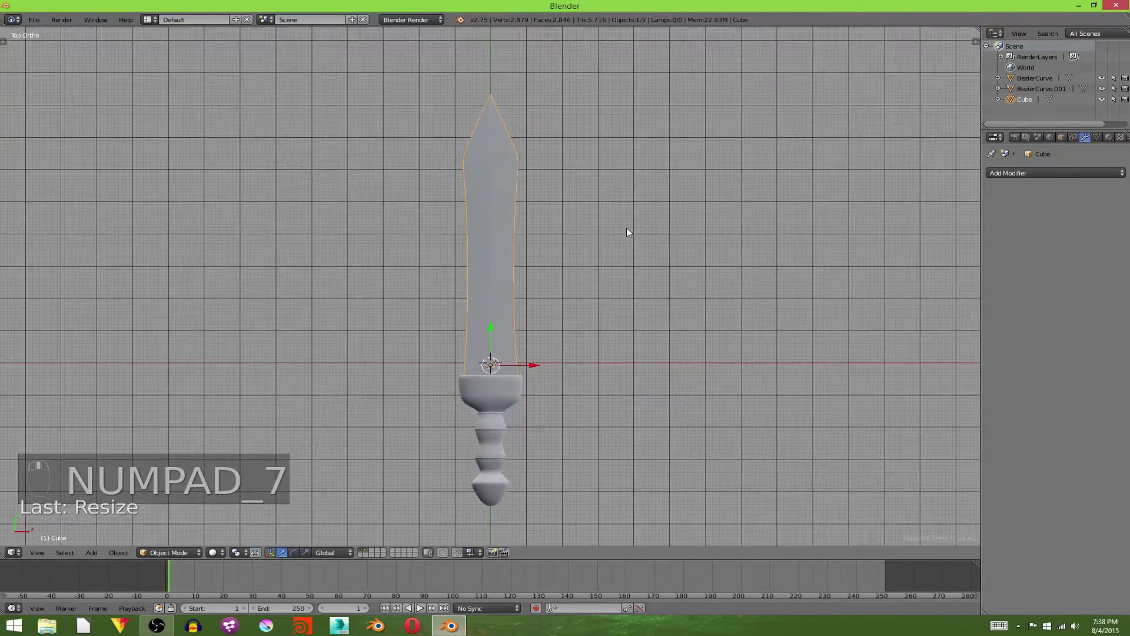
Select all of the banded sleeve's geometry and narrow it by scaling with the Y axis locked
right_click(498, 425)
key("Tab")
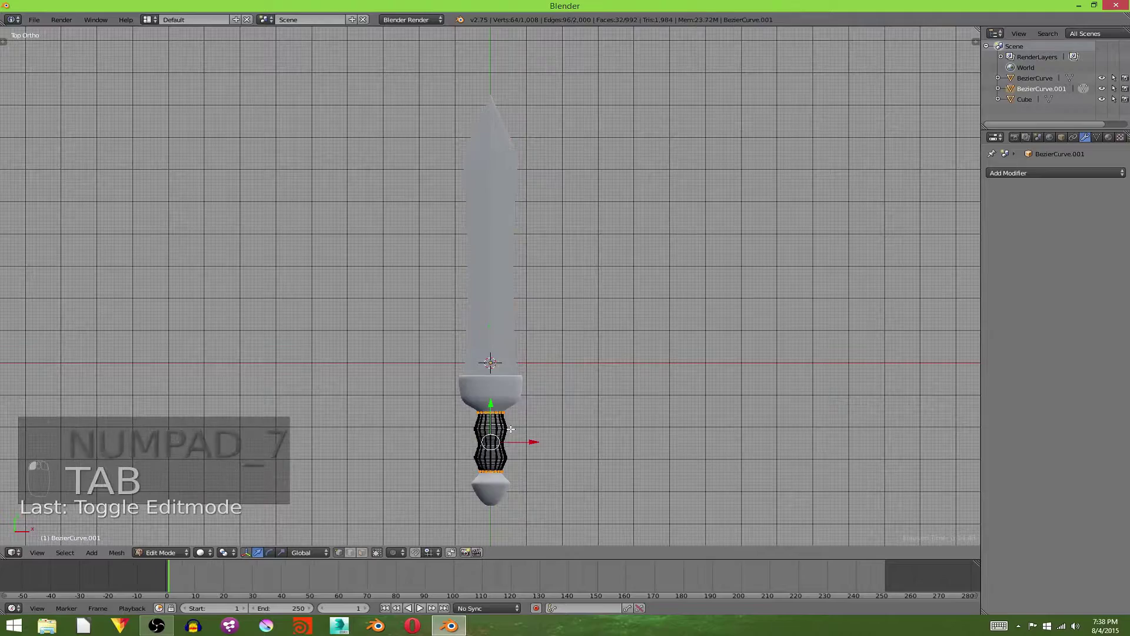
key("a")
key("a")
scroll(535, 435, "up", 3)
key("Tab")
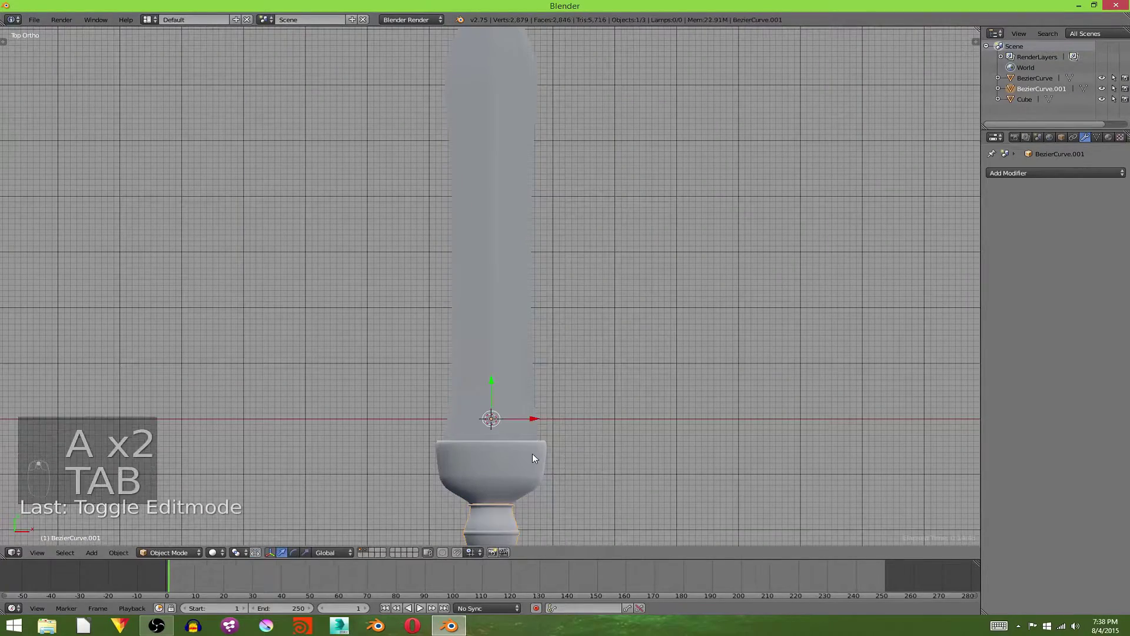
scroll(532, 450, "down", 4)
scroll(522, 307, "up", 5)
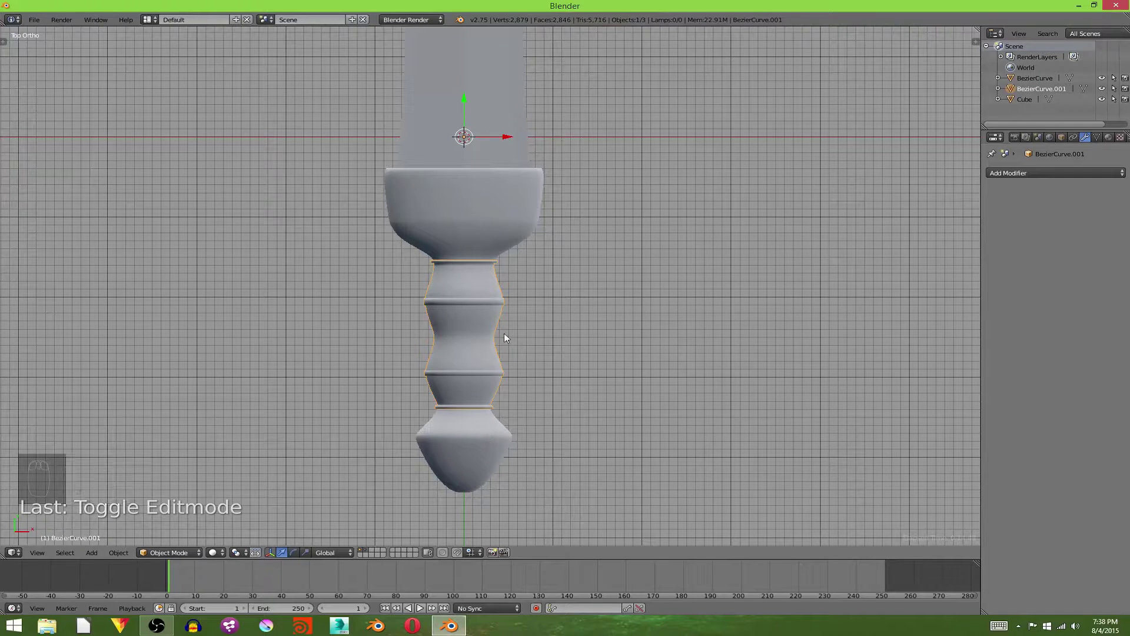
key("Tab")
key("a")
key("a")
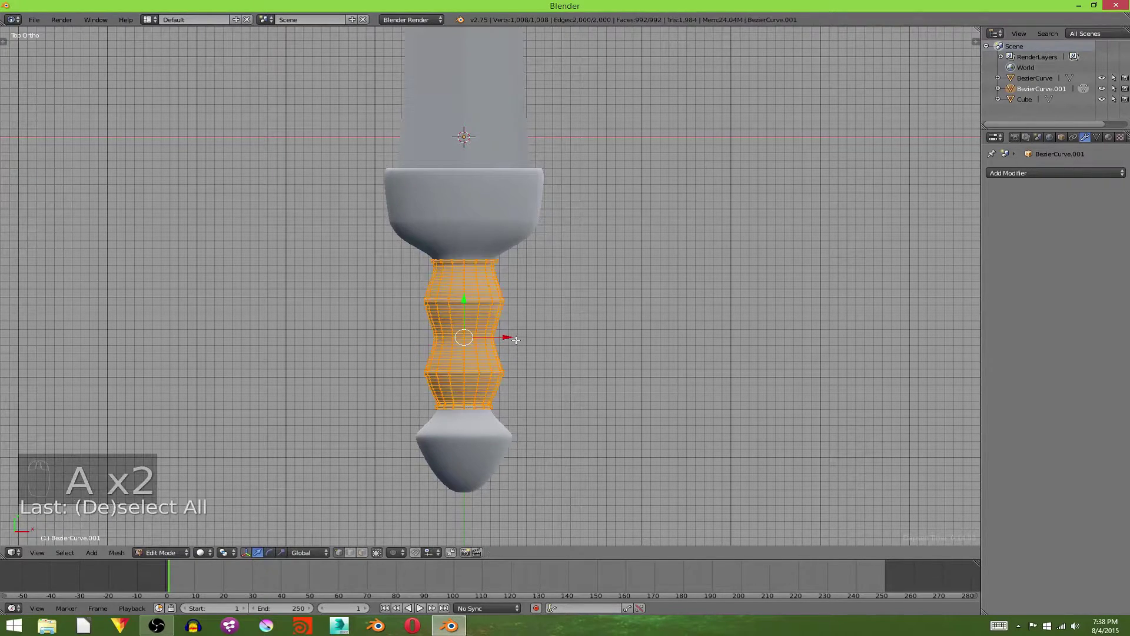
key("s")
key("shift+y")
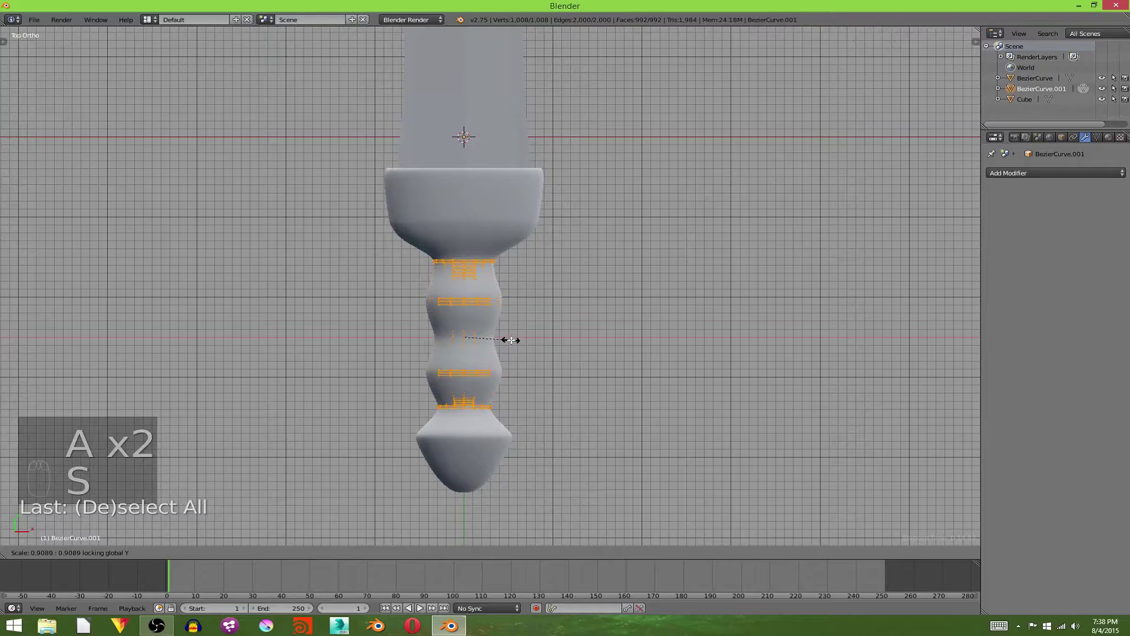
left_click(506, 337)
Select all of the handle's geometry below the cup, including its hidden side, using wireframe display
key("z")
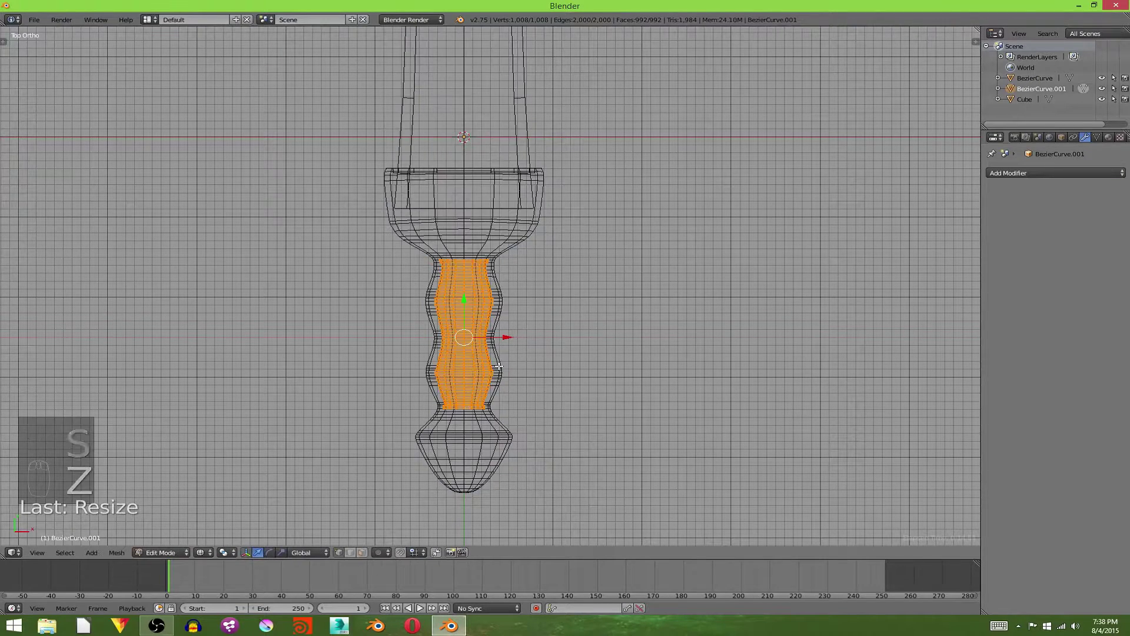
key("Tab")
right_click(499, 372)
key("Tab")
key("z")
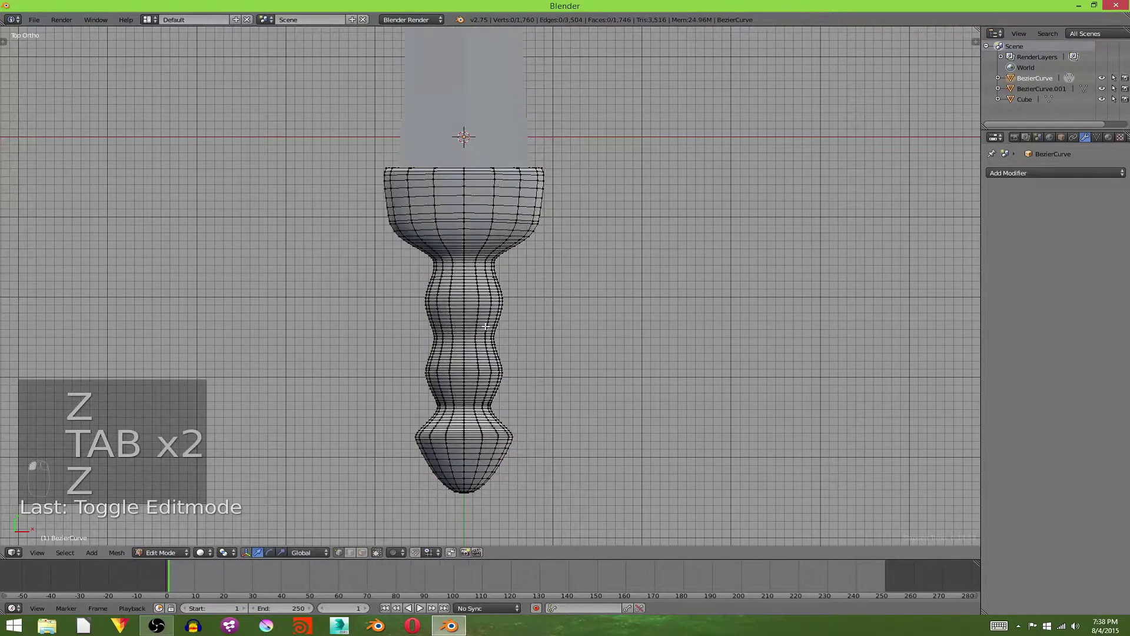
key("b")
left_click_drag(425, 266, 580, 512)
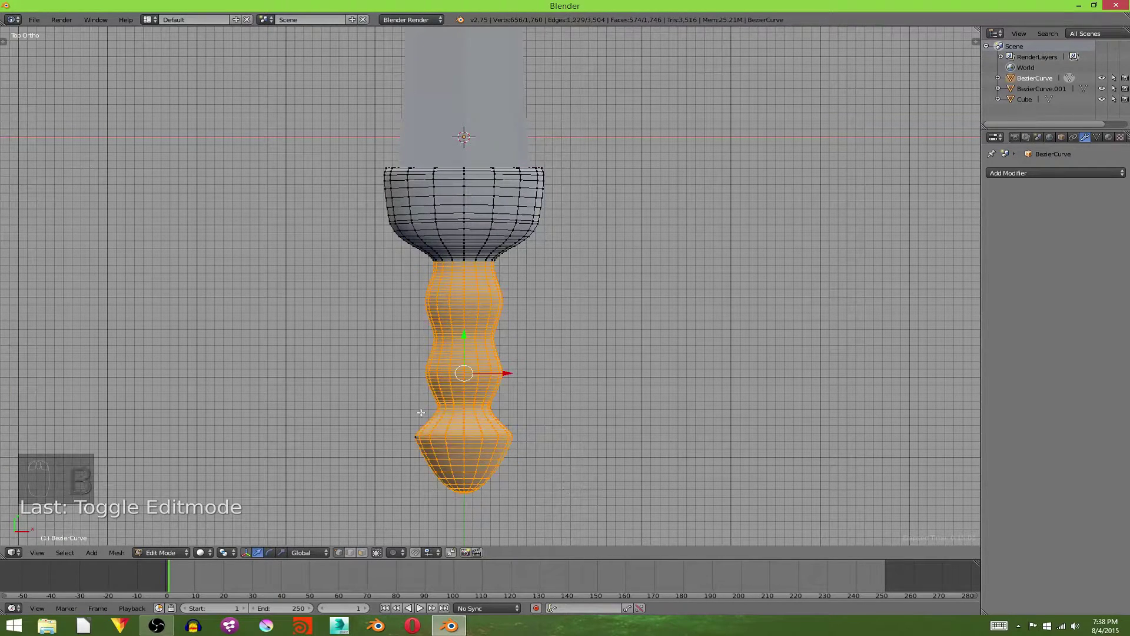
key("z")
key("c")
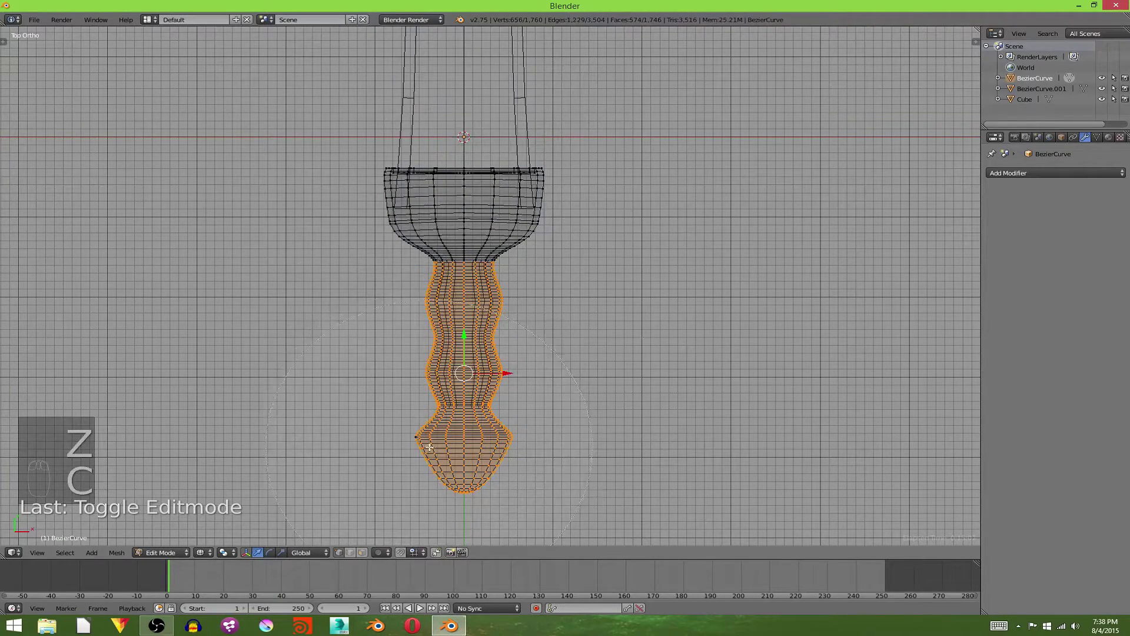
left_click(467, 478)
key("a")
key("b")
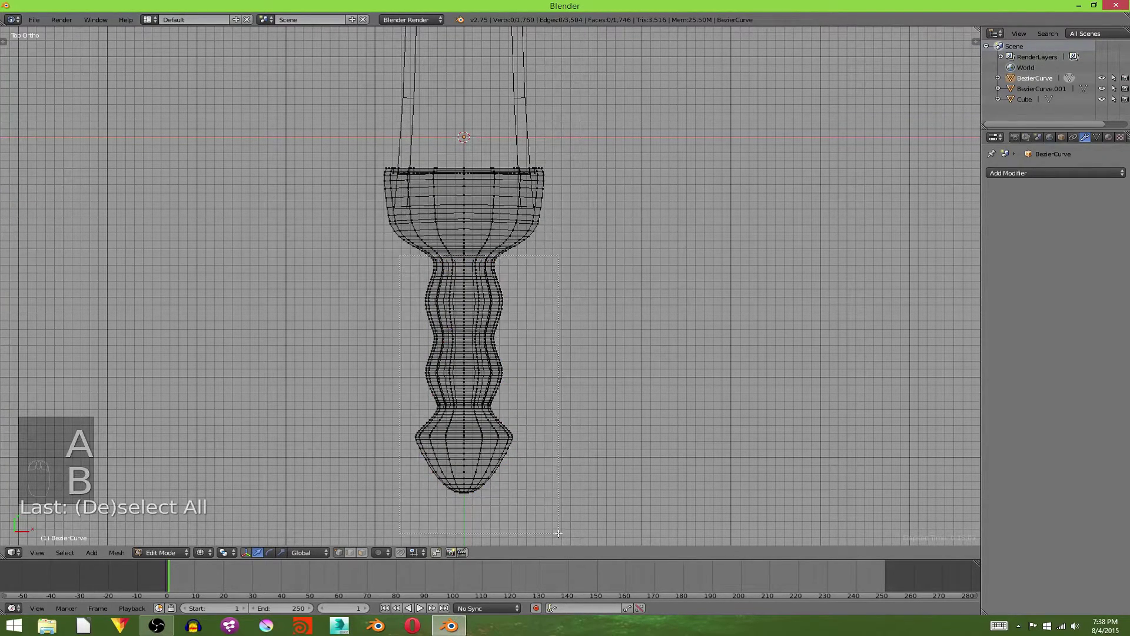
left_click_drag(558, 533, 558, 533)
Narrow the selected grip and pommel in three passes with Y locked, the last two to about 0.91 and 0.90
key("s")
key("shift+y")
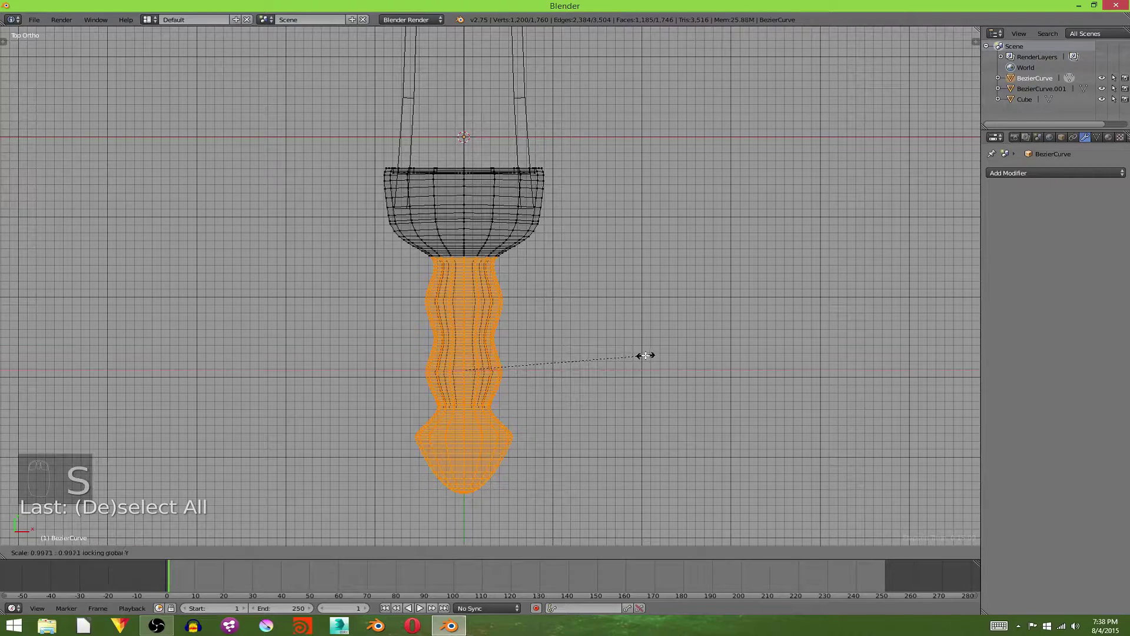
left_click(599, 361)
key("z")
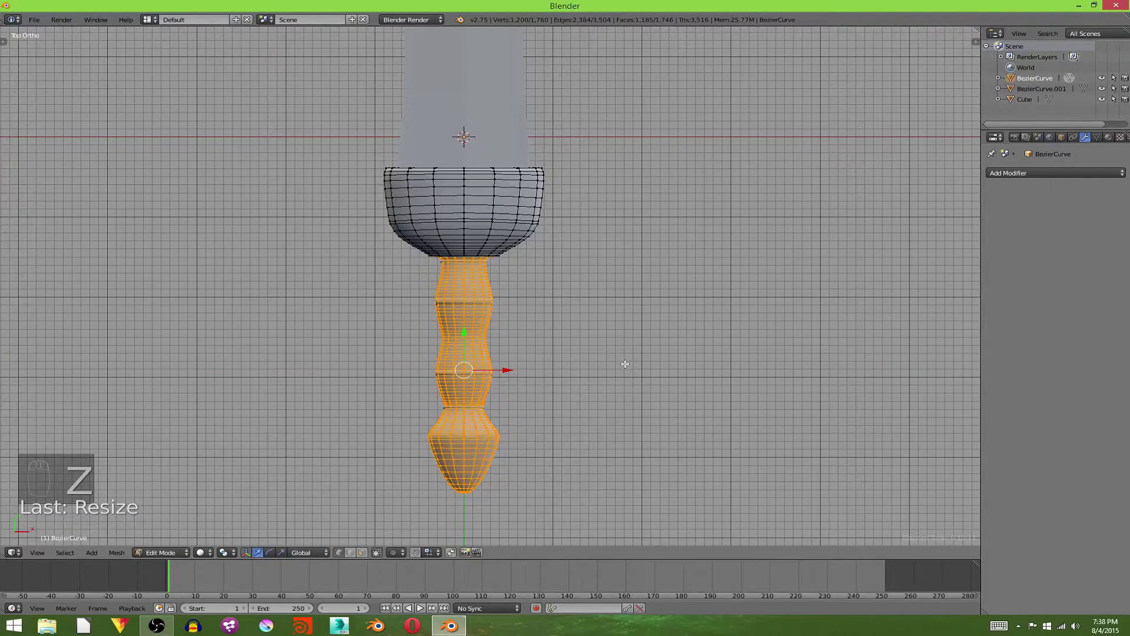
key("s")
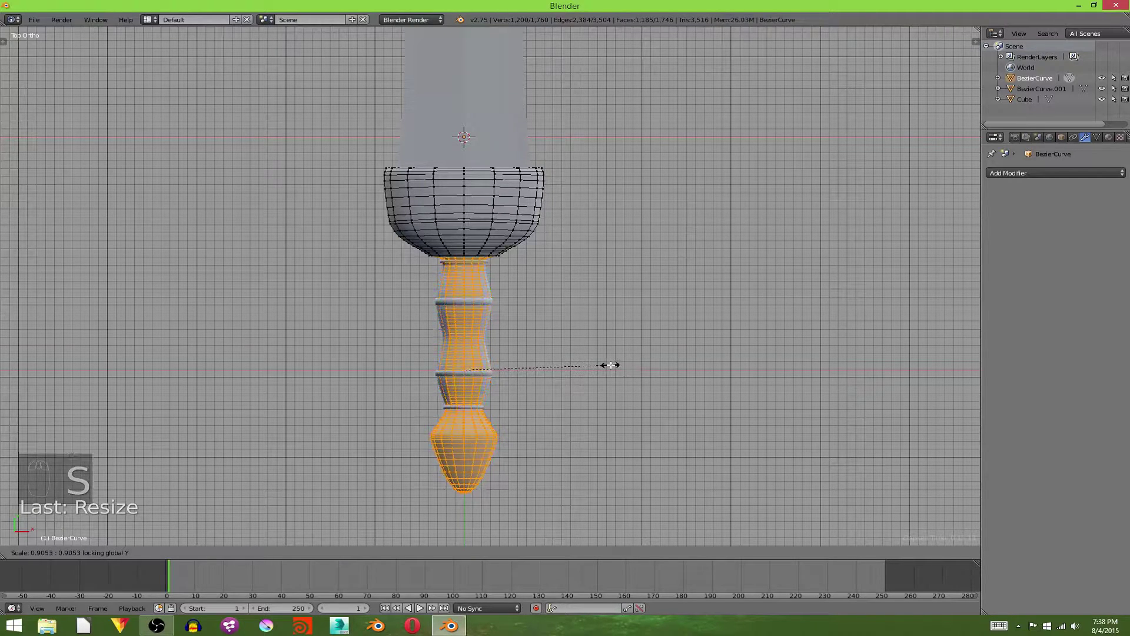
left_click(611, 365)
key("s")
key("shift+y")
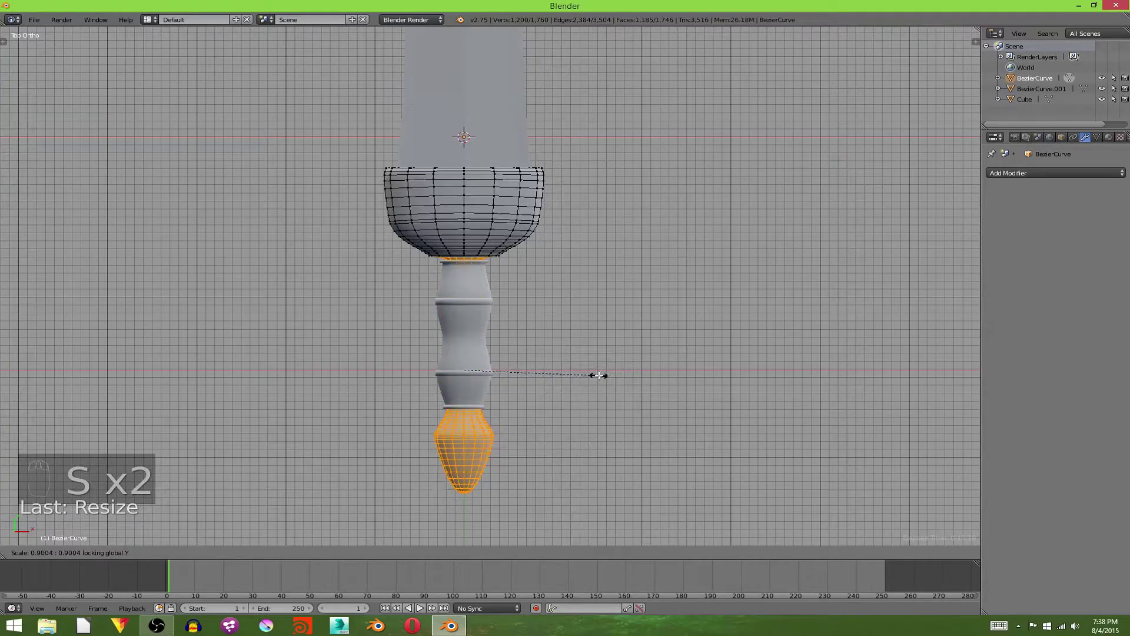
left_click(598, 374)
key("Tab")
Examine the fit of the banded sleeve on the narrowed handle from several angles
middle_click_drag(612, 390, 495, 320)
scroll(485, 236, "up", 4)
middle_click_drag(502, 218, 631, 412, "shift")
scroll(623, 265, "down", 1)
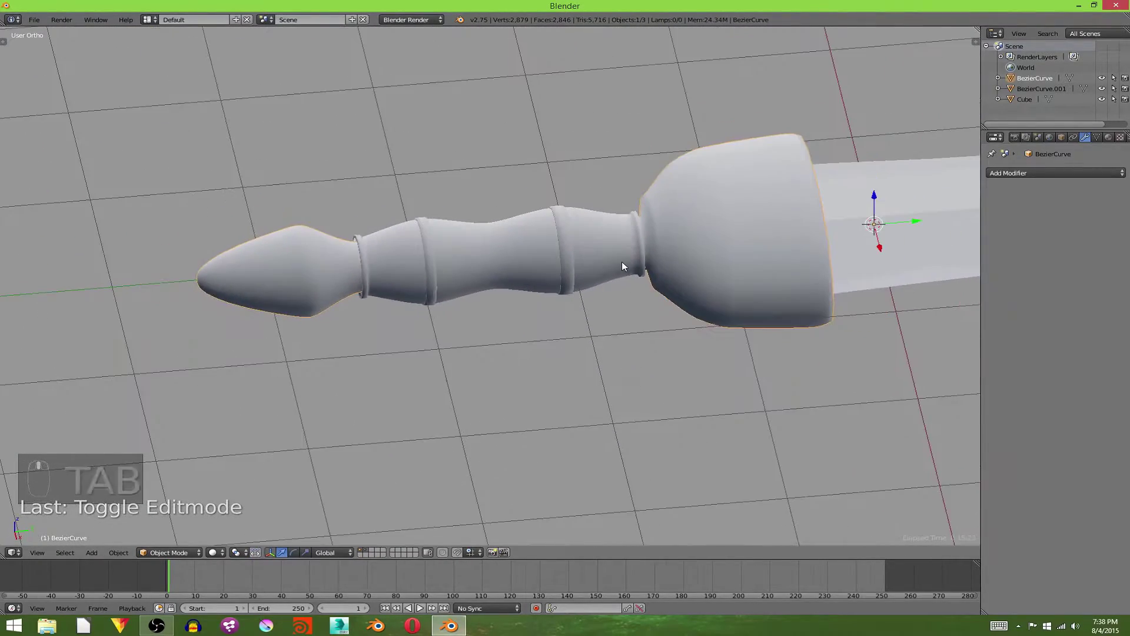
right_click(622, 266)
middle_click_drag(637, 253, 760, 256)
key("shift+y")
right_click(743, 254)
scroll(724, 254, "down", 5)
middle_click_drag(681, 256, 555, 197)
Return the 3D cursor to the scene's centre, keeping the handle selected
right_click(565, 215)
key("a")
key("a")
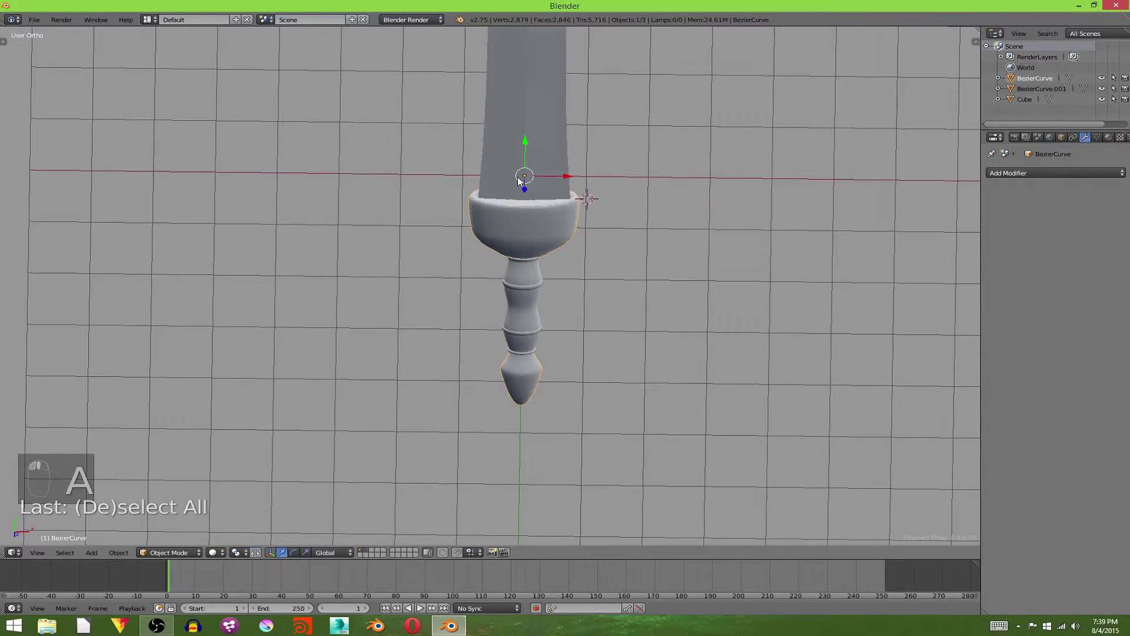
key("shift+c")
middle_click_drag(595, 267, 527, 334)
key("r")
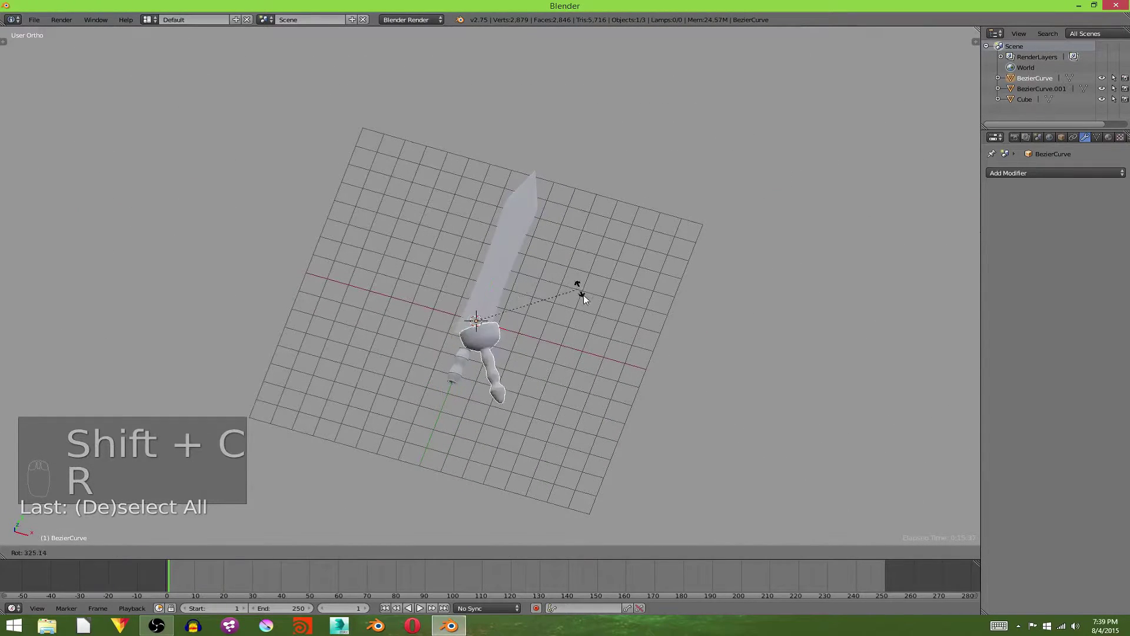
right_click(572, 353)
Set the origin to geometry for the handle, the banded sleeve and the blade in turn
scroll(495, 397, "up", 4)
middle_click_drag(494, 403, 579, 298, "shift")
scroll(579, 298, "up", 3)
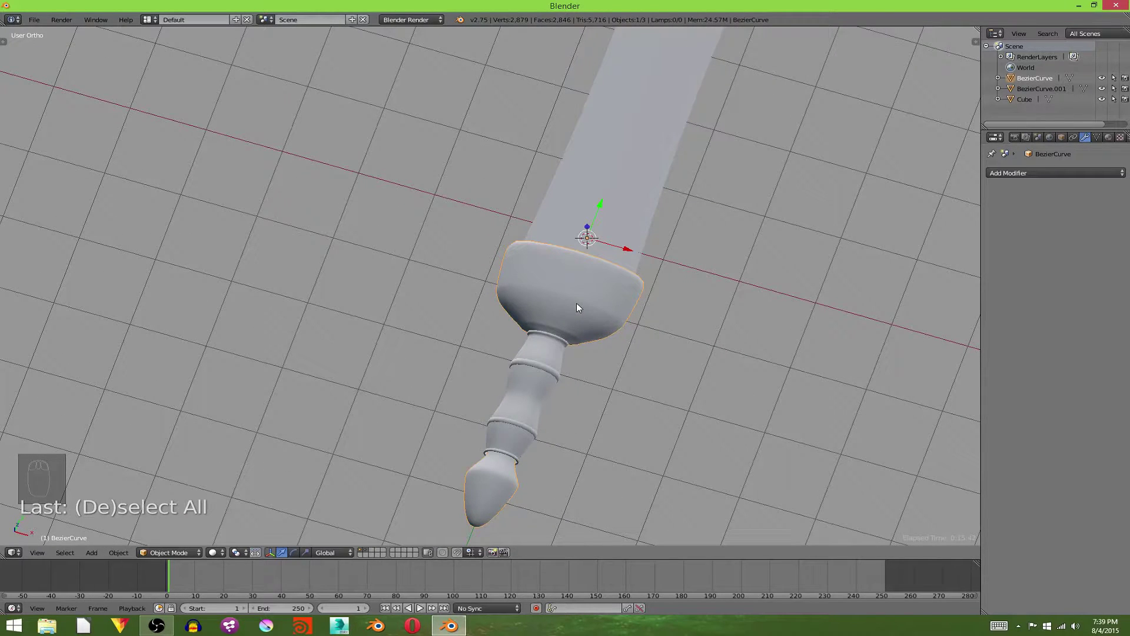
key("ctrl+alt+shift+c")
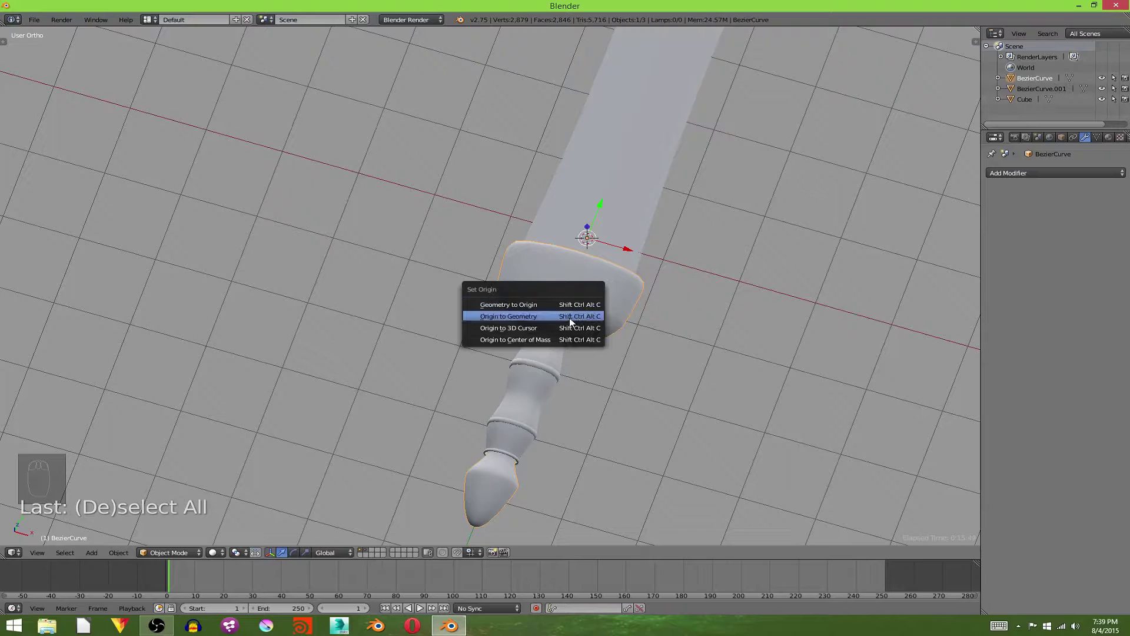
left_click(569, 318)
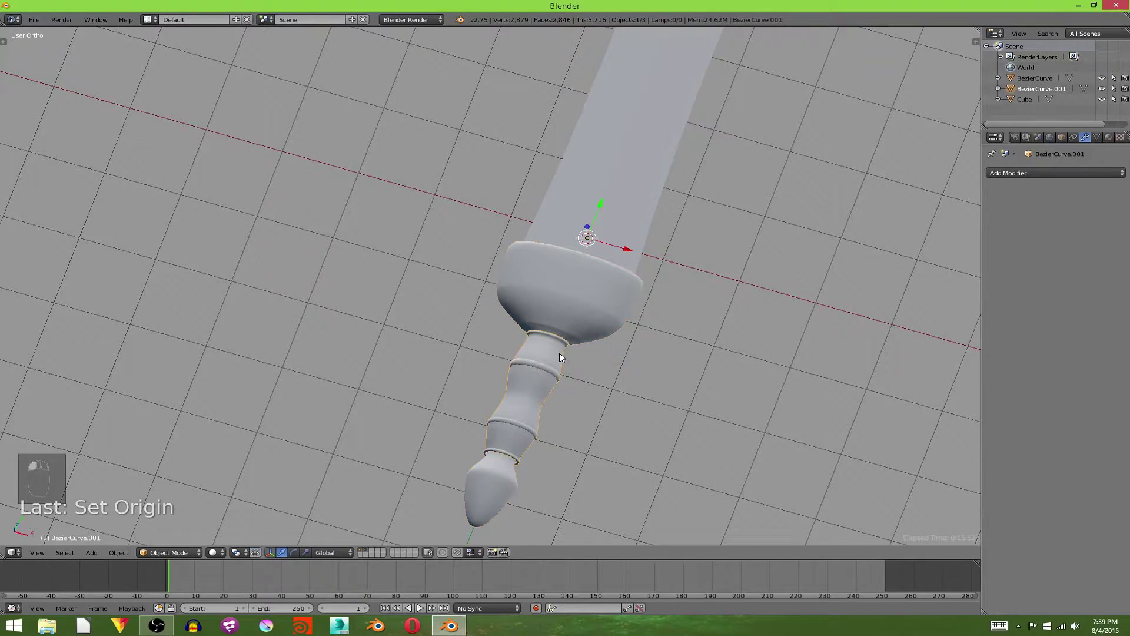
key("ctrl+alt+shift+c")
left_click(560, 352)
right_click(646, 191)
key("ctrl+alt+shift+c")
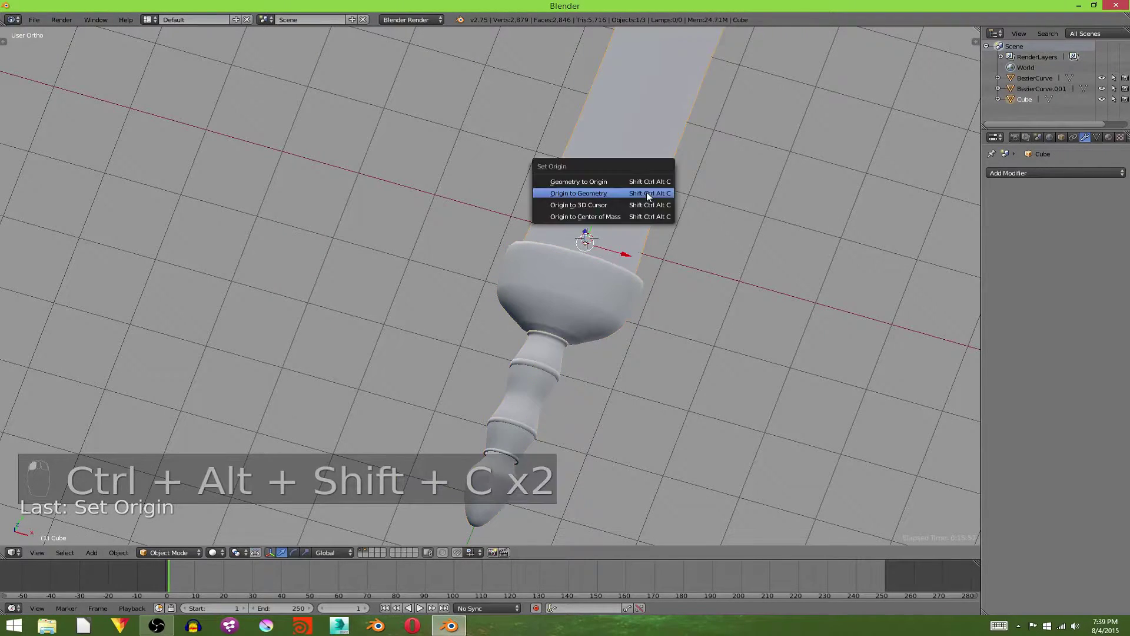
left_click(640, 194)
scroll(647, 191, "down", 5)
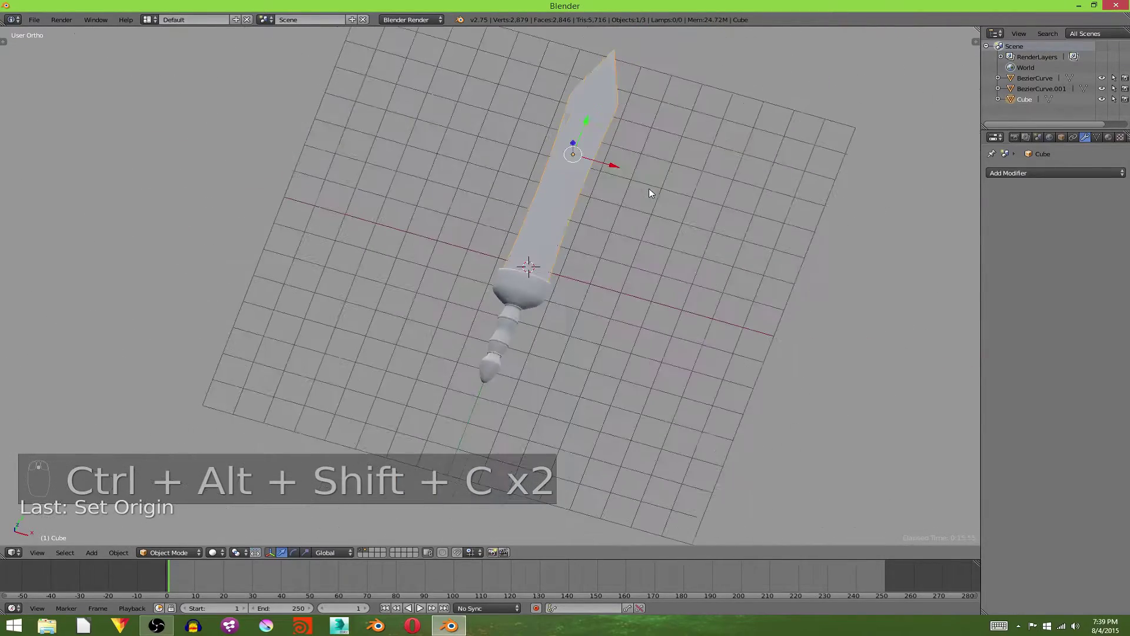
Select the whole pommel of the handle's mesh in a right side wireframe view, up to the sleeve's end band
key("a")
middle_click_drag(602, 244, 692, 214)
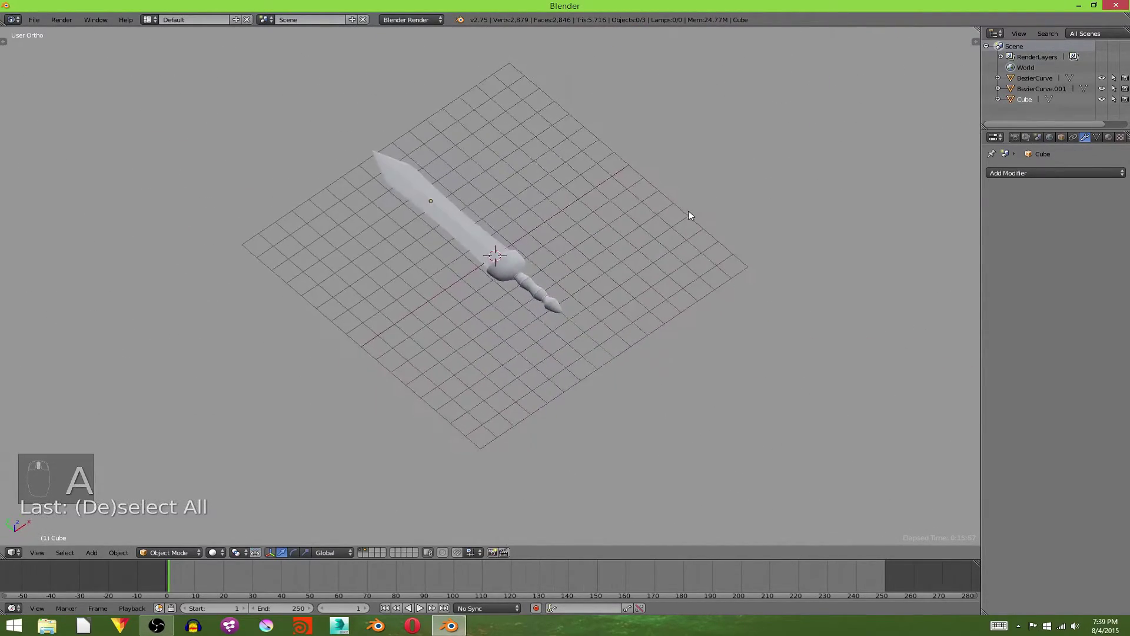
scroll(647, 226, "up", 6)
right_click(712, 352)
key("Tab")
key("KP_3")
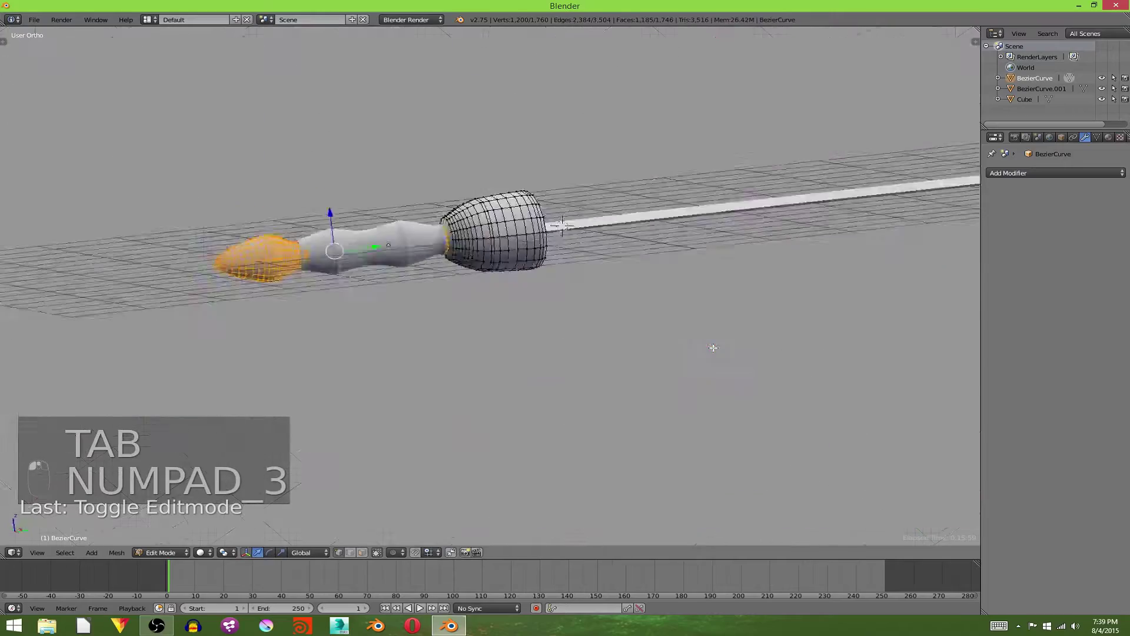
key("a")
key("a")
scroll(419, 209, "up", 4)
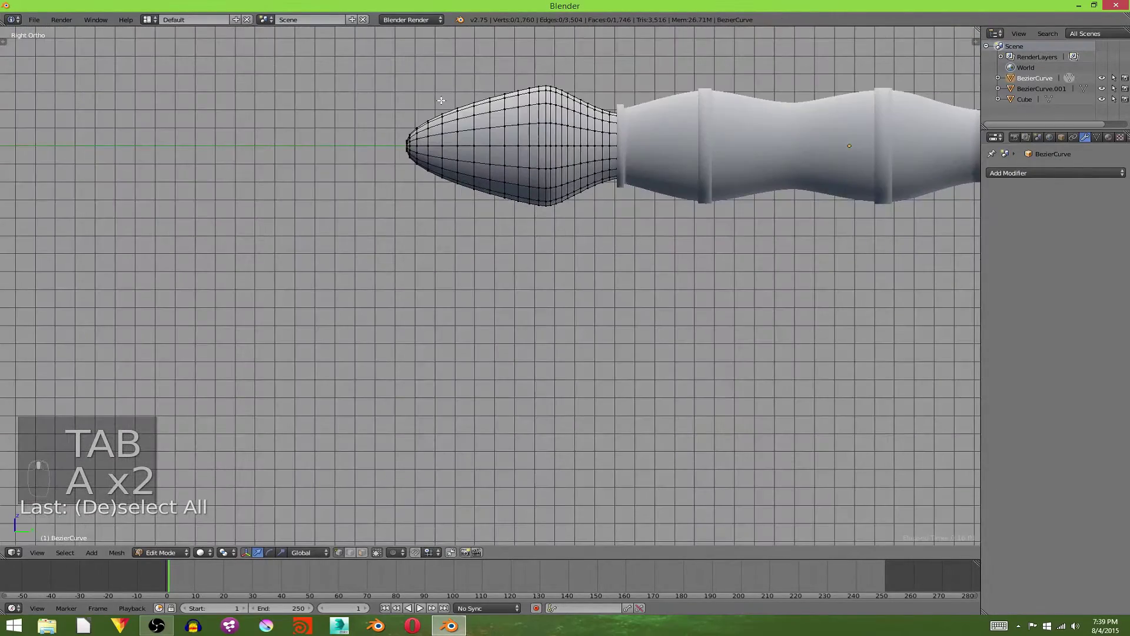
key("b")
left_click_drag(376, 71, 614, 243)
key("z")
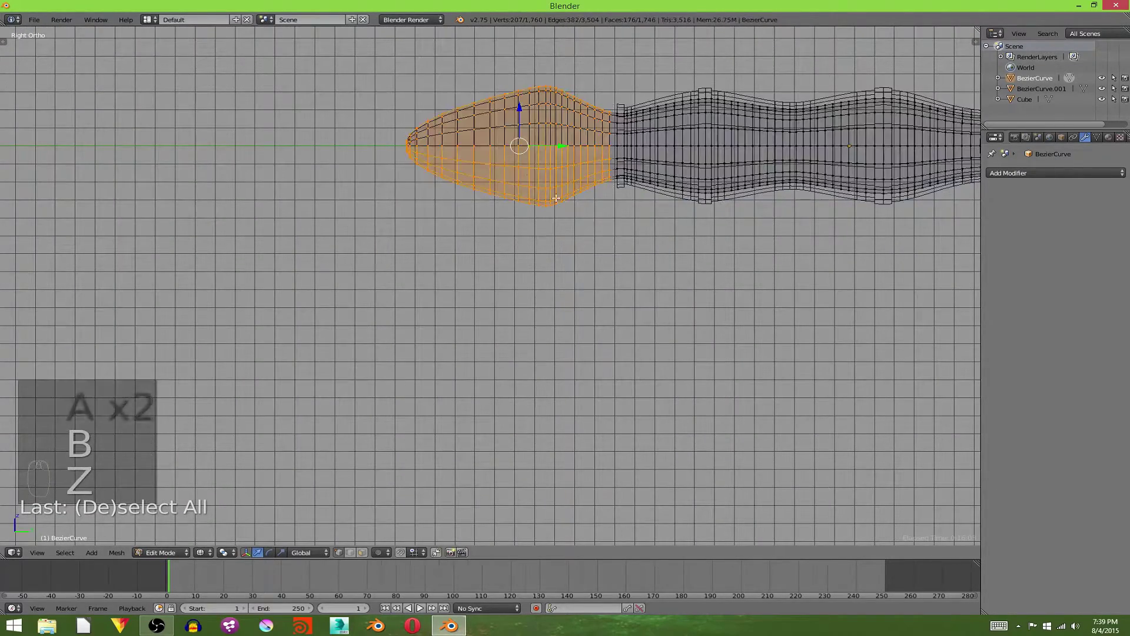
key("a")
key("b")
left_click_drag(379, 52, 614, 234)
Enable proportional editing and scale the pommel up slightly with smooth falloff
key("alt+o")
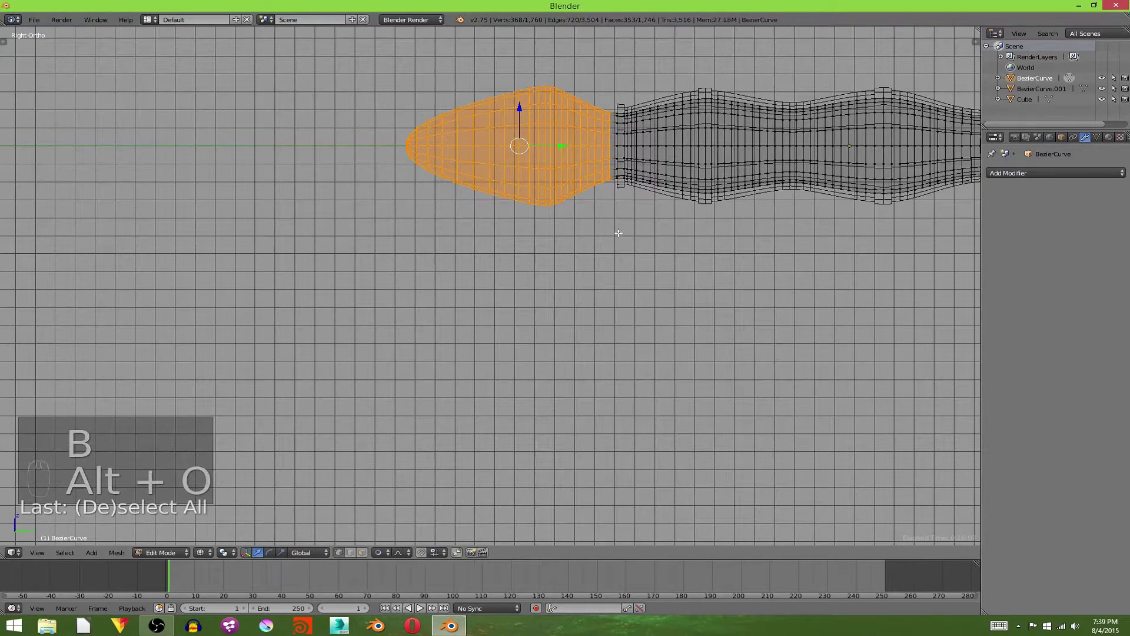
scroll(620, 229, "down", 2)
key("s")
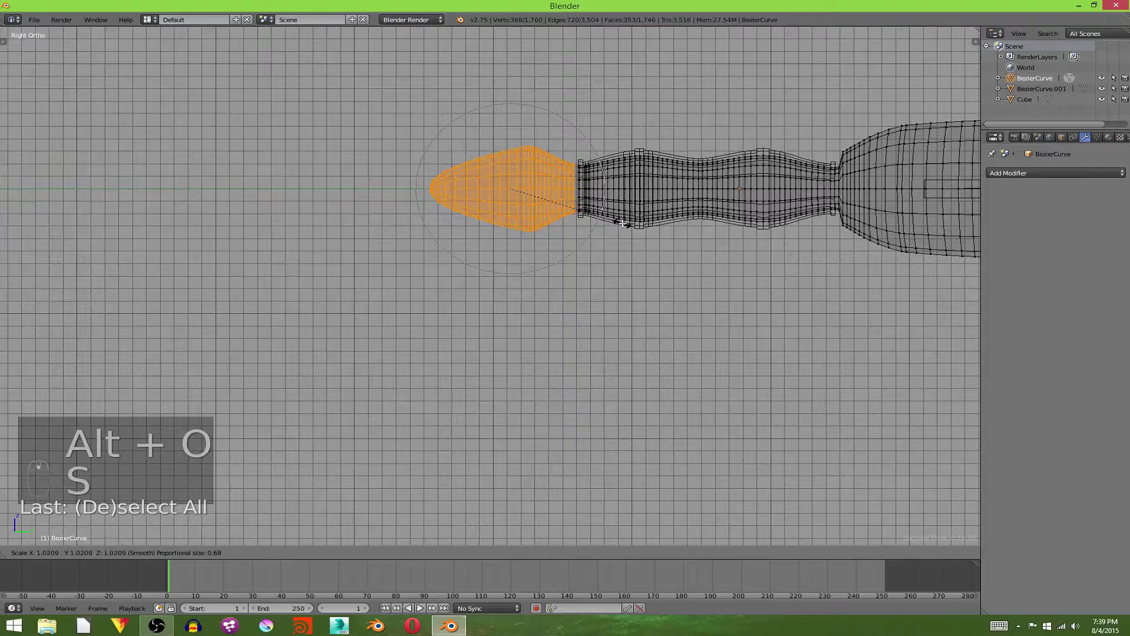
left_click(626, 226)
key("z")
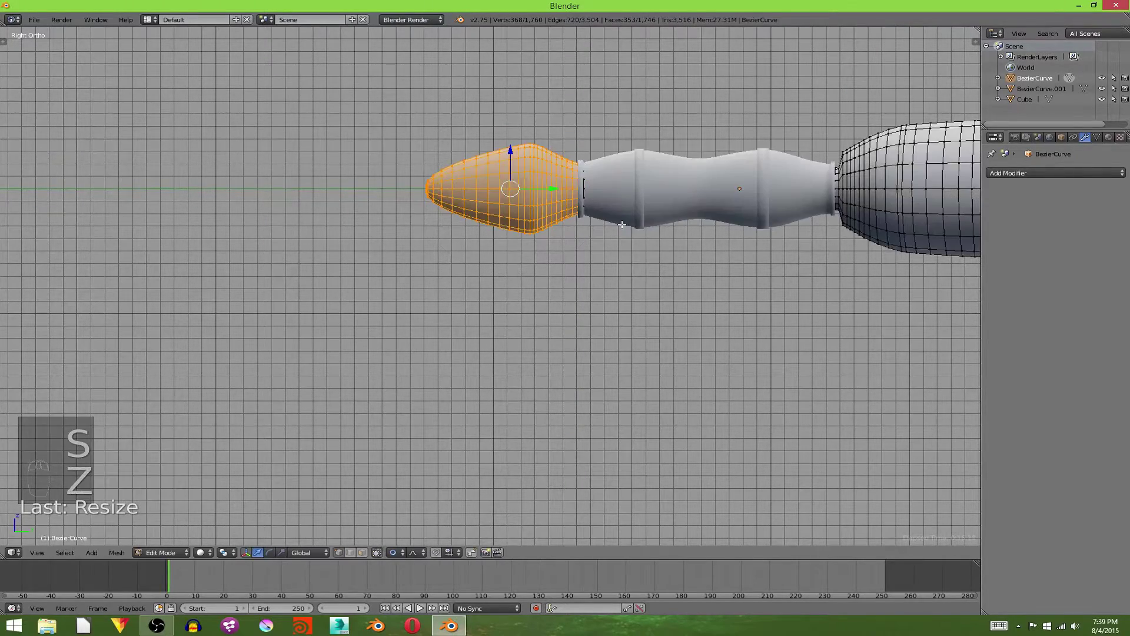
Resize the selected vertex ring at the guard's narrow neck, where it meets the handle, and return to Object Mode
key("Tab")
mouse_move(618, 226)
middle_mouse_down()
mouse_move(662, 279)
mouse_move(720, 266)
middle_mouse_up()
key("a")
key("a")
middle_click_drag(643, 117, 573, 393, "shift")
scroll(611, 357, "up", 4)
middle_click_drag(610, 357, 529, 278)
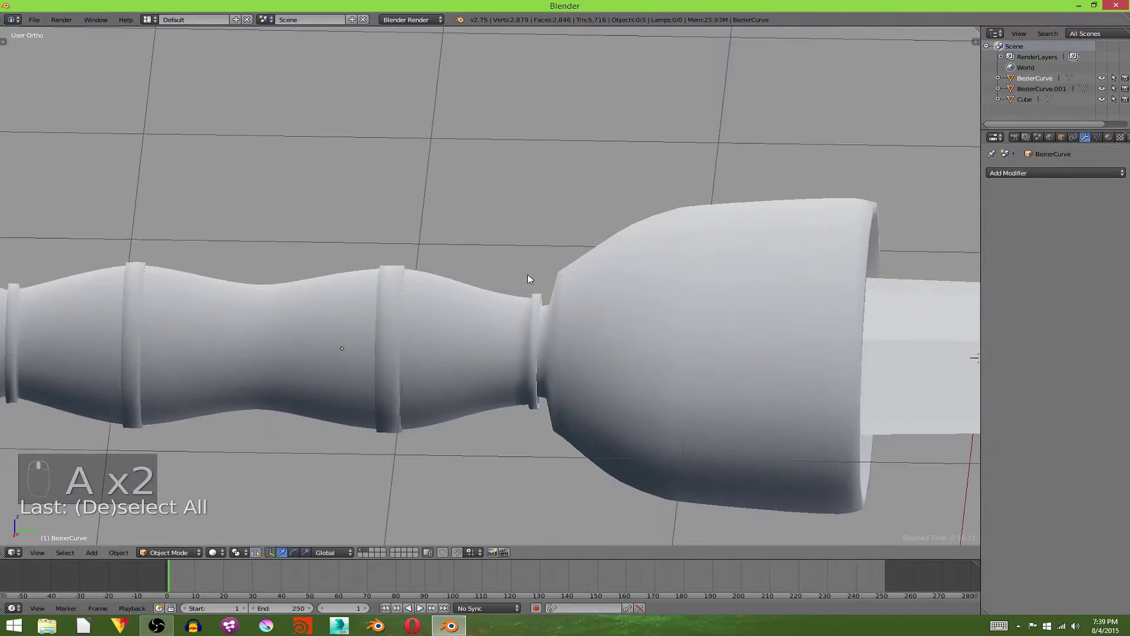
key("Tab")
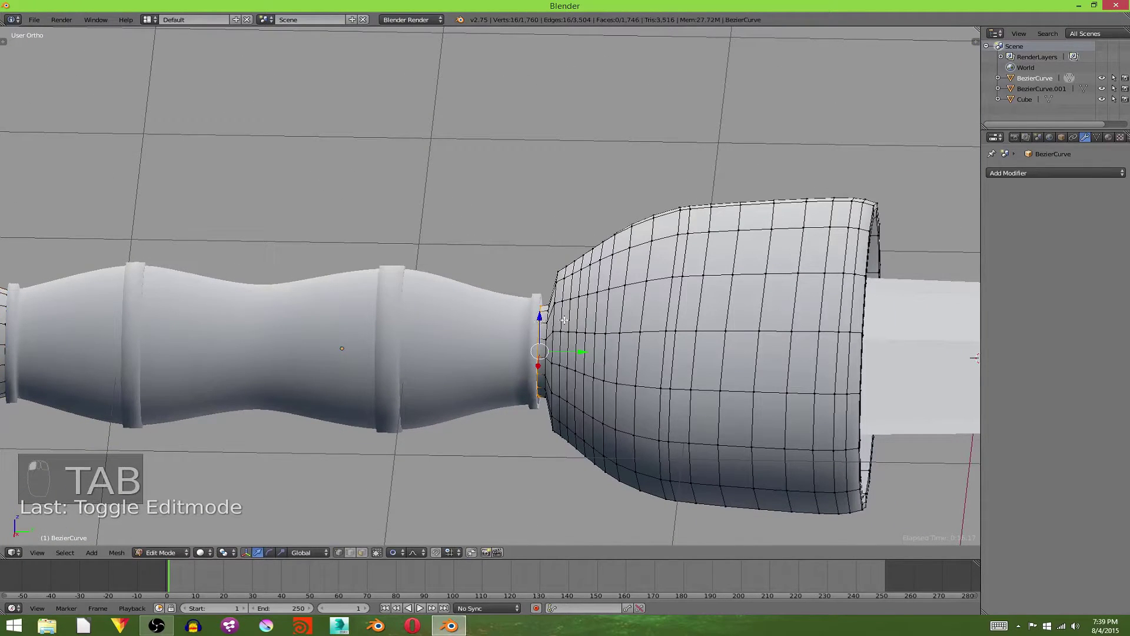
key("s")
scroll(565, 319, "up", 10)
left_click(565, 319)
key("Tab")
middle_click_drag(575, 322, 637, 344)
key("a")
key("a")
scroll(652, 336, "down", 3)
key("ctrl+s")
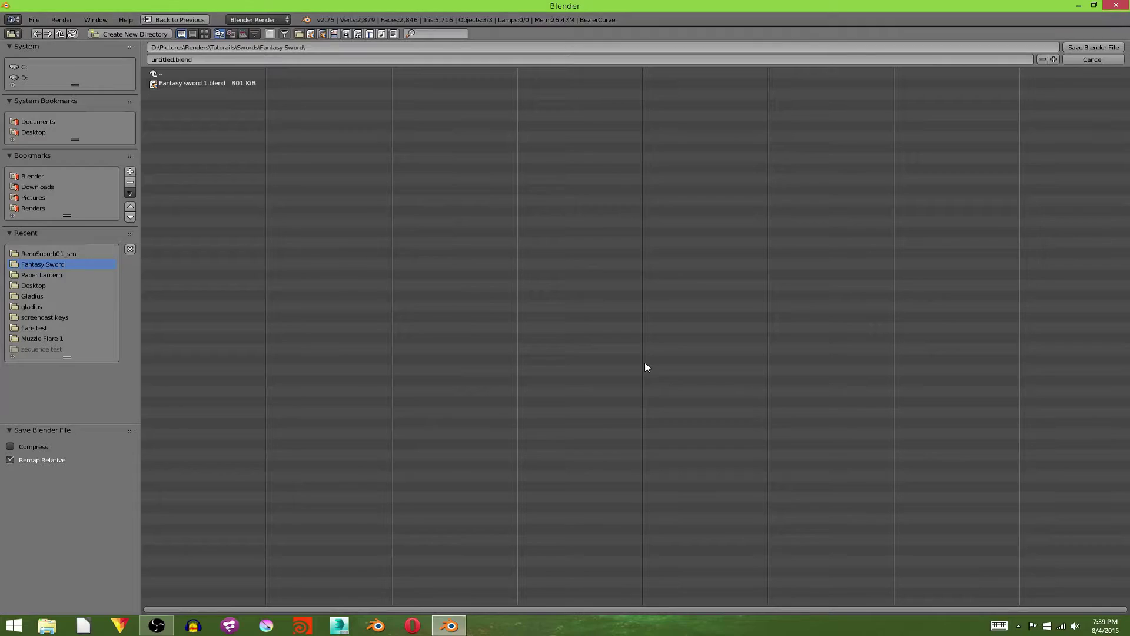
left_click(1093, 60)
scroll(655, 318, "down", 2)
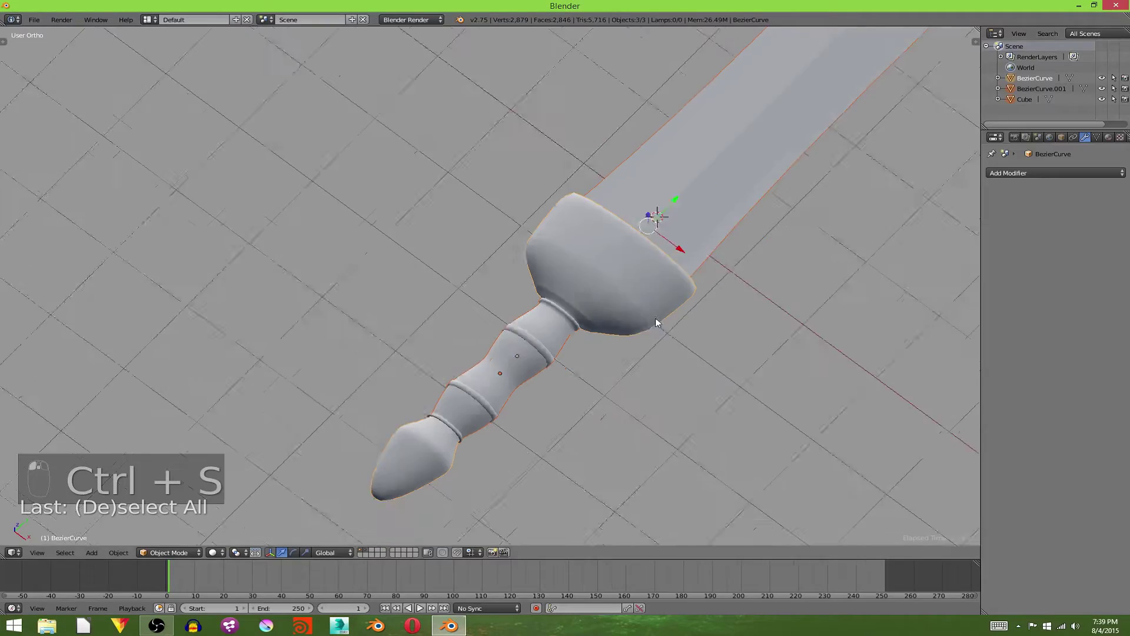
key("a")
middle_click_drag(579, 294, 510, 281)
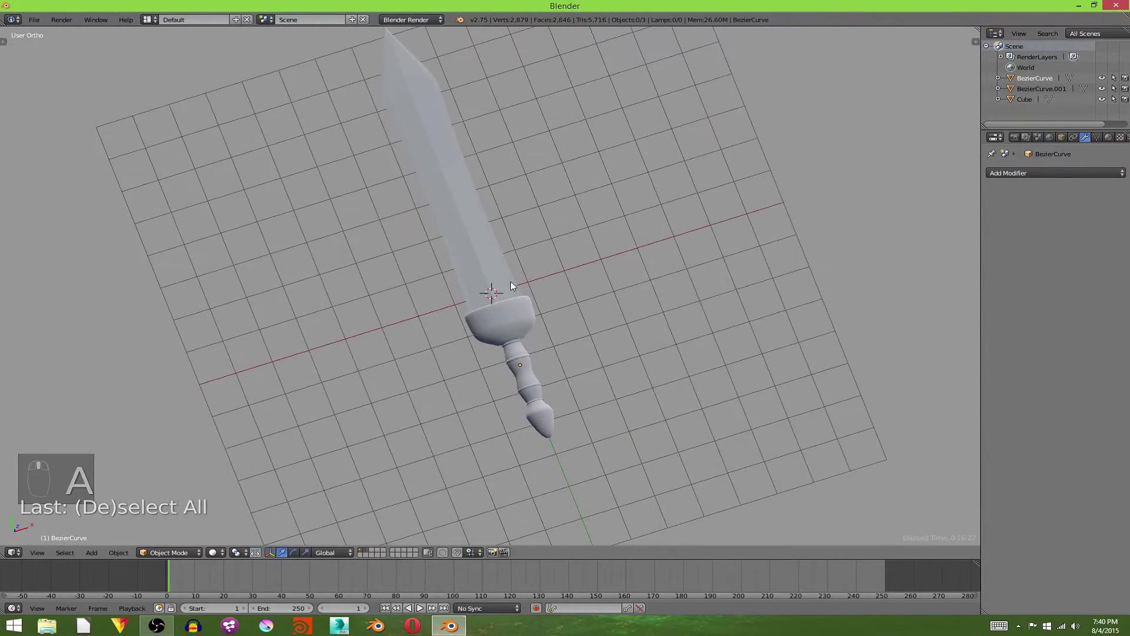
Start saving the file and create a folder named Tutorial inside D:\Blender\Sword
key("ctrl+s")
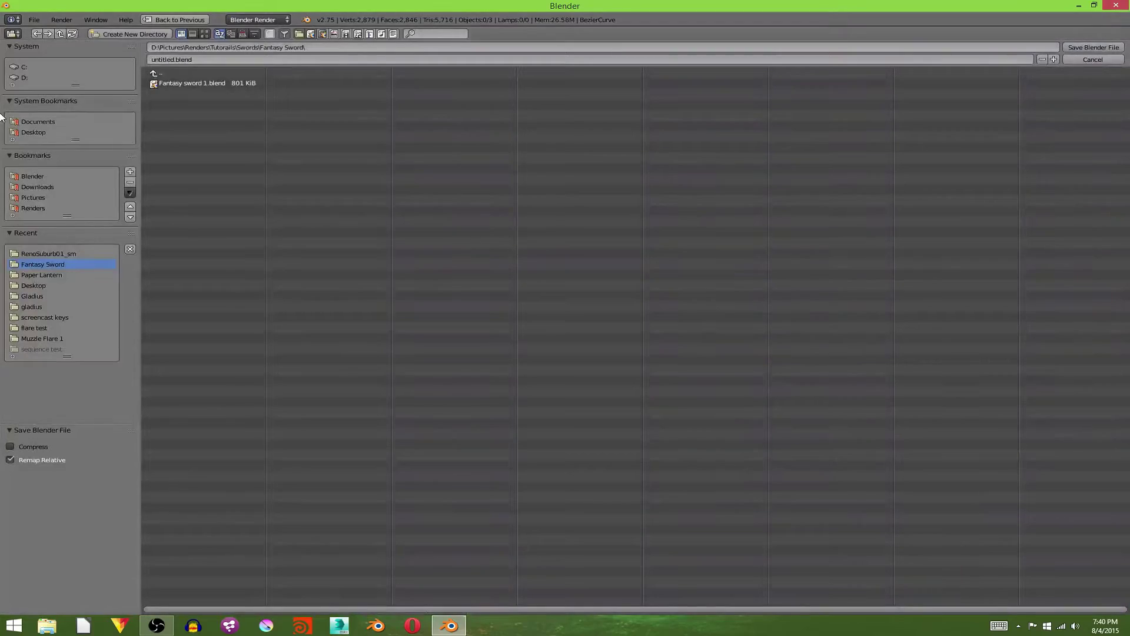
left_click(38, 134)
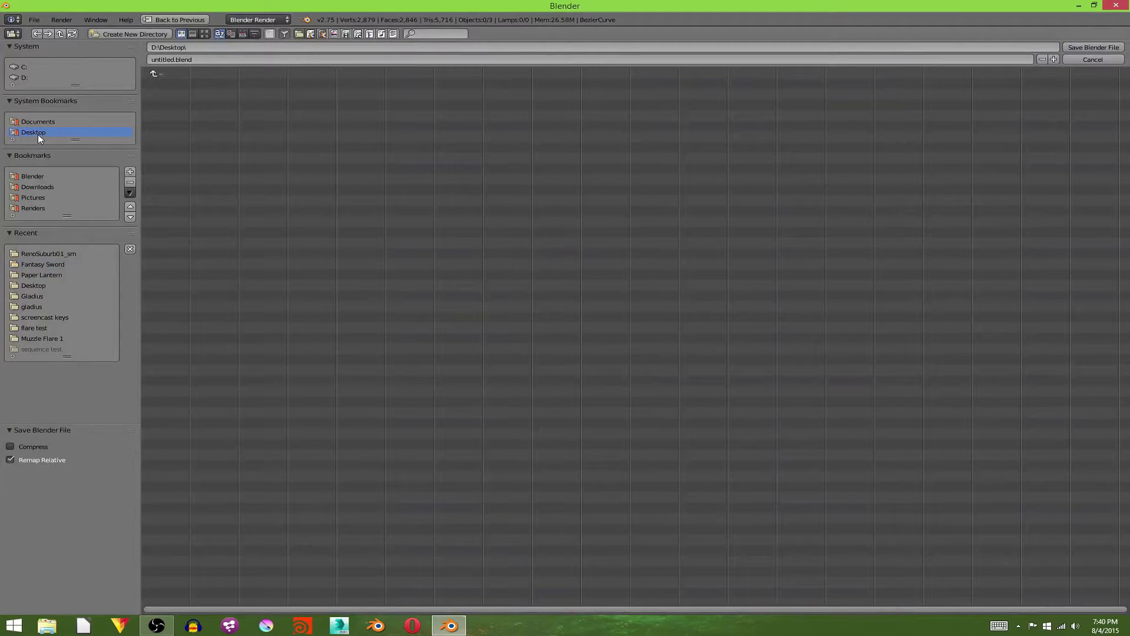
left_click(42, 176)
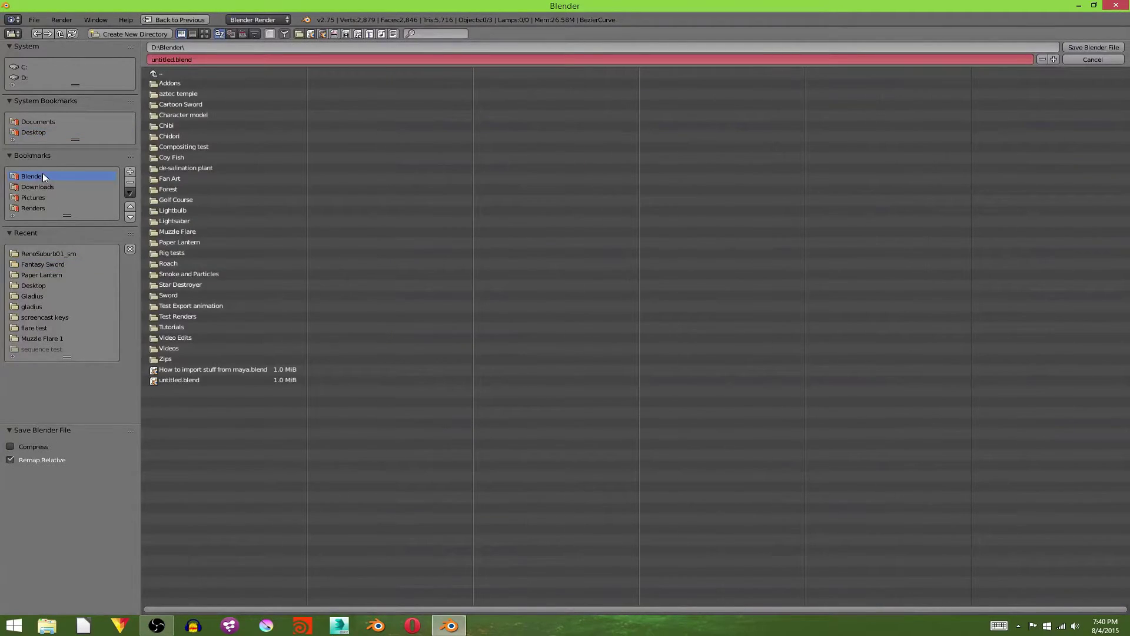
left_click(218, 295)
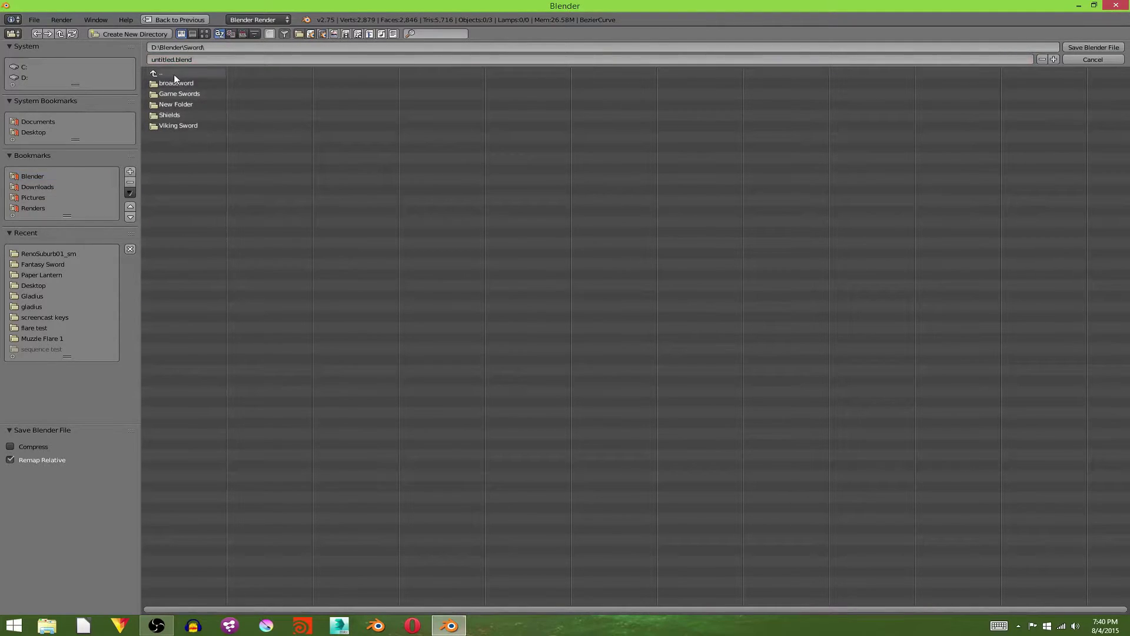
left_click(155, 34)
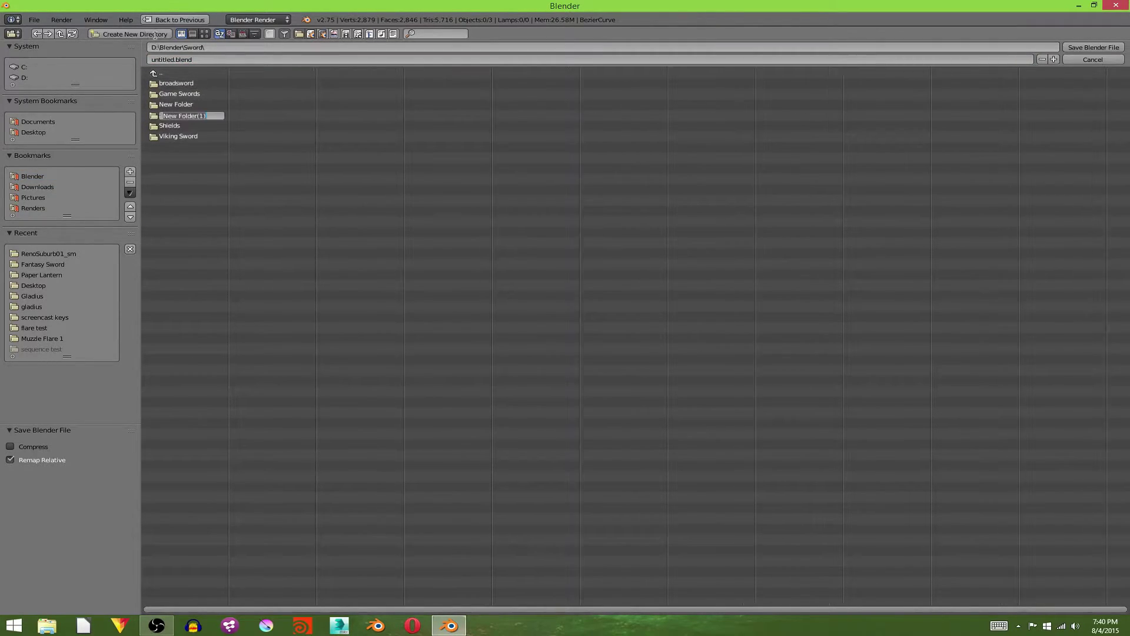
type("Tutorial")
key("Return")
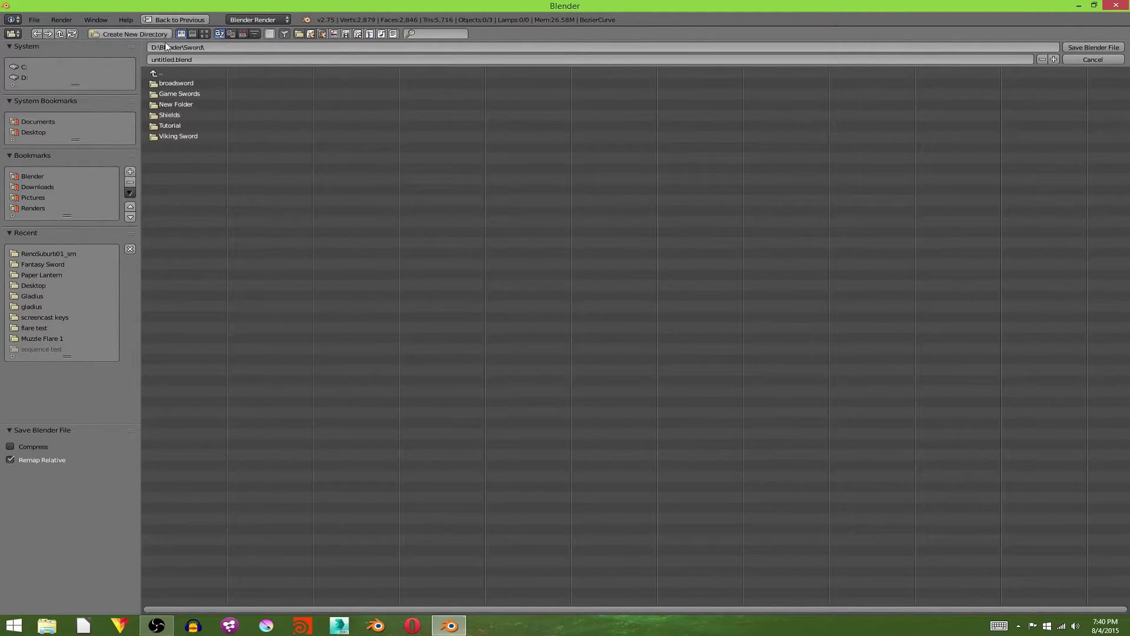
Create a subfolder named Gladius Tutorial inside the new Tutorial folder
left_click(200, 126)
left_click(140, 33)
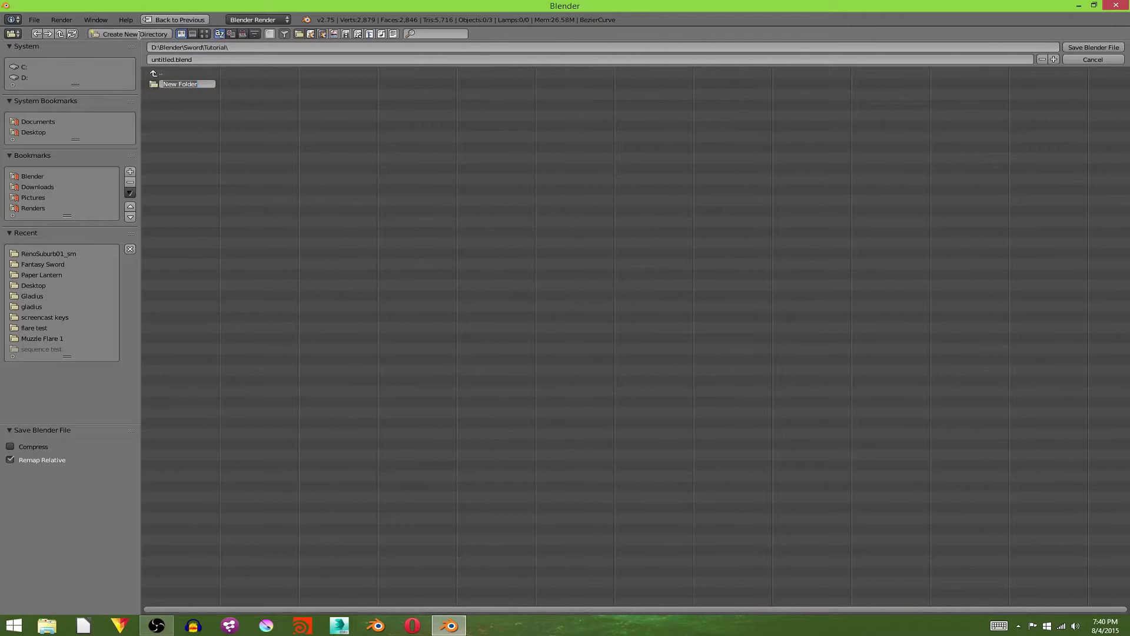
type("Gladius Tutorial")
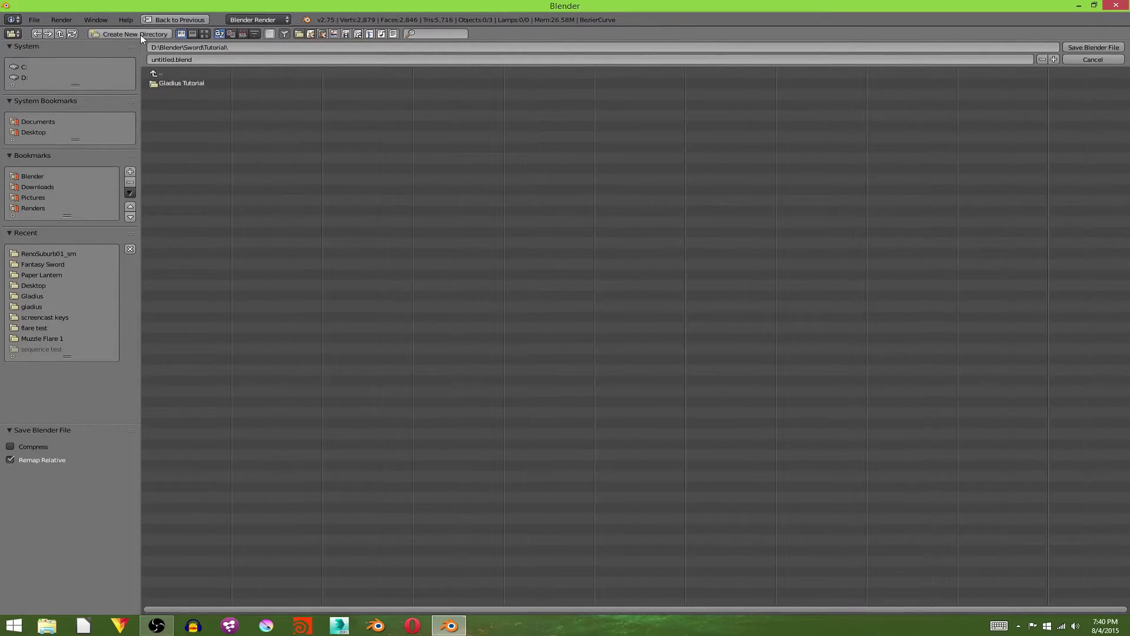
Save the file as Tutorial Sword.blend in the Gladius Tutorial folder
left_click(186, 84)
left_click(171, 60)
key("Home")
key("Delete")
key("Delete")
key("Delete")
key("Delete")
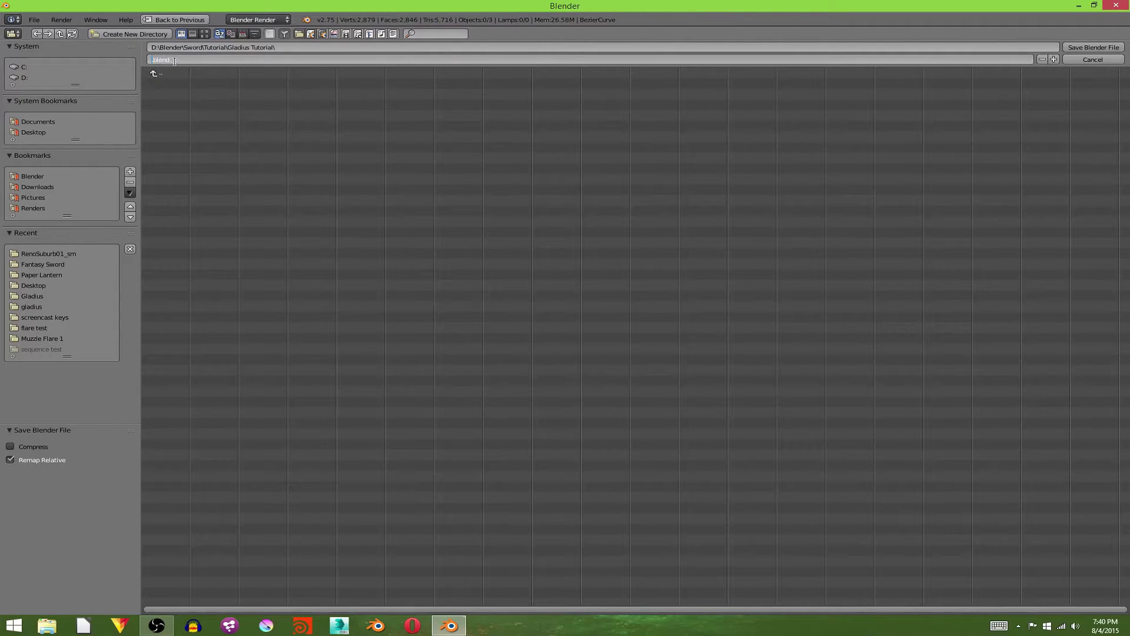
type("Tutorial Sword")
key("Return")
left_click(1072, 48)
scroll(690, 257, "down", 2)
middle_click_drag(690, 256, 605, 255)
scroll(605, 255, "up", 5)
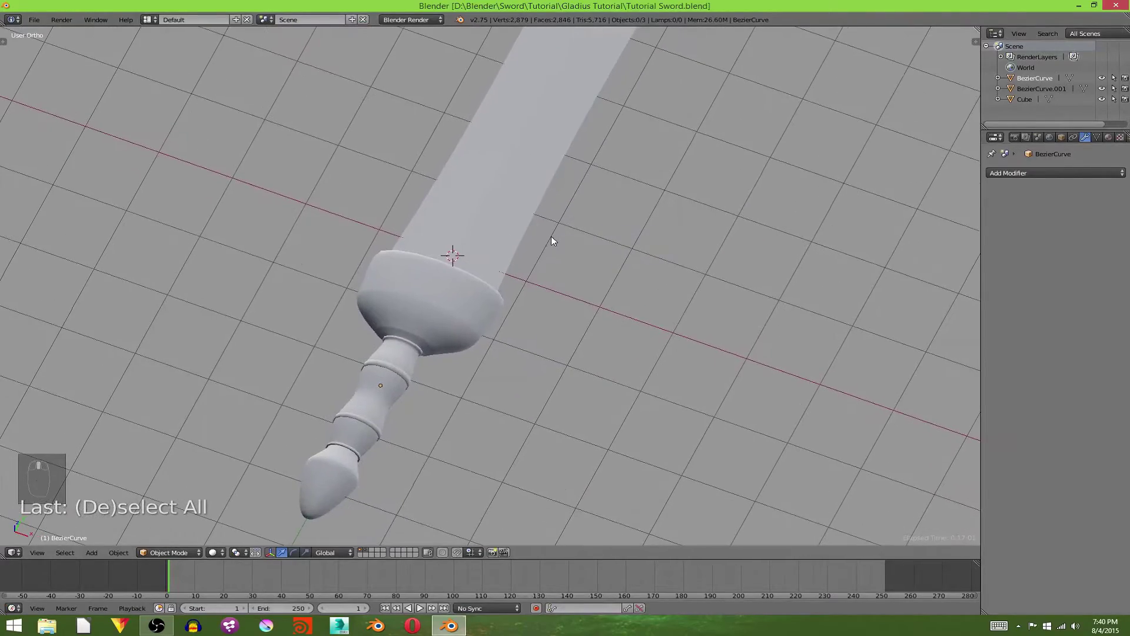
key("a")
scroll(549, 235, "down", 3)
key("a")
middle_click_drag(532, 267, 567, 291)
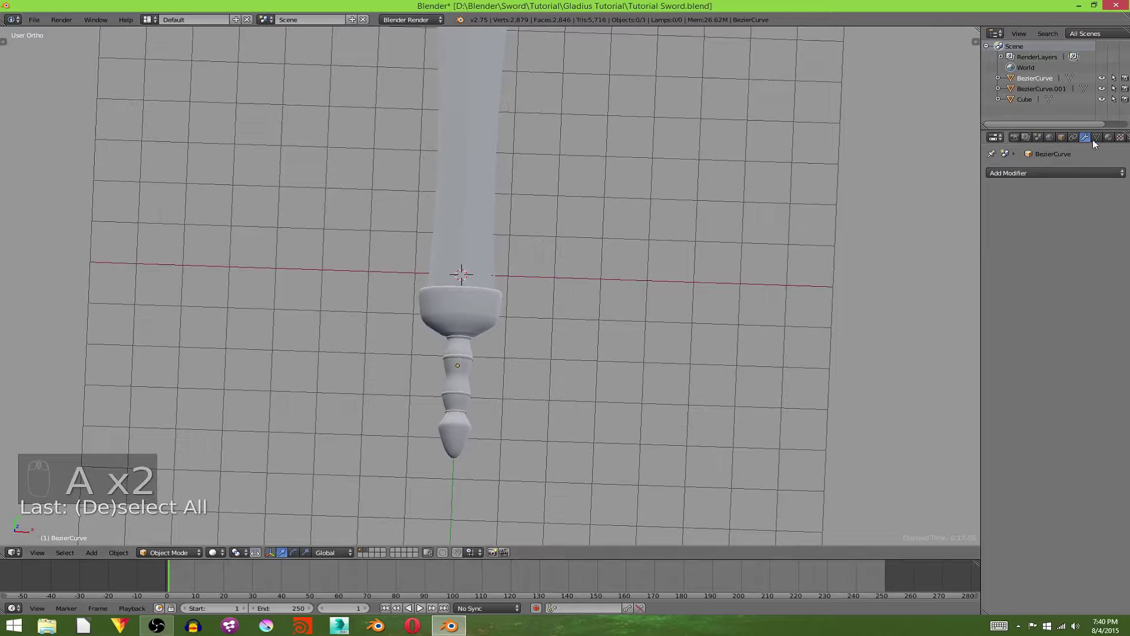
Show the material properties and set the render engine to Cycles Render, with the sword seen from the top
left_click(1107, 139)
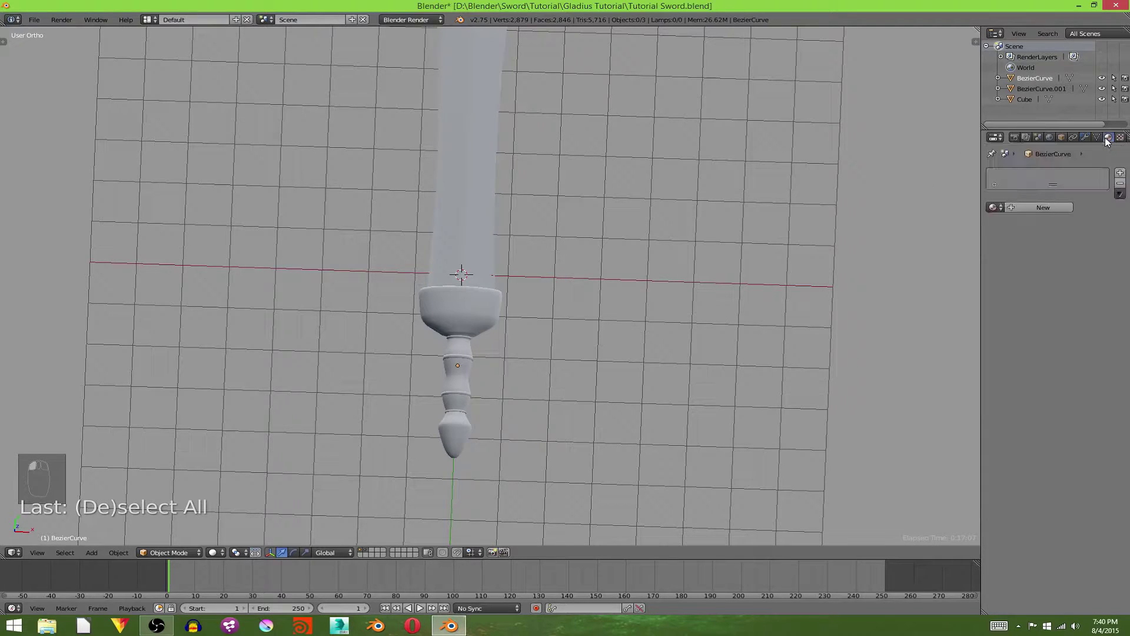
left_click(410, 20)
left_click(417, 53)
scroll(569, 153, "down", 2)
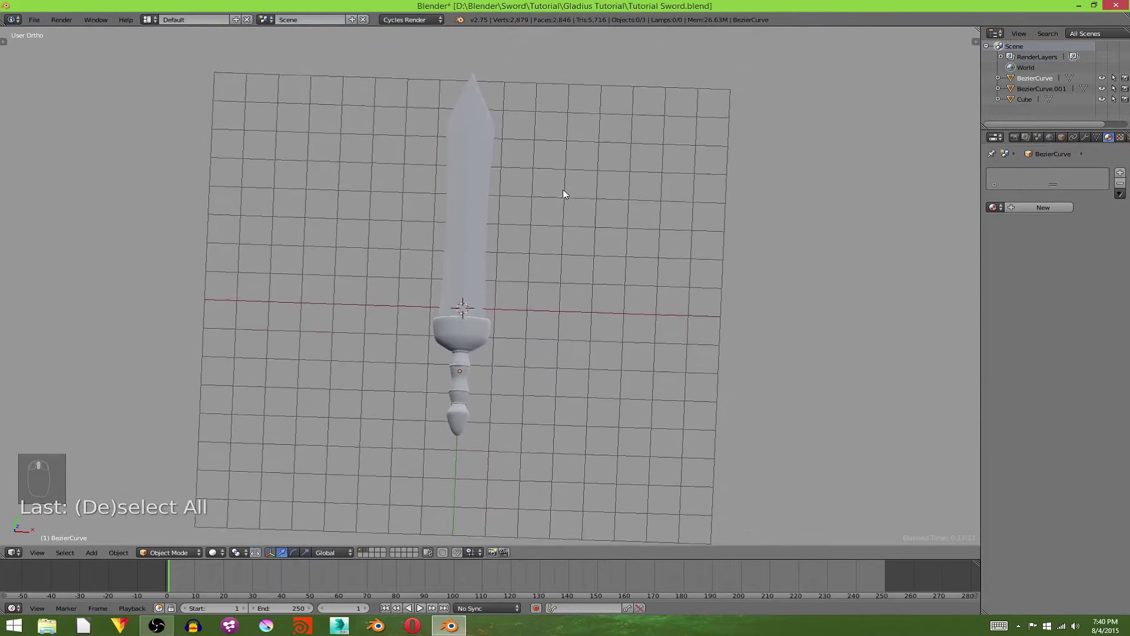
key("KP_7")
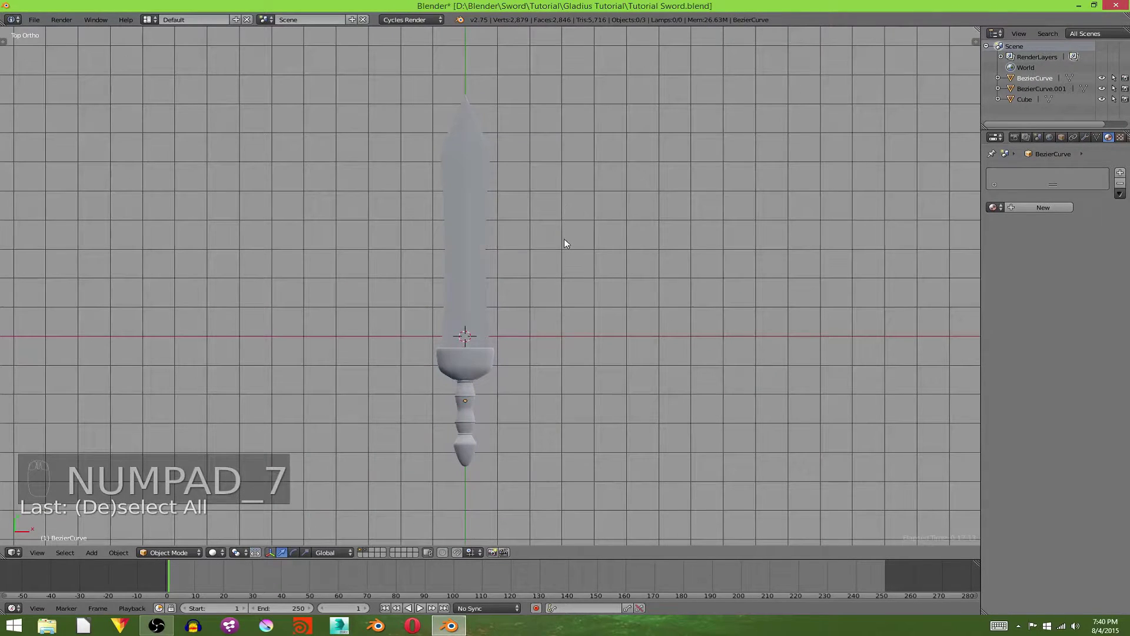
scroll(529, 176, "up", 2)
left_click(425, 19)
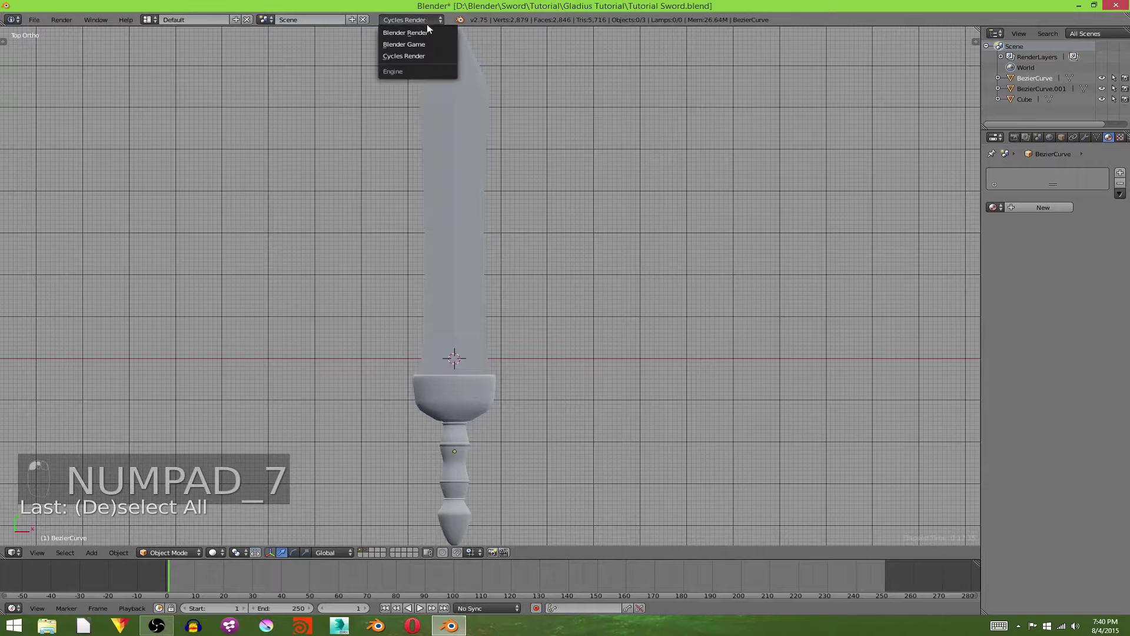
left_click(438, 55)
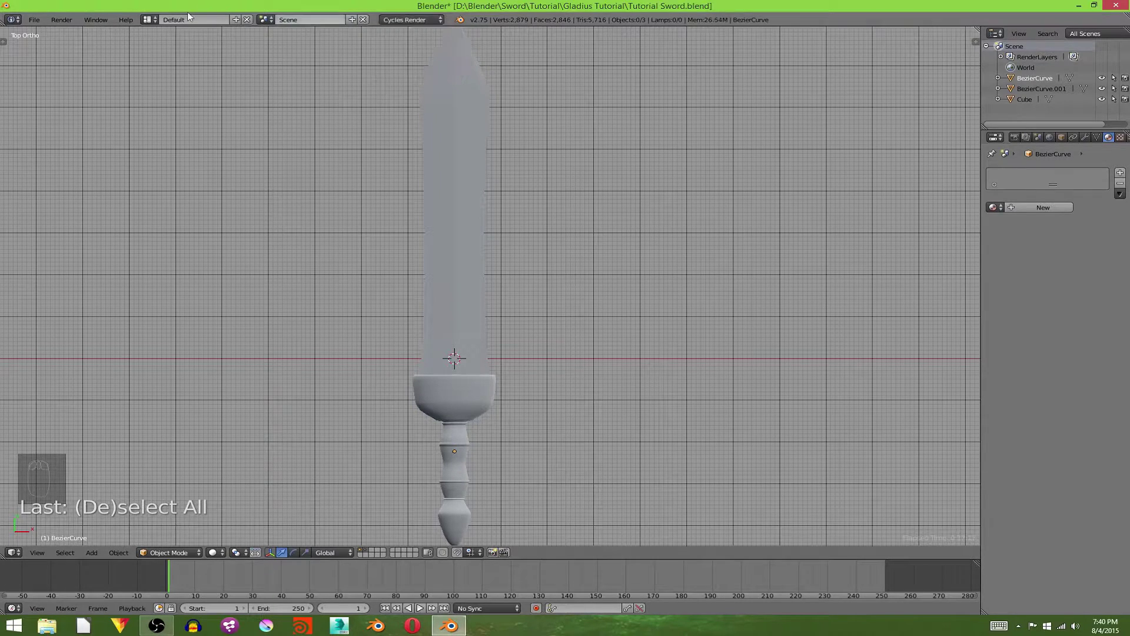
Change the screen layout to Compositing and set the node editor to shader nodes
left_click(149, 20)
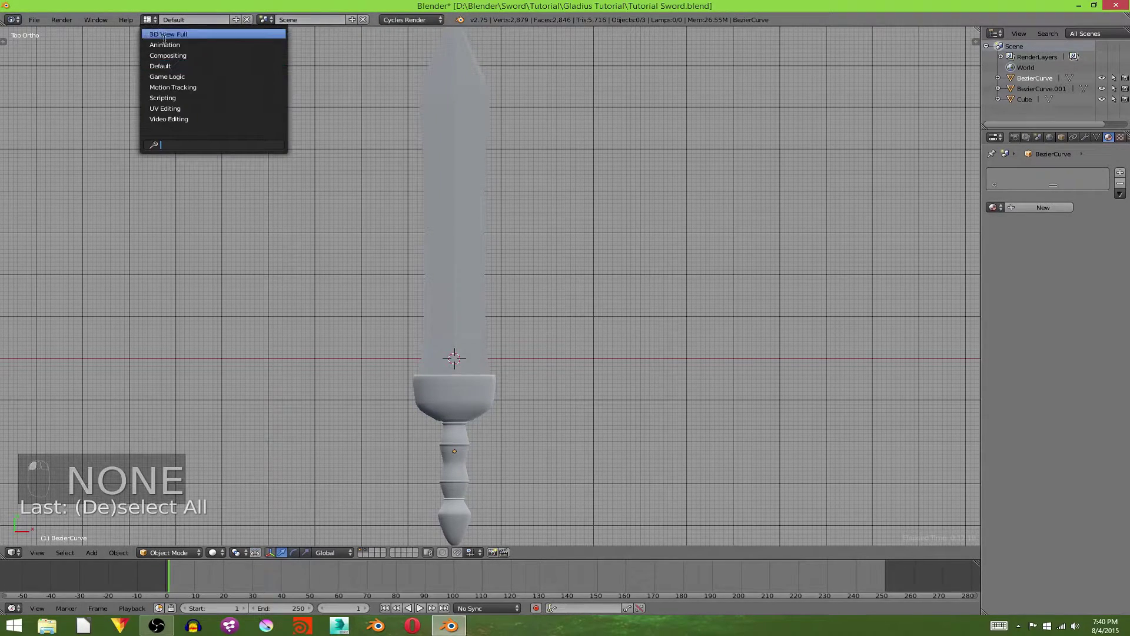
left_click(182, 56)
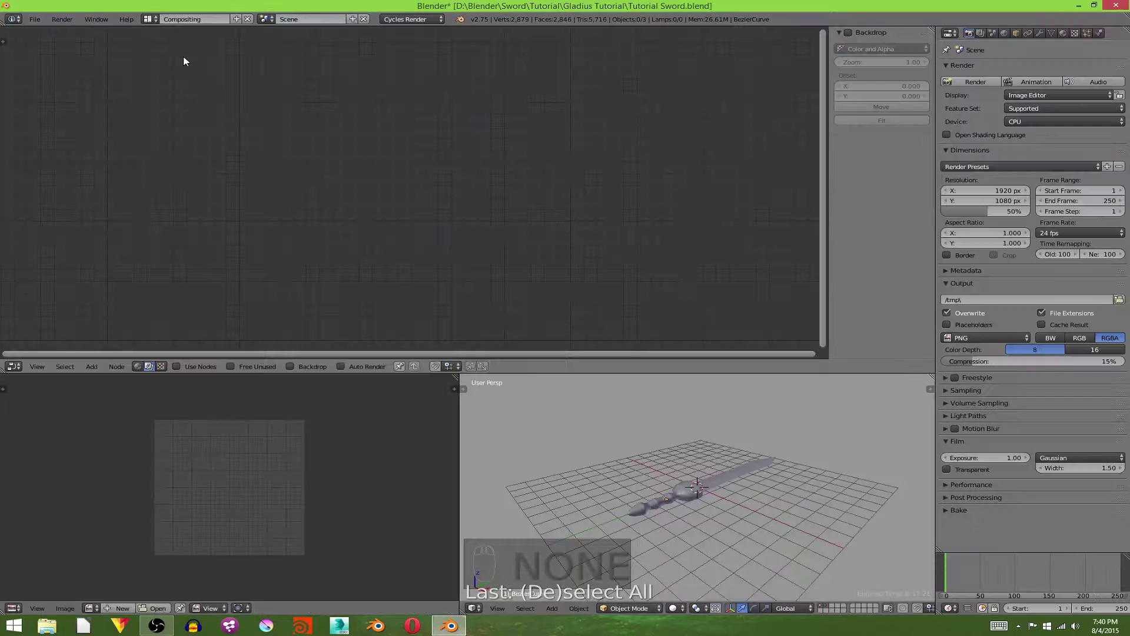
left_click(89, 604)
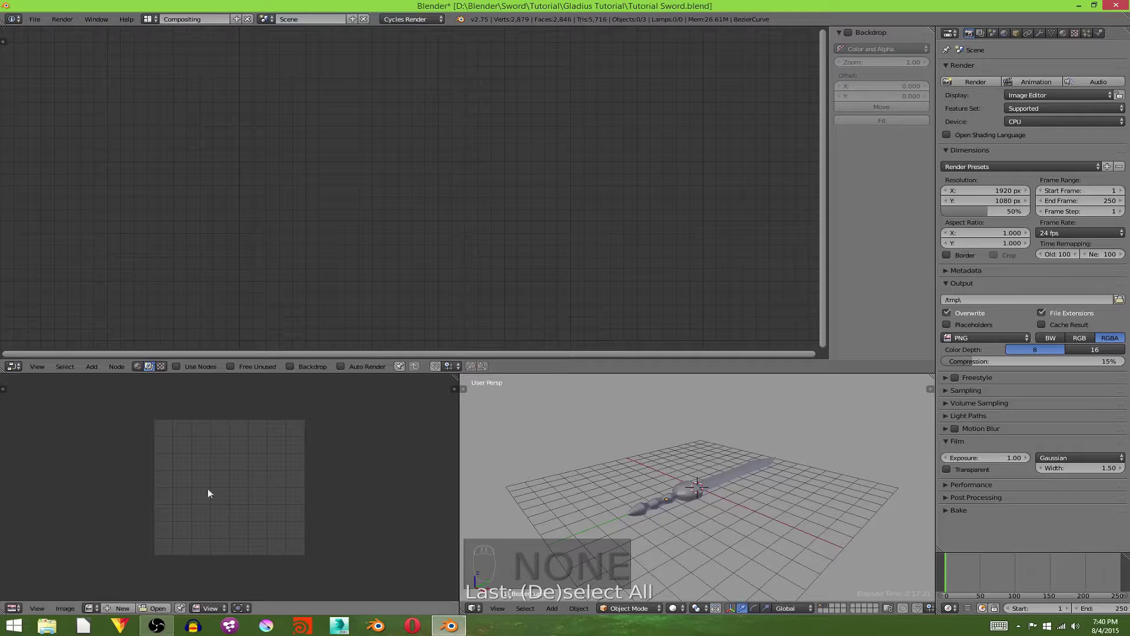
left_click(140, 366)
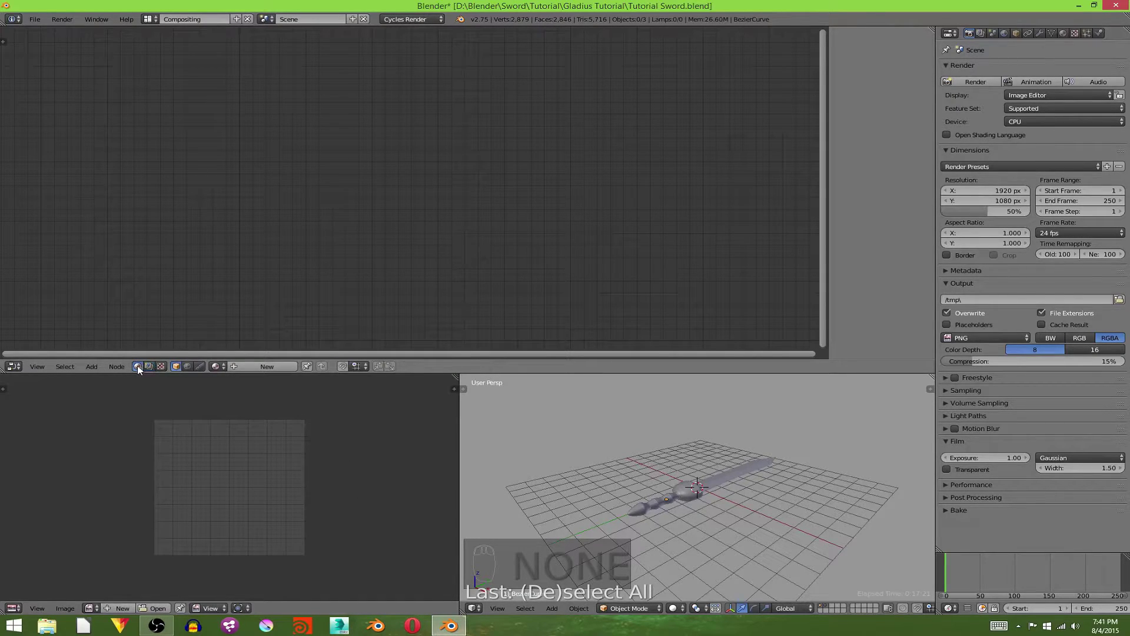
Set the 3D viewport's shading to Rendered and frame the sword from a higher angle
mouse_move(608, 485)
middle_mouse_down()
mouse_move(606, 549)
mouse_move(648, 583)
middle_mouse_up()
left_click(680, 609)
left_click(706, 538)
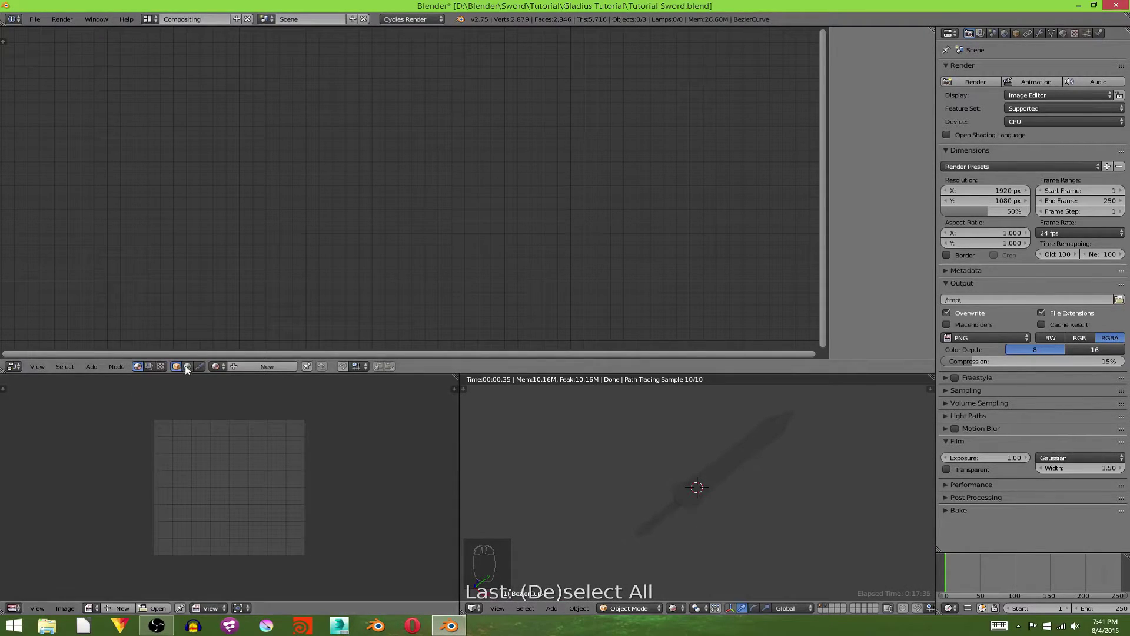
scroll(765, 447, "up", 3)
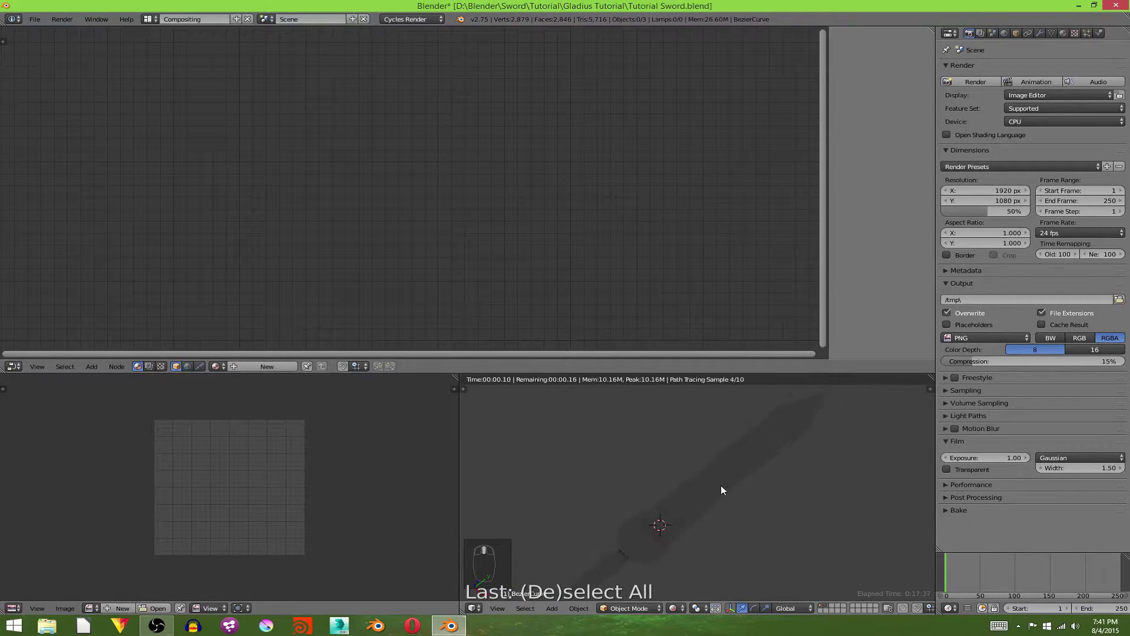
scroll(730, 485, "up", 3)
Enable nodes for the World and connect an Environment Texture node's Color output to the Background node's Color input
left_click(187, 366)
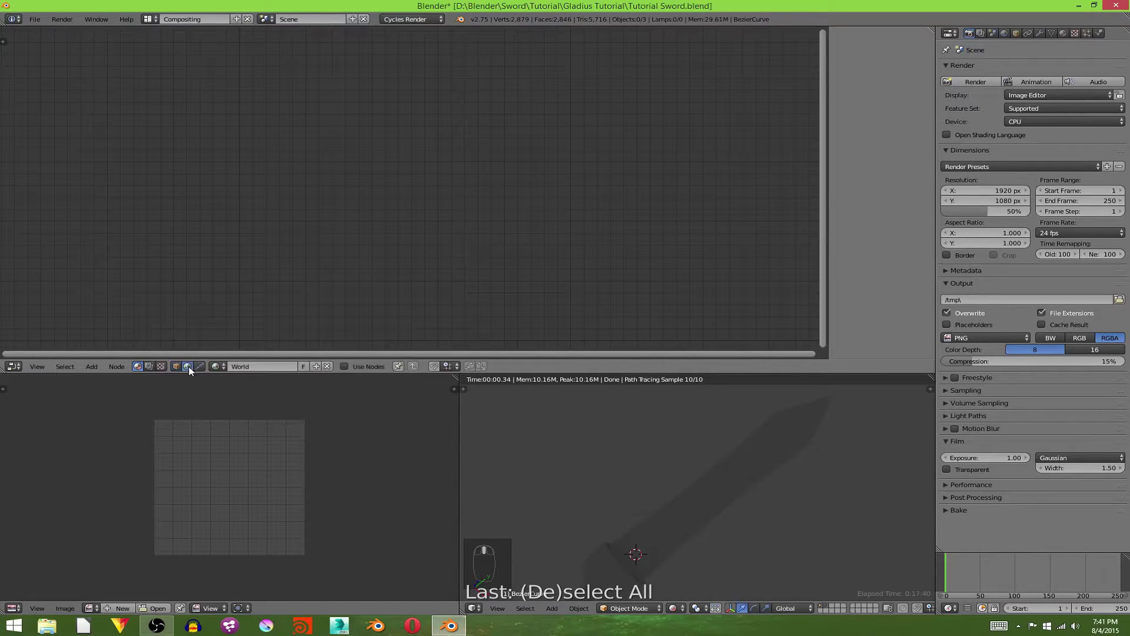
left_click(344, 366)
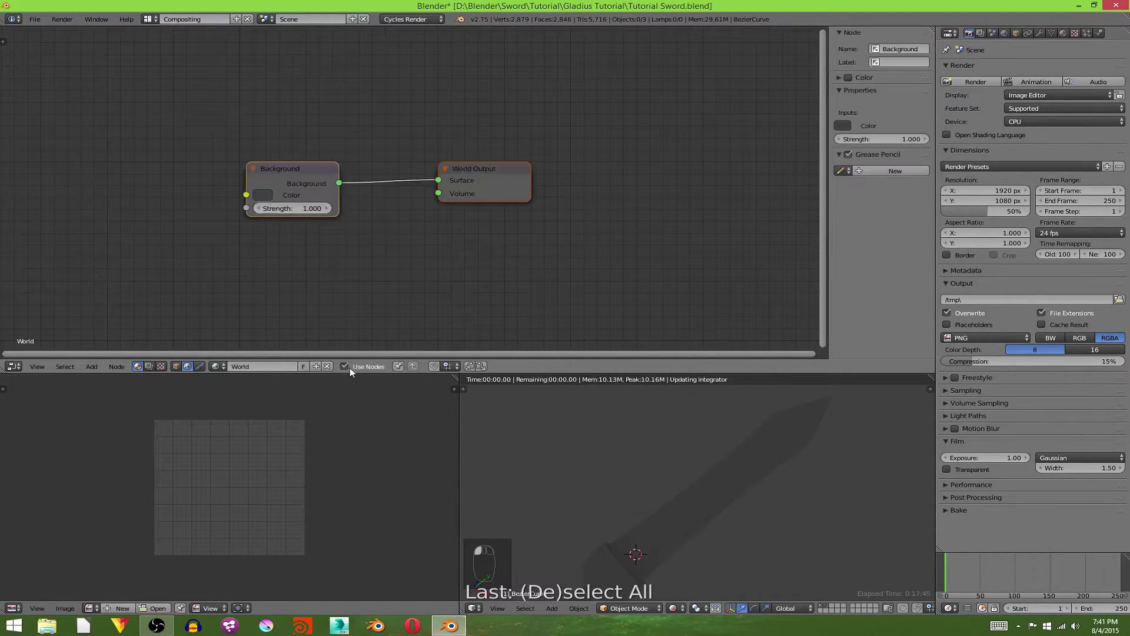
key("shift+a")
left_click(166, 184)
type("env")
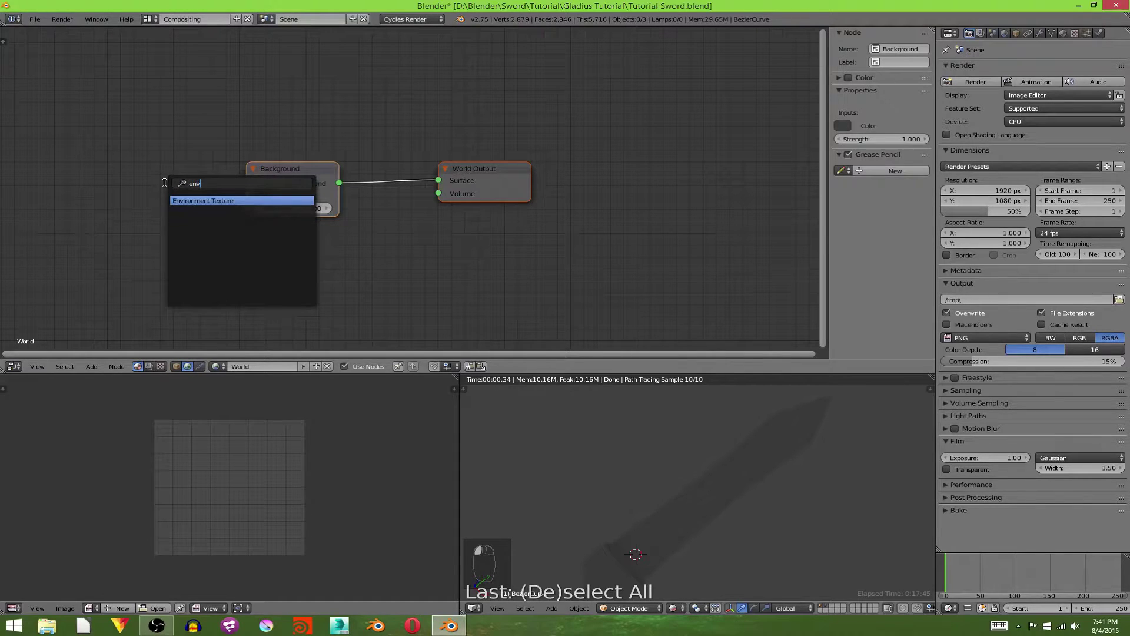
key("Return")
left_click(112, 152)
left_click_drag(202, 173, 245, 195)
Load RenoSuburb01_sm.hdr from the Downloads folder RenoSuburb01_sm into the Environment Texture node
left_click(169, 188)
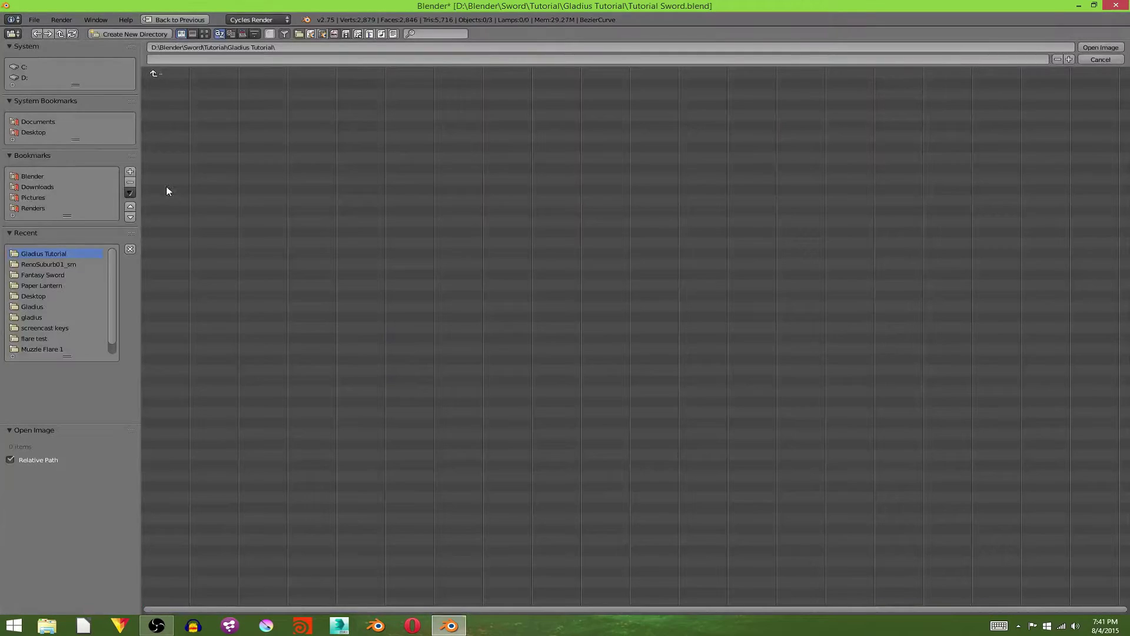
left_click(38, 187)
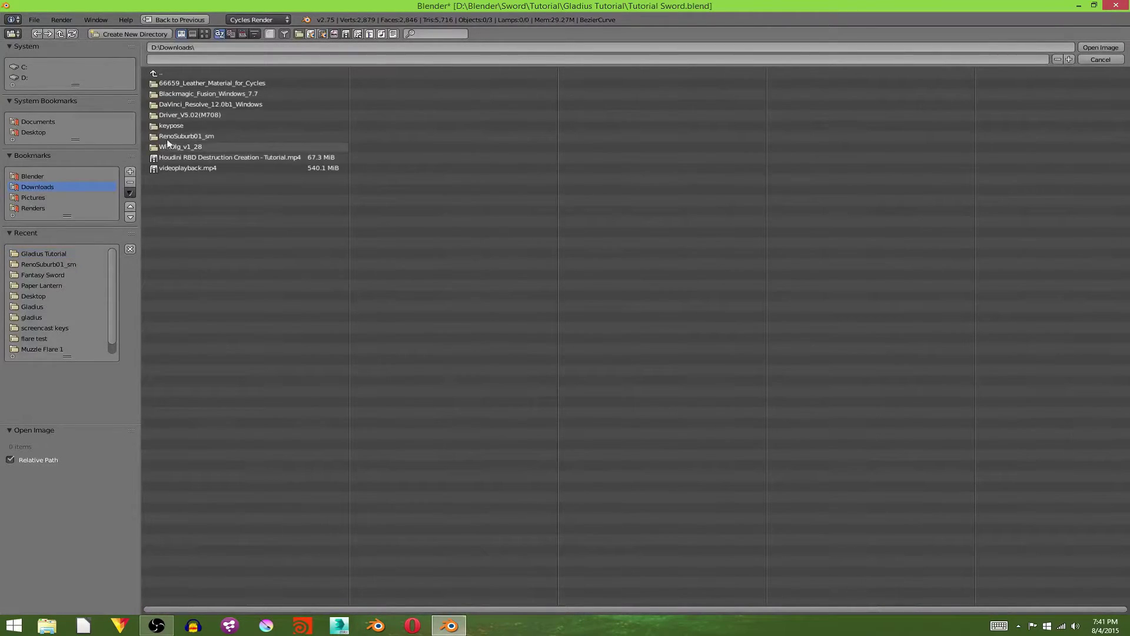
left_click(222, 139)
left_click(195, 83)
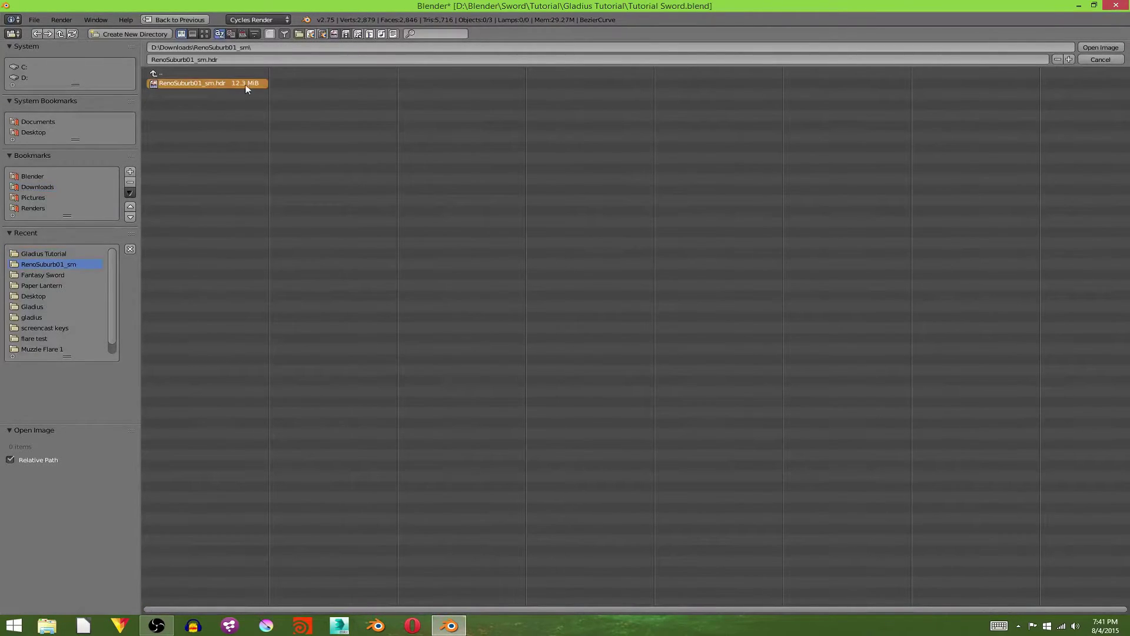
left_click(1099, 48)
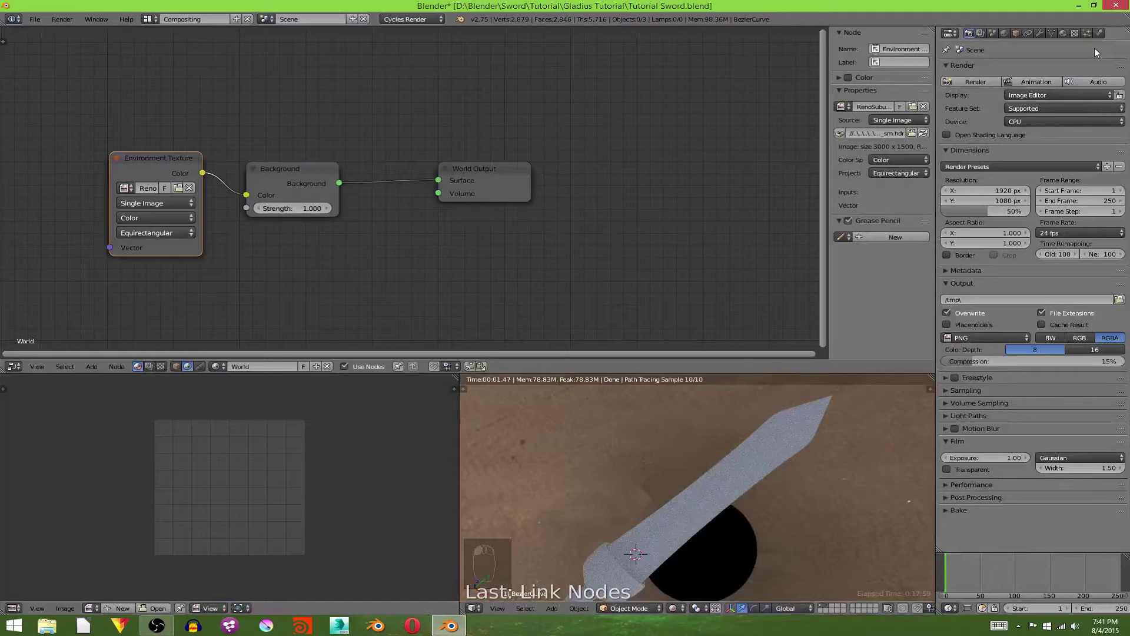
Make the render's film background transparent
left_click(970, 472)
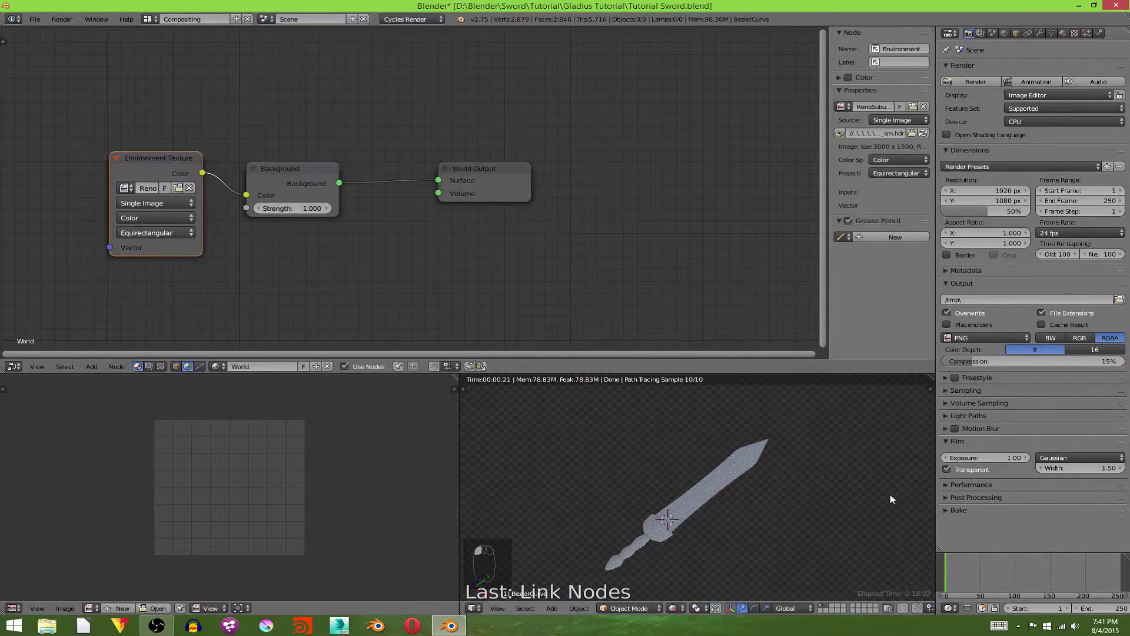
Examine the HDR-lit sword from above, close up and at low angles
key("KP_7")
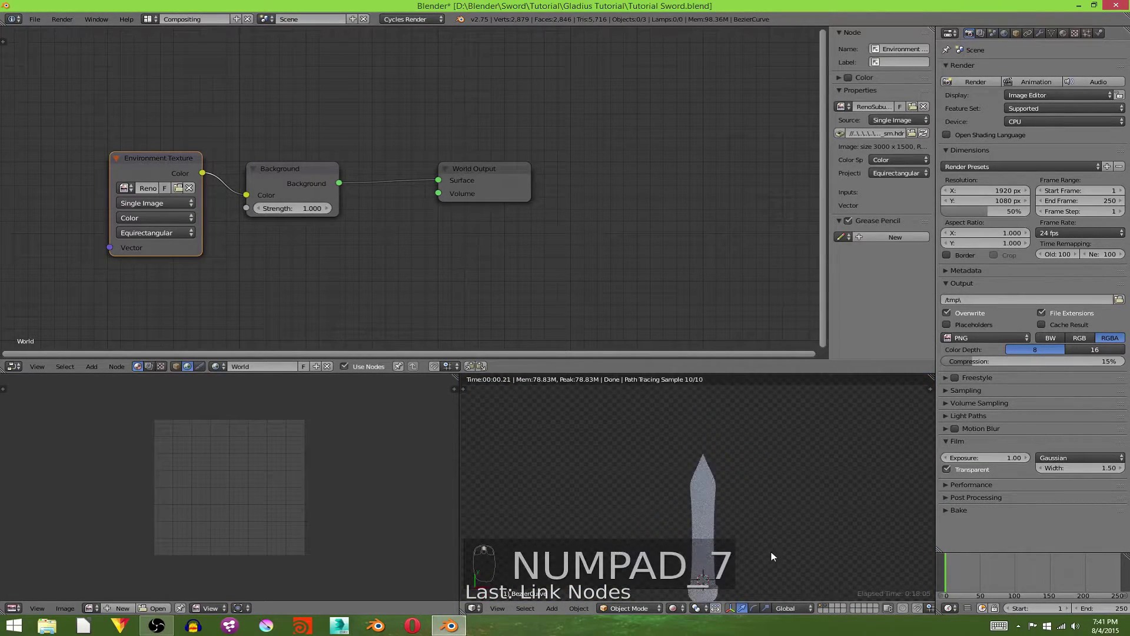
scroll(773, 530, "up", 4)
left_click_drag(772, 530, 755, 487, "shift")
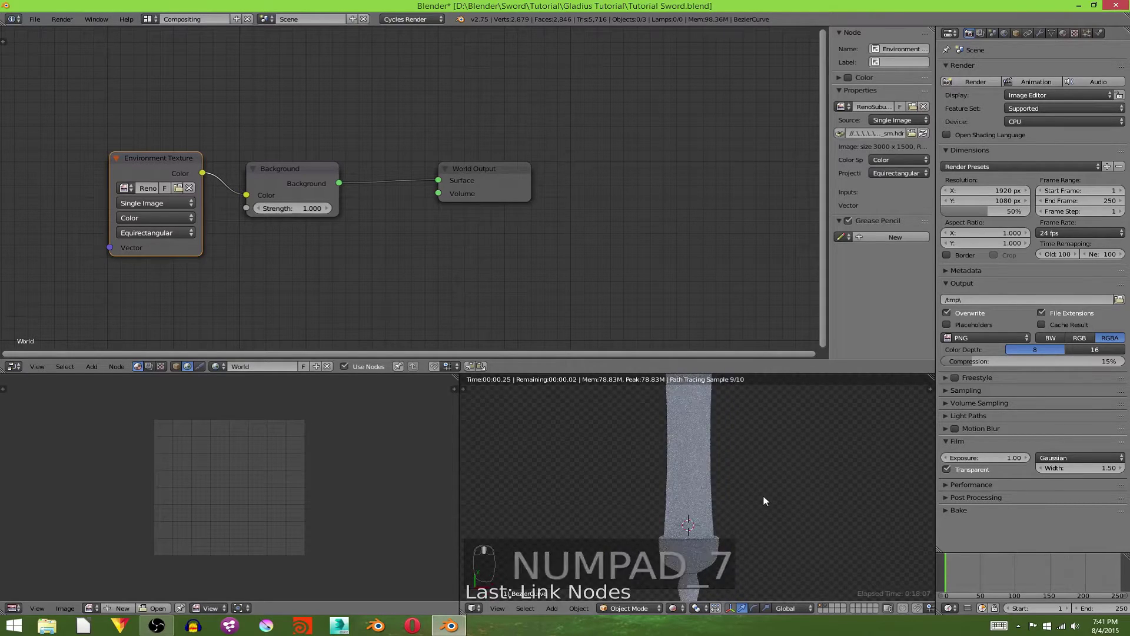
scroll(762, 506, "down", 4)
middle_click_drag(761, 510, 688, 476)
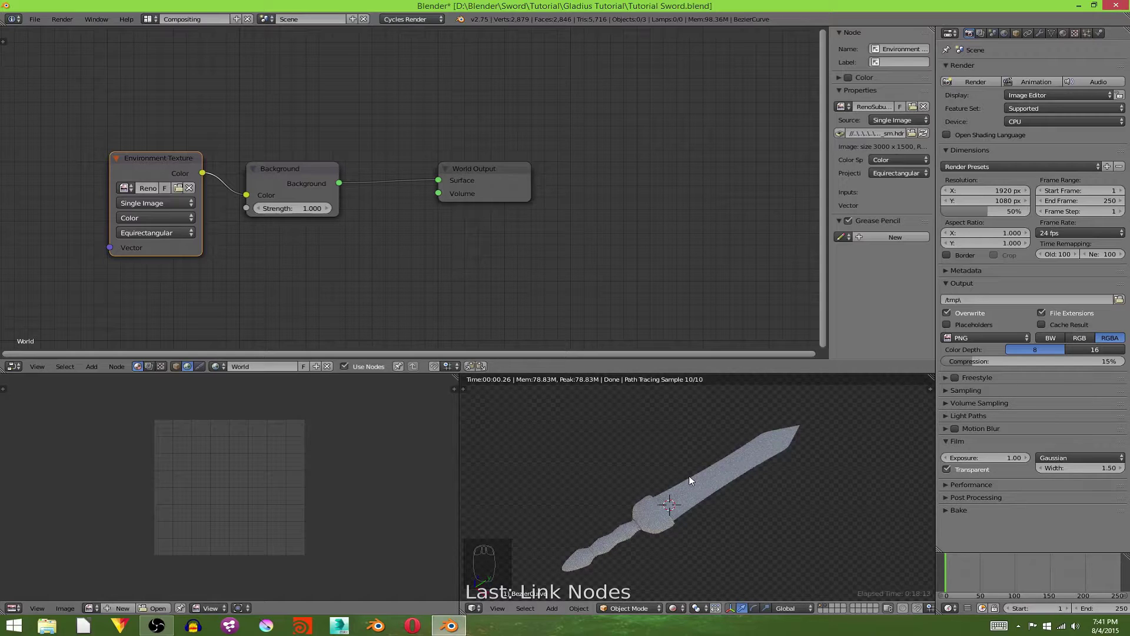
middle_click_drag(723, 516, 699, 493)
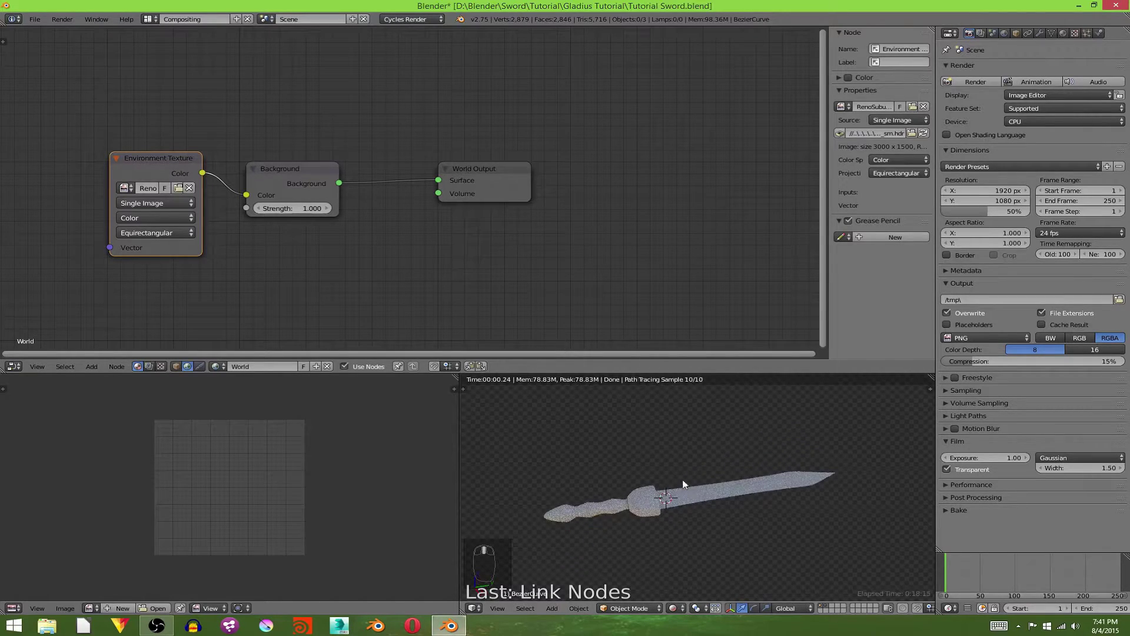
Switch the node editor to object shaders and give the sword's blade a new material named Blade
left_click(174, 367)
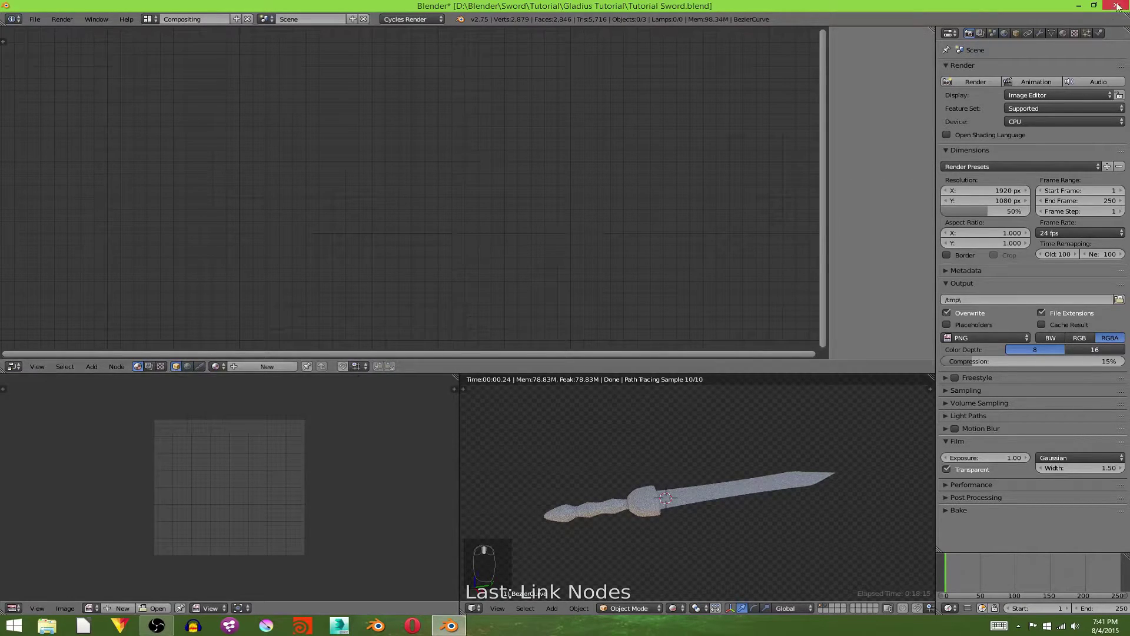
left_click(674, 608)
left_click(700, 572)
right_click(734, 490)
left_click(675, 608)
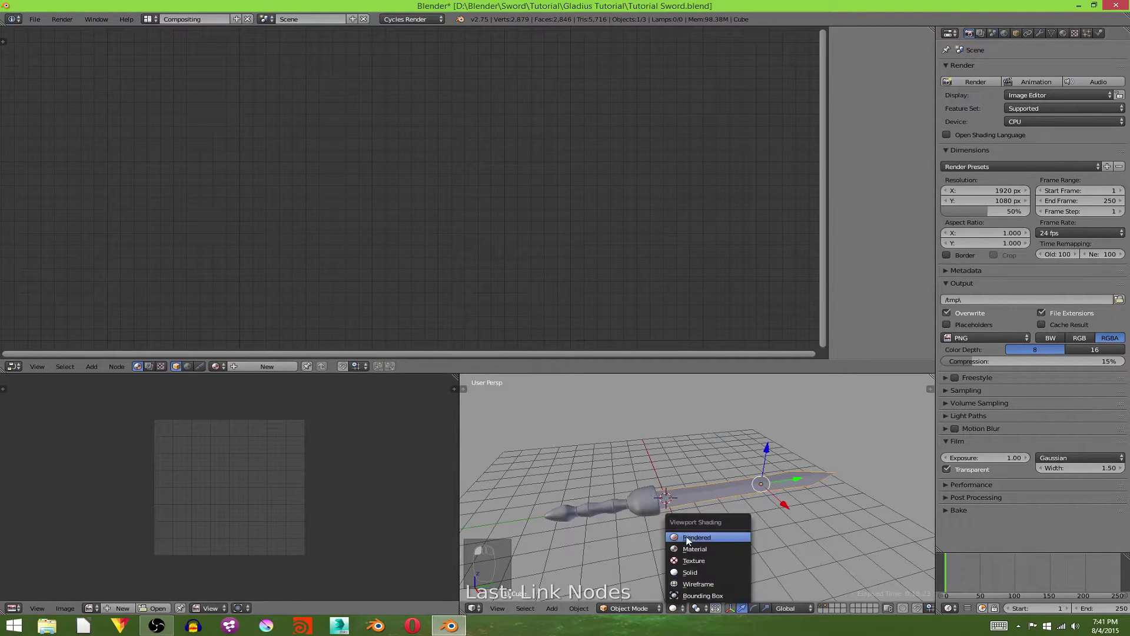
left_click(686, 538)
left_click(1064, 33)
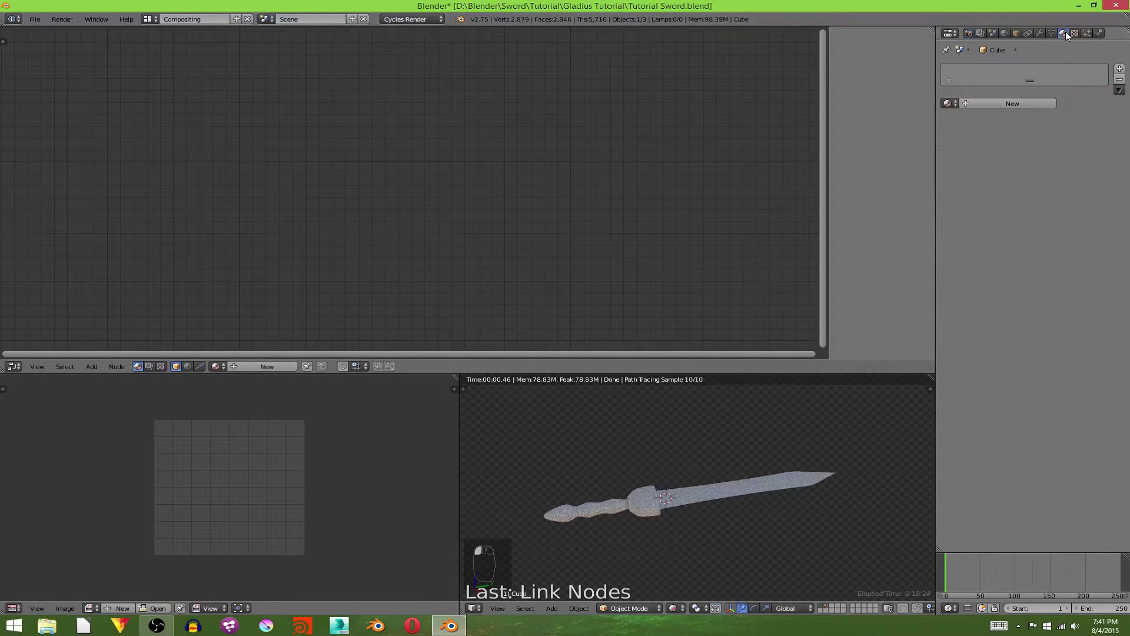
left_click(1008, 102)
type("Blade")
key("Return")
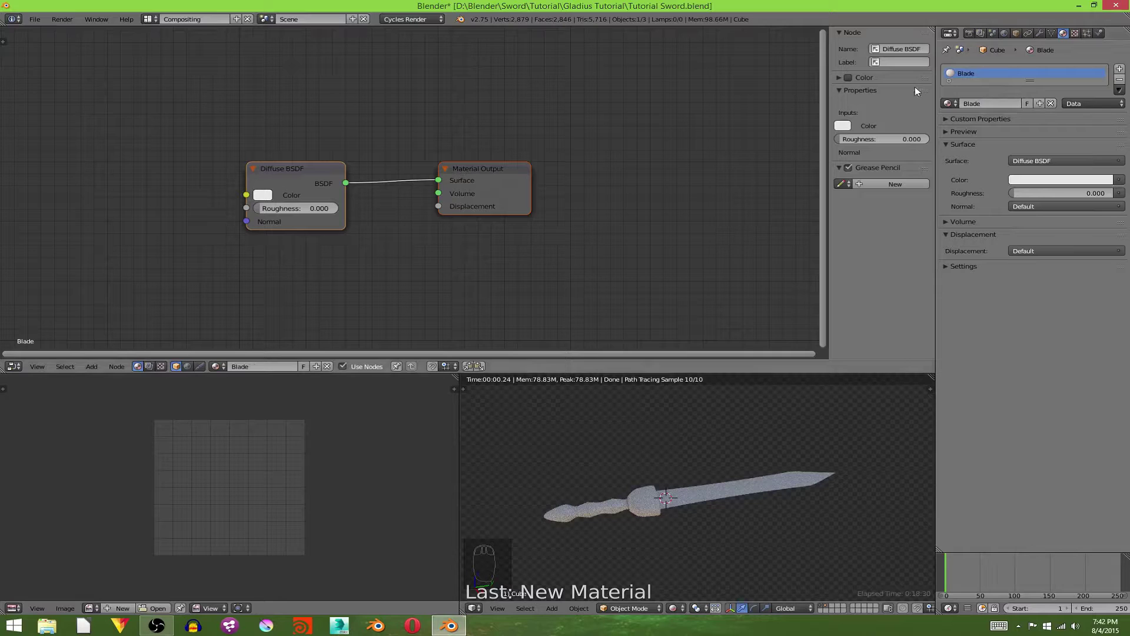
Insert a Mix Shader node between the Diffuse BSDF and Material Output nodes of the Blade material
left_click_drag(279, 160, 206, 126)
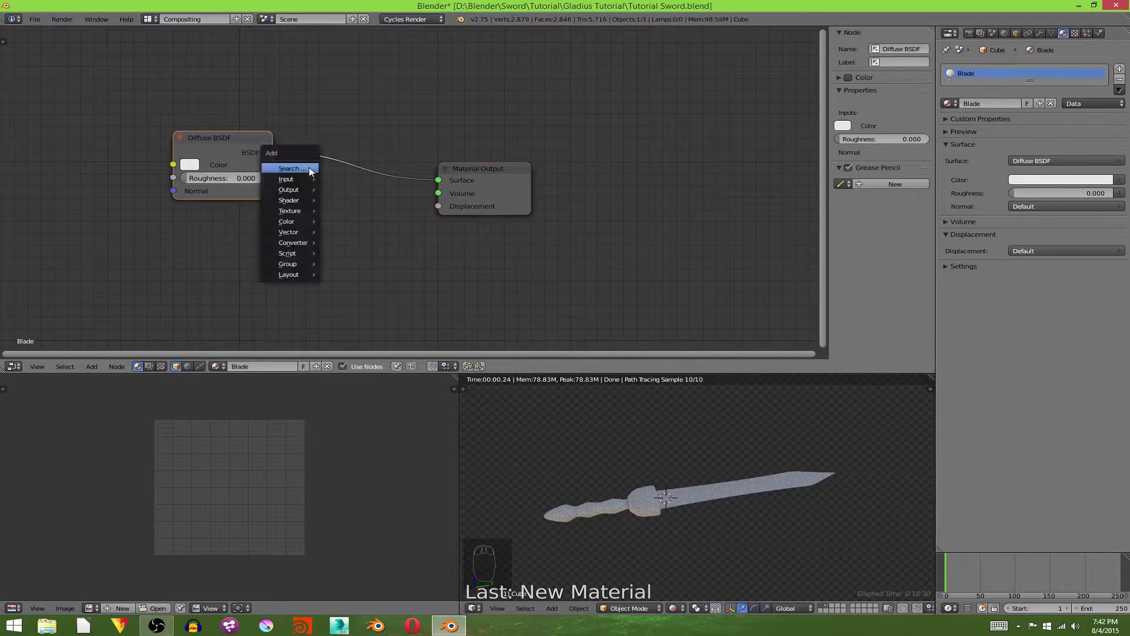
key("shift+a")
left_click(308, 167)
type("mix")
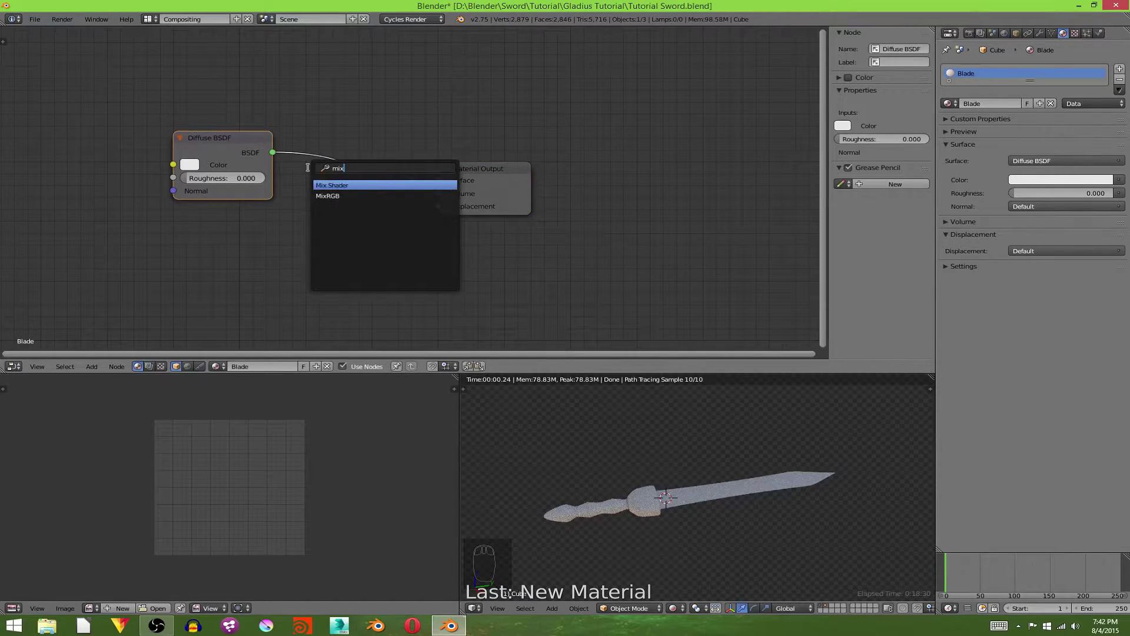
key("Return")
left_click(313, 171)
Add a Glossy BSDF node below the Diffuse BSDF and connect it to the Mix Shader's second Shader input
key("shift+a")
left_click(314, 170)
type("gloss")
key("Return")
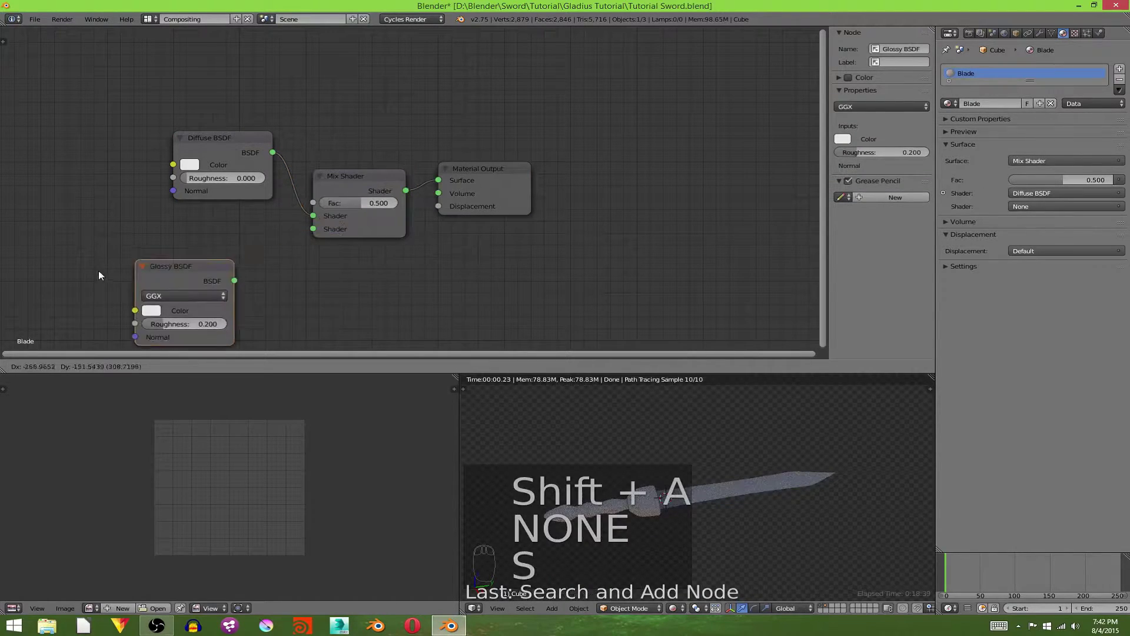
left_click(171, 241)
left_click_drag(272, 259, 312, 229)
Show the material preview, then set the Glossy BSDF's Roughness to 0.000 and the Mix Shader's Fac to 0.791
left_click(1001, 131)
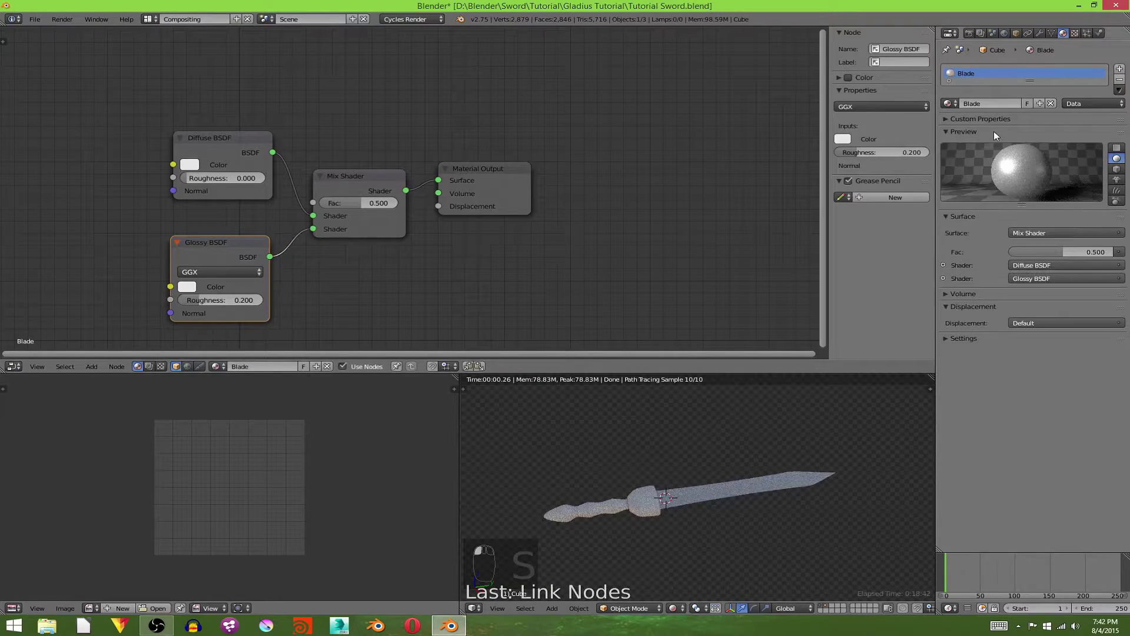
left_click_drag(220, 300, 182, 300)
left_click_drag(361, 203, 384, 203)
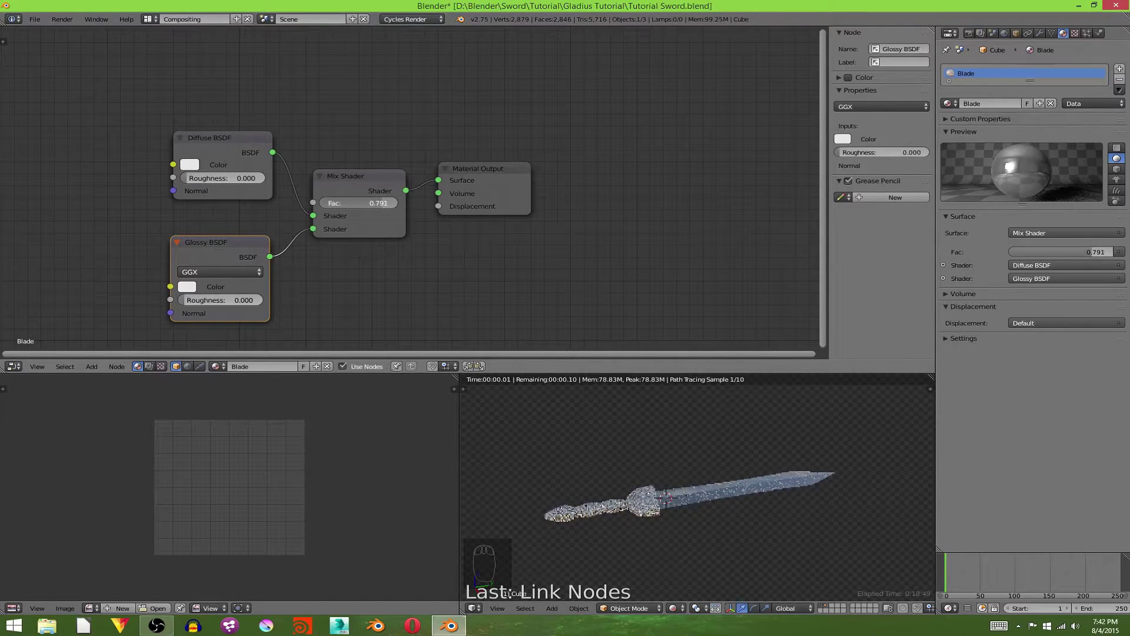
Examine the reflections on the glossy blade from several angles, up close and further away
scroll(702, 477, "up", 3)
scroll(703, 482, "up", 5)
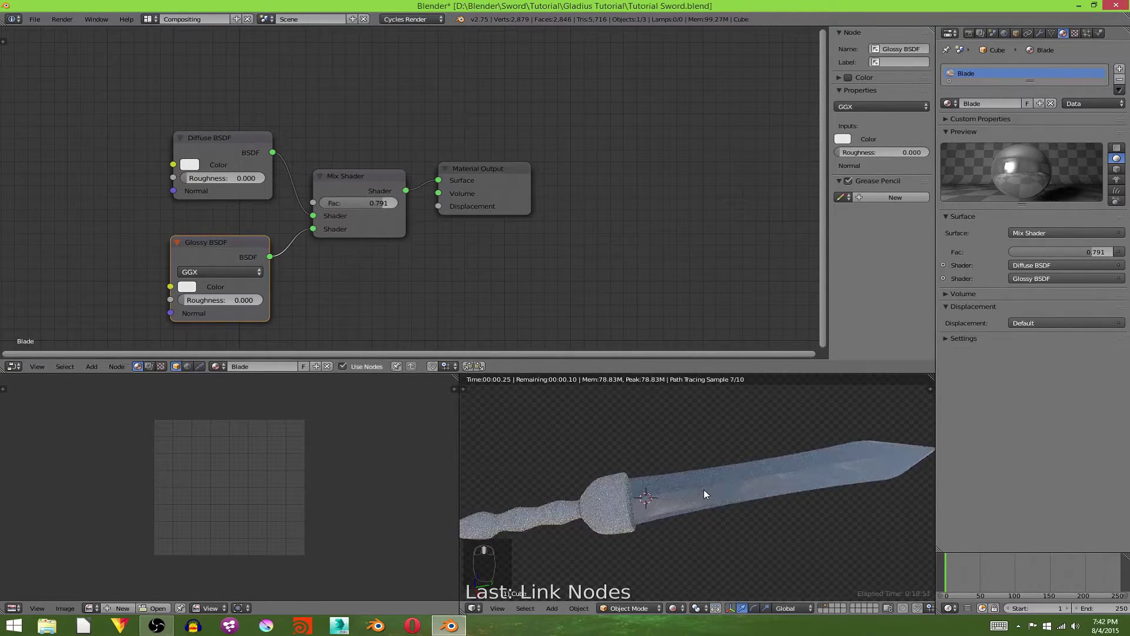
middle_click_drag(719, 500, 774, 484)
scroll(712, 466, "down", 2)
middle_click_drag(710, 464, 668, 537)
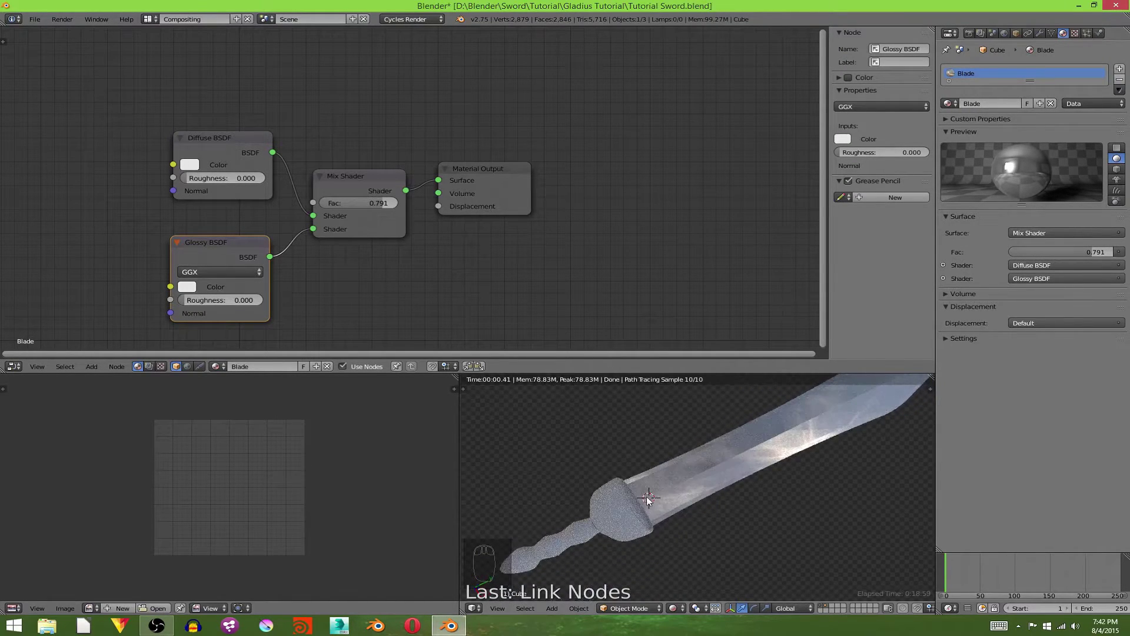
middle_click_drag(641, 476, 680, 502)
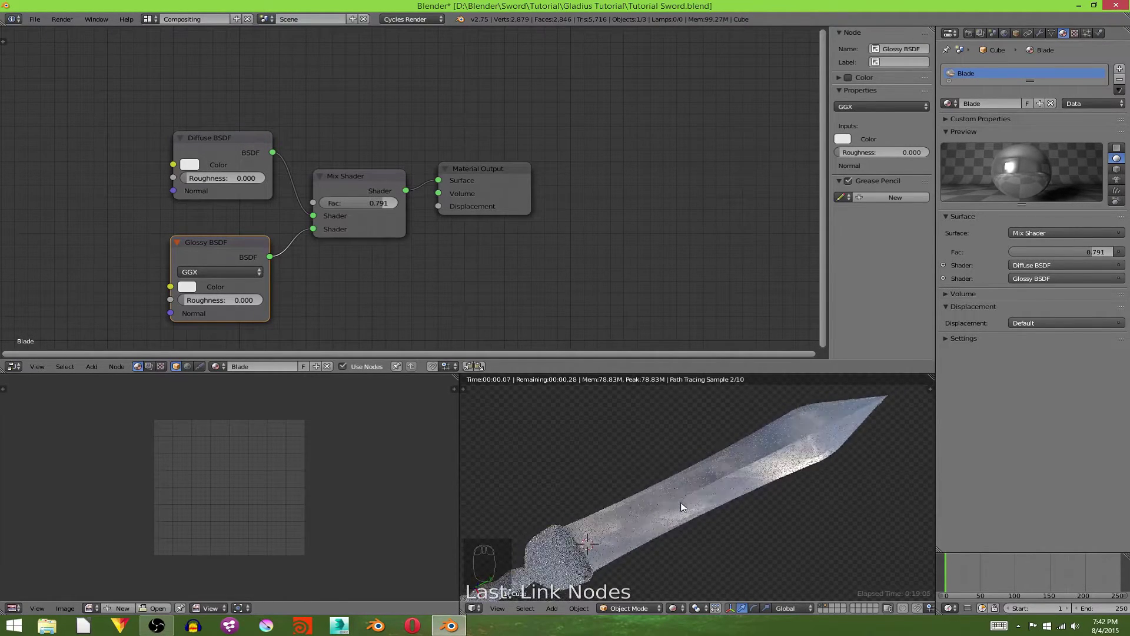
middle_click_drag(828, 455, 819, 430)
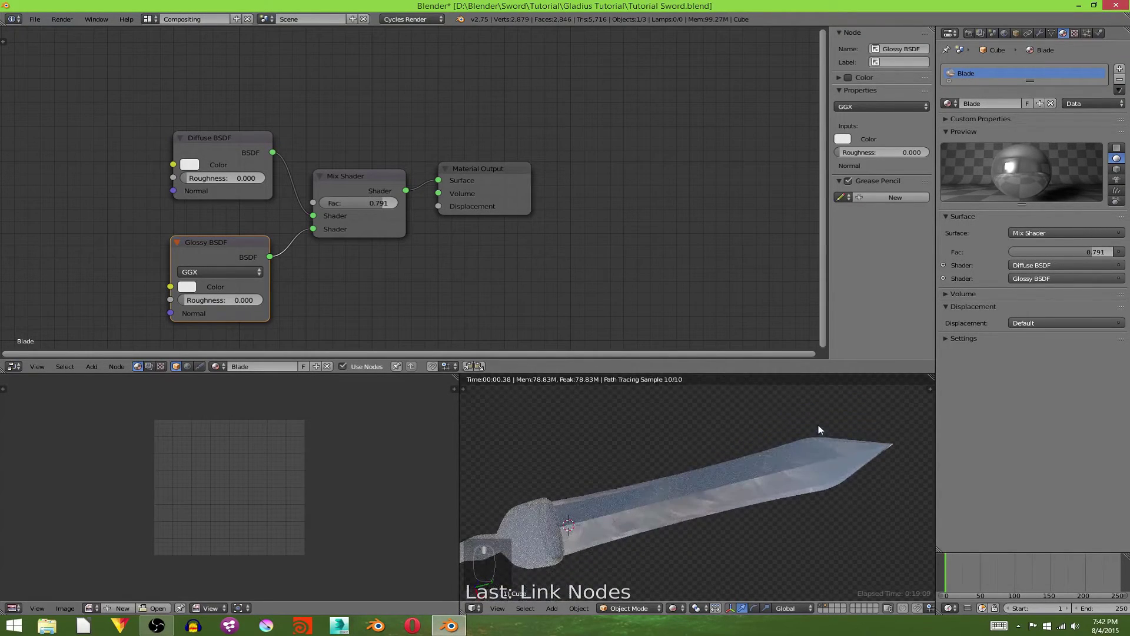
Duplicate the Mix Shader, insert the copy before the Material Output, and connect the Glossy BSDF to its second Shader input
left_click(346, 184)
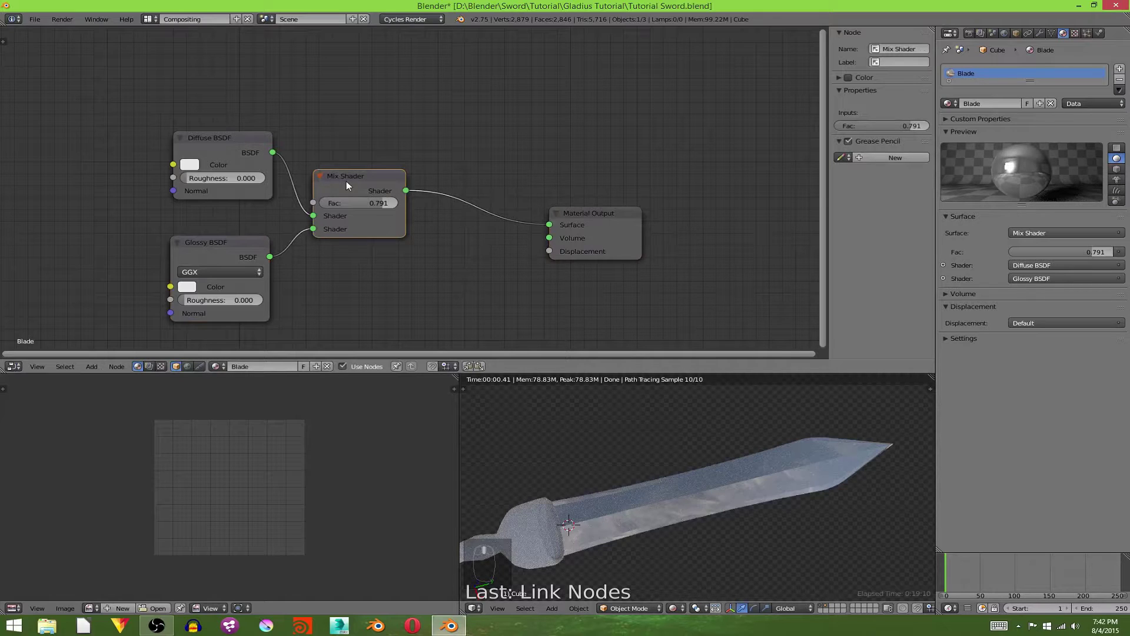
key("shift+d")
left_click(459, 200)
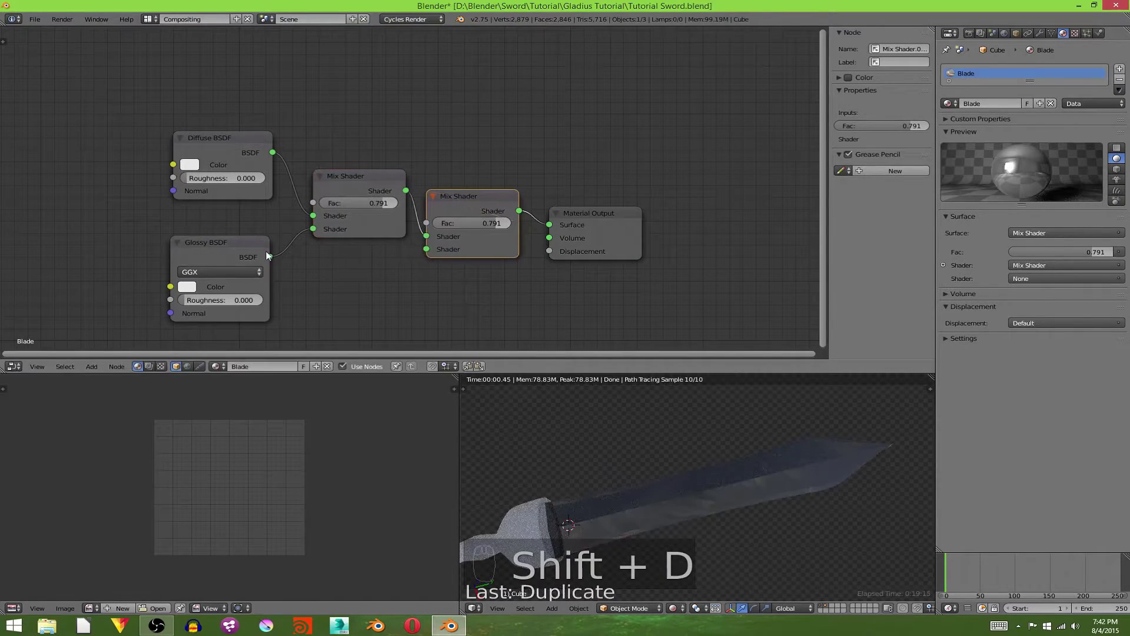
left_click_drag(270, 257, 426, 249)
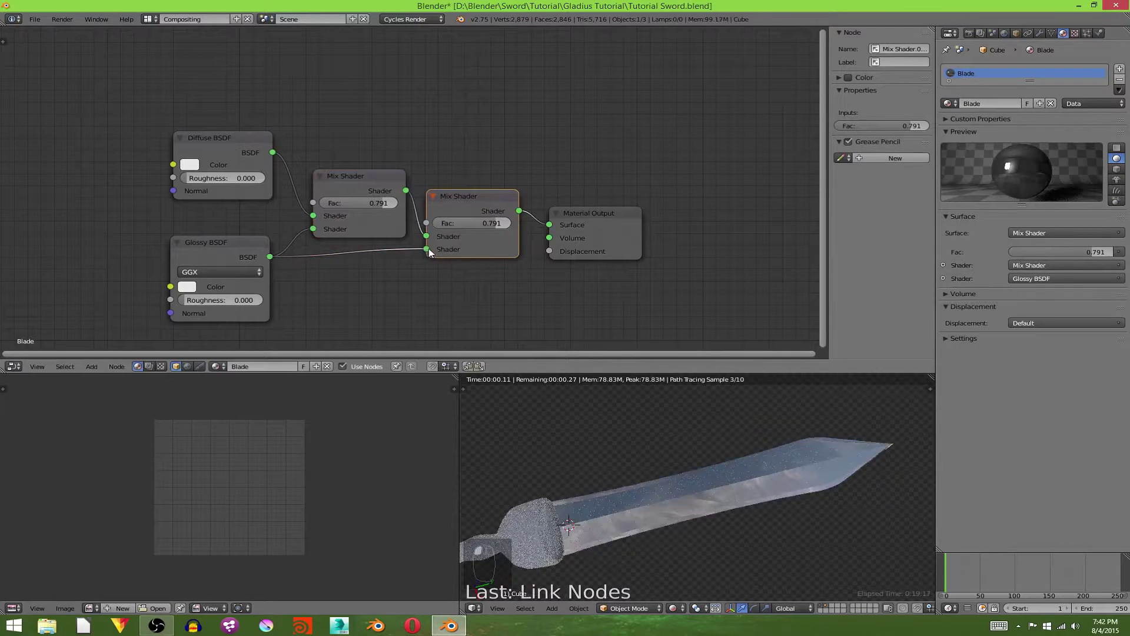
Add a Fresnel node above the first Mix Shader and connect its Fac output to the second Mix Shader's Fac input
key("shift+a")
left_click(547, 170)
type("fresn")
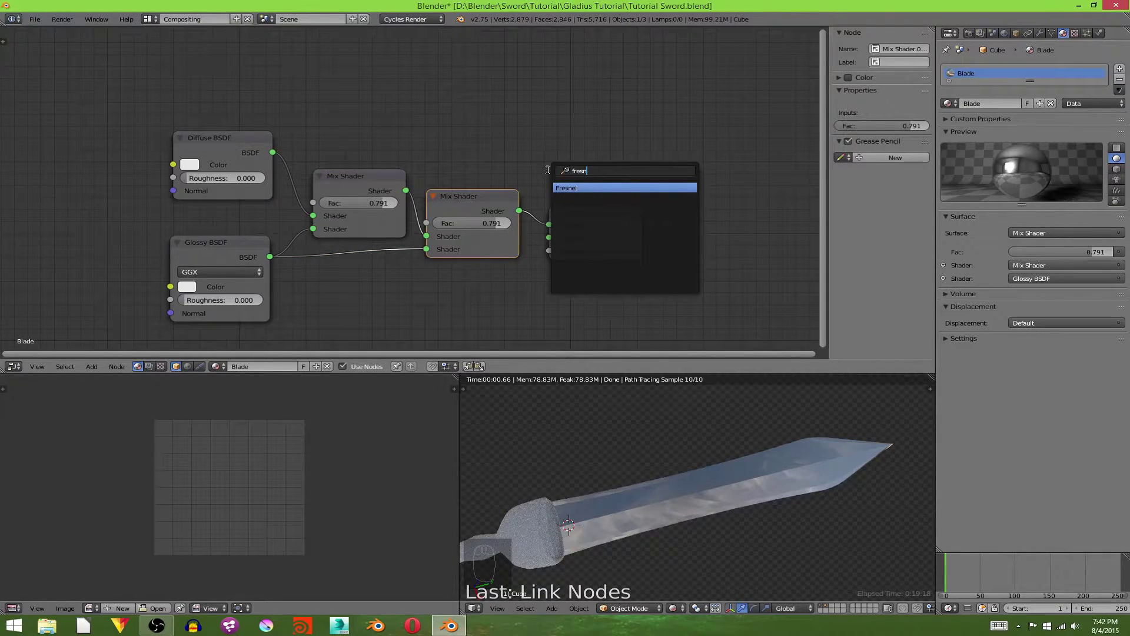
key("Return")
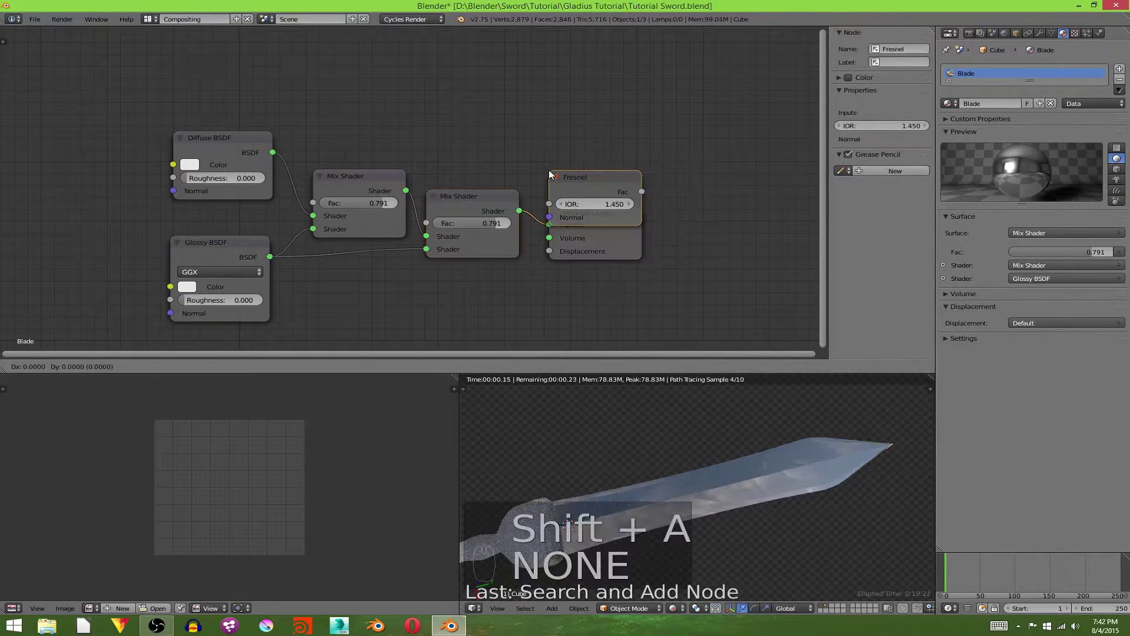
left_click(322, 100)
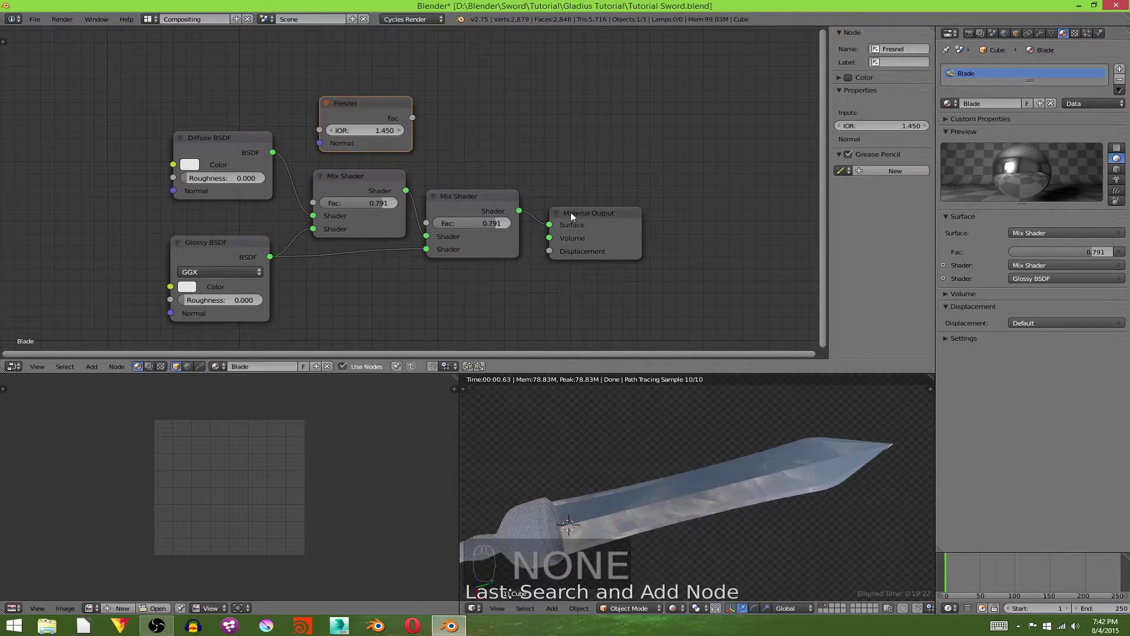
left_click_drag(570, 216, 631, 212)
left_click_drag(478, 200, 507, 186)
left_click_drag(412, 117, 455, 209)
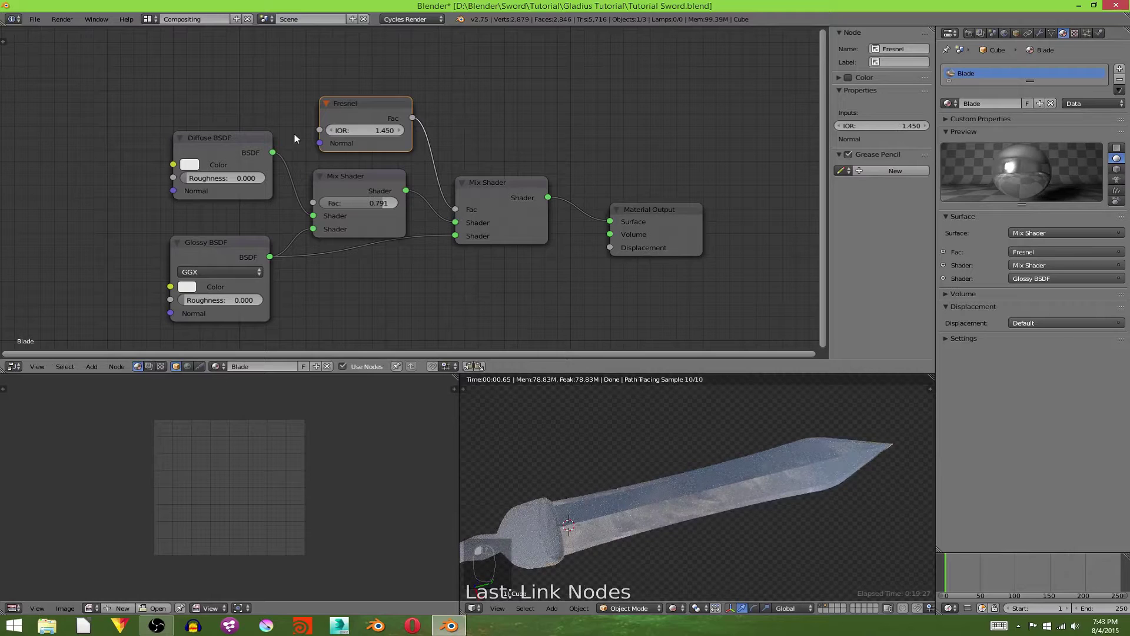
Lower the Fresnel node's IOR to 0.950
left_click(331, 131)
left_click(331, 130)
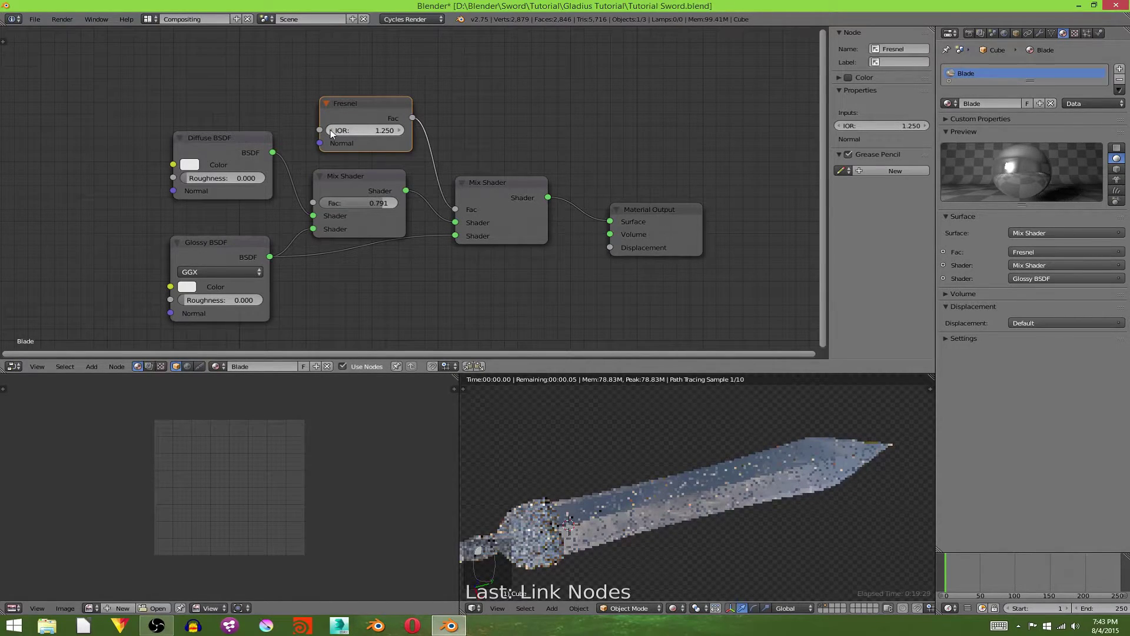
left_click(330, 130)
left_click(330, 130)
left_click(330, 130)
Move the Fresnel node aside, link the Diffuse BSDF straight to the Material Output, and detach both Mix Shaders from the output chain
left_click_drag(352, 106, 110, 43)
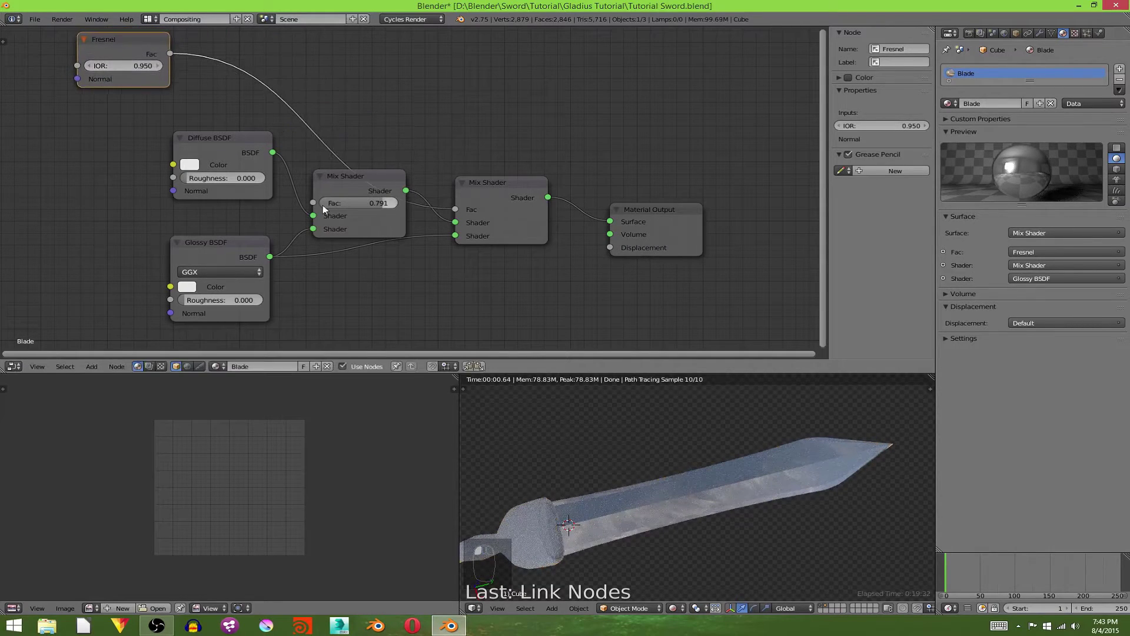
left_click_drag(315, 217, 610, 221)
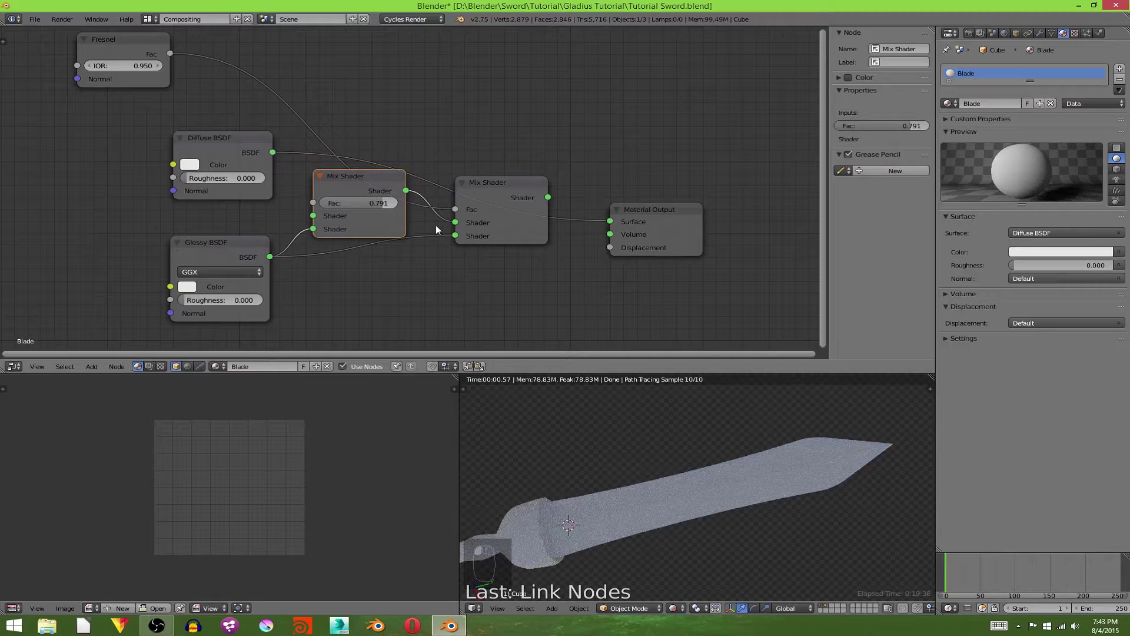
left_click_drag(455, 223, 452, 226)
left_click_drag(371, 206, 435, 198)
left_click_drag(531, 202, 534, 283)
left_click_drag(377, 179, 395, 200)
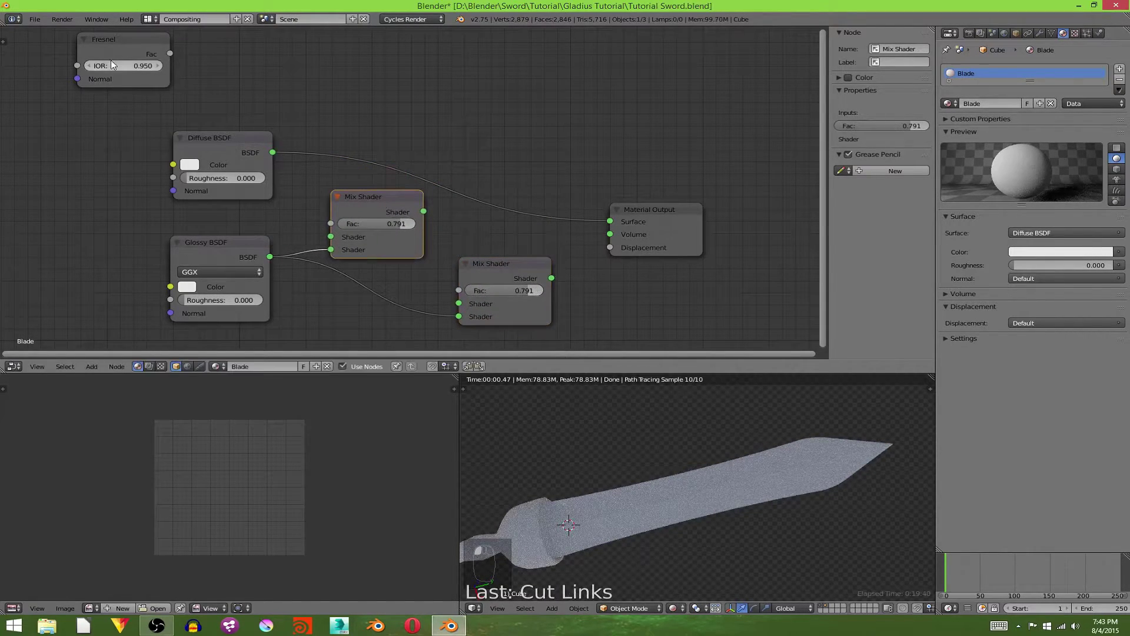
Connect the Fresnel node's Fac to the Diffuse BSDF's Color and preview the material on a sphere
left_click_drag(170, 54, 134, 118)
left_click_drag(176, 167, 295, 118)
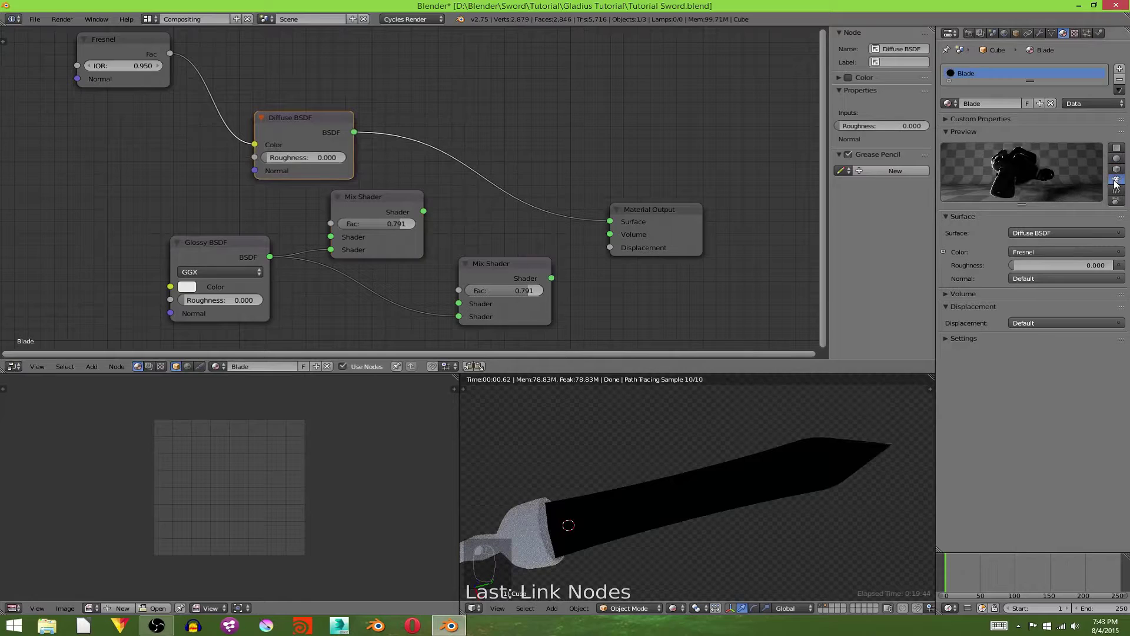
left_click(1116, 159)
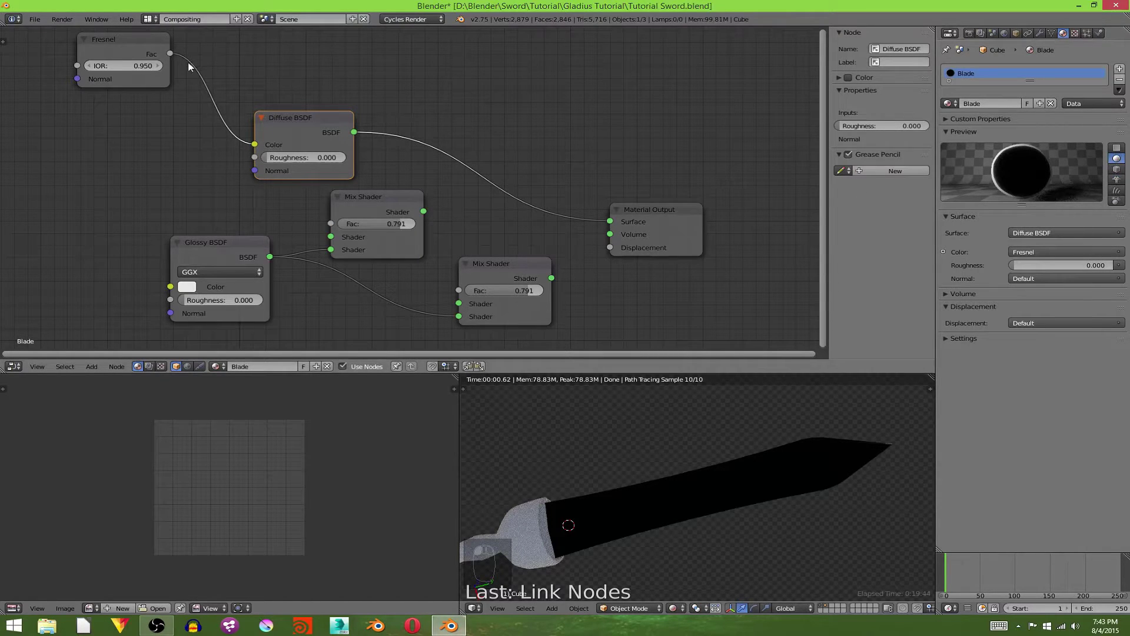
Try higher IOR values on the Fresnel node, then lower its IOR to 1.250
left_click(159, 64)
left_click(159, 65)
left_click(159, 65)
left_click(159, 64)
left_click(159, 64)
left_click(159, 65)
left_click(159, 65)
left_click(159, 64)
left_click(89, 66)
left_click(89, 65)
left_click(89, 66)
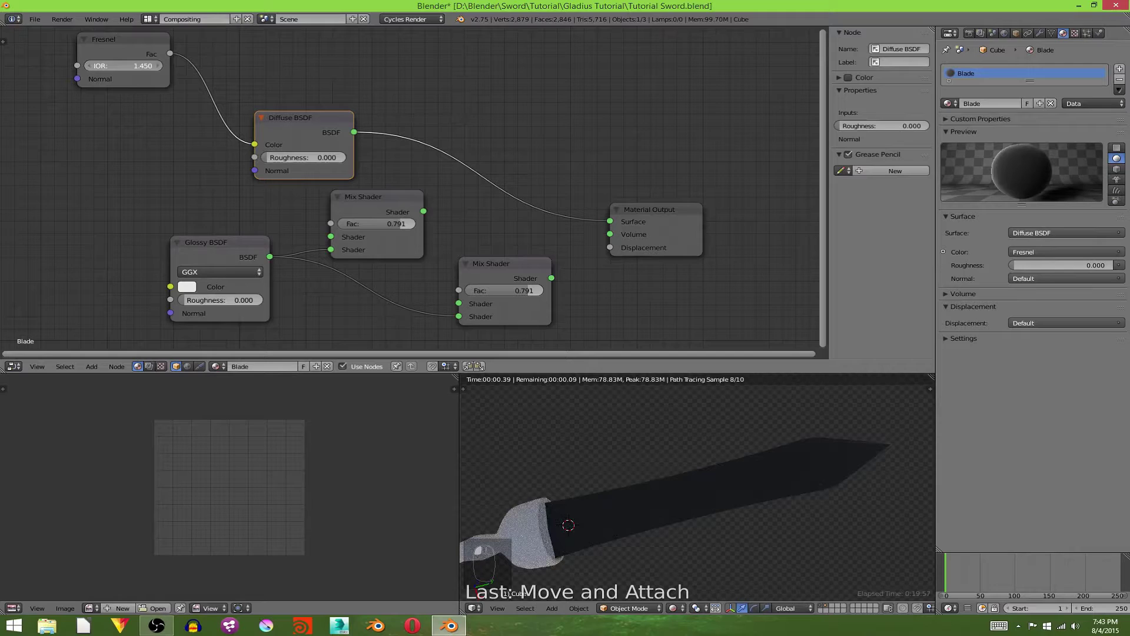
left_click(90, 66)
left_click(90, 65)
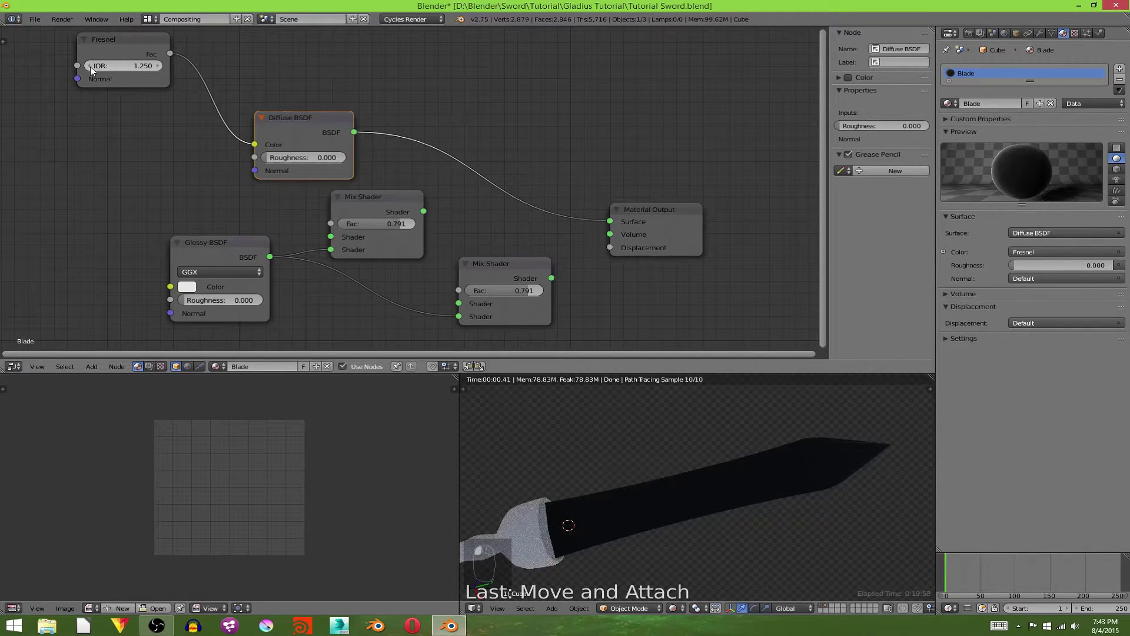
Rebuild the chain from Diffuse and Glossy through both Mix Shaders to the Material Output, with Fresnel driving the second Mix Shader's Fac
left_click_drag(292, 132, 610, 222)
left_click_drag(479, 128, 394, 193)
left_click_drag(478, 269, 524, 229)
left_click_drag(459, 195, 479, 227)
left_click_drag(521, 260, 521, 262)
left_click_drag(599, 242, 611, 223)
left_click_drag(549, 226, 547, 210)
left_click_drag(653, 216, 739, 208)
left_click_drag(561, 215, 697, 212)
left_click_drag(169, 53, 533, 231)
left_click_drag(125, 42, 417, 124)
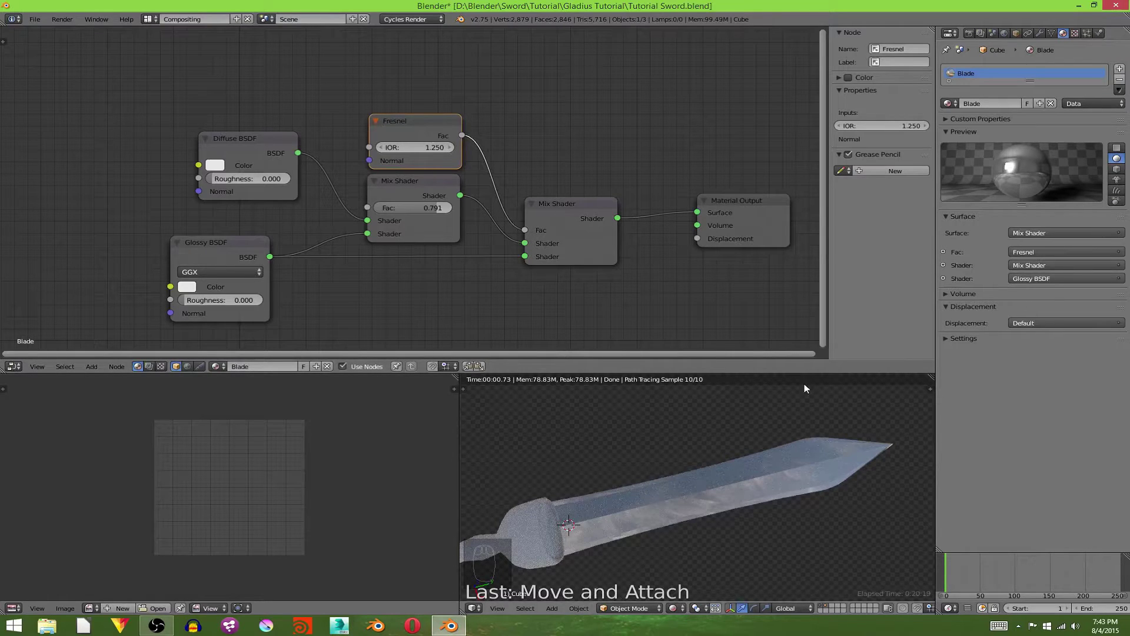
Set the reconnected Fresnel node's IOR to 0.950 and view the blade from another angle
left_click(376, 147)
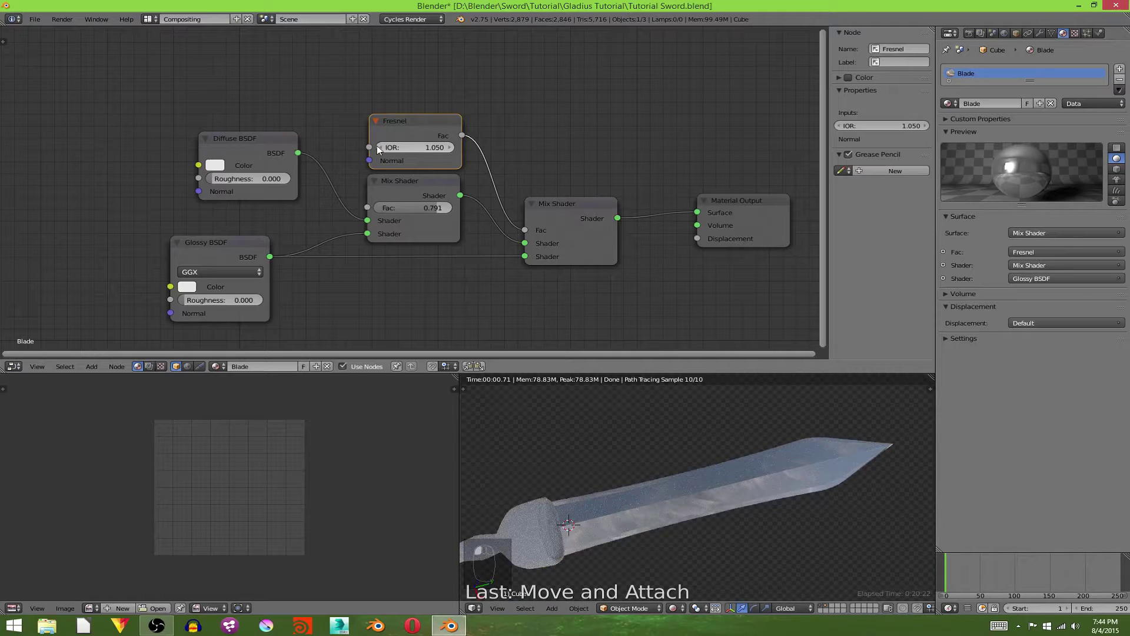
left_click(376, 147)
middle_click_drag(726, 522, 673, 512)
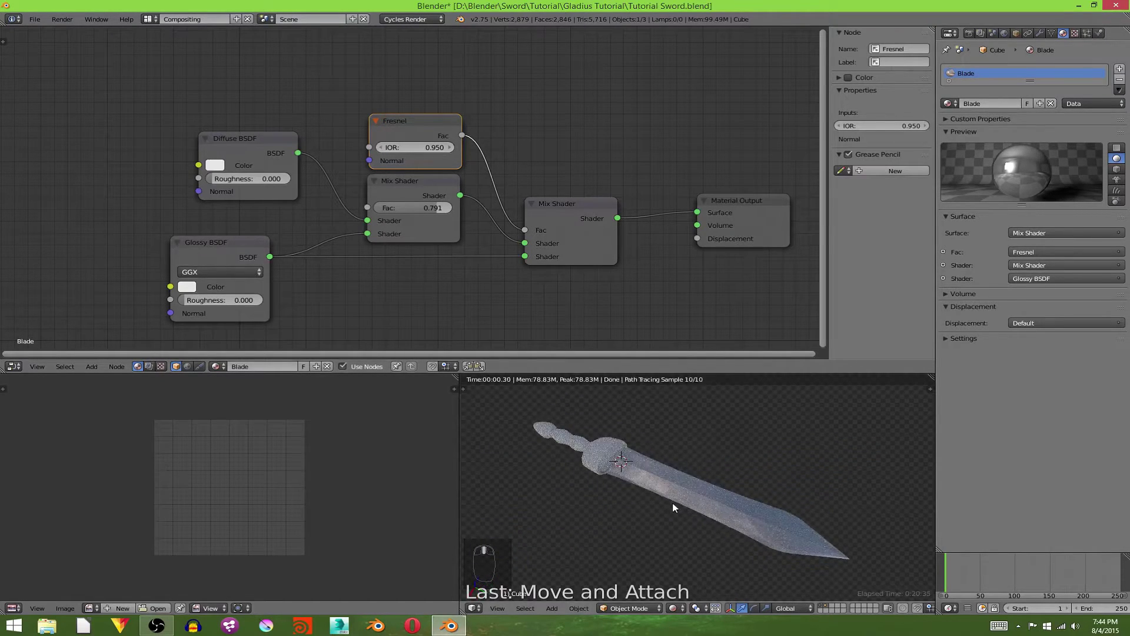
Connect the Glossy BSDF directly to the Material Output's Surface and preview the purely glossy blade
scroll(673, 512, "up", 6)
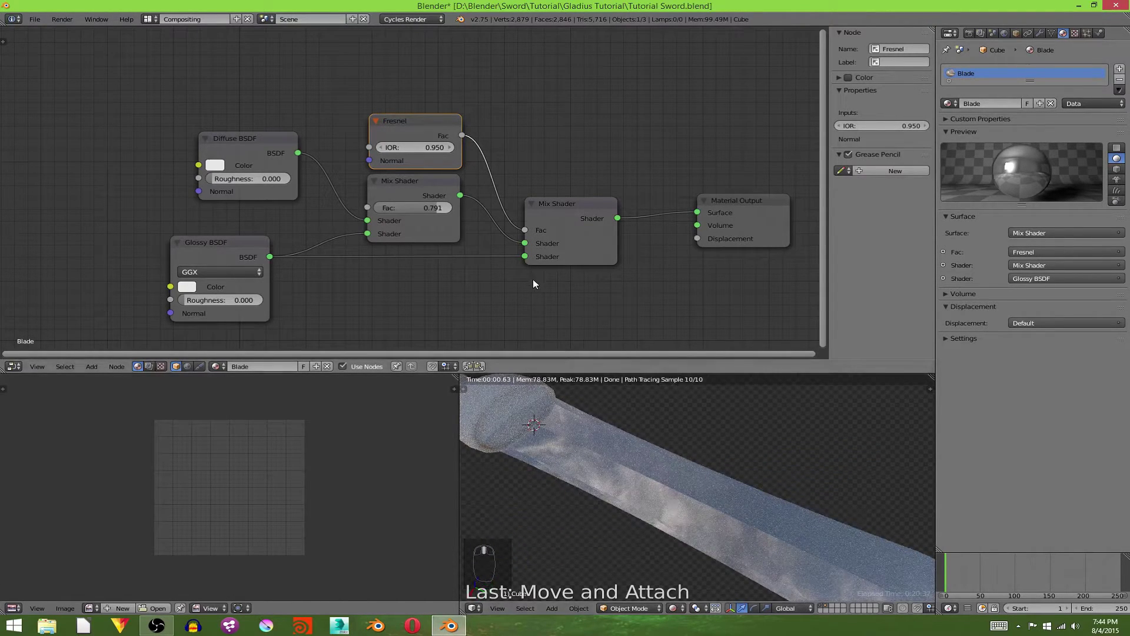
middle_click_drag(663, 496, 723, 515)
left_click_drag(368, 220, 704, 213)
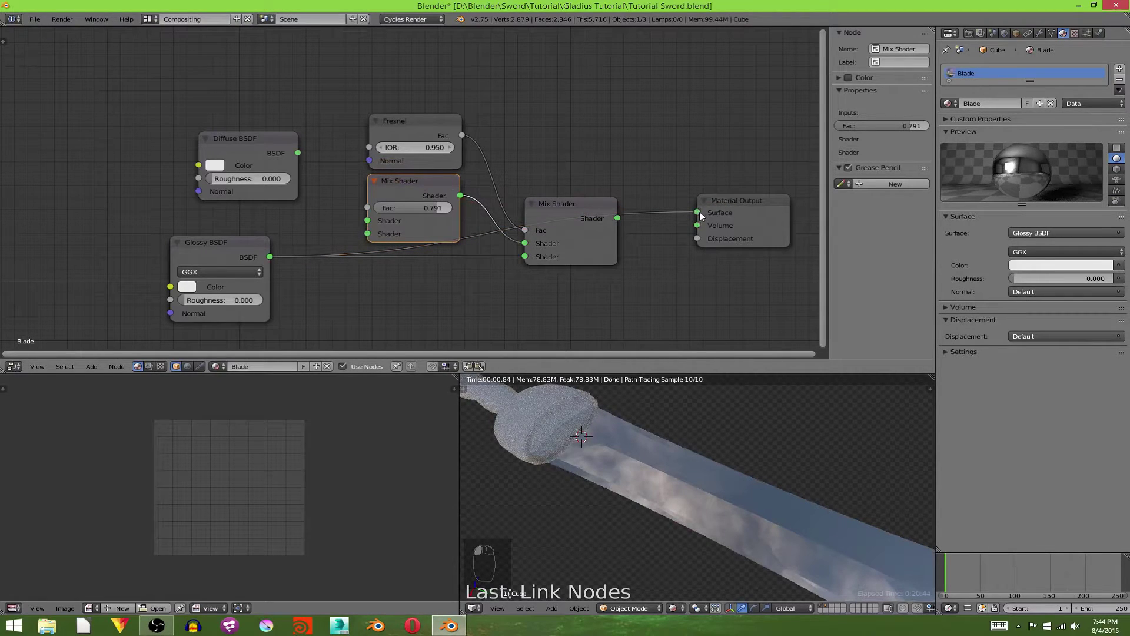
scroll(774, 525, "down", 3)
middle_click_drag(774, 524, 797, 552)
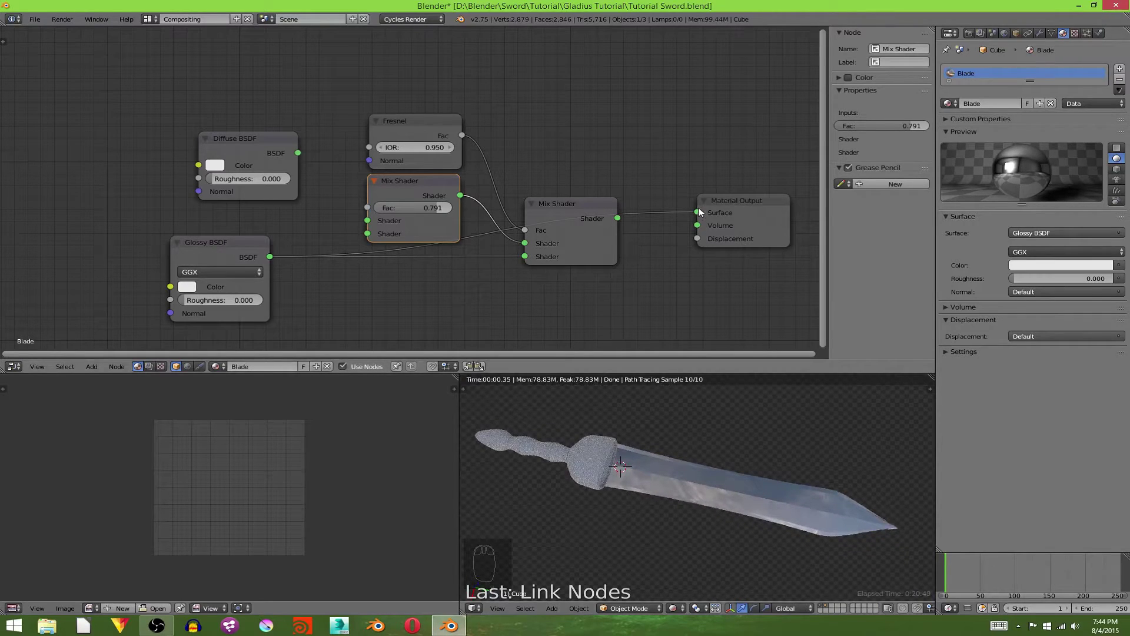
Restore the Diffuse and Glossy links into the first Mix Shader and reconnect the second Mix Shader to the Material Output's Surface
left_click_drag(699, 212, 418, 199)
left_click_drag(368, 226, 373, 235)
left_click_drag(297, 153, 371, 223)
left_click_drag(617, 218, 697, 213)
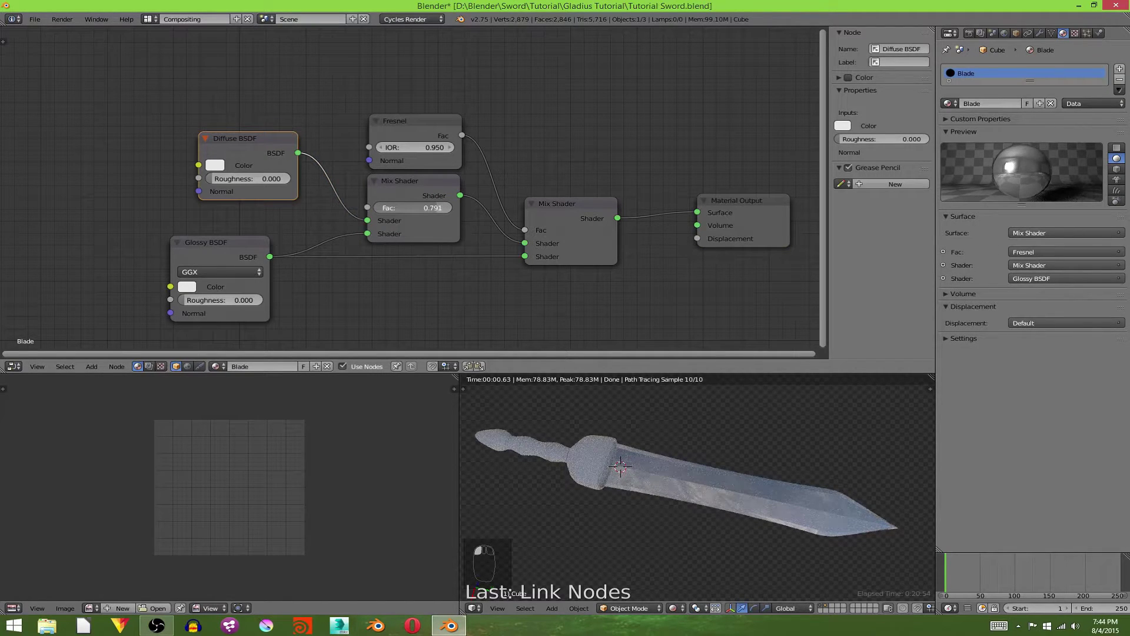
Set the Fac of the Mix Shader combining Diffuse and Glossy to 0.891
left_click_drag(435, 207, 443, 208)
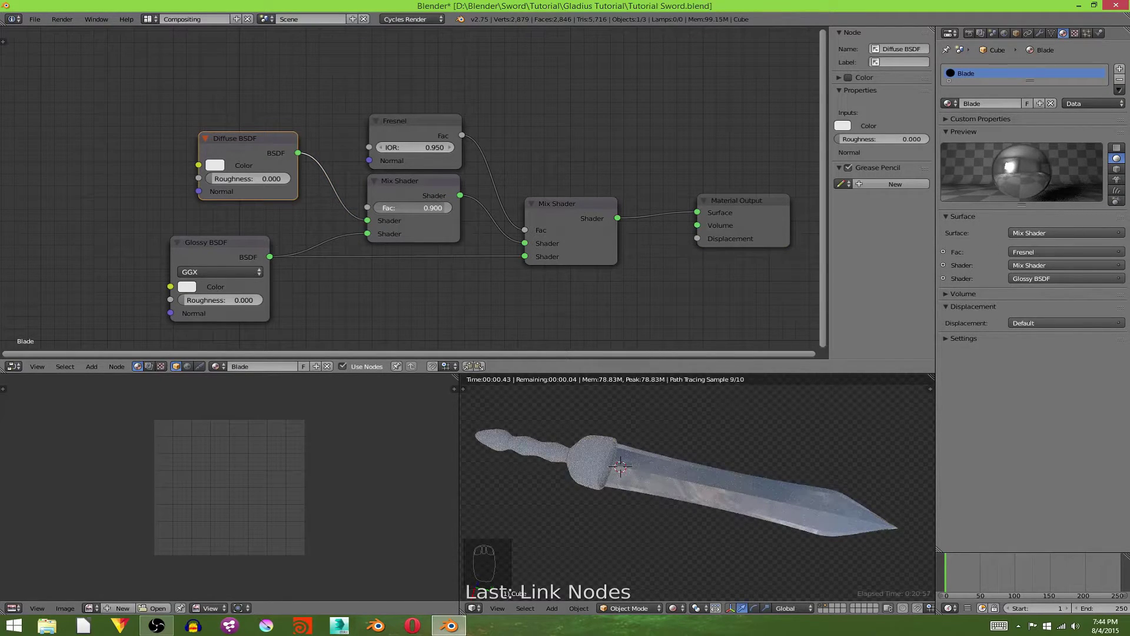
left_click_drag(443, 207, 443, 208)
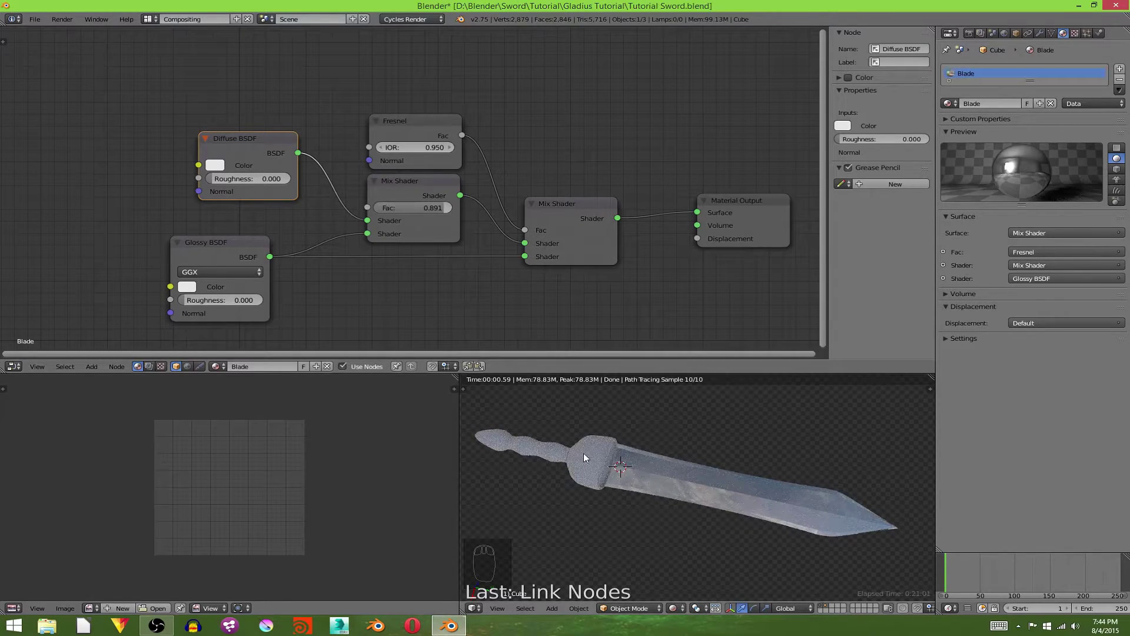
middle_click_drag(589, 453, 676, 518)
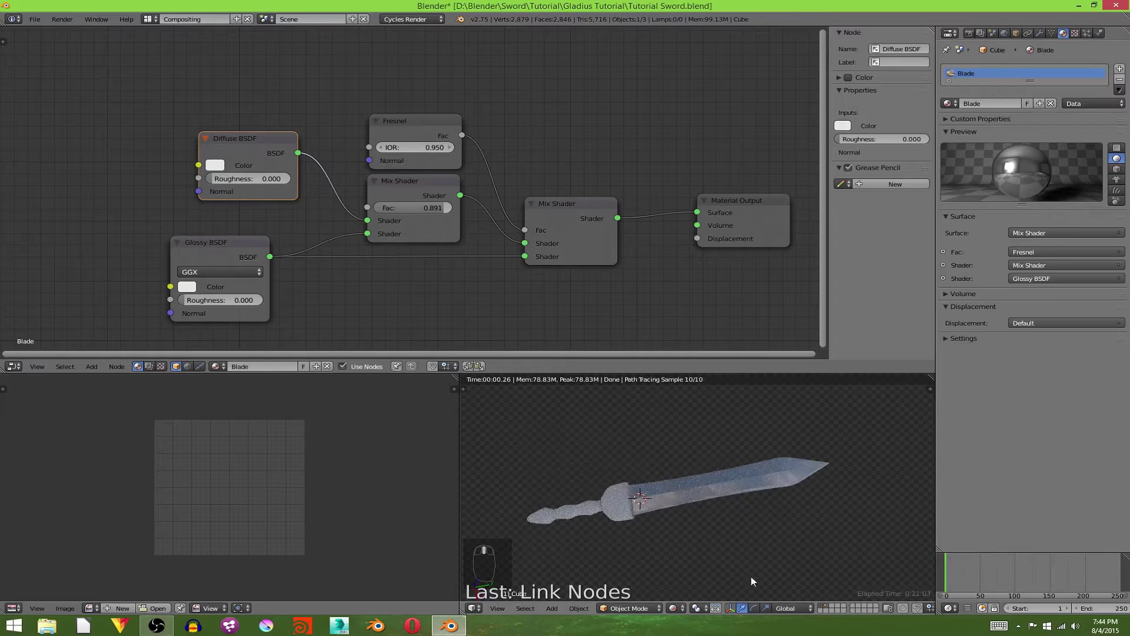
Select the guard and pommel object in Solid shading, preview Material shading, and return the viewport to Rendered shading
left_click(673, 608)
left_click(694, 574)
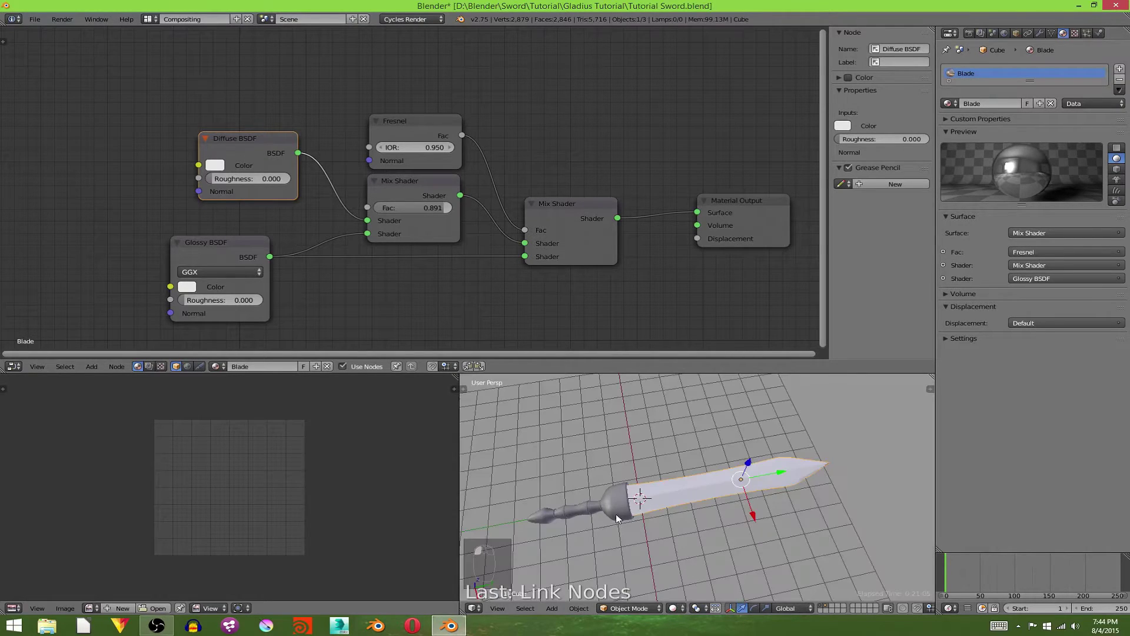
right_click(617, 518)
scroll(619, 518, "up", 6)
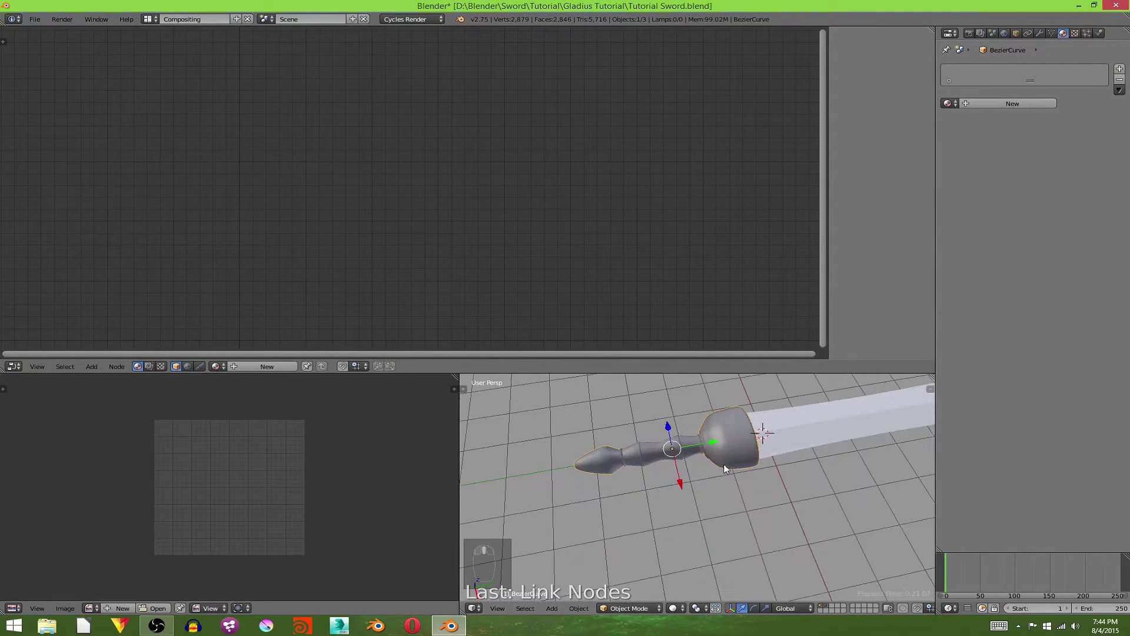
middle_click_drag(729, 475, 719, 497, "shift")
left_click(673, 610)
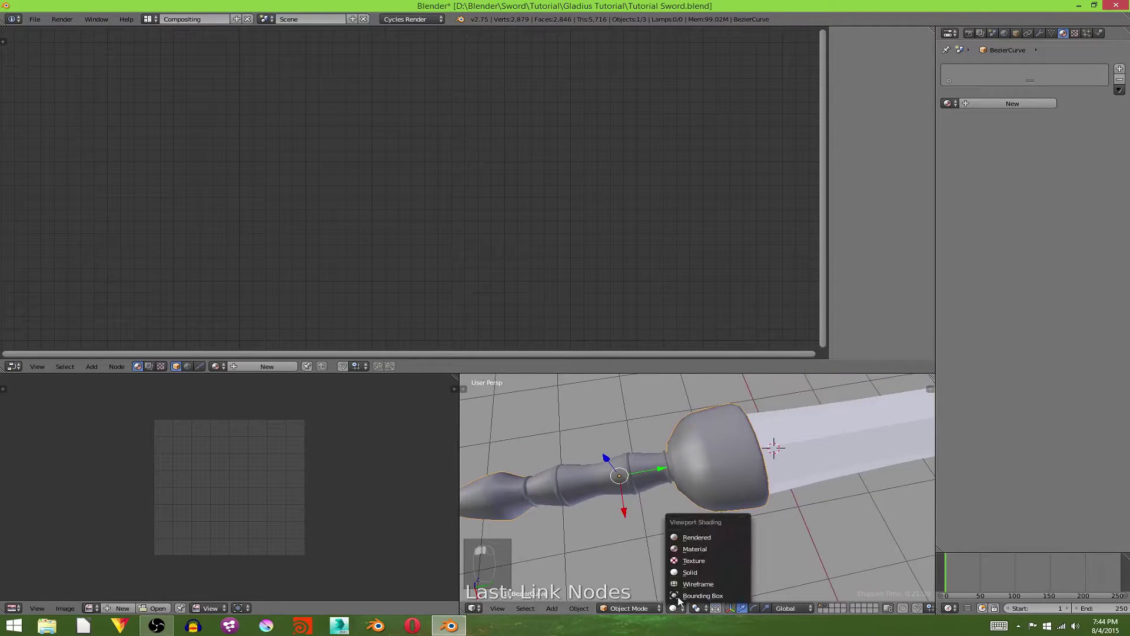
left_click(703, 548)
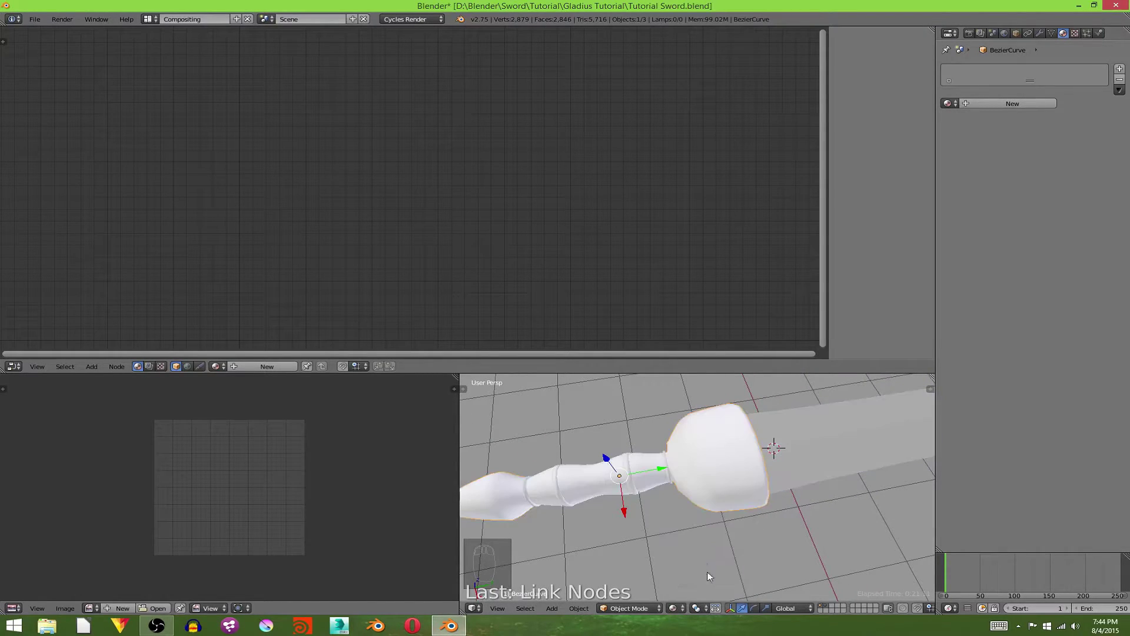
left_click(683, 608)
left_click(702, 534)
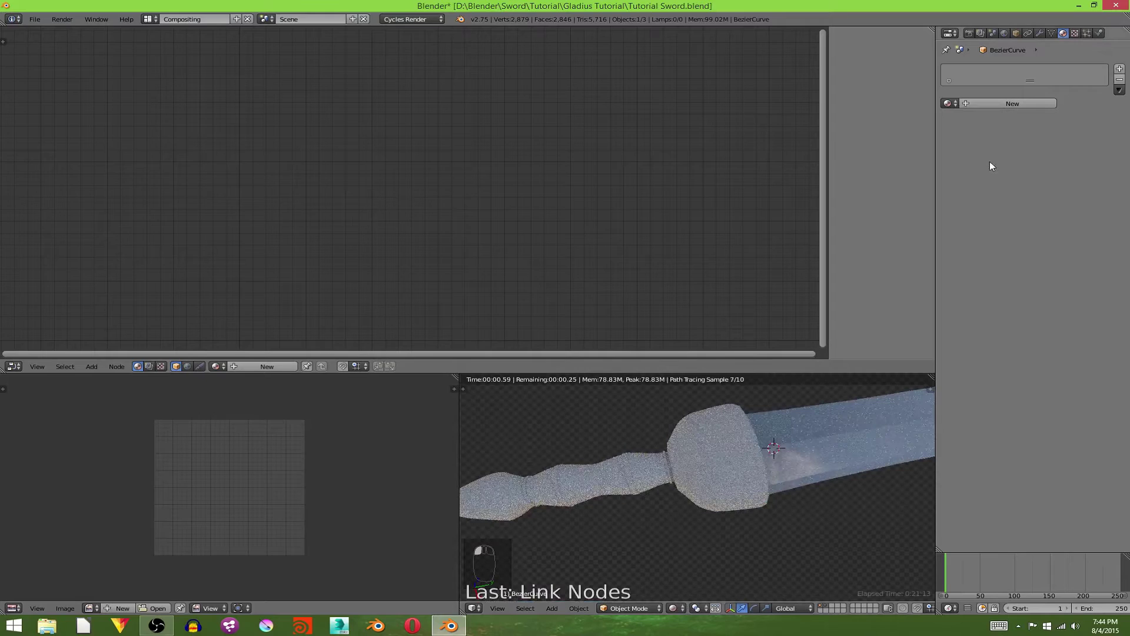
Create a new material named Wood for the guard and pommel object
left_click(998, 103)
type("Wood")
key("Return")
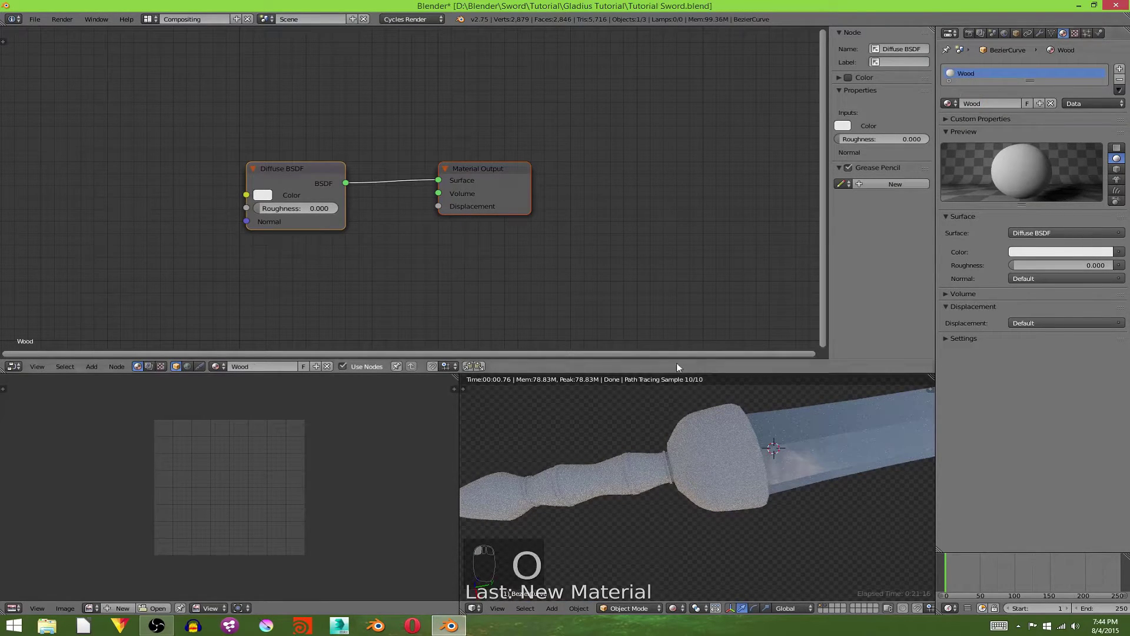
Move the Material Output away from the Diffuse BSDF and insert a Mix Shader between them
scroll(624, 430, "down", 3)
left_click(489, 186)
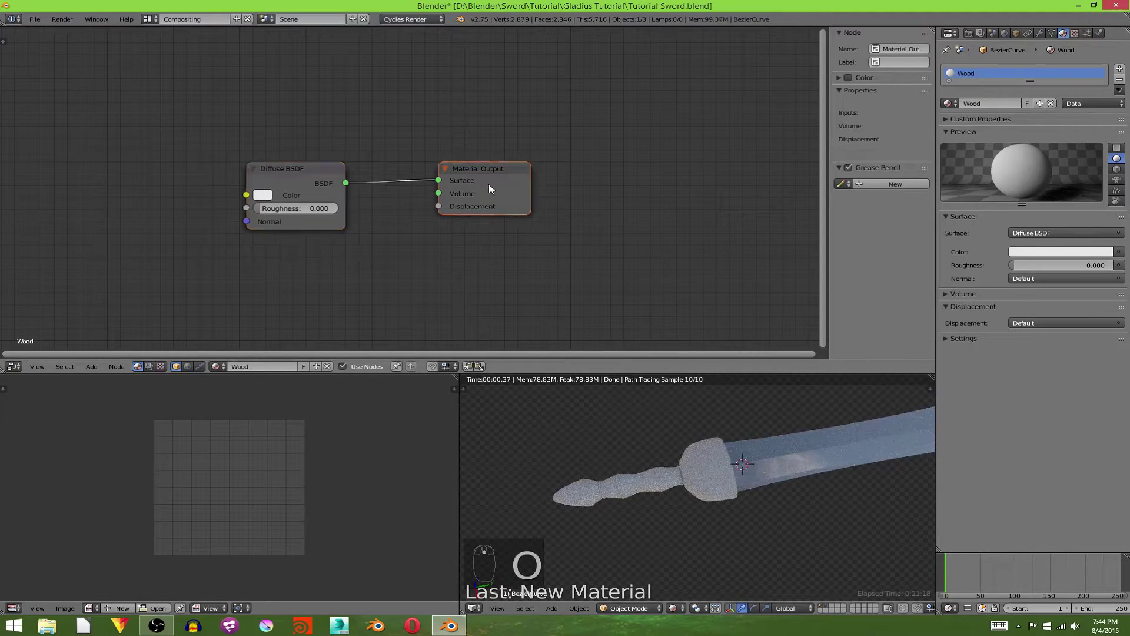
left_click_drag(488, 188, 545, 198)
left_click(529, 286)
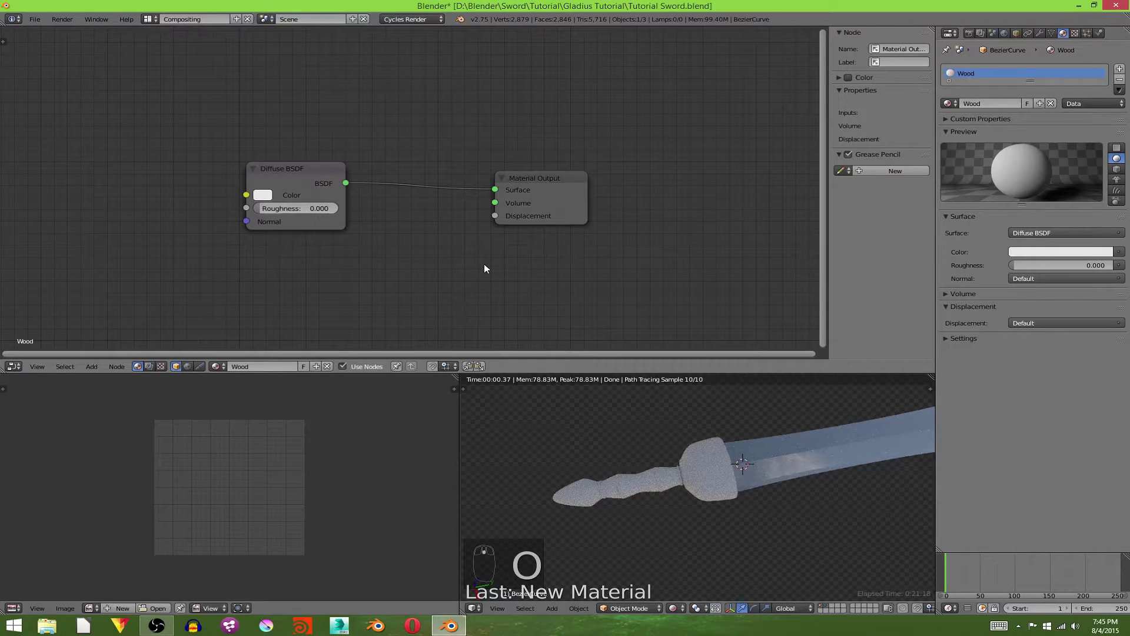
left_click(308, 183)
key("shift+a")
left_click(415, 217)
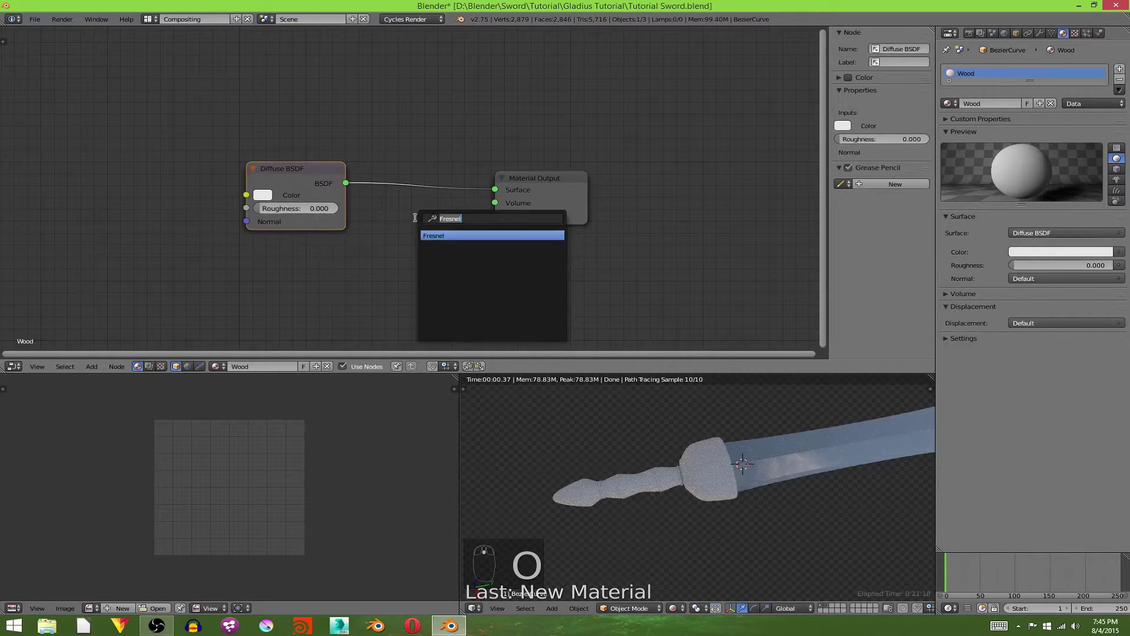
type("mix")
key("Return")
left_click(365, 183)
Duplicate the Diffuse BSDF and connect the copy to the Mix Shader's second Shader input
left_click(295, 182)
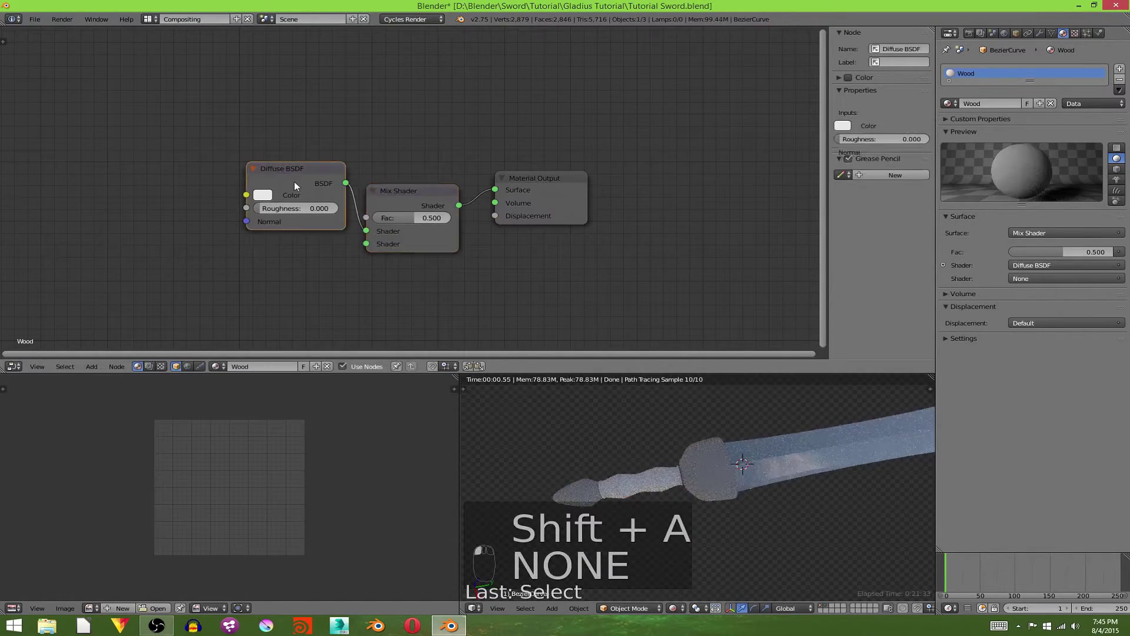
key("shift+d")
left_click(275, 265)
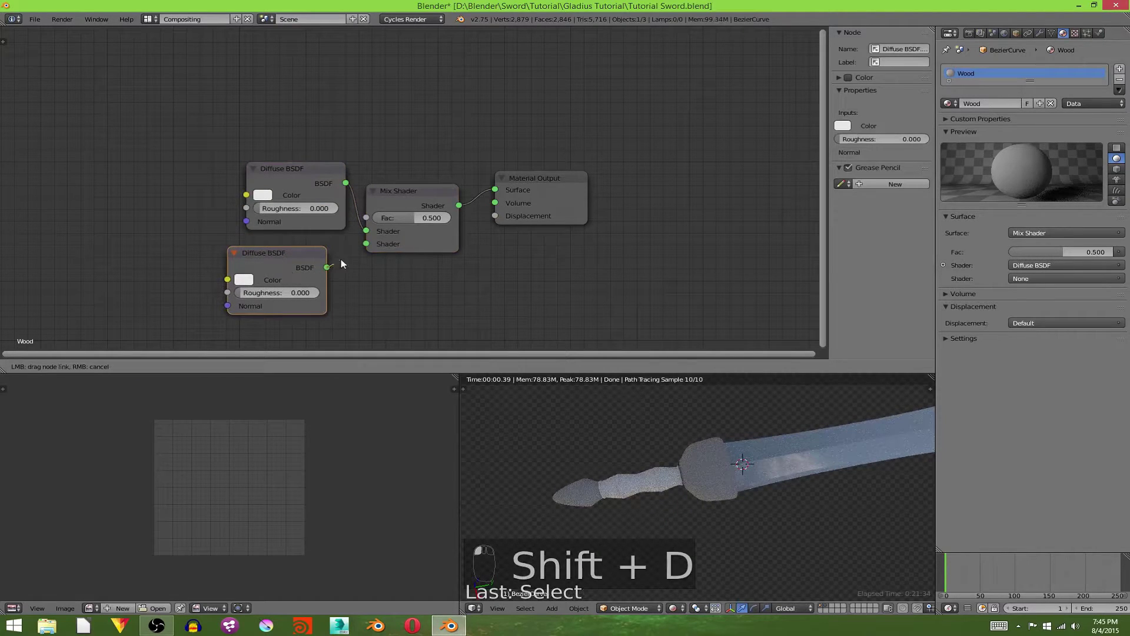
left_click_drag(331, 270, 367, 243)
Color the first Diffuse BSDF reddish brown (R 0.184, G 0.047, B 0.017) and the second one a near-black brown
left_click(266, 196)
left_click_drag(300, 88, 297, 97)
left_click_drag(367, 48, 366, 78)
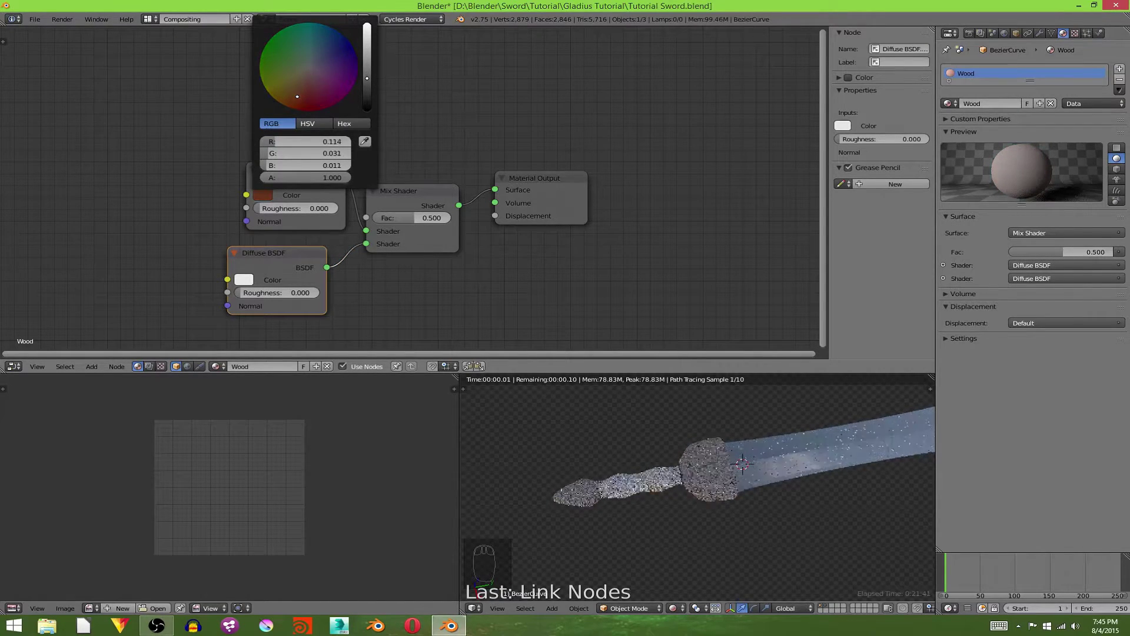
left_click(263, 194)
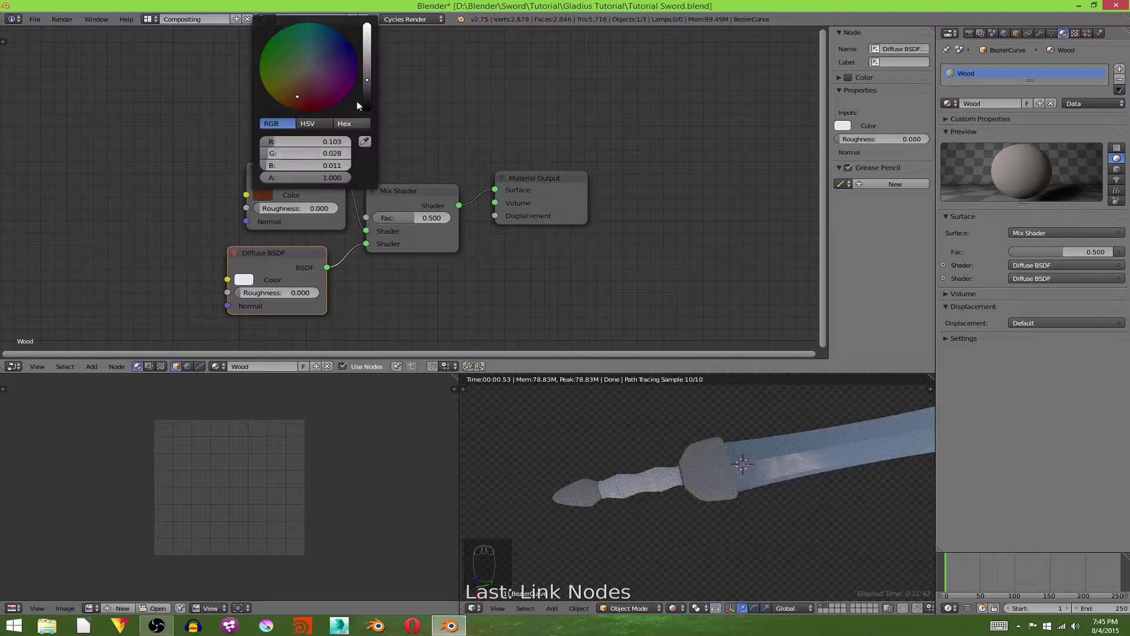
left_click(245, 279)
left_click(341, 225)
left_click(262, 194)
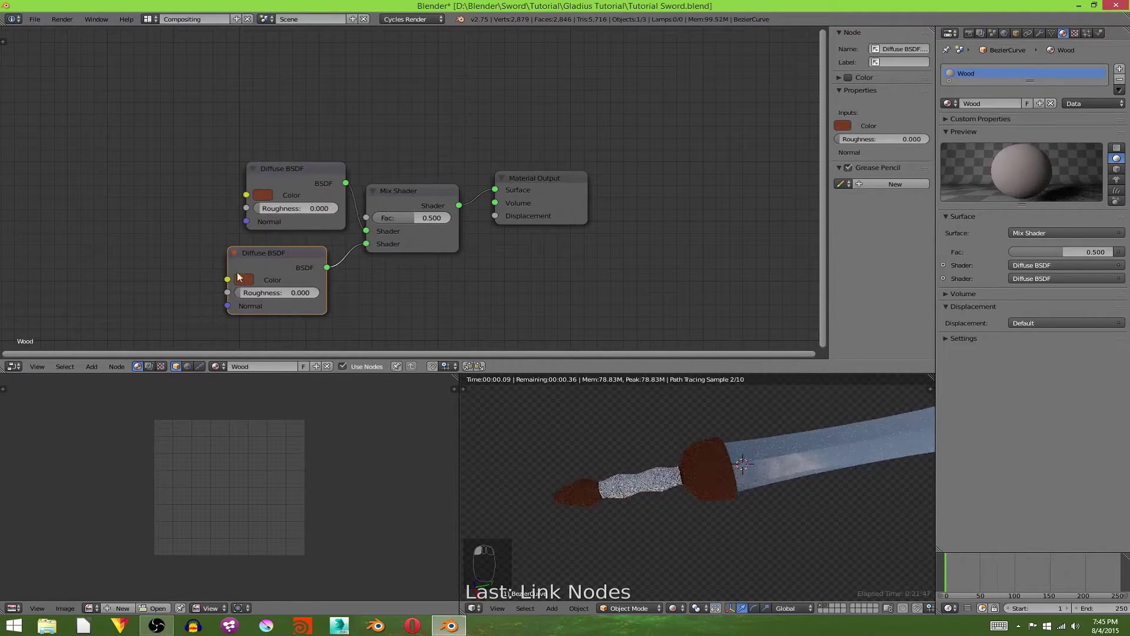
left_click(244, 283)
left_click_drag(349, 171, 285, 177)
Add a Wave Texture above the Diffuse nodes and connect its Fac to the Mix Shader's Fac
key("shift+a")
left_click(196, 141)
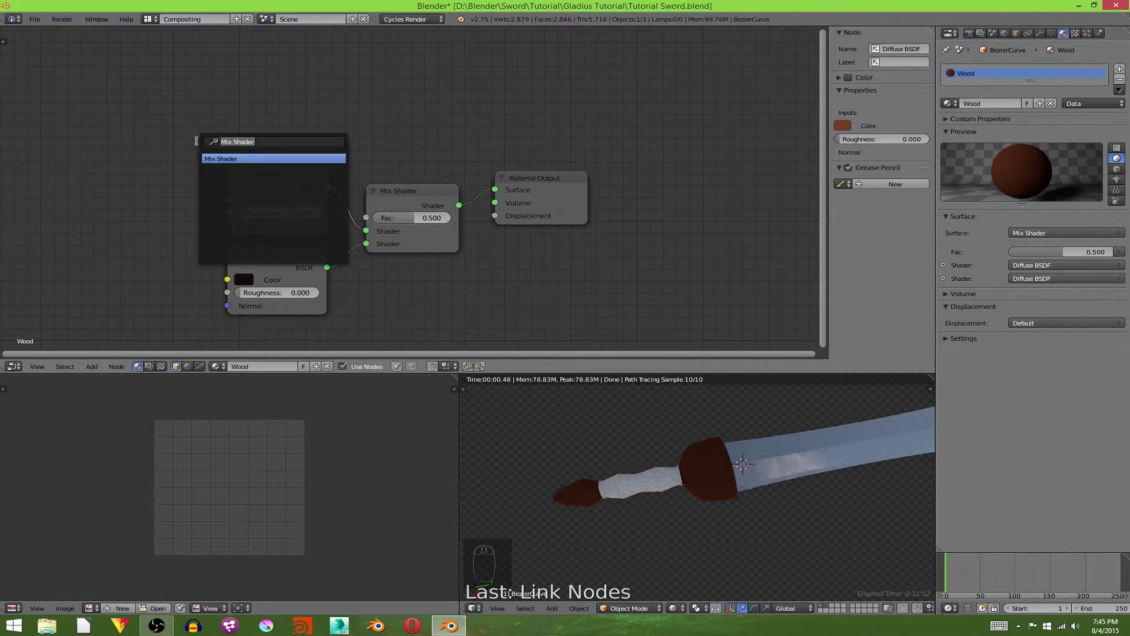
type("wave")
key("Return")
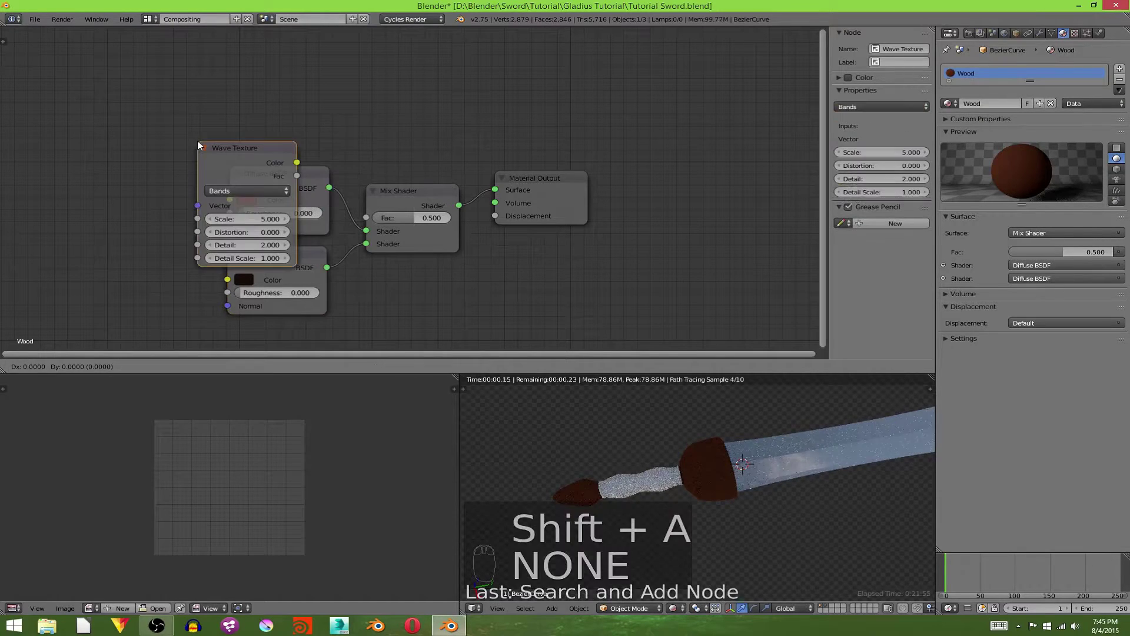
left_click(251, 10)
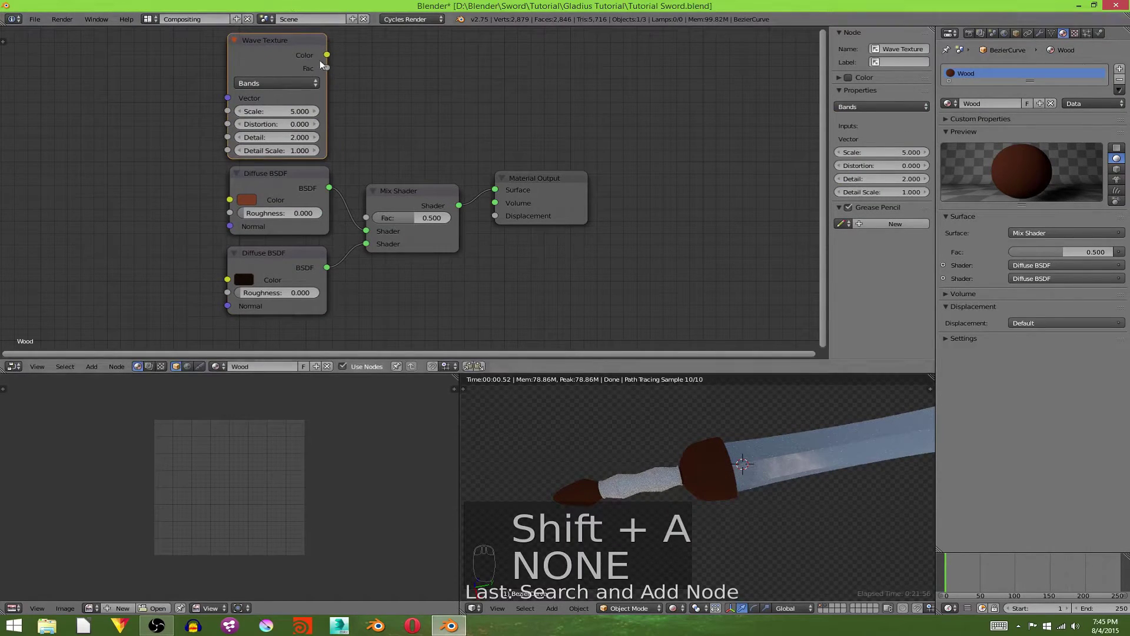
left_click_drag(327, 68, 369, 220)
Space the Mix Shader and Material Output nodes farther from the texture and Diffuse nodes
left_click_drag(413, 191, 430, 185)
left_click_drag(553, 179, 651, 177)
left_click_drag(468, 194, 512, 192)
Set the Wave Texture's Distortion to 19.700 and inspect the grain on the guard
middle_click_drag(667, 442, 807, 561)
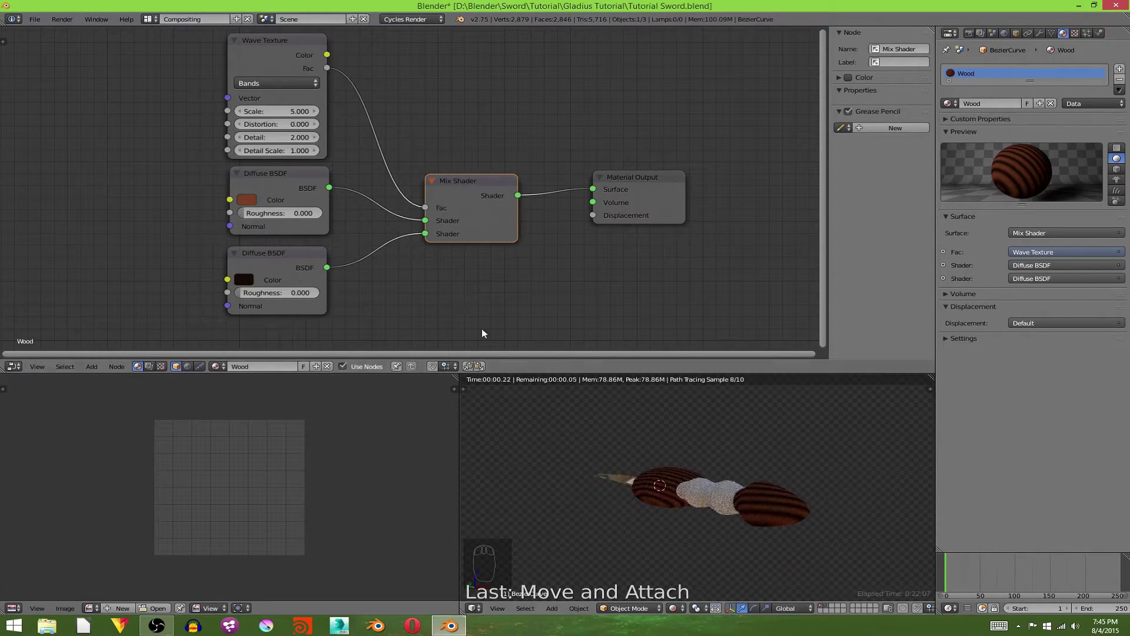
left_click_drag(276, 125, 377, 124)
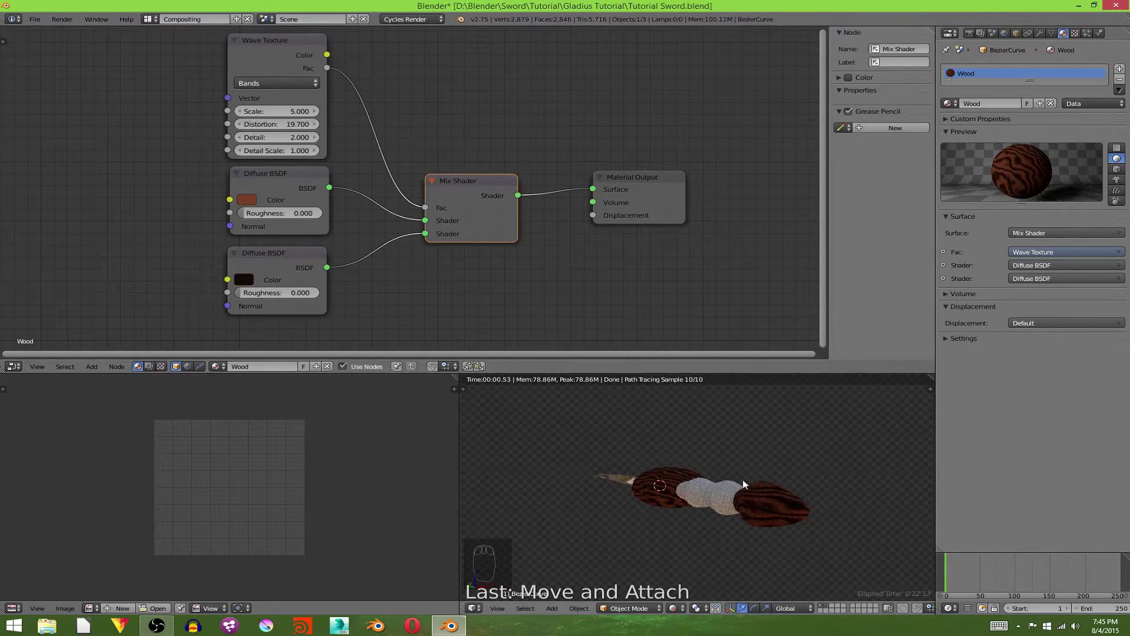
middle_click_drag(742, 484, 707, 546)
scroll(704, 498, "up", 5)
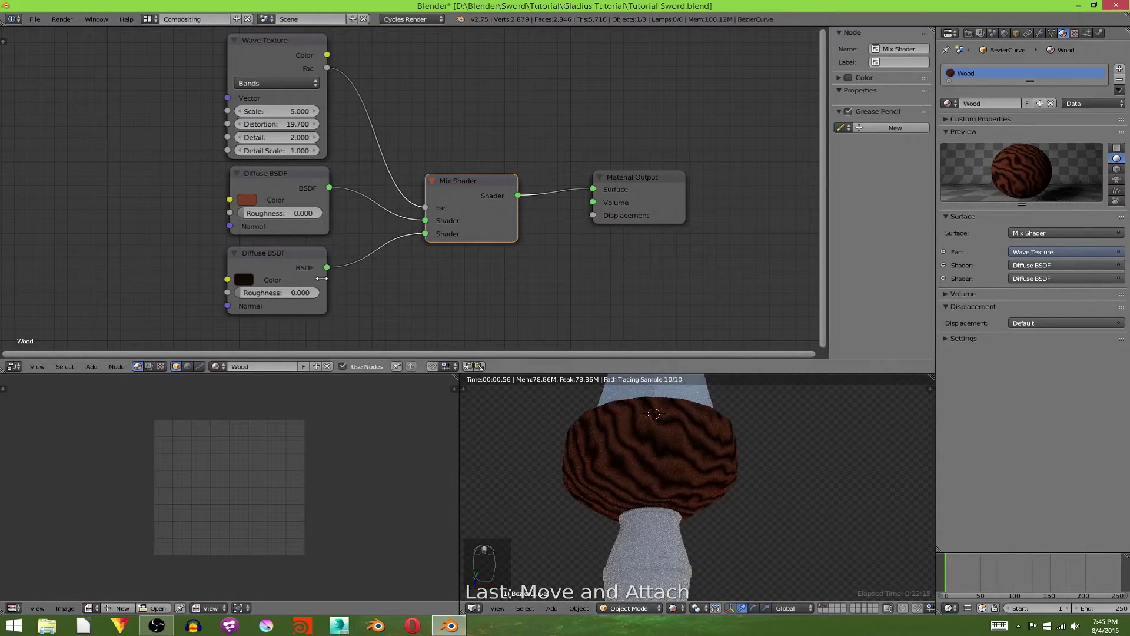
Shift the first Diffuse BSDF's color to a lighter, more orange brown with R 0.239, G 0.088, B 0.032
left_click(247, 207)
left_click(254, 199)
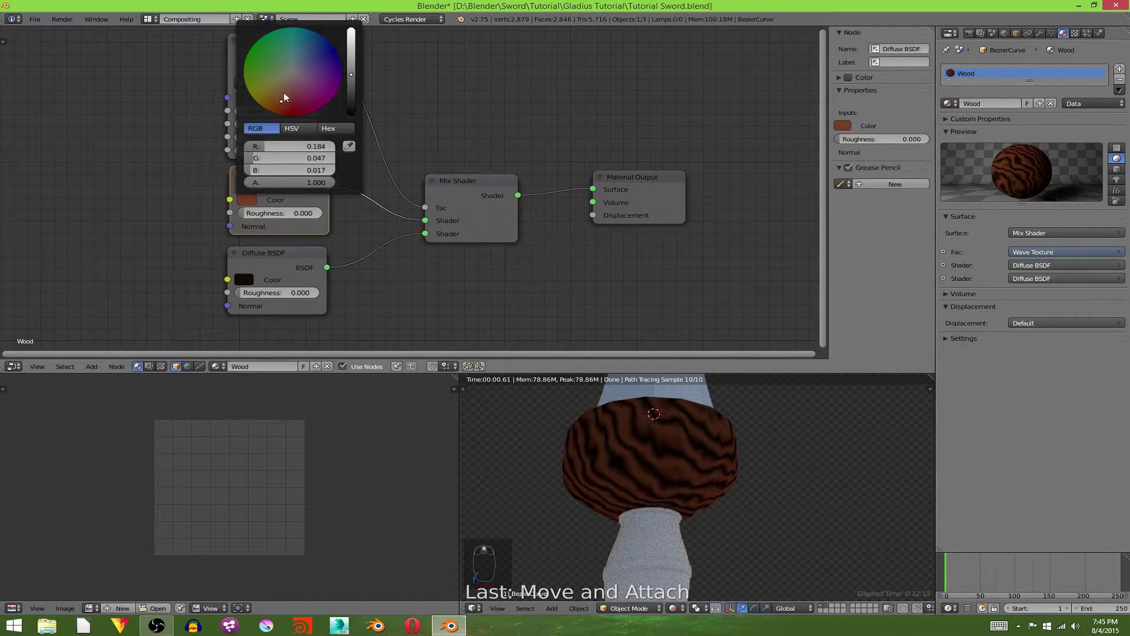
left_click_drag(282, 97, 281, 98)
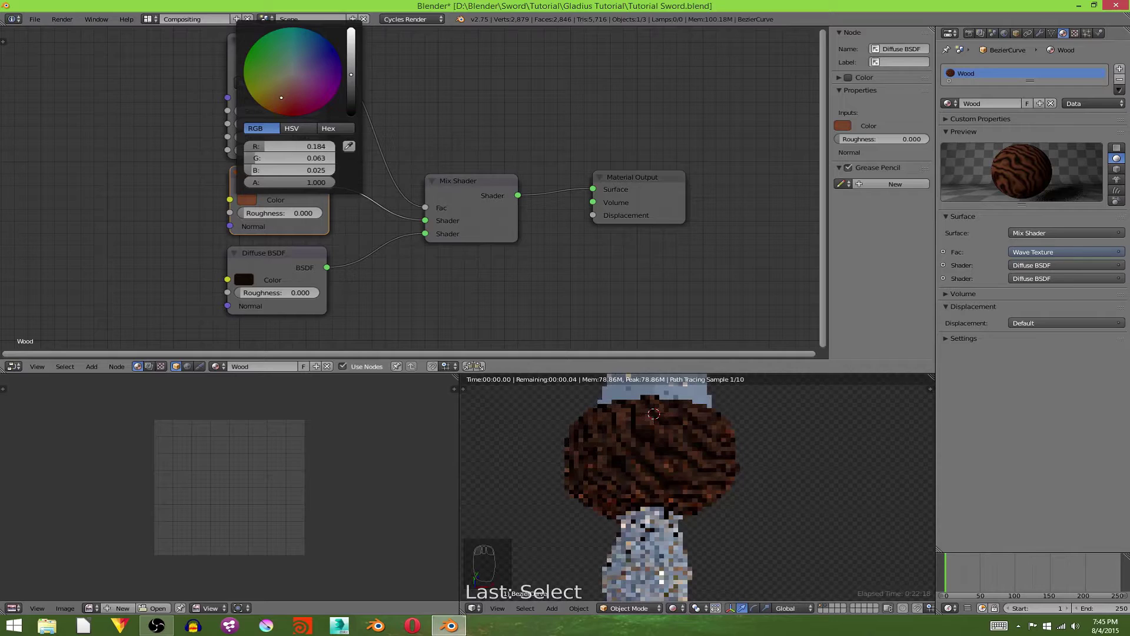
scroll(692, 488, "down", 5)
scroll(692, 489, "up", 5)
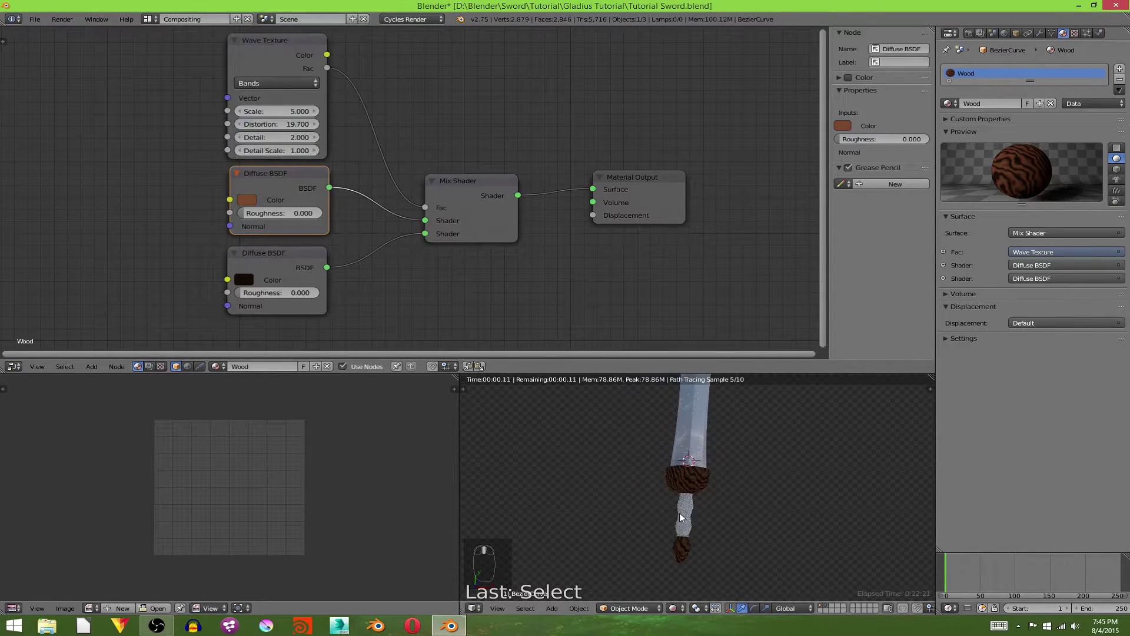
left_click(247, 199)
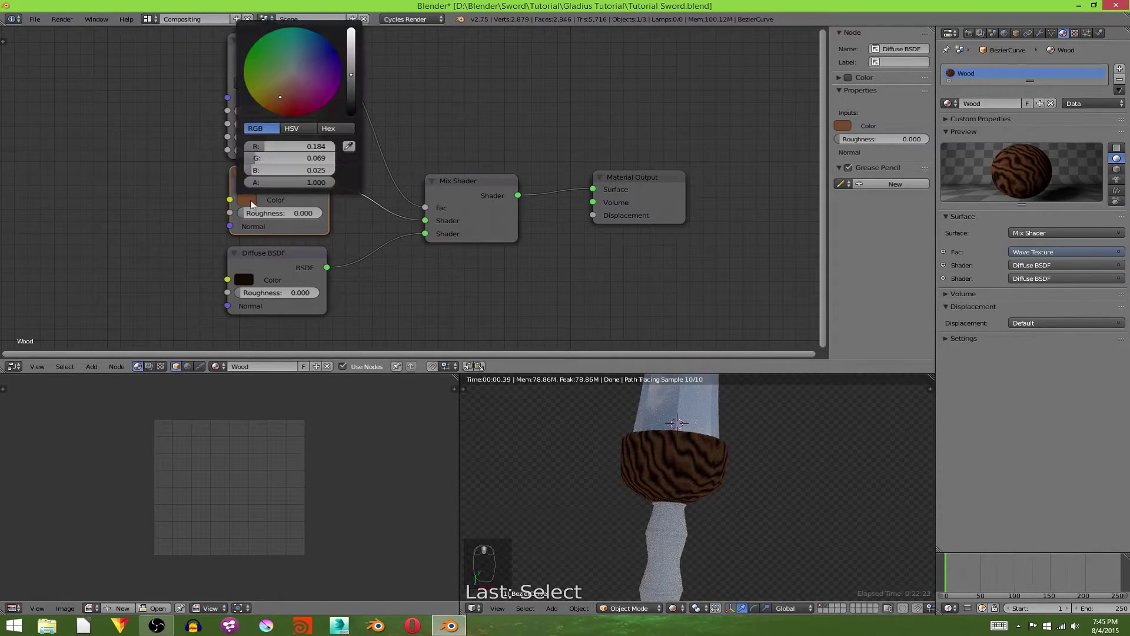
left_click(351, 66)
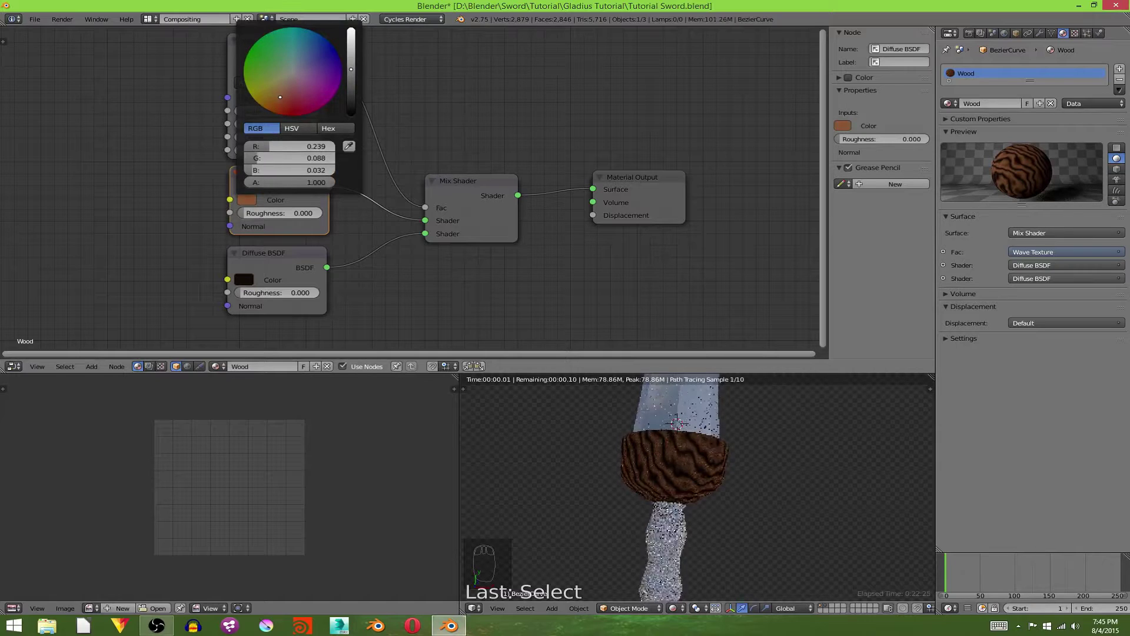
Examine the wood grain on the guard and pommel from several angles and distances
scroll(757, 494, "down", 3)
middle_click_drag(757, 494, 708, 448)
scroll(708, 447, "up", 5)
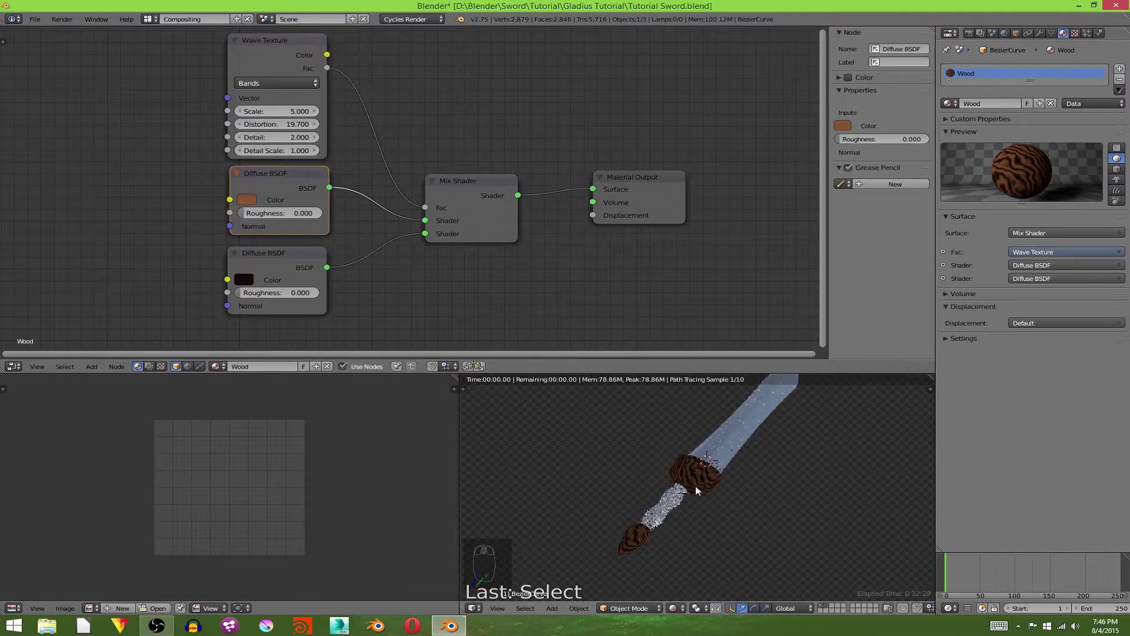
middle_click_drag(724, 499, 818, 434)
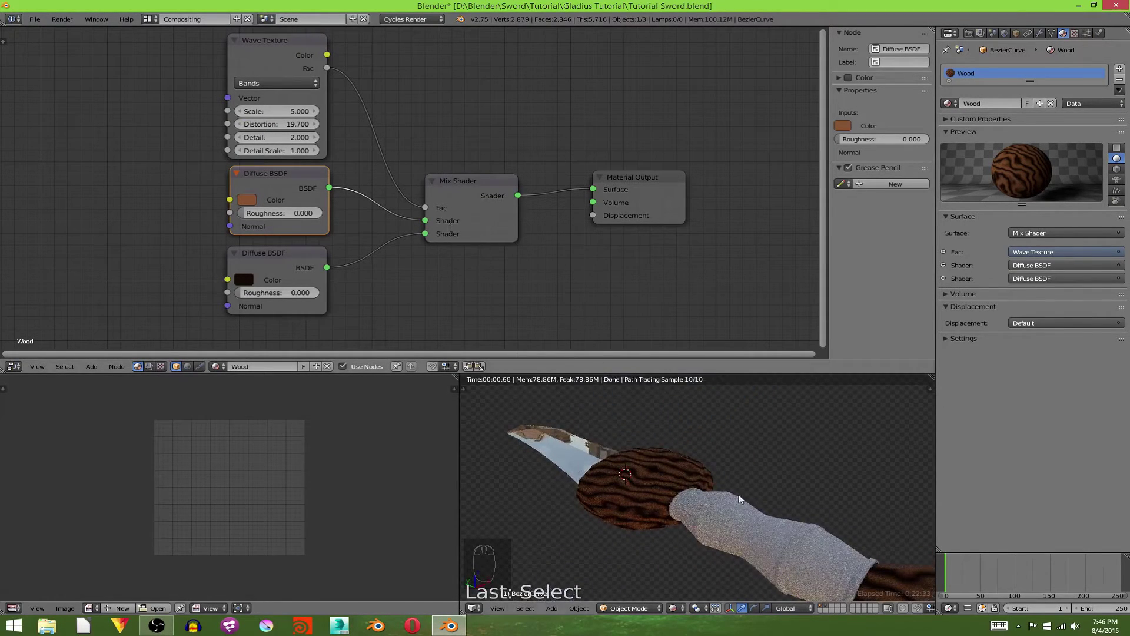
scroll(723, 475, "down", 3)
middle_click_drag(718, 482, 682, 450)
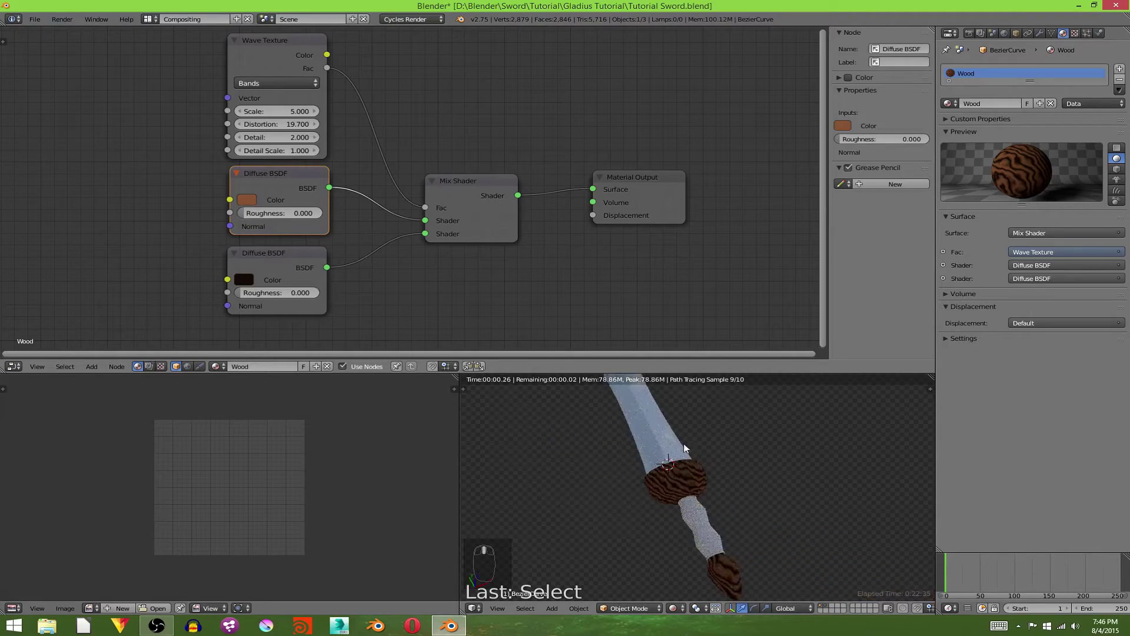
Add a Mapping node before the Wave Texture and link its Vector output to the texture's Vector input
scroll(516, 288, "down", 1)
key("shift+a")
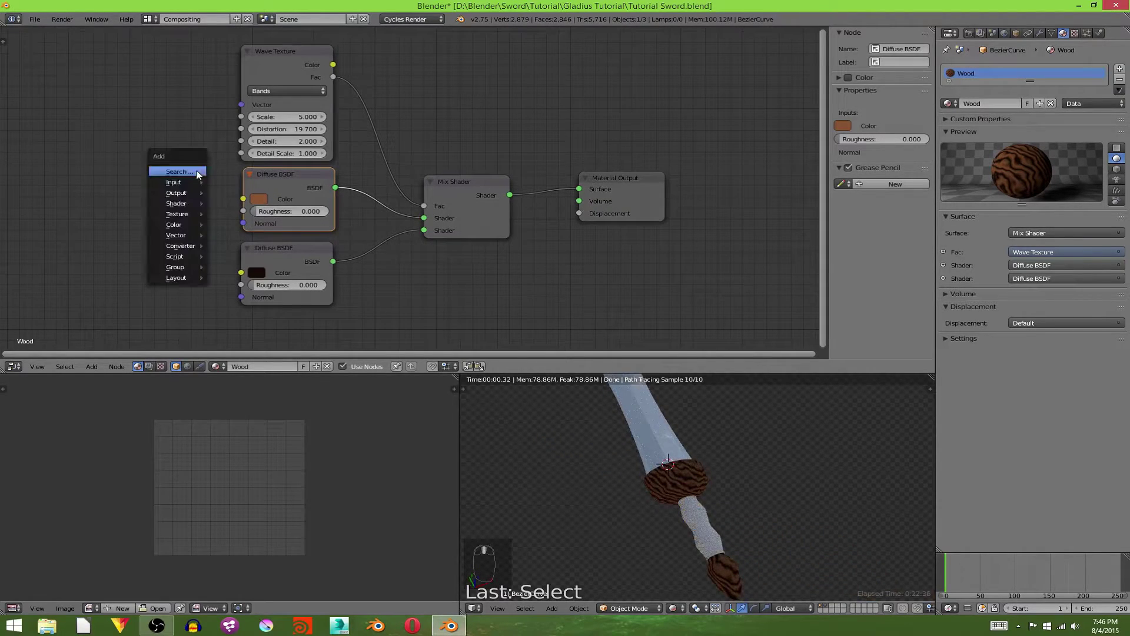
left_click(196, 171)
type("p")
key("Return")
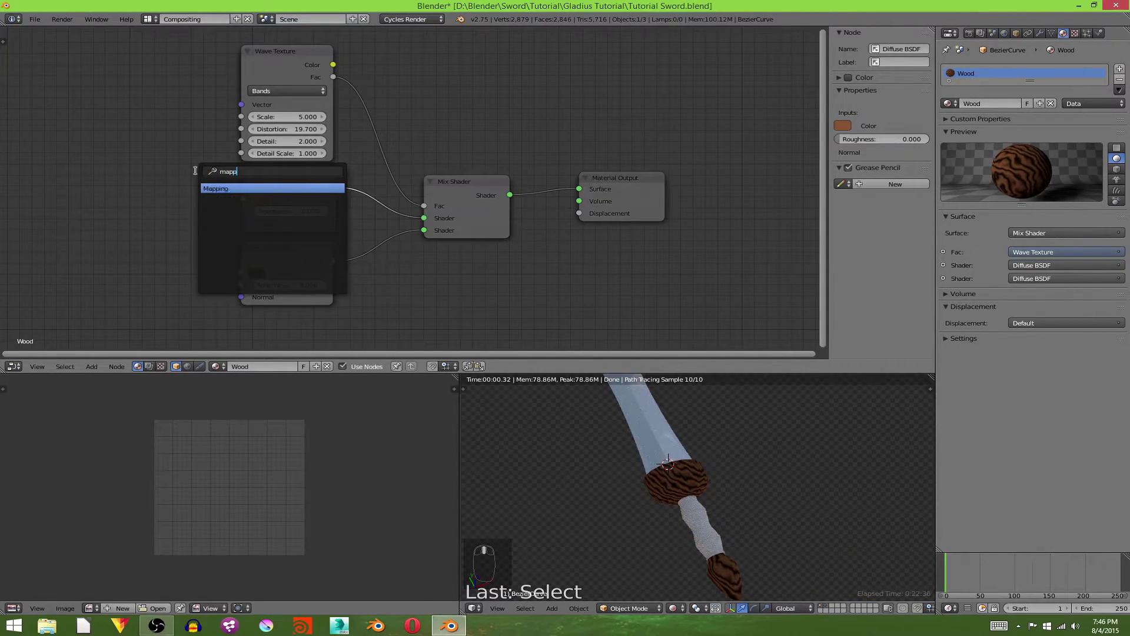
left_click(7, 100)
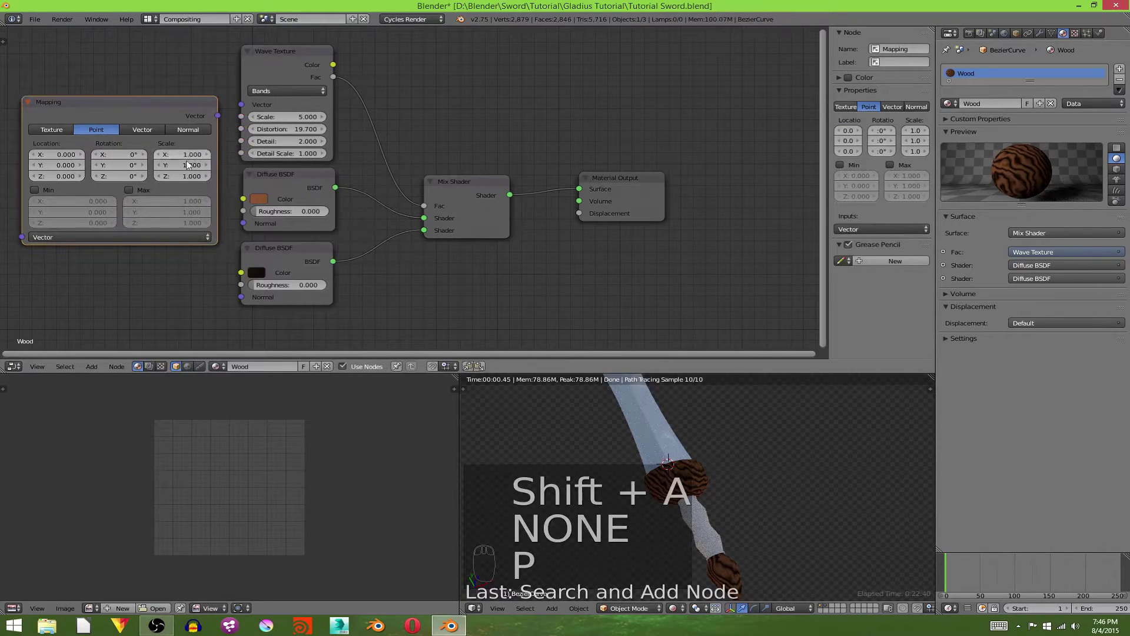
middle_click_drag(188, 163, 393, 143)
left_click_drag(407, 122, 430, 111)
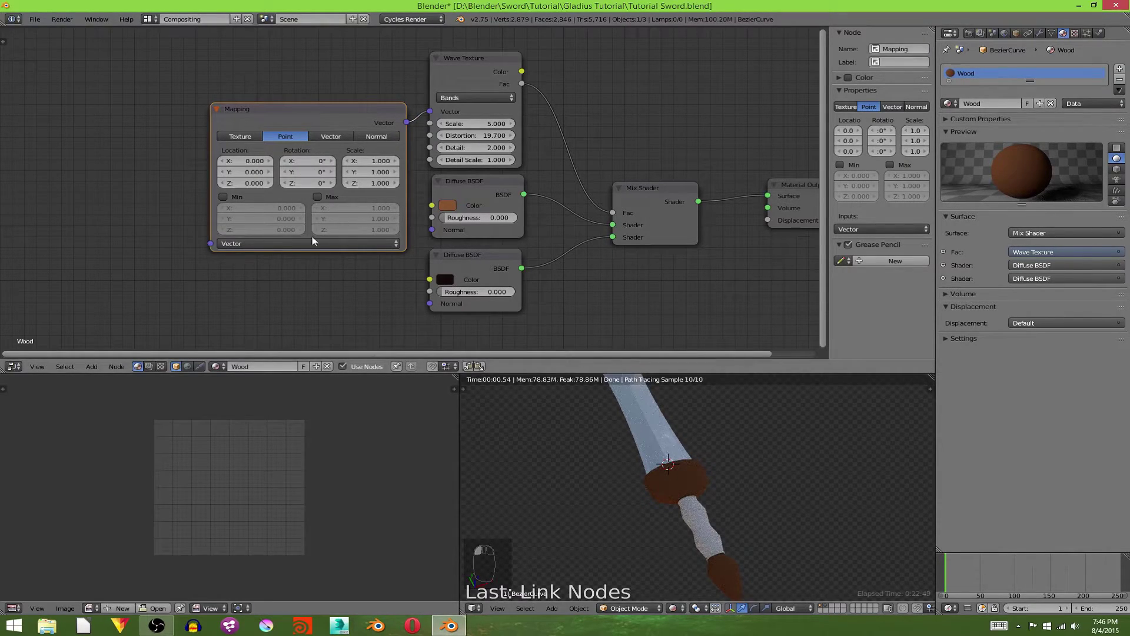
Add a Texture Coordinate node beside the Mapping node and feed its Generated output into the Mapping node's Vector input
key("shift+a")
left_click(130, 178)
type("tex")
key("Return")
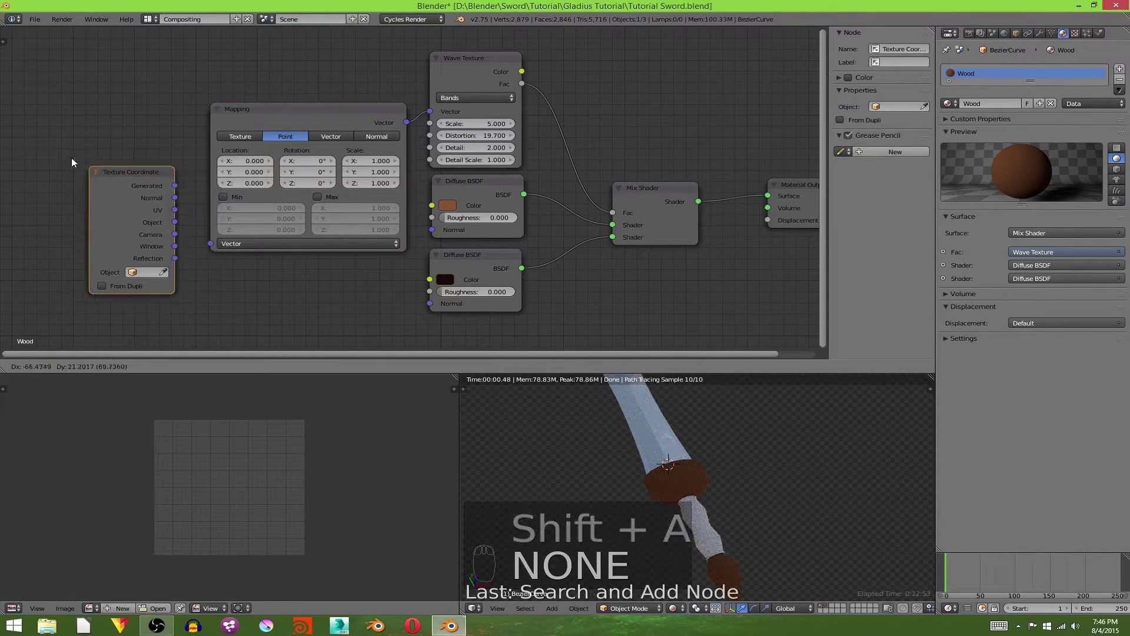
left_click(113, 176)
left_click_drag(152, 176, 210, 243)
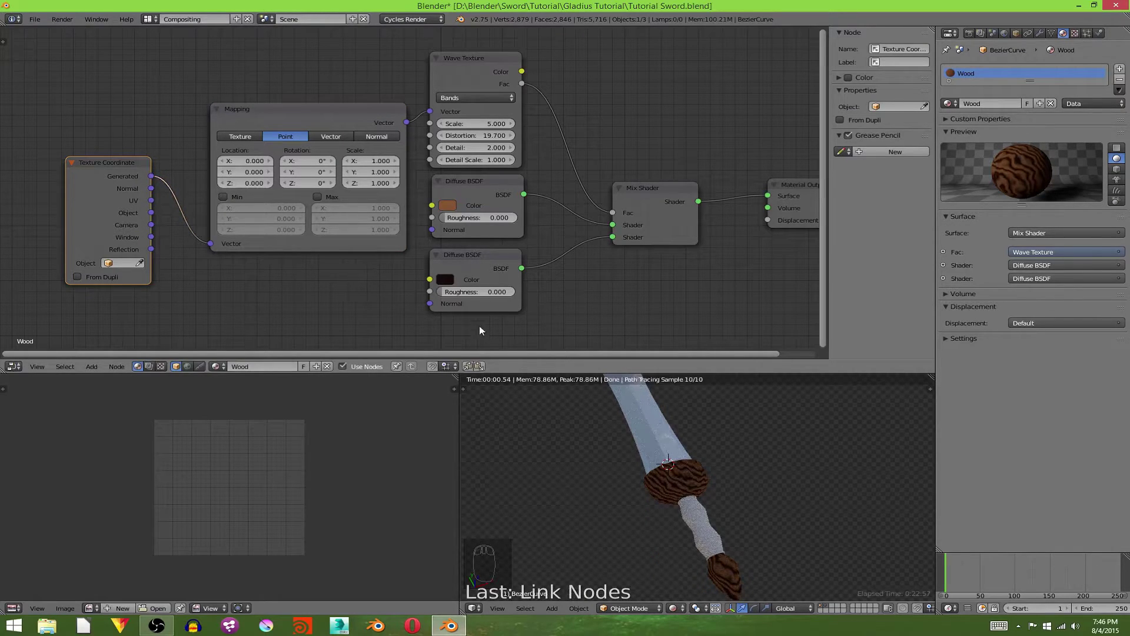
Try a different Y rotation on the Mapping node, and reset its Y scale to 1 and Y rotation to 0°
left_click_drag(309, 170, 364, 172)
left_click(377, 172)
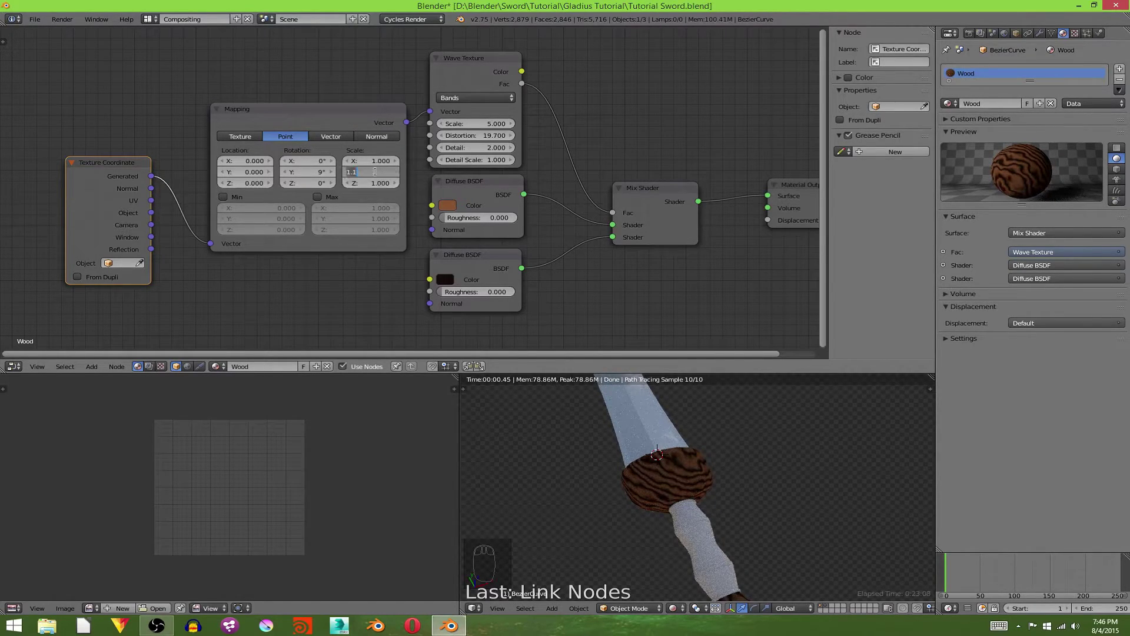
type("1")
key("Return")
left_click(320, 173)
type("0")
key("Return")
Show the blade-side opening of the guard in Solid shading and add a second material named BLK to the guard object
middle_click_drag(469, 194, 335, 259)
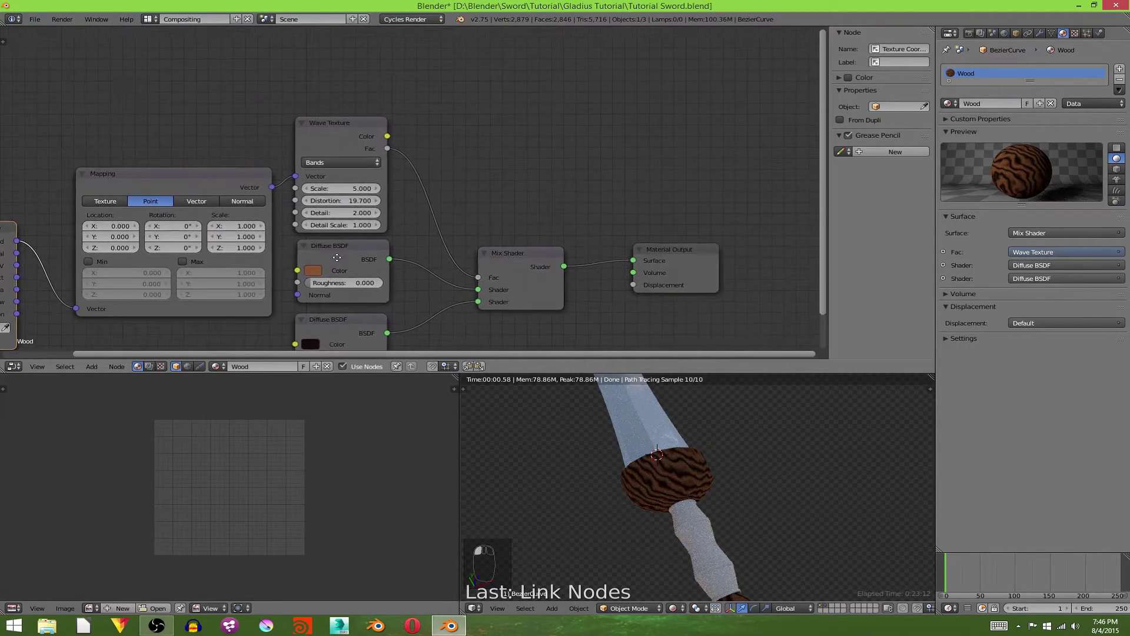
middle_click_drag(724, 454, 841, 514)
scroll(690, 466, "up", 4)
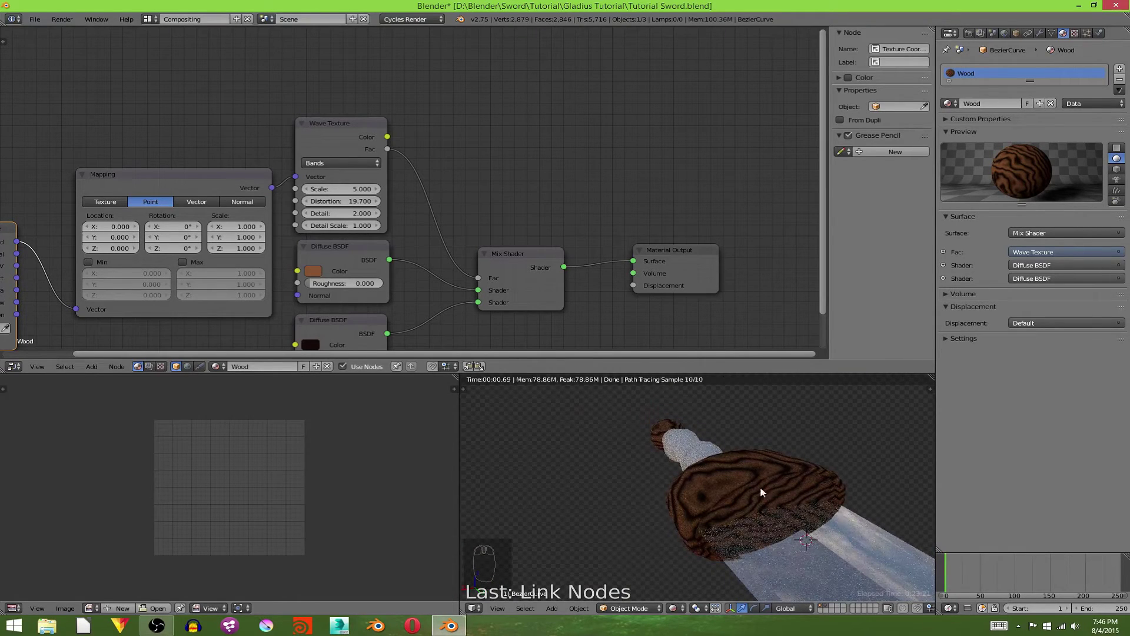
left_click(677, 608)
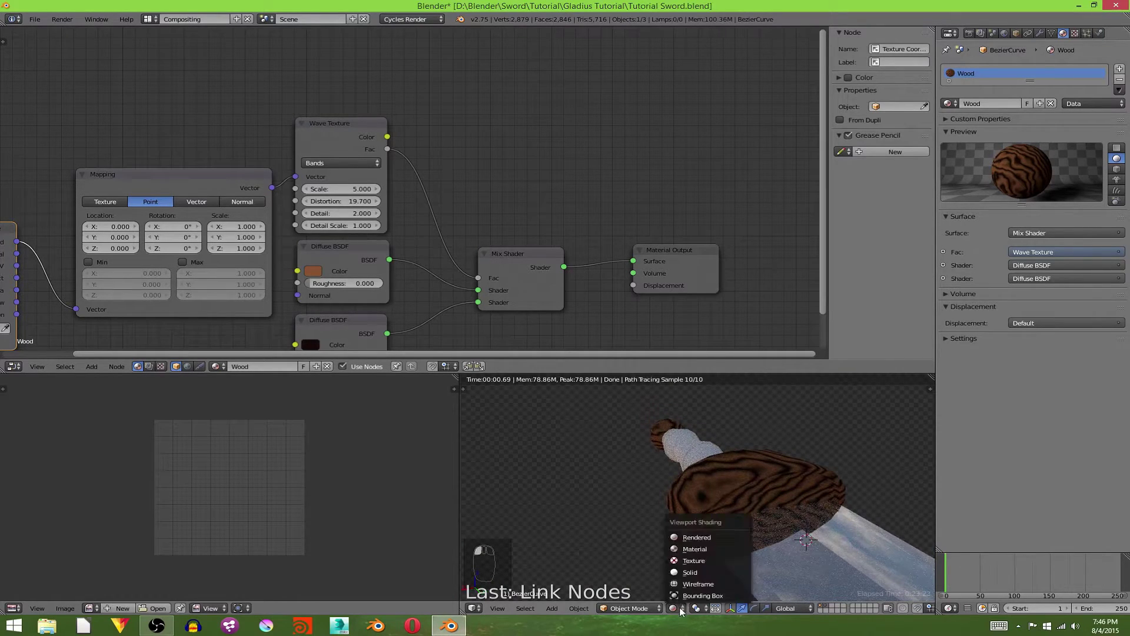
left_click(676, 574)
right_click(783, 494)
right_click(784, 487)
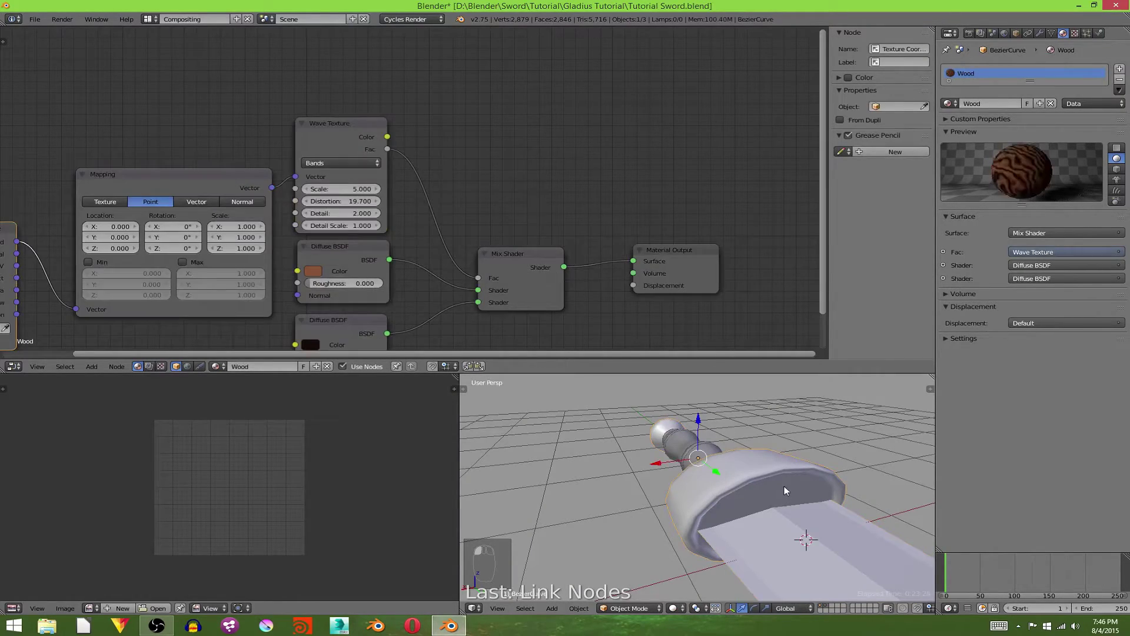
left_click(1119, 69)
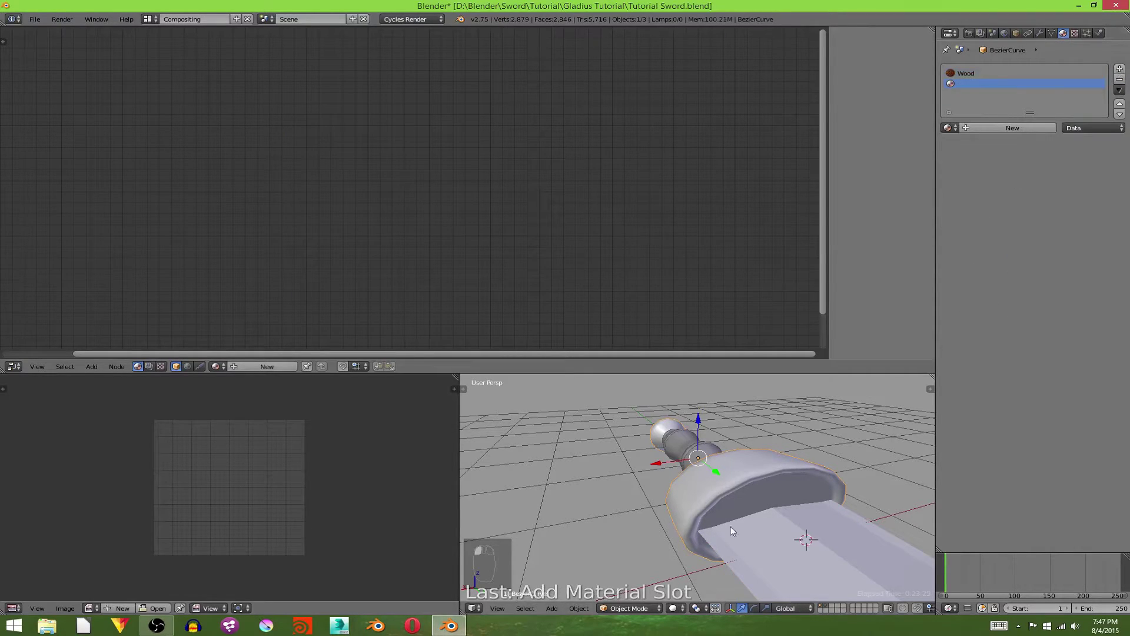
left_click(984, 127)
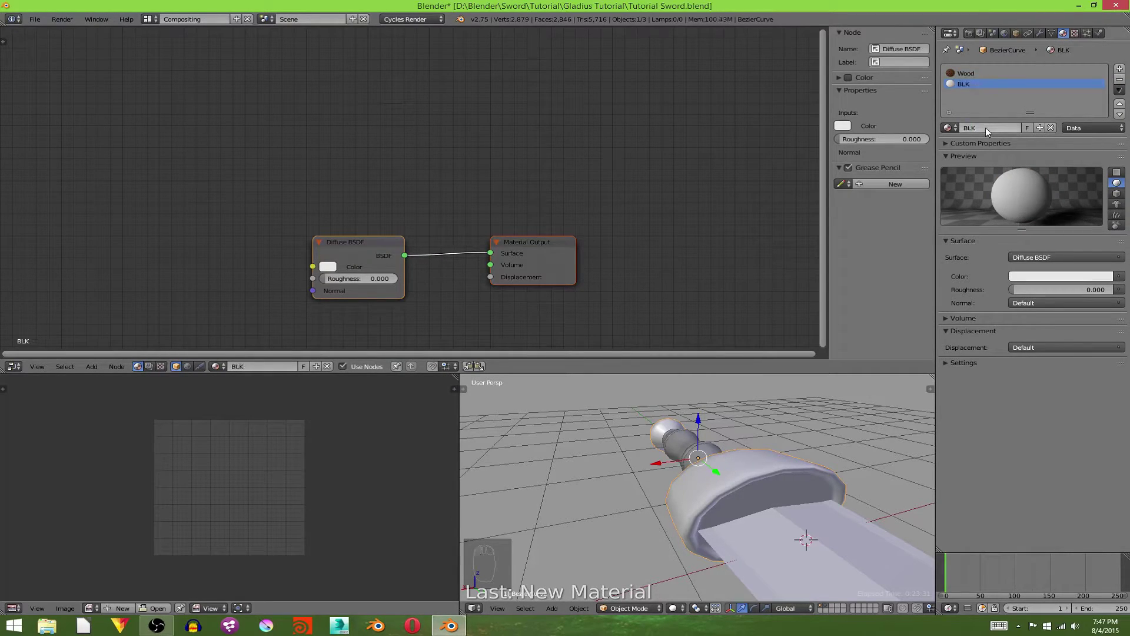
Enter Edit Mode on the guard in a maximized viewport, clear the selection, and set up face selection limited to visible geometry
key("ctrl+Tab")
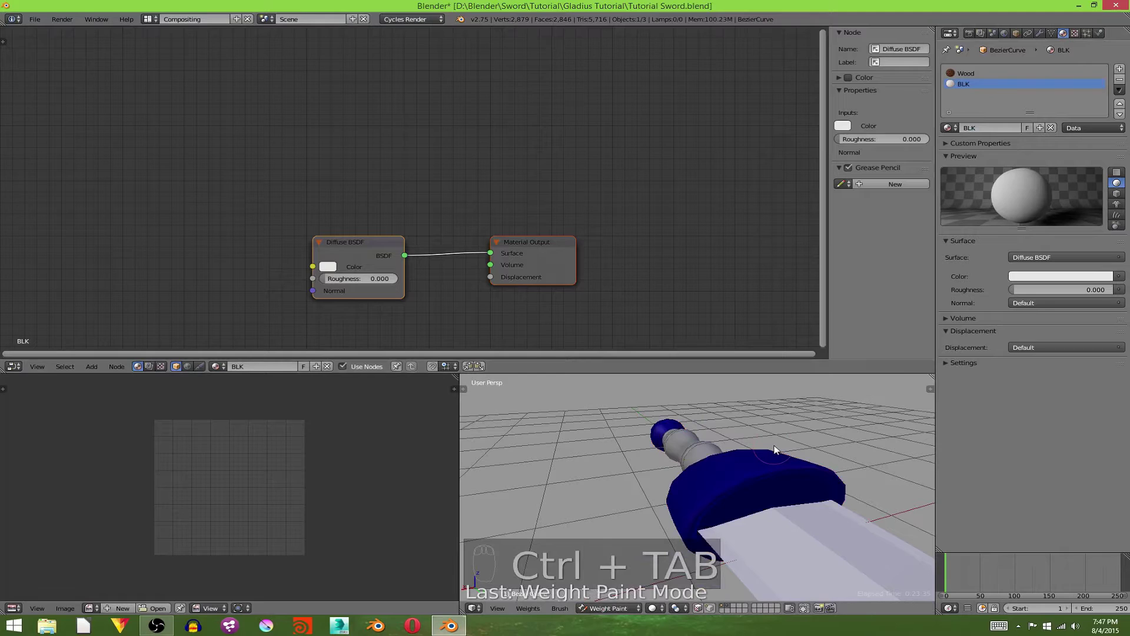
key("ctrl+Tab")
key("Tab")
key("Tab")
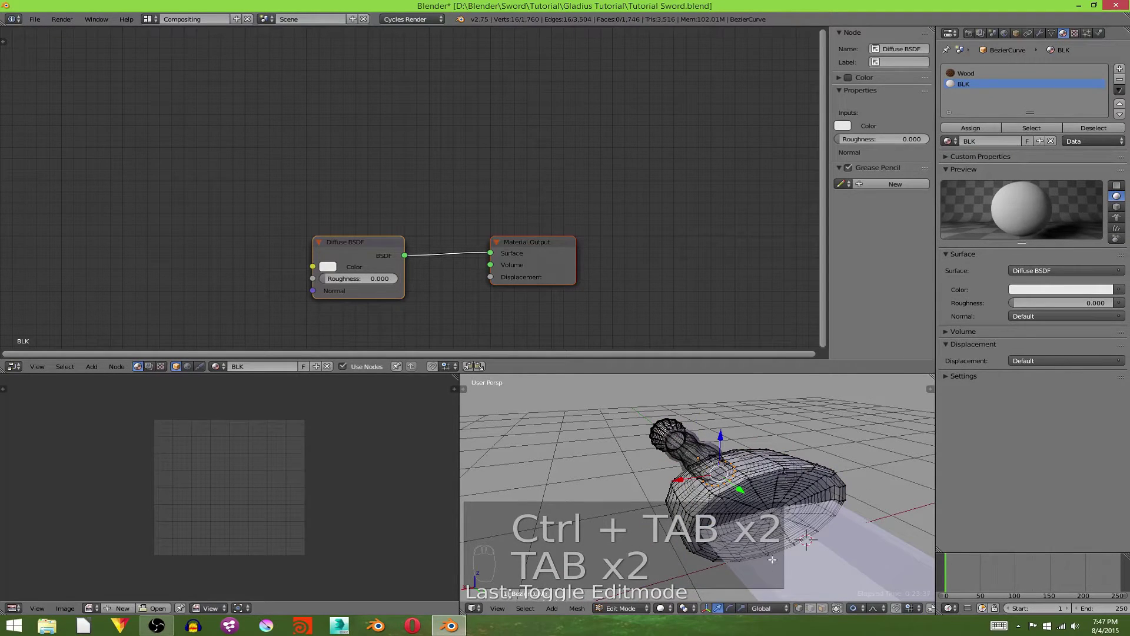
key("ctrl+Up")
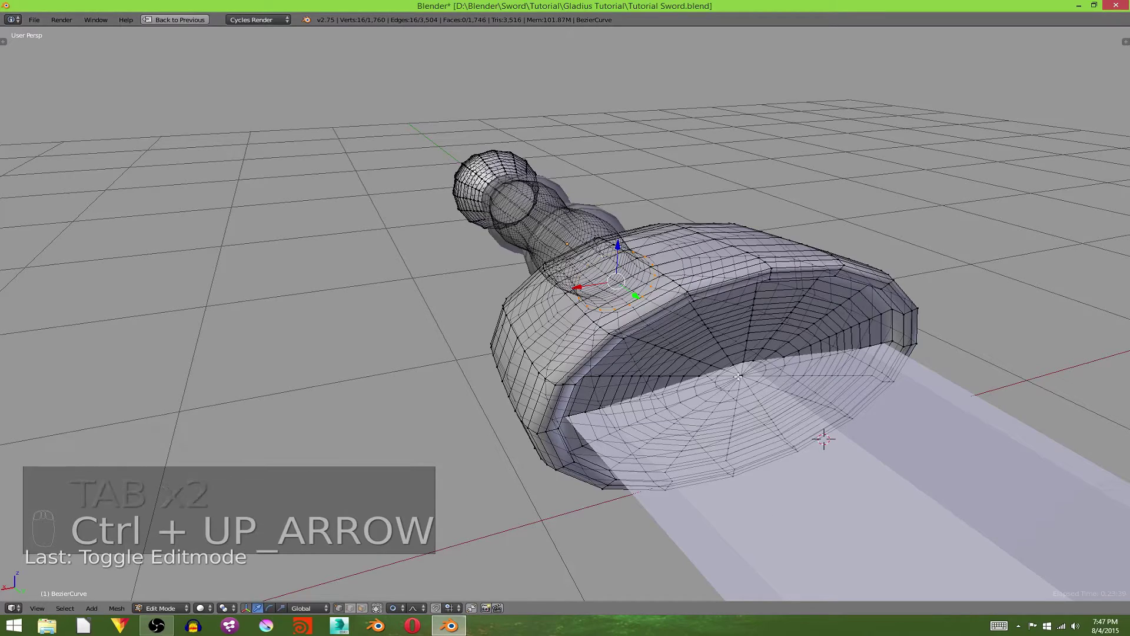
key("a")
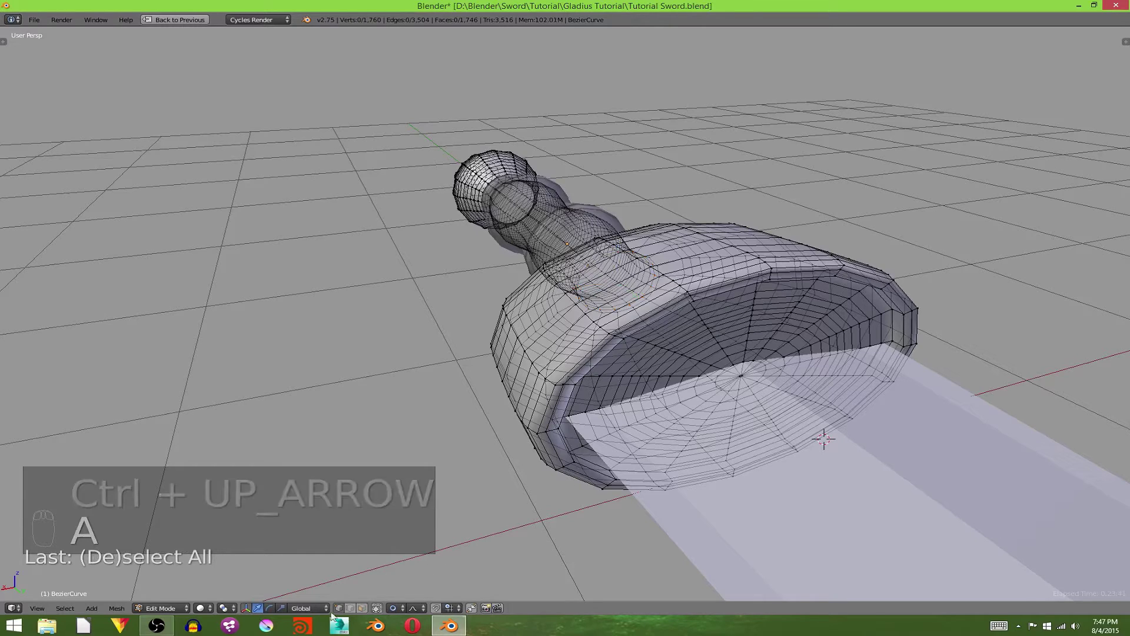
left_click(376, 610)
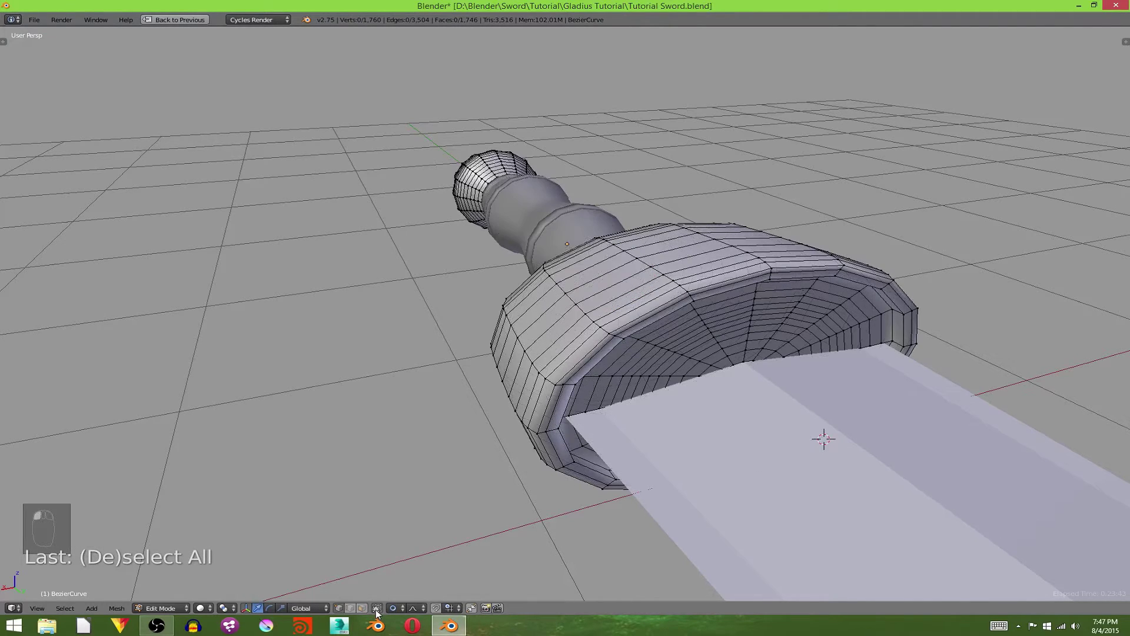
key("ctrl+Tab")
left_click(777, 344)
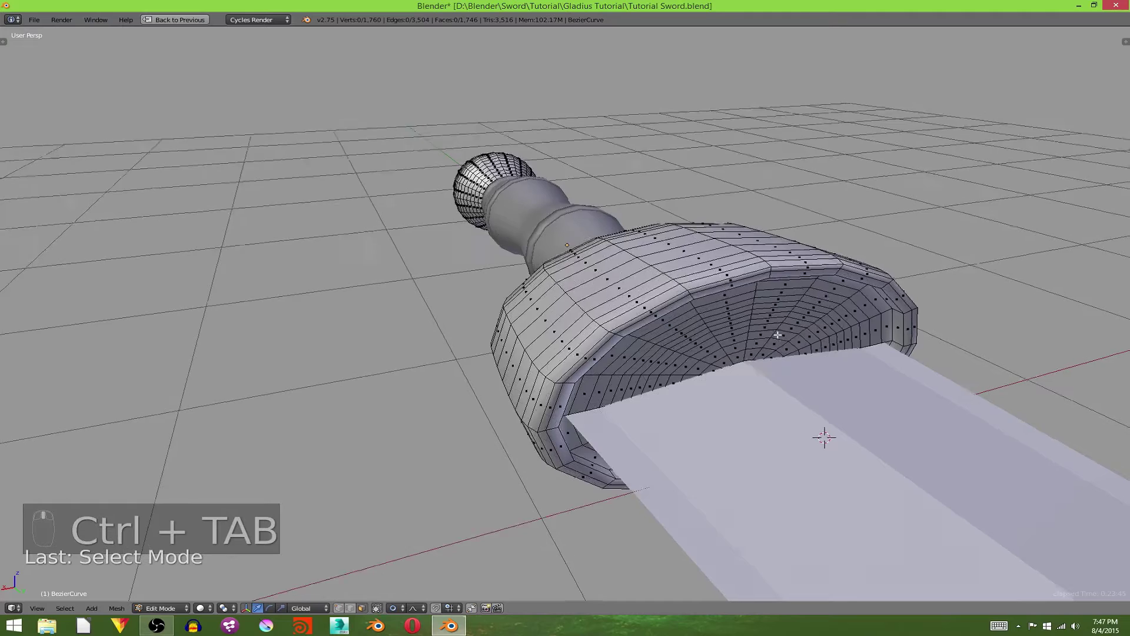
Select the ring of faces just inside the rim of the guard's blade-side opening
middle_click_drag(780, 338, 758, 319)
left_click(857, 275, "alt")
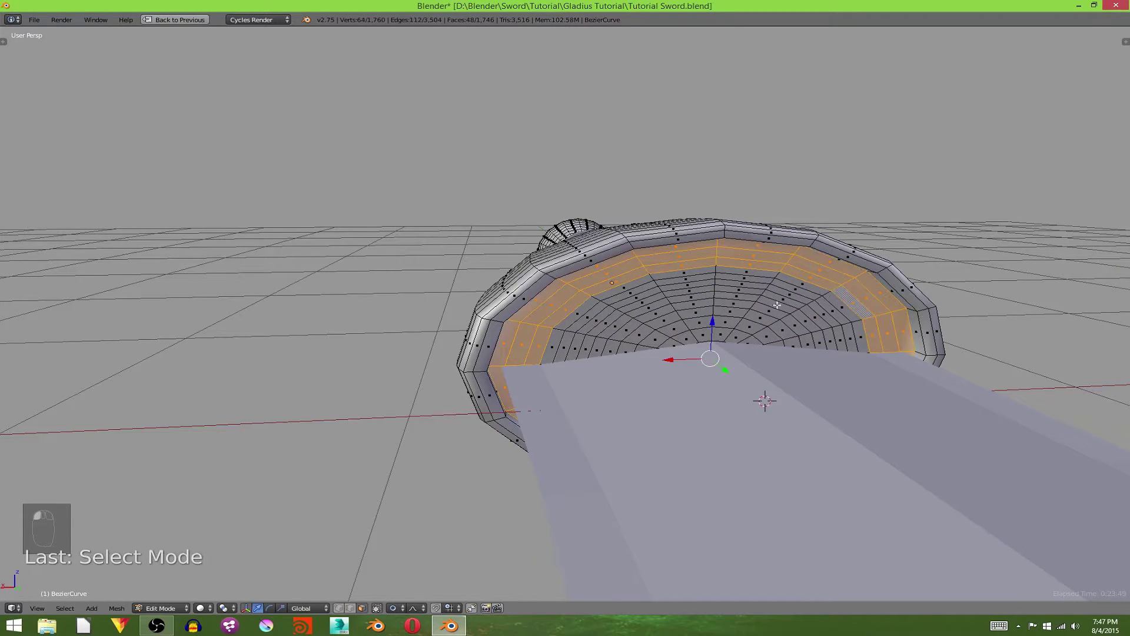
key("z")
middle_click_drag(775, 312, 725, 311)
key("z")
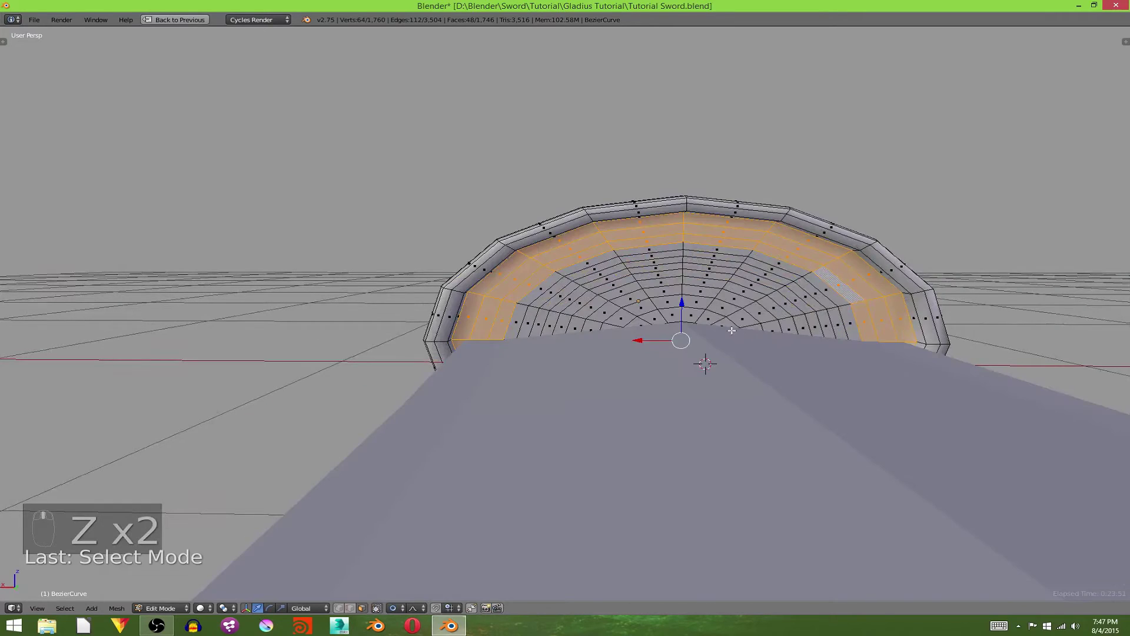
key("v")
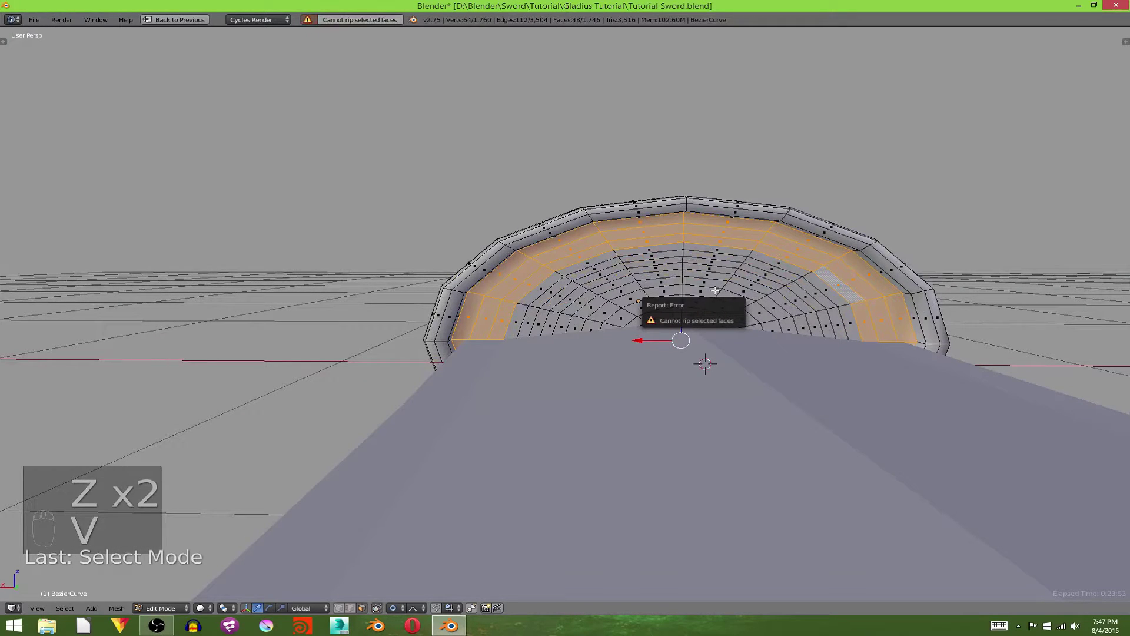
right_click(826, 289)
key("c")
right_click(775, 289)
key("ctrl+z")
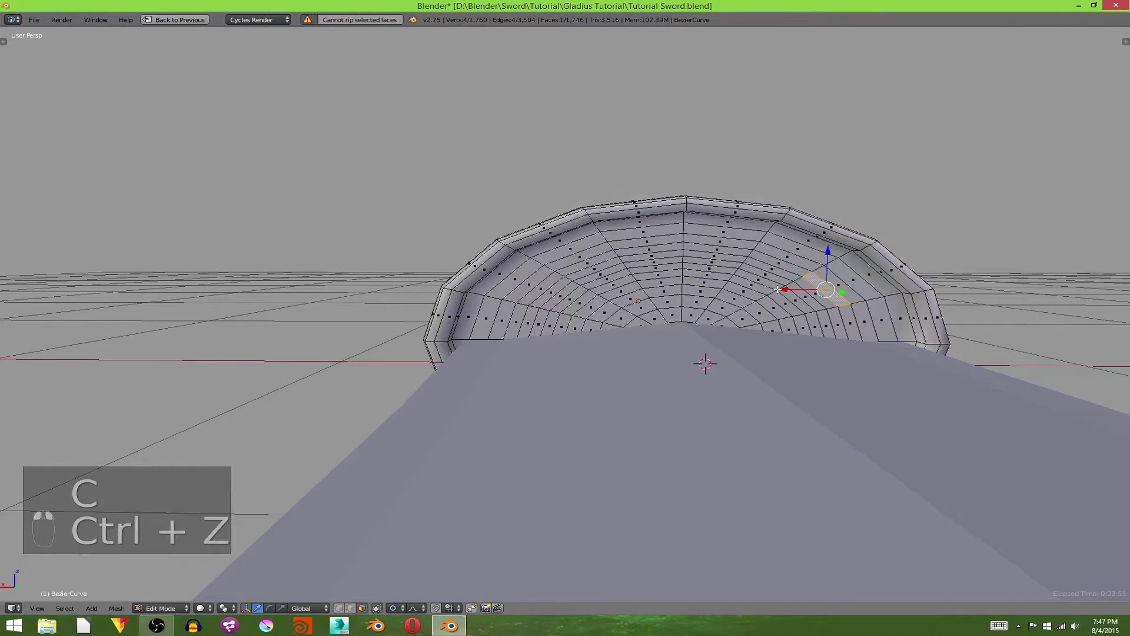
key("ctrl+z")
key("ctrl+z")
Circle-select the inner faces of the guard's recessed blade-side surface around the blade
key("c")
scroll(688, 342, "up", 8)
left_click_drag(687, 341, 630, 345)
right_click(625, 347)
key("z")
middle_click_drag(625, 348, 650, 325)
key("z")
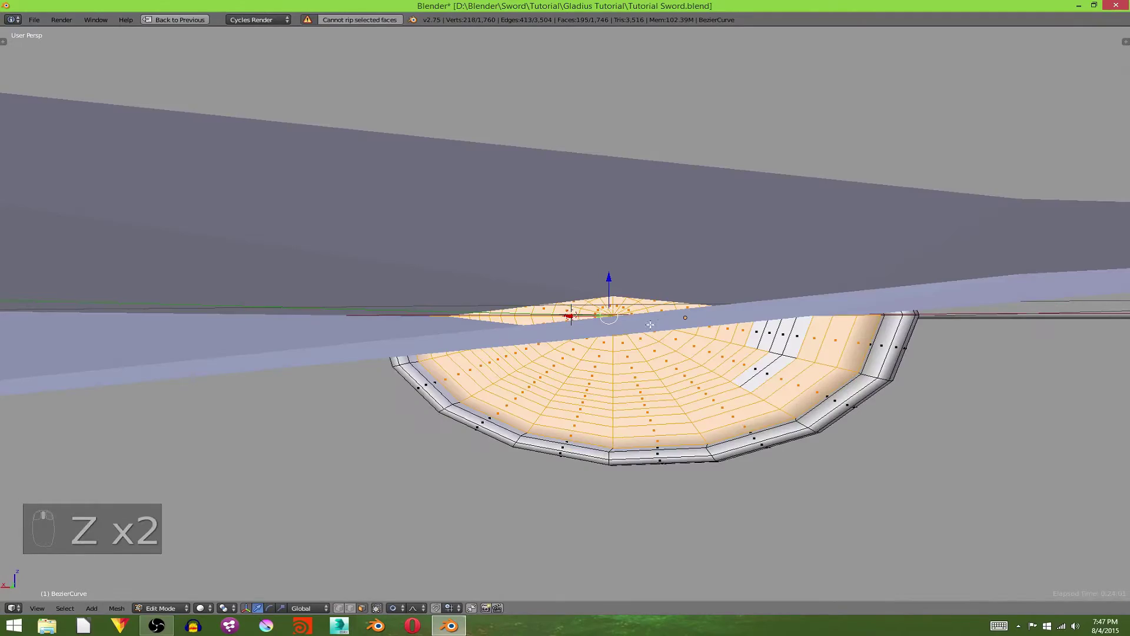
Add the missed faces of the guard's recess to the selection and restore the multi-editor layout
key("c")
left_click(739, 311)
right_click(739, 311)
middle_click_drag(739, 310, 711, 331)
key("c")
right_click(652, 365)
mouse_move(651, 365)
middle_mouse_down()
mouse_move(587, 368)
mouse_move(612, 336)
mouse_move(637, 334)
middle_mouse_up()
key("ctrl+Up")
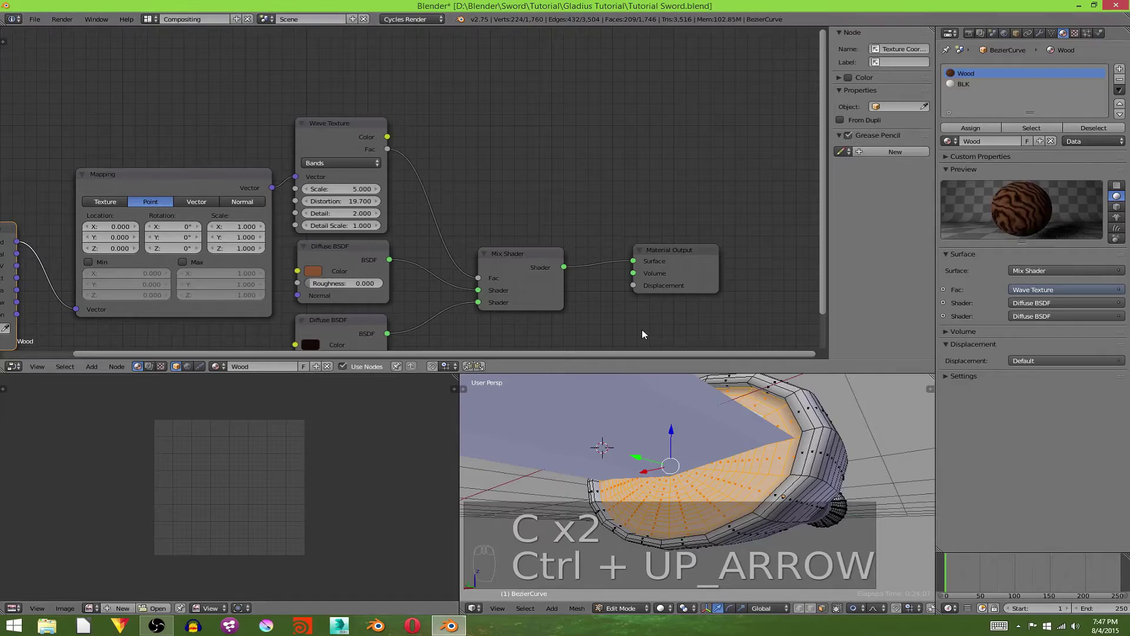
Set the BLK material's diffuse color to black and assign the material to the selected recess faces
middle_click_drag(724, 465, 764, 468)
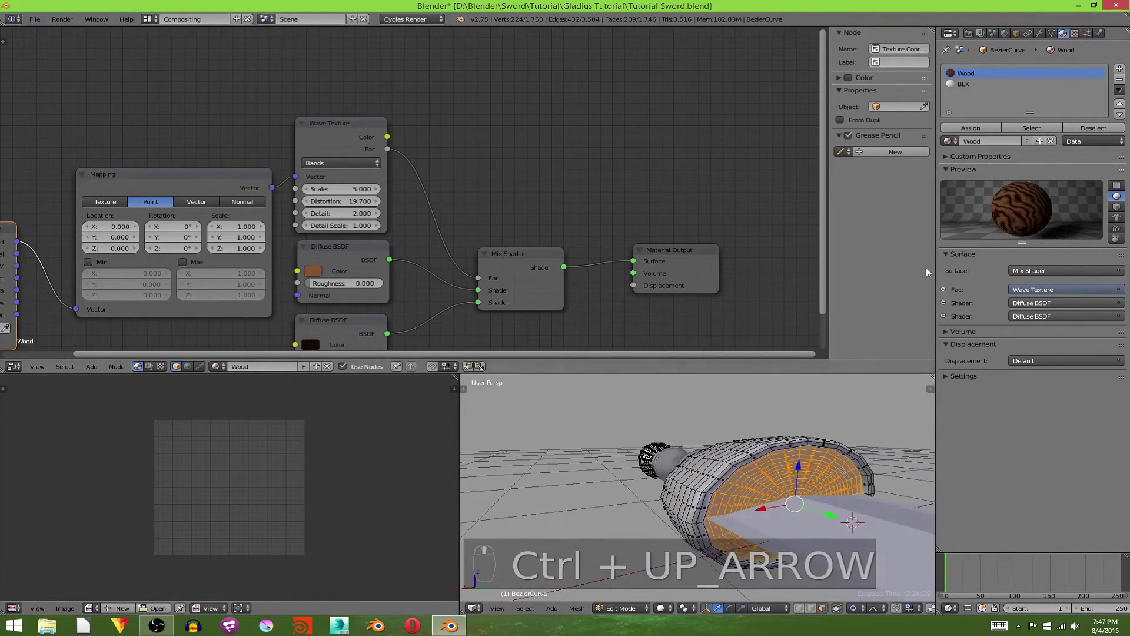
left_click(965, 82)
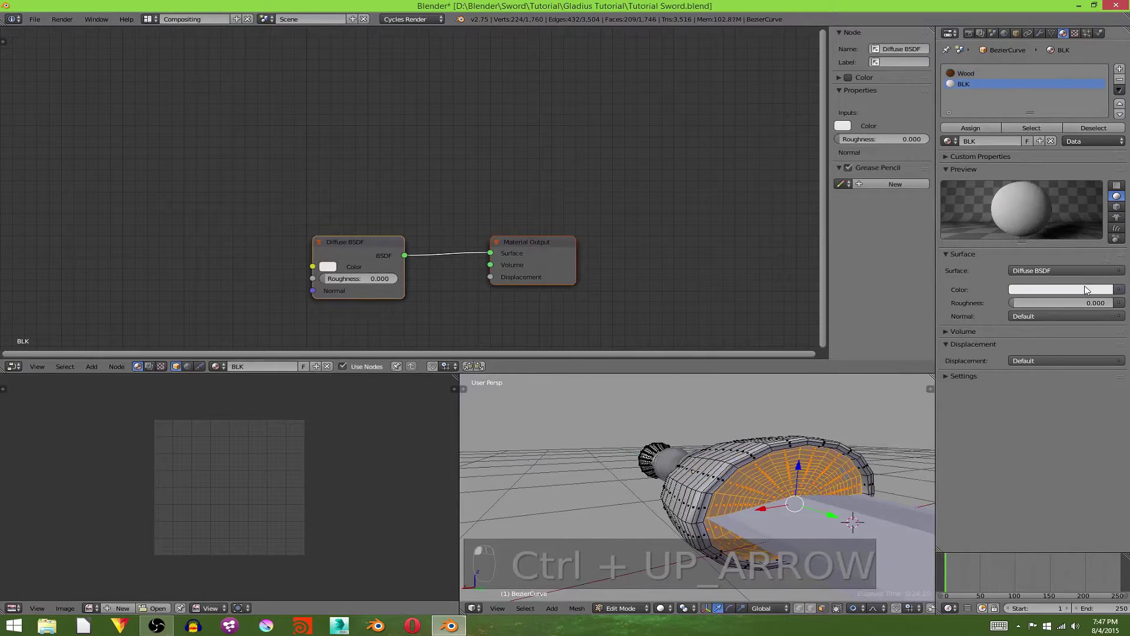
left_click(1085, 289)
left_click(1104, 215)
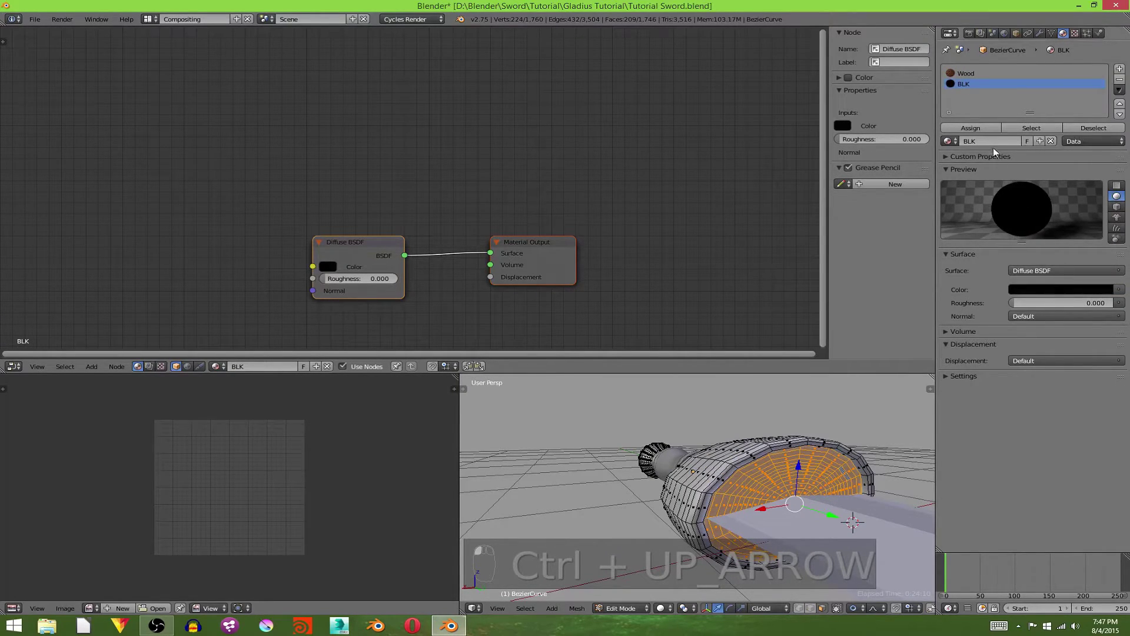
left_click(971, 127)
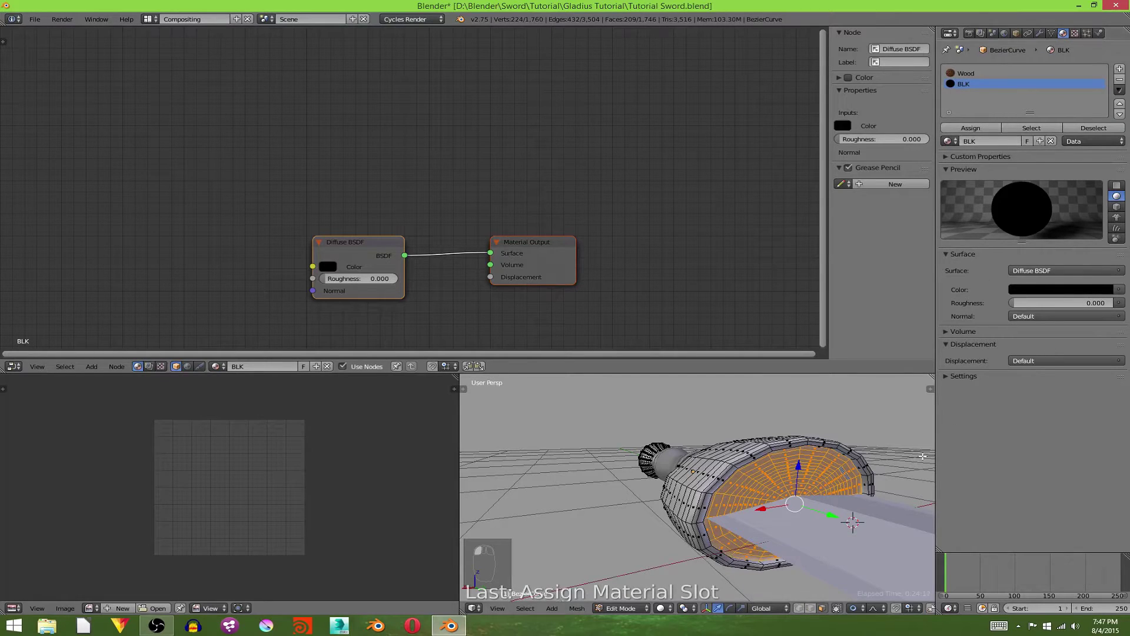
Return to Object Mode and check the guard's recess and the hilt in Rendered shading
key("Tab")
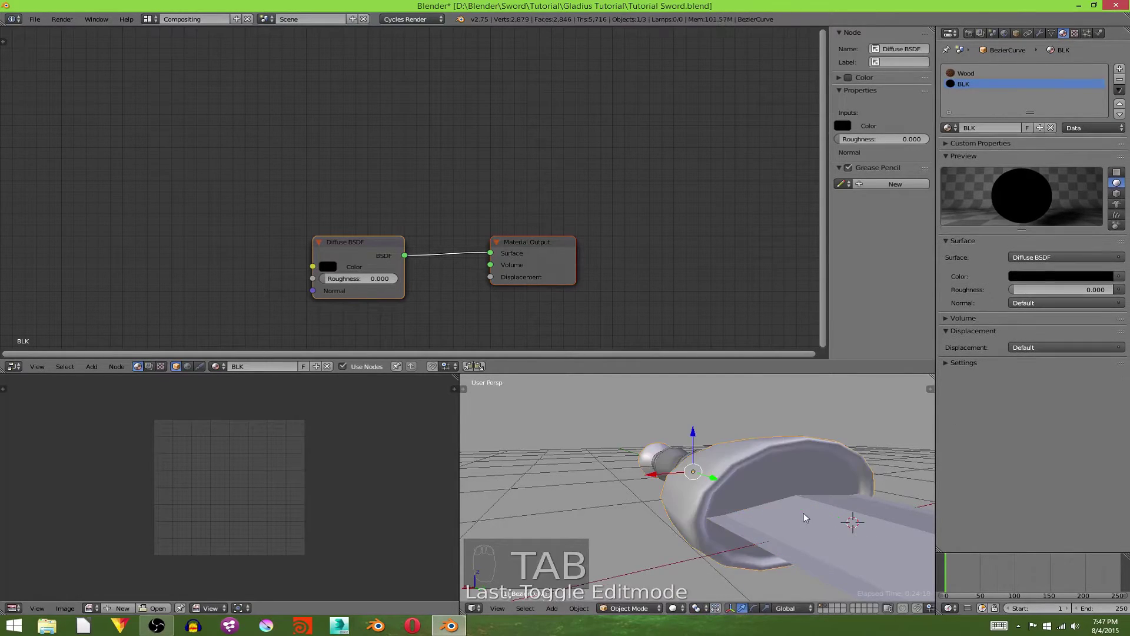
left_click(678, 608)
left_click(683, 538)
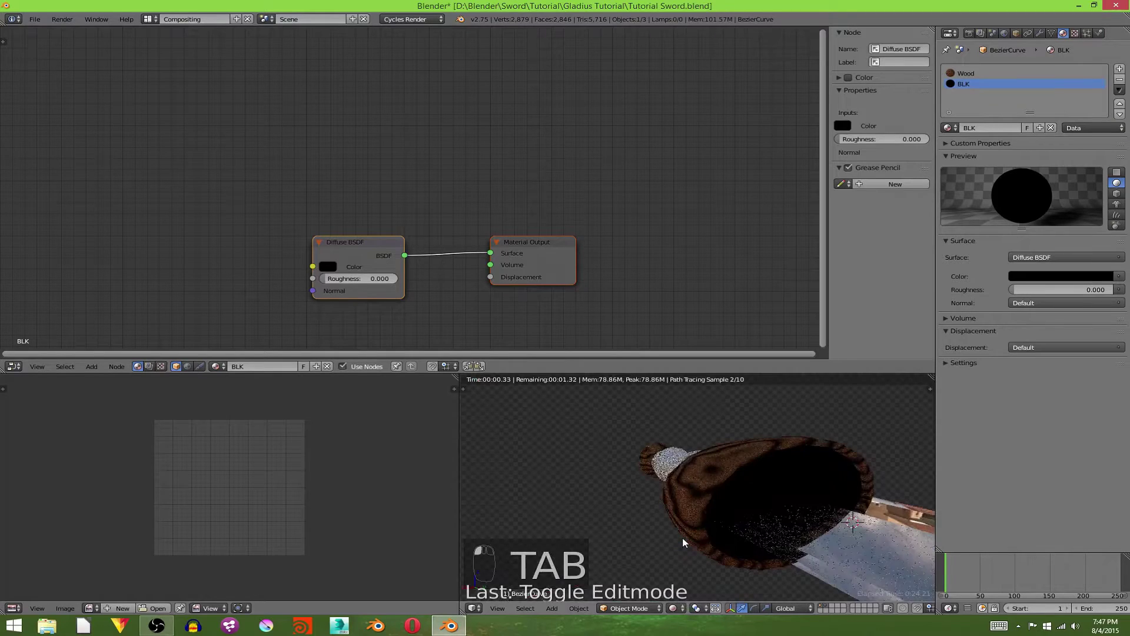
middle_click_drag(683, 538, 847, 511)
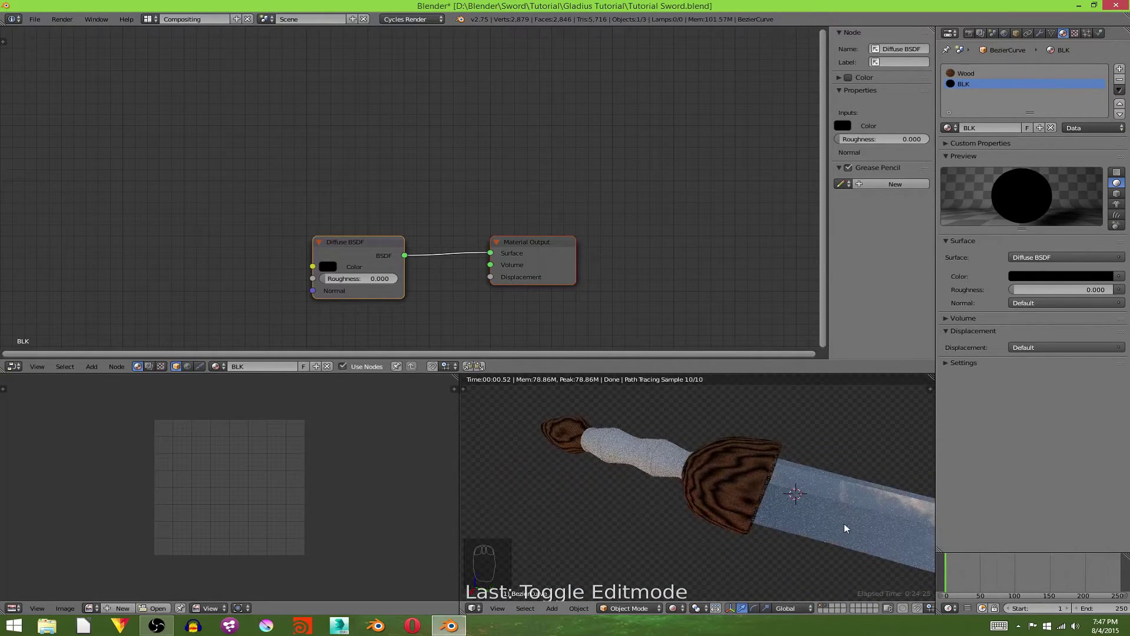
Add a third material slot to the guard object and fill it with an independent copy of the Blade material
left_click(1120, 70)
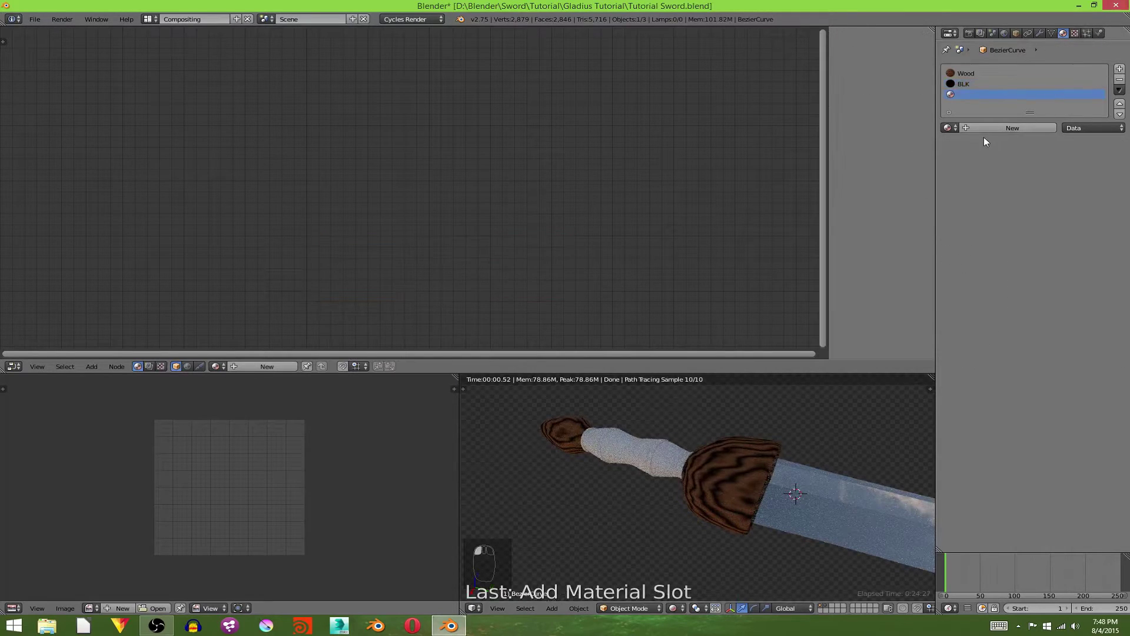
left_click(979, 127)
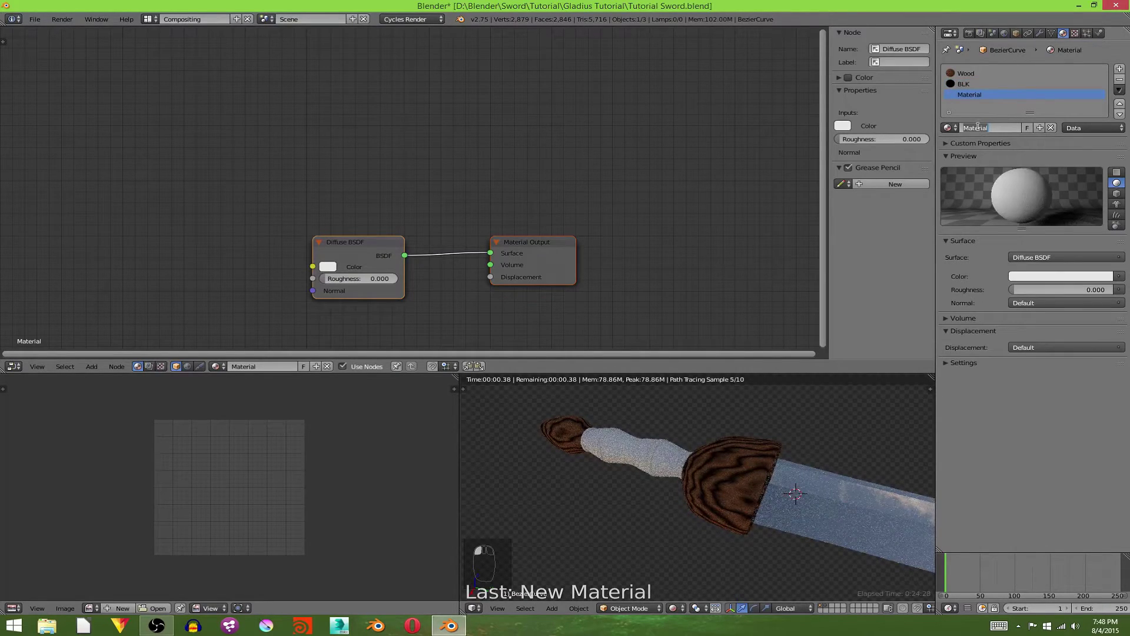
left_click(949, 128)
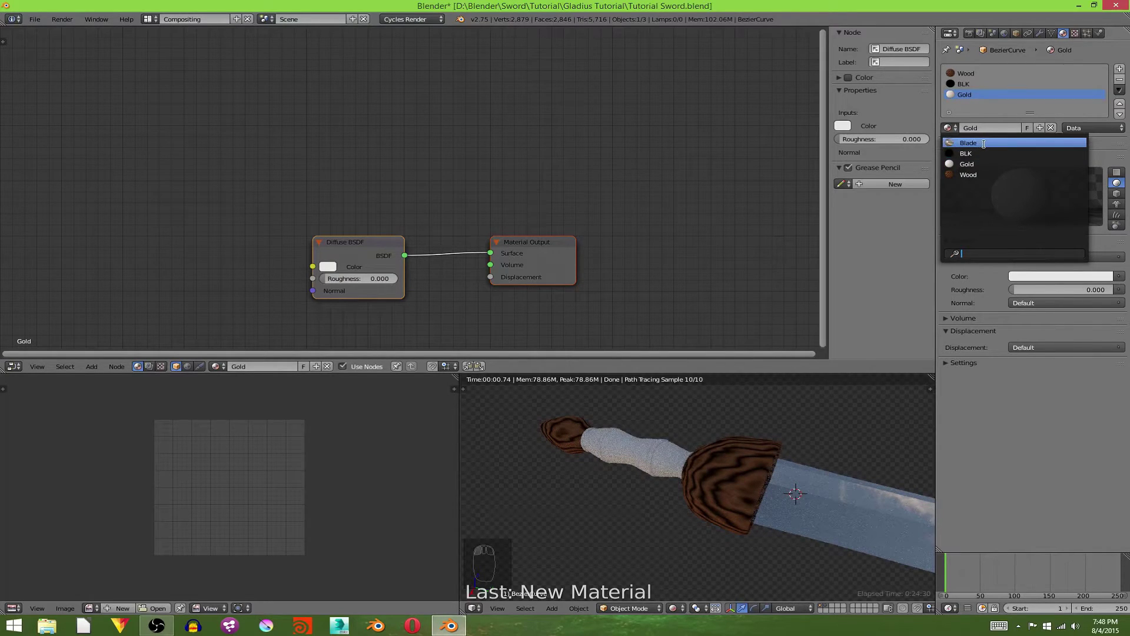
left_click(969, 143)
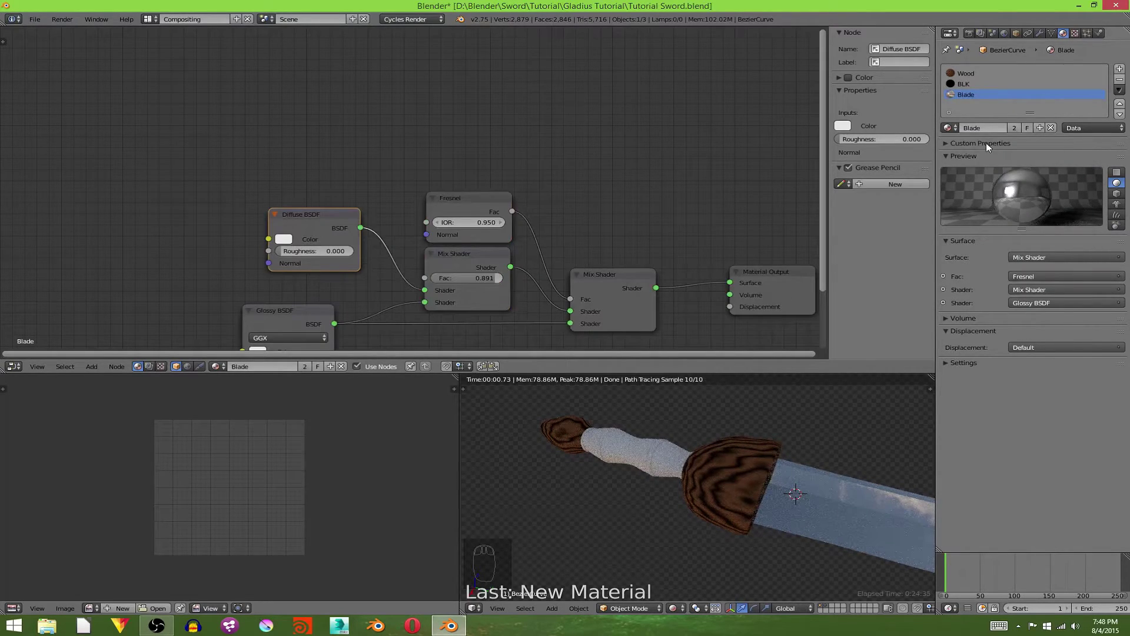
left_click(1040, 128)
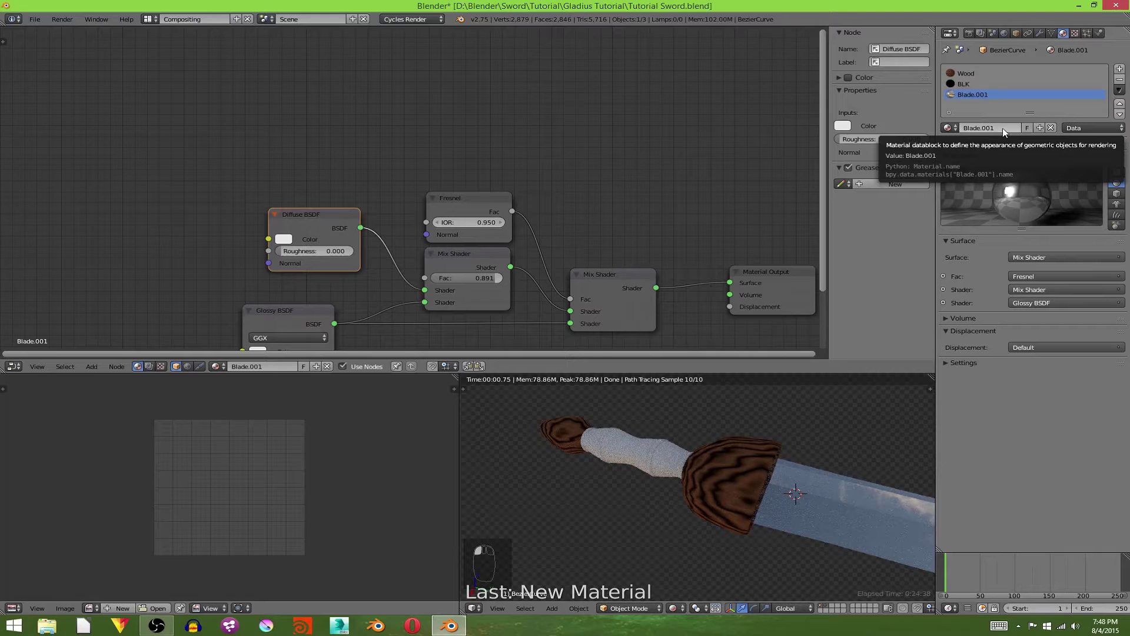
Rename the copied Blade material as Gold
left_click(945, 127)
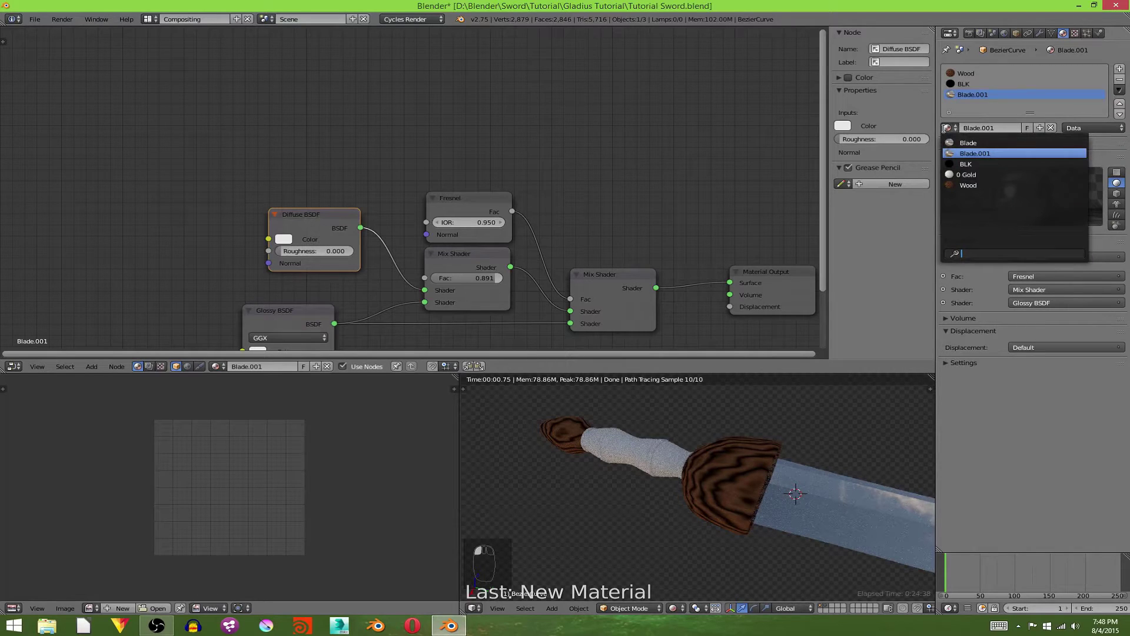
left_click(1000, 128)
left_click(1000, 128)
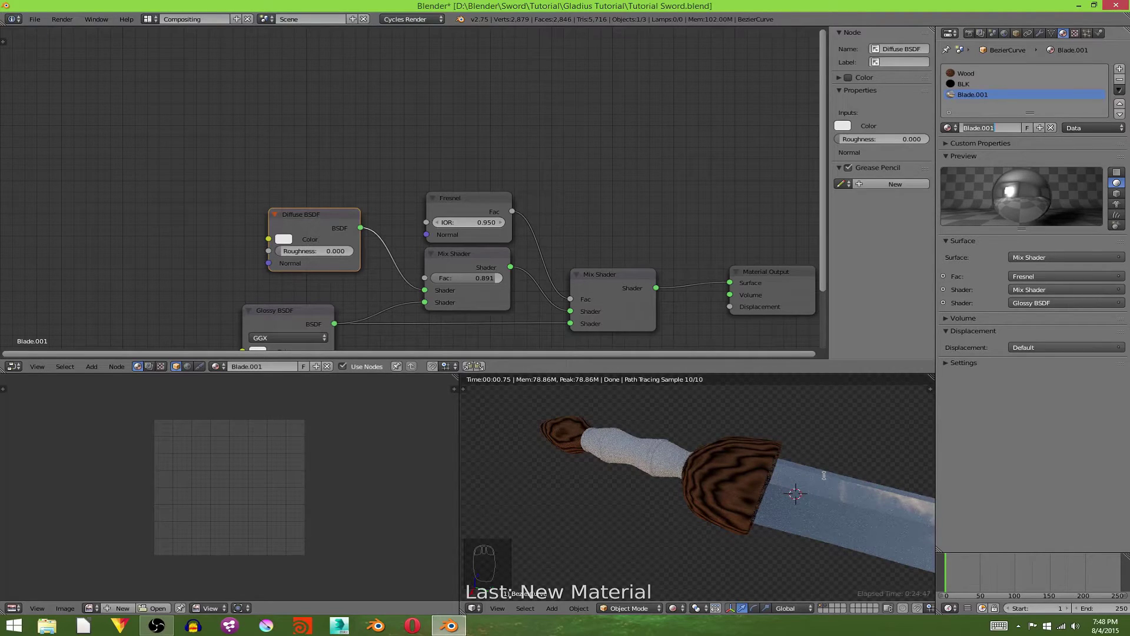
type("Gold")
key("Return")
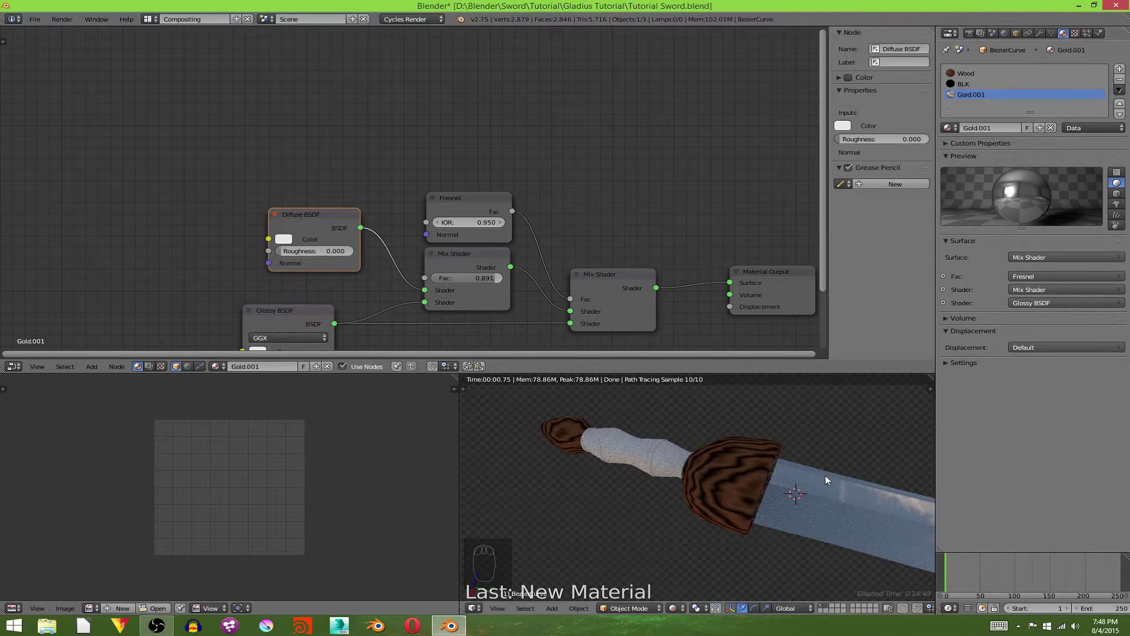
Tint both the Glossy BSDF and Diffuse BSDF colors of the copied material a warm gold
left_click(285, 241)
middle_click_drag(290, 319, 319, 262)
left_click(287, 295)
left_click_drag(316, 184, 316, 188)
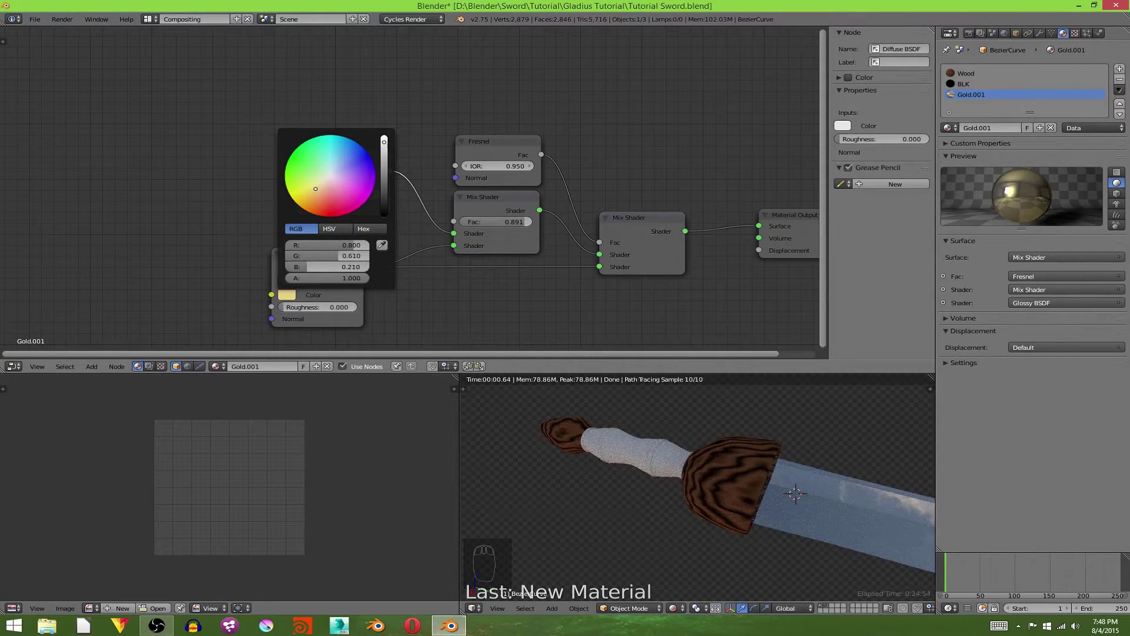
left_click(312, 183)
left_click(344, 78)
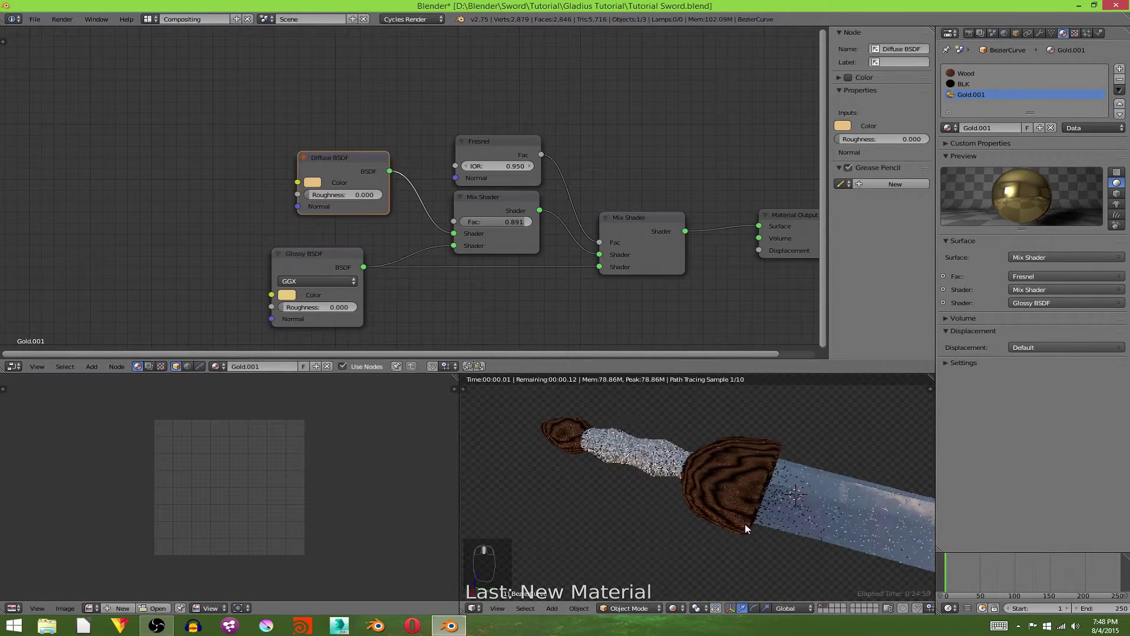
In Edit Mode with Solid shading, select the face loops forming the guard's raised rim around the blade opening
middle_click_drag(747, 533, 721, 548)
left_click(672, 608)
left_click(701, 568)
scroll(701, 570, "up", 2)
key("Tab")
right_click(784, 517, "alt")
middle_click_drag(784, 517, 762, 493)
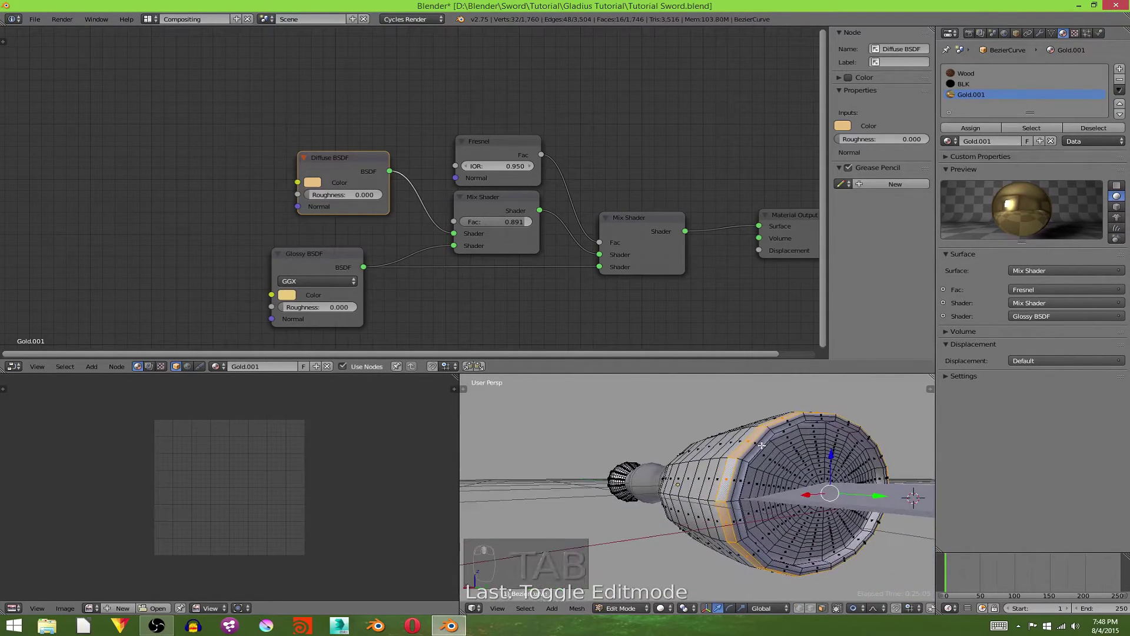
right_click(737, 460, "shift")
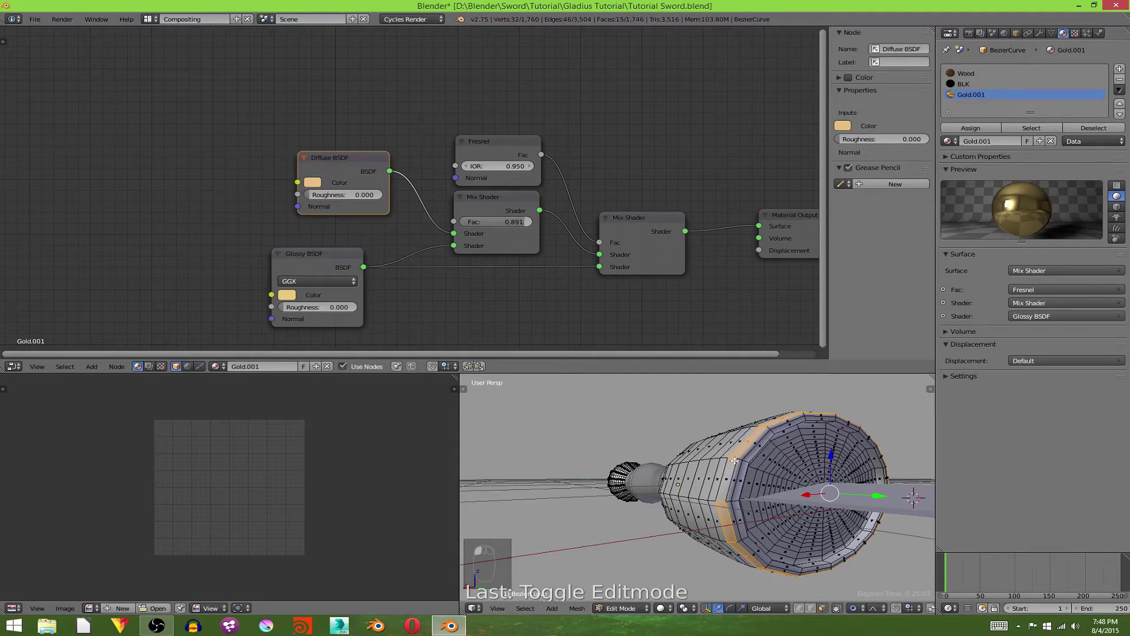
right_click(741, 462, "alt+shift")
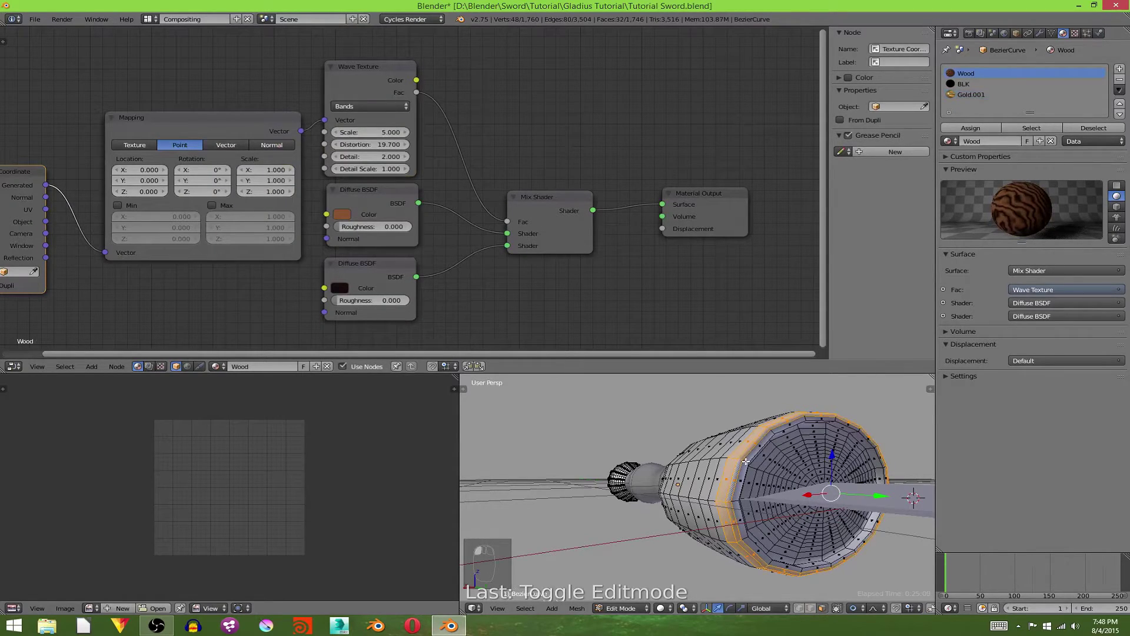
right_click(745, 462, "alt+shift")
right_click(879, 465, "alt+shift")
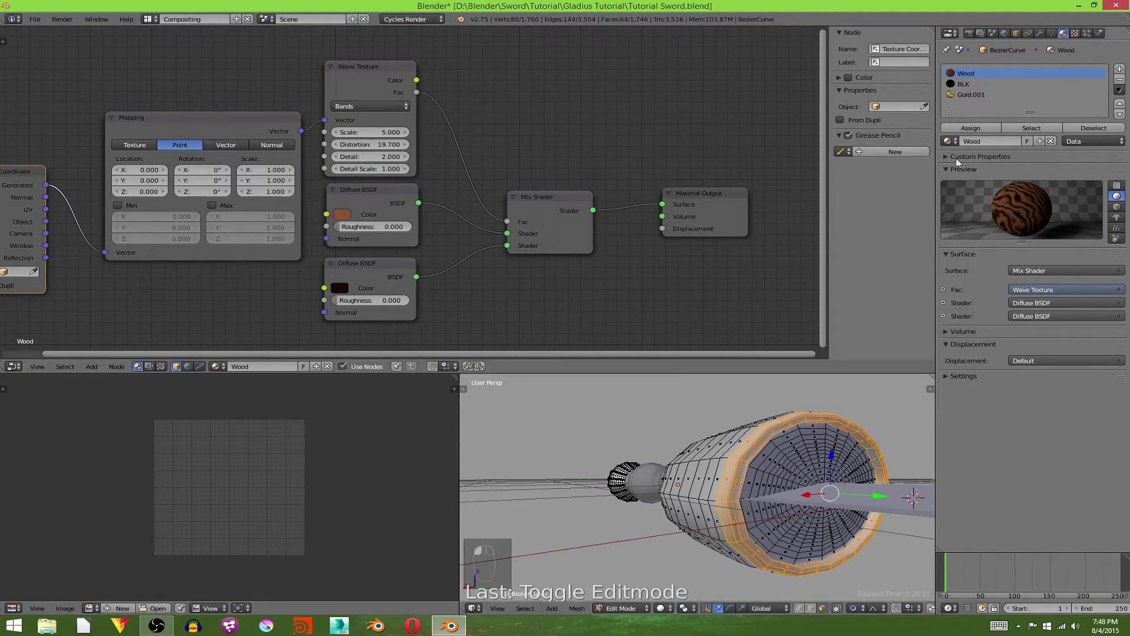
Assign the Gold.001 material to the selected rim faces and return to Object Mode
left_click(966, 95)
left_click(981, 127)
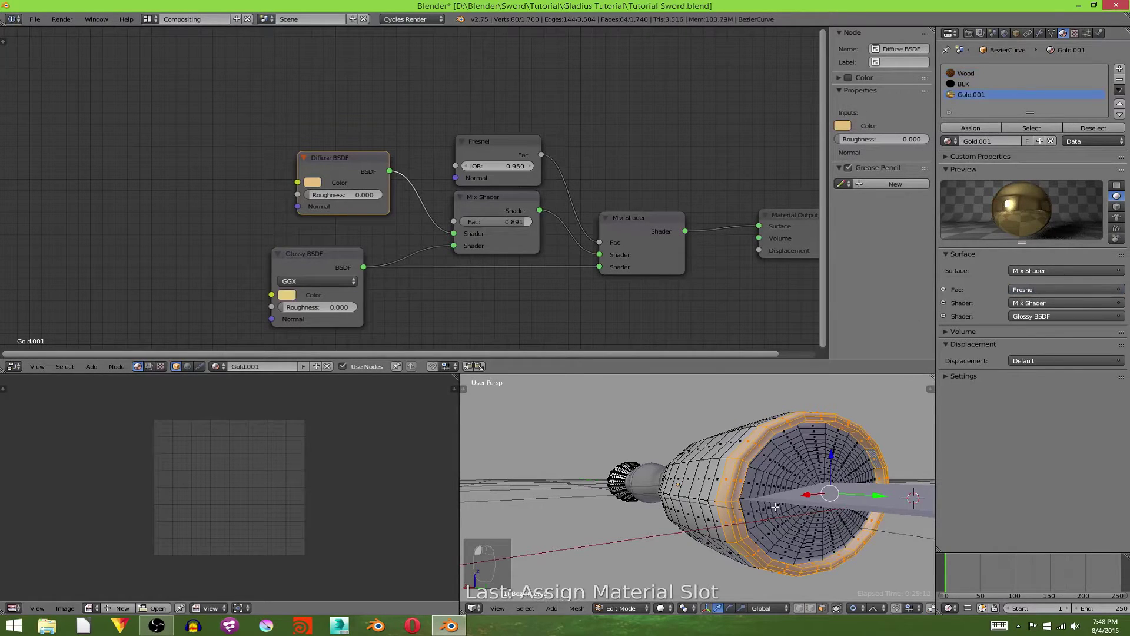
key("a")
key("Tab")
middle_click_drag(766, 501, 761, 623)
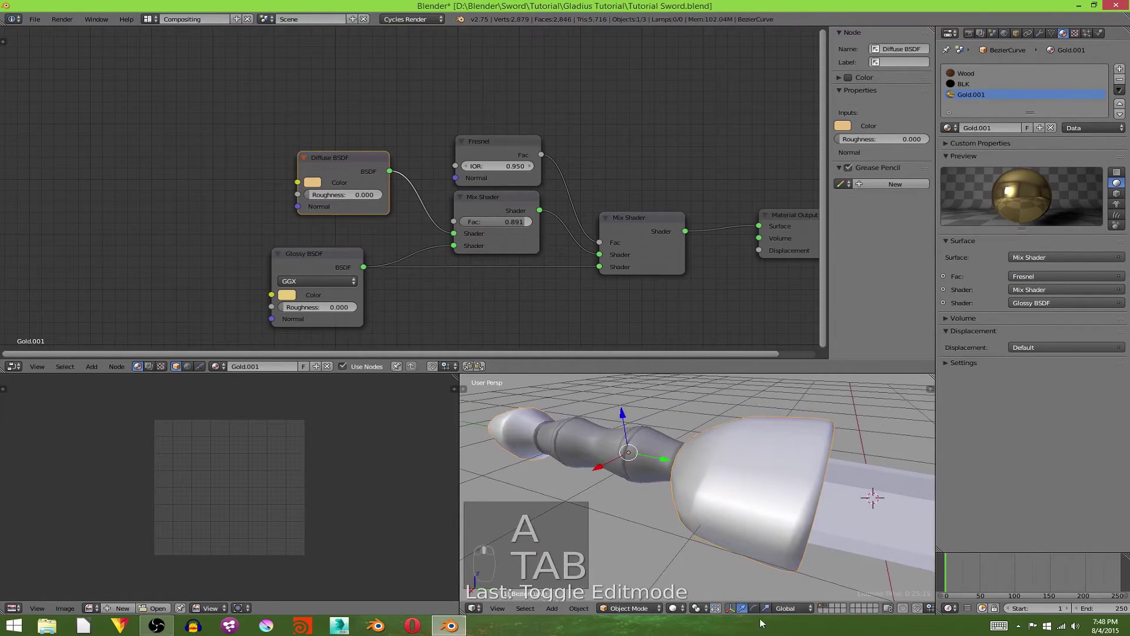
Check the guard's gold rim in Rendered shading and return the viewport to Solid shading
left_click(673, 608)
left_click(706, 569)
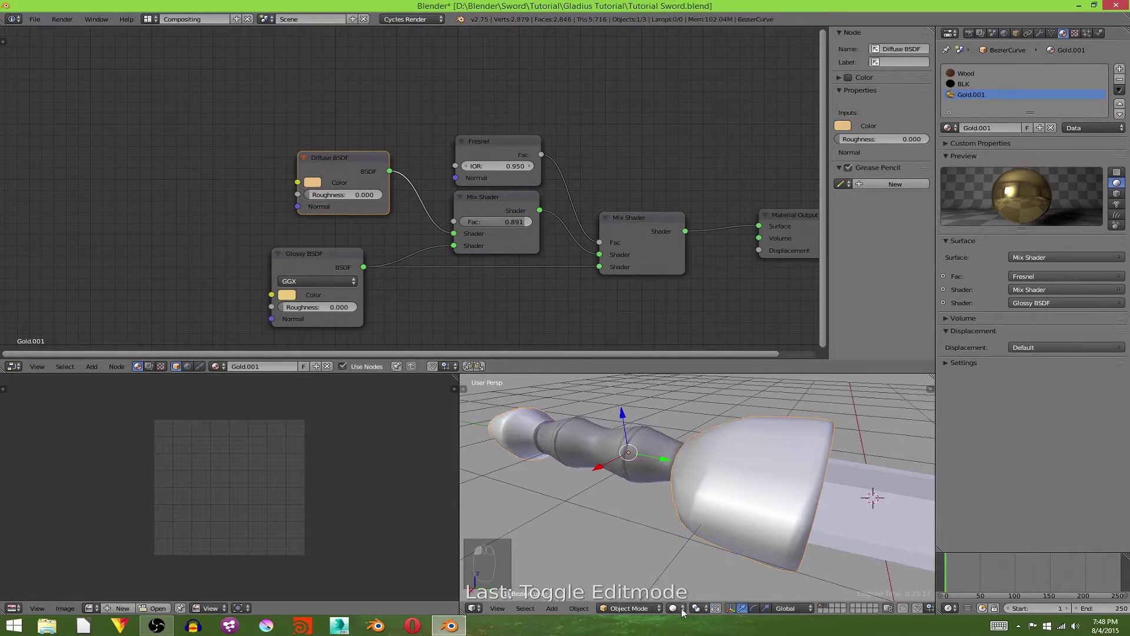
left_click(682, 609)
left_click(699, 535)
scroll(714, 512, "down", 2)
mouse_move(712, 505)
middle_mouse_down()
mouse_move(611, 486)
mouse_move(651, 594)
middle_mouse_up()
left_click(673, 608)
left_click(699, 578)
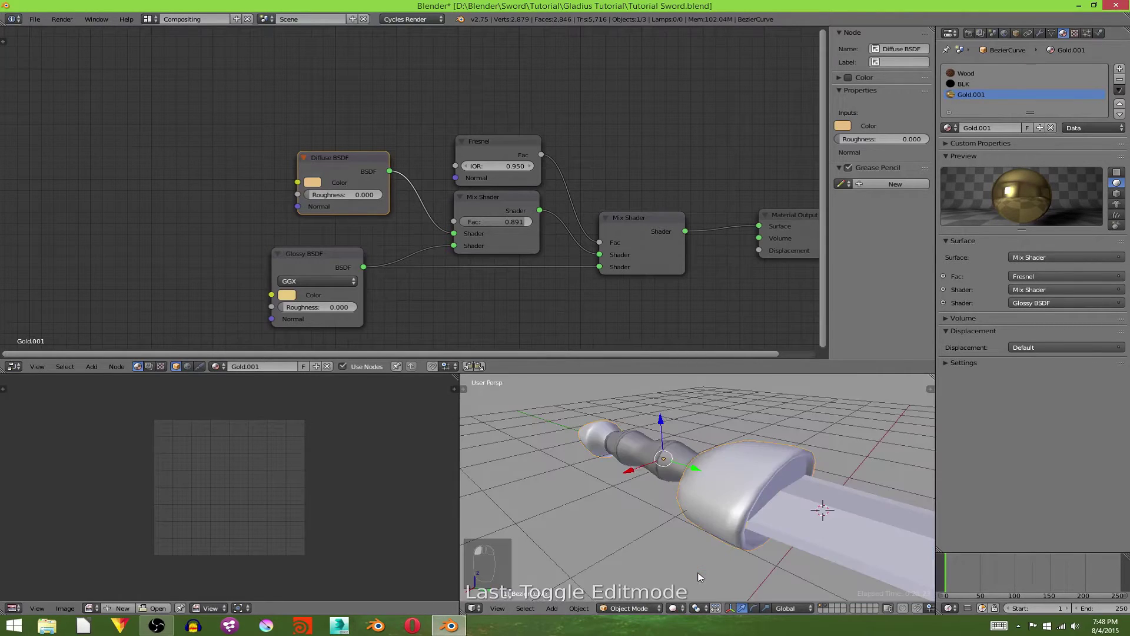
Shade the guard object smooth and add a Subdivision Surface modifier to it
key("t")
scroll(777, 463, "down", 1)
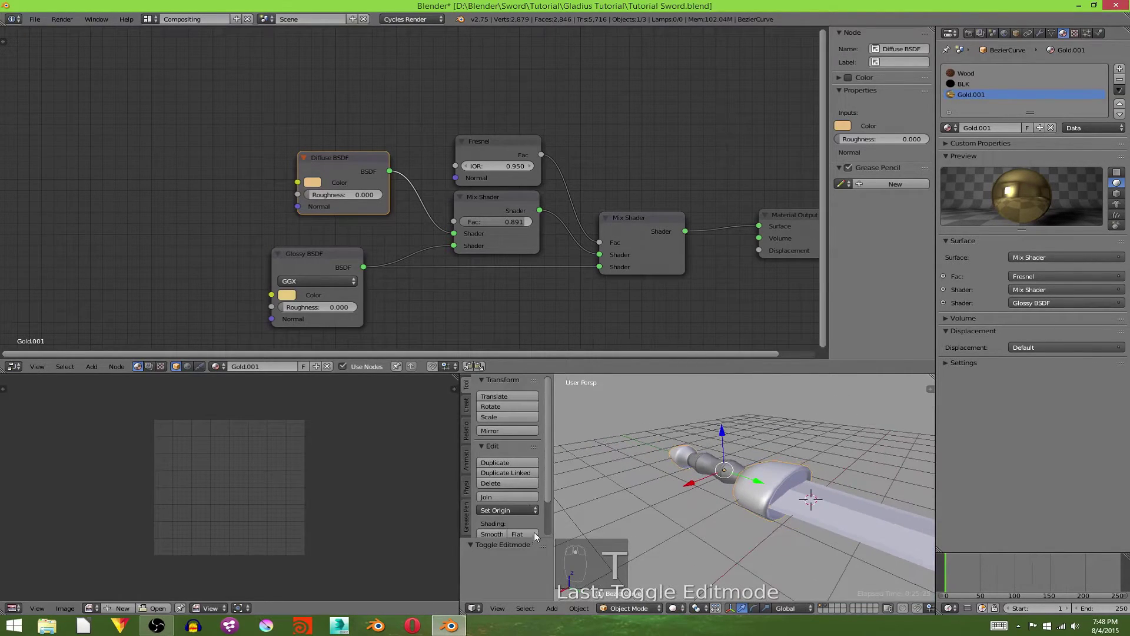
scroll(507, 494, "down", 2)
left_click(500, 490)
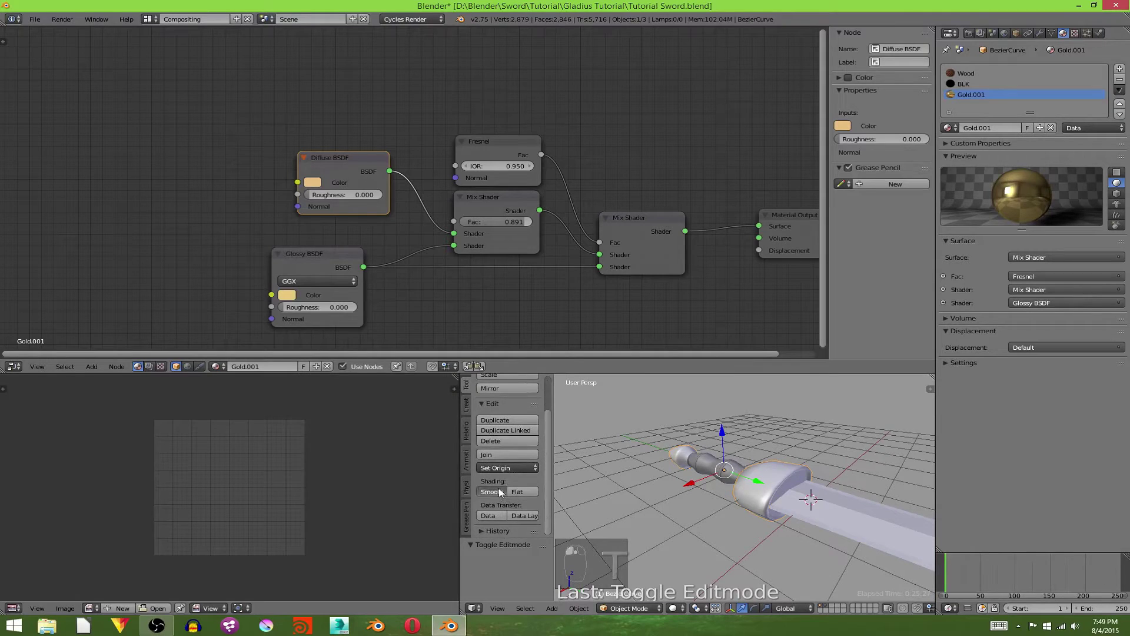
left_click(1040, 33)
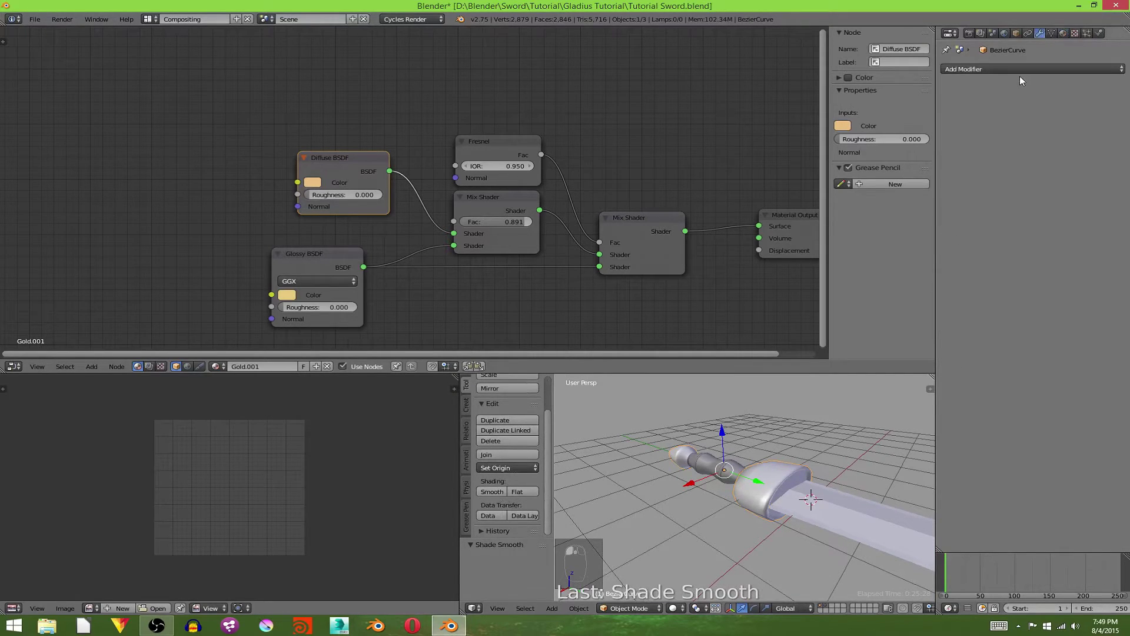
left_click(989, 69)
left_click(918, 238)
left_click(1025, 142)
left_click(950, 86)
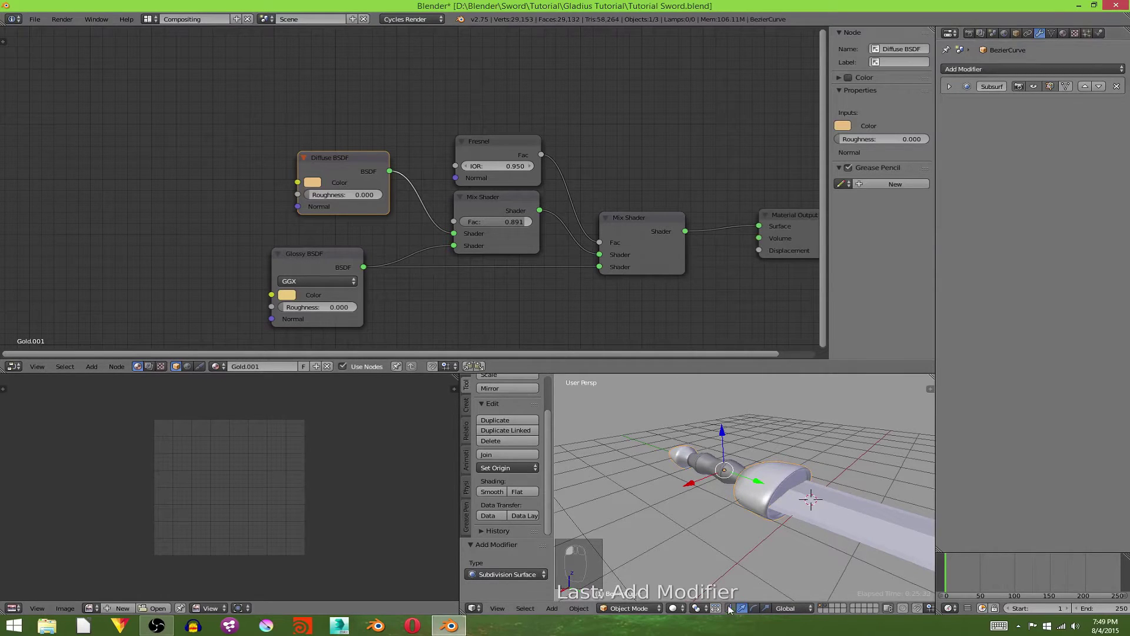
Examine the smoothed guard and its gold rim in Rendered shading, ending in Solid shading
left_click(675, 608)
left_click(736, 537)
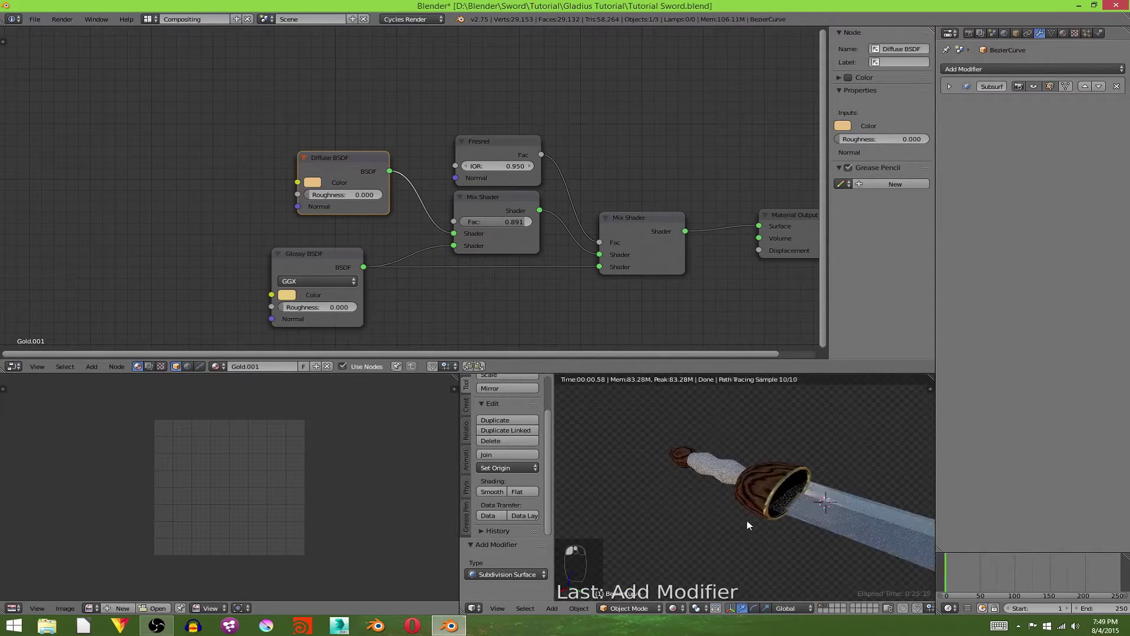
middle_click_drag(751, 523, 818, 495)
left_click(675, 608)
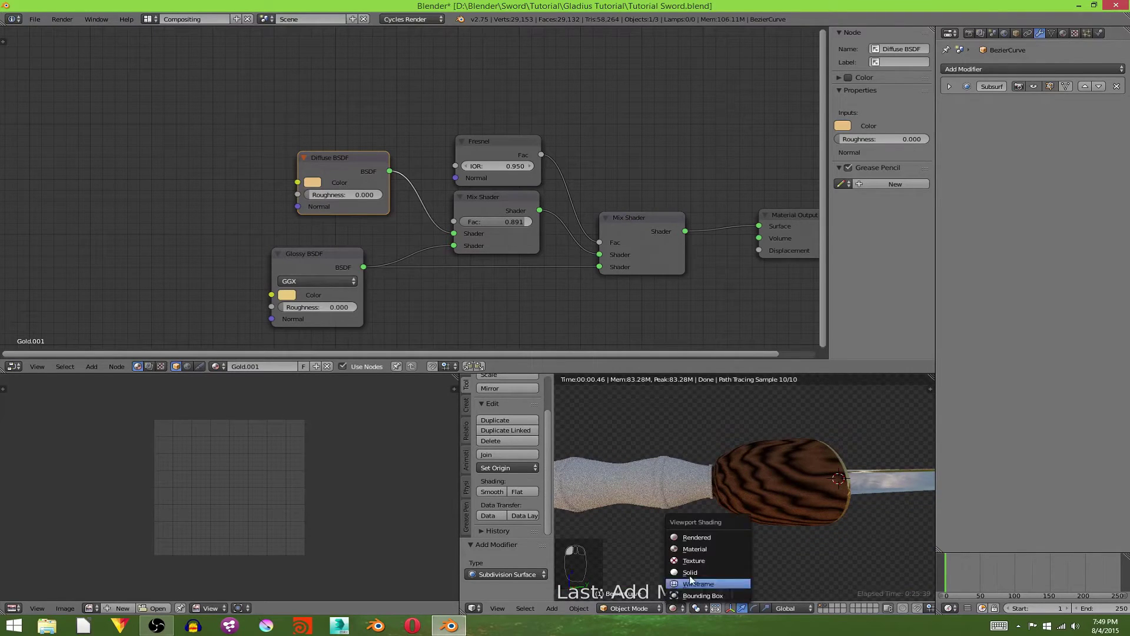
left_click(697, 573)
Select the sword's grip and give it a new material named Stone
scroll(696, 503, "down", 1)
middle_click_drag(714, 508, 795, 500, "shift")
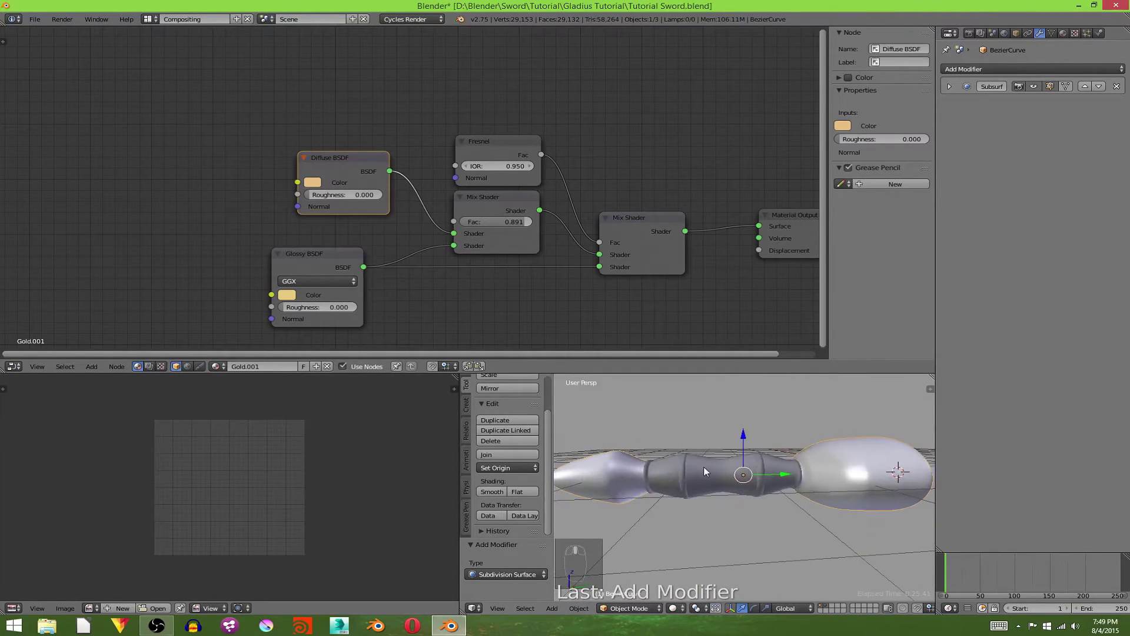
right_click(705, 472)
scroll(704, 472, "up", 2)
middle_click_drag(705, 472, 764, 513)
key("Tab")
key("Tab")
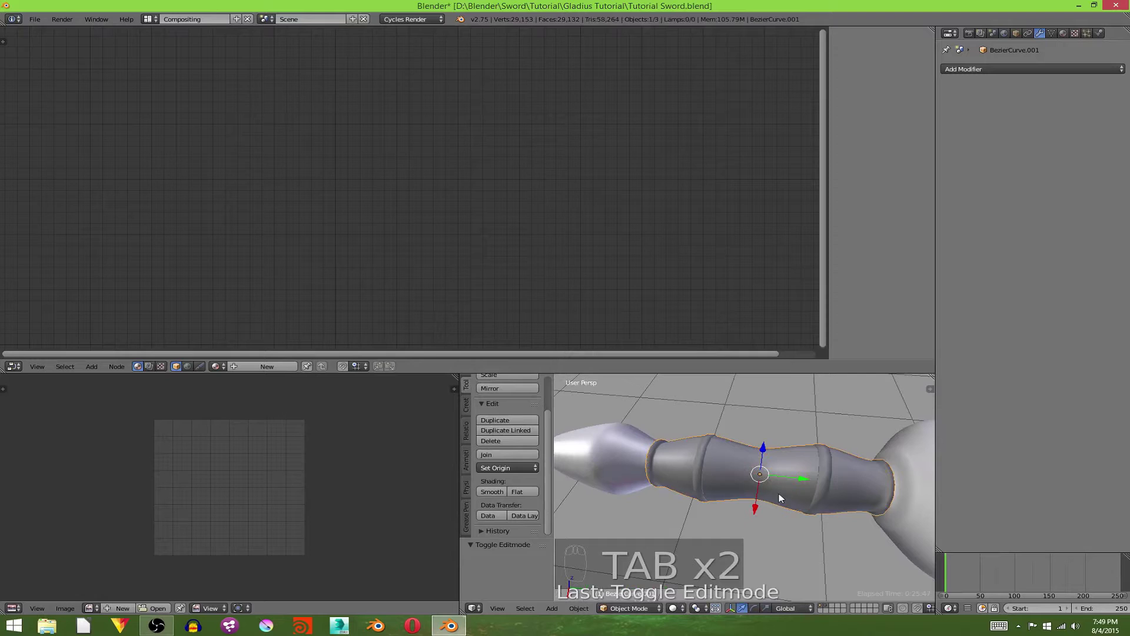
left_click(1063, 34)
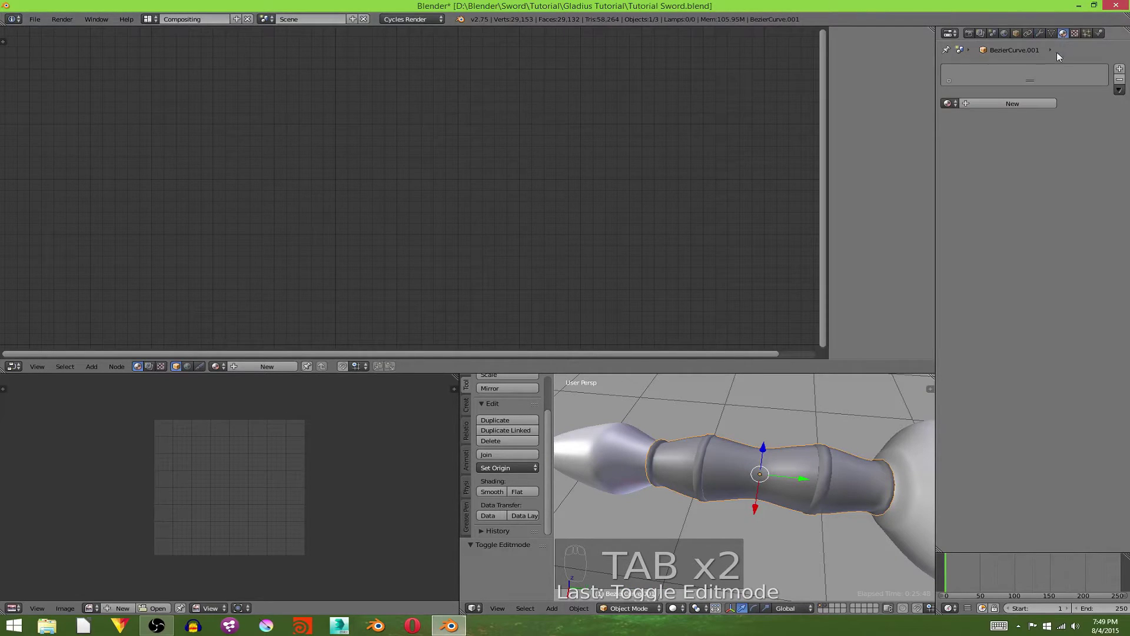
left_click(1019, 102)
type("Stone")
key("Return")
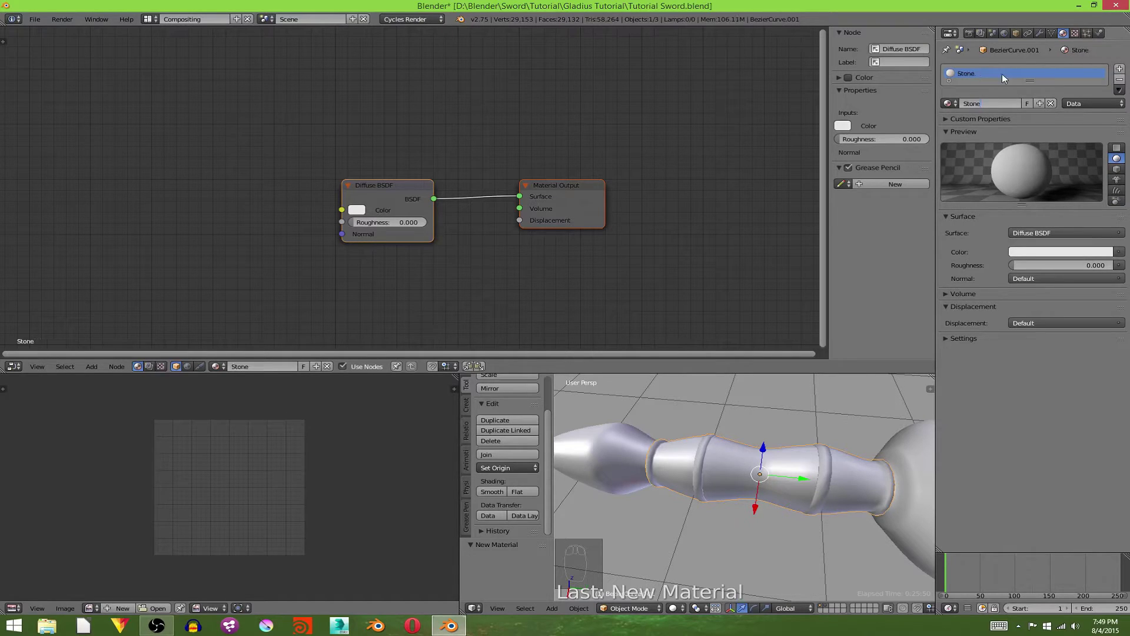
Insert a Mix Shader between the Diffuse BSDF and the Material Output of the Stone material
left_click_drag(575, 186, 634, 193)
key("shift+a")
left_click(528, 204)
type("mix")
key("Return")
left_click(464, 178)
Add a Glossy BSDF with roughness 0.000 and link it to the Mix Shader's second shader input
key("shift+a")
left_click(486, 189)
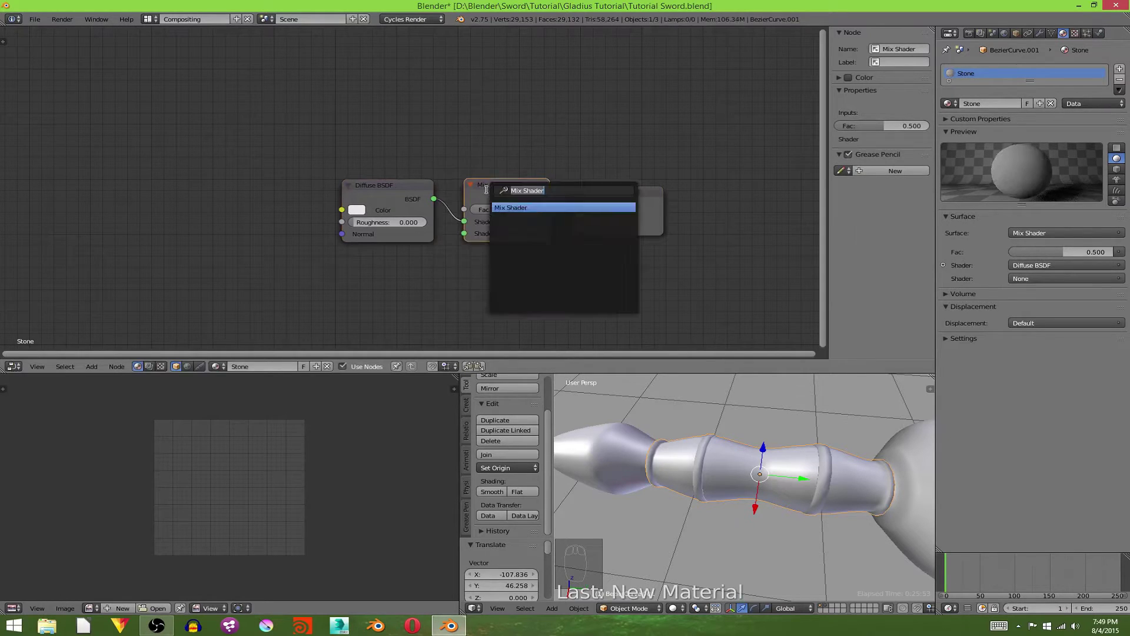
type("glossy")
key("Return")
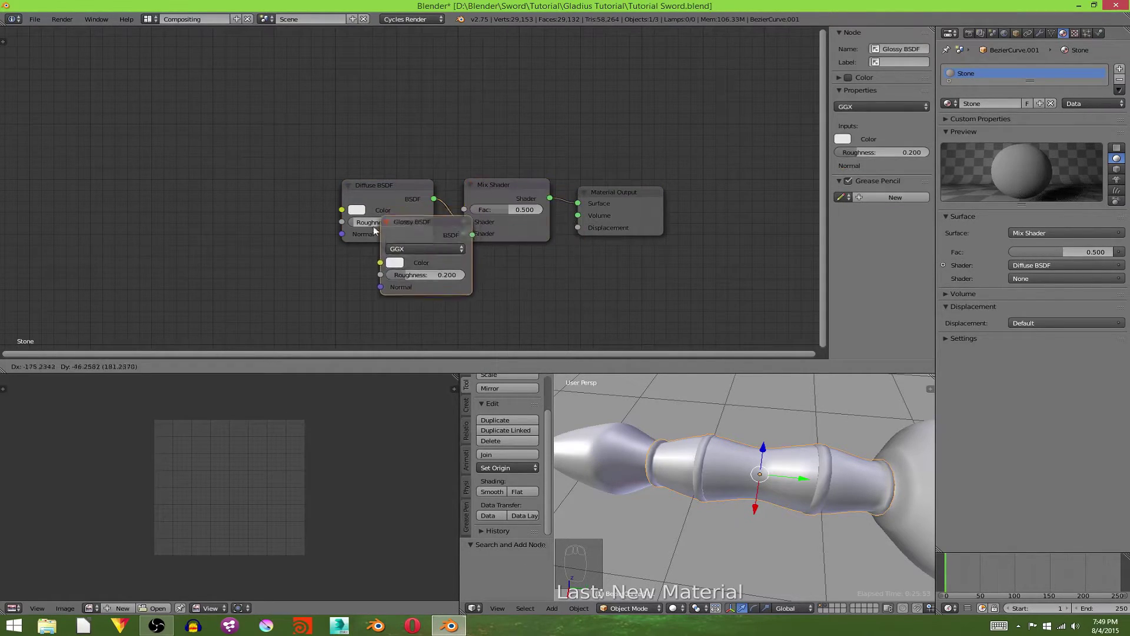
left_click(346, 260)
left_click_drag(436, 277, 464, 234)
left_click_drag(365, 319, 357, 317)
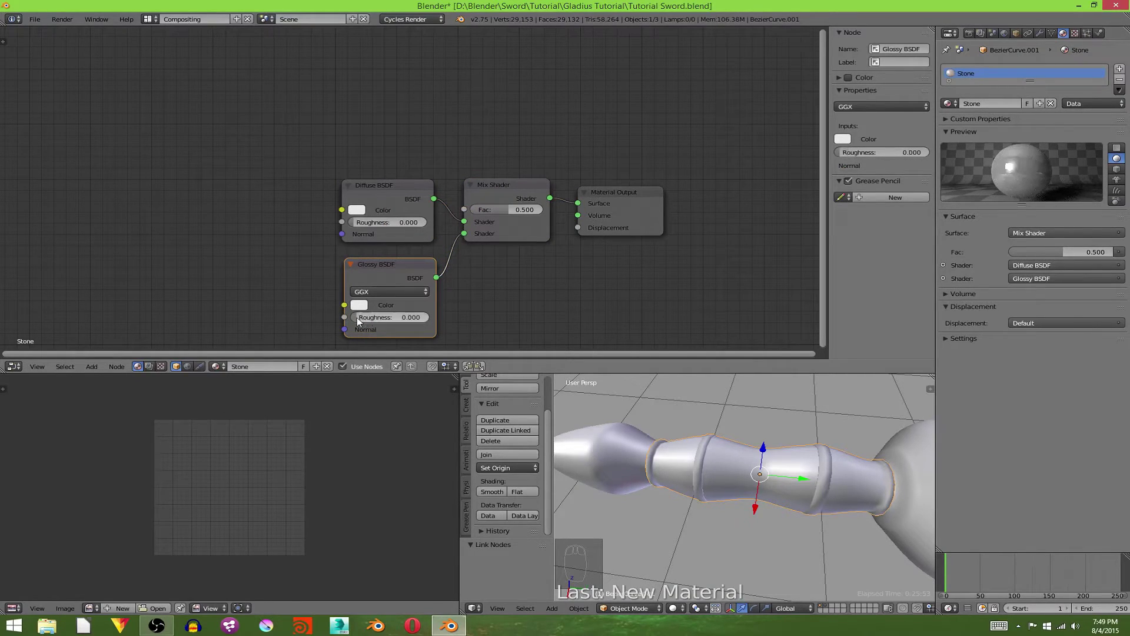
Set the Mix Shader's factor to 0.655 and the Diffuse BSDF color to blue
left_click_drag(509, 210, 520, 209)
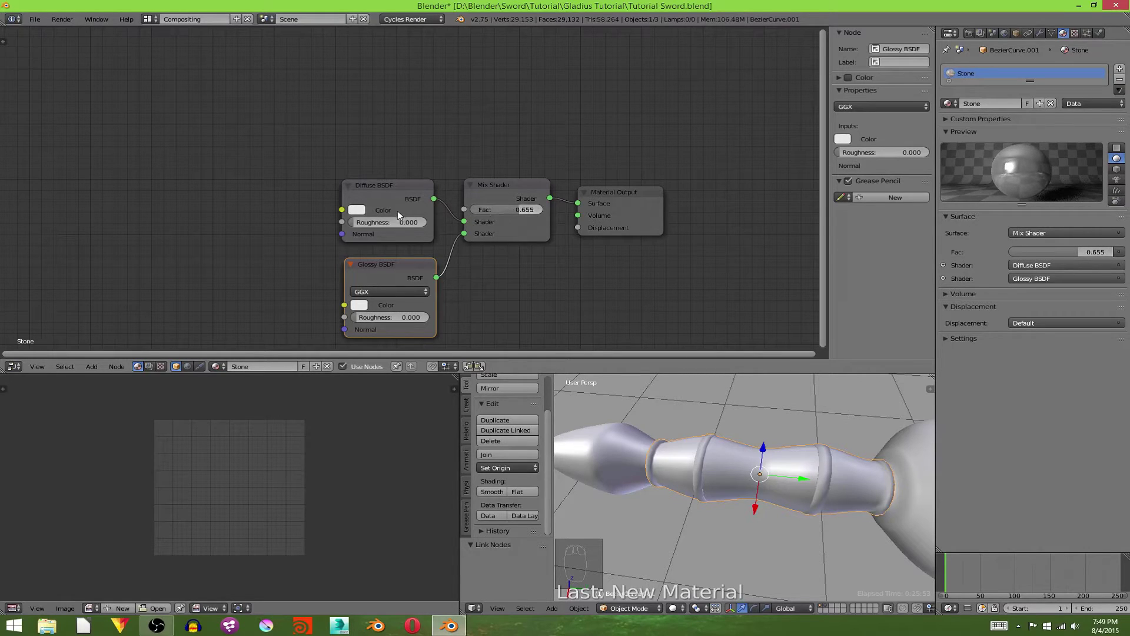
left_click(356, 210)
left_click_drag(417, 70, 424, 69)
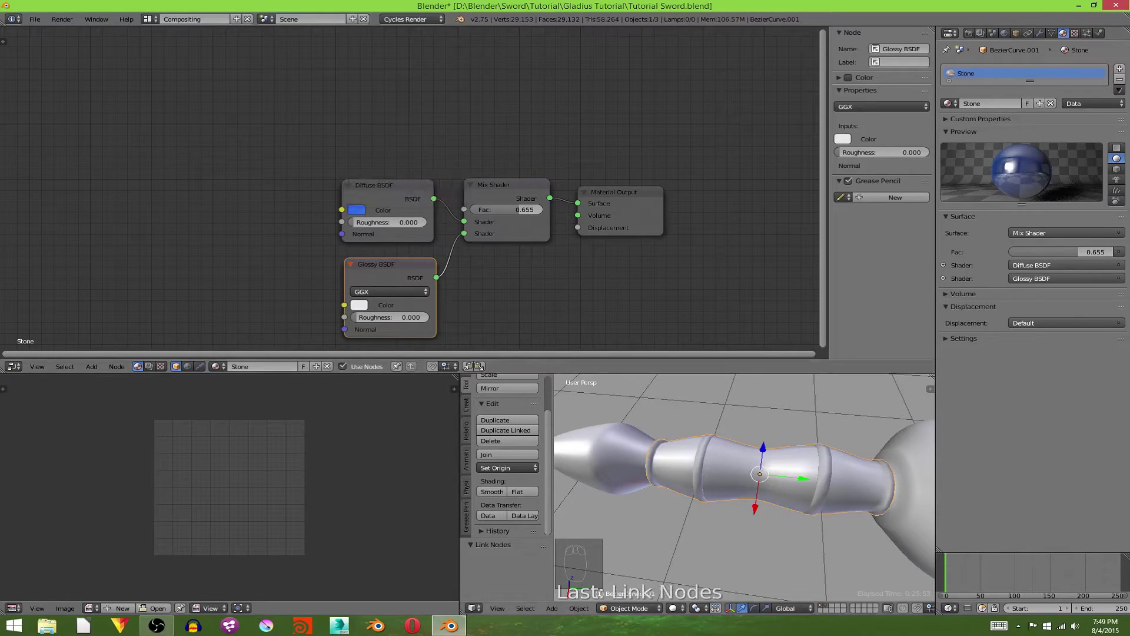
In rendered shading, set the Stone material's Glossy BSDF color to dark blue and its Diffuse BSDF color to R 0.014, G 0.045, B 0.240
left_click(673, 608)
left_click(698, 537)
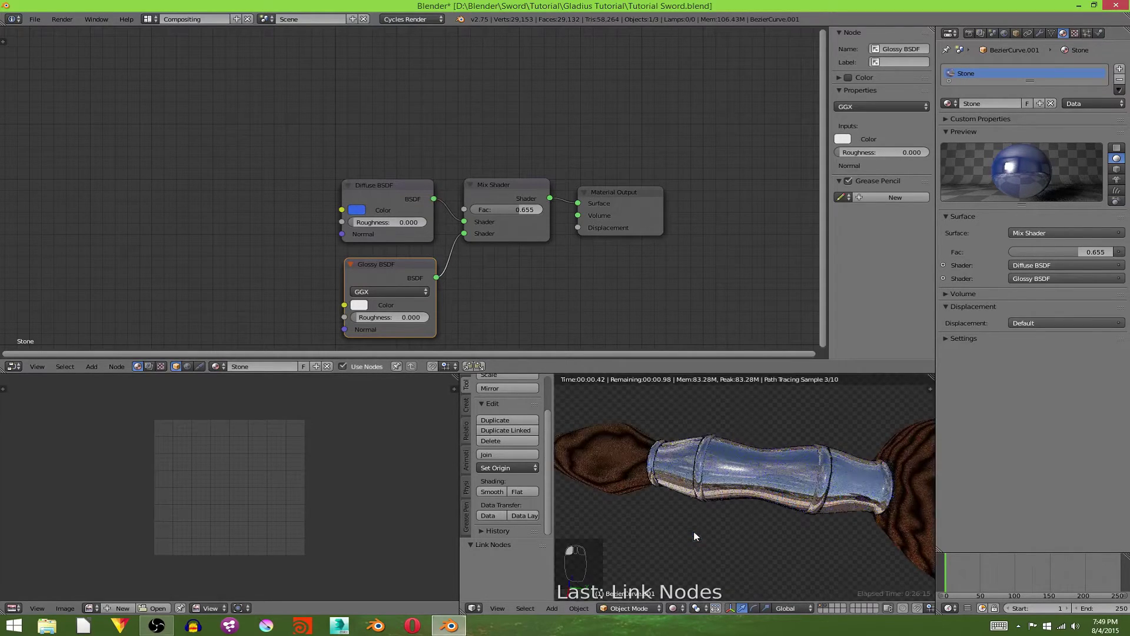
left_click(366, 309)
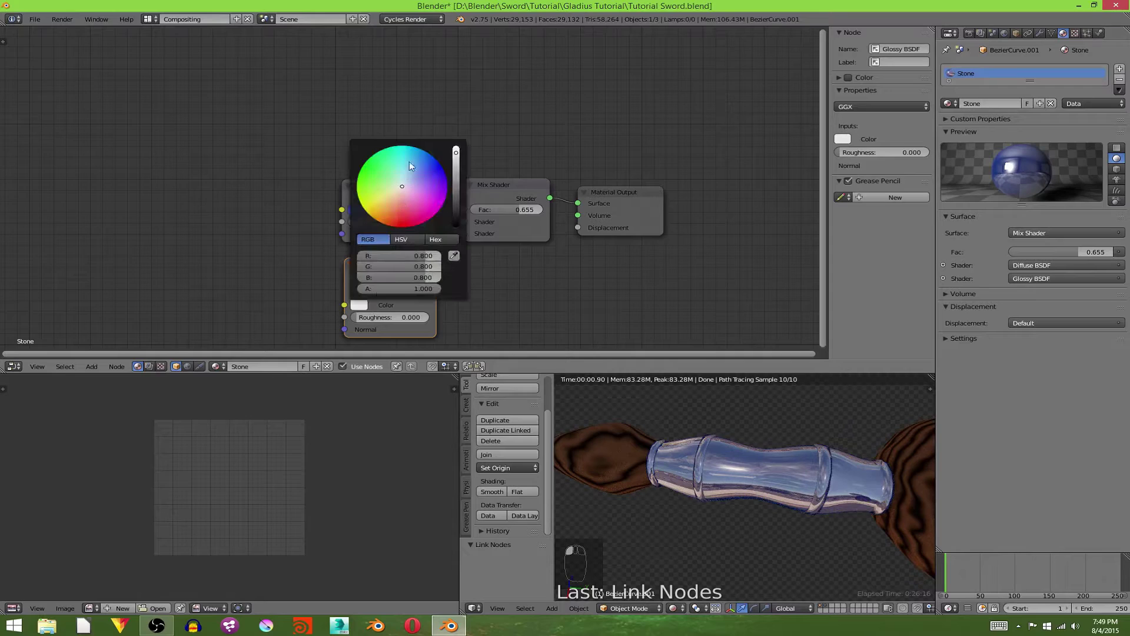
left_click(417, 161)
left_click_drag(418, 161, 418, 162)
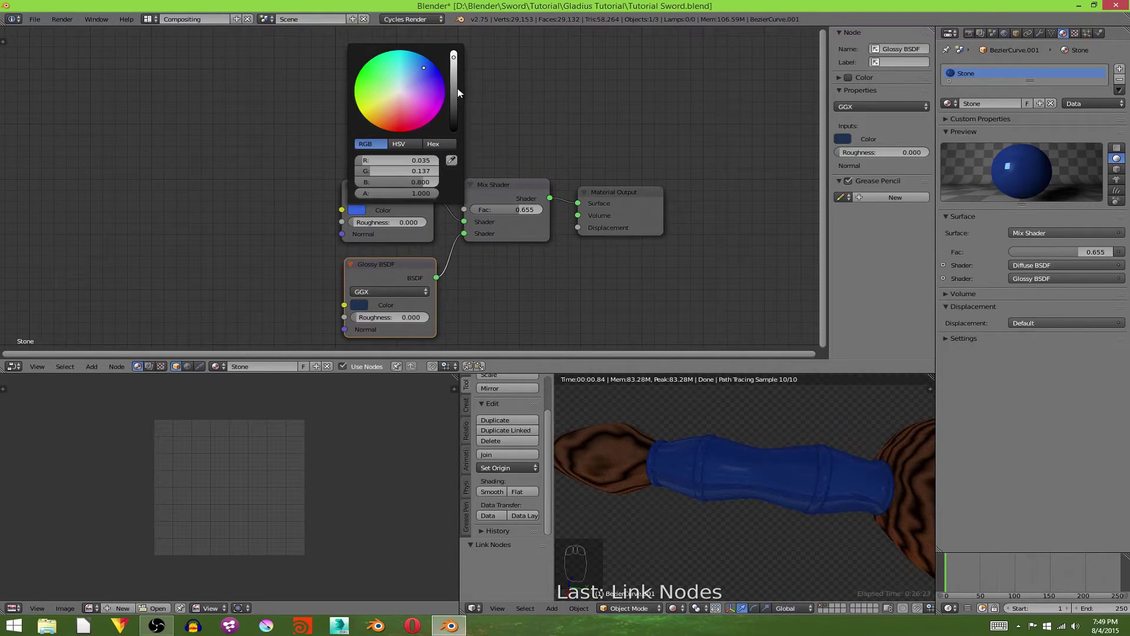
left_click(457, 88)
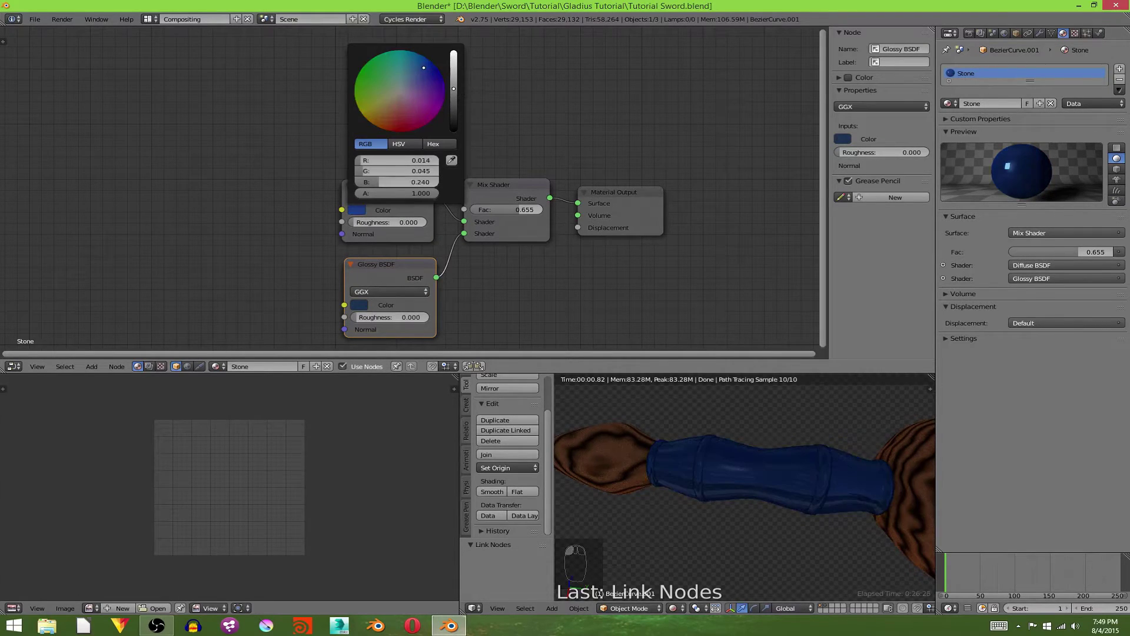
Set the Stone material's Glossy BSDF roughness to 0.017 and the Mix Shader factor to 0.573
left_click_drag(356, 320, 446, 265)
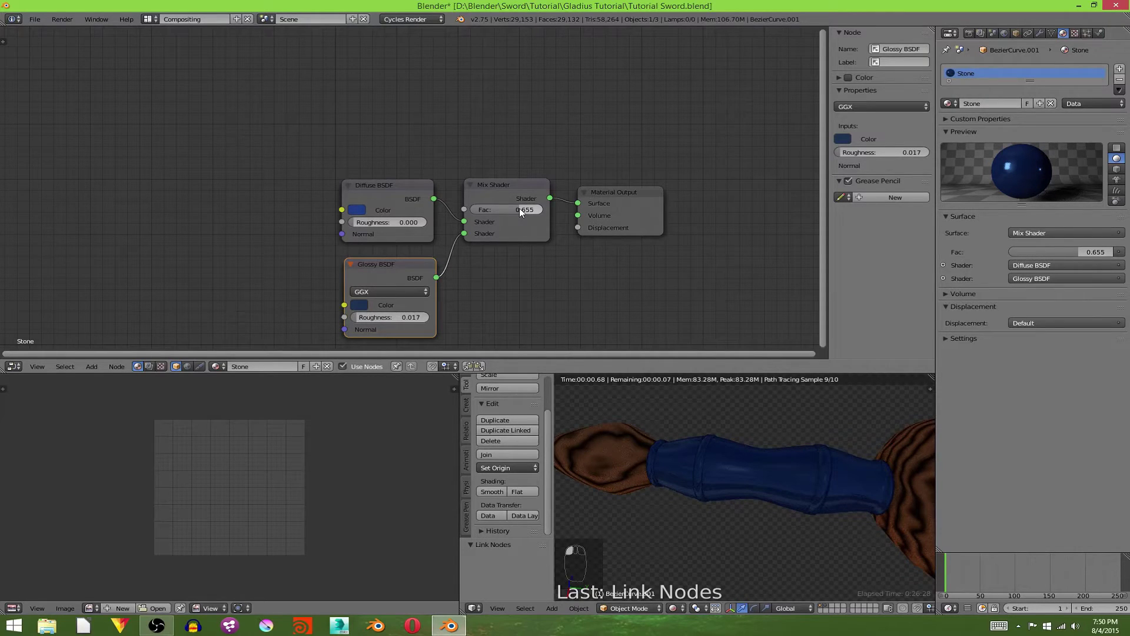
left_click_drag(519, 210, 512, 209)
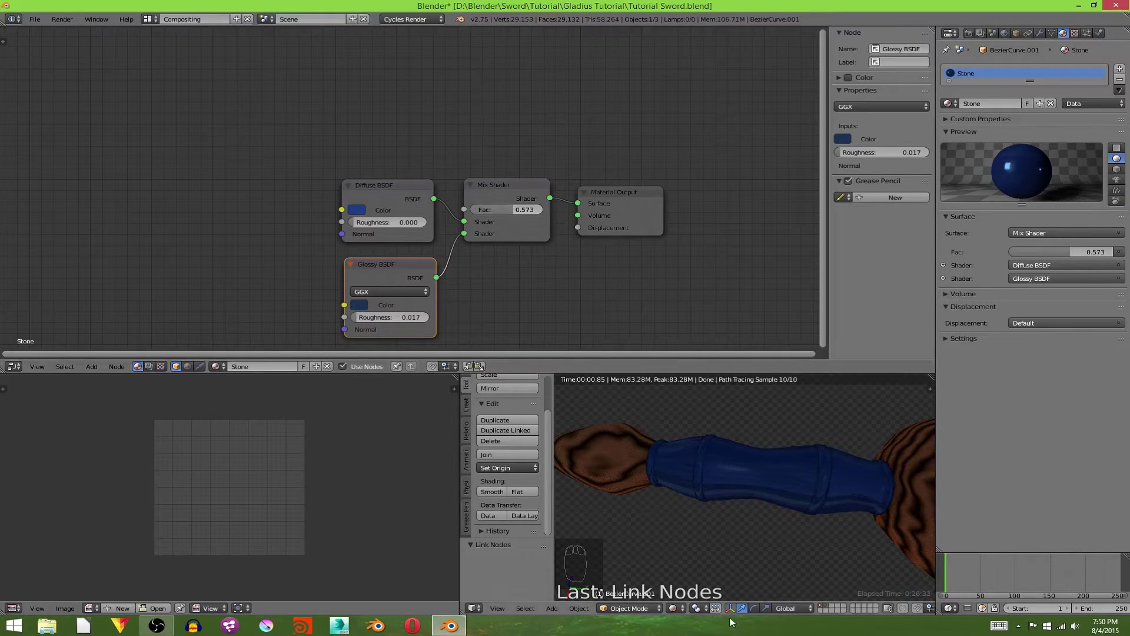
left_click(674, 608)
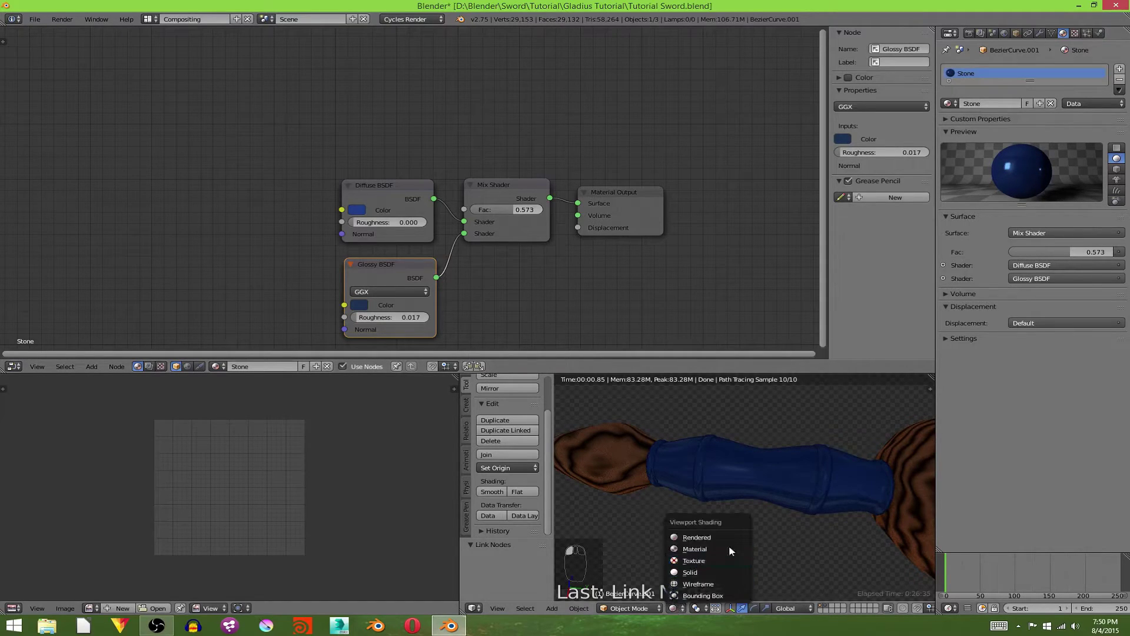
Add a second material slot to the grip and give it the existing Gold.001 material
left_click(1120, 69)
left_click(948, 128)
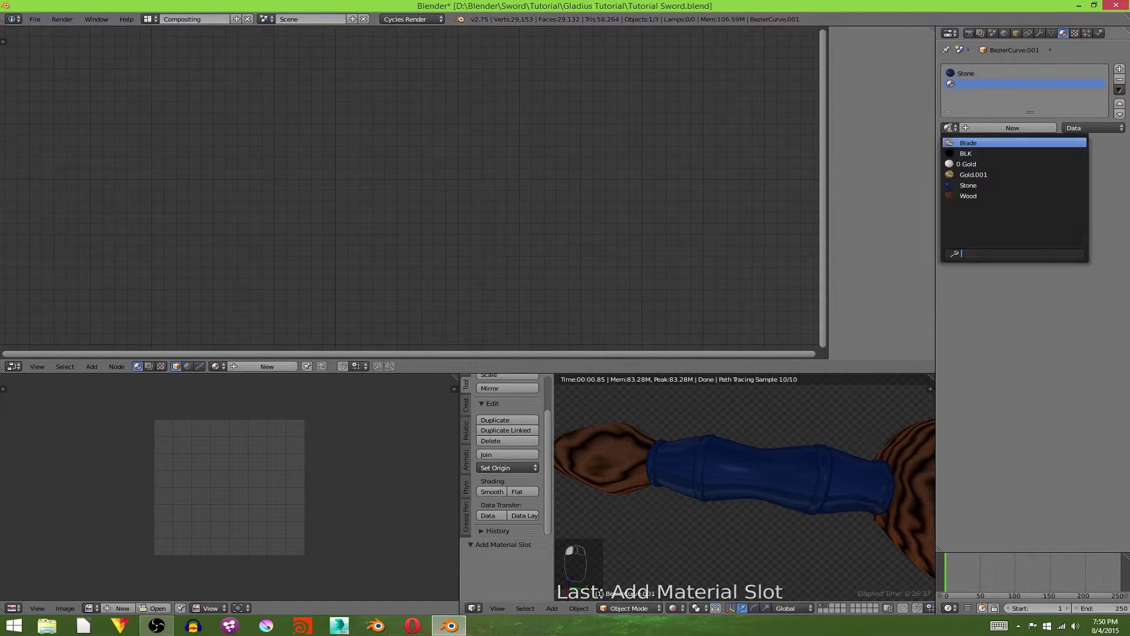
left_click(974, 174)
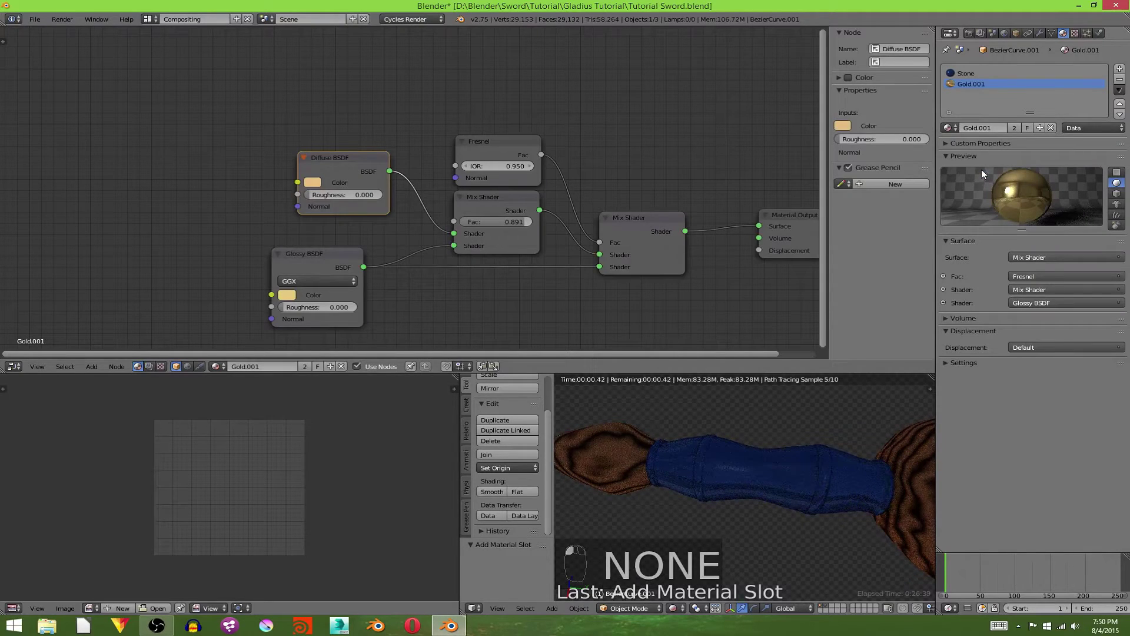
left_click(947, 128)
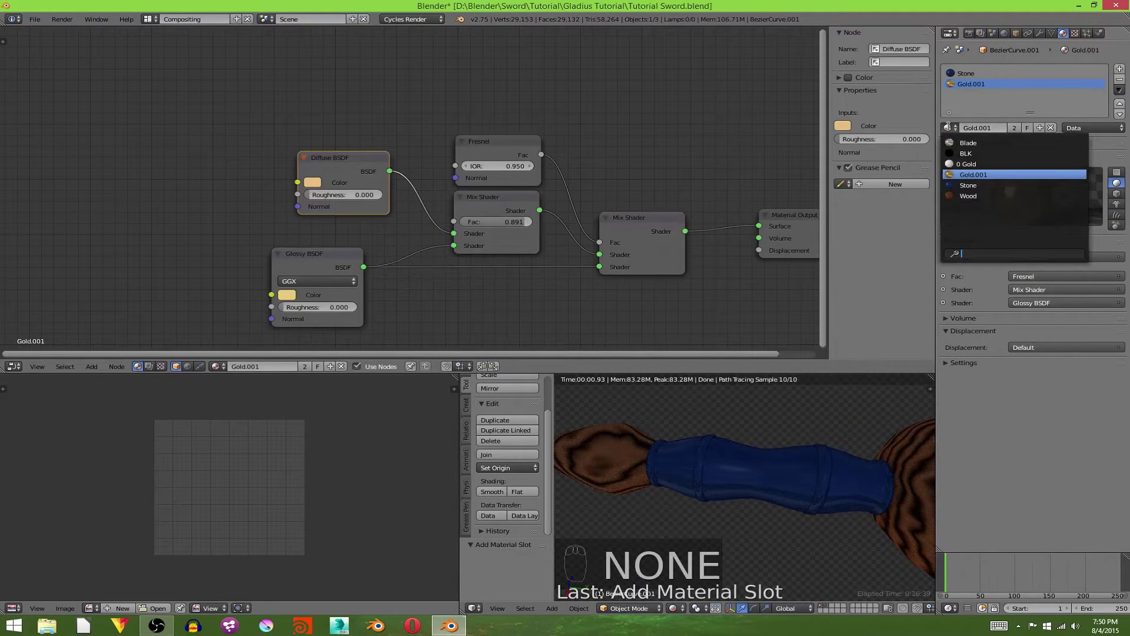
left_click(948, 127)
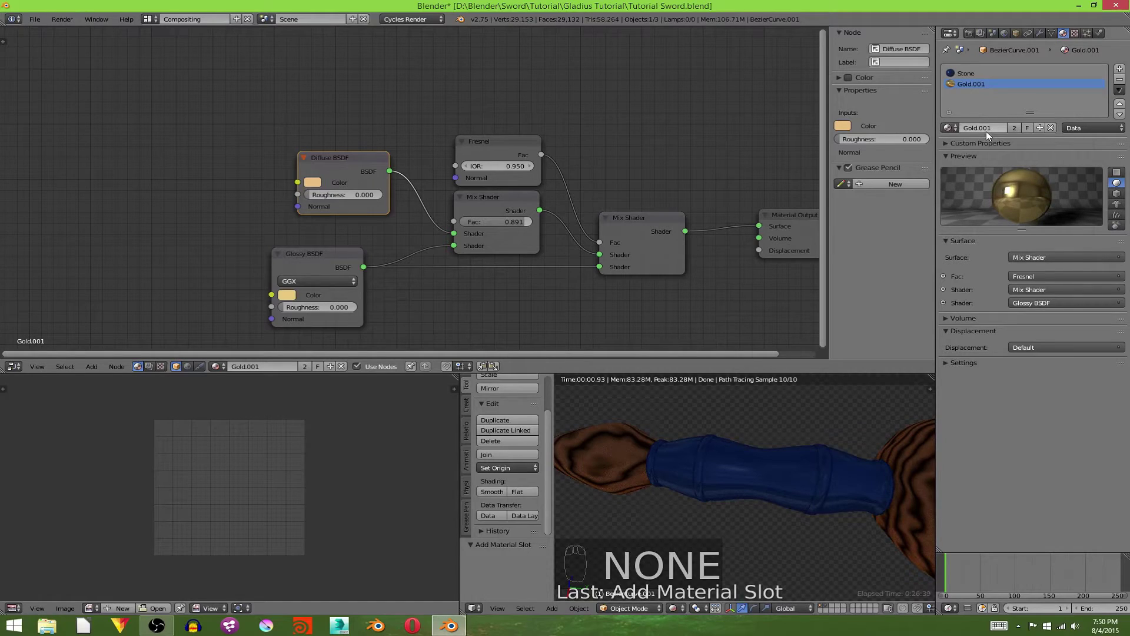
left_click(948, 127)
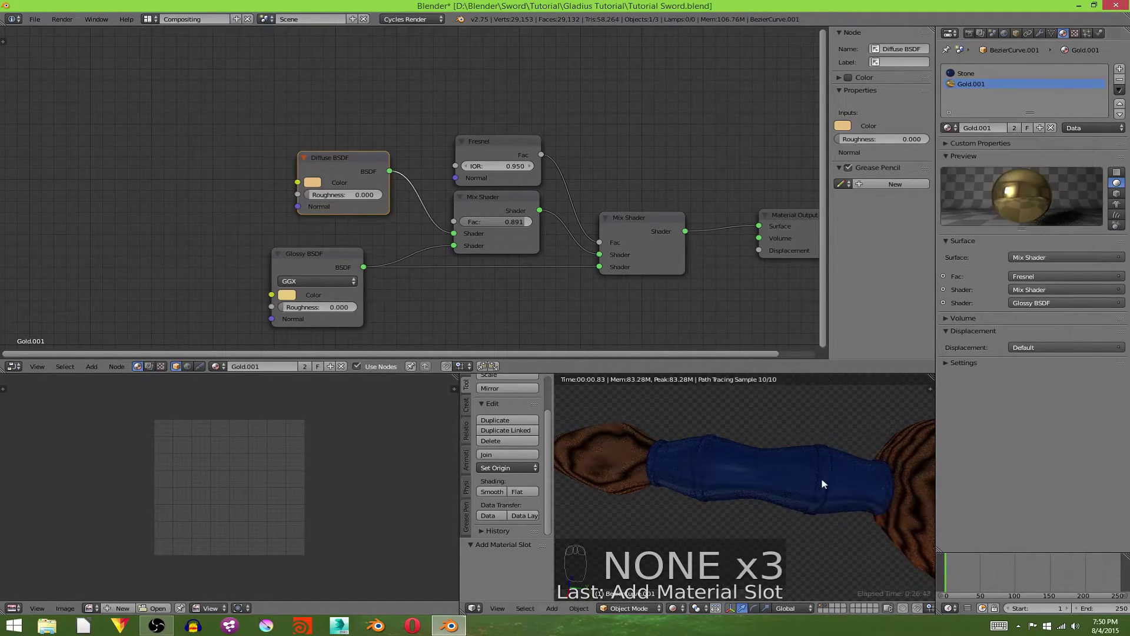
Edit the grip's mesh in solid shading, clear the selection and select face loops around the raised ring nearer the guard
left_click(673, 608)
left_click(706, 554)
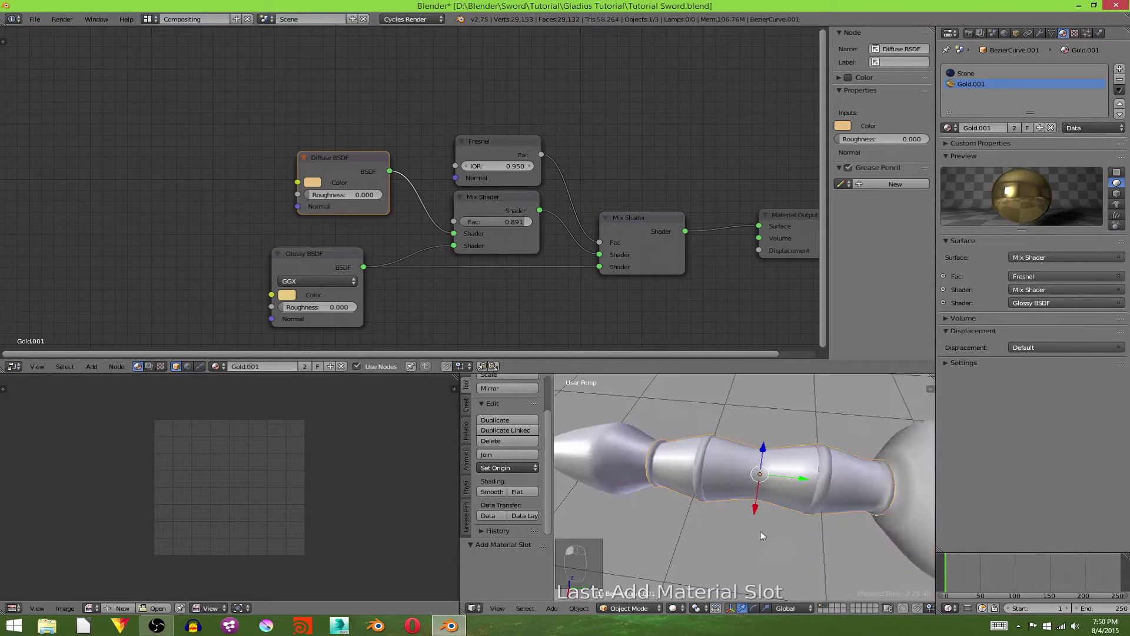
key("Tab")
key("a")
key("a")
scroll(701, 433, "up", 8)
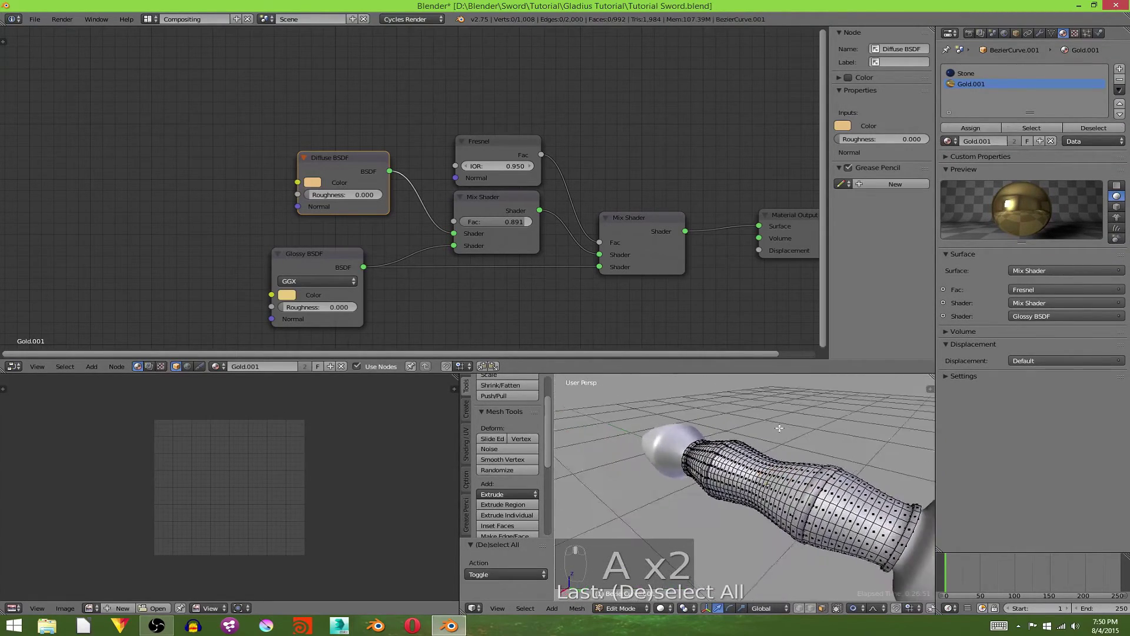
middle_click_drag(701, 433, 858, 423)
right_click(758, 460, "alt")
right_click(746, 453, "alt+shift")
right_click(730, 449, "alt+shift")
right_click(868, 429, "alt+shift")
Undo the stray lengthwise face loop selection and add the remaining loop around the raised ring nearer the guard
key("z")
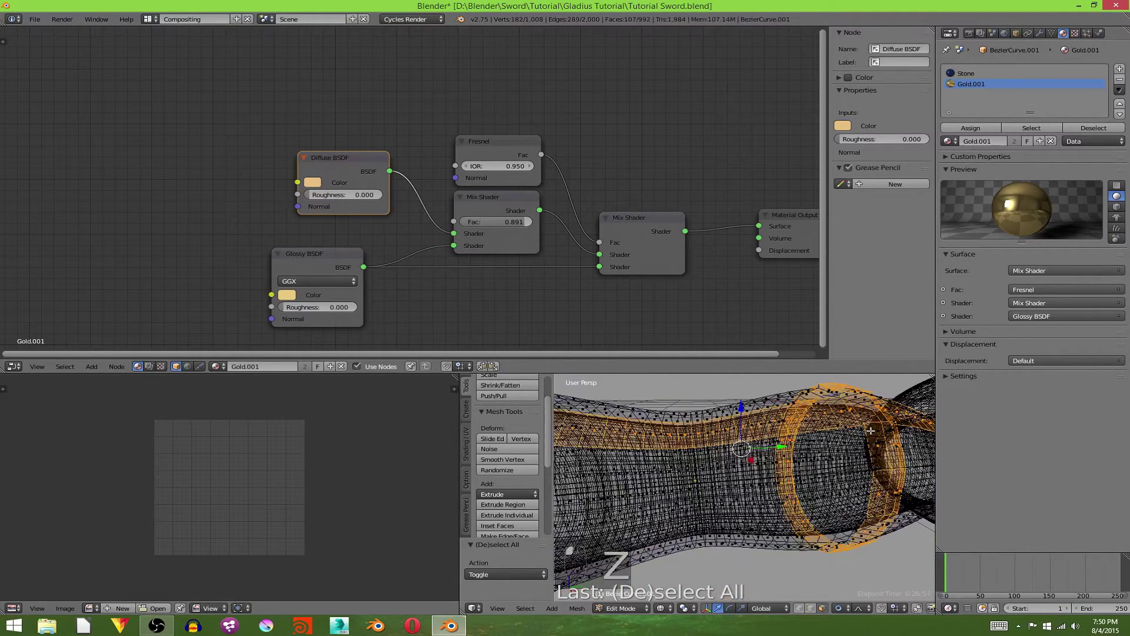
key("ctrl+z")
key("z")
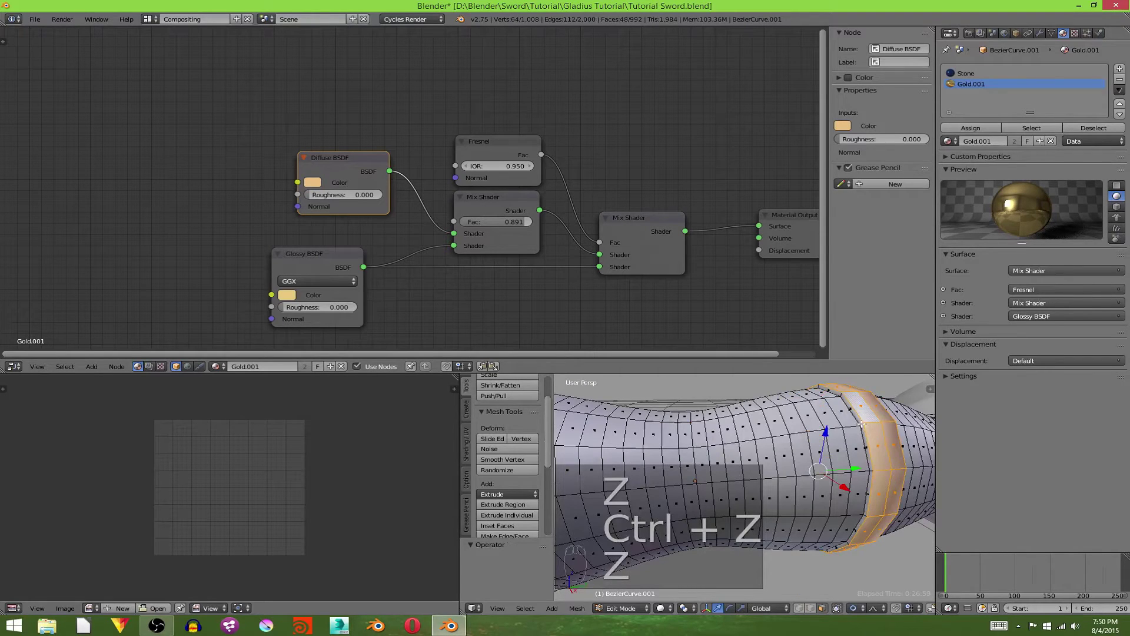
key("ctrl+z")
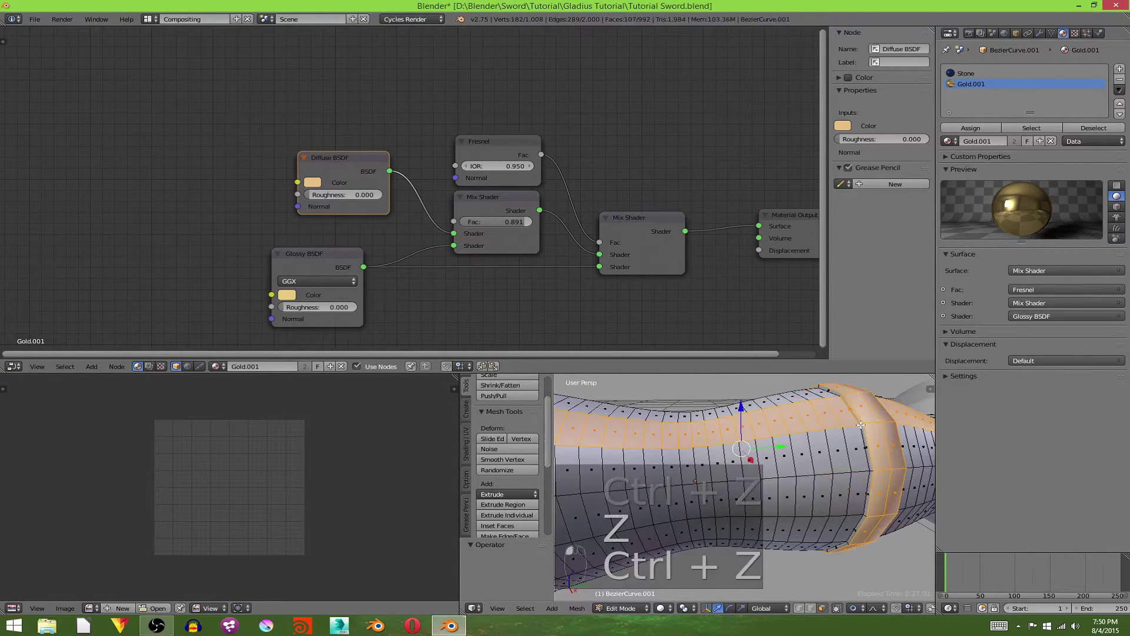
key("ctrl+z")
right_click(857, 415, "alt+shift")
Add the face loops of the grip's end rim next to the guard to the selection
scroll(856, 415, "down", 3)
middle_click_drag(856, 415, 783, 412)
middle_click_drag(871, 441, 732, 443, "shift")
scroll(749, 453, "up", 4)
right_click(729, 451, "alt+shift")
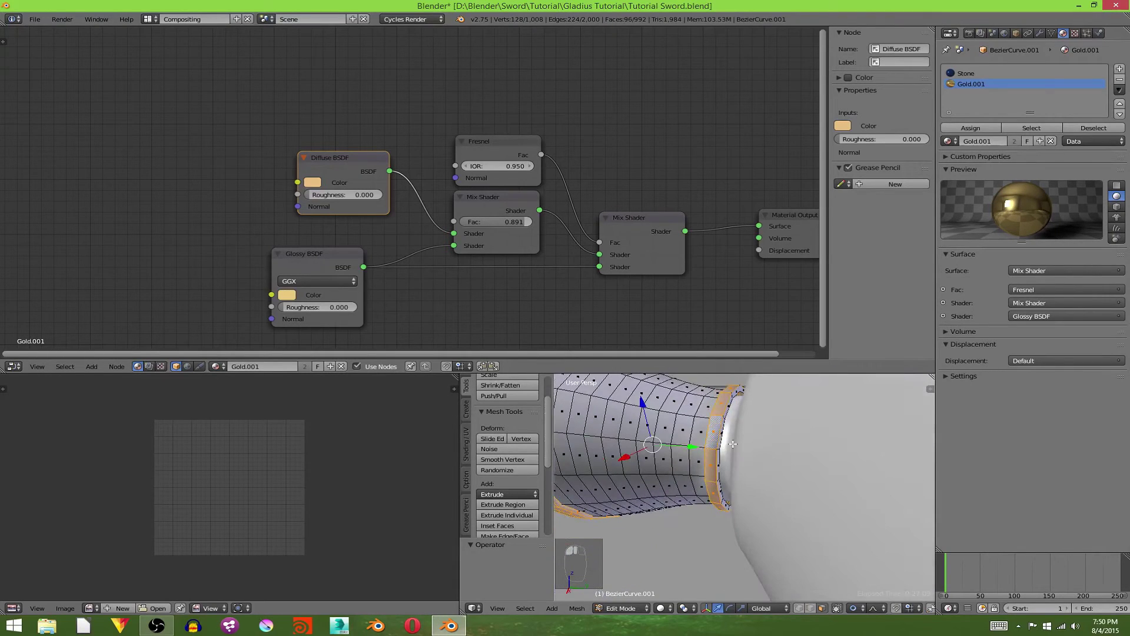
right_click(718, 449, "alt+shift")
Add the face loops of the raised ring nearer the pommel to the selection, undoing the lengthwise loop picked by mistake
scroll(718, 448, "down", 3)
middle_click_drag(568, 433, 784, 433, "shift")
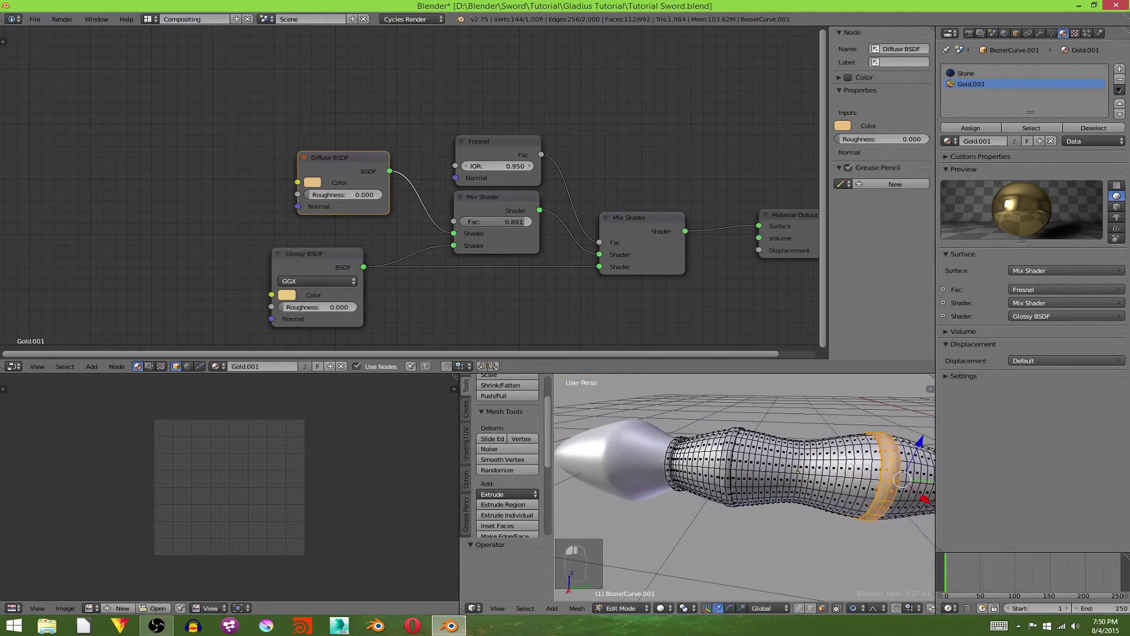
scroll(784, 430, "up", 3)
right_click(721, 415, "alt+shift")
right_click(720, 432, "alt+shift")
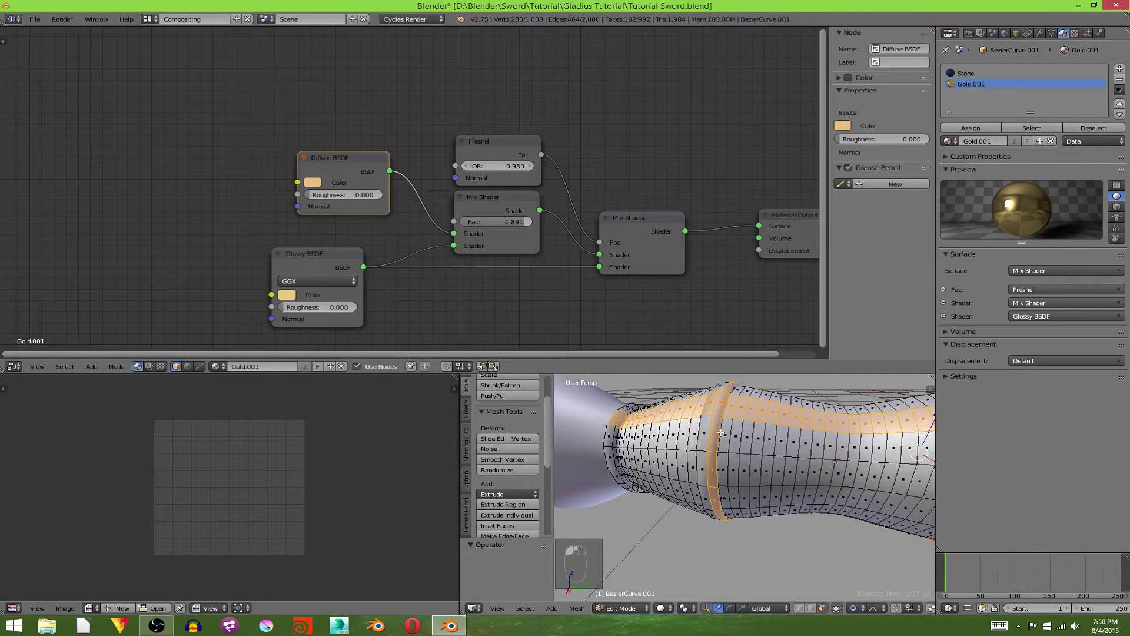
key("ctrl+z")
middle_click_drag(716, 428, 764, 476)
scroll(764, 423, "up", 2)
right_click(752, 410, "alt+shift")
right_click(770, 433, "alt+shift")
Add the face loops of the grip's end rim next to the pommel to the selection
scroll(770, 434, "down", 3)
middle_click_drag(769, 433, 861, 495)
scroll(654, 439, "up", 3)
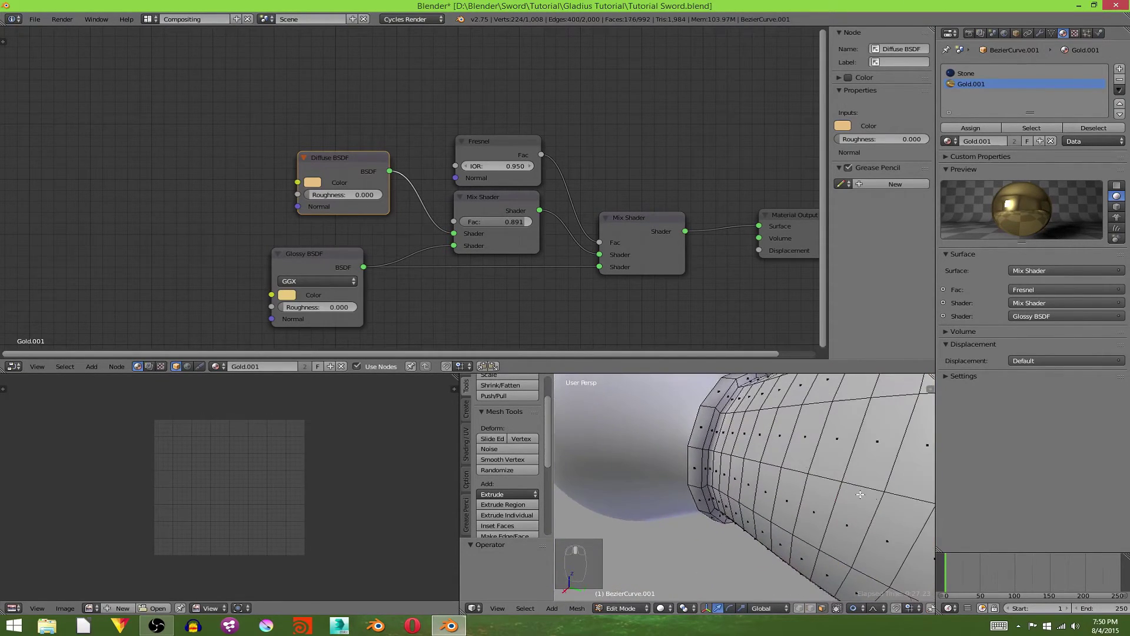
right_click(717, 410, "alt+shift")
right_click(710, 408, "alt+shift")
middle_click_drag(711, 426, 570, 478)
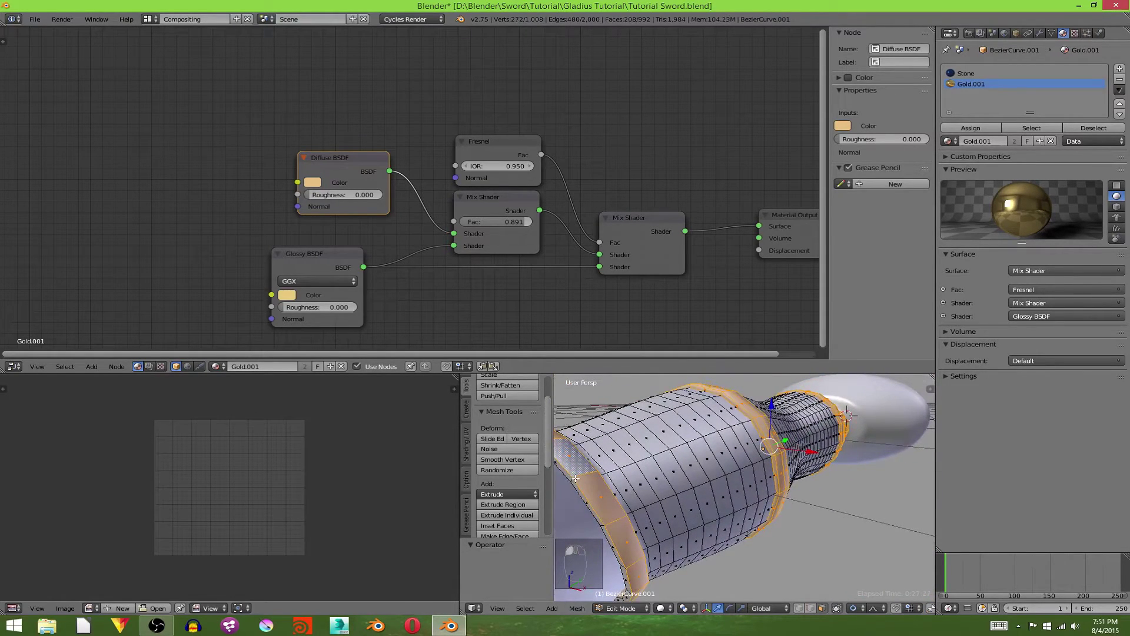
right_click(571, 480, "alt+shift")
Assign the Gold.001 material to the selected ring and rim faces and return to Object Mode
left_click(970, 127)
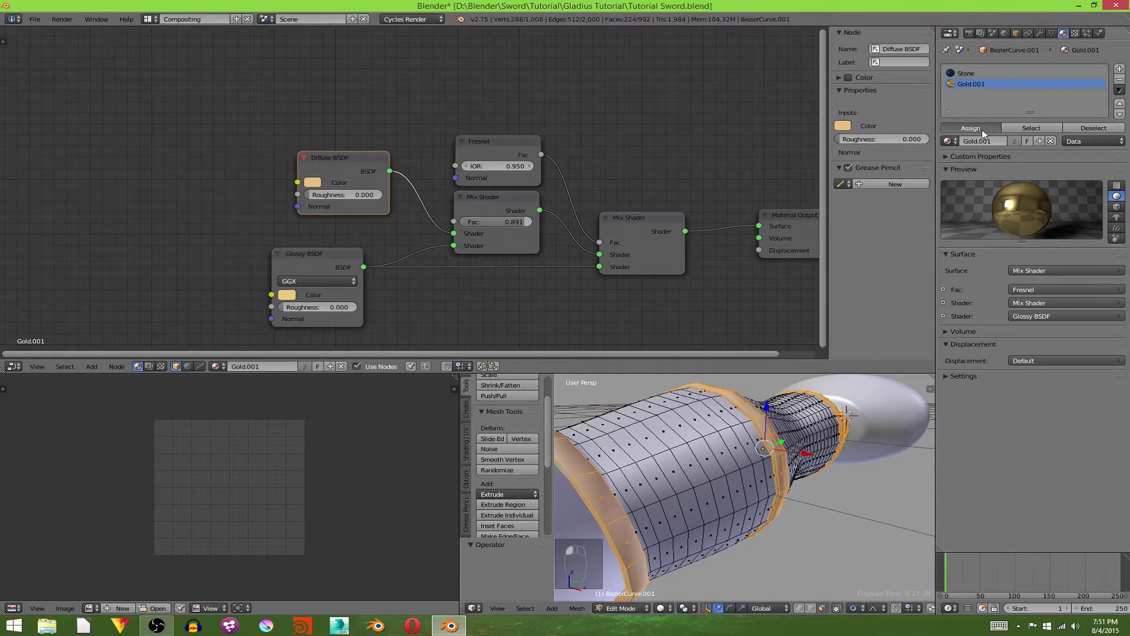
scroll(798, 545, "down", 2)
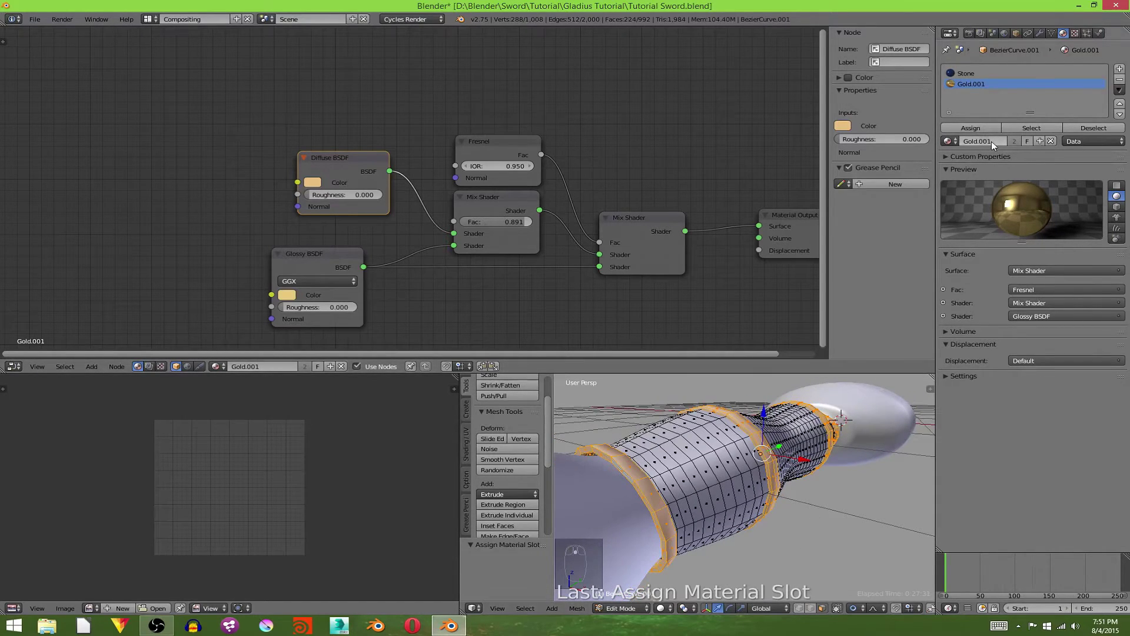
key("Tab")
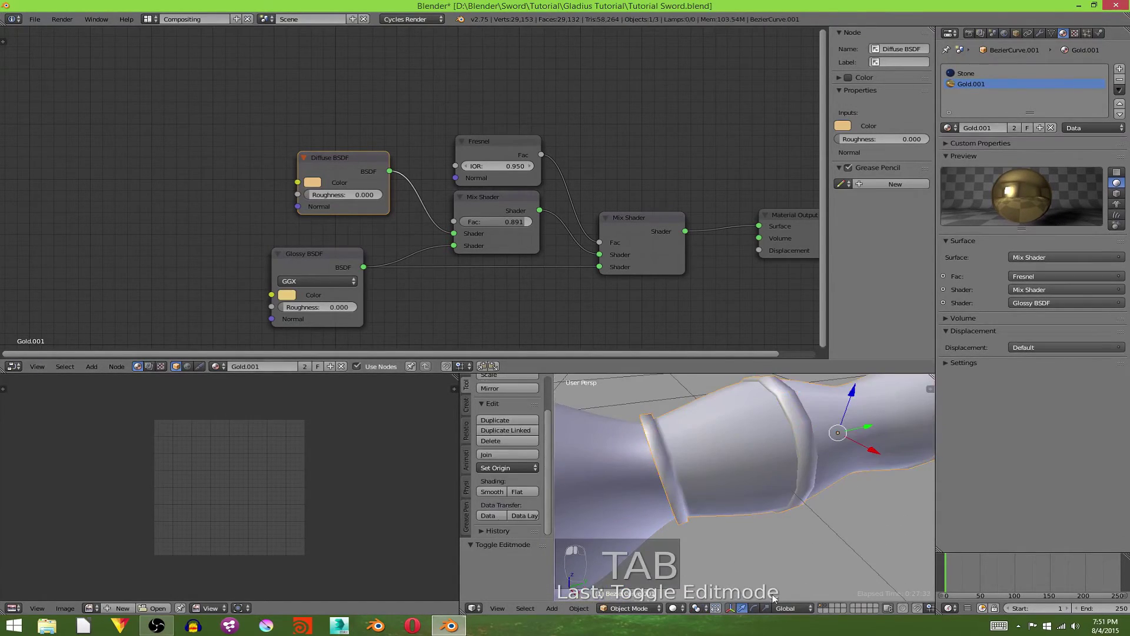
Examine the sword's materials in rendered shading up close and from the top view, and return to solid shading
left_click(683, 609)
left_click(685, 541)
middle_click_drag(799, 478, 815, 504)
scroll(743, 479, "down", 4)
key("KP_7")
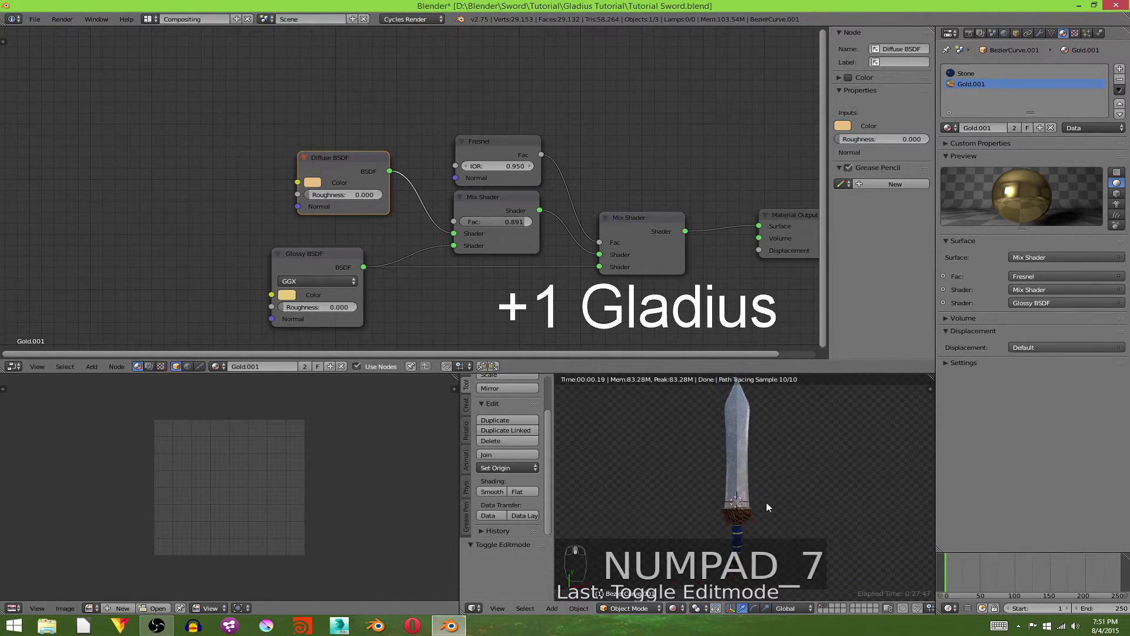
left_click(672, 608)
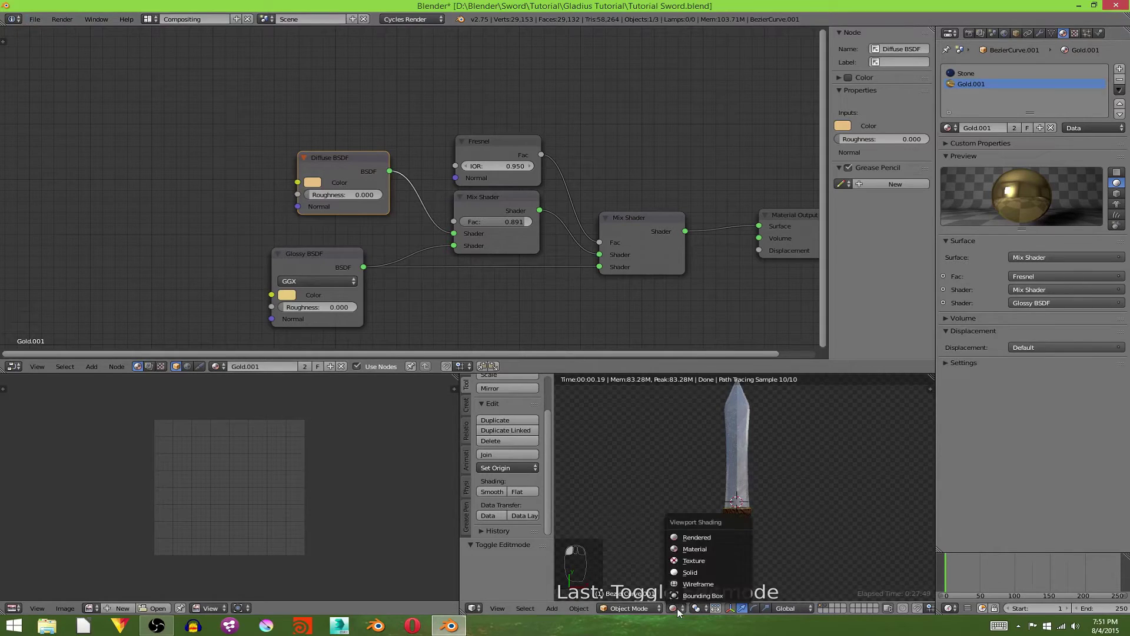
left_click(686, 574)
Set the render samples to 100 in the scene's sampling settings
left_click(971, 33)
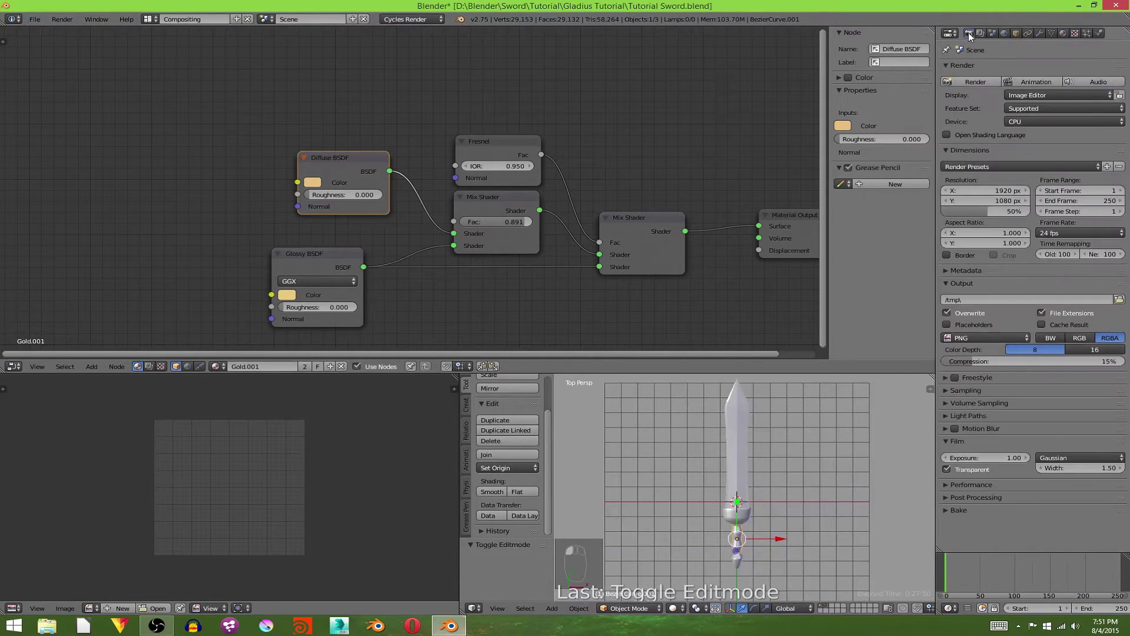
left_click(991, 441)
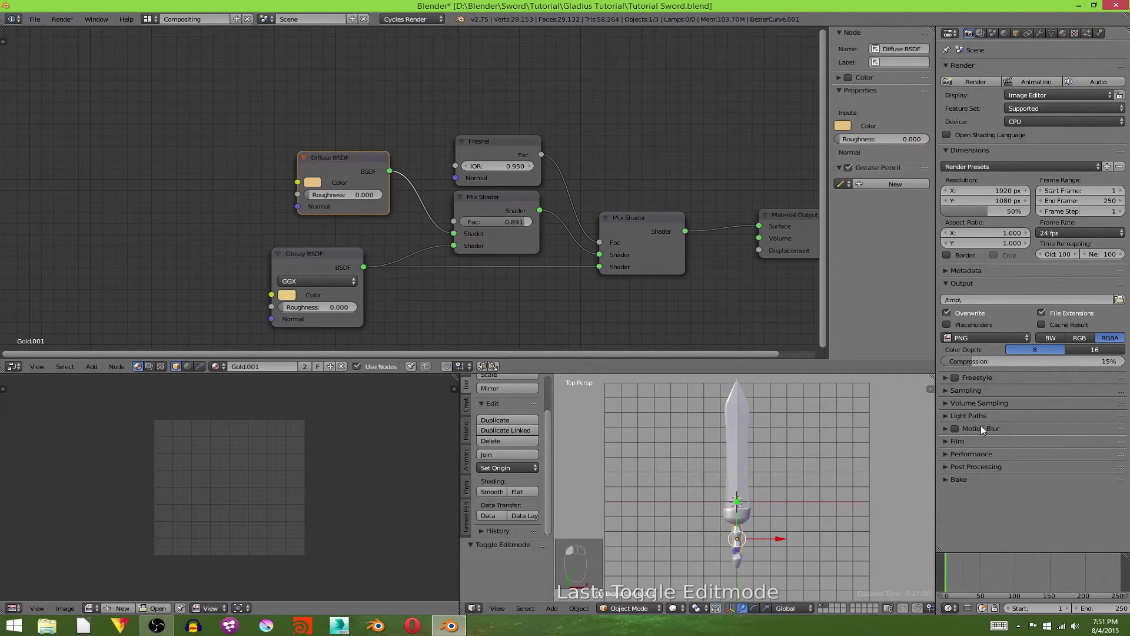
left_click(986, 390)
left_click(1079, 442)
type("100")
key("Return")
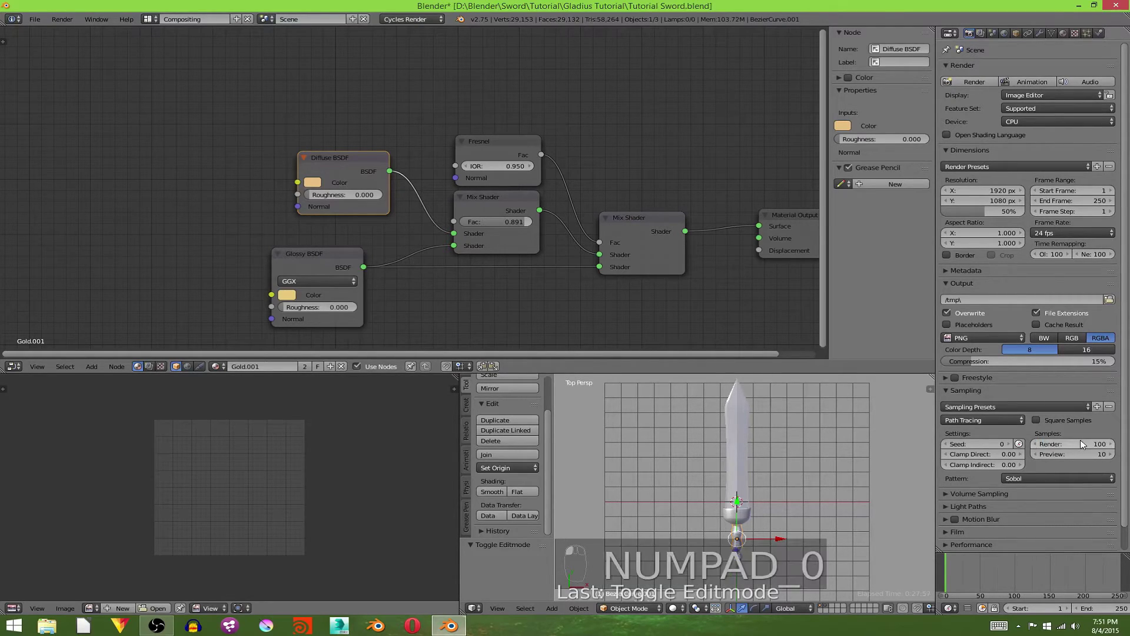
left_click(959, 390)
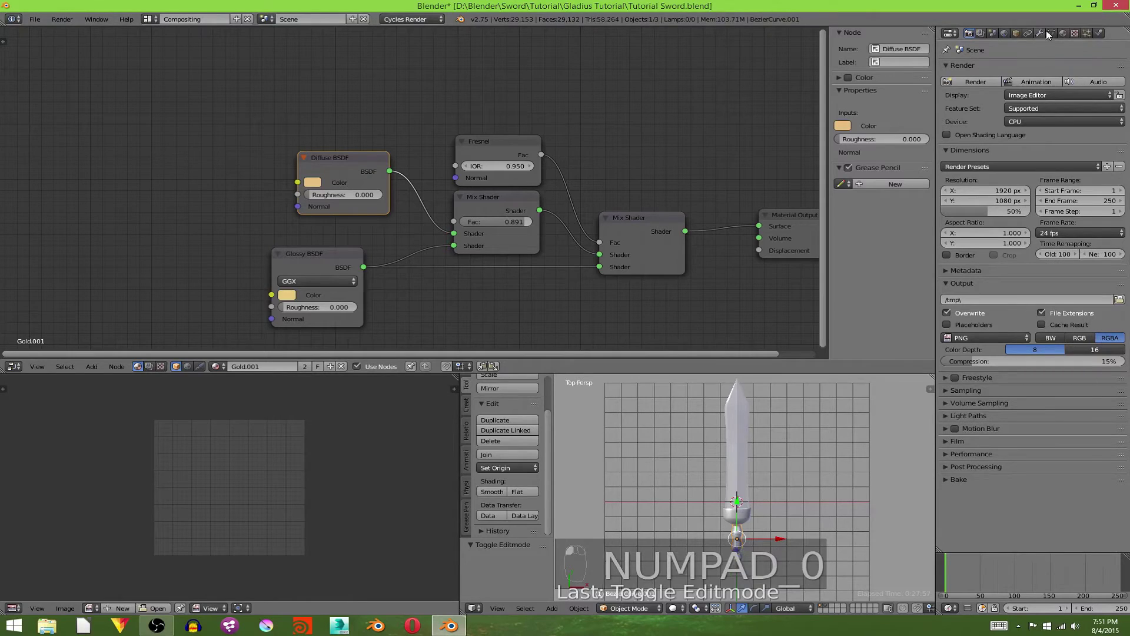
Look over the scene settings and try to render the image
left_click(983, 33)
left_click(993, 33)
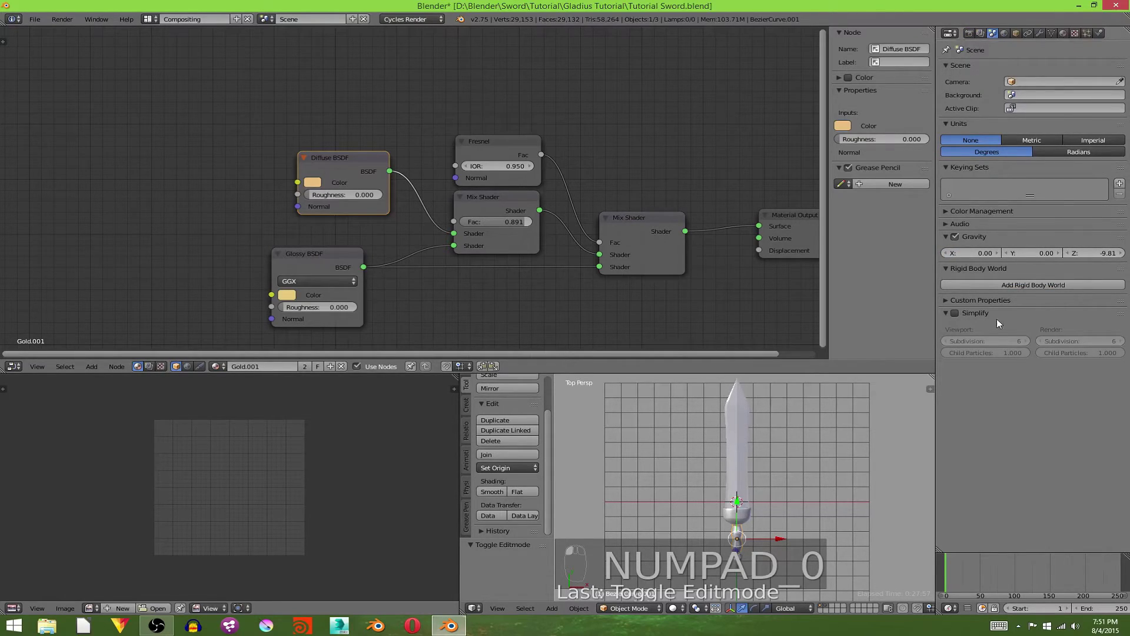
left_click(974, 316)
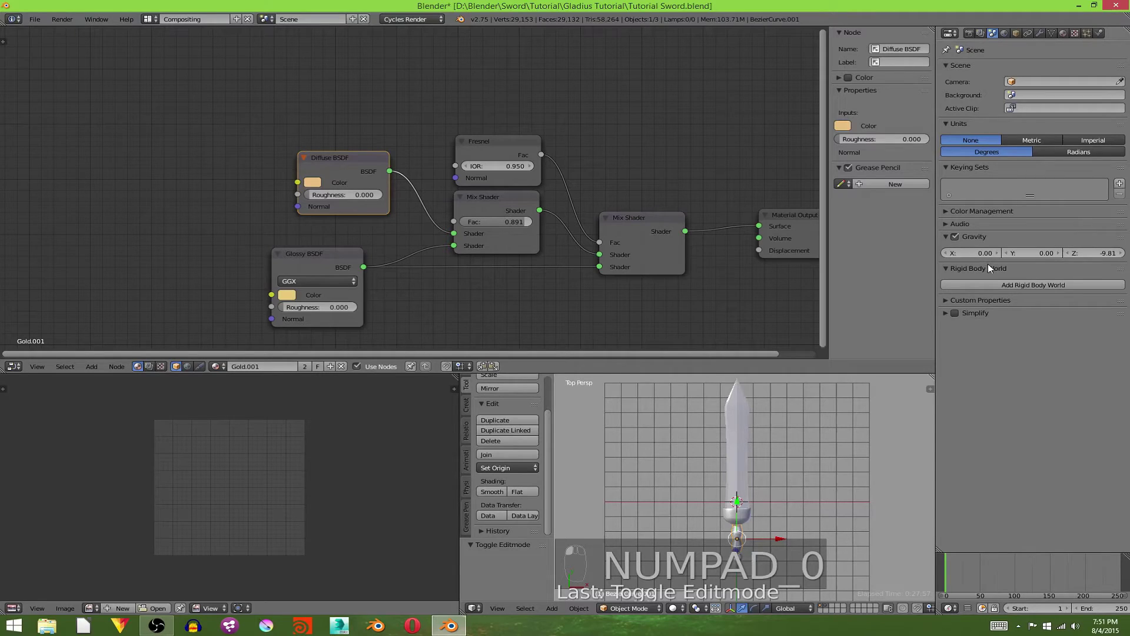
left_click(70, 19)
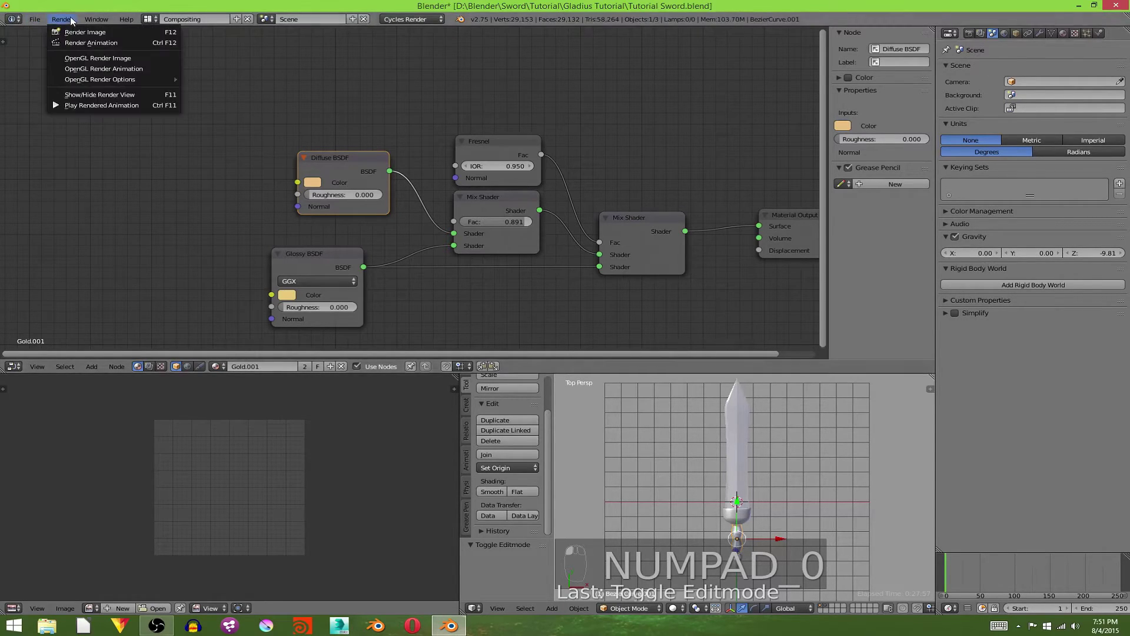
left_click(78, 33)
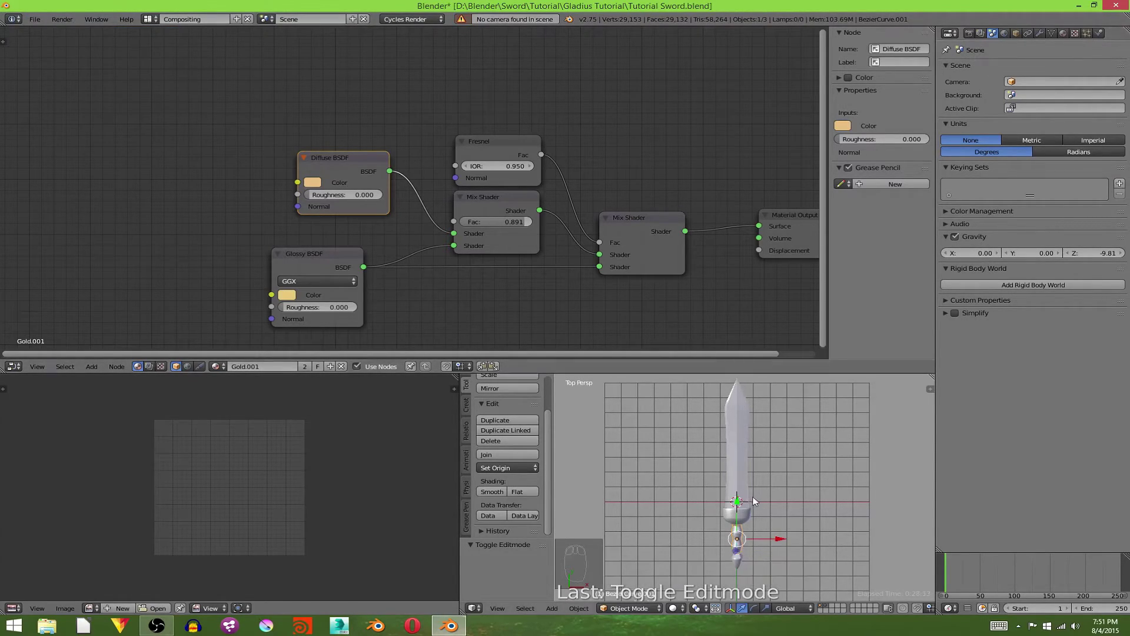
Add a camera to the scene and align it to the top view of the sword
scroll(754, 501, "down", 2)
key("shift+a")
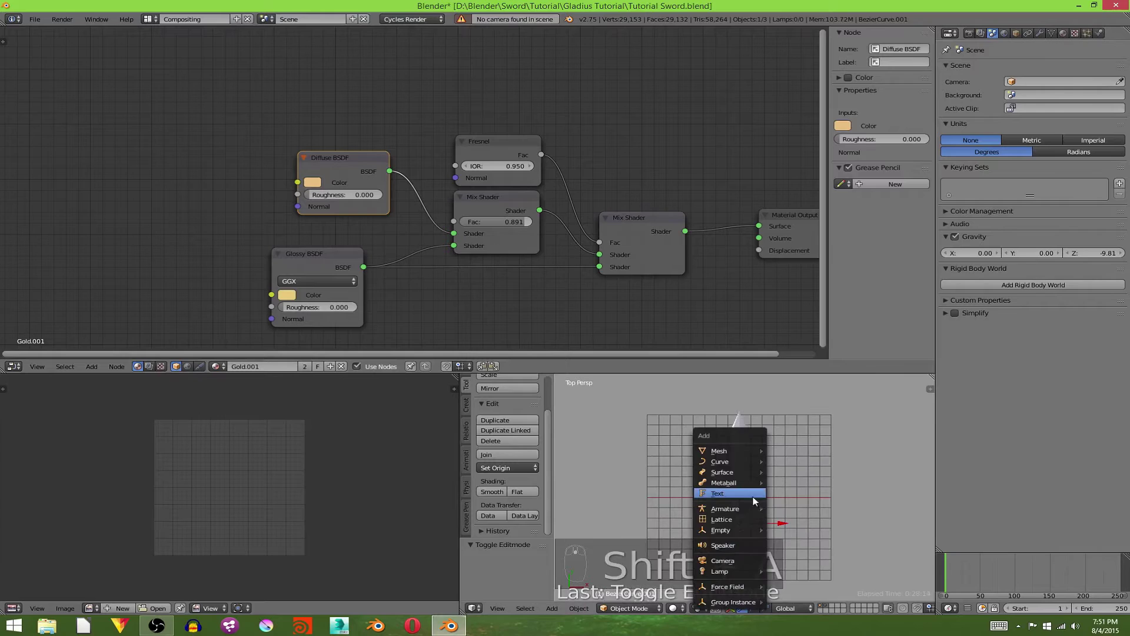
left_click(736, 560)
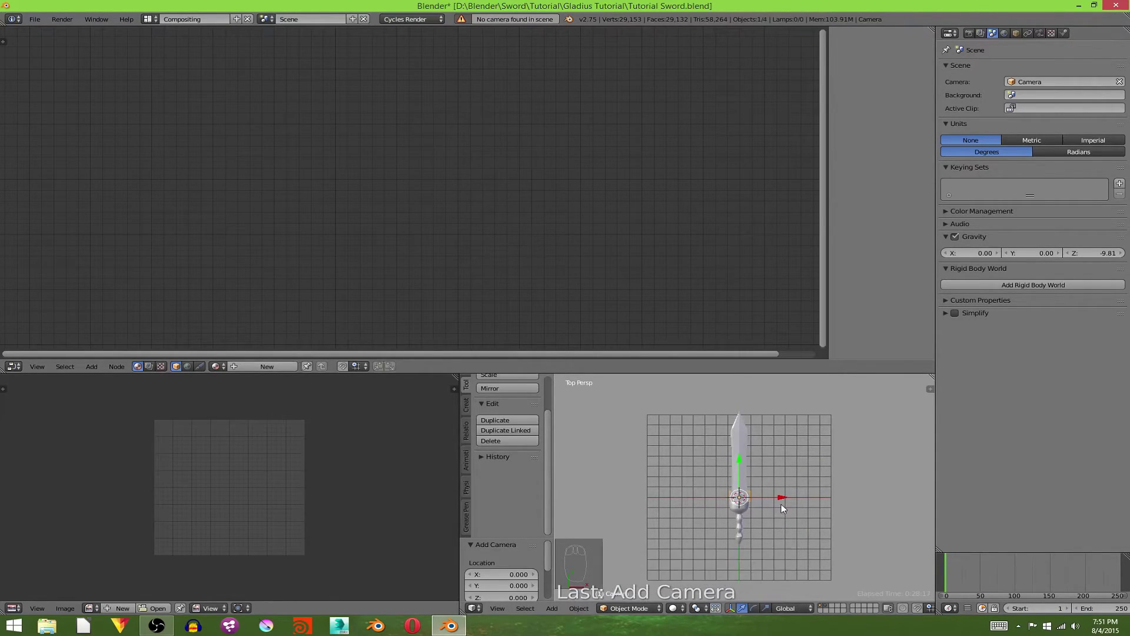
middle_click_drag(781, 504, 767, 521, "shift")
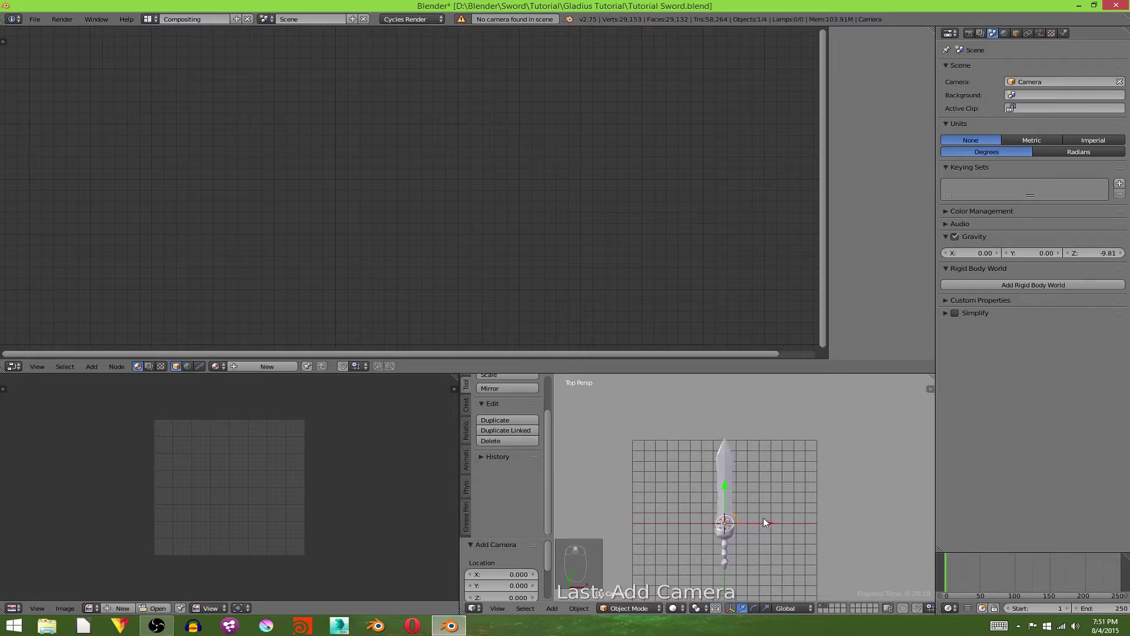
key("KP_5")
key("KP_5")
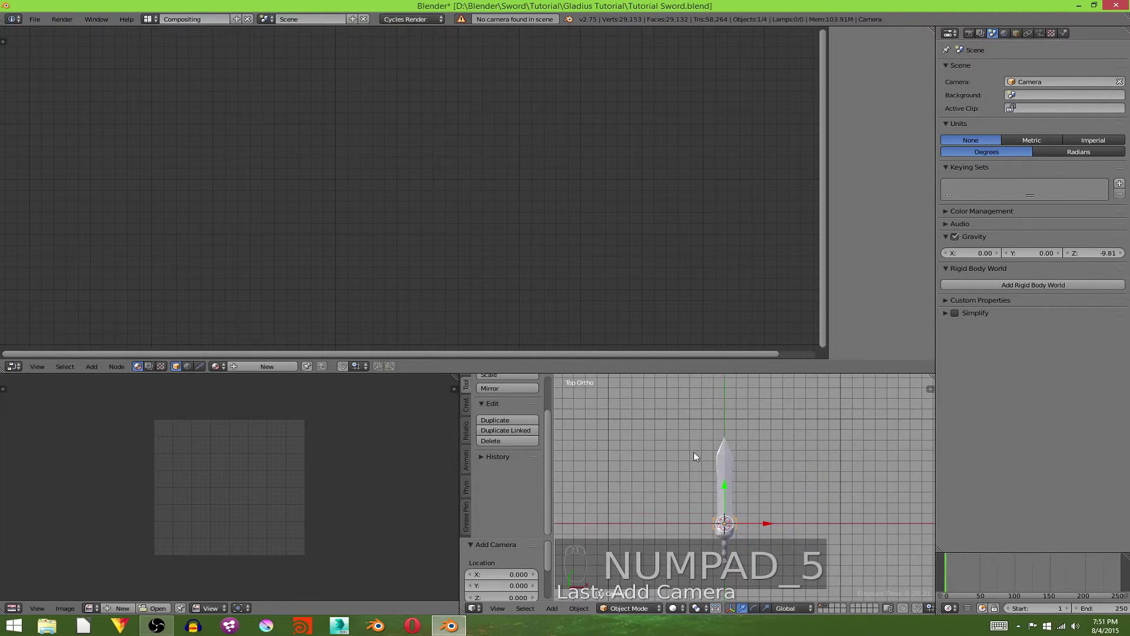
key("ctrl+alt+KP_0")
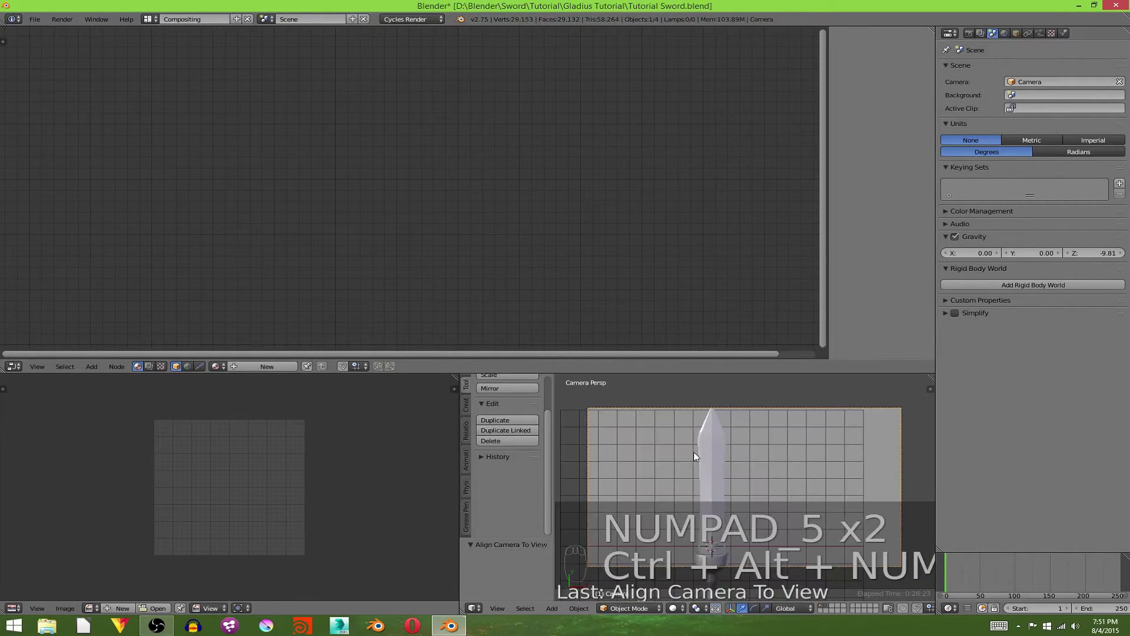
Move the camera sideways and back along its local Z axis until the whole sword is centred in frame, and deselect everything
key("g")
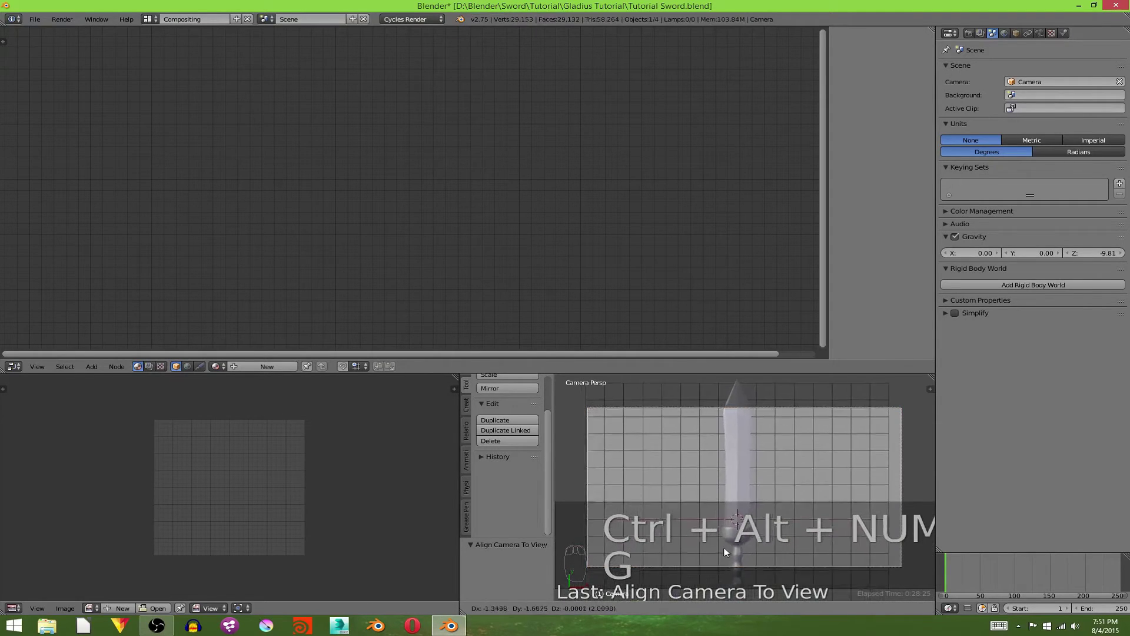
left_click(803, 456)
key("g")
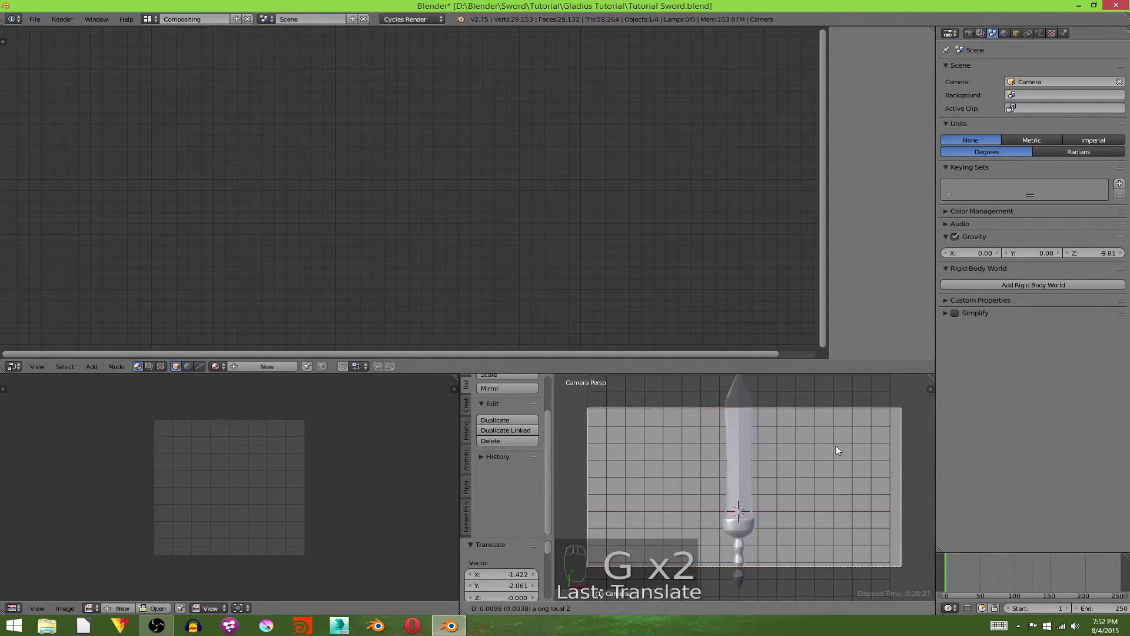
key("g")
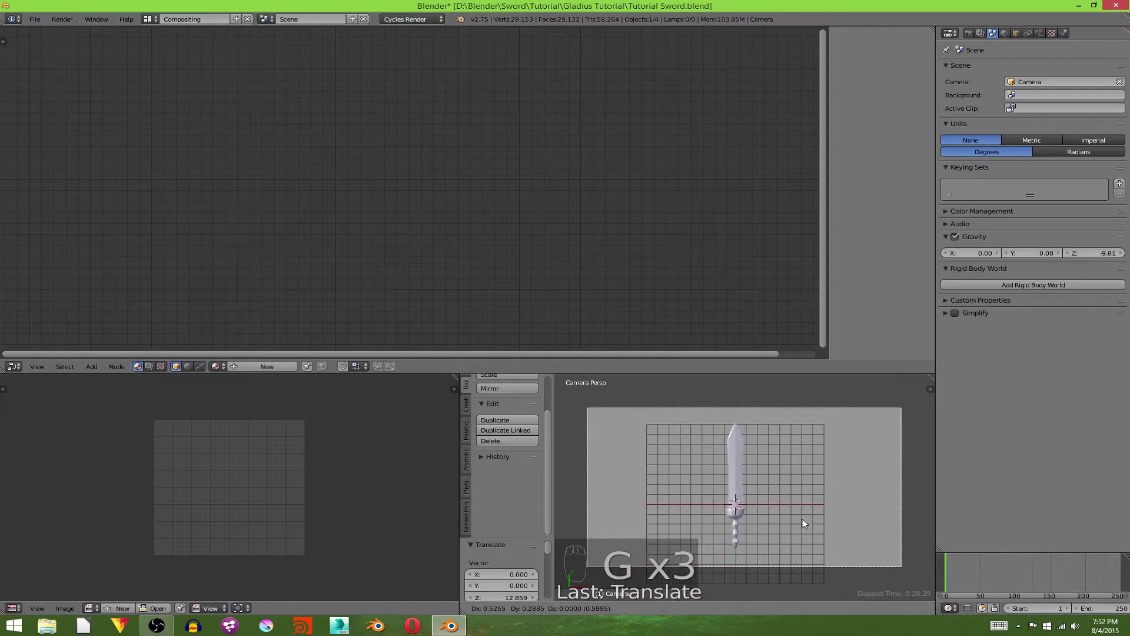
left_click(803, 518)
key("a")
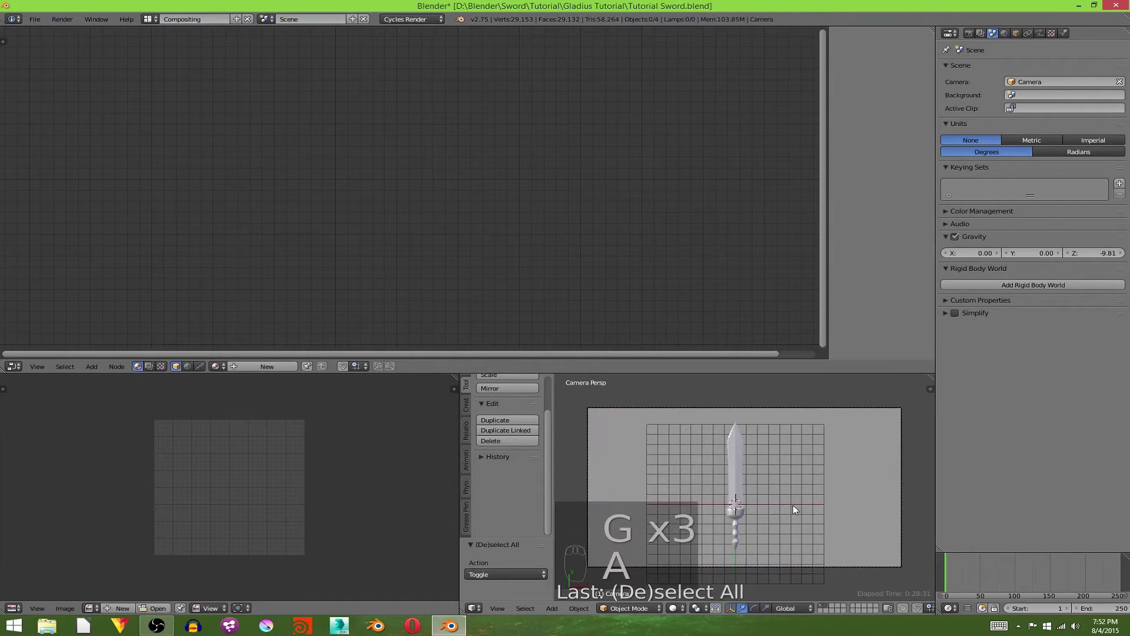
Render the image through the new camera and inspect the sword in the render result
left_click(62, 19)
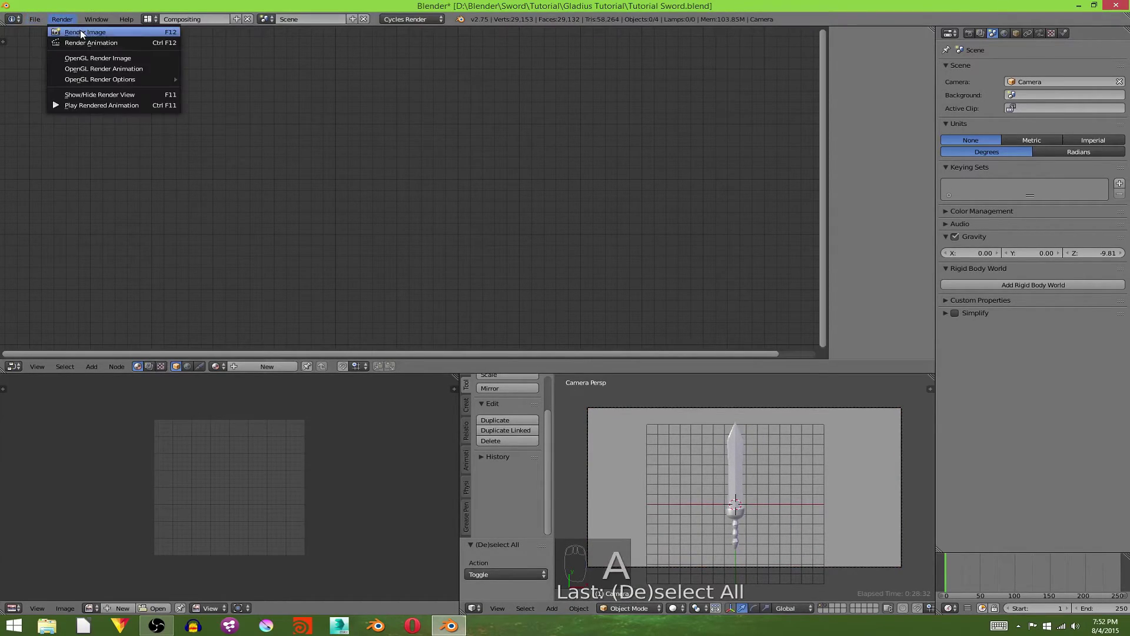
left_click(76, 30)
scroll(281, 475, "up", 5)
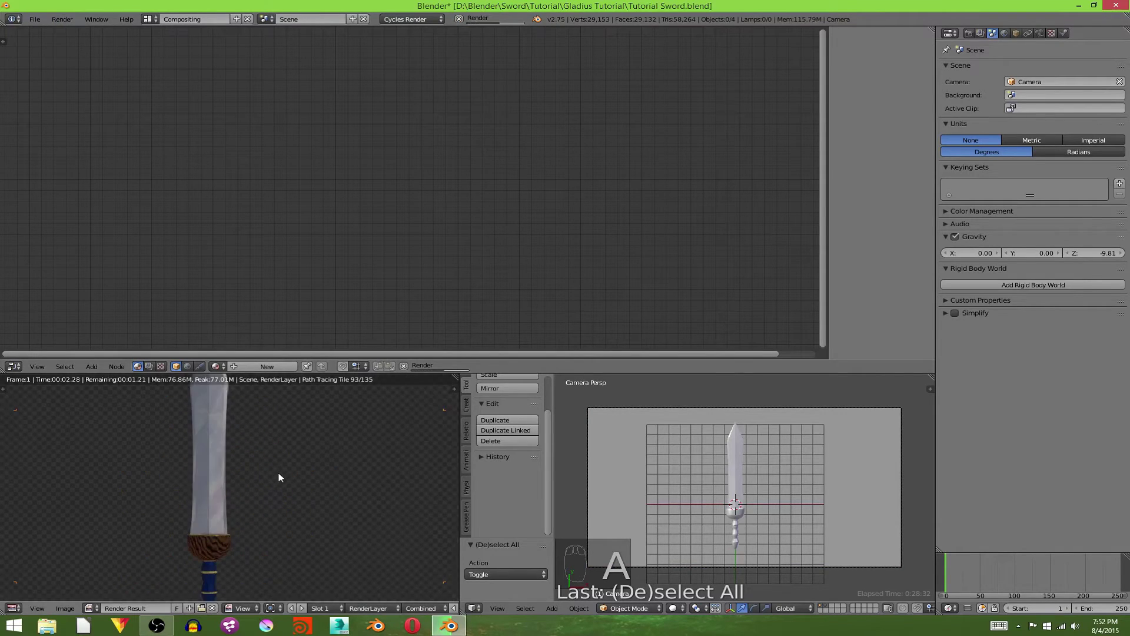
middle_click_drag(279, 477, 308, 468)
scroll(307, 468, "down", 3)
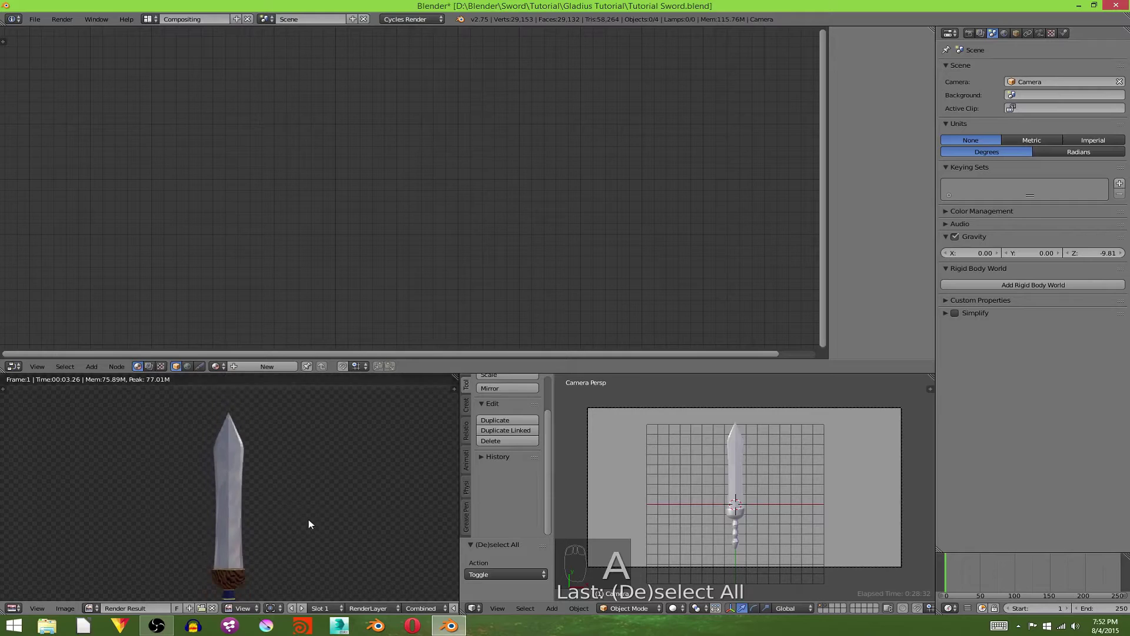
Switch the node editor to compositing, enable nodes, and move the Render Layers node away from the Composite node
left_click(246, 368)
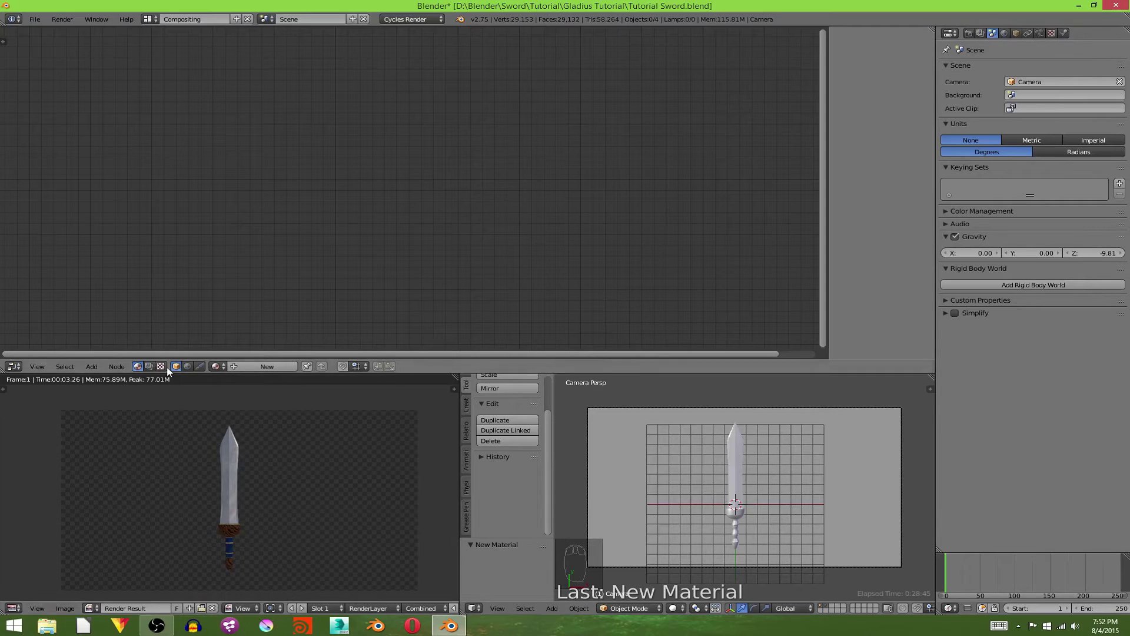
left_click(148, 367)
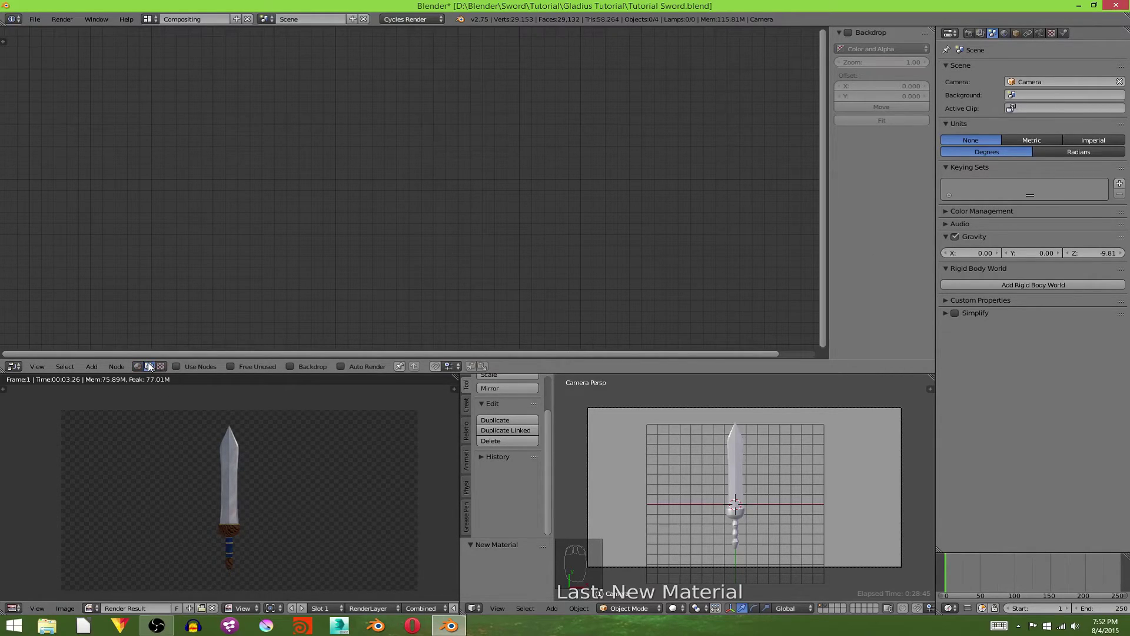
left_click(176, 366)
left_click_drag(376, 135, 272, 93)
Add an Alpha Over node on the link between the Render Layers and Composite nodes
key("shift+a")
left_click(400, 152)
type("add")
key("BackSpace")
key("BackSpace")
type("lp")
key("Return")
left_click(390, 120)
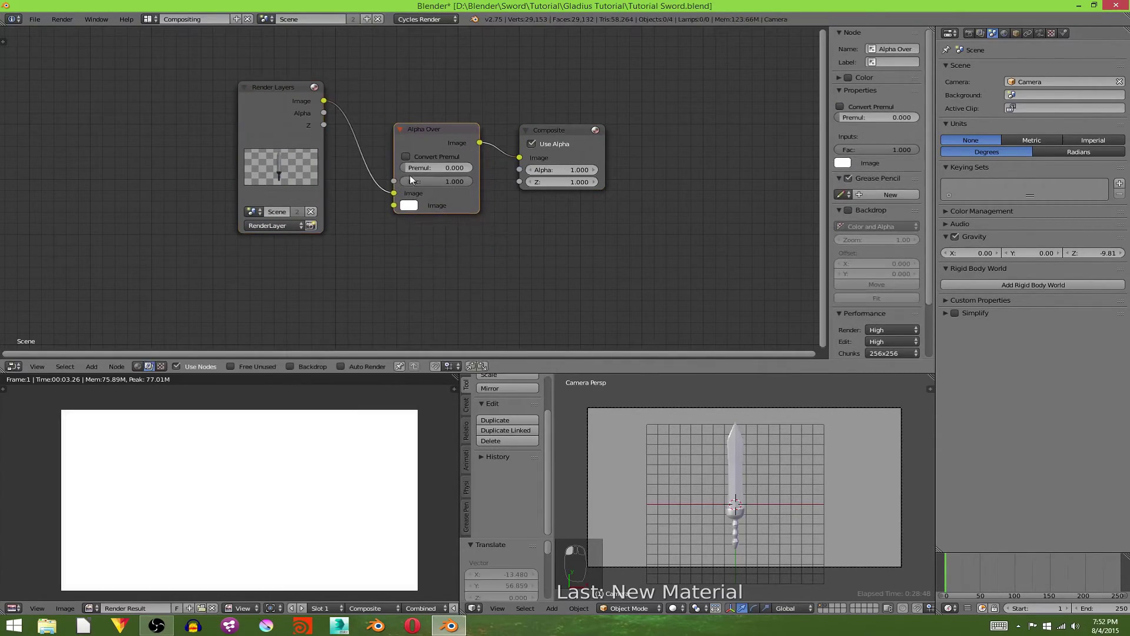
Connect the render image to Alpha Over's second image input and set the first input's background colour to light grey
left_click(410, 194)
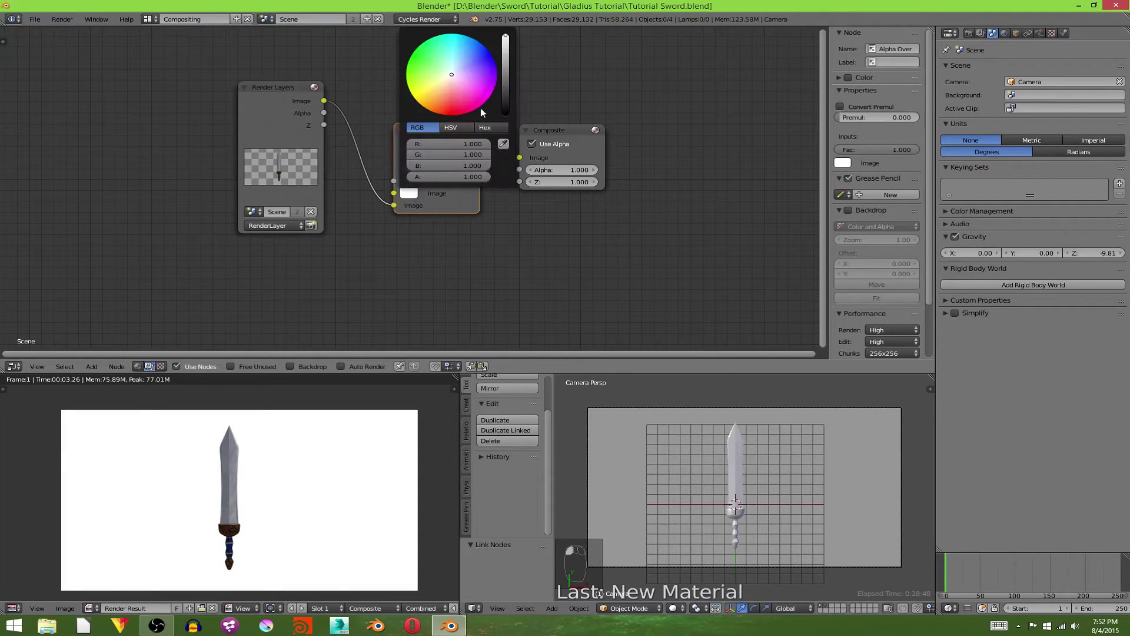
left_click_drag(507, 66, 505, 52)
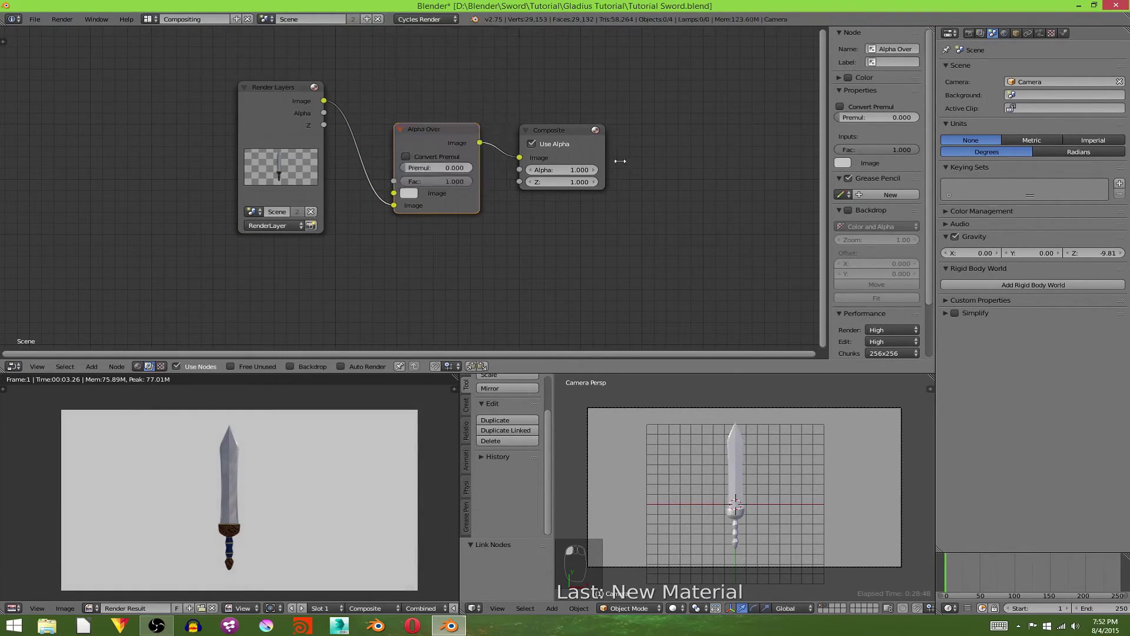
middle_click_drag(631, 262, 619, 222)
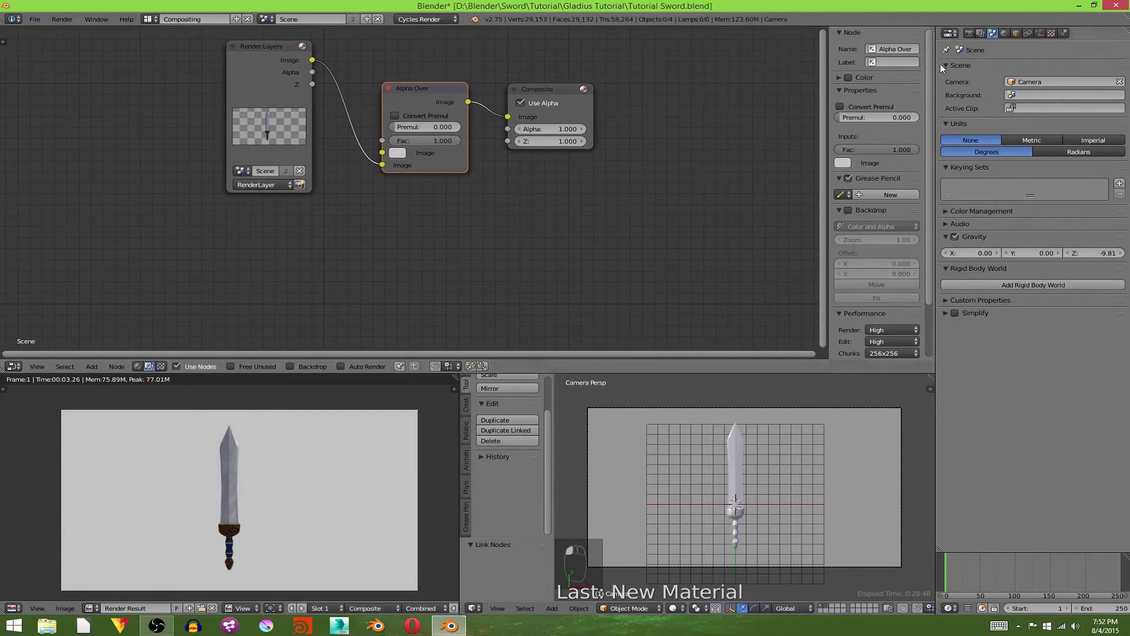
Set the world background strength to 3 and preview the sword in rendered shading
left_click(1004, 33)
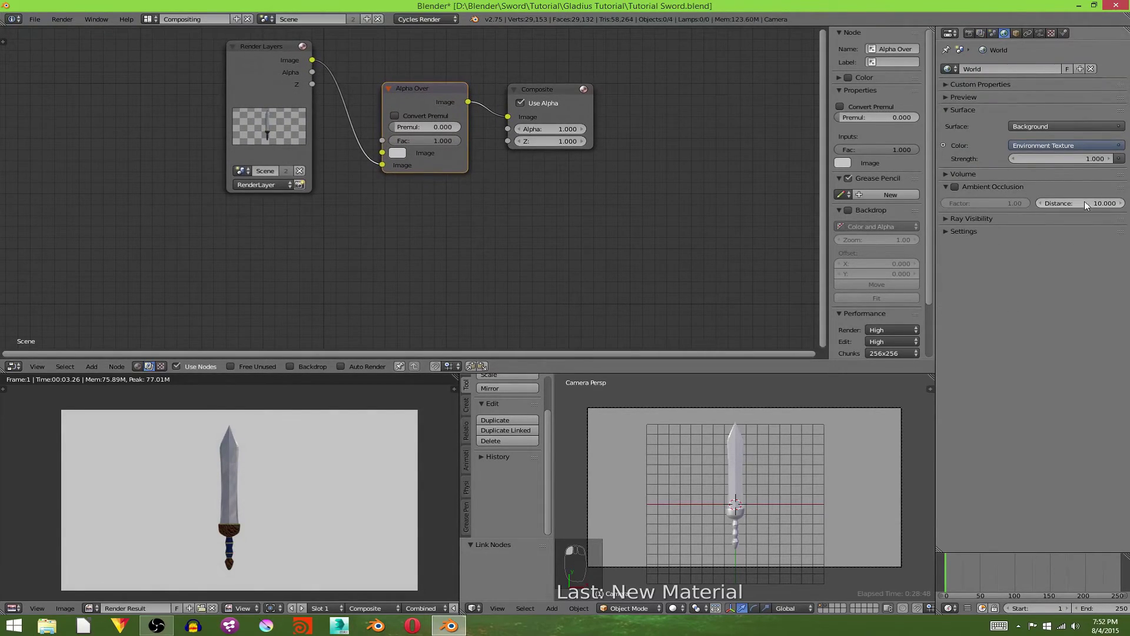
left_click(1067, 158)
type("3")
key("Return")
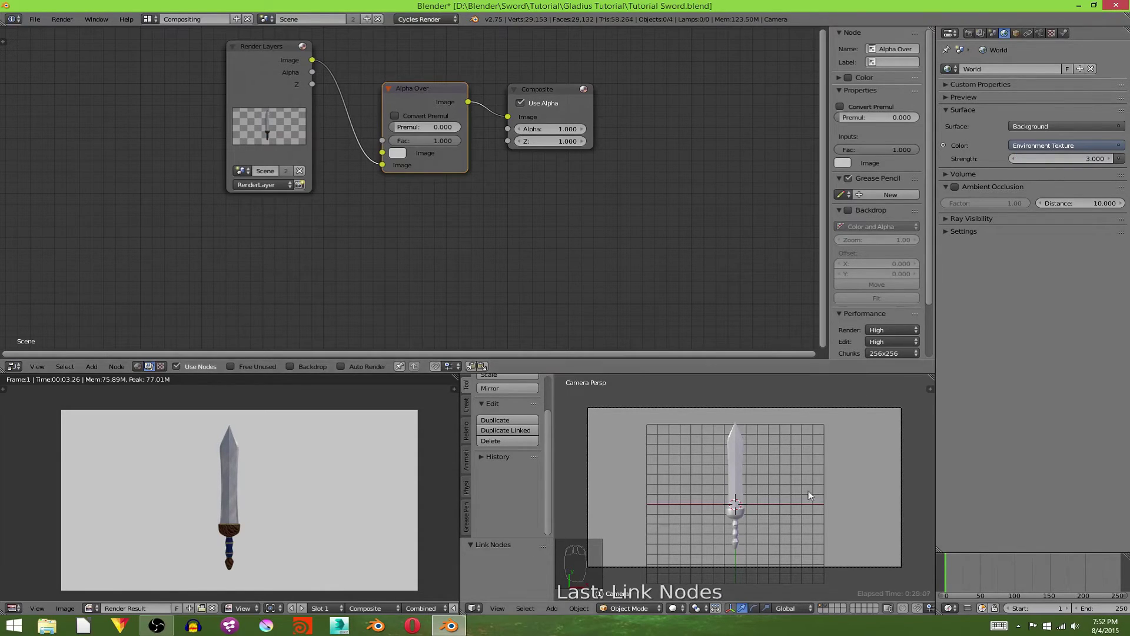
left_click(677, 609)
left_click(706, 536)
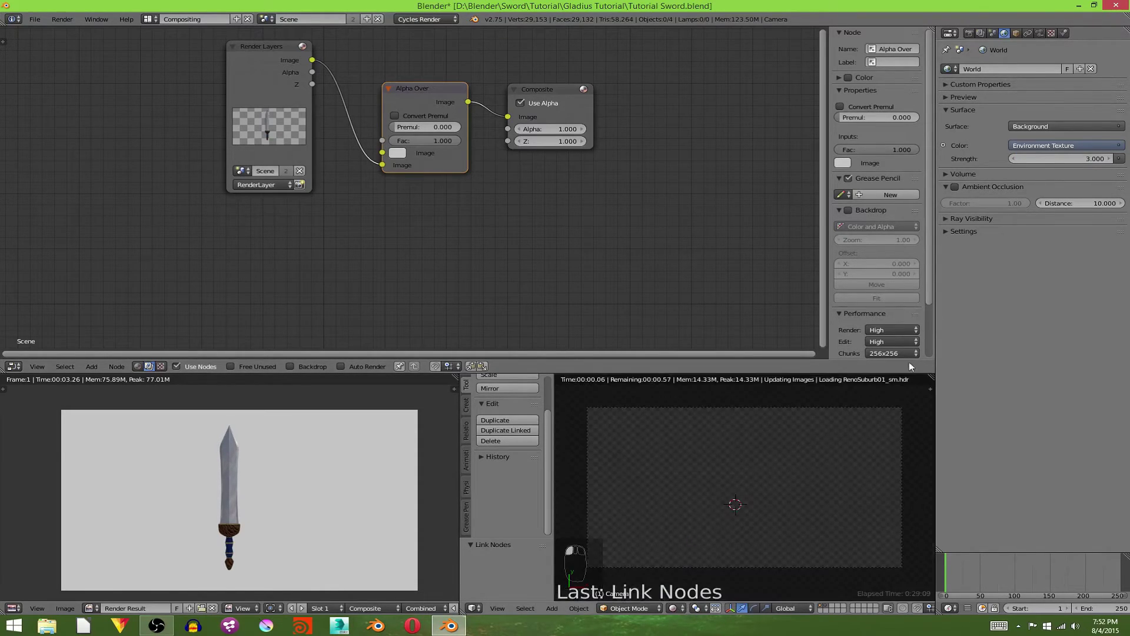
Compare a much higher world background strength with values of 2 and 3 in the rendered preview
left_click_drag(1057, 161, 1094, 161)
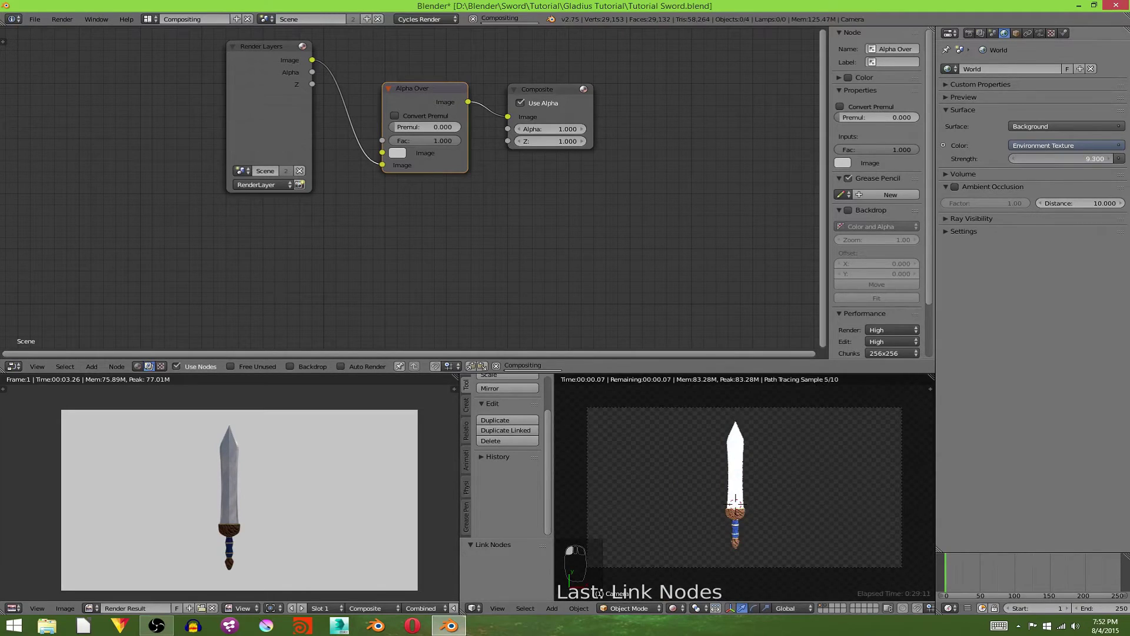
left_click(1057, 162)
type("2")
key("Return")
left_click(1058, 161)
type("3")
key("Return")
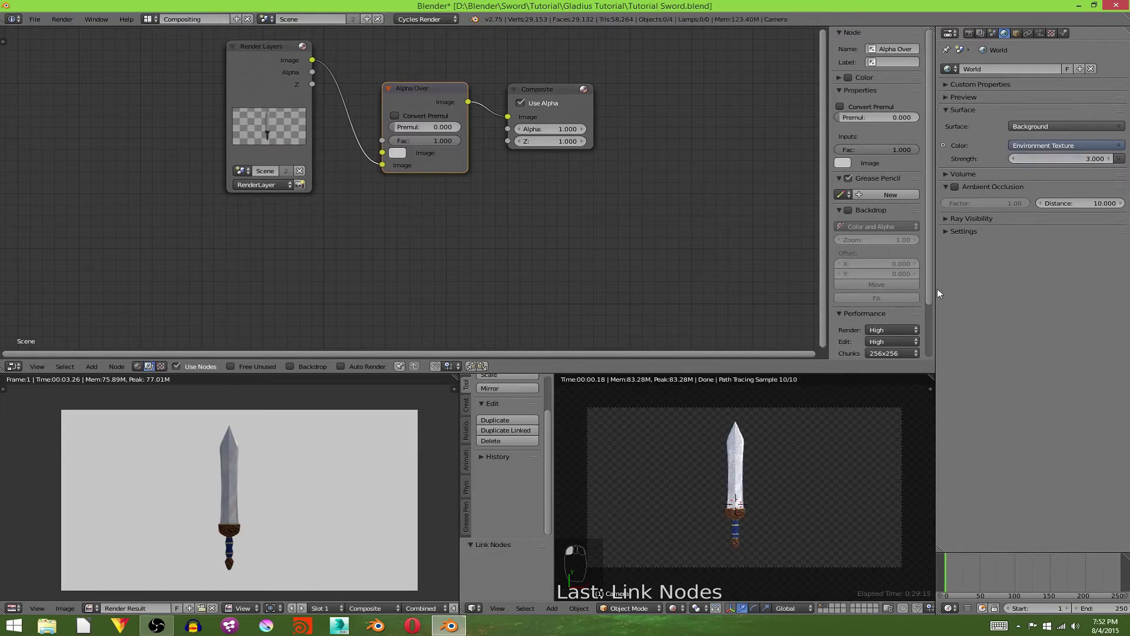
Set the world background strength to 2
left_click(1048, 149)
left_click(1052, 161)
type("2")
key("Return")
Return the viewport to solid shading and render the image again with the brighter environment
left_click(683, 608)
left_click(686, 576)
left_click(62, 19)
left_click(76, 32)
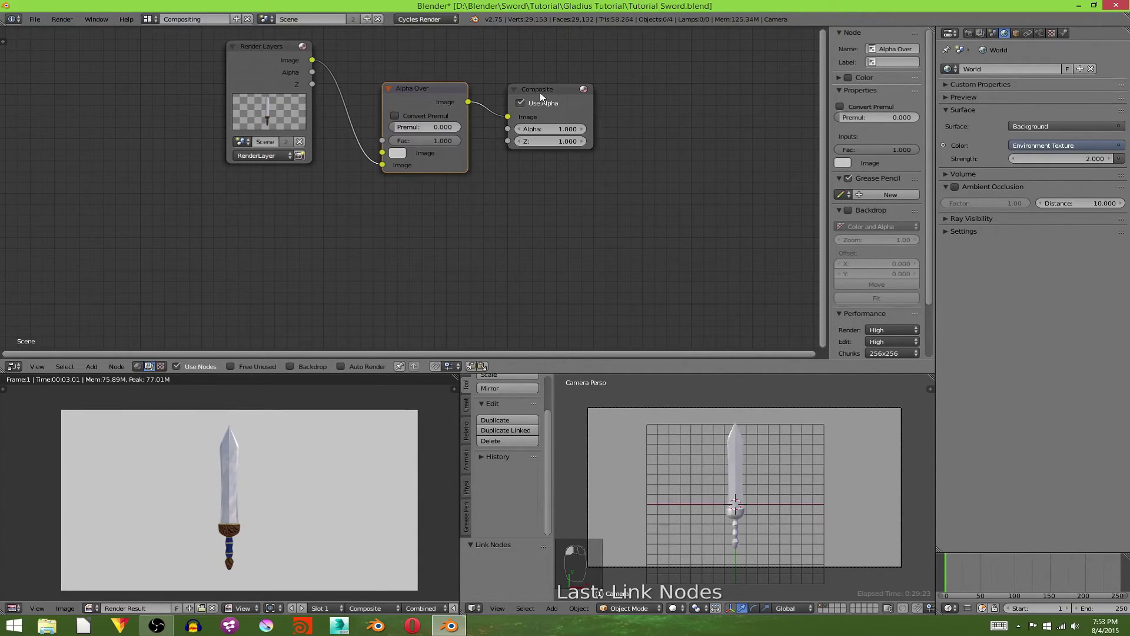
Move the Render Layers node farther from Alpha Over and set the scene's colour management view to Film
left_click_drag(240, 61, 177, 78)
left_click(992, 33)
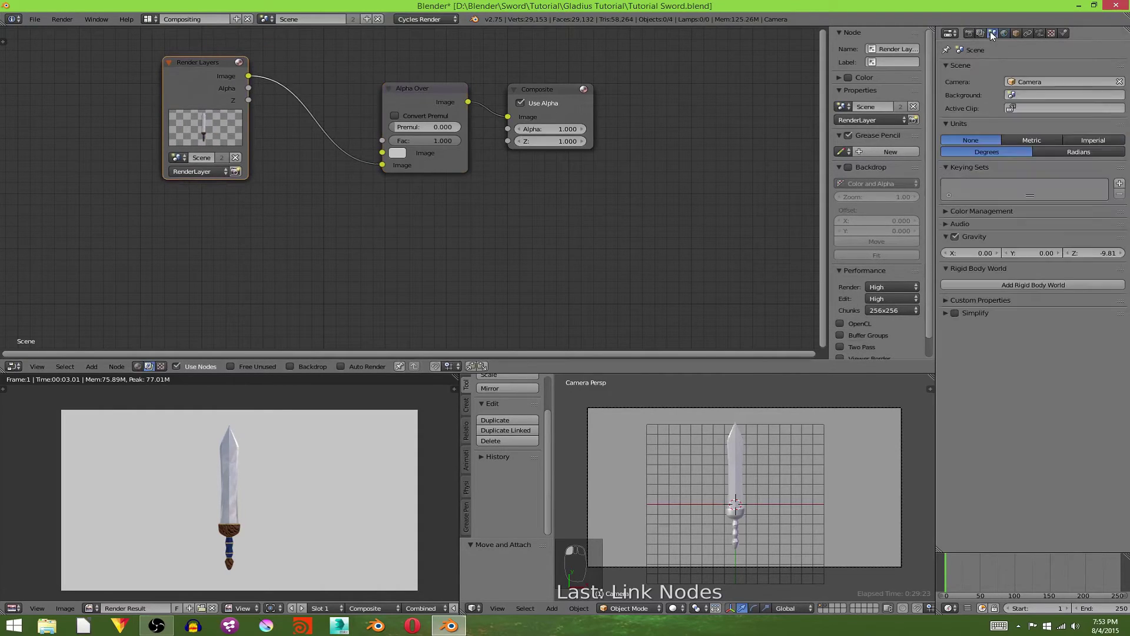
left_click(988, 211)
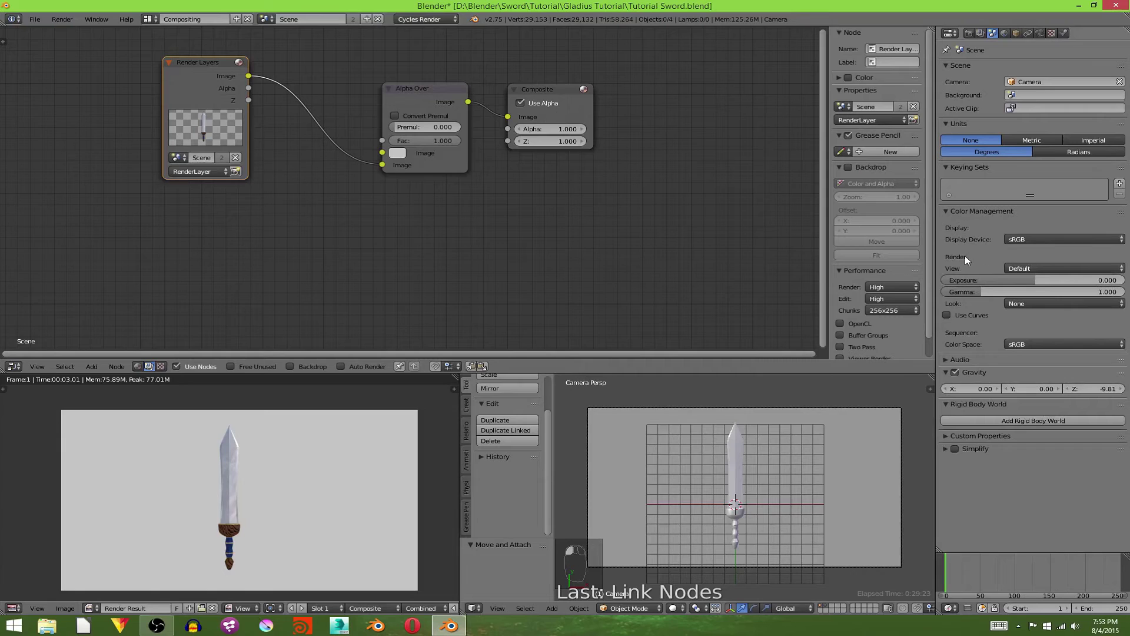
left_click(1008, 268)
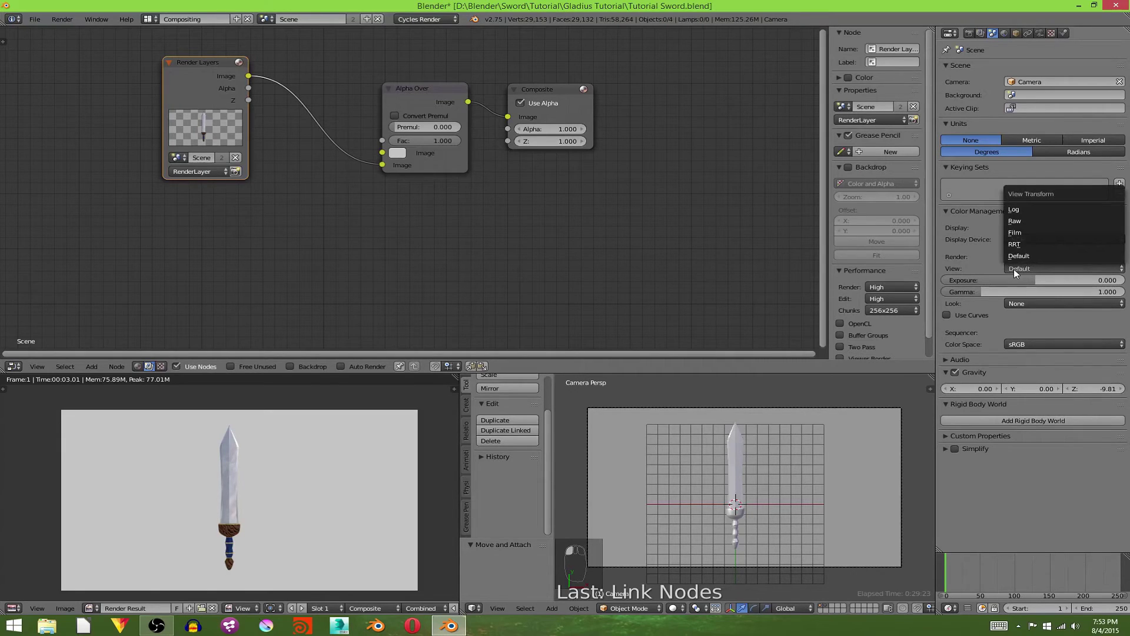
left_click(1025, 232)
Compare film looks on the render result, choose Kodak DSCS 3155, and inspect the sword up close
left_click(1057, 304)
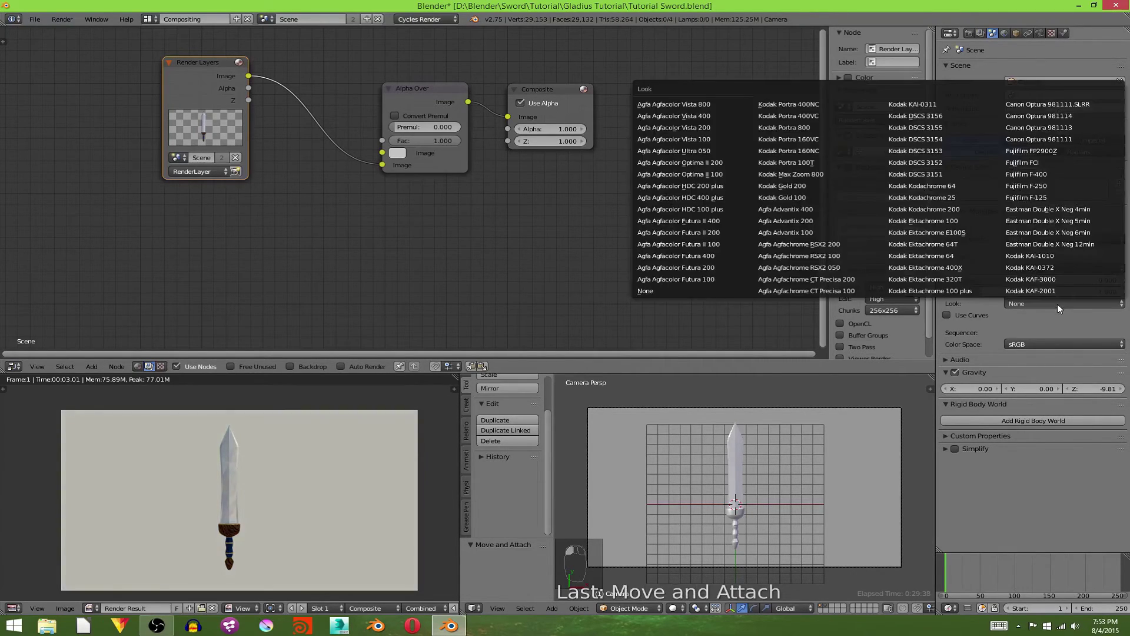
left_click(719, 108)
scroll(1069, 303, "down", 2, "ctrl")
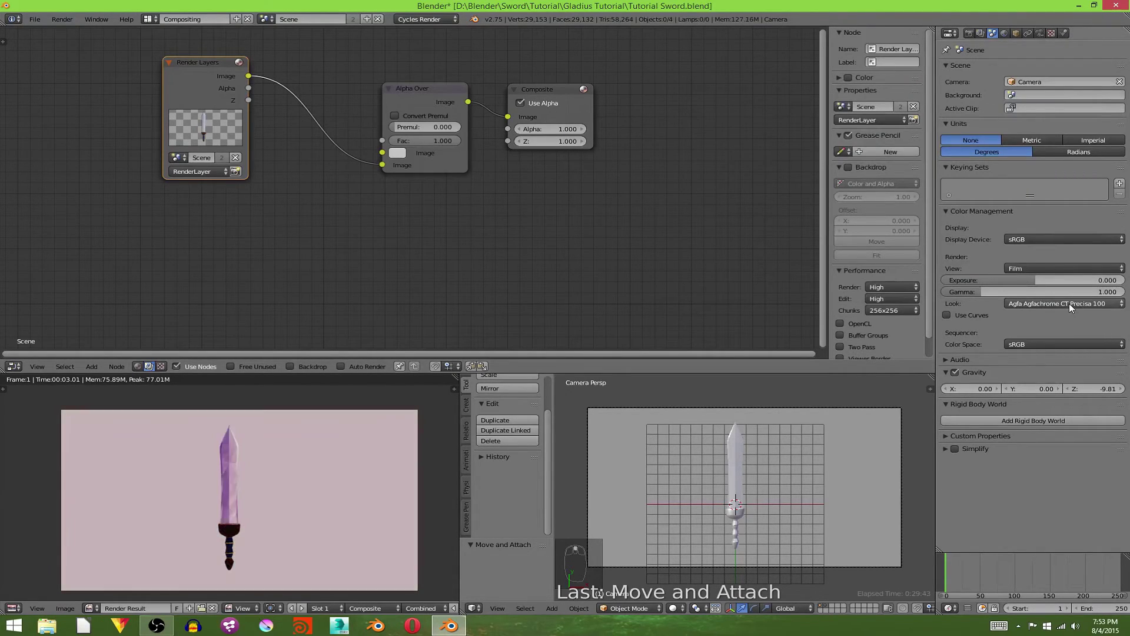
scroll(1069, 303, "down", 3, "ctrl")
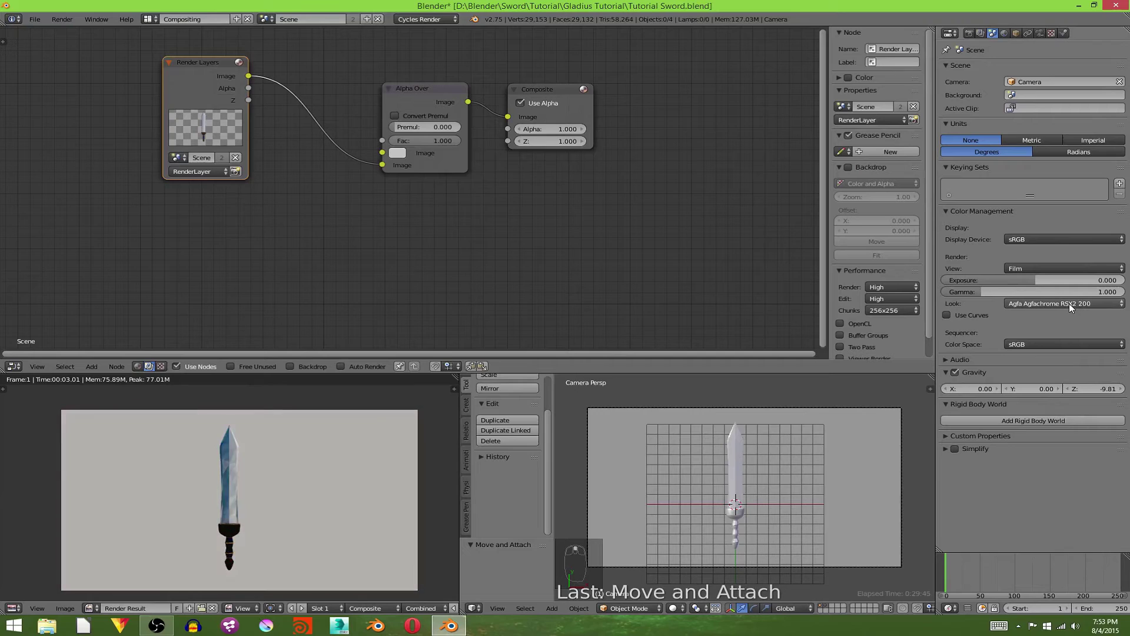
scroll(1069, 302, "up", 7, "ctrl")
scroll(1068, 302, "down", 5, "ctrl")
scroll(1069, 303, "up", 5, "ctrl")
scroll(1069, 302, "up", 1, "ctrl")
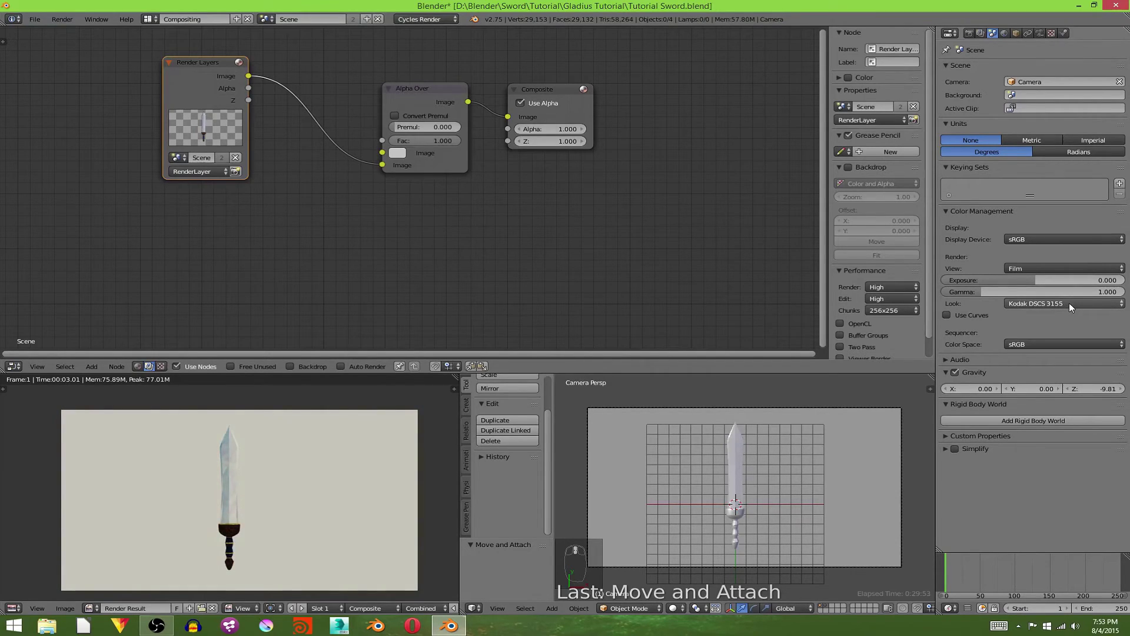
scroll(255, 520, "up", 4)
middle_click_drag(250, 516, 296, 394)
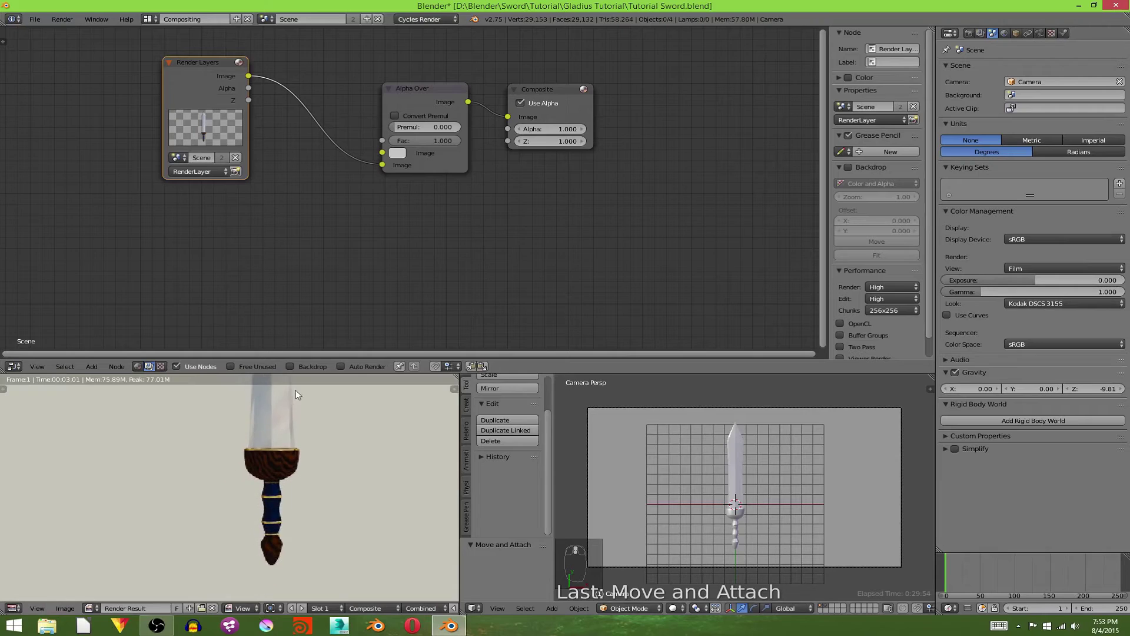
scroll(315, 424, "down", 4)
scroll(288, 501, "up", 1)
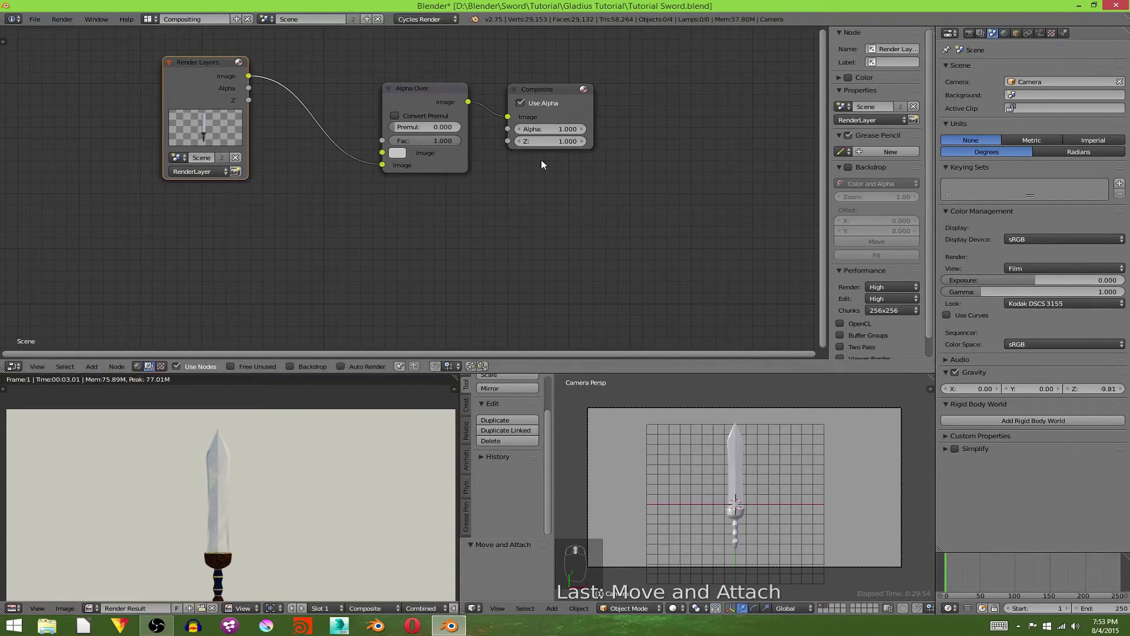
Reposition the Alpha Over node and move the Composite node away to leave room between them
mouse_move(439, 100)
left_mouse_down()
mouse_move(414, 86)
mouse_move(432, 80)
left_mouse_up()
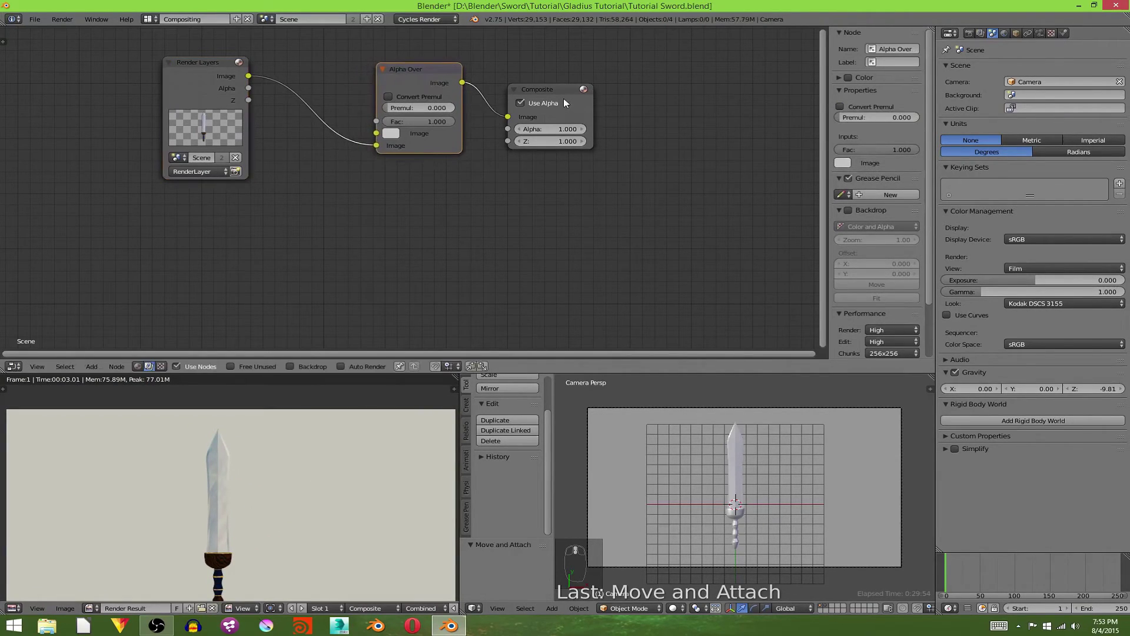
left_click(520, 103)
left_click_drag(525, 97, 670, 109)
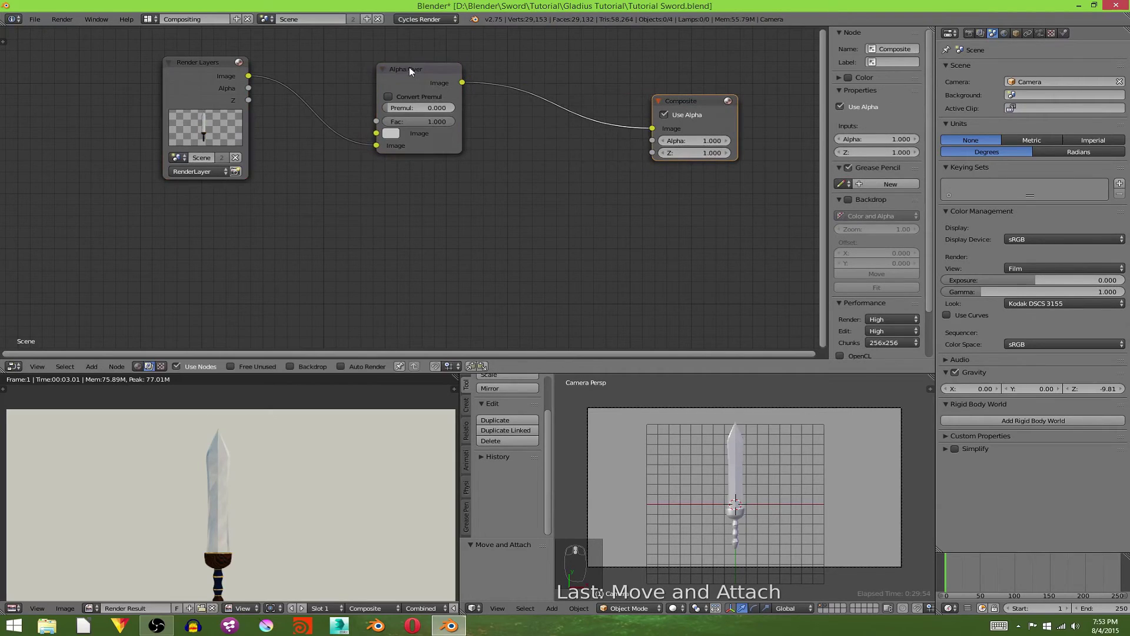
Duplicate the Alpha Over node, spread the nodes apart, and link the copy's output to the original's first image input
left_click_drag(398, 66, 480, 71)
left_click(483, 94)
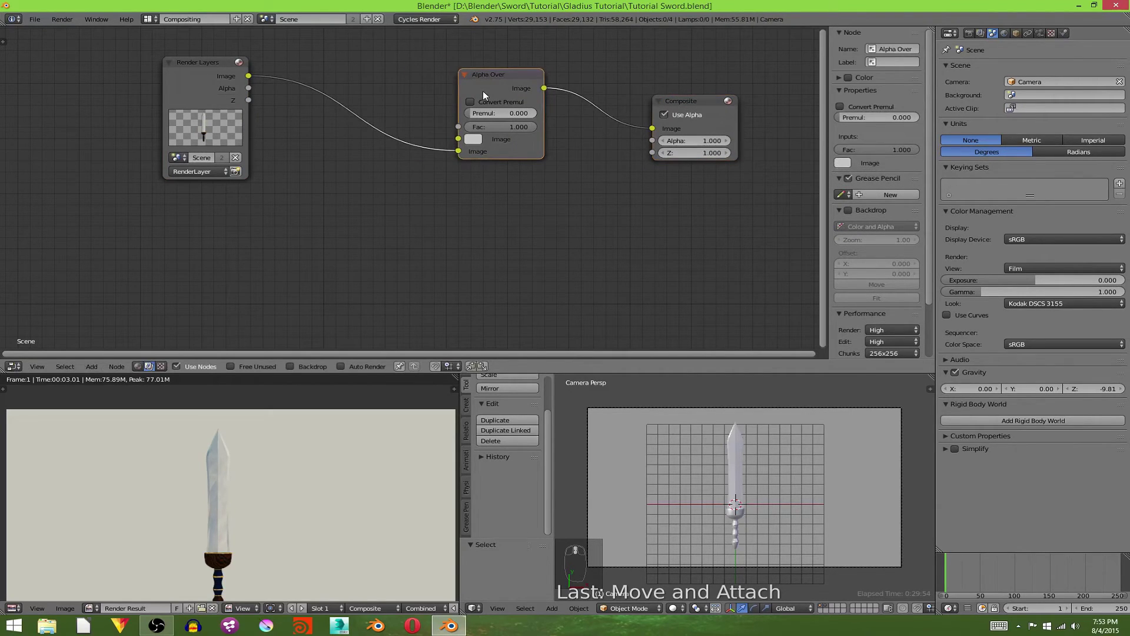
key("shift+d")
left_click(405, 100)
left_click_drag(212, 73, 136, 69)
left_click_drag(399, 89, 330, 117)
left_click_drag(308, 178, 458, 152)
left_click_drag(364, 129, 371, 196)
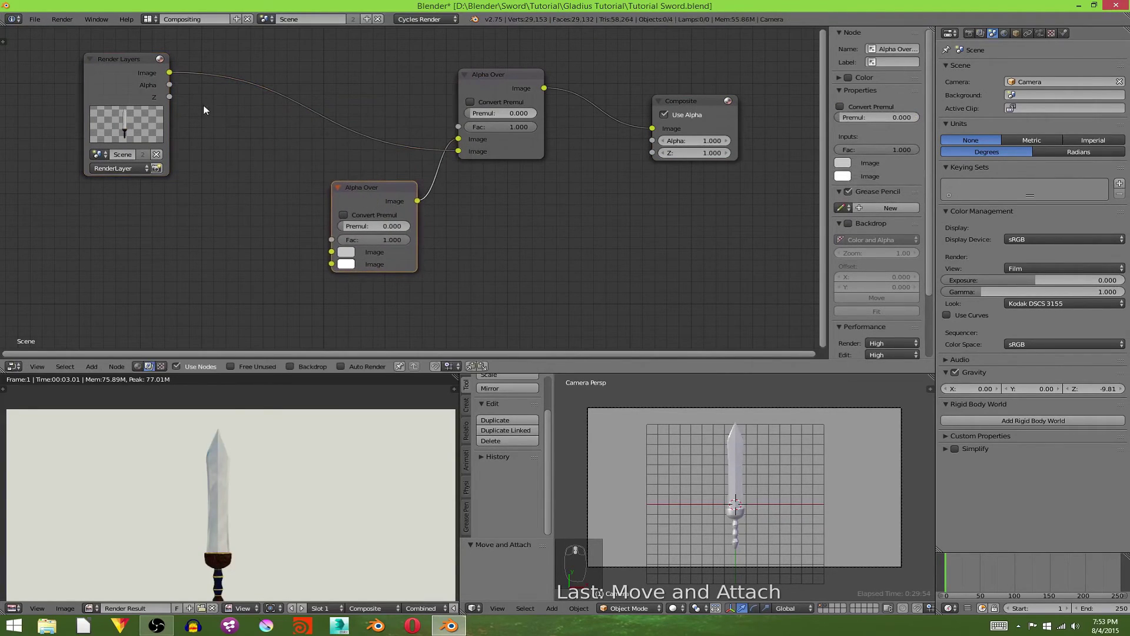
Link the Render Layers image to the duplicated Alpha Over's first image input and set its second image colour to black
left_click_drag(171, 73, 347, 249)
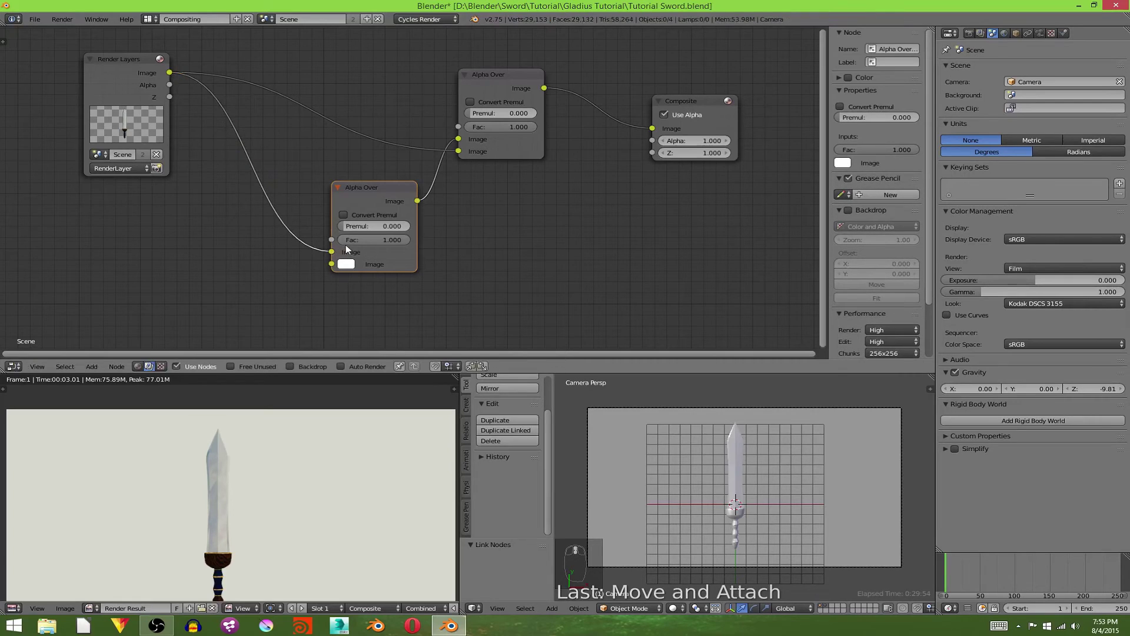
scroll(310, 434, "down", 2)
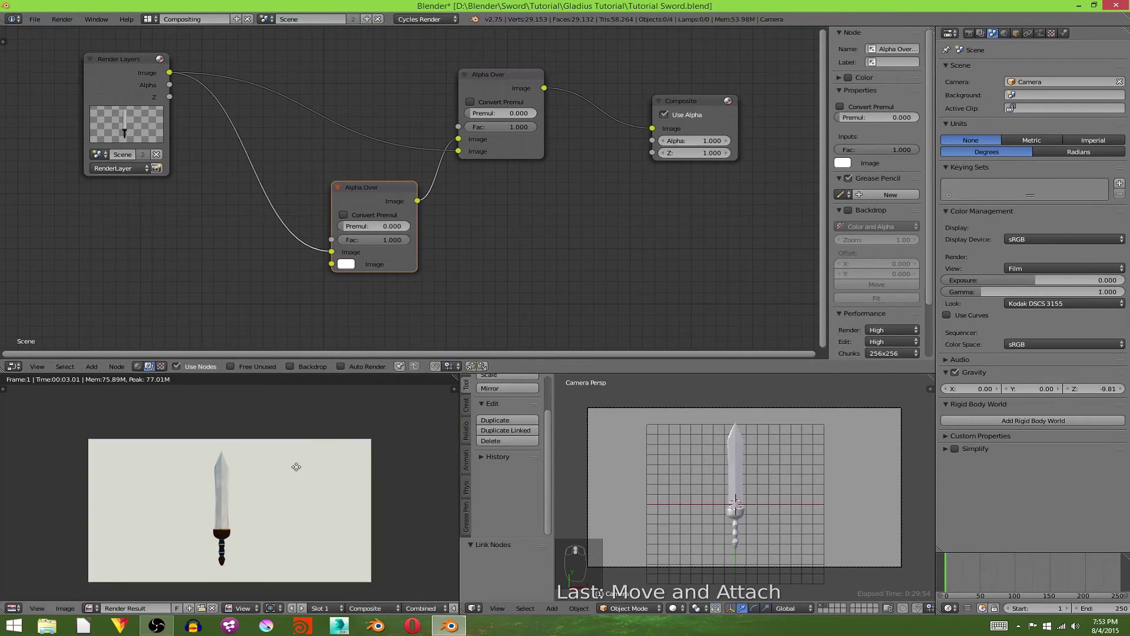
middle_click_drag(296, 467, 299, 449)
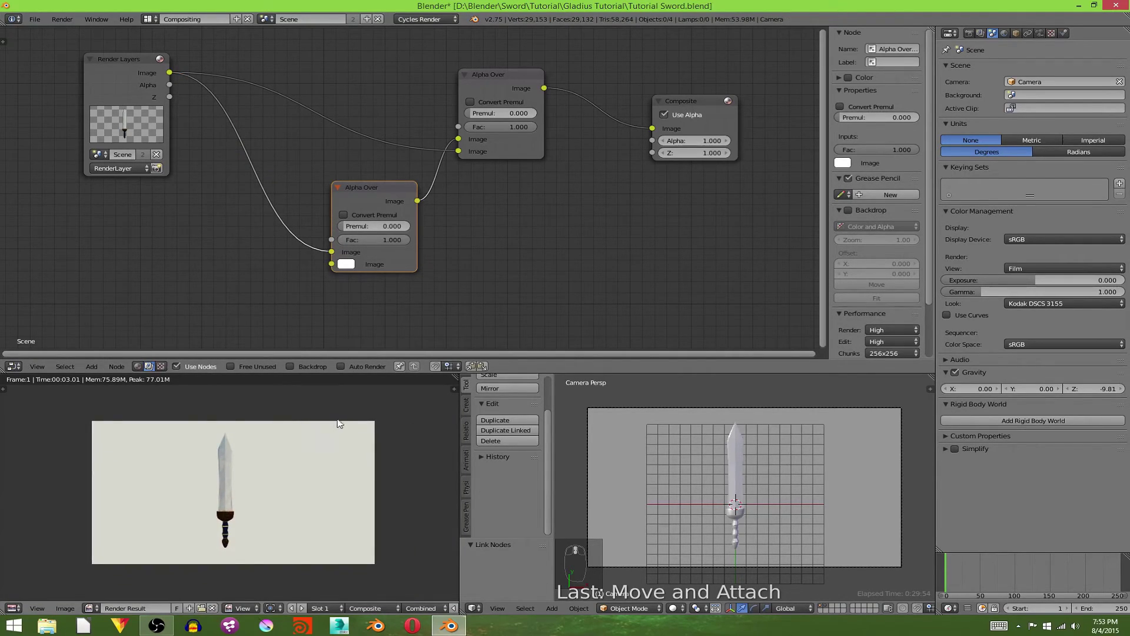
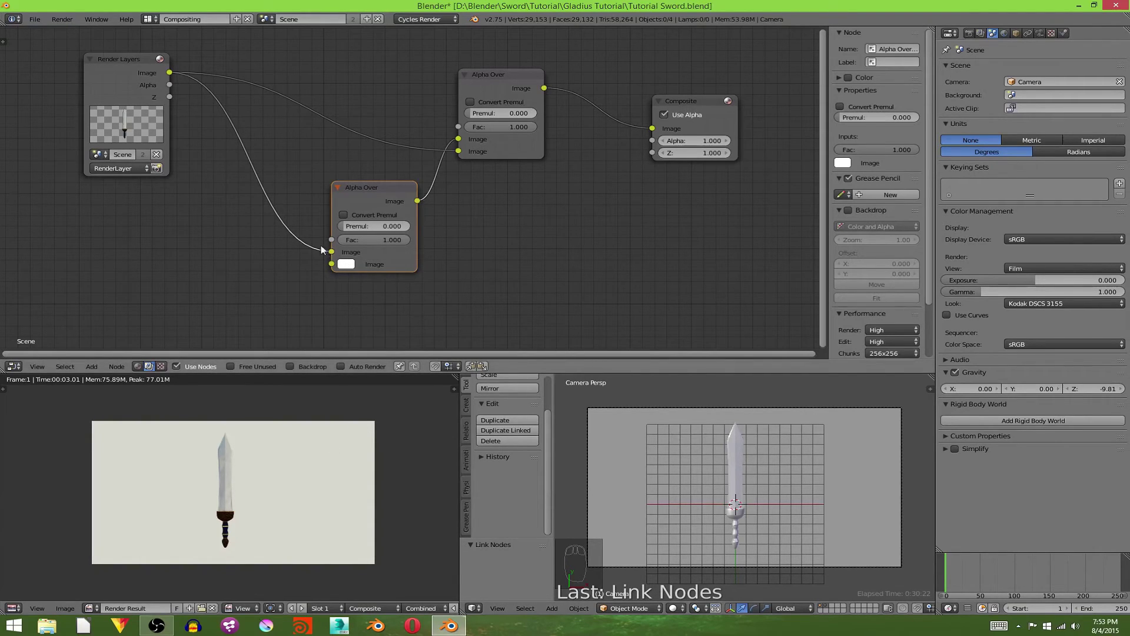
left_click_drag(331, 252, 332, 263)
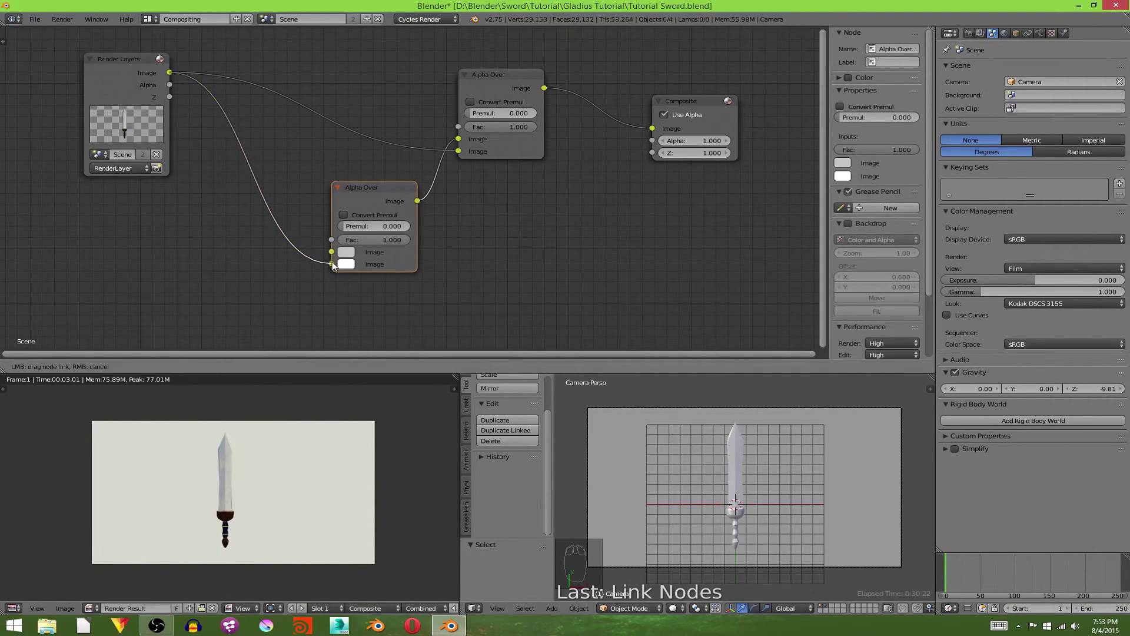
middle_click_drag(360, 297, 432, 294)
left_click(418, 251)
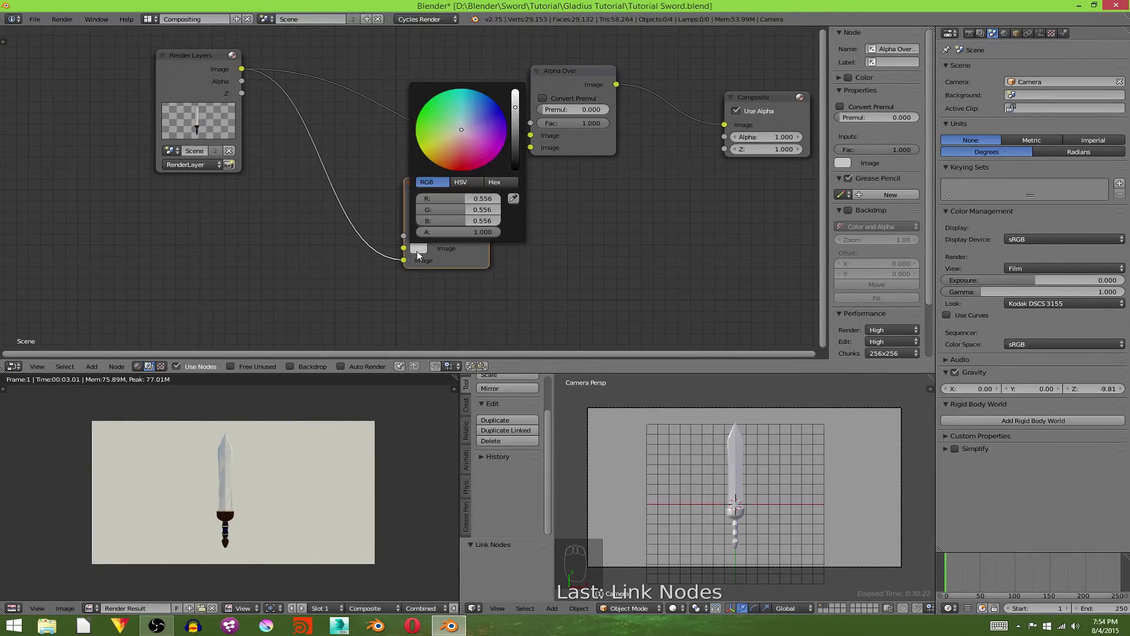
left_click_drag(403, 261, 404, 249)
left_click(418, 262)
left_click_drag(516, 172, 519, 197)
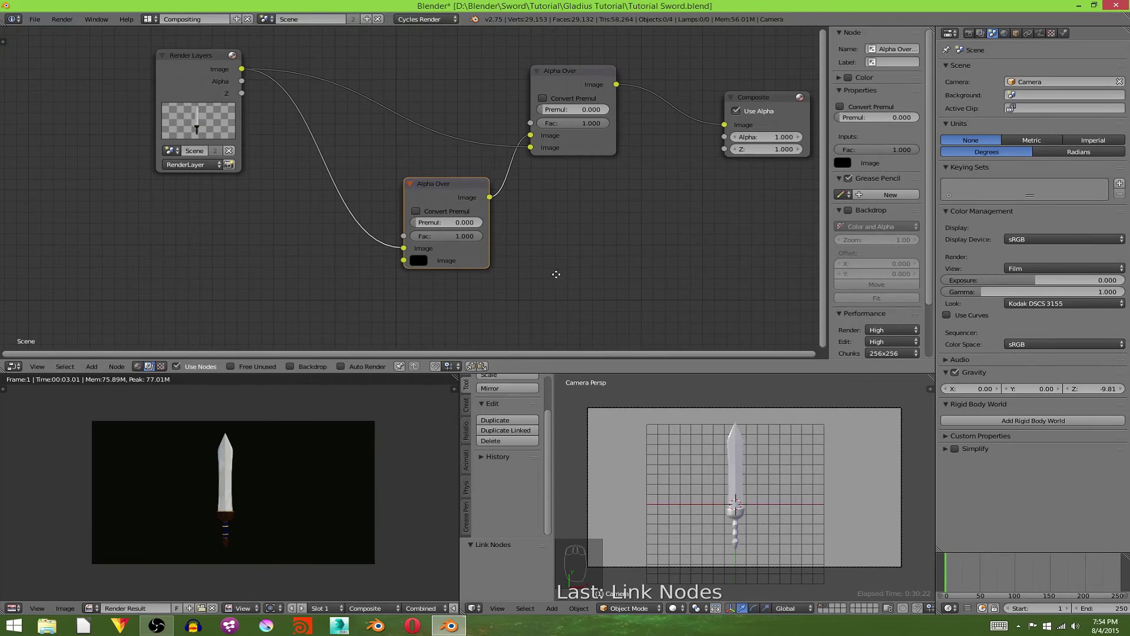
Add an Ellipse Mask node and link its mask output to the factor of the black Alpha Over node
middle_click_drag(556, 275, 591, 238)
key("shift+a")
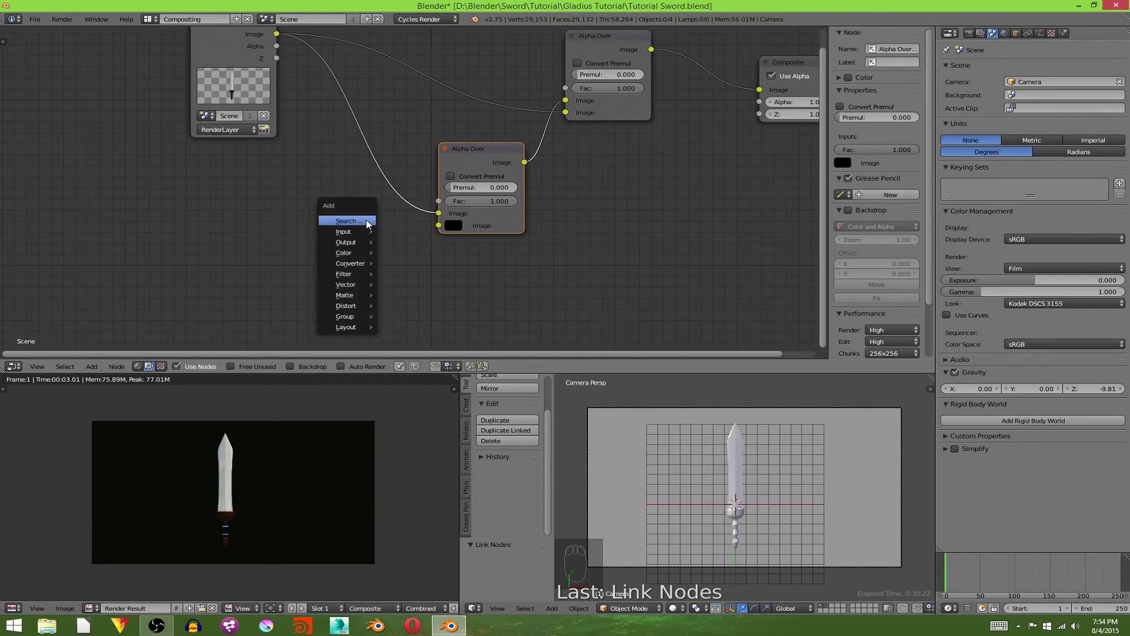
left_click(364, 219)
type("mask")
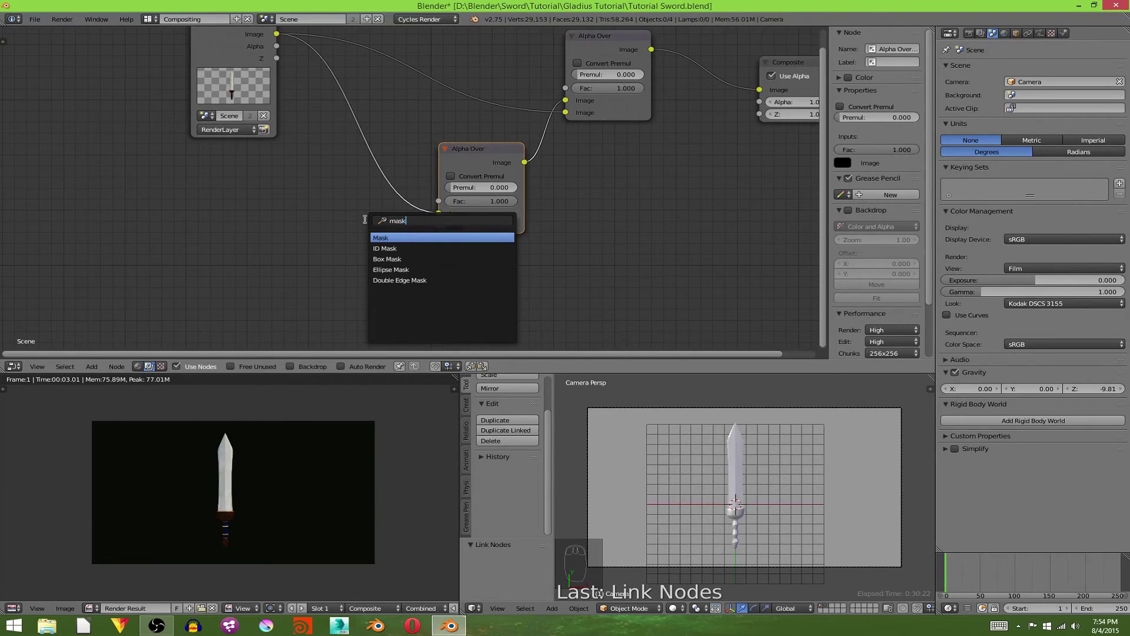
key("Down")
key("Down")
key("Down")
key("Return")
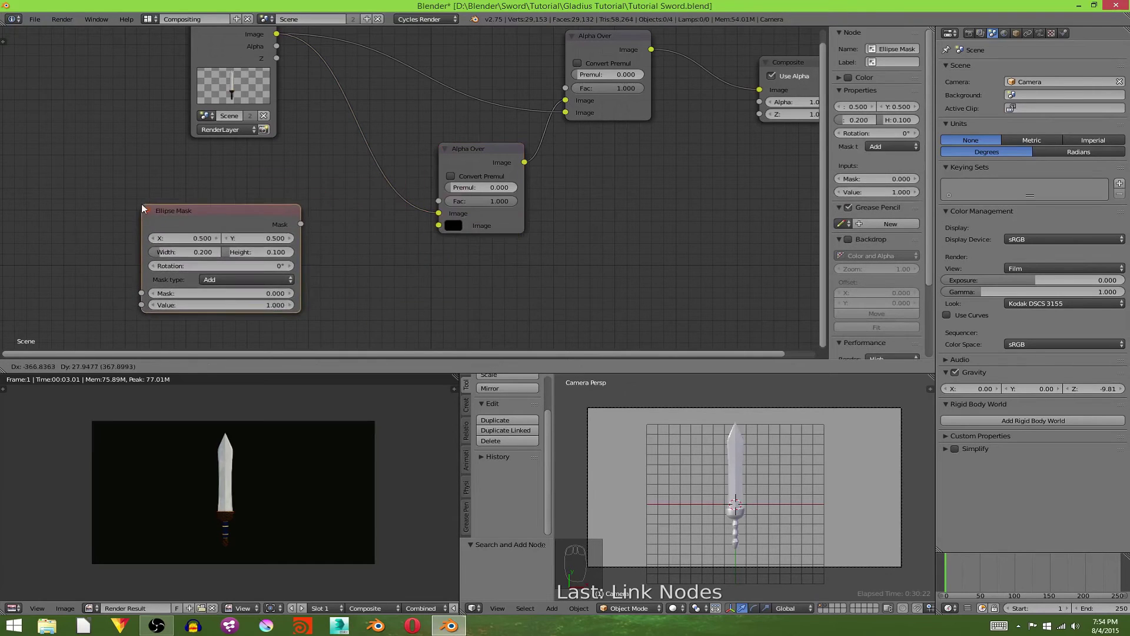
left_click(259, 220)
left_click_drag(290, 250, 438, 201)
middle_click_drag(416, 277, 330, 324)
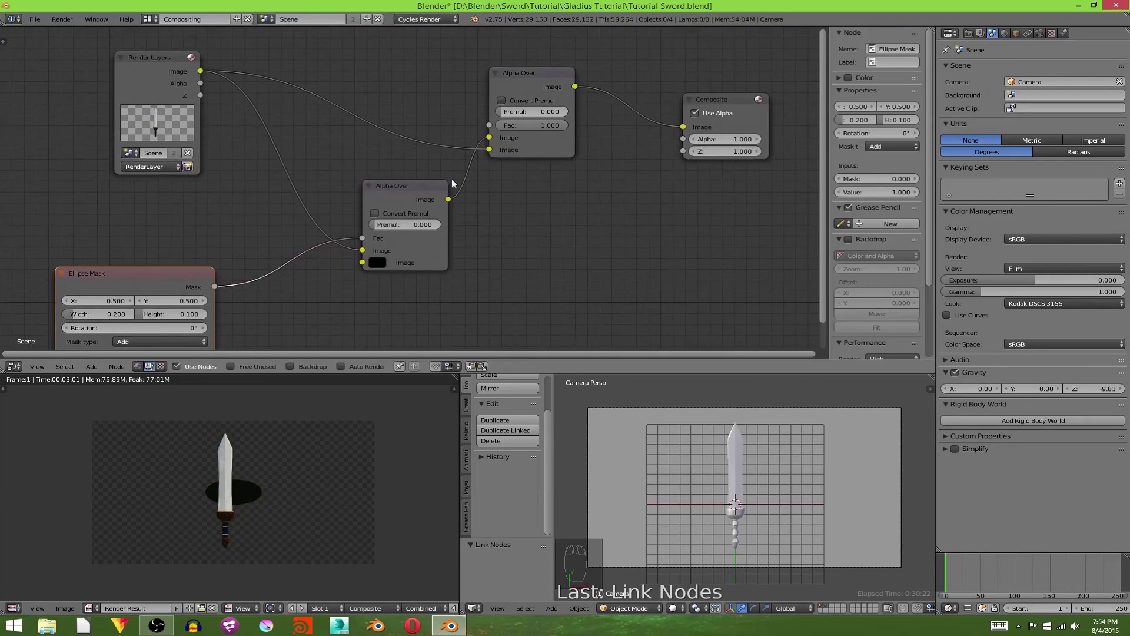
Rewire the nodes so Render Layers feeds the grey Alpha Over, which feeds the black Alpha Over and then Composite
left_click_drag(424, 194, 439, 157)
left_click_drag(534, 89, 364, 30)
left_click_drag(370, 96, 469, 120, "ctrl")
left_click_drag(405, 29, 429, 196)
scroll(412, 66, "down", 1)
right_click_drag(487, 52, 400, 40, "ctrl")
left_click_drag(507, 137, 538, 97)
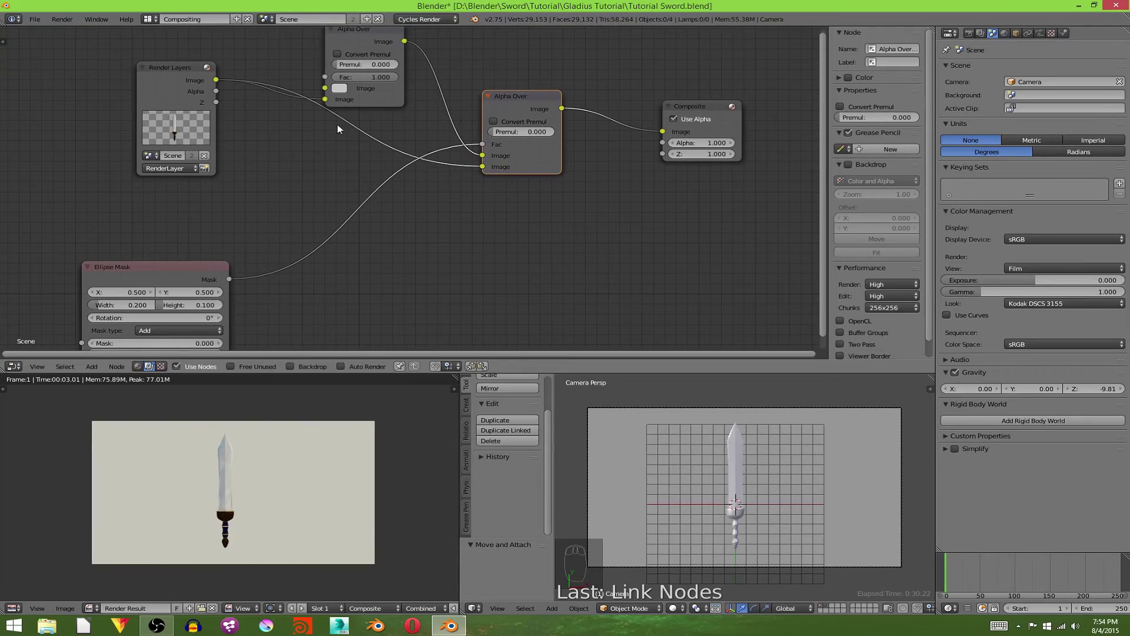
right_click_drag(350, 126, 365, 144, "ctrl")
left_click_drag(362, 37, 338, 89)
mouse_move(526, 224)
right_mouse_down("ctrl")
mouse_move(488, 253)
mouse_move(597, 250)
mouse_move(650, 294)
right_mouse_up("ctrl")
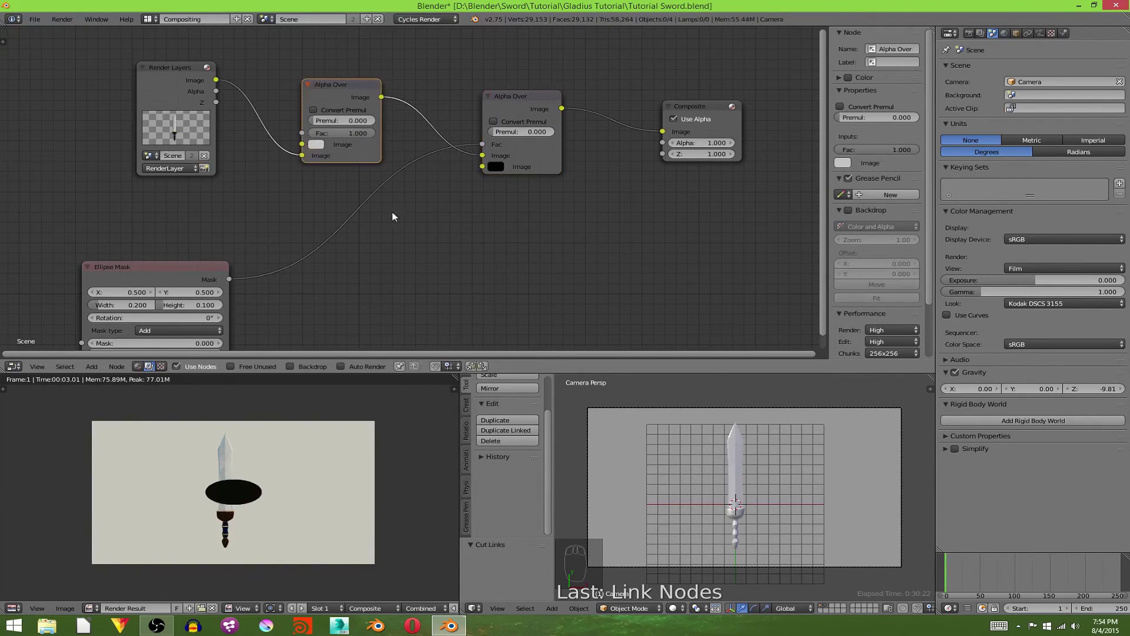
Relink the Ellipse Mask to the black Alpha Over's factor and move the mask node beneath the grey Alpha Over
right_click_drag(412, 218, 469, 324, "ctrl")
left_click_drag(235, 282, 478, 145)
middle_click_drag(396, 272, 495, 248)
left_click_drag(294, 254, 451, 196)
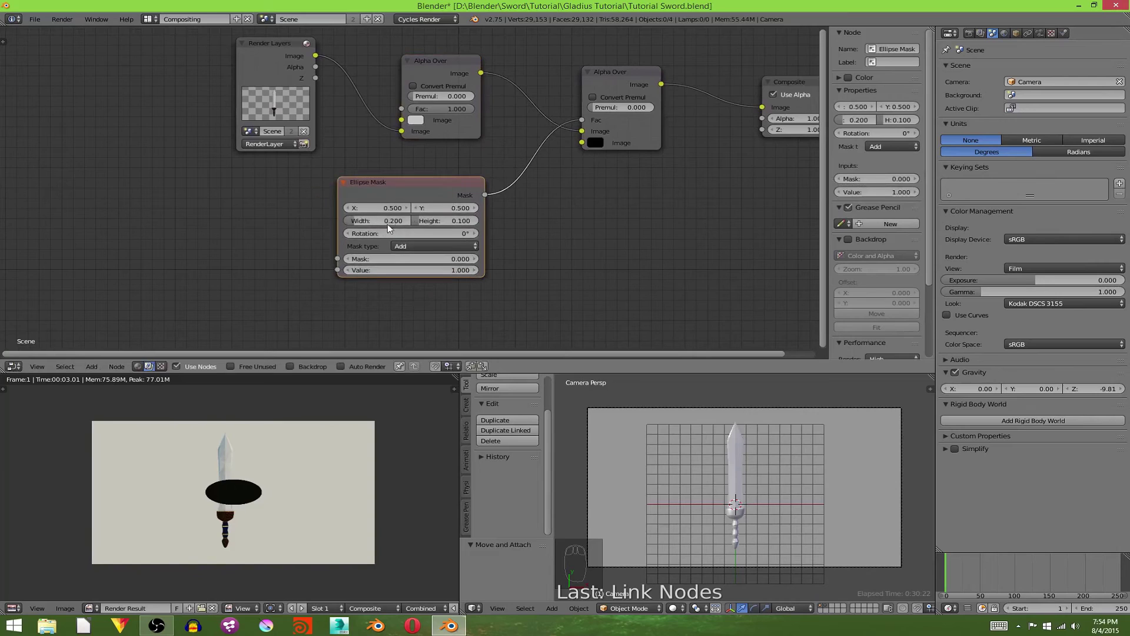
Enlarge the ellipse mask to a width of 1.036 and a height of 0.682
scroll(401, 211, "up", 4)
left_click_drag(360, 233, 541, 233)
left_click_drag(397, 233, 449, 234)
middle_click_drag(611, 187, 506, 235)
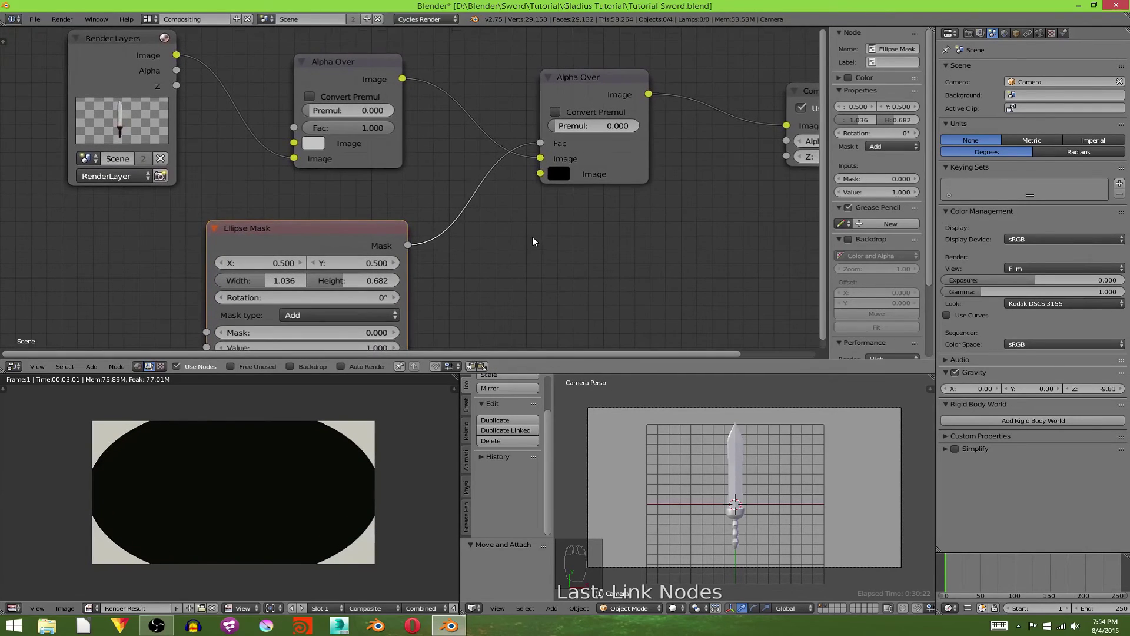
Insert an Invert node between the Ellipse Mask and the black Alpha Over's factor, and arrange both nodes neatly
key("ctrl+f")
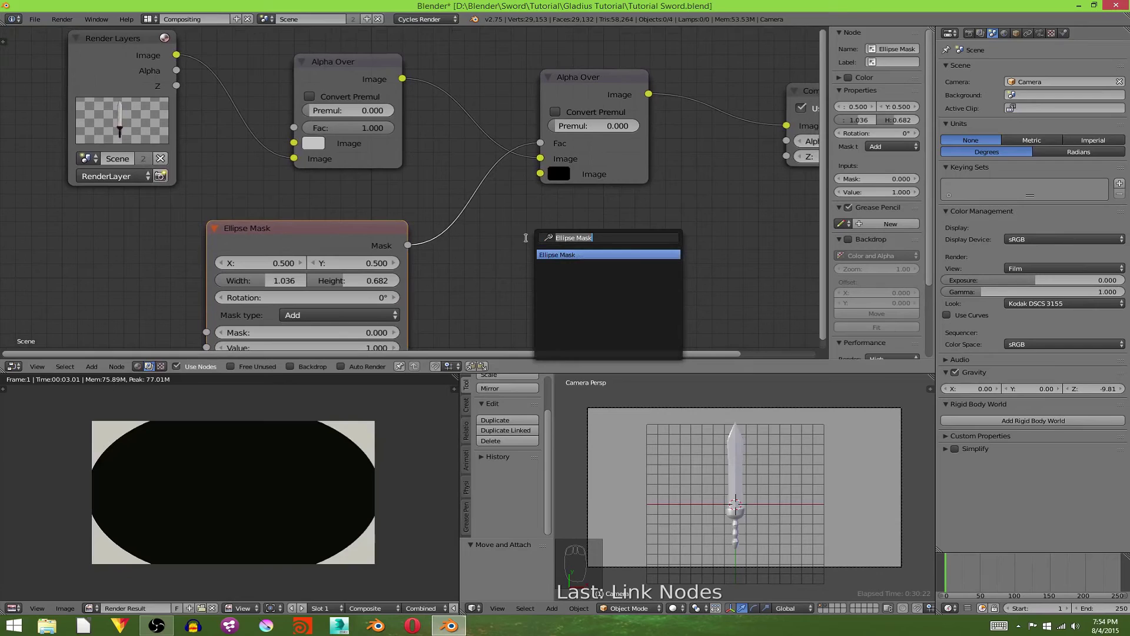
type("inv")
key("Return")
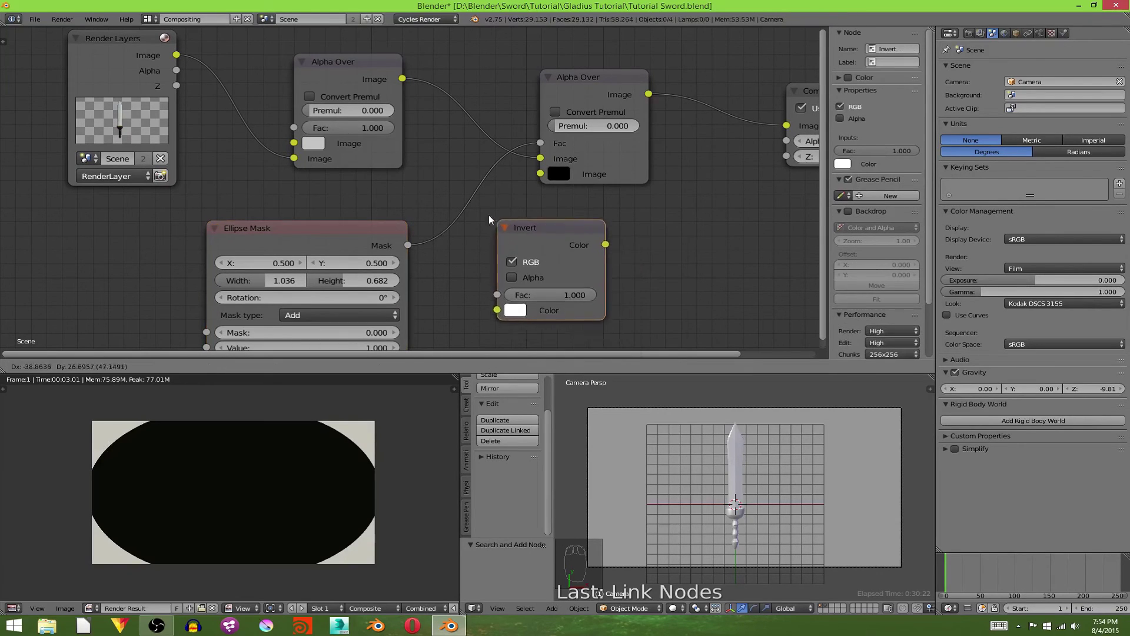
left_click(442, 213)
left_click_drag(323, 228, 190, 244)
left_click_drag(520, 221, 376, 194)
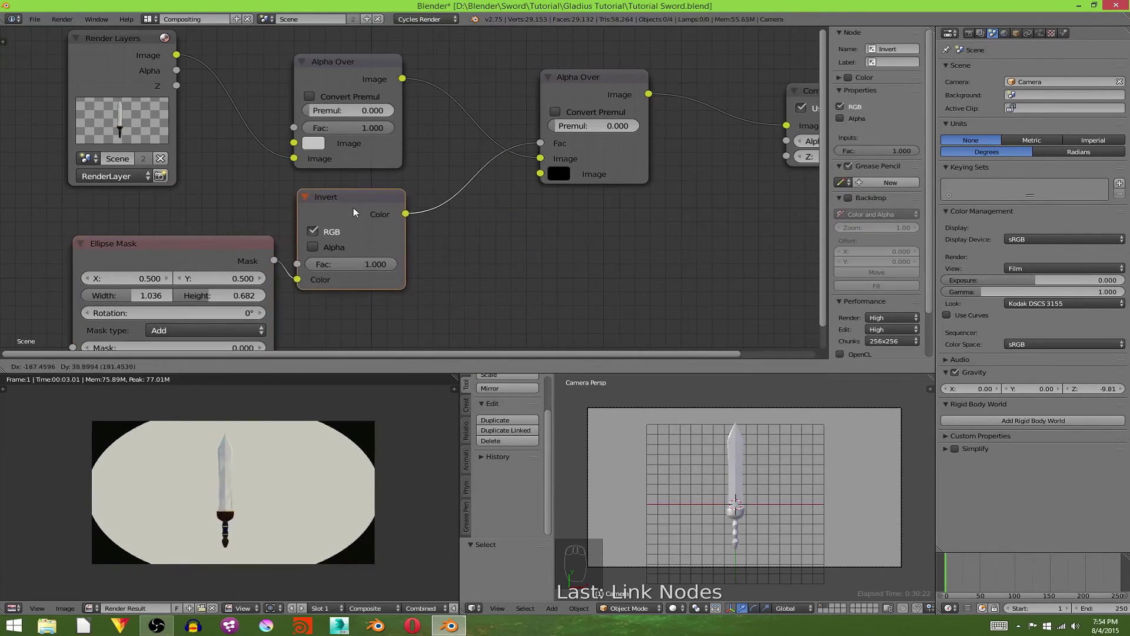
Insert a Blur node between the Invert node and the black Alpha Over's factor input
key("ctrl+f")
type("blur")
key("Return")
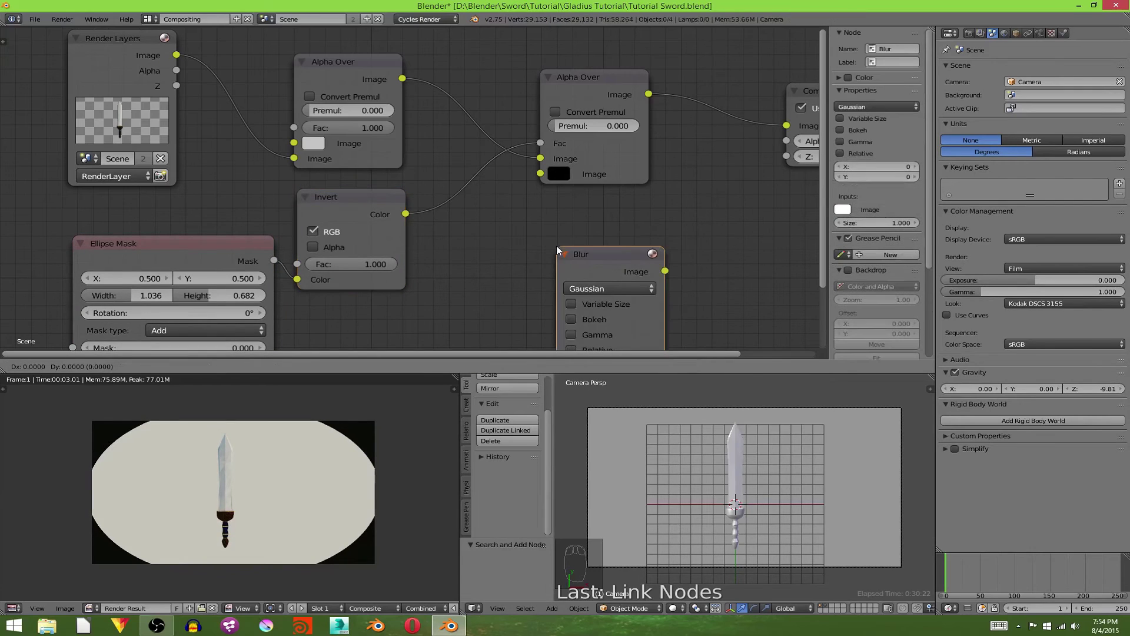
left_click(444, 184)
key("Home")
Set the Blur node's X and Y to 12
left_click(510, 297)
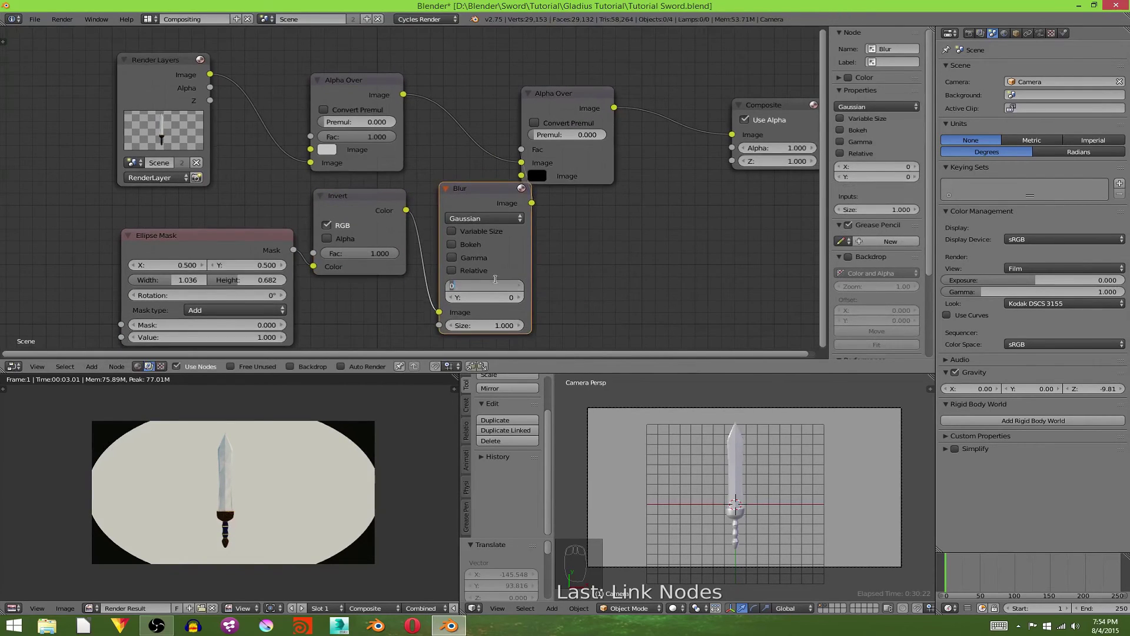
type("12")
key("Tab")
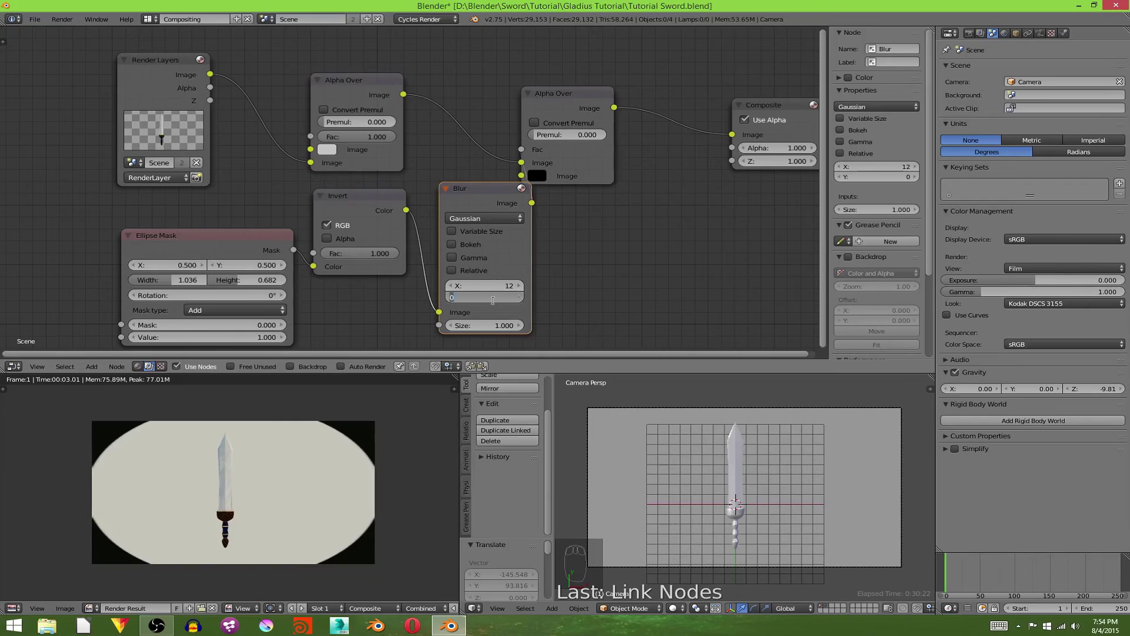
type("12")
key("Return")
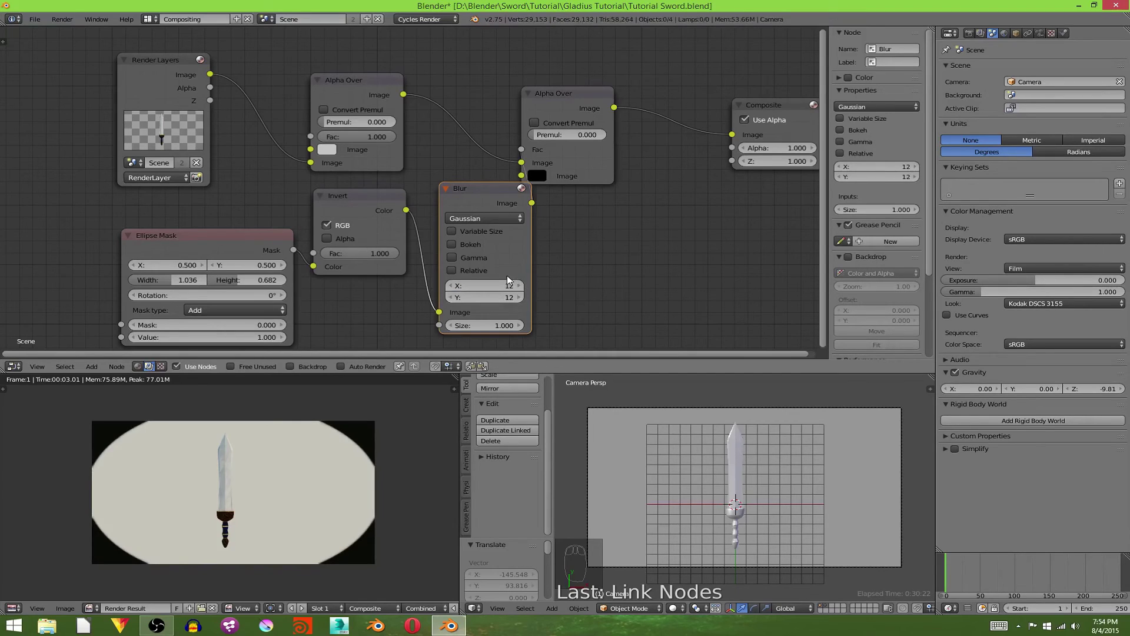
Increase the Blur node's X and Y to 50
left_click(489, 286)
type("50")
key("Return")
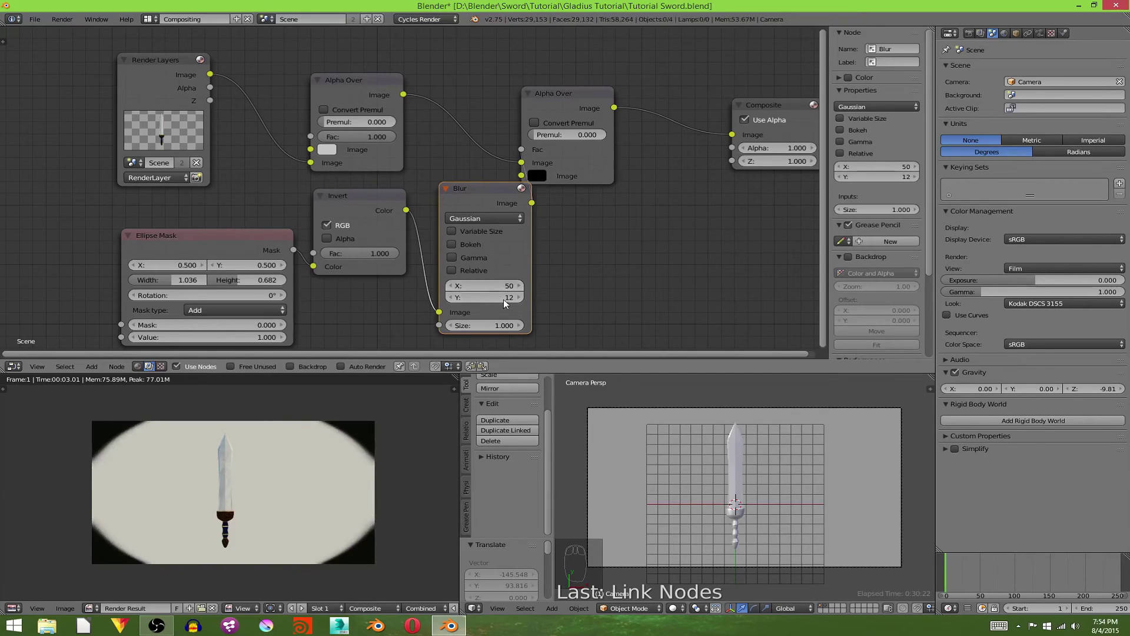
left_click(497, 297)
type("50")
key("Return")
Try a much stronger mask blur with X and Y both at 266
left_click_drag(499, 286, 625, 289)
left_click_drag(504, 297, 567, 297)
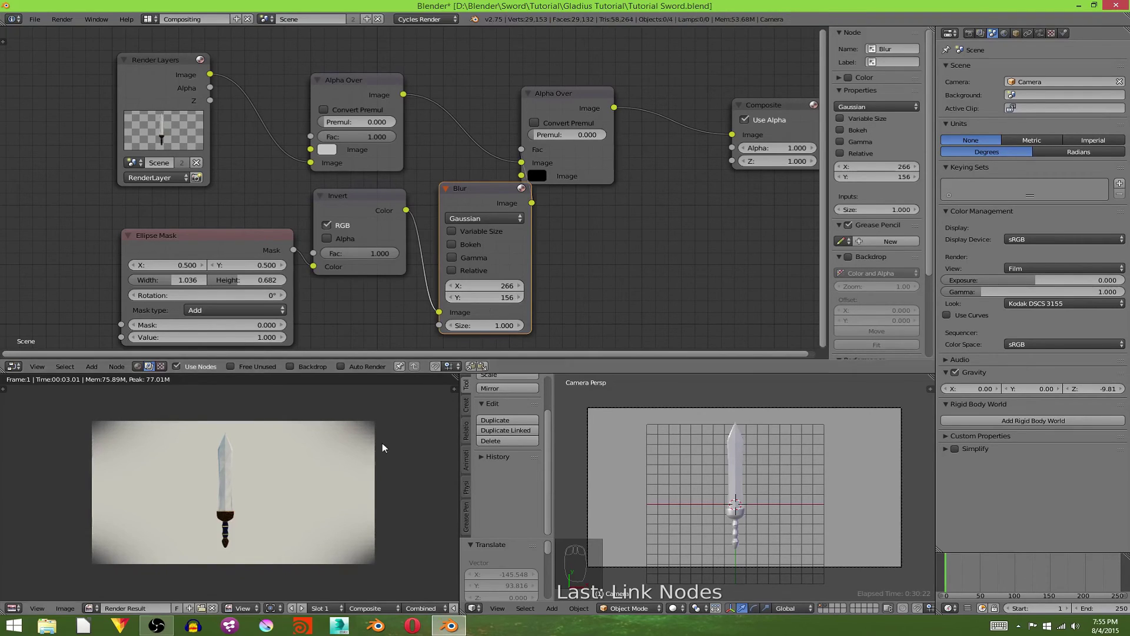
left_click(498, 298)
type("26")
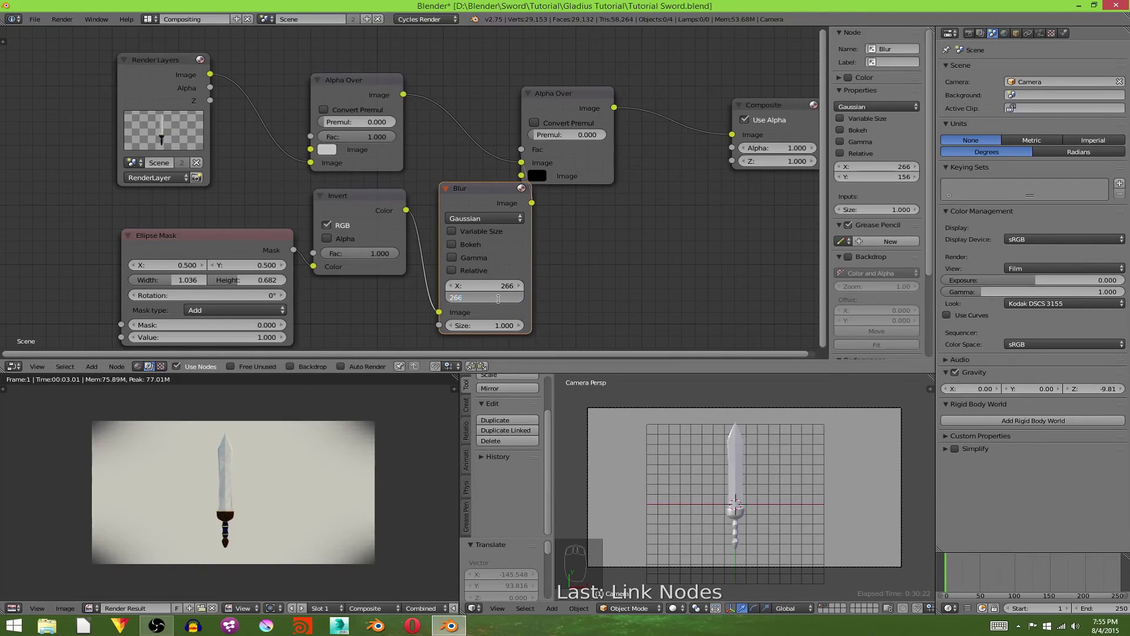
type("6")
key("Return")
Reduce the Blur node's X and Y to 150
left_click(492, 285)
type("150")
key("Return")
left_click(492, 297)
type("150")
key("Return")
Try unequal mask blur amounts, setting Y to 195 and then 220, and X to 138
left_click(496, 295)
type("195")
key("Return")
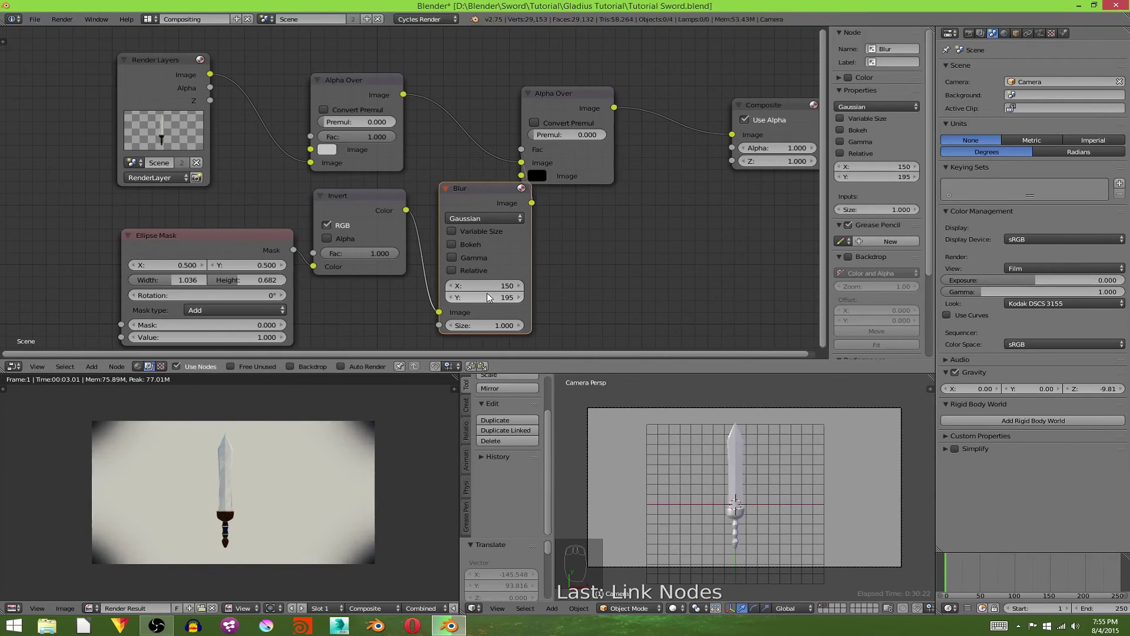
left_click(486, 295)
type("220")
key("Return")
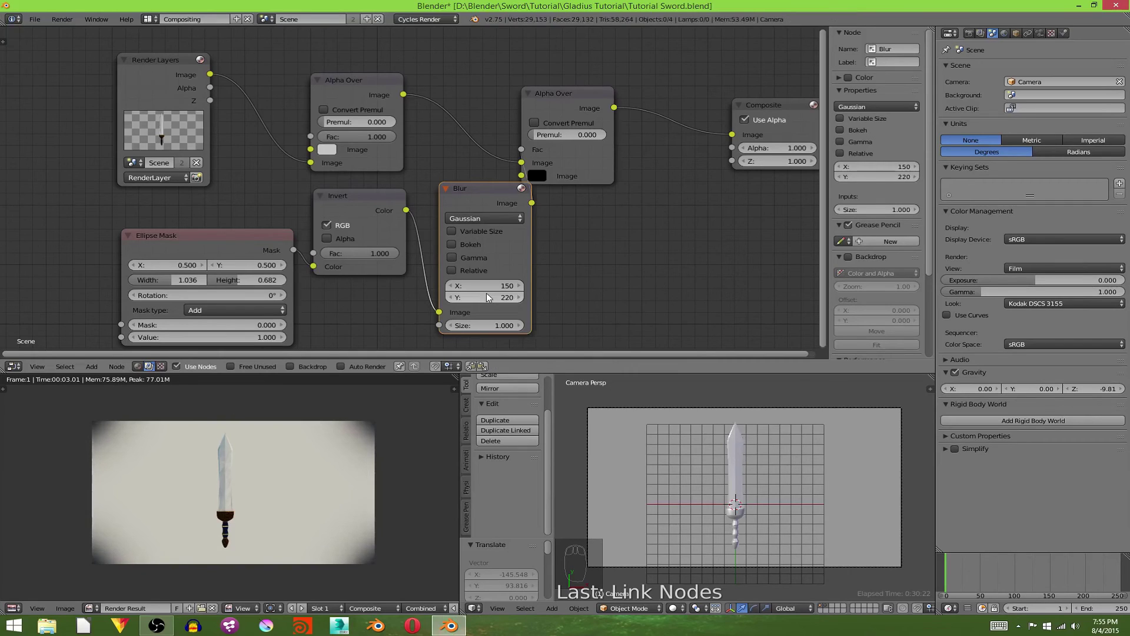
left_click_drag(497, 284, 489, 284)
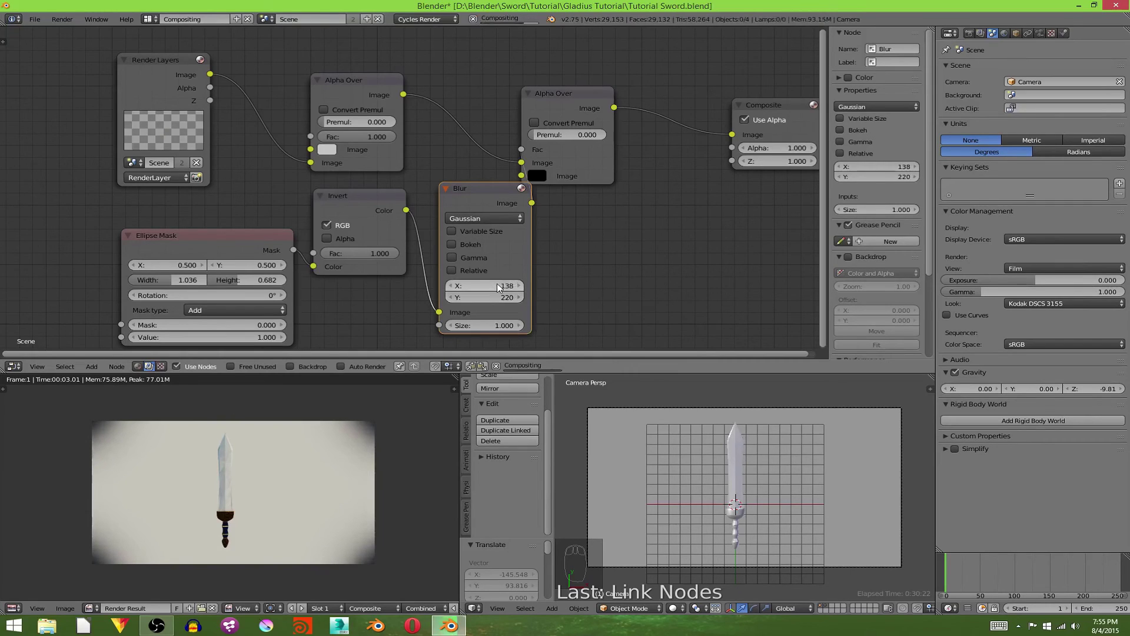
left_click(502, 286)
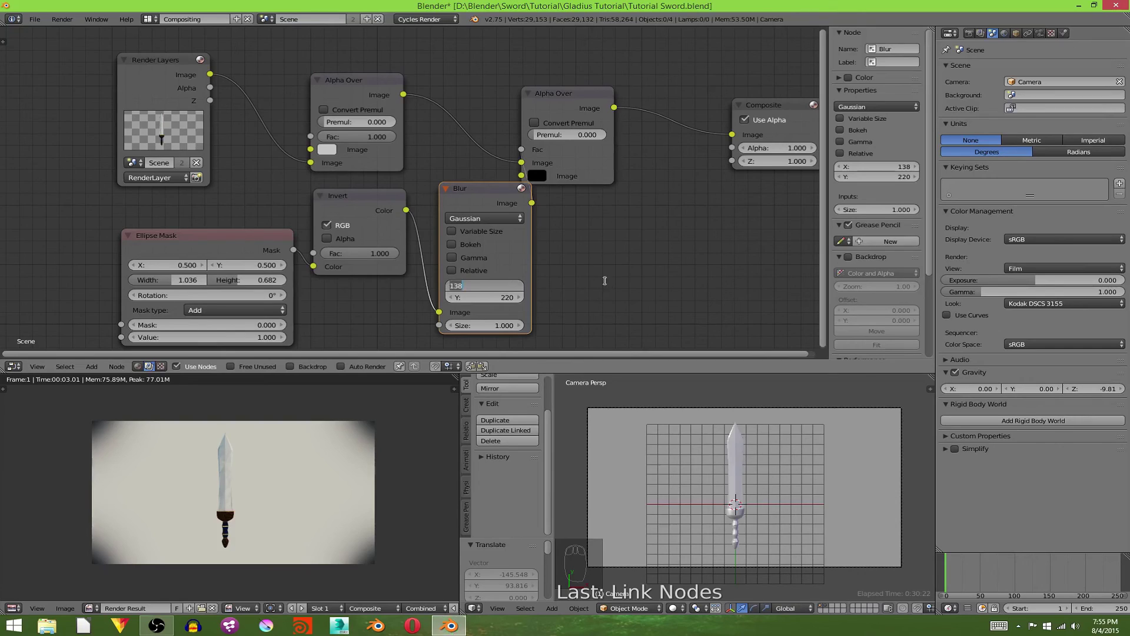
key("Return")
Shrink the ellipse mask to width 0.909 and height 0.627, and raise the blur to X 247 and Y 318
left_click_drag(165, 279, 159, 280)
left_click_drag(233, 279, 230, 279)
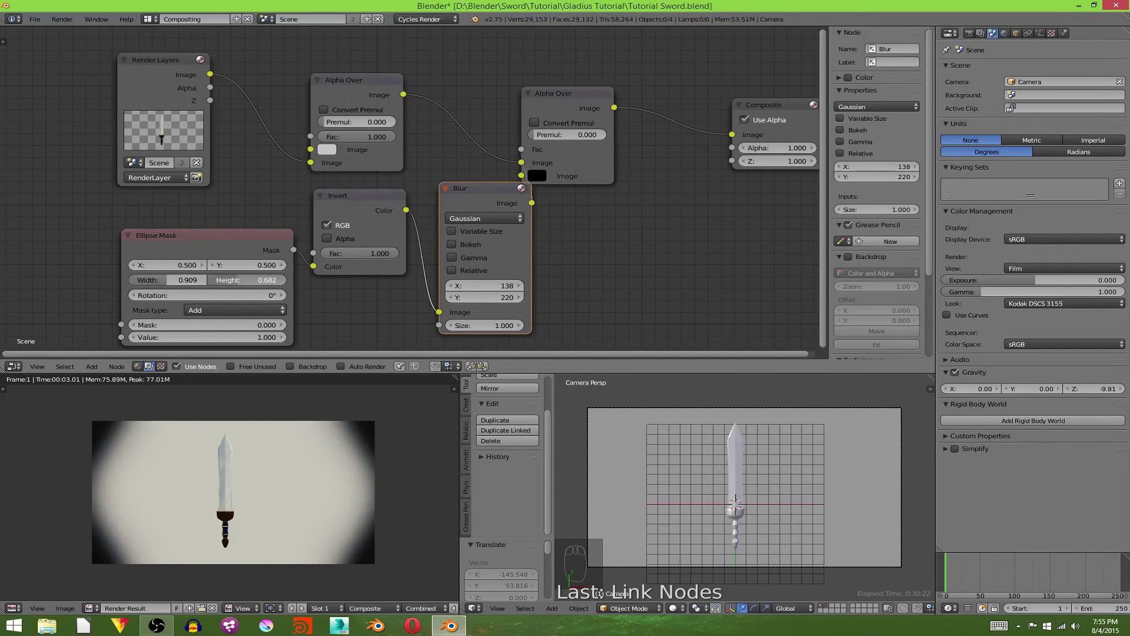
left_click_drag(484, 285, 504, 299)
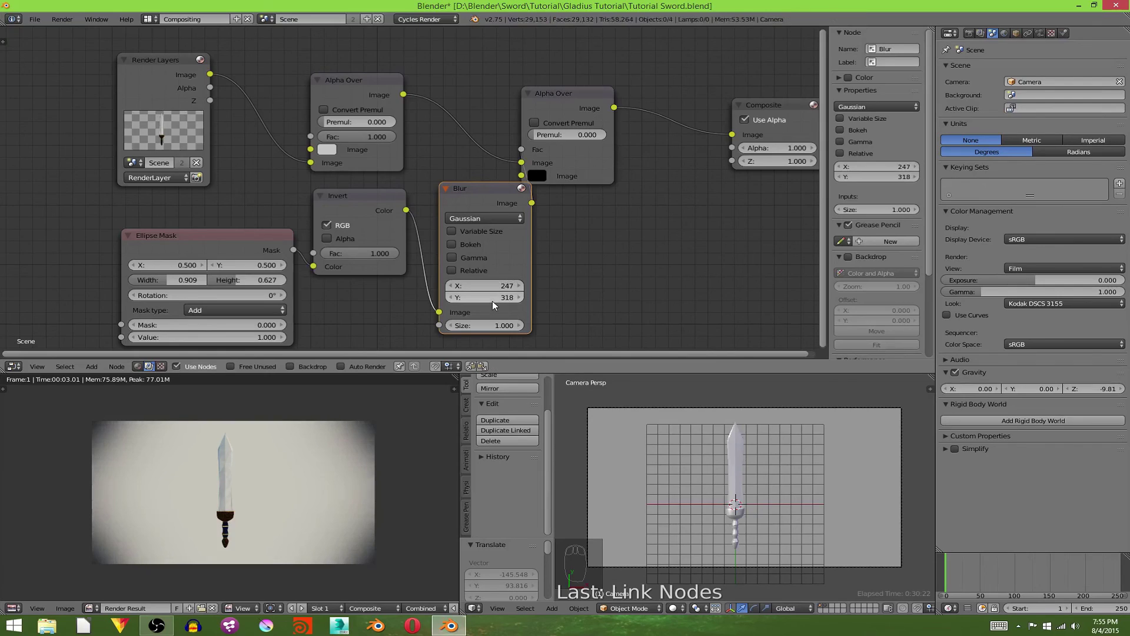
Move the black Alpha Over node clear of the Blur node, closer to Composite, and view the vignette up close
scroll(337, 442, "up", 1)
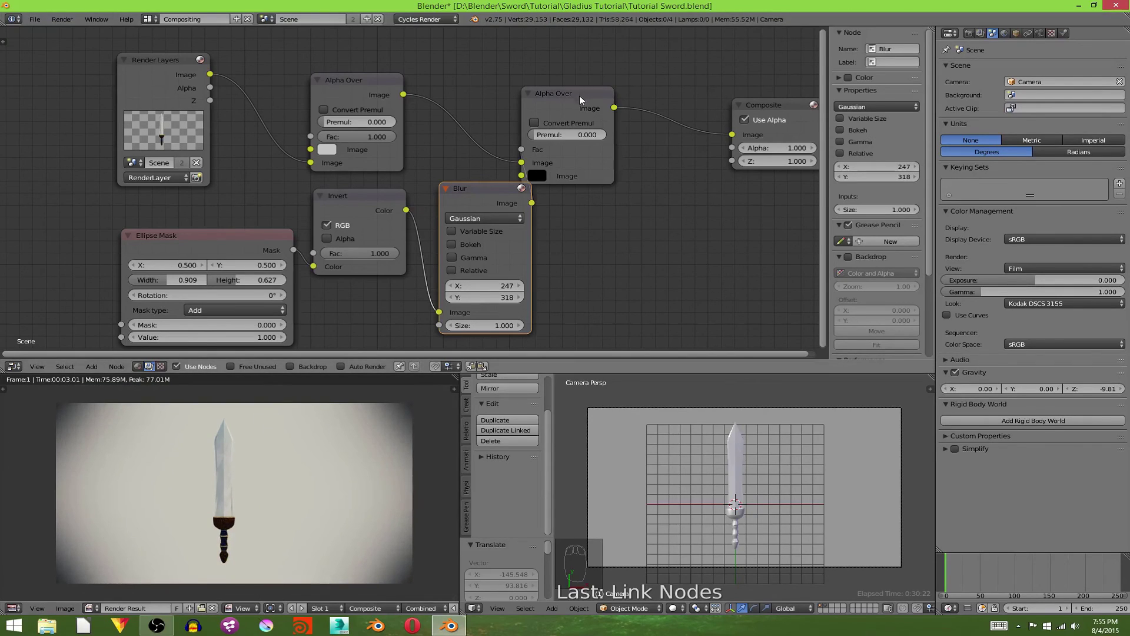
left_click_drag(579, 95, 661, 105)
scroll(327, 459, "up", 1)
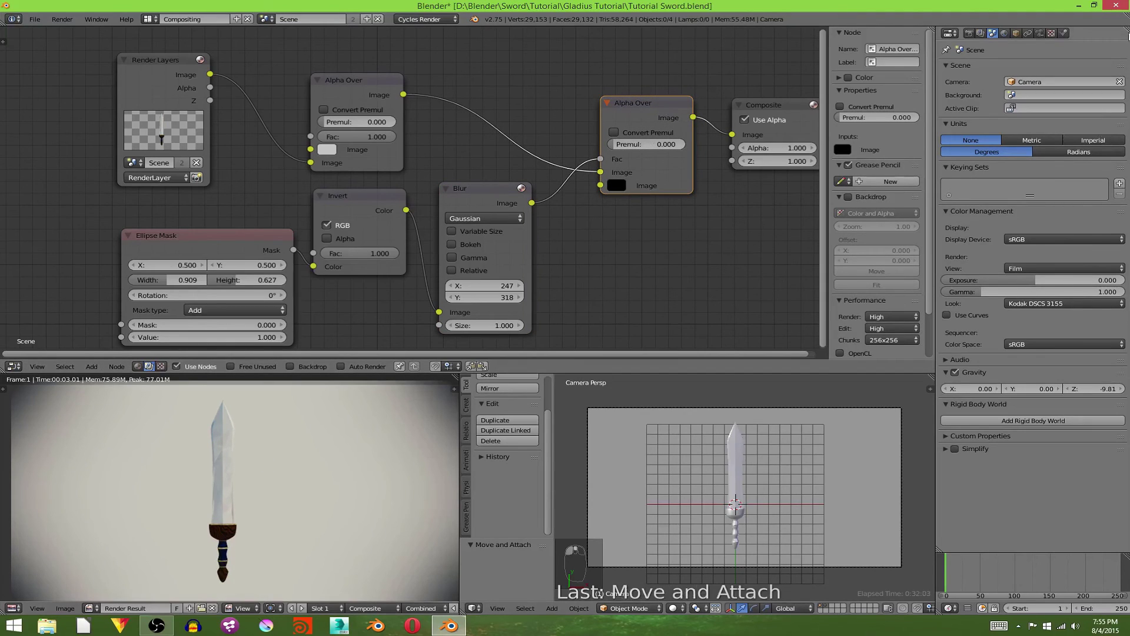
Set the render resolution scale to 100% at 1920 × 1080 px and render the sword image again
left_click(968, 33)
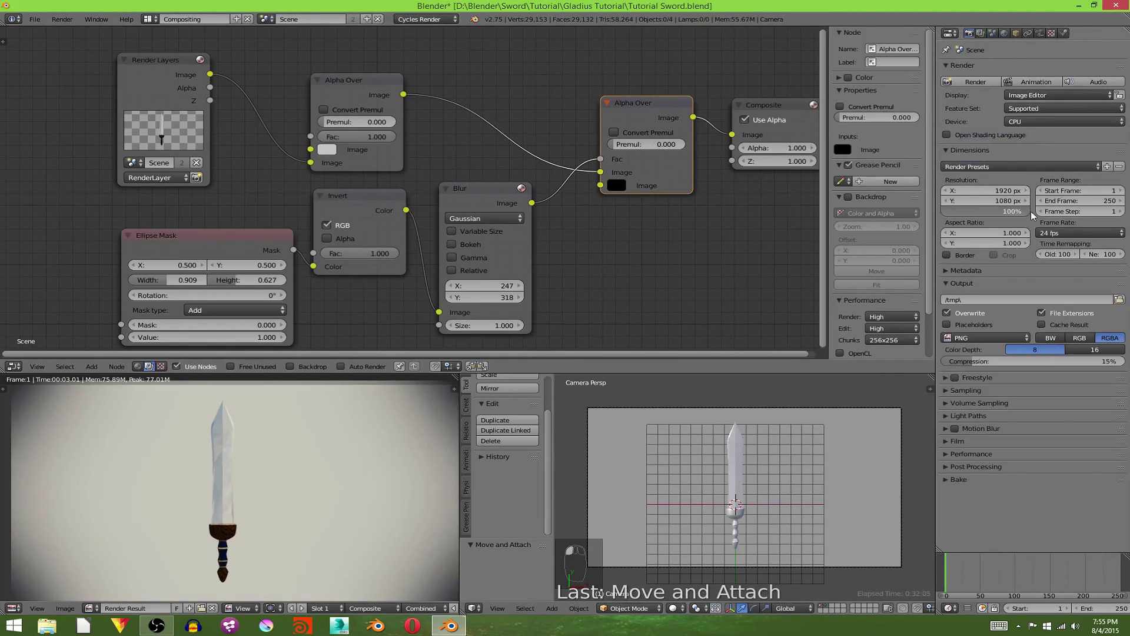
left_click(62, 19)
left_click(74, 27)
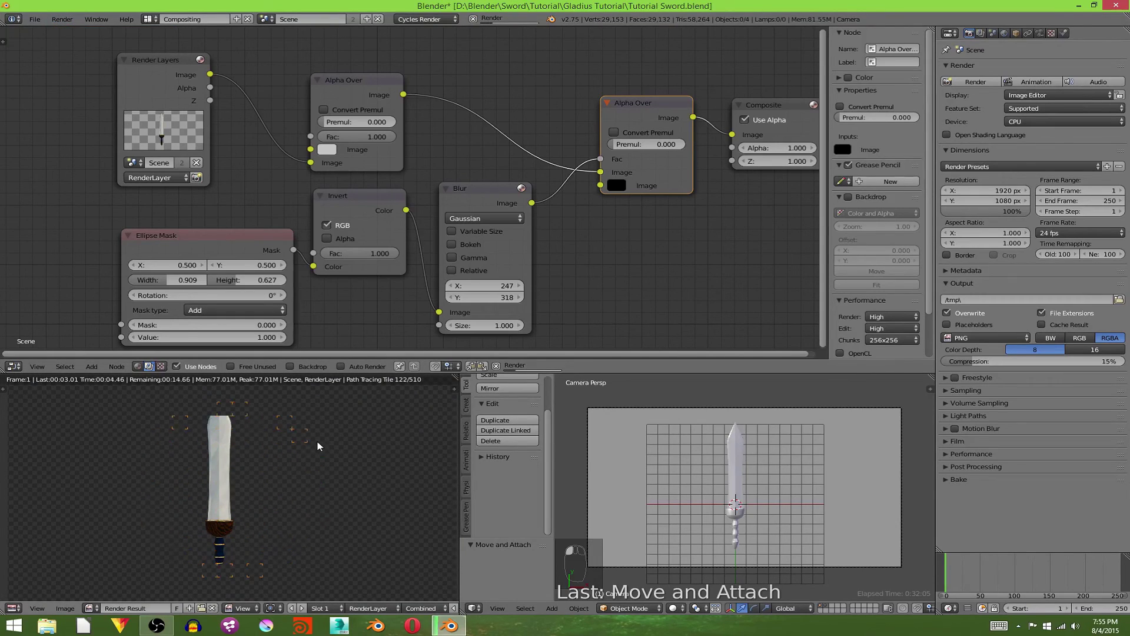
scroll(318, 446, "down", 2)
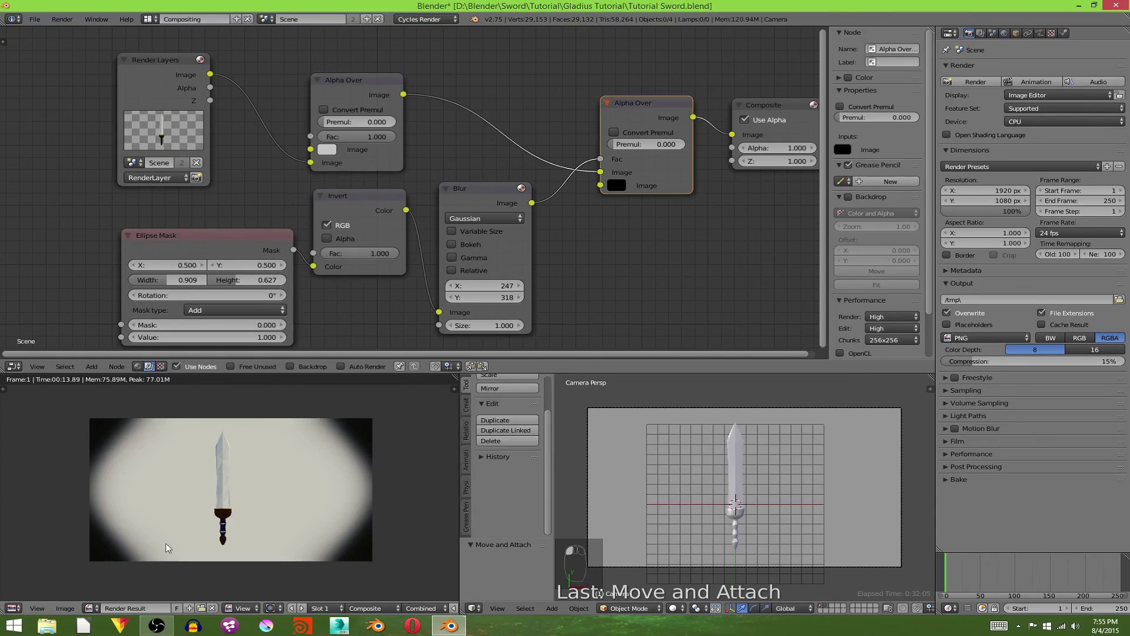
Soften the full-size vignette by raising the mask's Blur node to X 593 and Y 609
left_click_drag(462, 285, 535, 299)
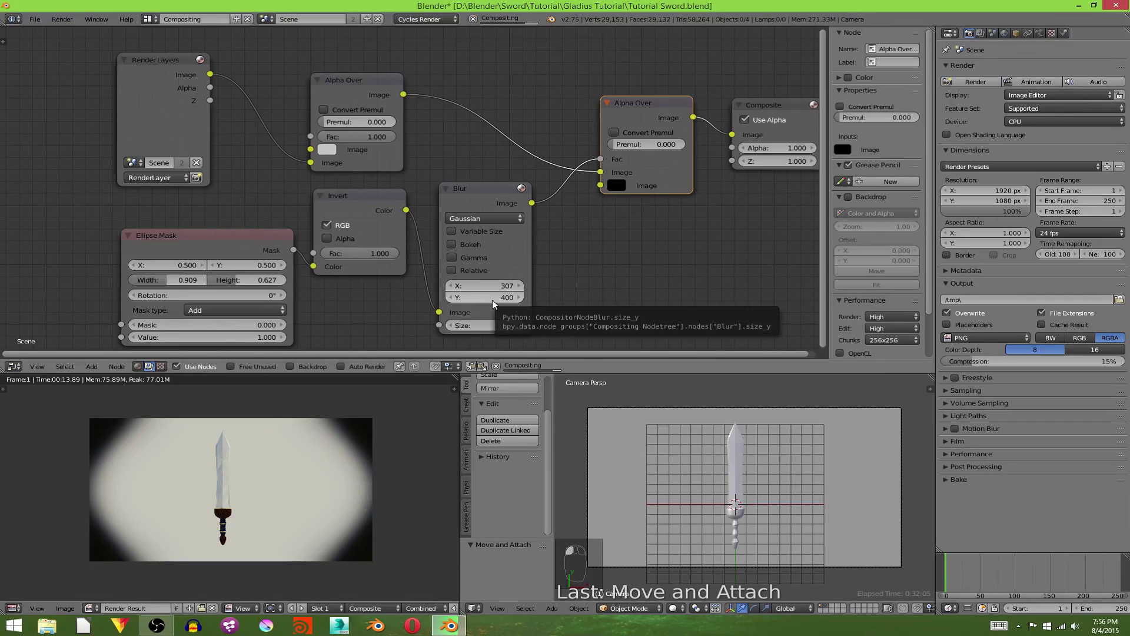
left_click_drag(492, 299, 564, 299)
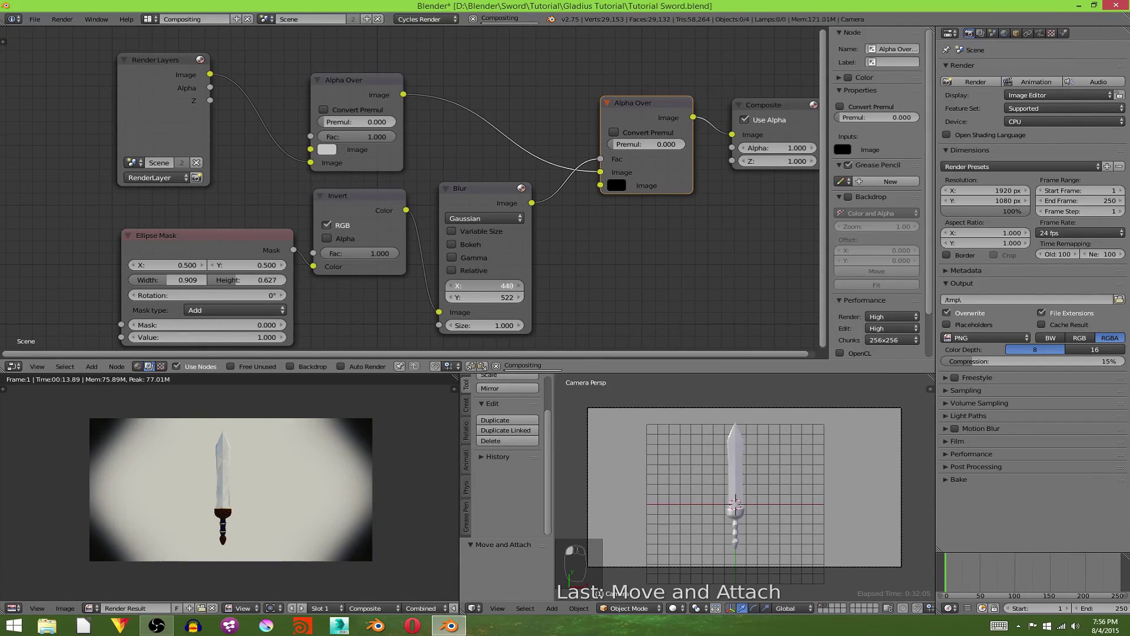
left_click_drag(482, 285, 502, 285)
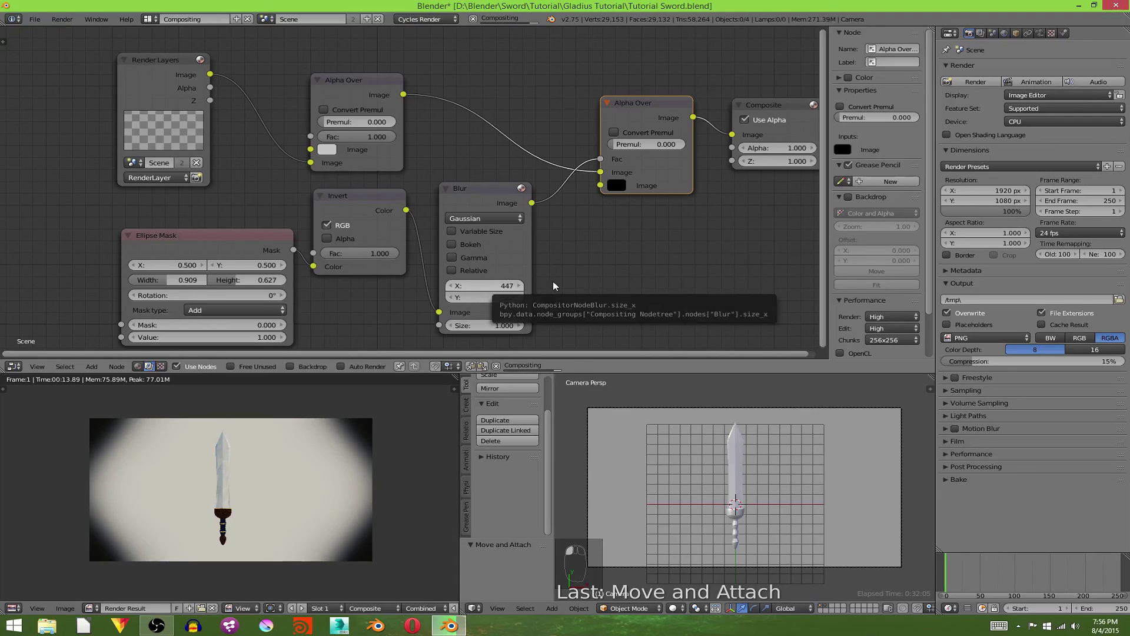
left_click_drag(493, 285, 497, 298)
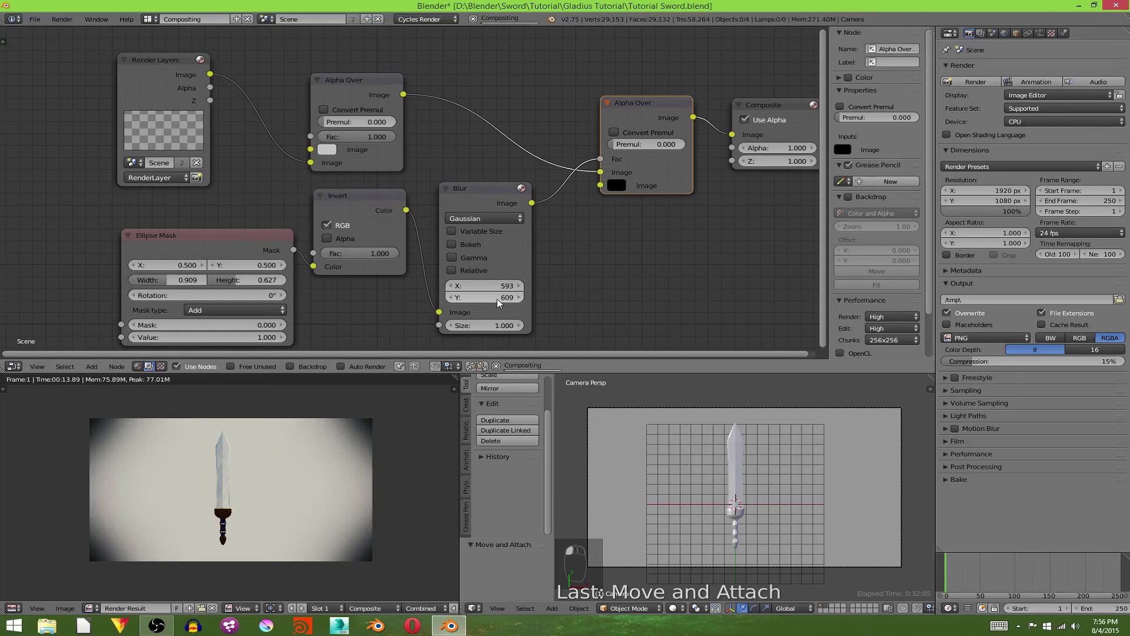